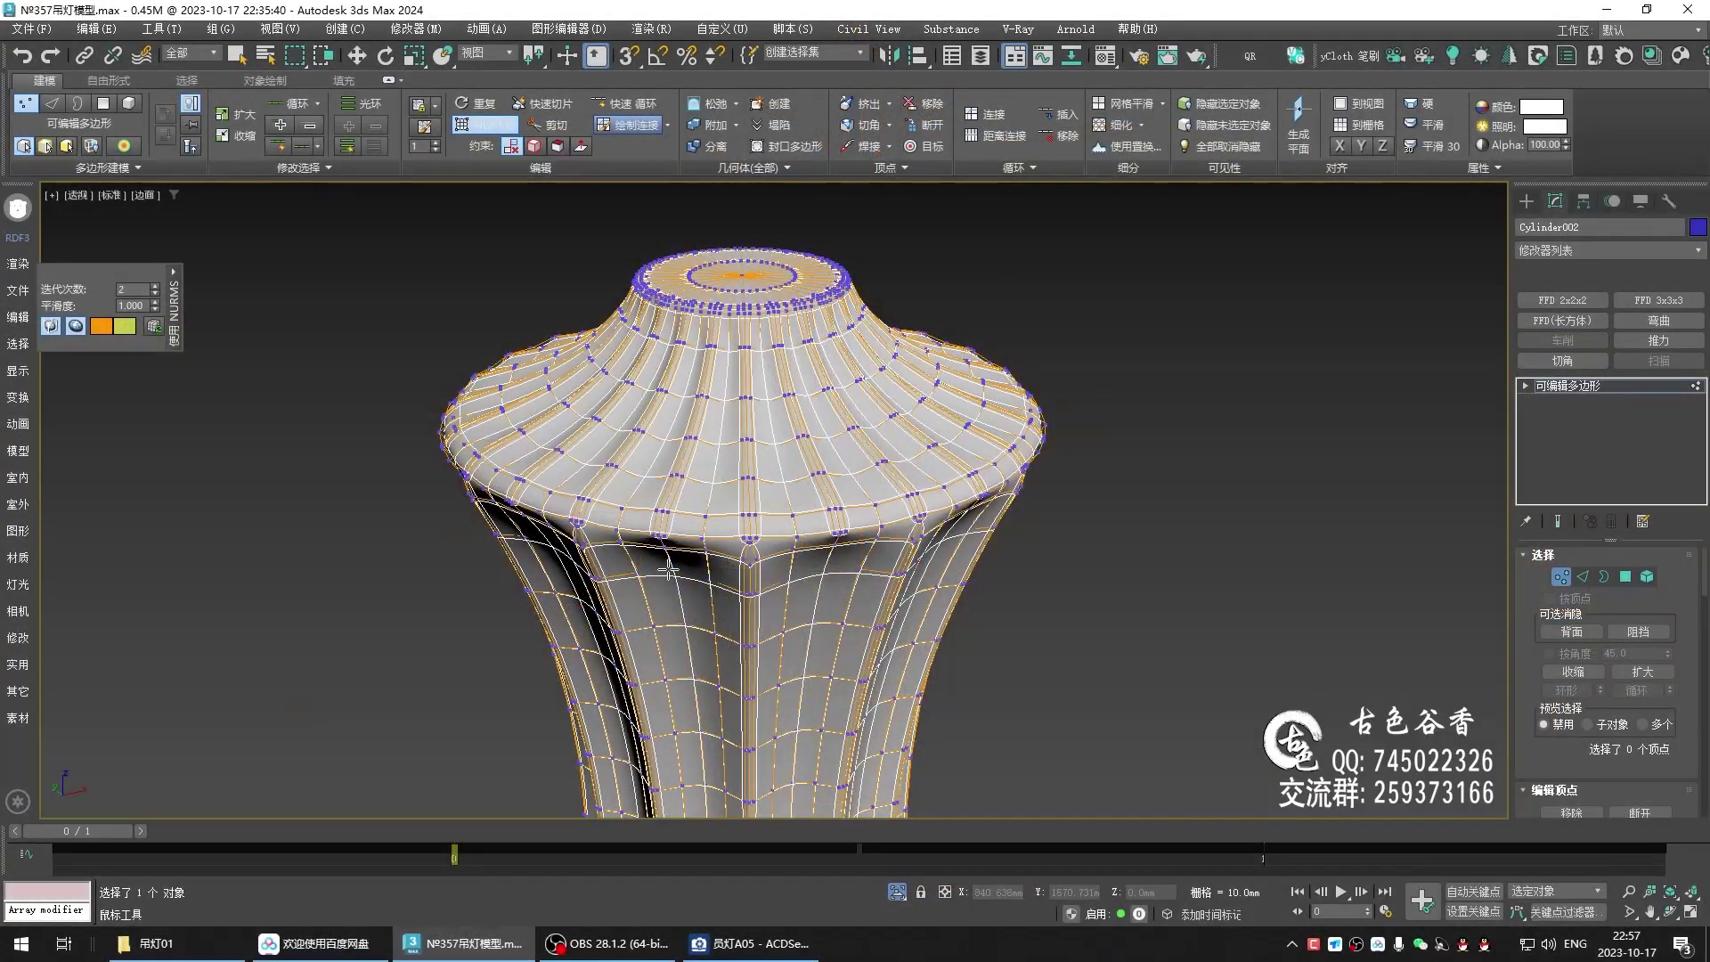
- Zoom in on the rim's underside and turn off NURMS smoothing to expose the base mesh
scroll(689, 575, up, 2)
scroll(689, 576, up, 2)
scroll(689, 575, up, 2)
scroll(689, 575, up, 2)
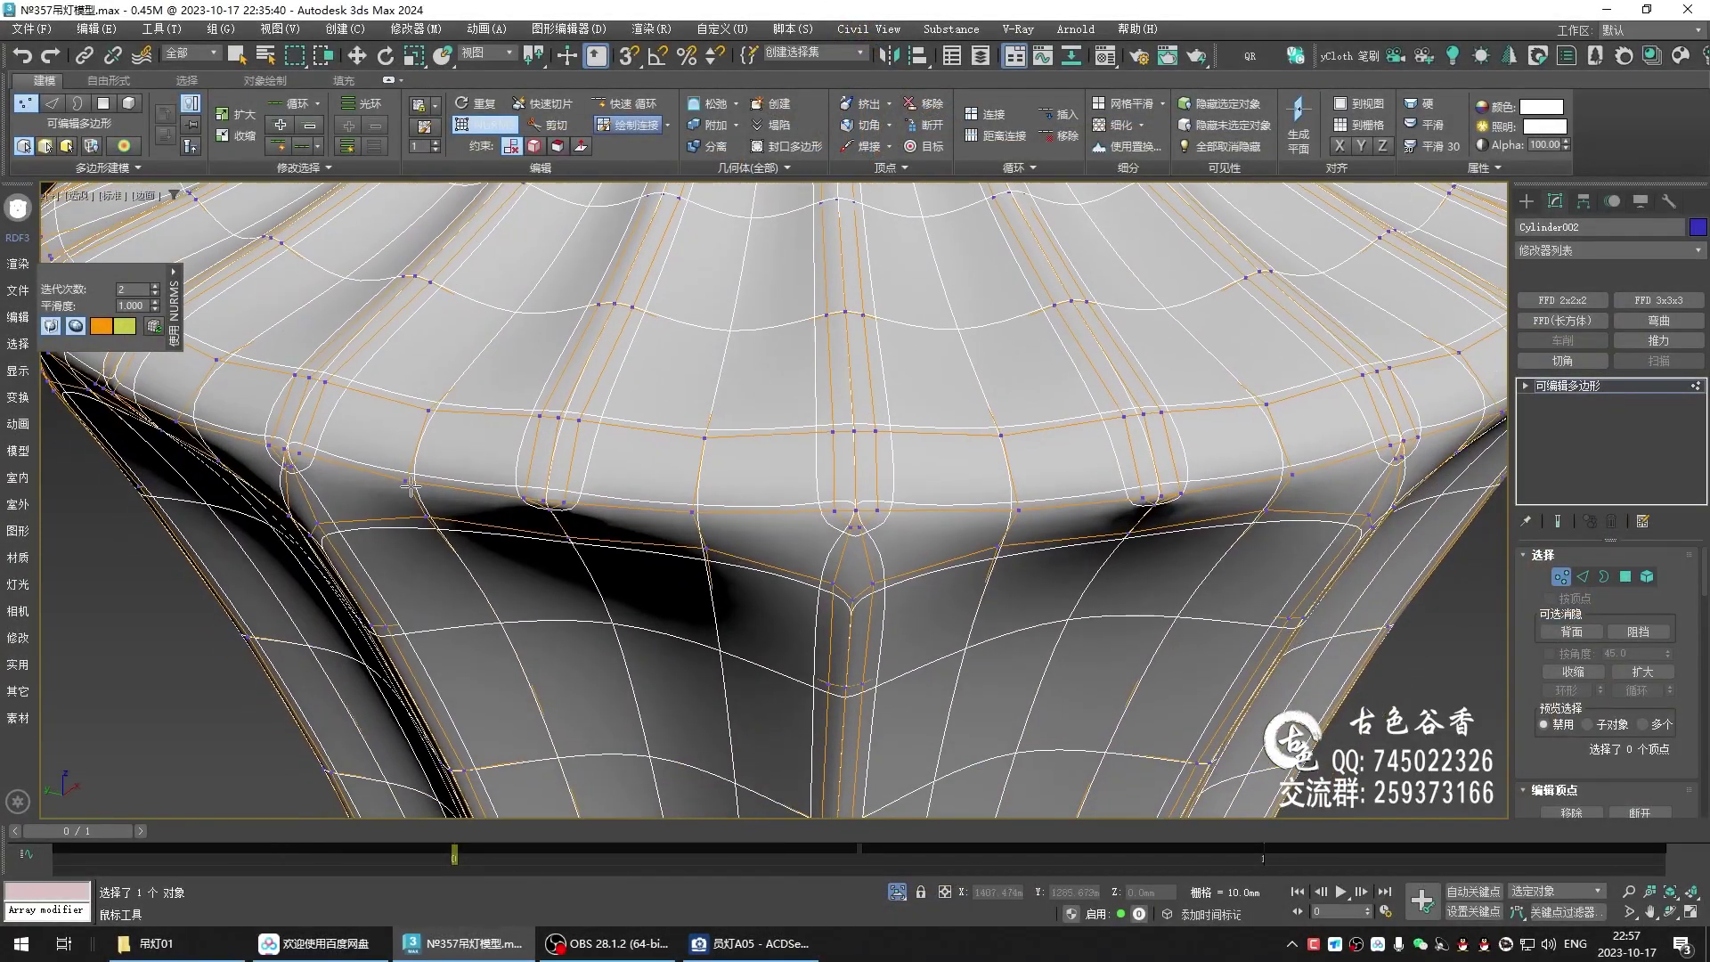
middle_drag(410, 487, 578, 477)
middle_drag(770, 492, 825, 512)
key(ctrl+BackSpace)
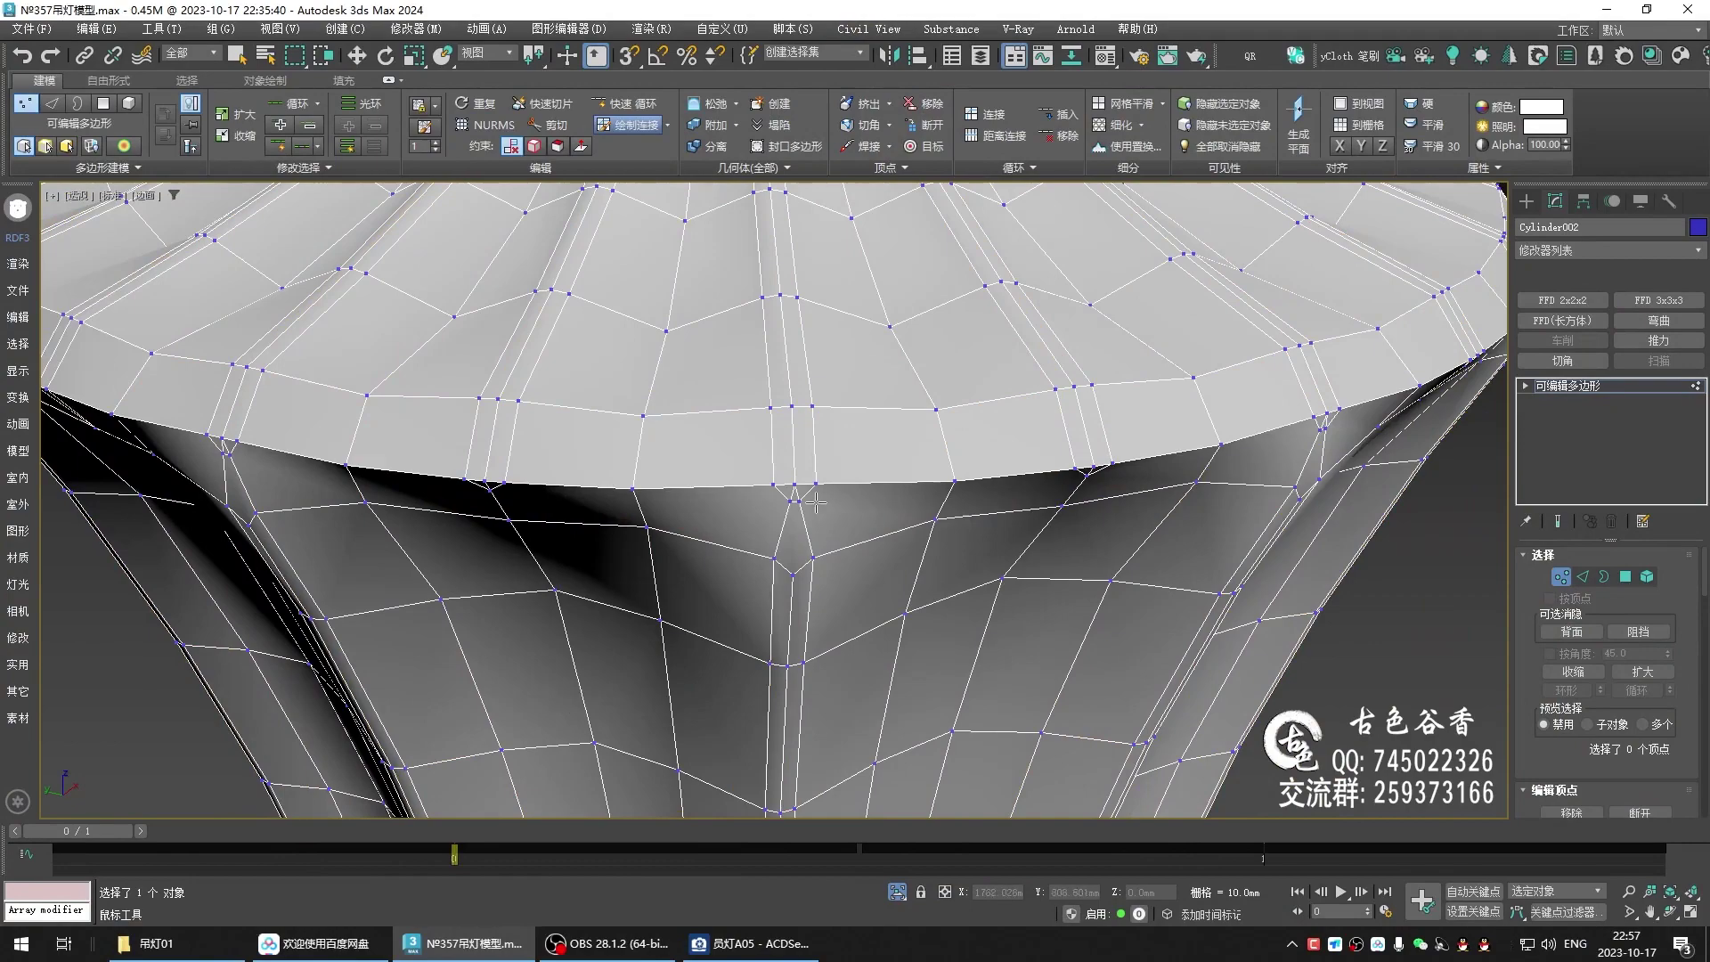
scroll(810, 498, up, 2)
scroll(739, 476, up, 2)
scroll(732, 474, down, 2)
scroll(763, 489, up, 2)
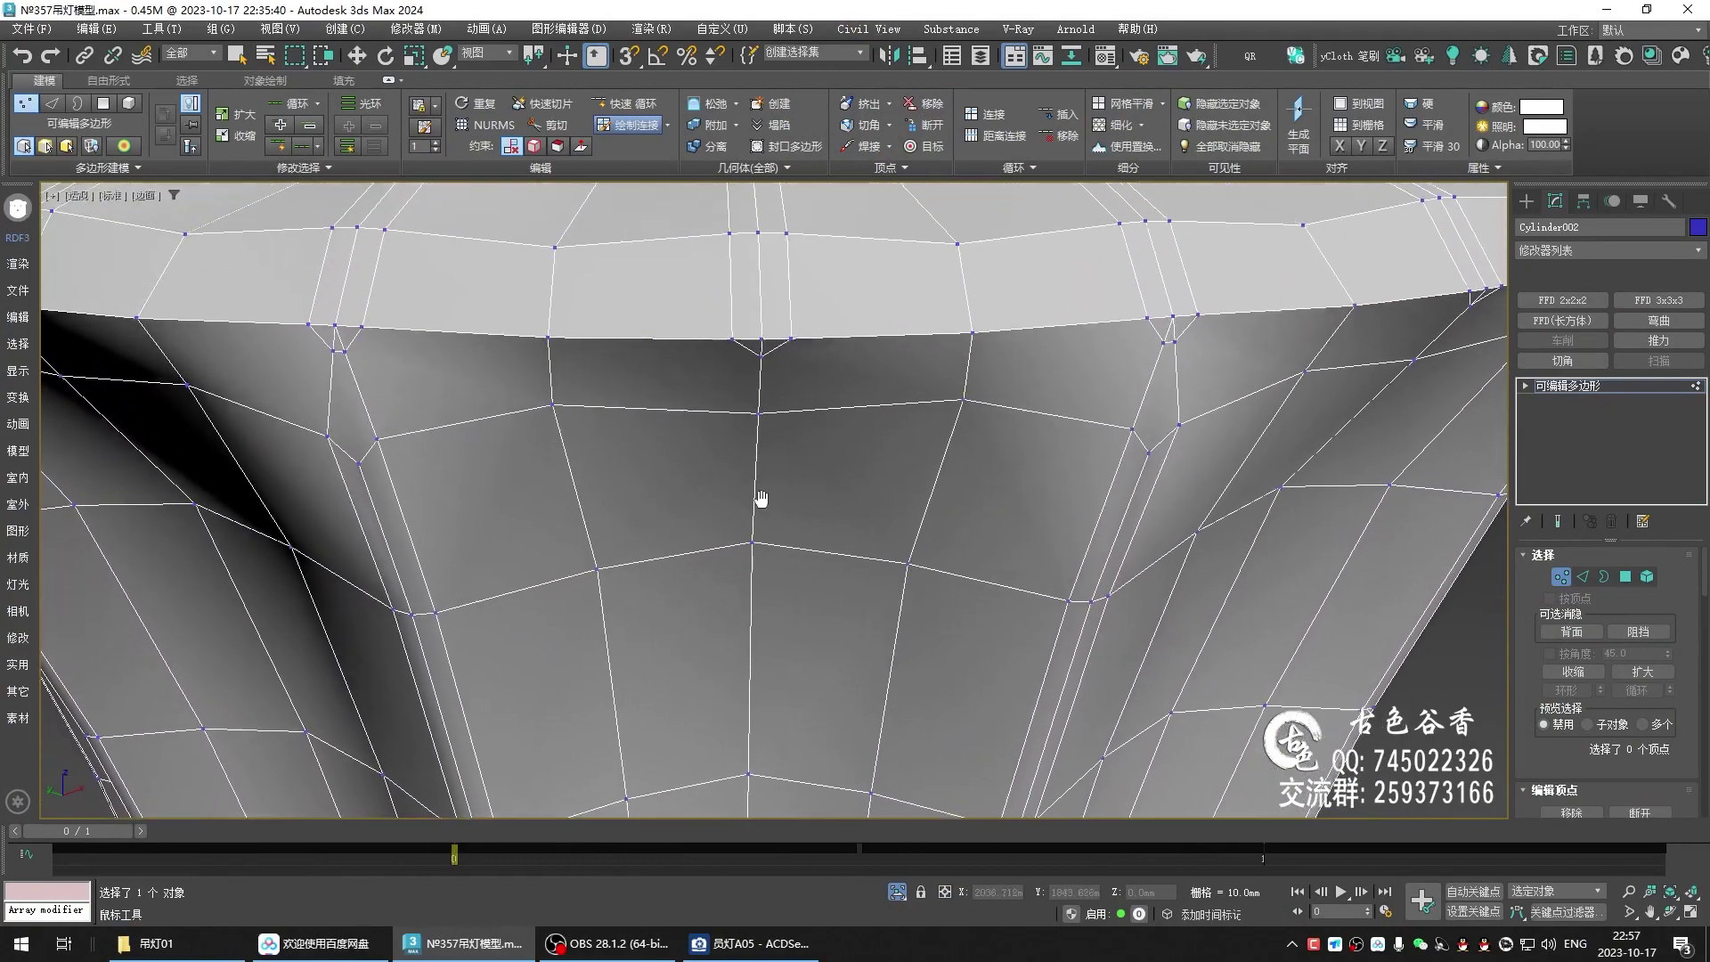
scroll(778, 397, up, 1)
middle_drag(778, 397, 802, 493)
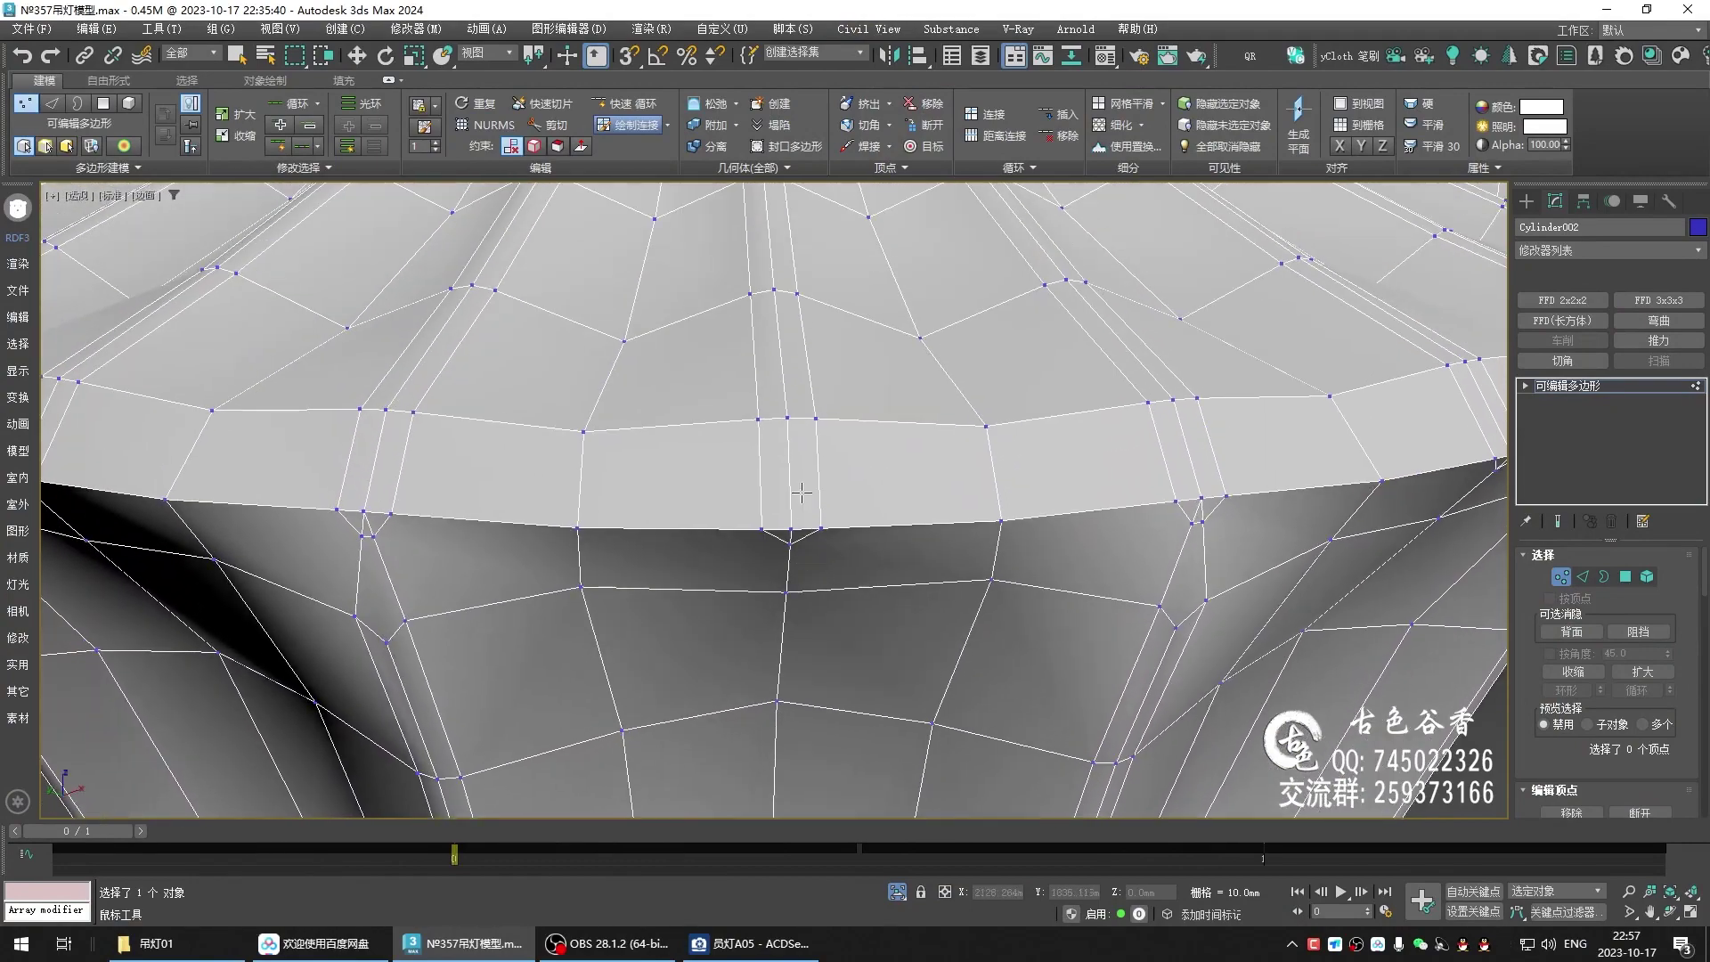
- Collapse the short edge at the flute's top into a single vertex
key(2)
key(q)
click(798, 418)
key(ctrl+alt+c)
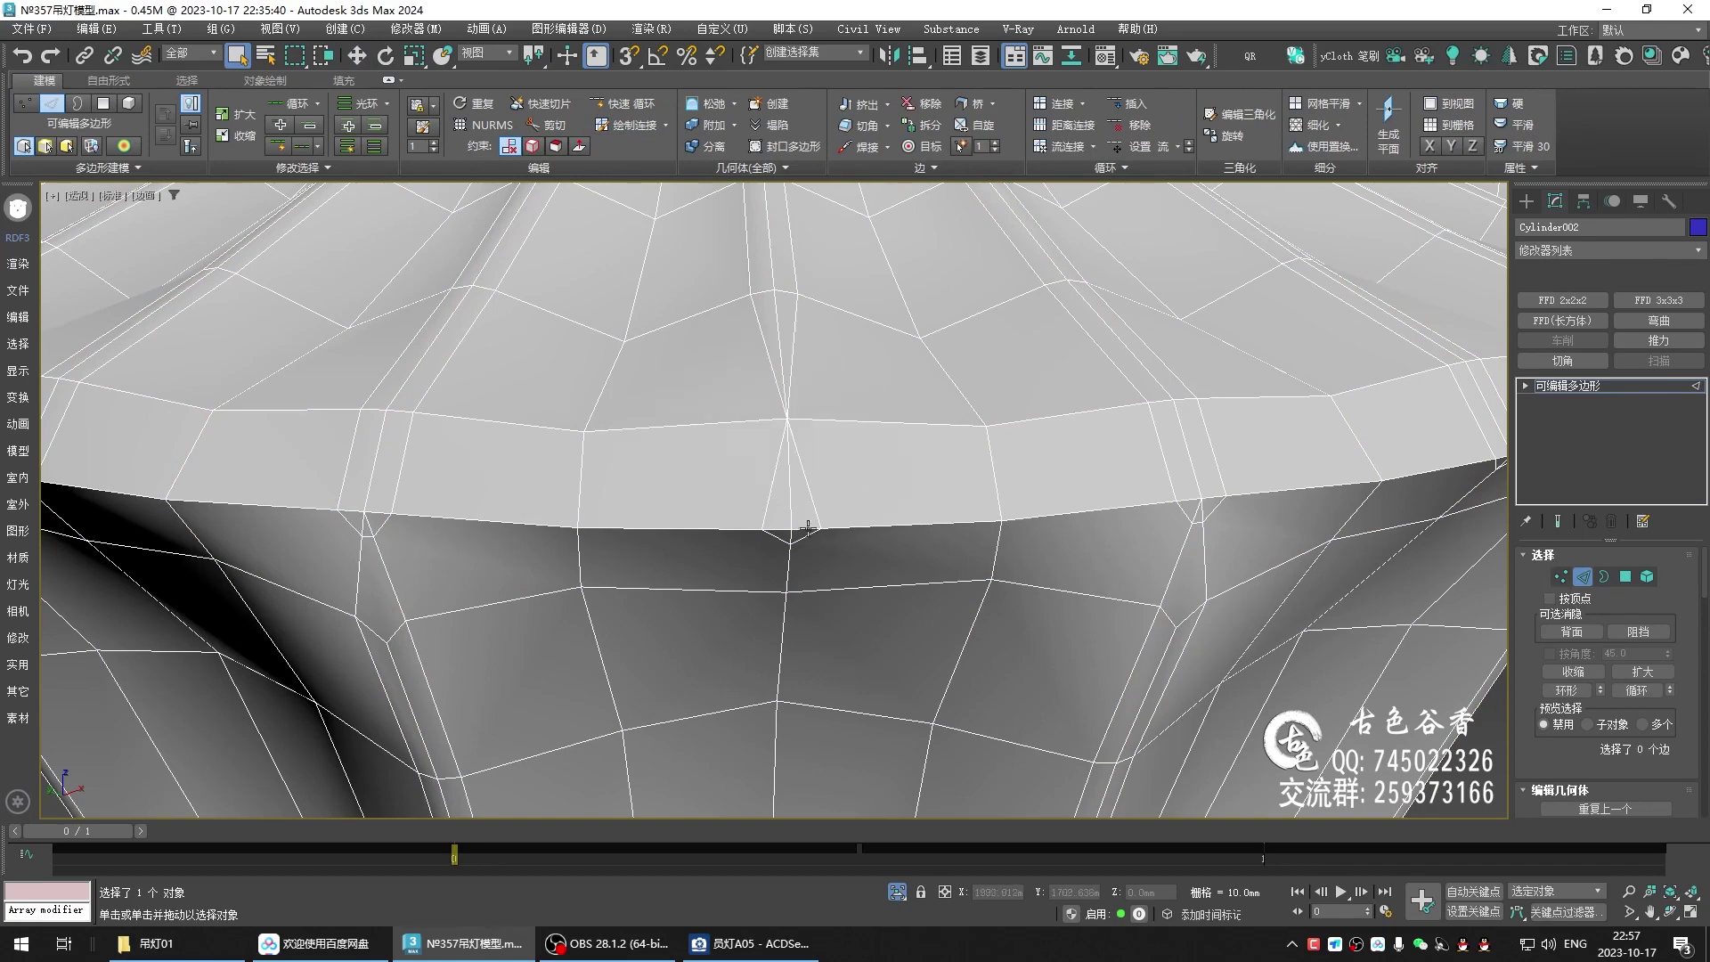
key(1)
scroll(835, 499, down, 2)
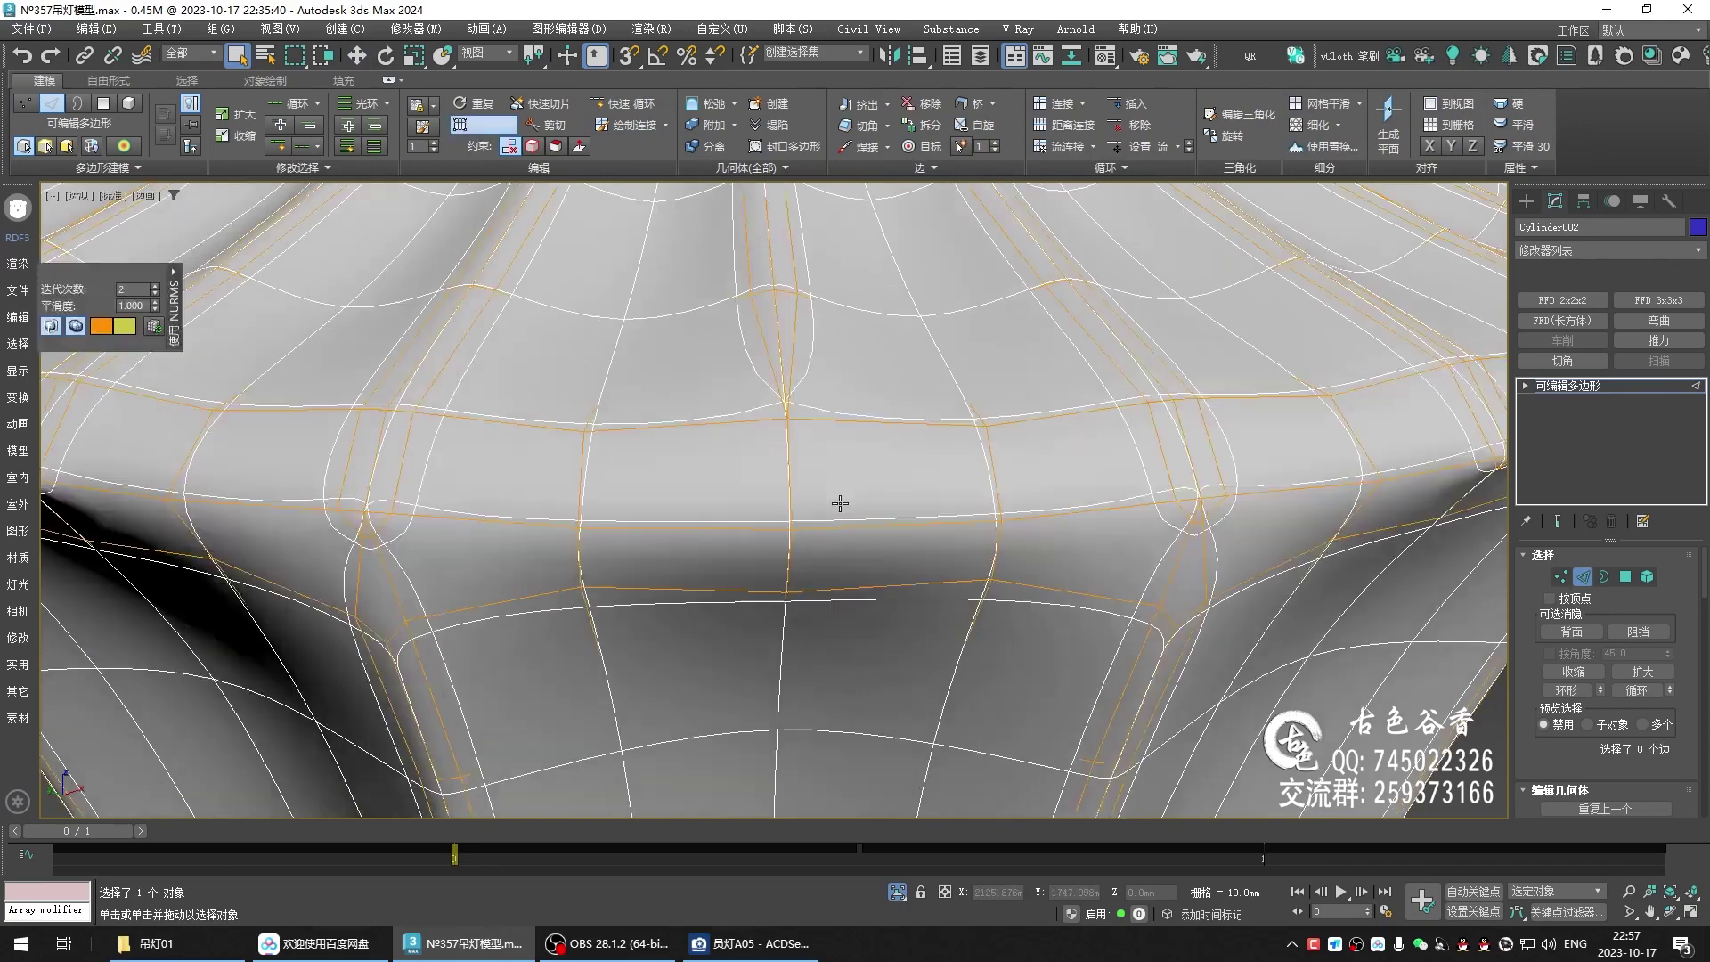
scroll(774, 545, up, 2)
- Weld the cluster of flute-junction vertices below the lip into one point
click(773, 487)
click(773, 594)
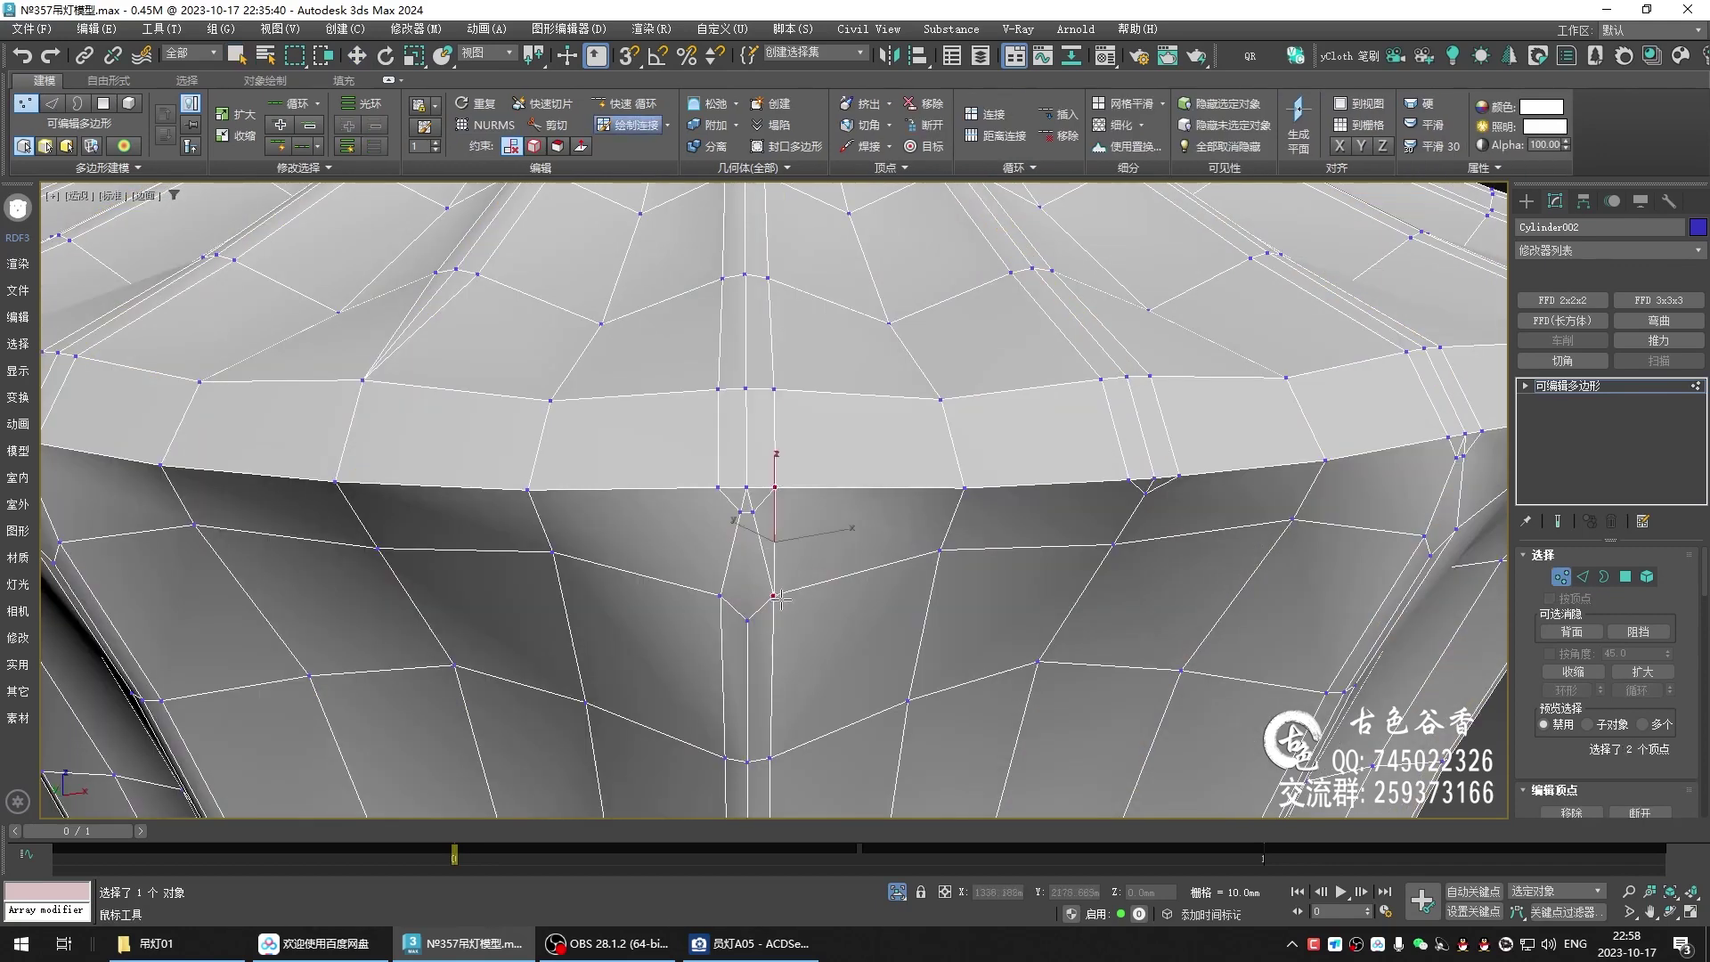
click(720, 595)
ctrl+click(718, 487)
scroll(750, 575, up, 2)
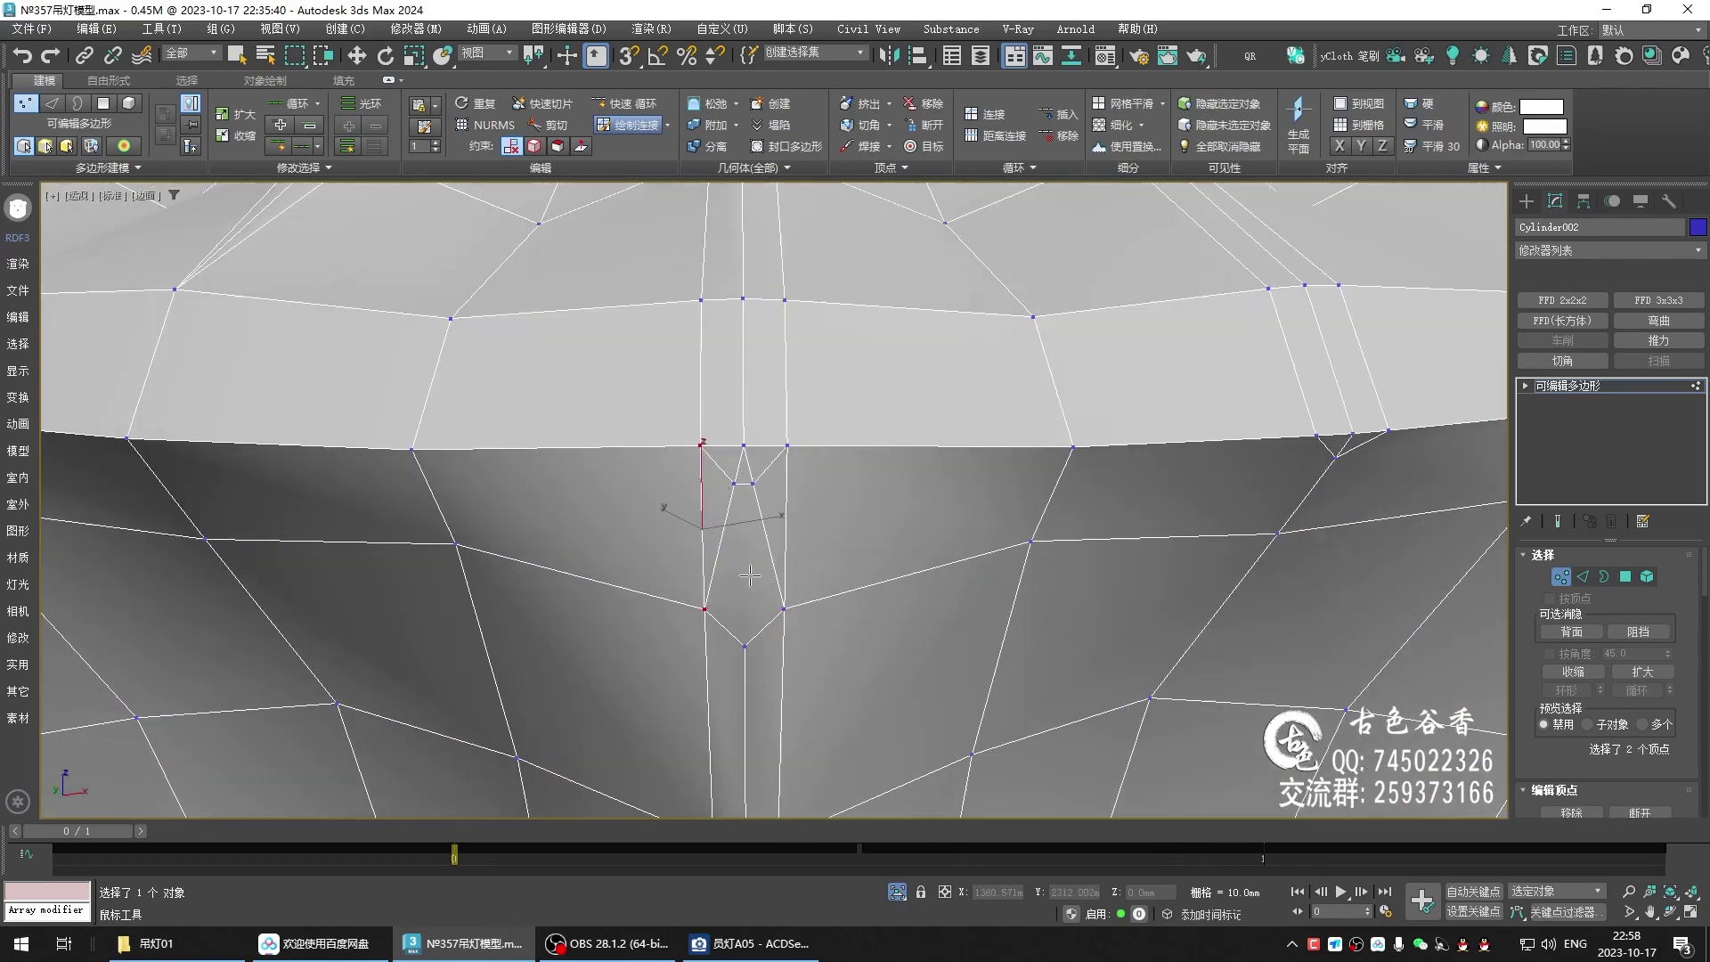
click(741, 651)
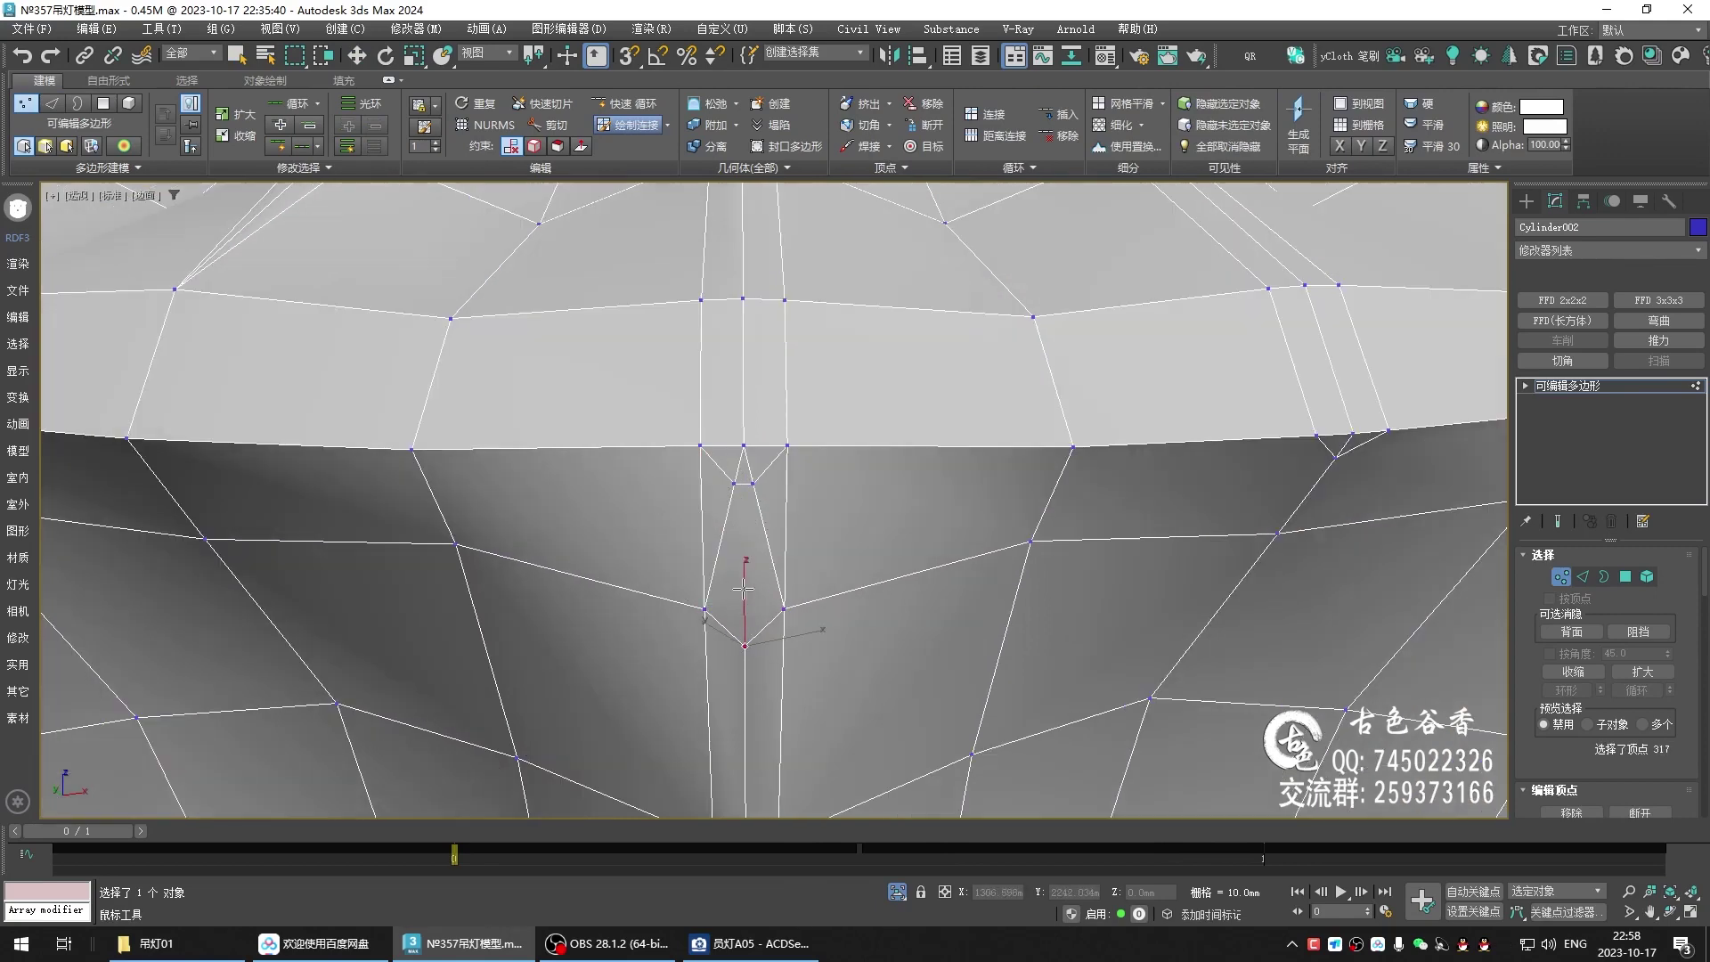
click(741, 492)
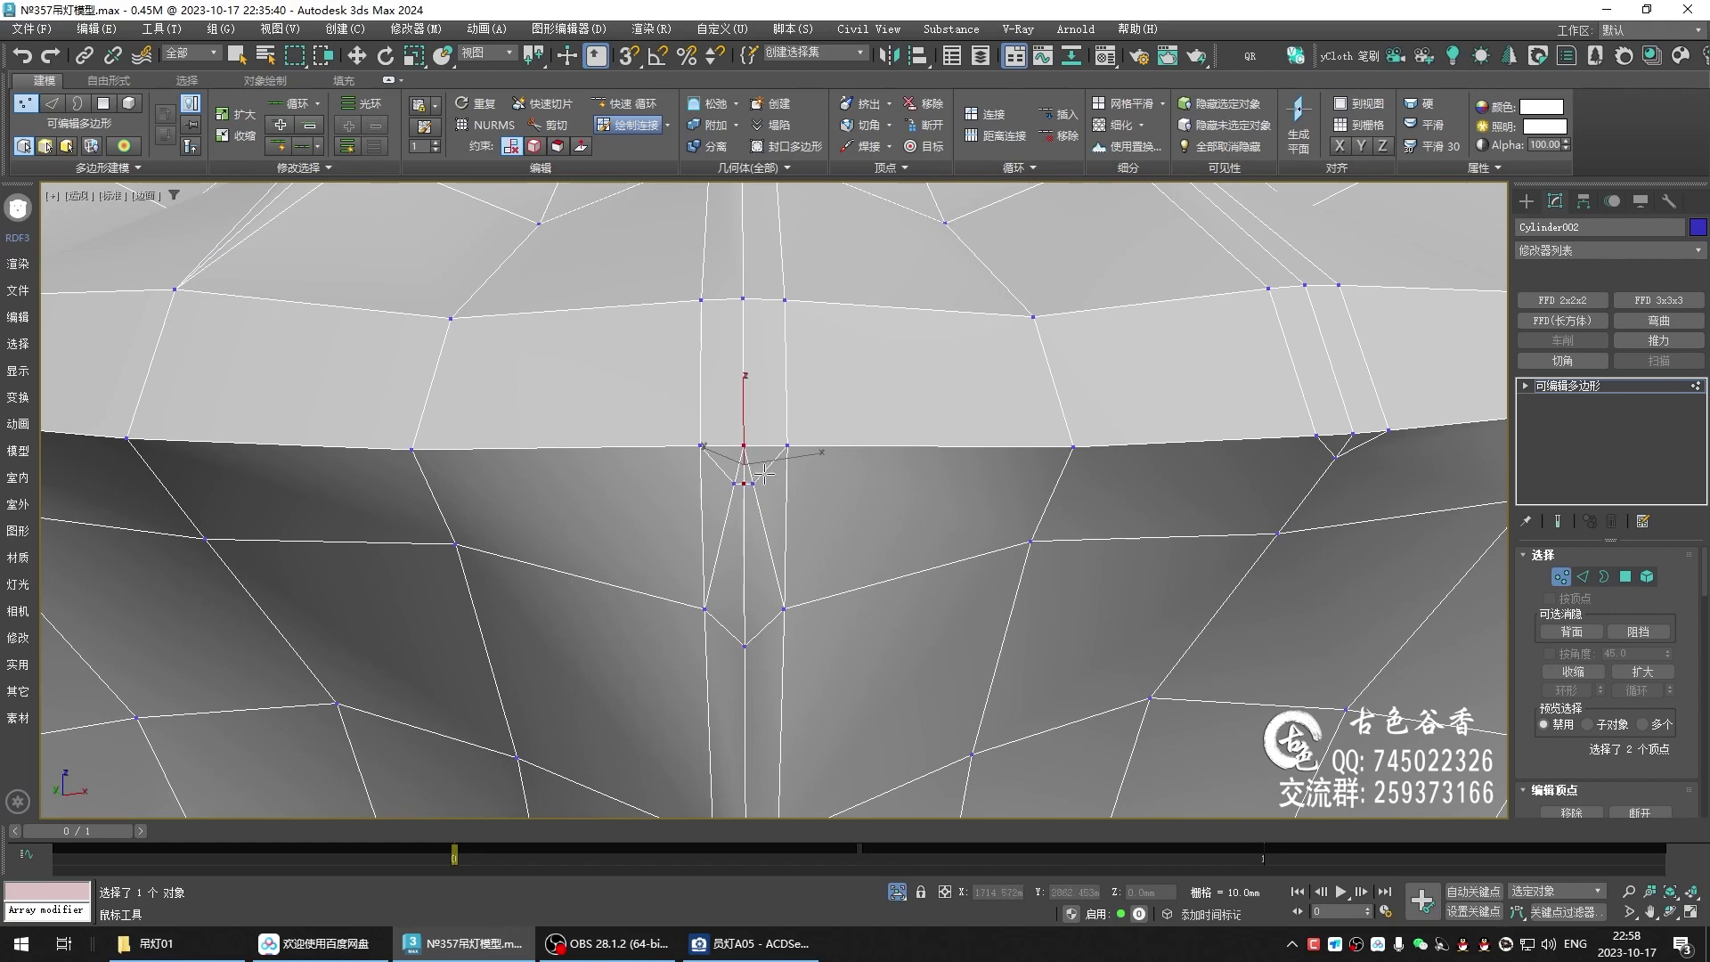
key(BackSpace)
- Replace the diagonals with a horizontal edge, remove the stray vertex, and restore NURMS smoothing
ctrl+shift+click(762, 524)
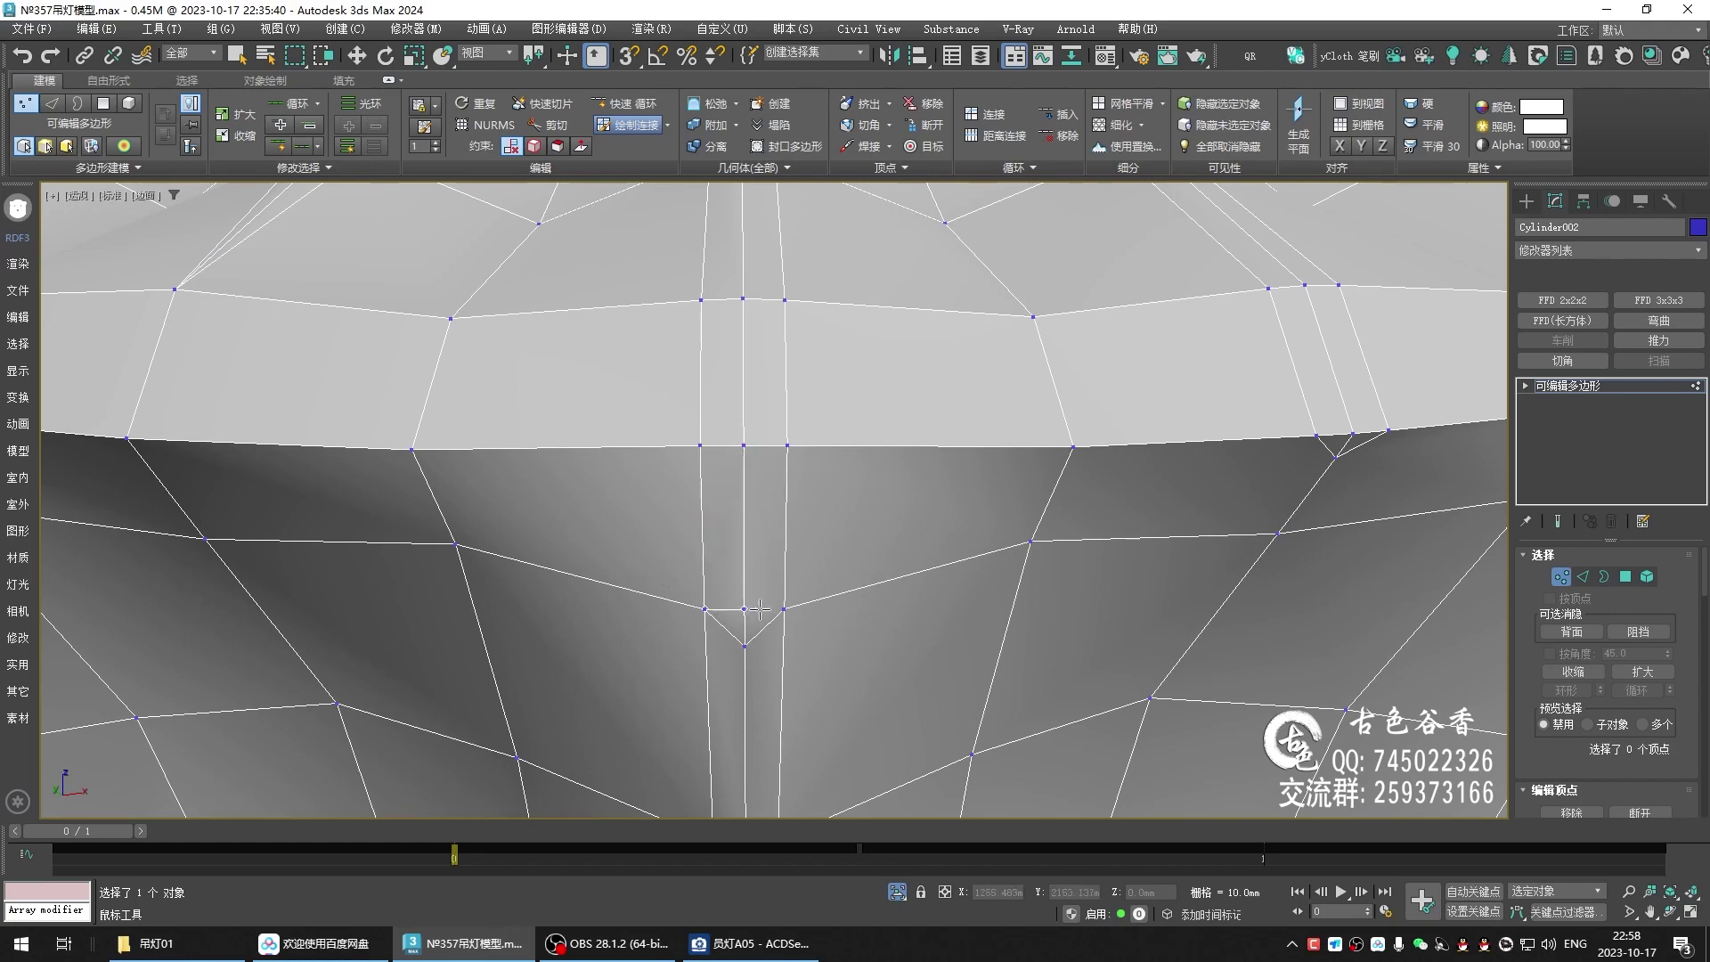
drag(704, 609, 784, 609)
ctrl+shift+click(744, 643)
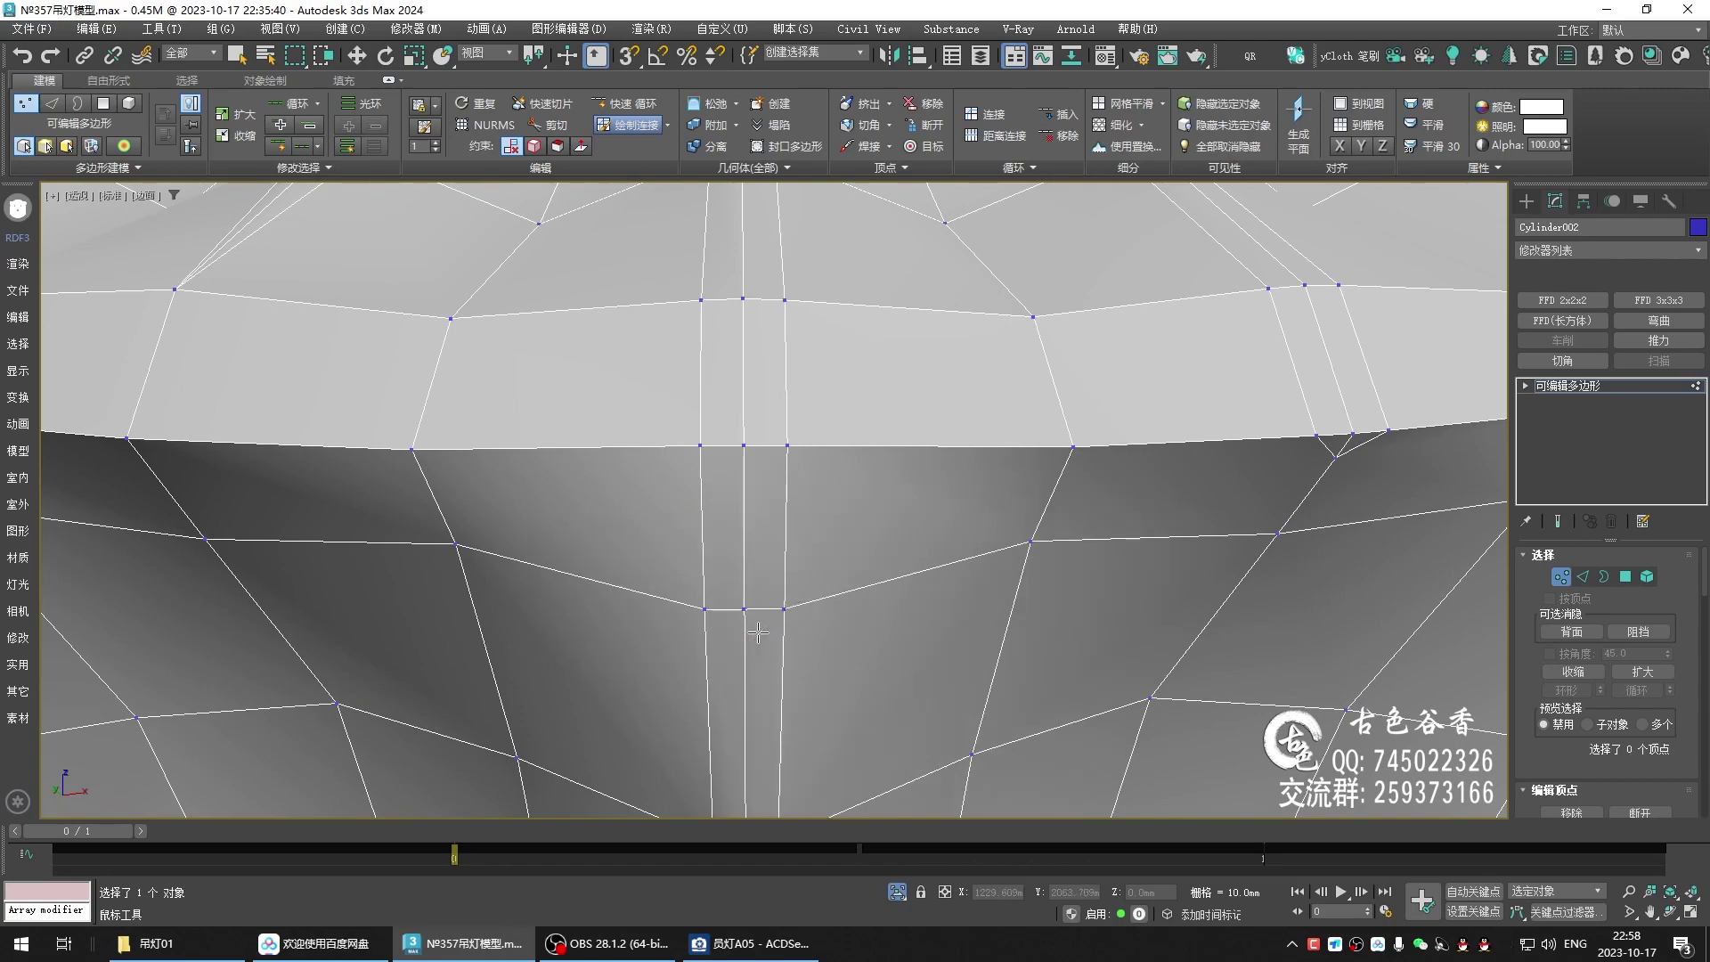
key(ctrl+q)
scroll(829, 593, down, 5)
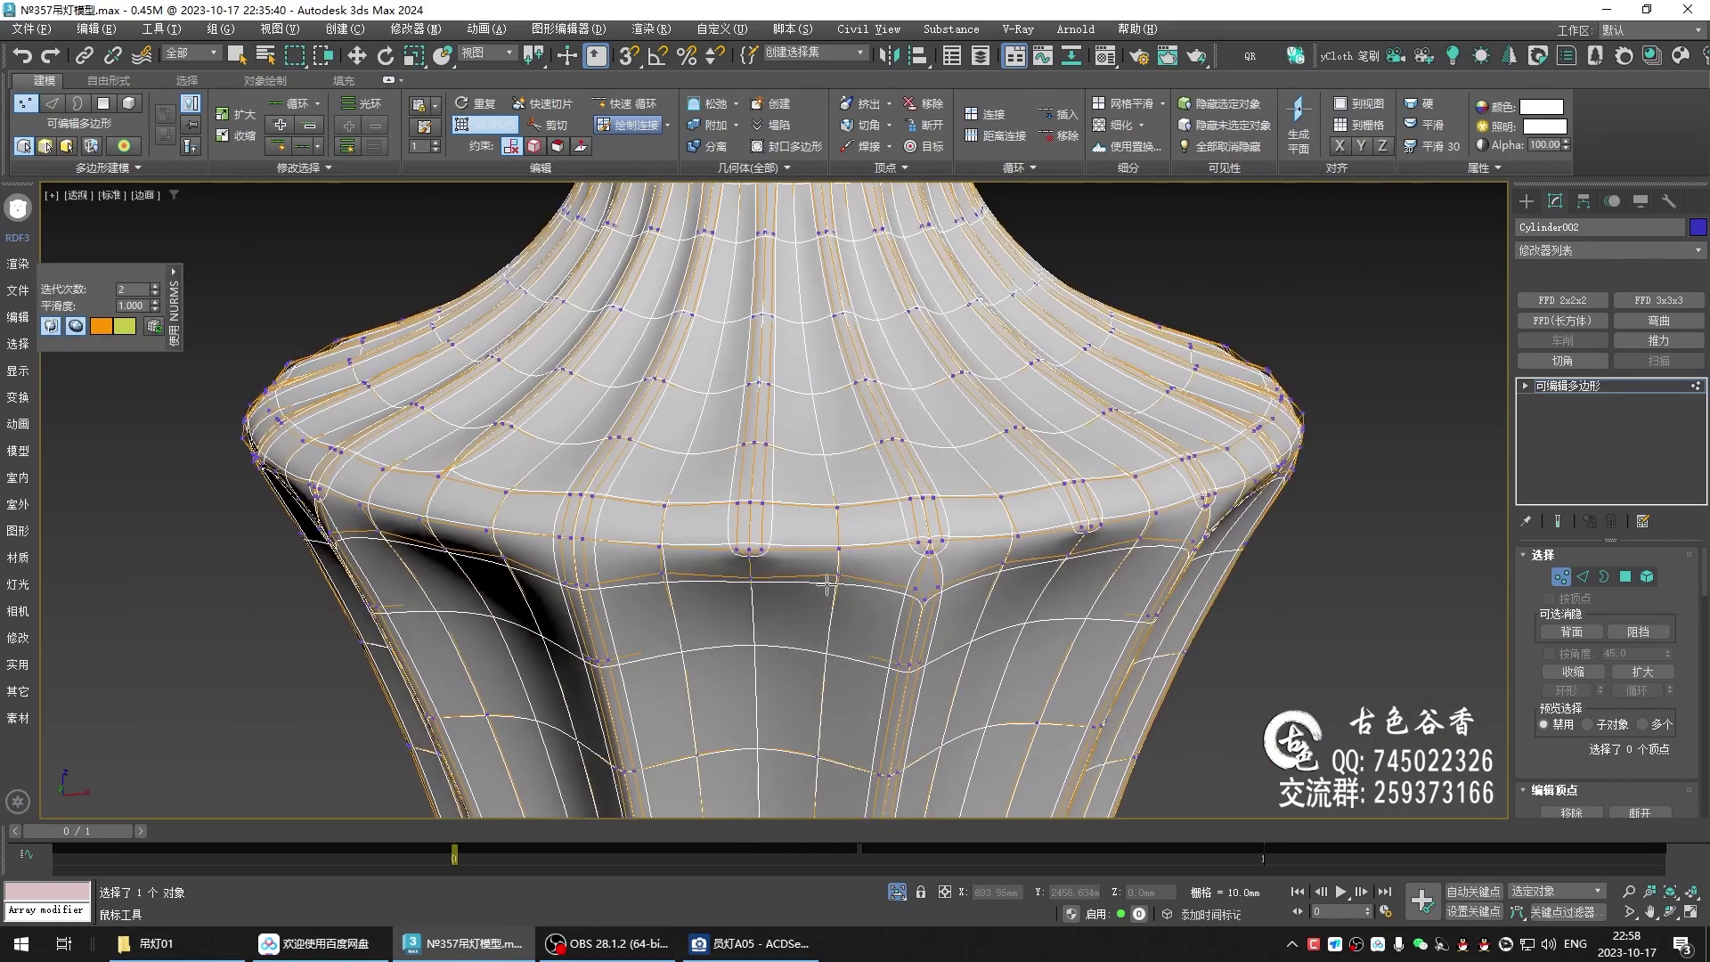
- With smoothing off, collapse the short edges at the neighbouring flute junction
key(ctrl+q)
scroll(783, 579, up, 3)
scroll(763, 579, up, 3)
scroll(762, 548, up, 3)
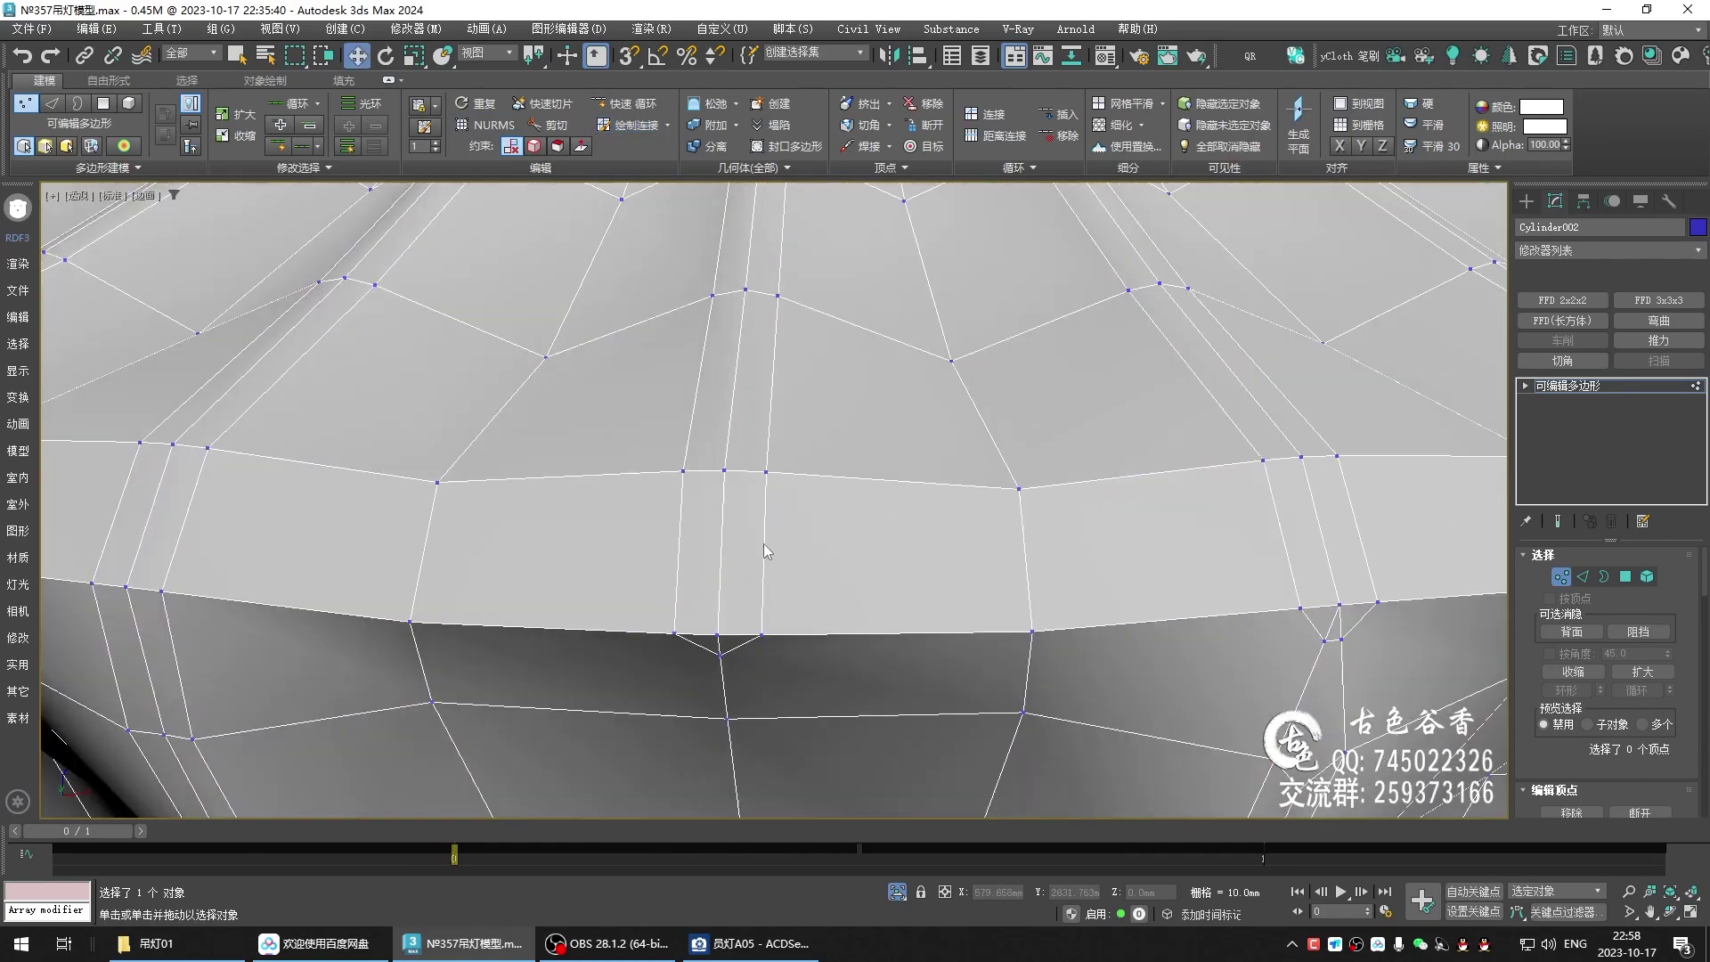
key(2)
click(741, 476)
key(ctrl+alt+c)
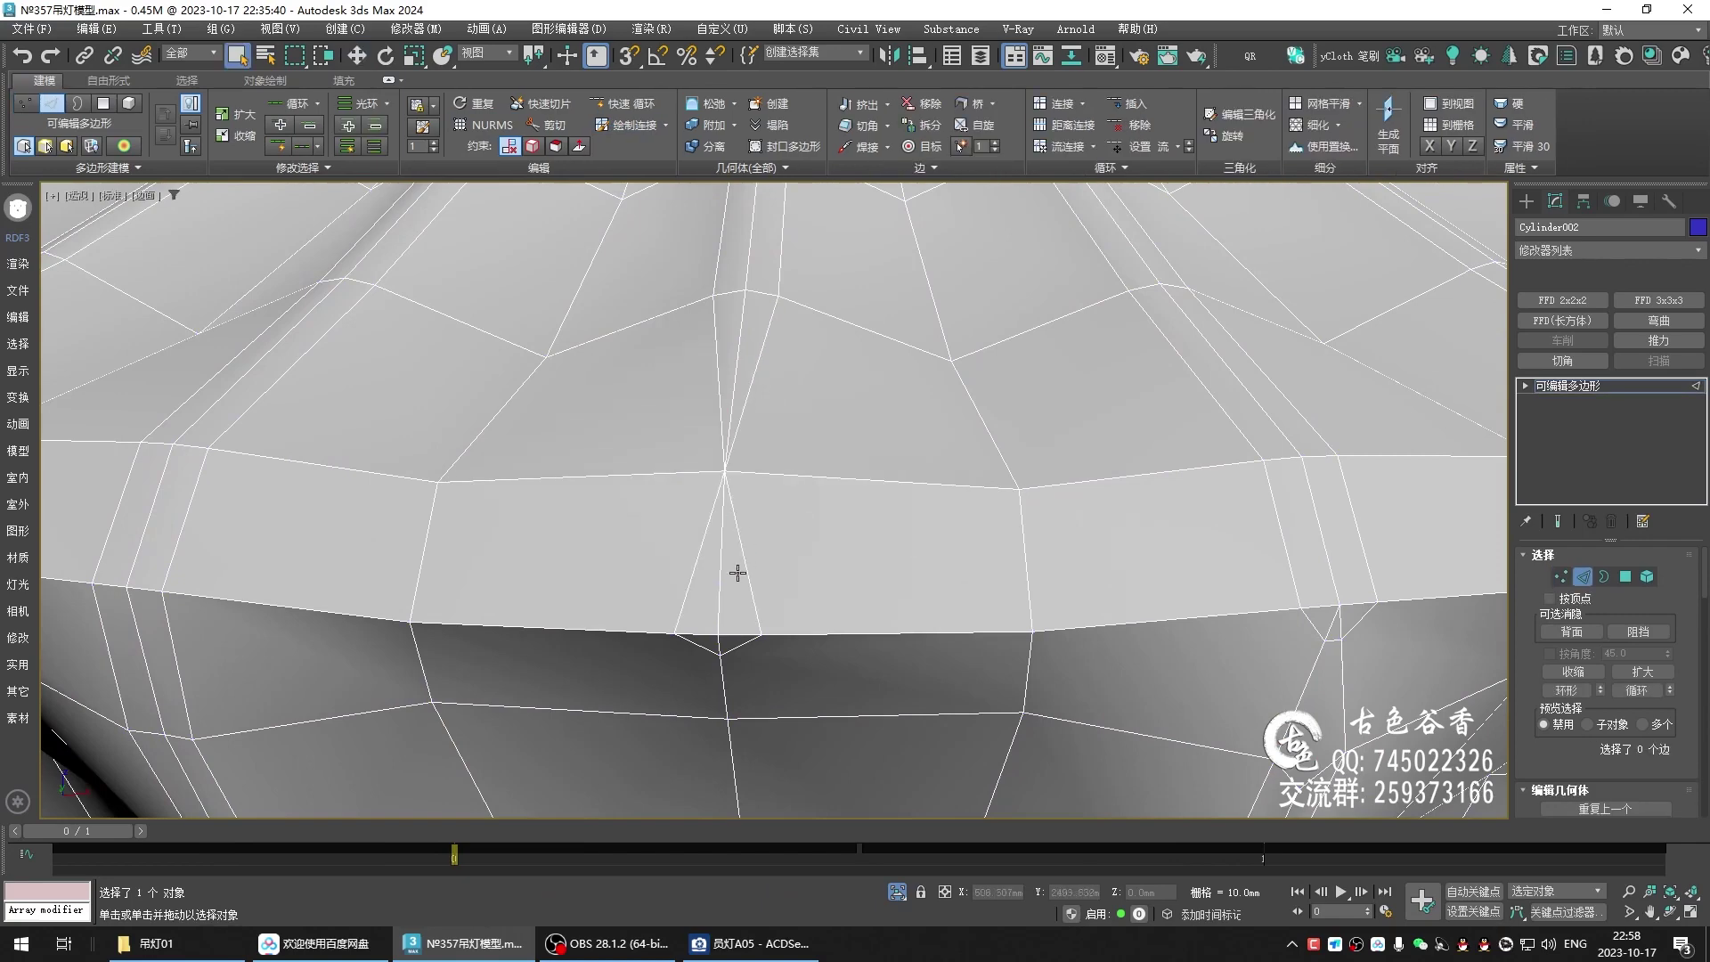
- Target-weld the small vertices into the junction vertex
click(746, 575)
middle_drag(711, 563, 713, 446)
key(1)
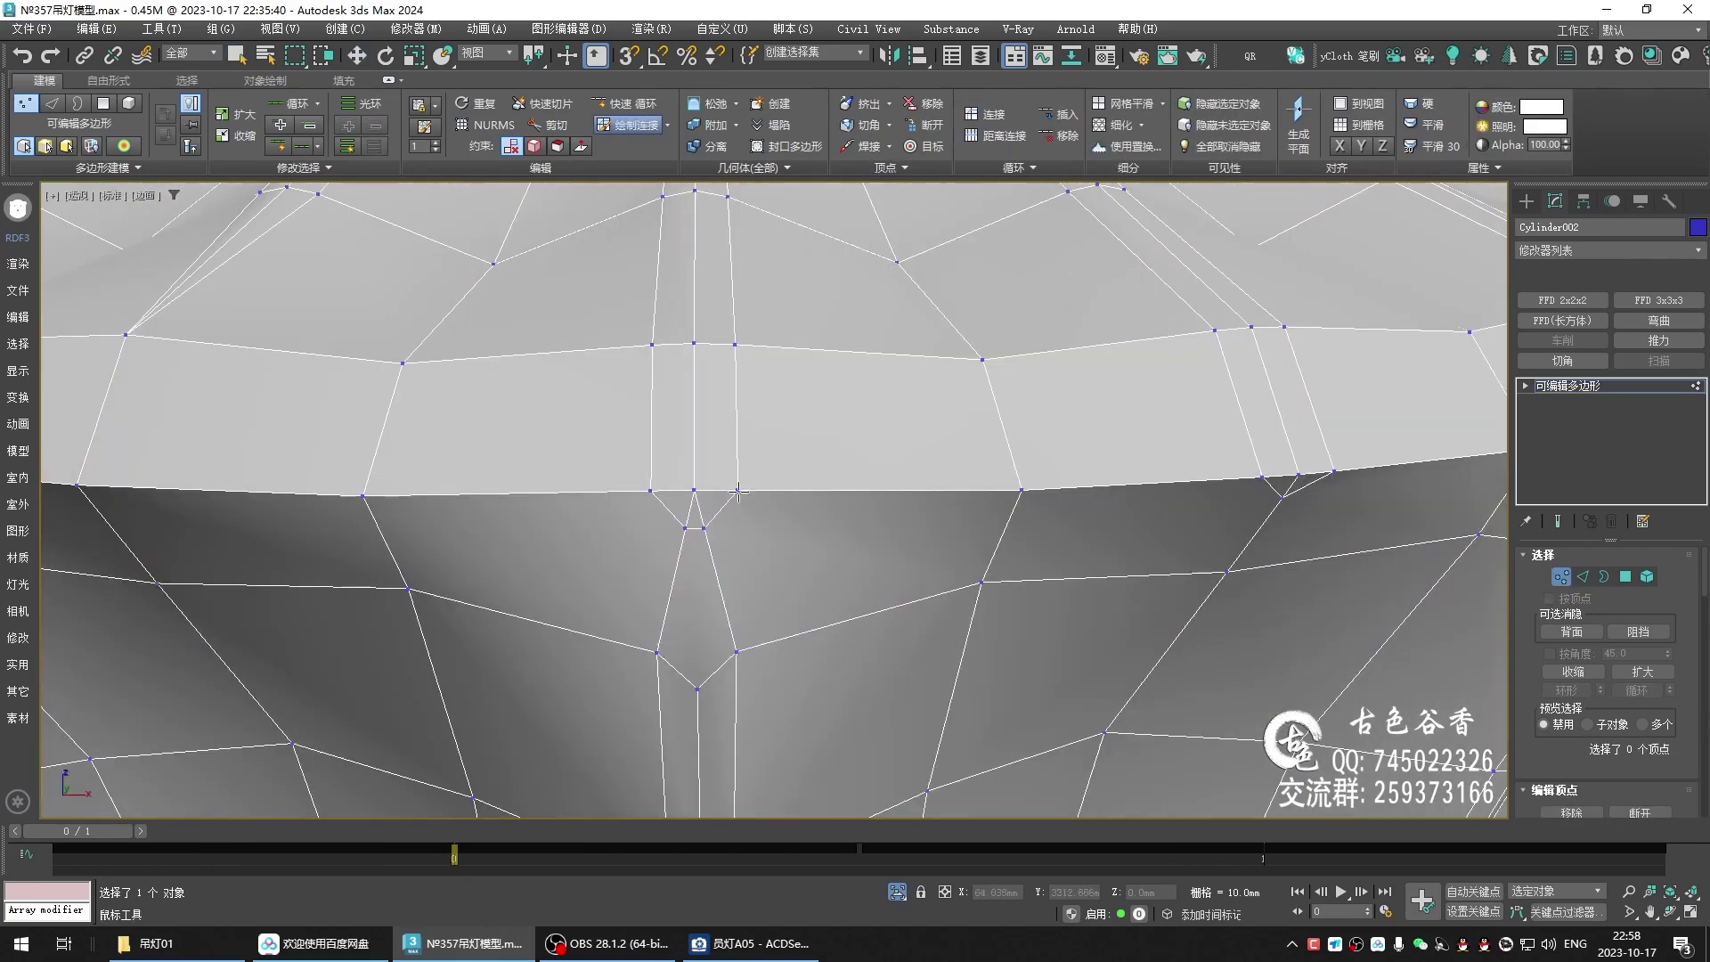
click(738, 487)
ctrl+click(737, 652)
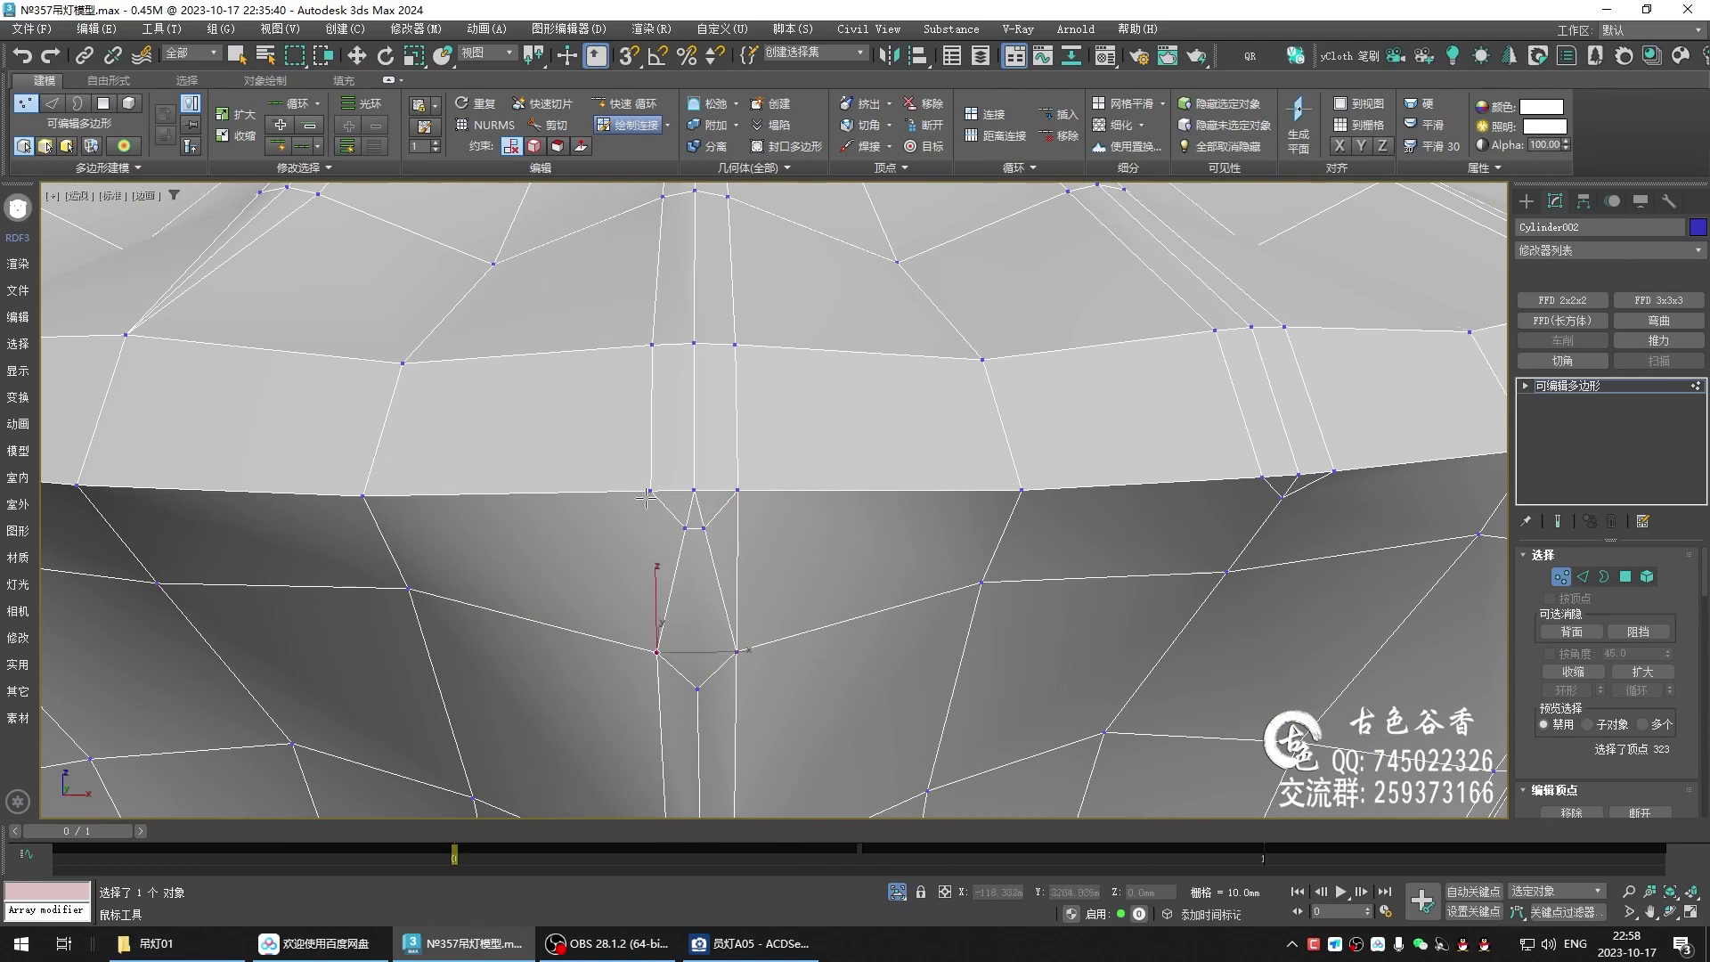
drag(685, 528, 693, 489)
- Move the junction vertex down to the lower row, deselect, and orbit to view from above
click(698, 689)
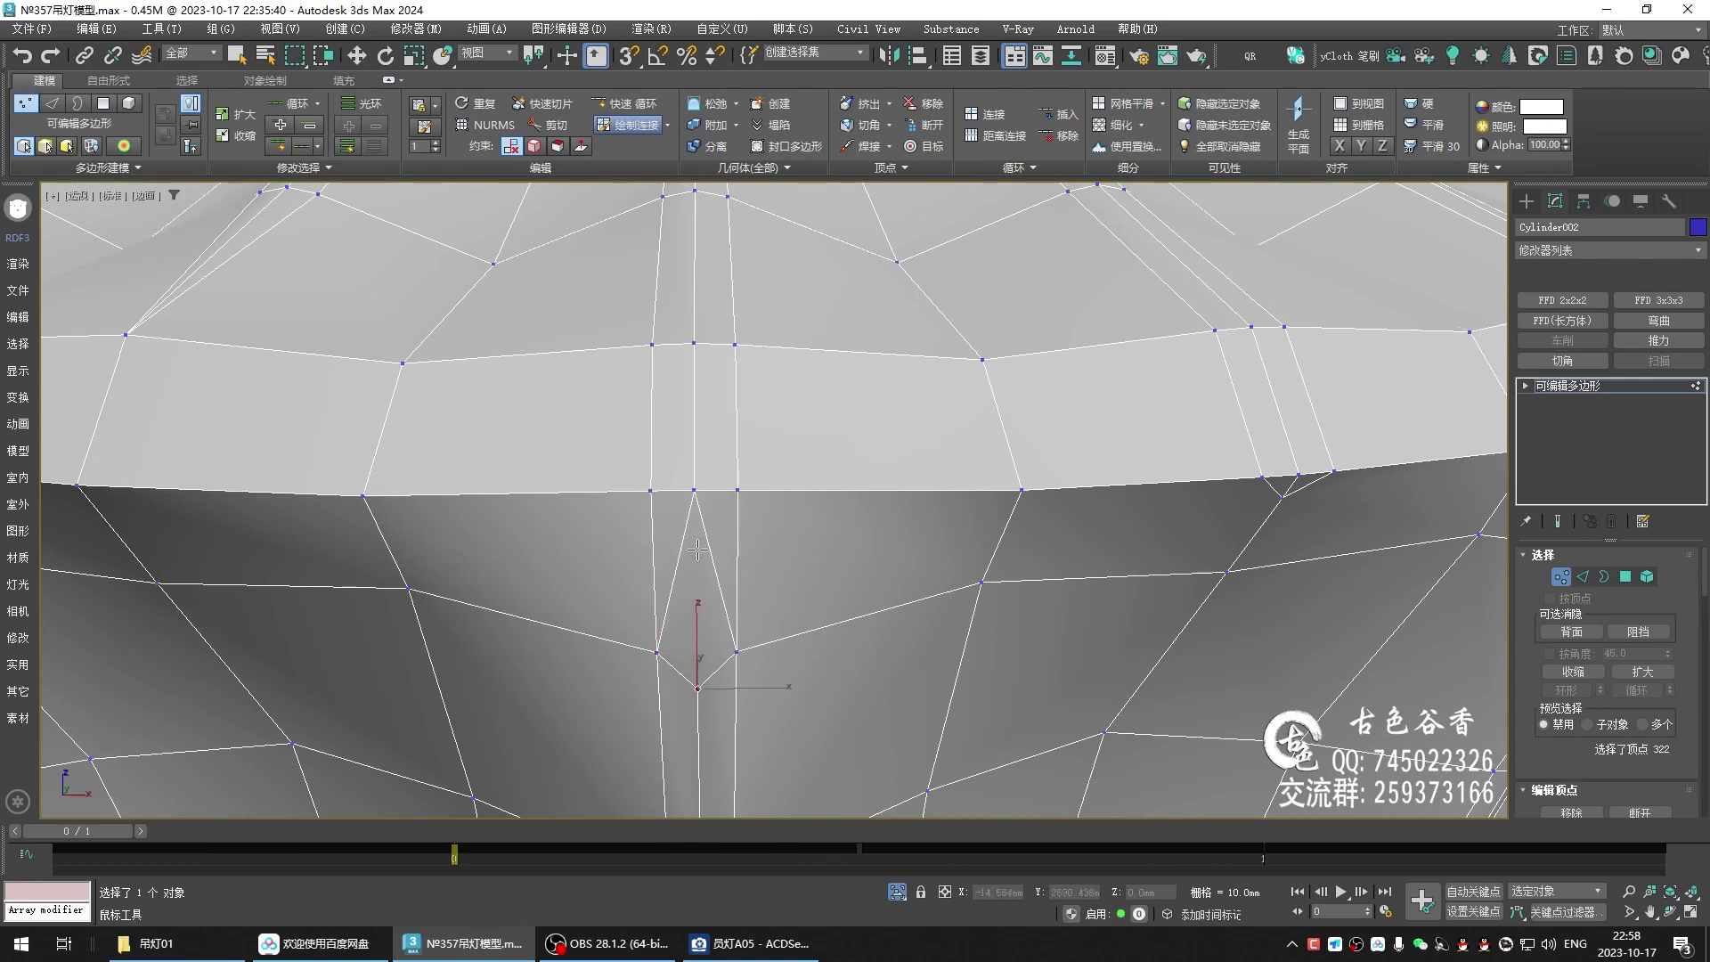
ctrl+click(693, 489)
drag(709, 572, 732, 652)
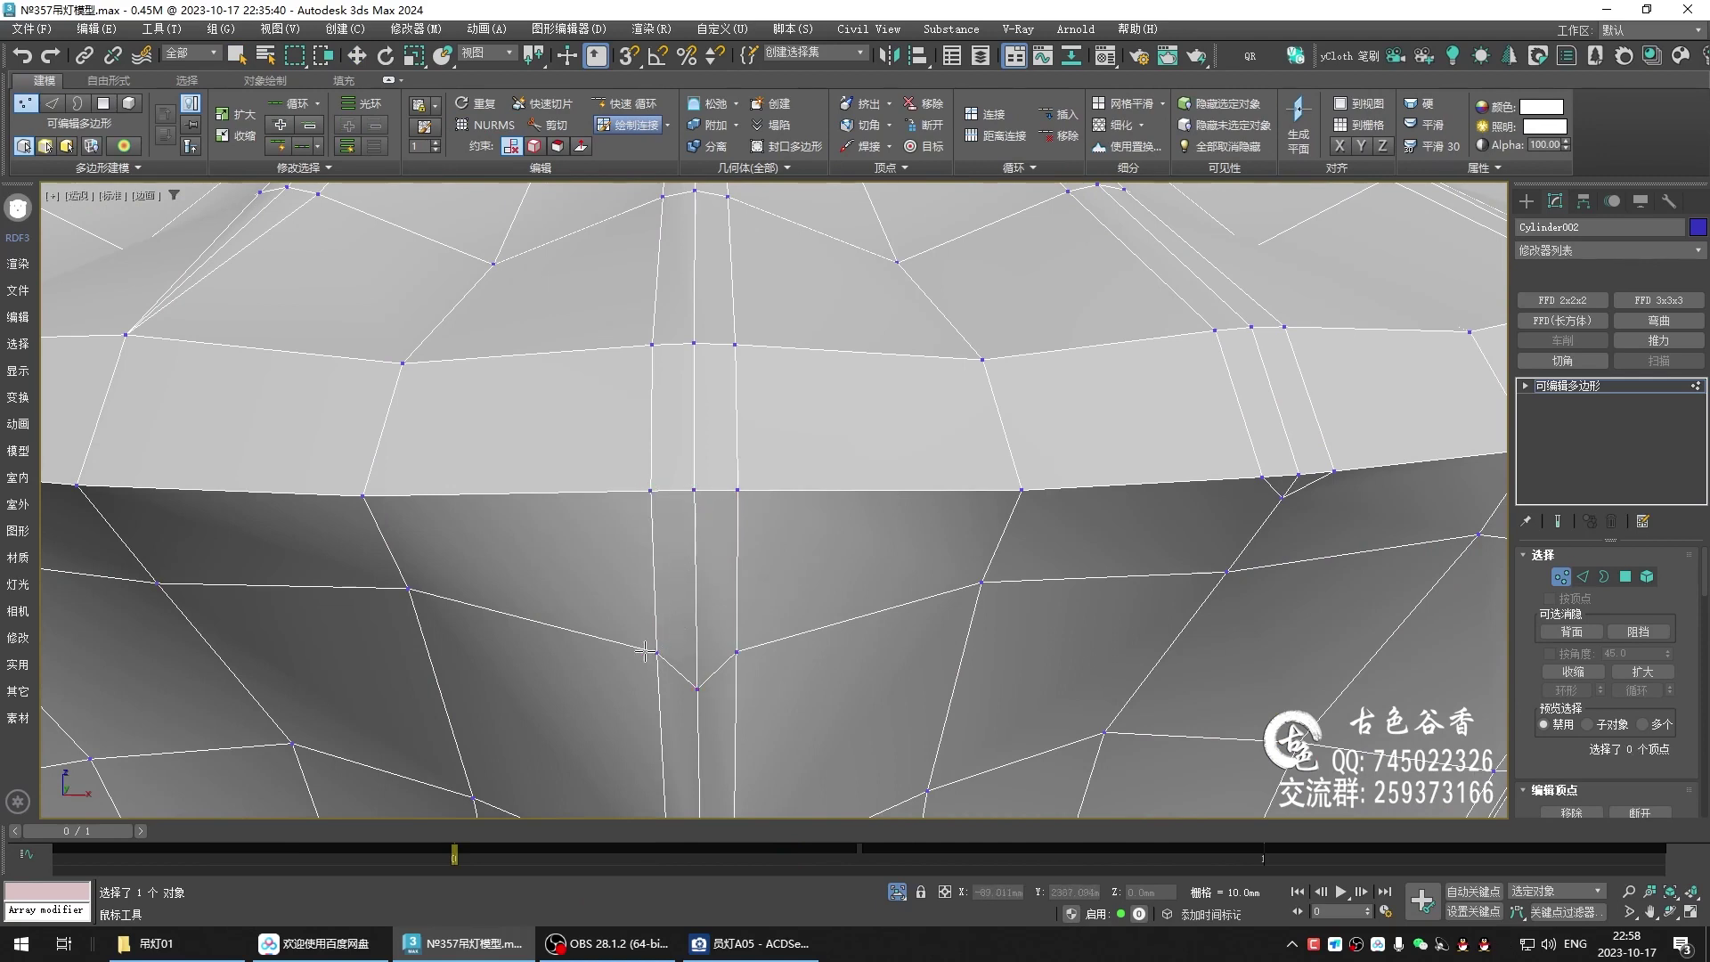
click(732, 652)
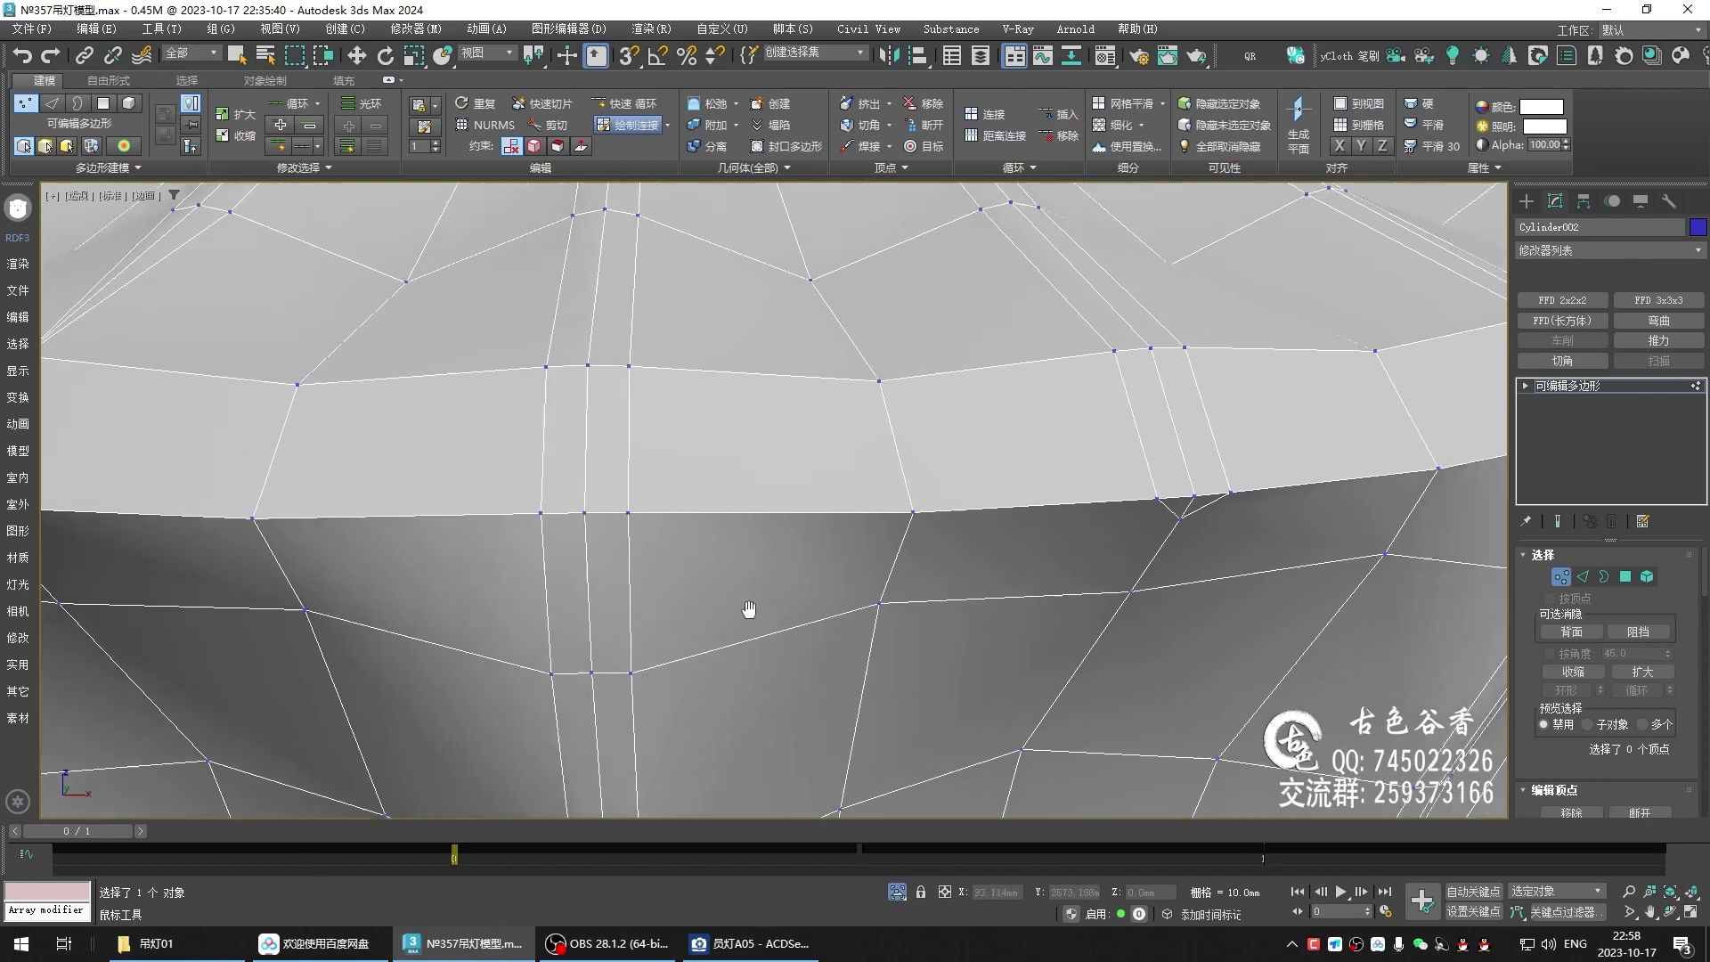
scroll(751, 611, down, 5)
scroll(865, 534, down, 2)
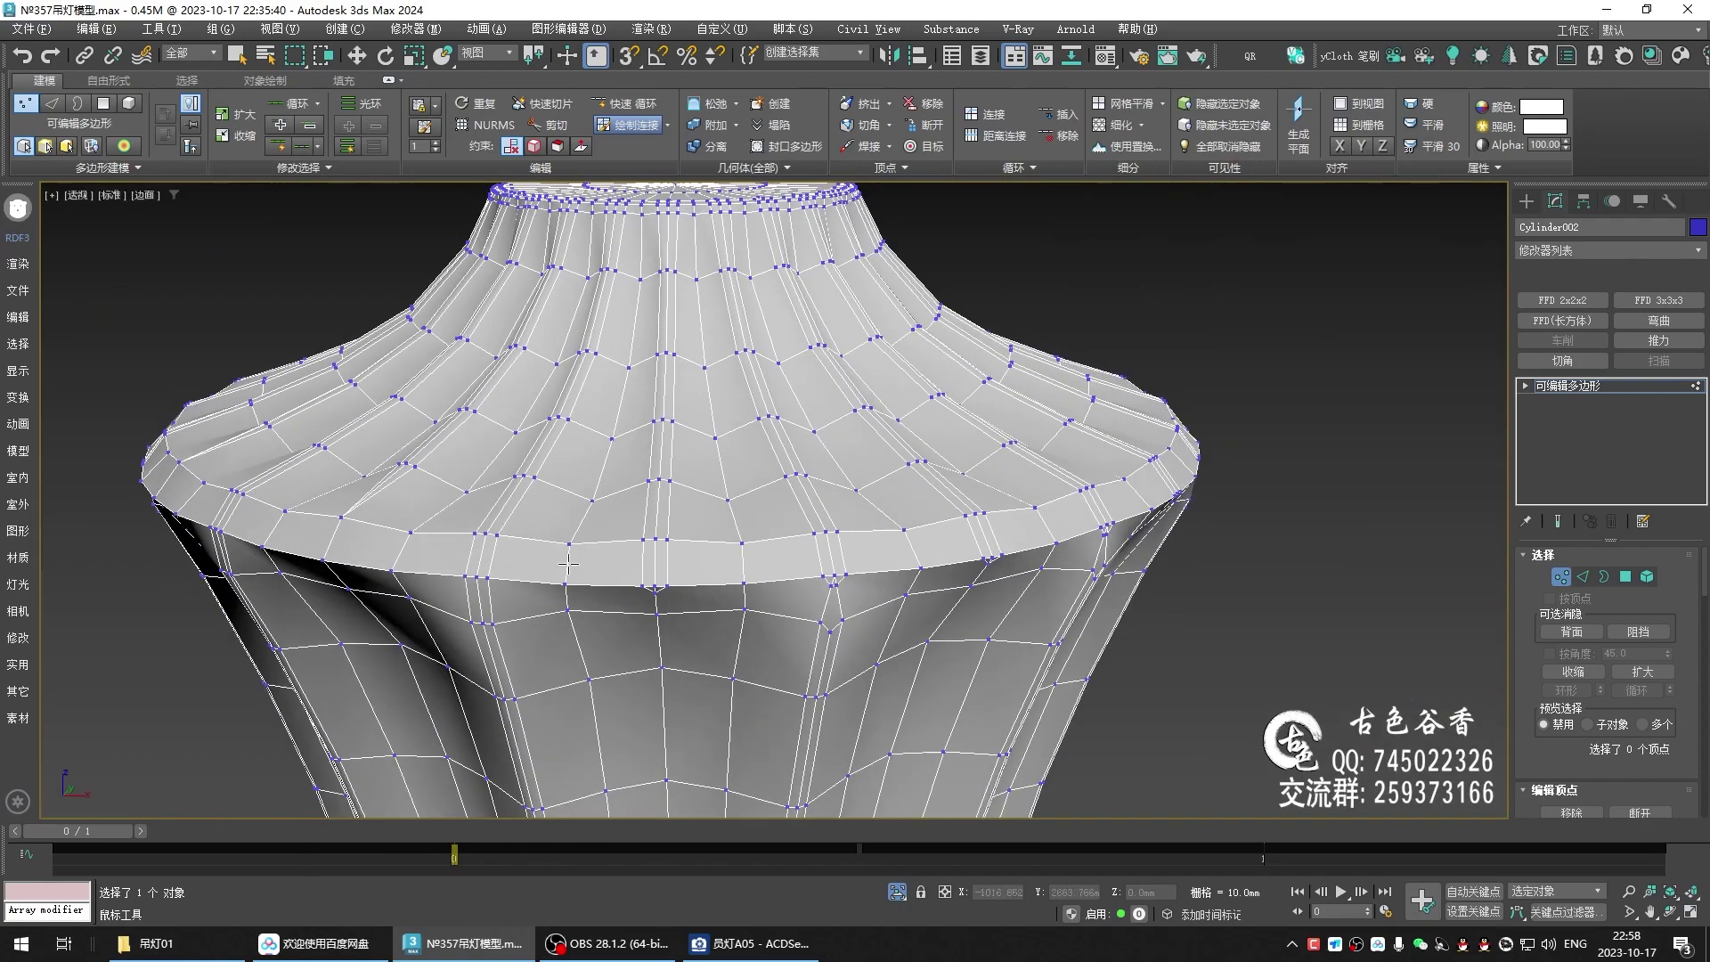
mouse_move(569, 564)
alt+middle_down()
mouse_move(720, 588)
mouse_move(638, 609)
mouse_move(691, 591)
alt+middle_up()
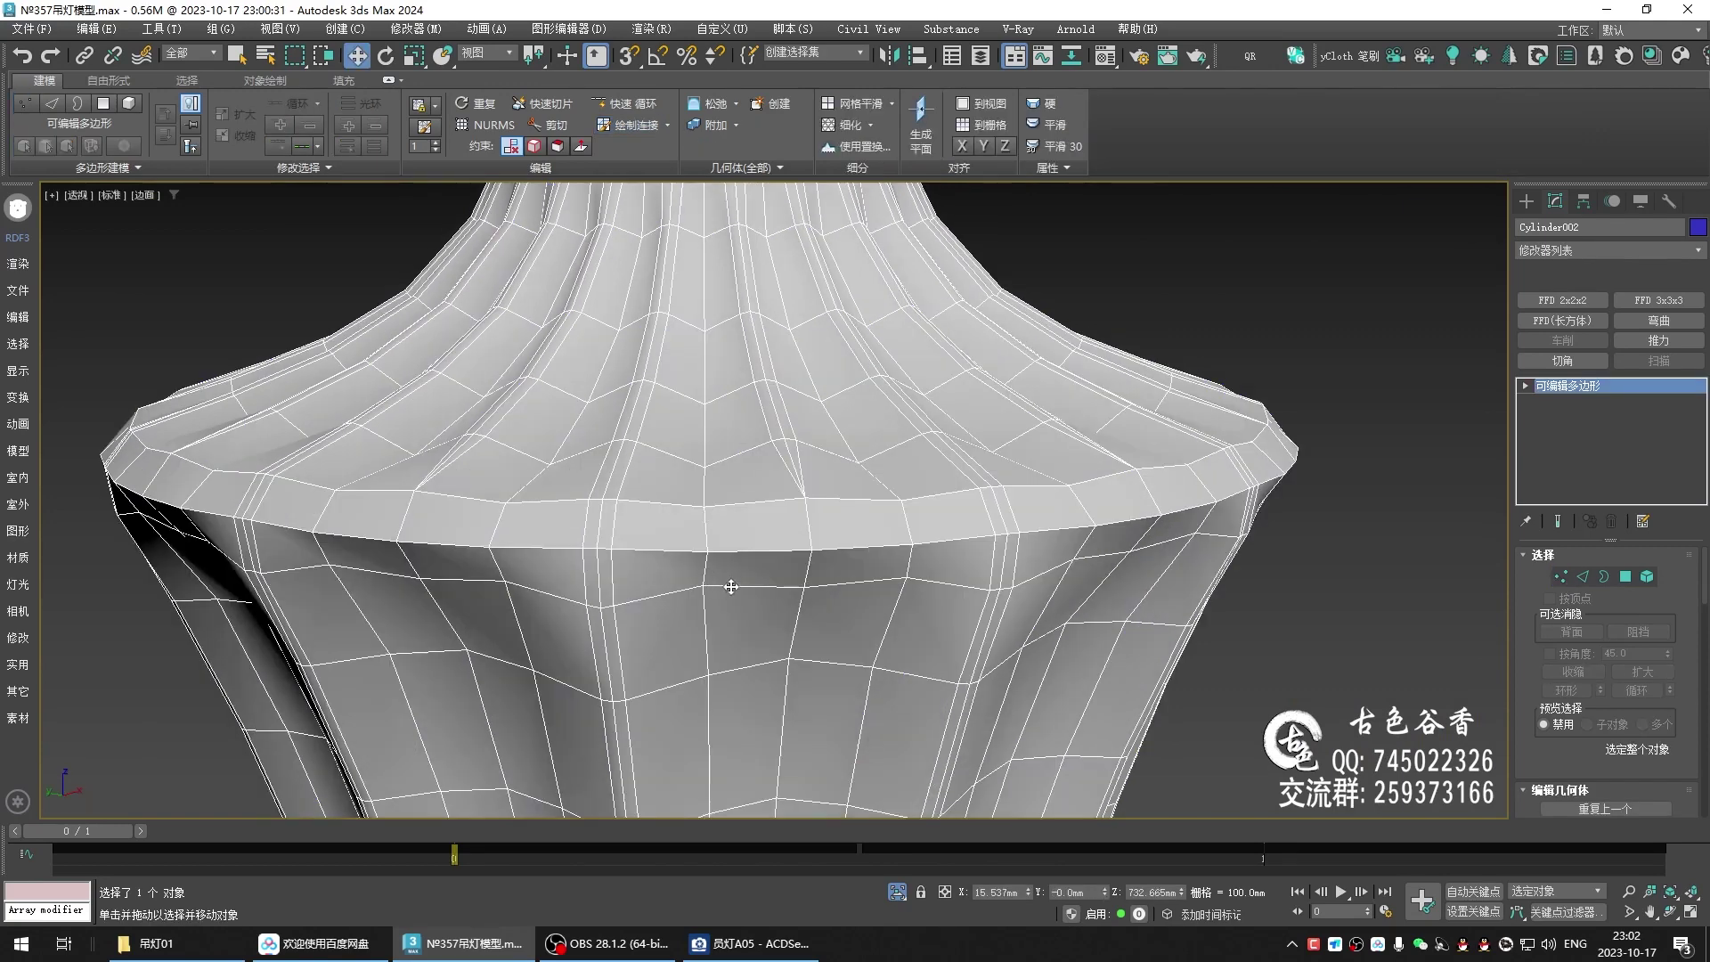
- Select the lamp body Cylinder002 with Edged Faces shown
scroll(1051, 551, down, 5)
click(1209, 637)
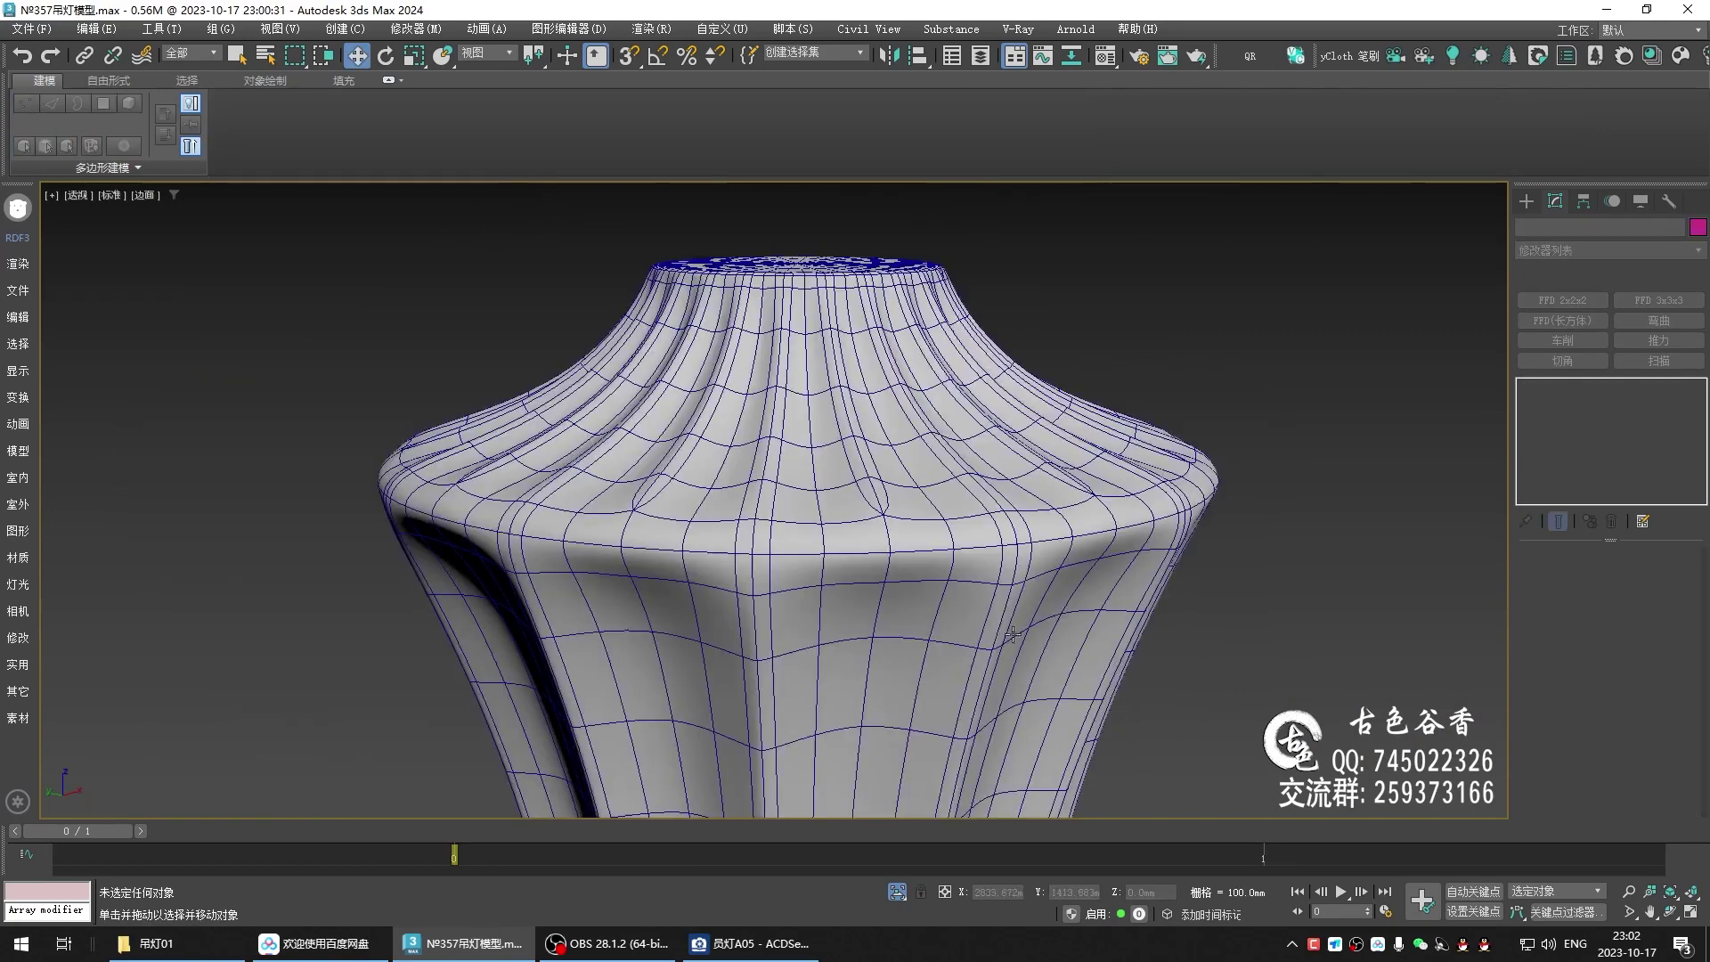
key(F4)
scroll(802, 561, up, 2)
click(801, 570)
key(F4)
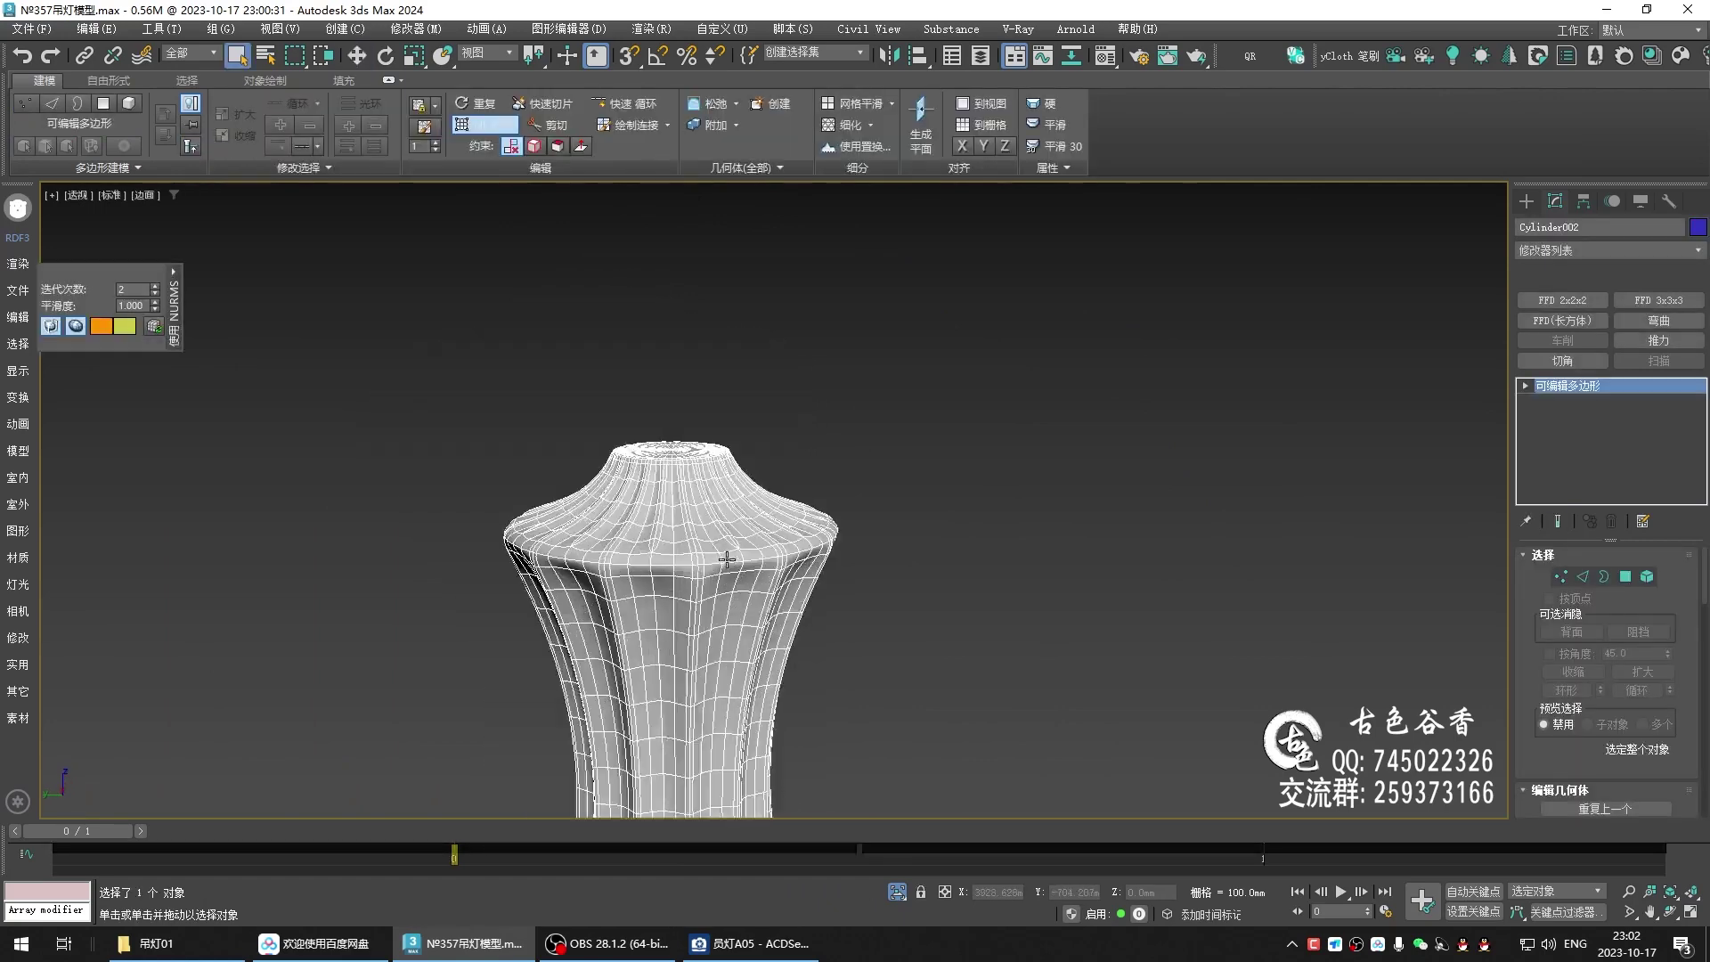
- Select the cap edges via Modify Selection > Similar to frame the top cap, then pick its centre vertex
scroll(712, 552, up, 3)
scroll(661, 541, up, 4)
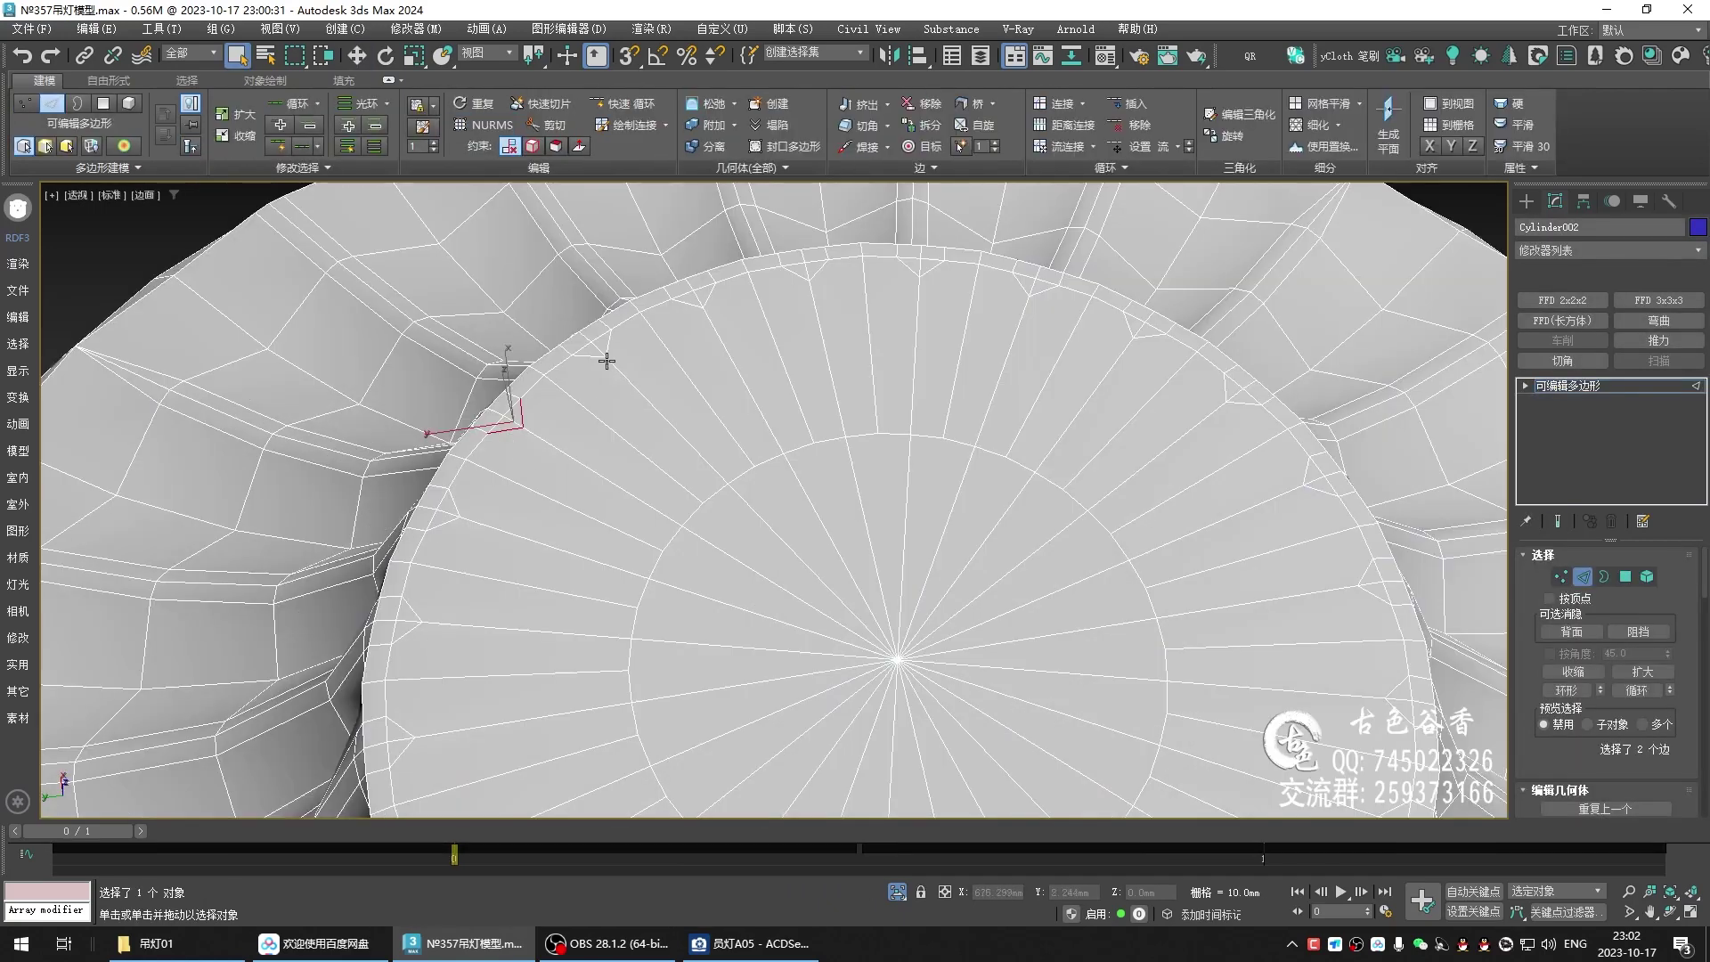
ctrl+click(595, 349)
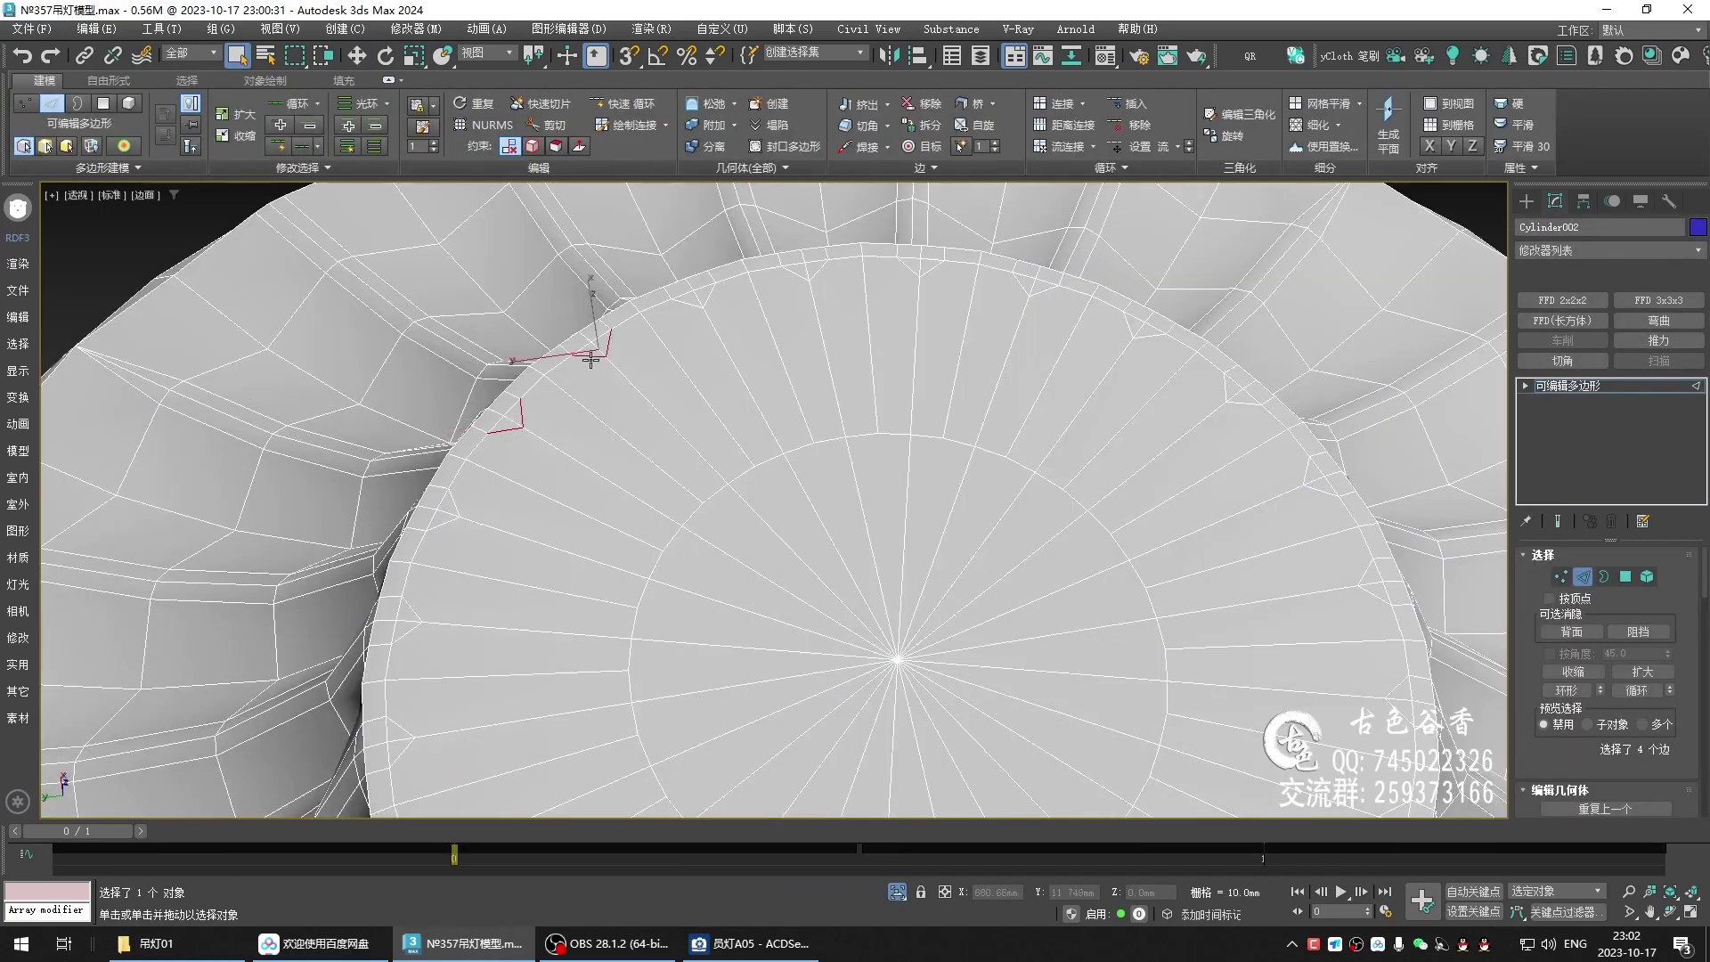
click(314, 170)
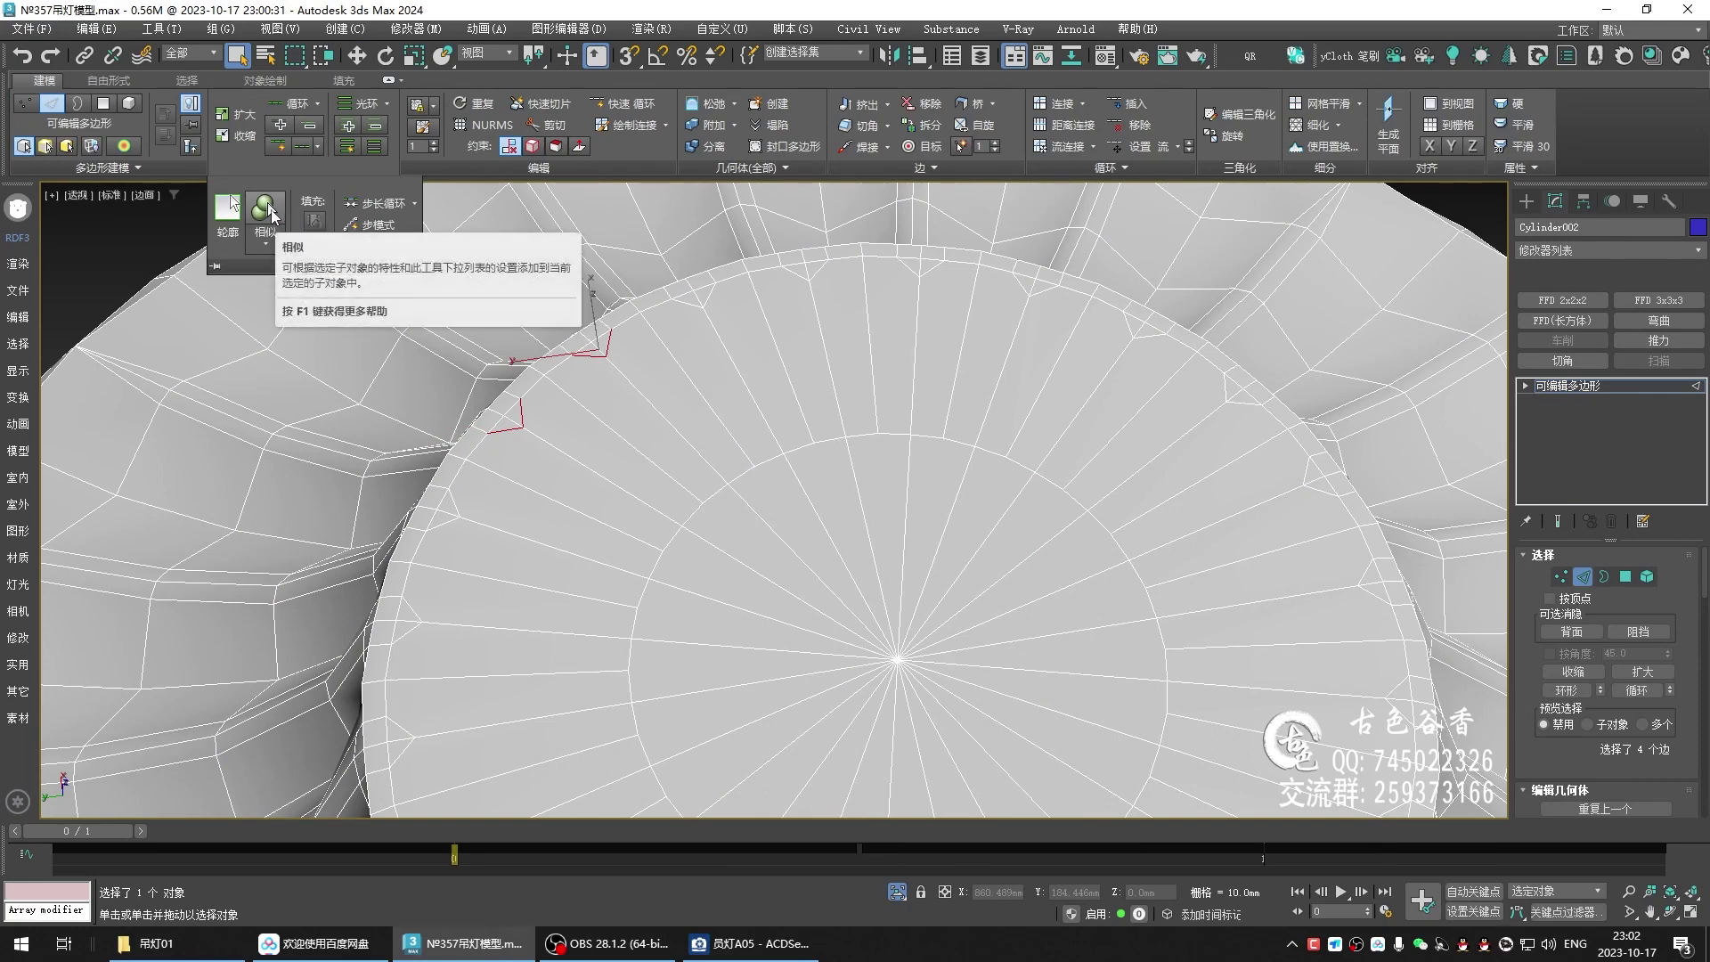
click(268, 210)
key(z)
middle_drag(906, 550, 790, 408)
click(790, 408)
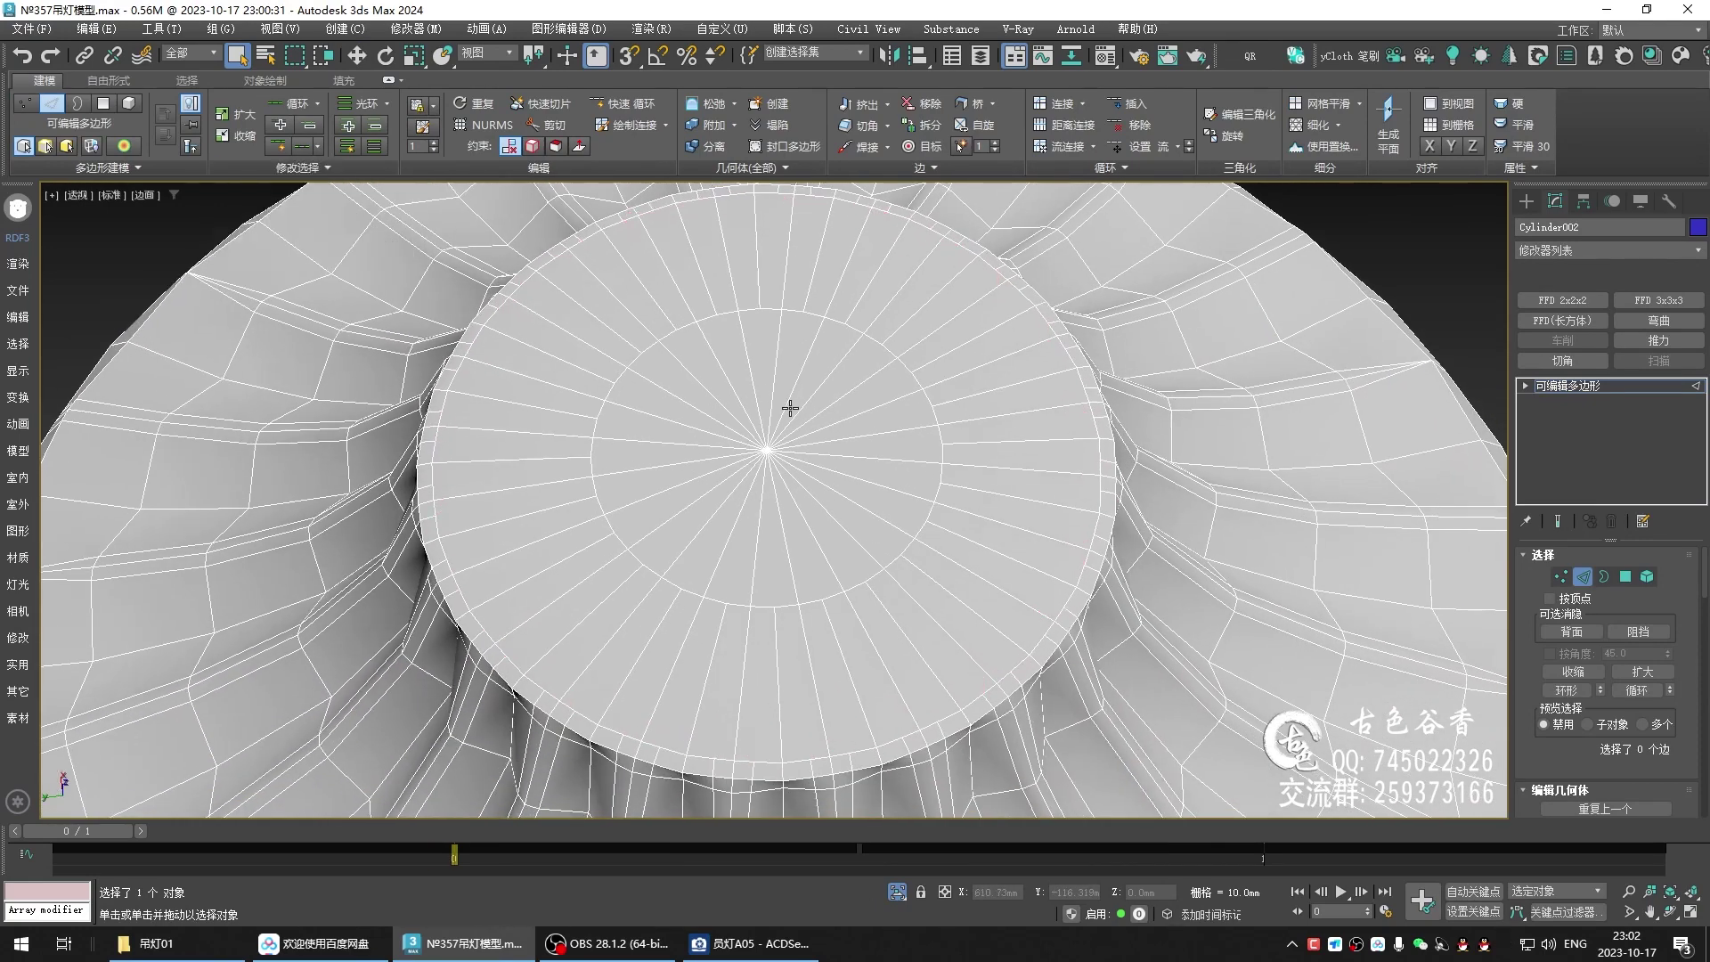
key(1)
click(763, 448)
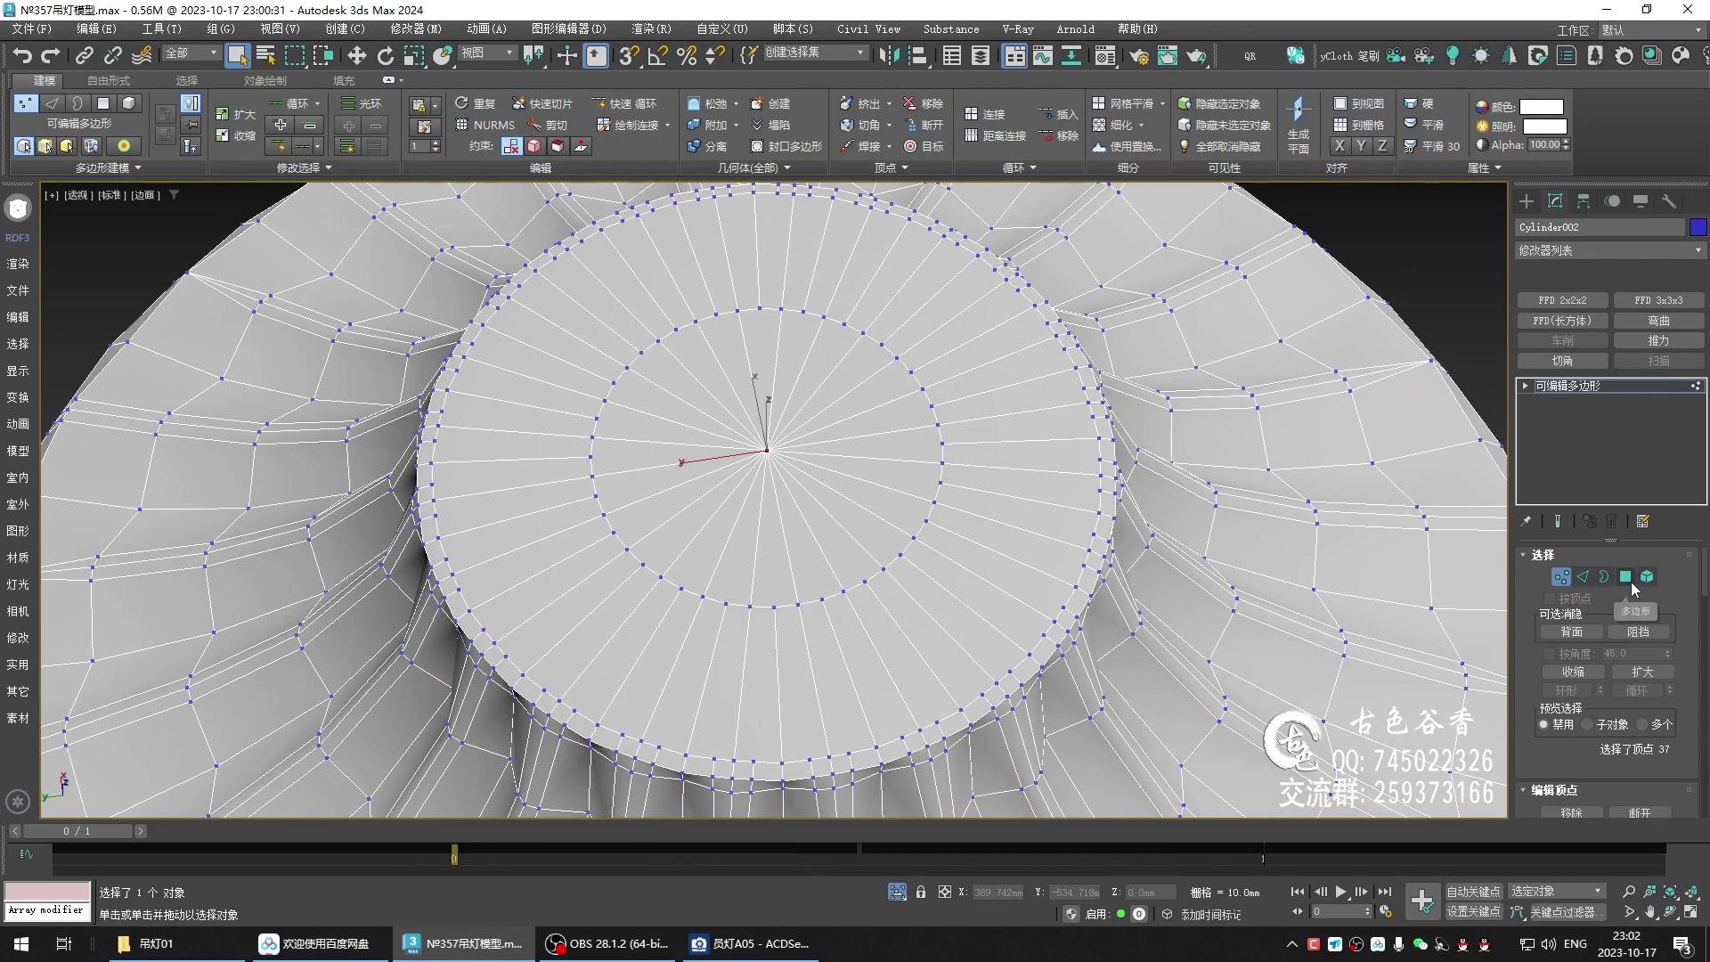
- Delete the top cap polygons, then recap the neck hole from its border
ctrl+click(1625, 577)
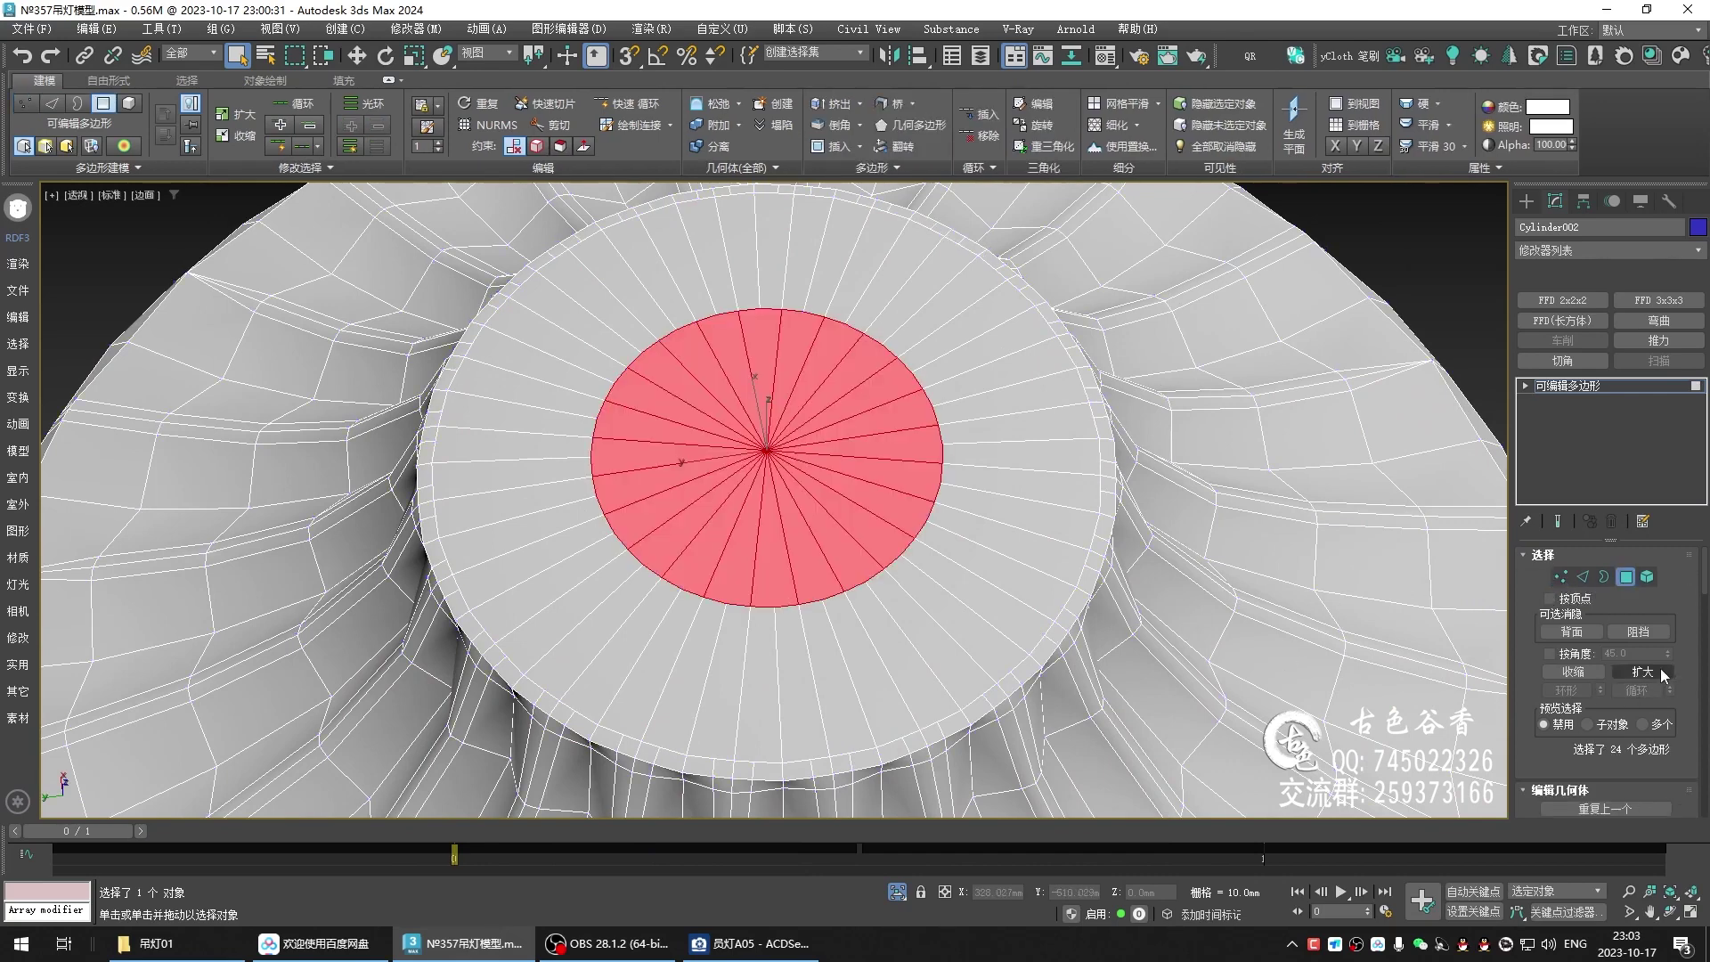
click(1642, 671)
key(Delete)
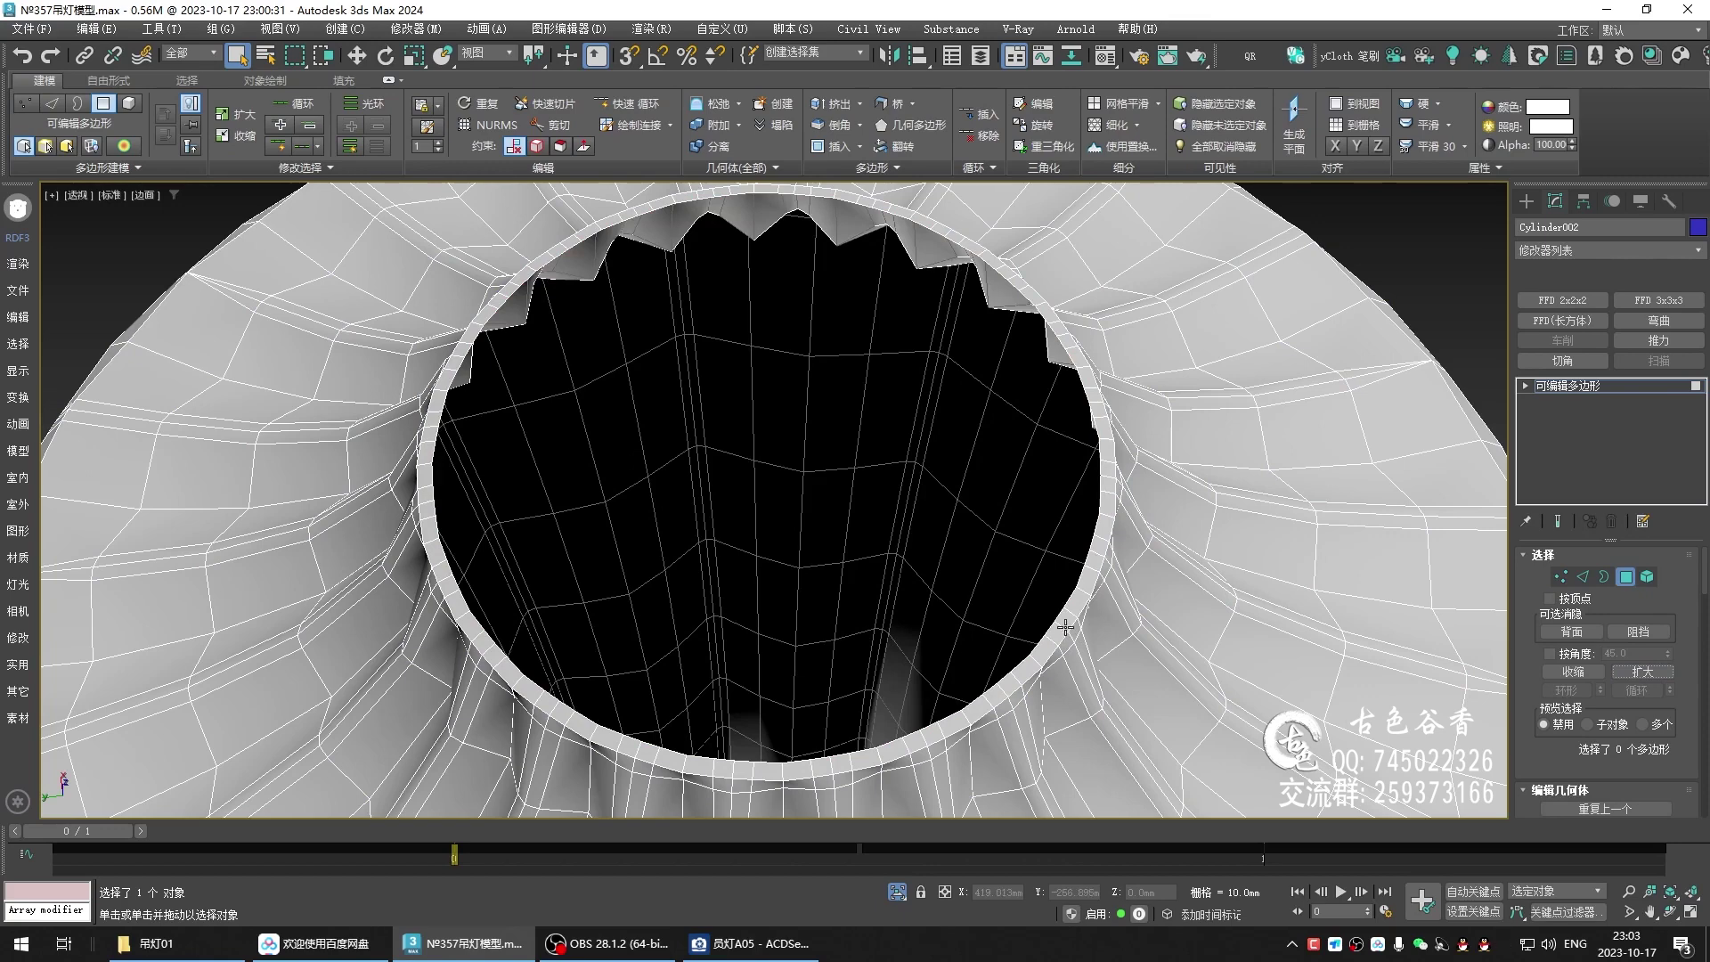
key(3)
click(1053, 610)
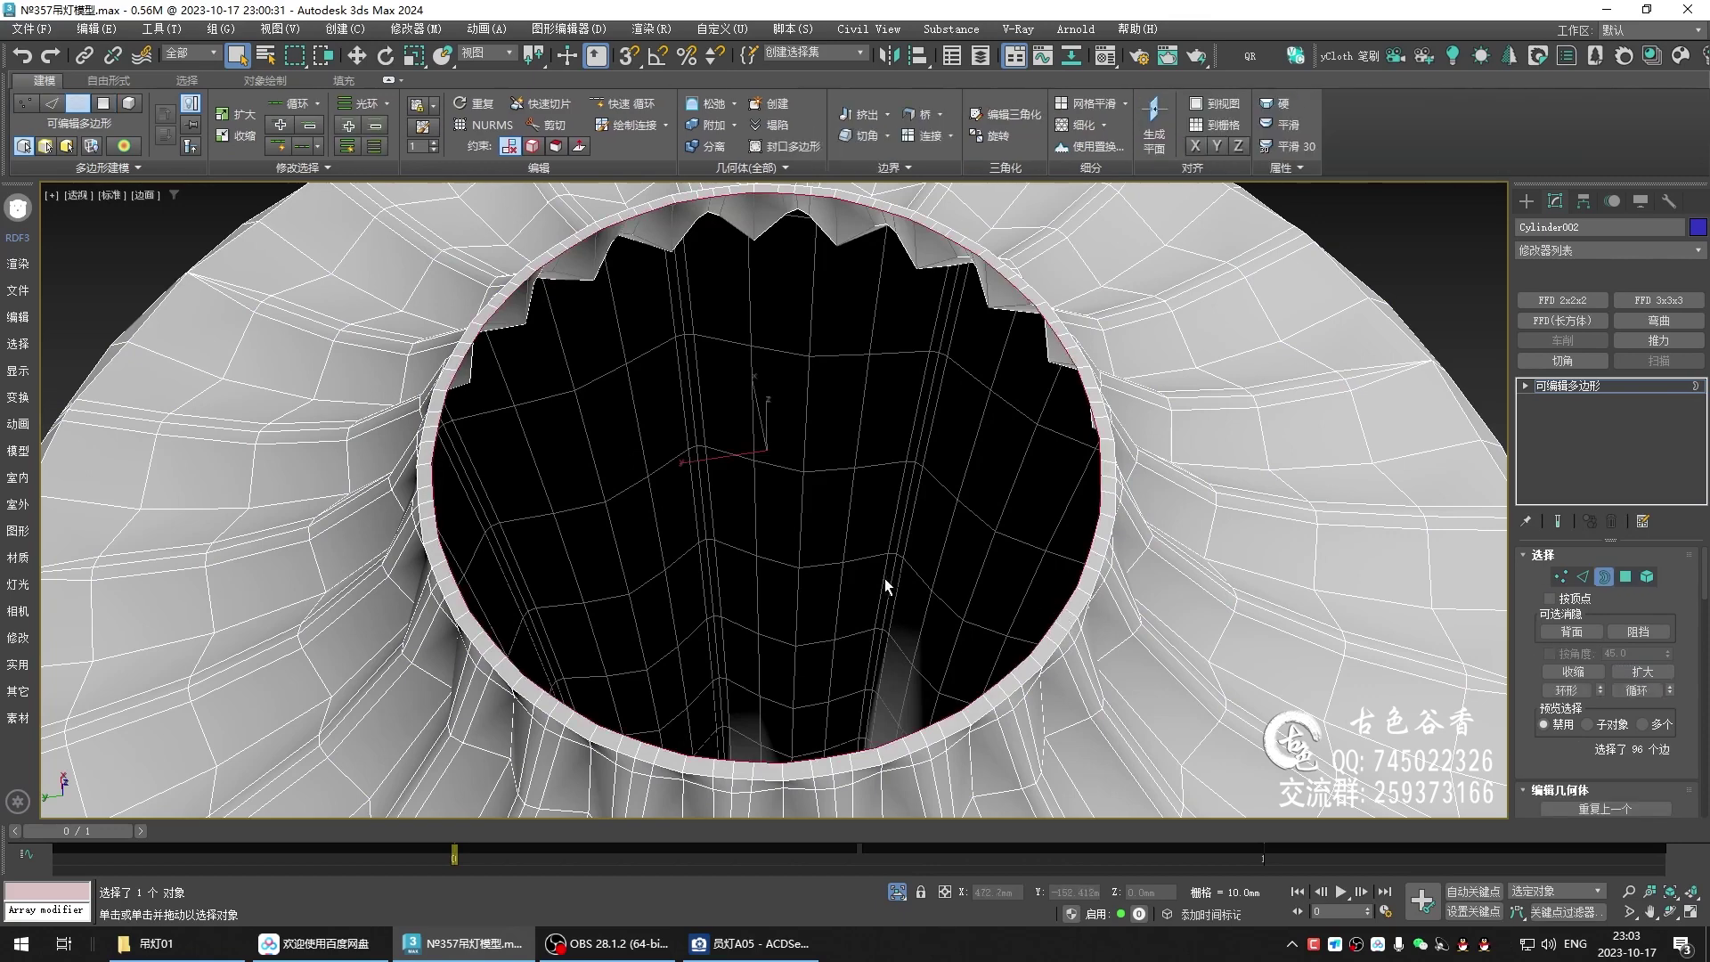
key(alt+p)
key(4)
click(789, 467)
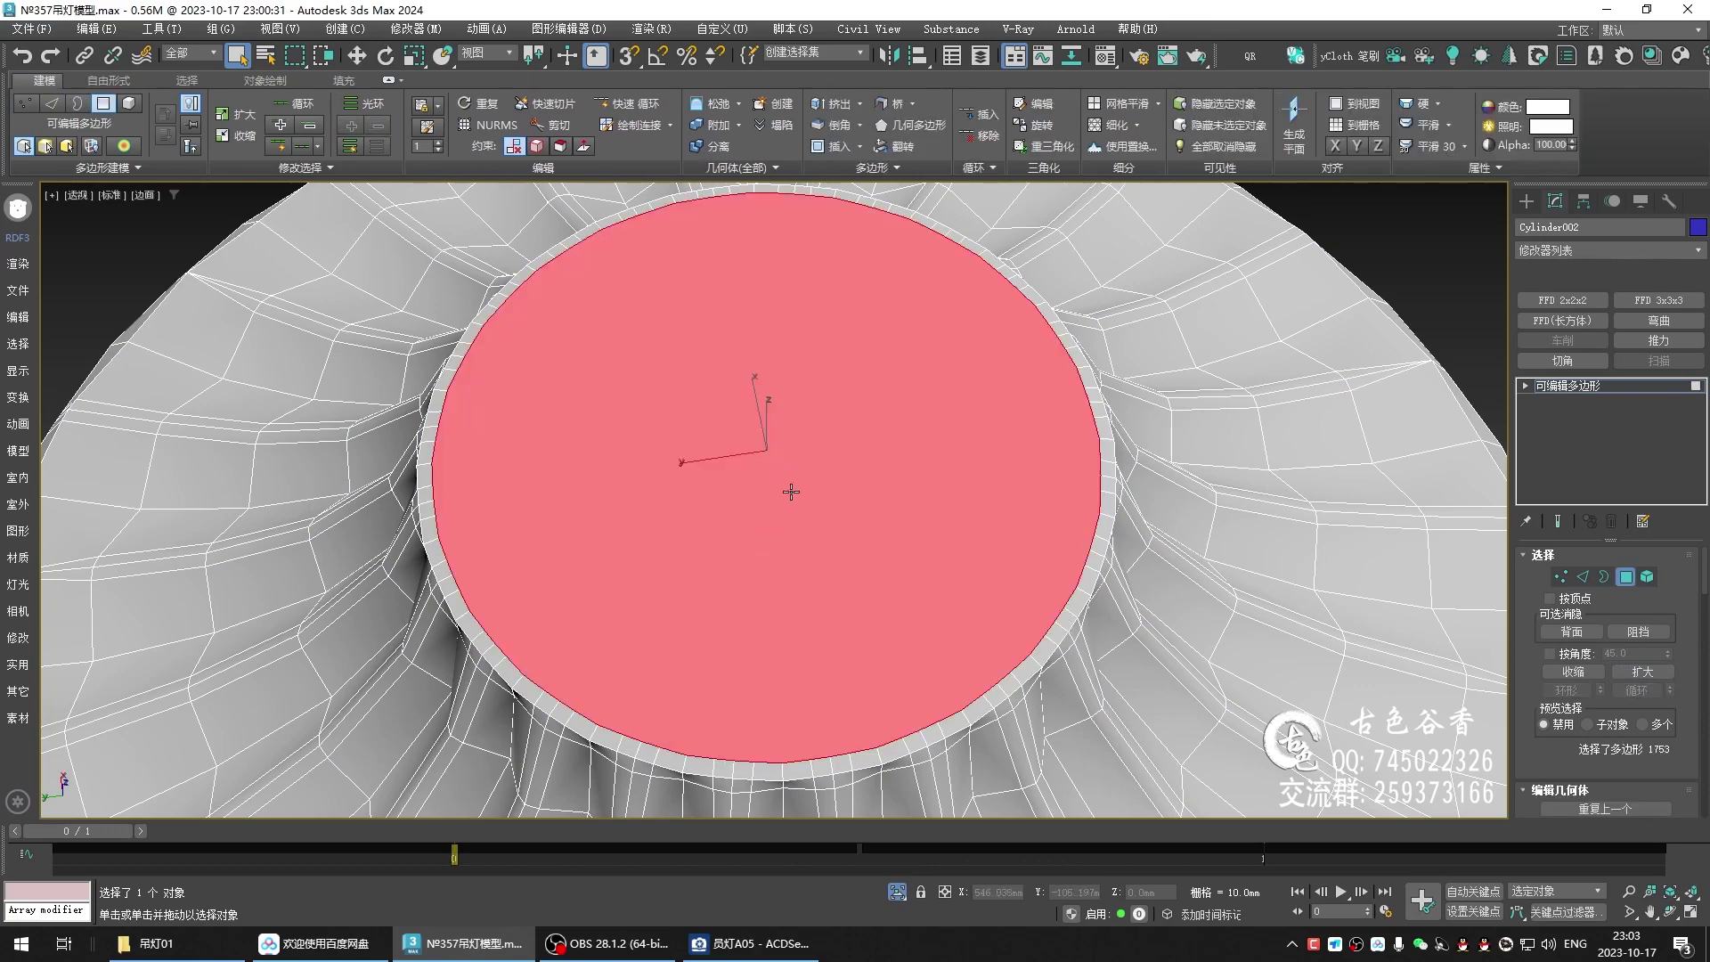
- Inset the new cap face 1.0 mm and delete its centre polygon to reopen the hole
scroll(791, 491, down, 3)
scroll(896, 458, up, 3)
alt+middle_drag(897, 465, 793, 560)
key(shift+i)
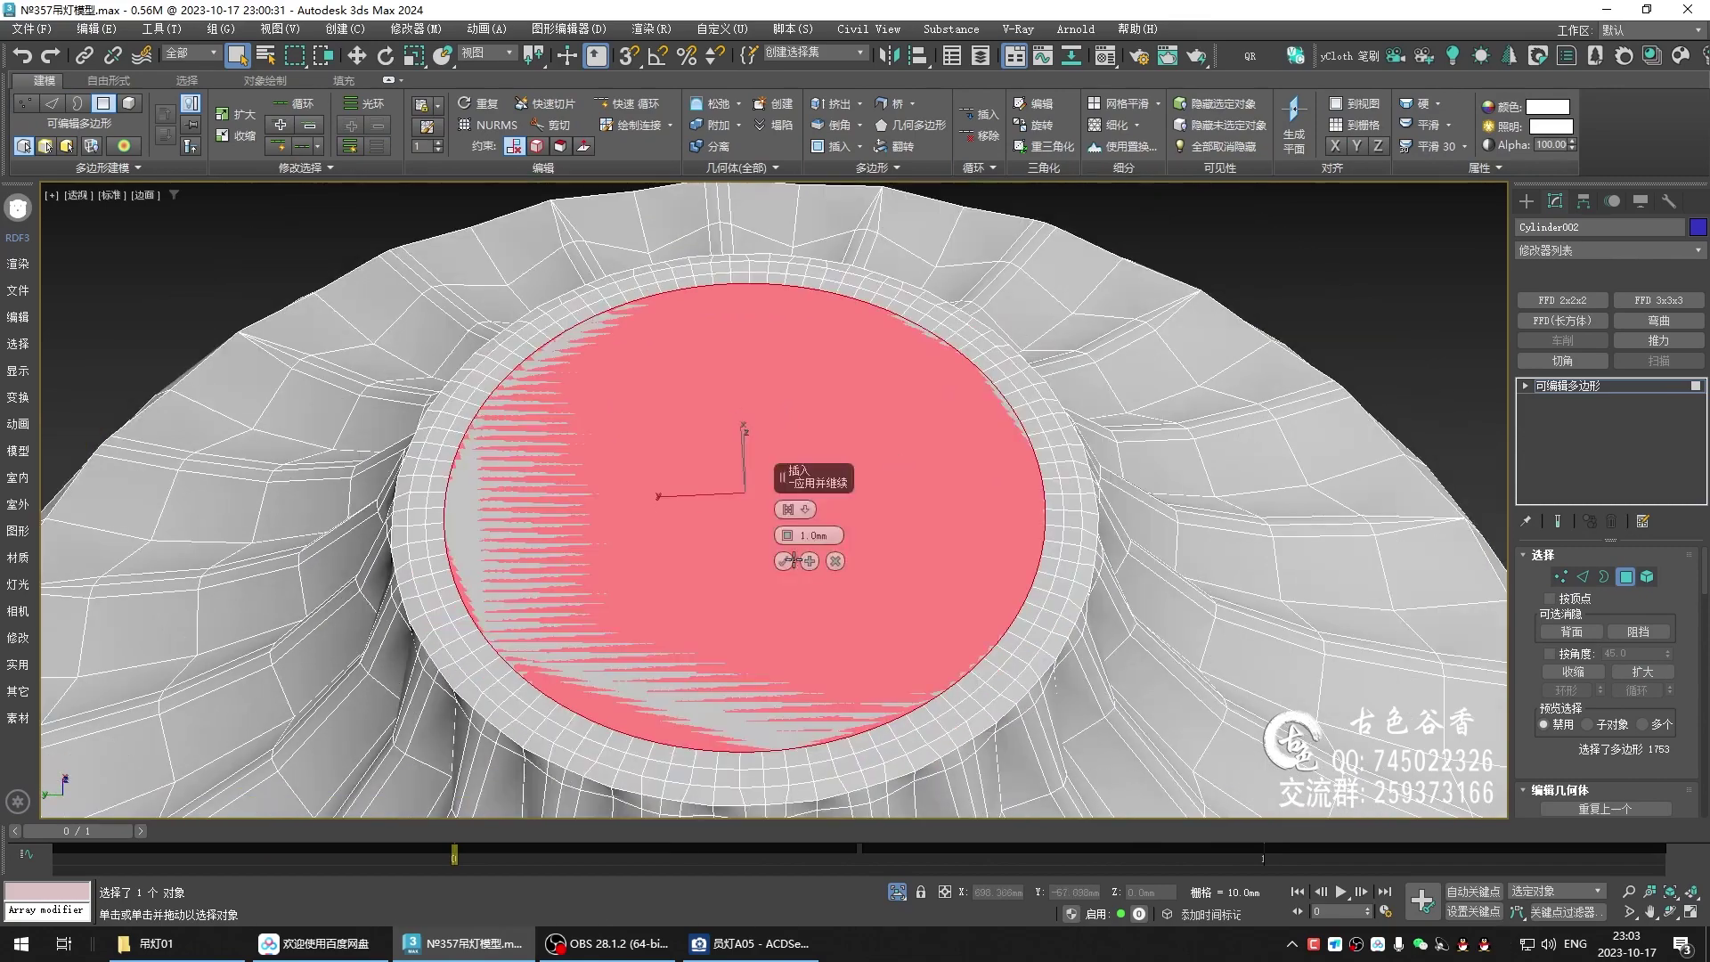
click(787, 561)
key(Delete)
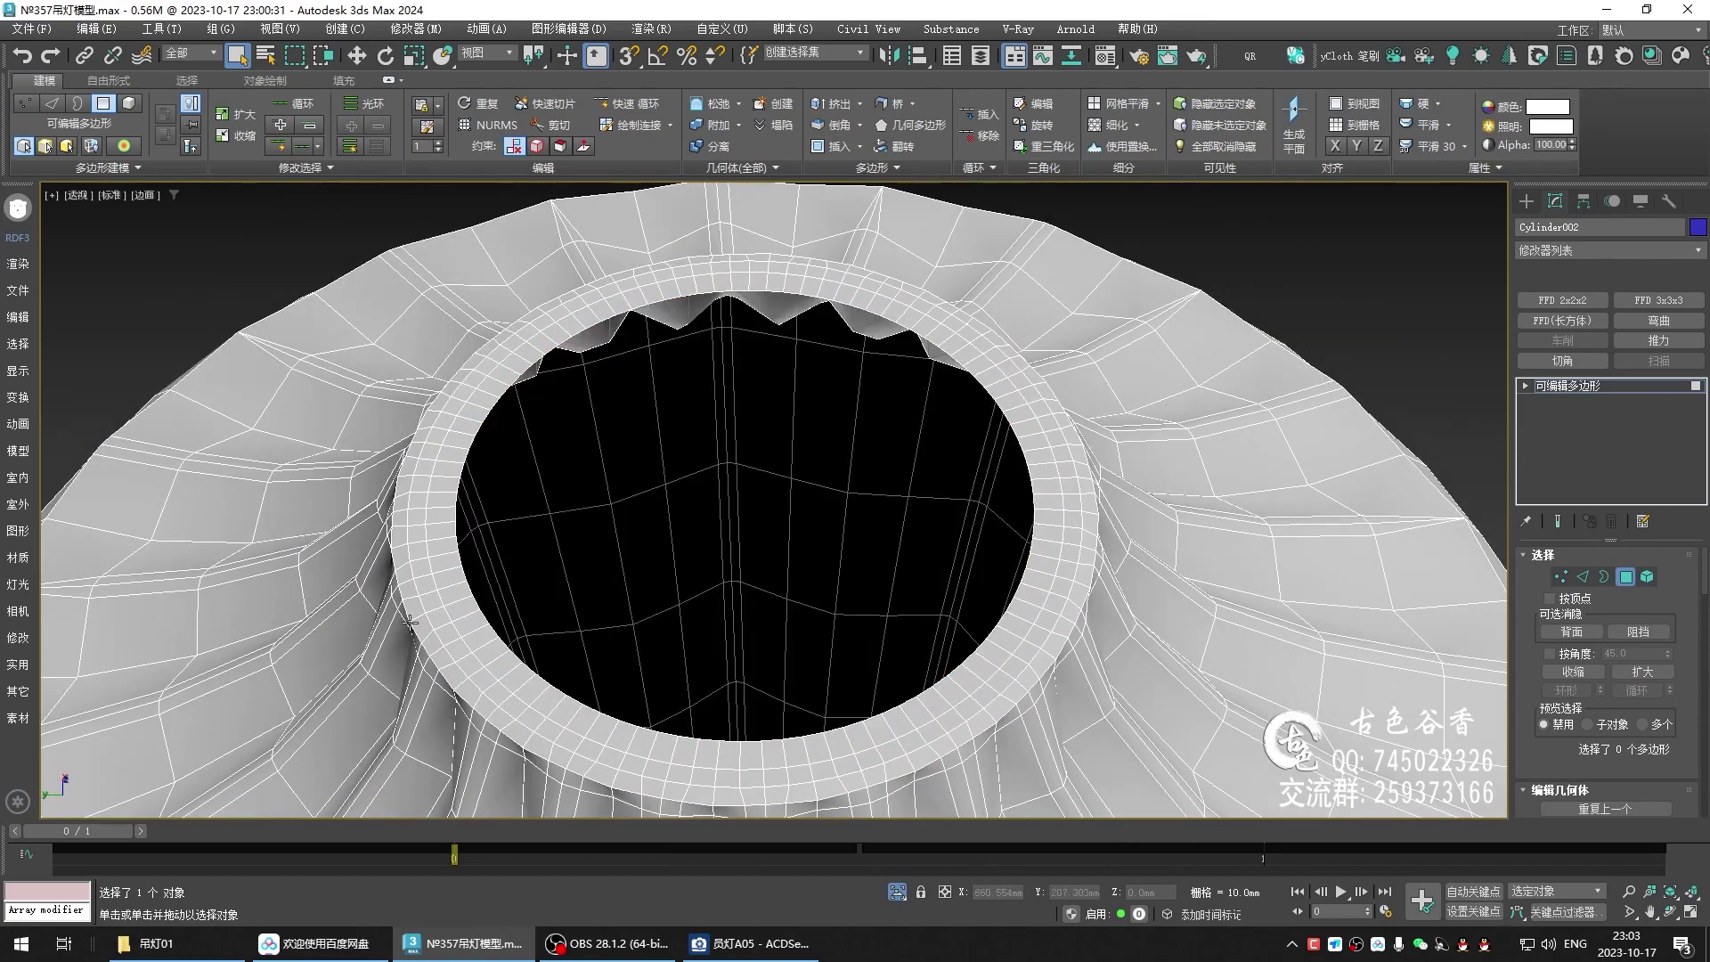
scroll(410, 621, up, 4)
key(2)
click(492, 503)
- Orbit so the neck hole faces the view and clear the edge selection
scroll(510, 527, down, 4)
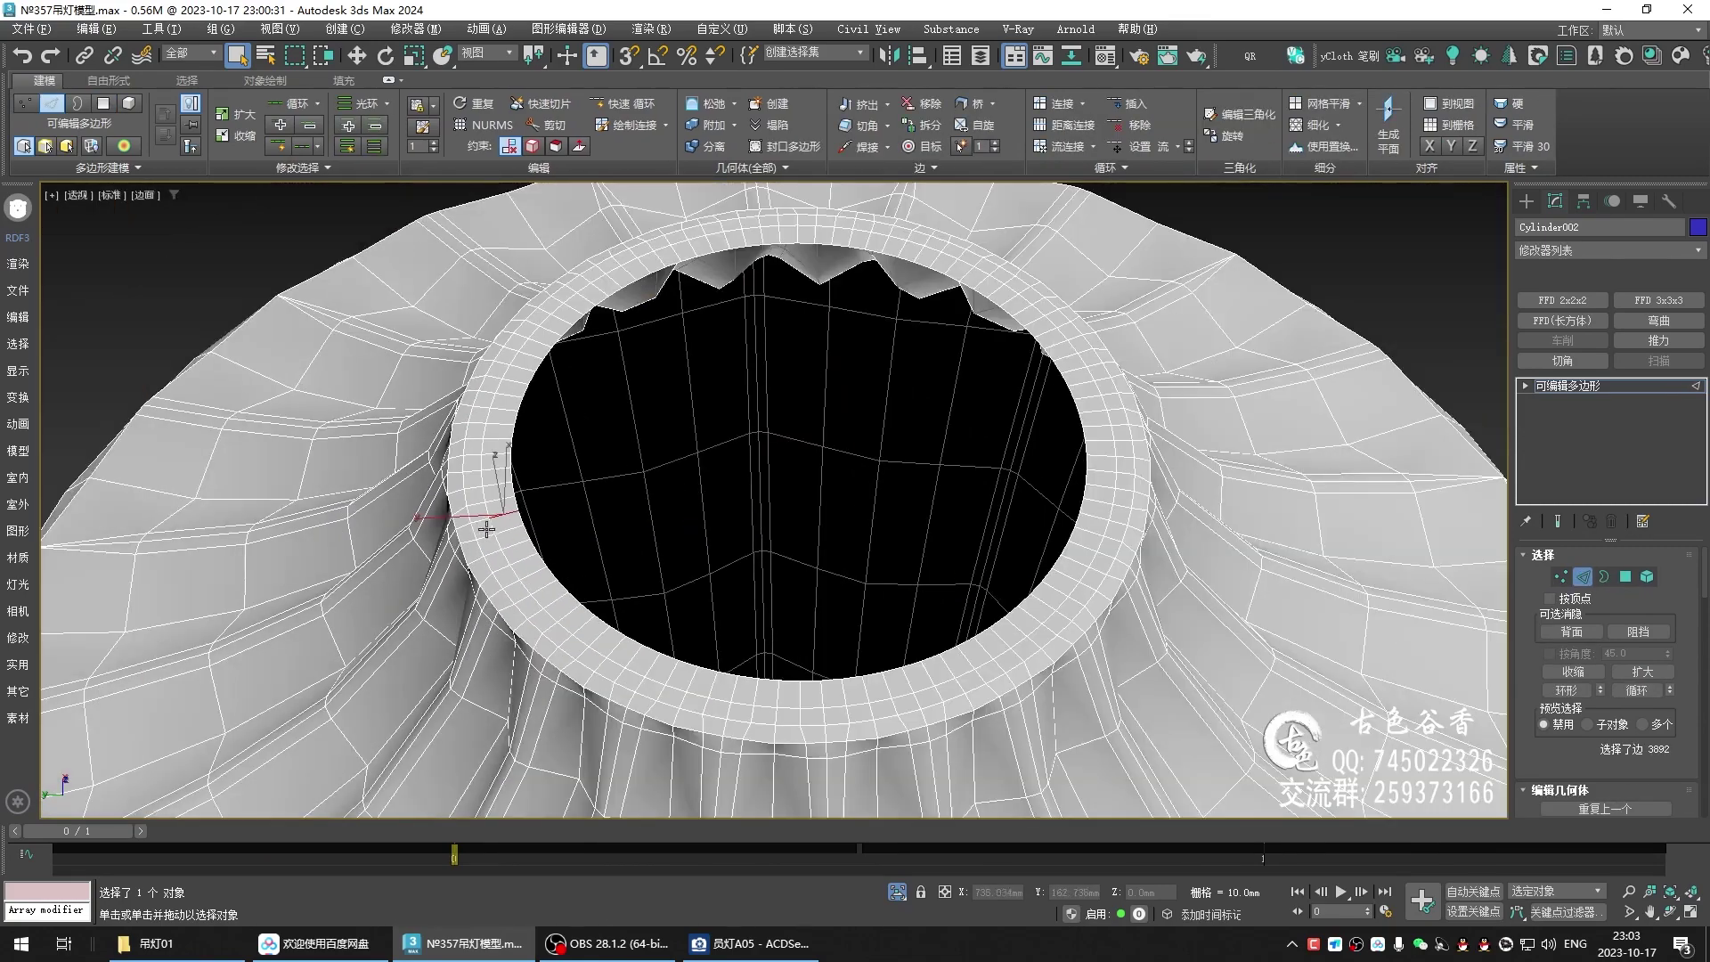
alt+middle_drag(486, 529, 399, 350)
mouse_move(374, 187)
alt+middle_down()
mouse_move(671, 496)
mouse_move(565, 496)
alt+middle_up()
click(567, 510)
scroll(766, 515, up, 5)
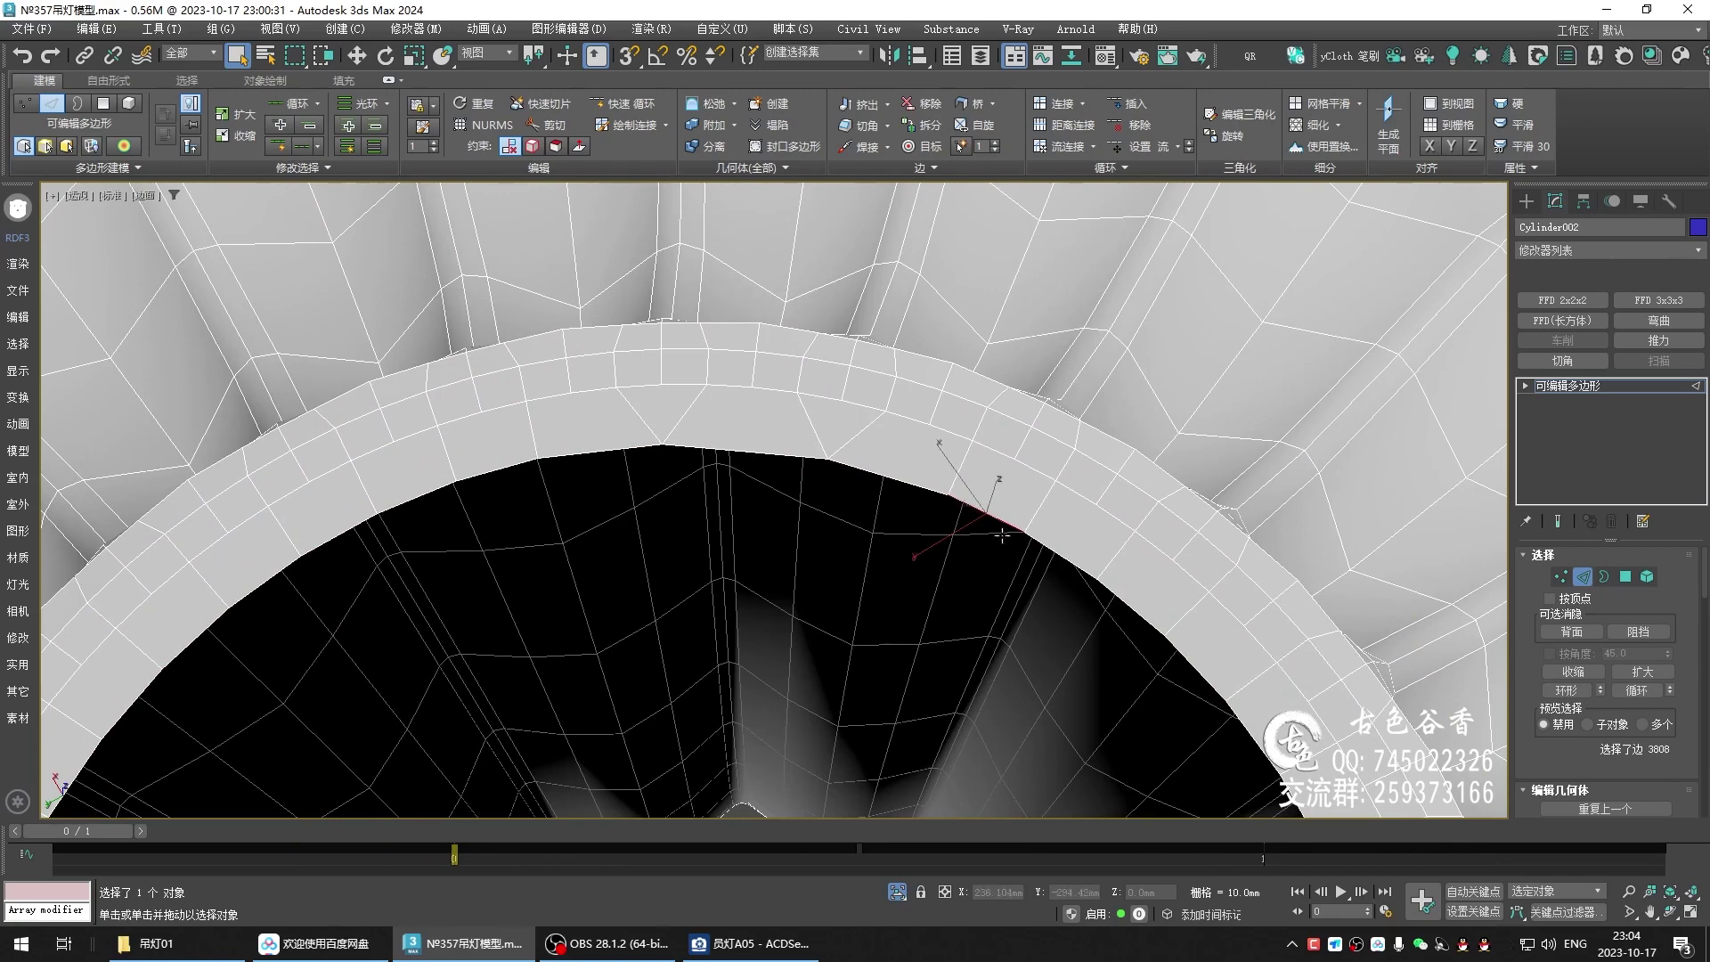
scroll(917, 410, down, 3)
- Remove a stray rim edge using the quad menu's Remove
click(860, 355)
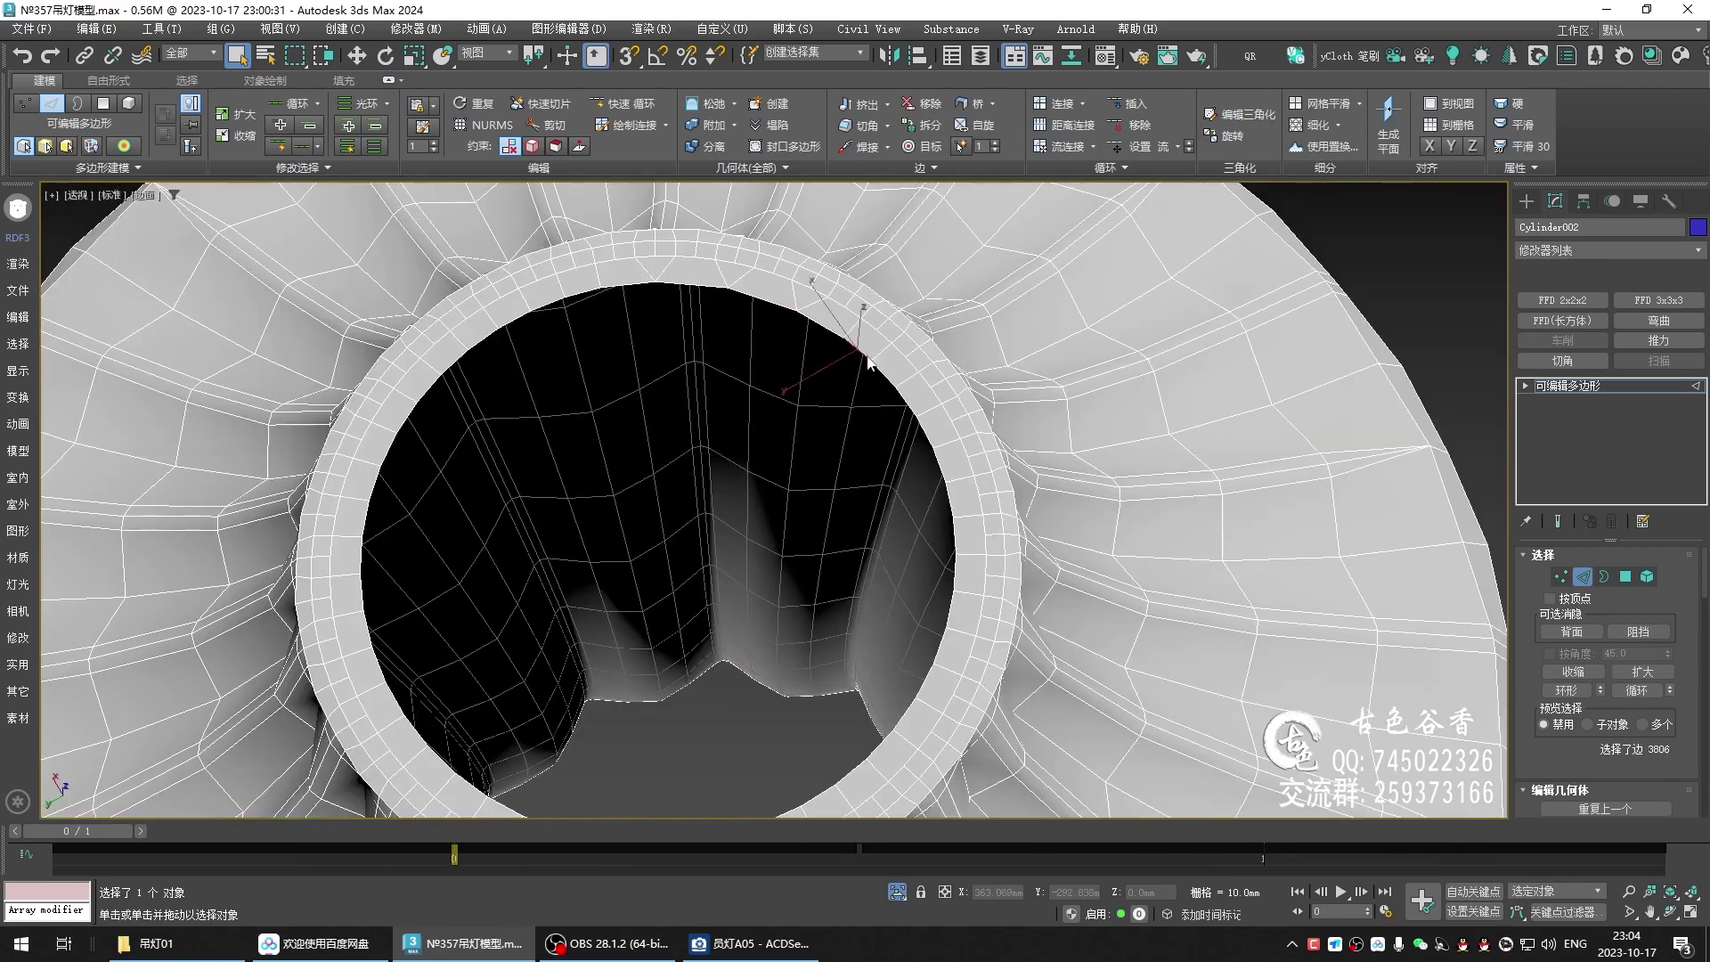
right_click(868, 361)
click(840, 143)
scroll(877, 400, up, 3)
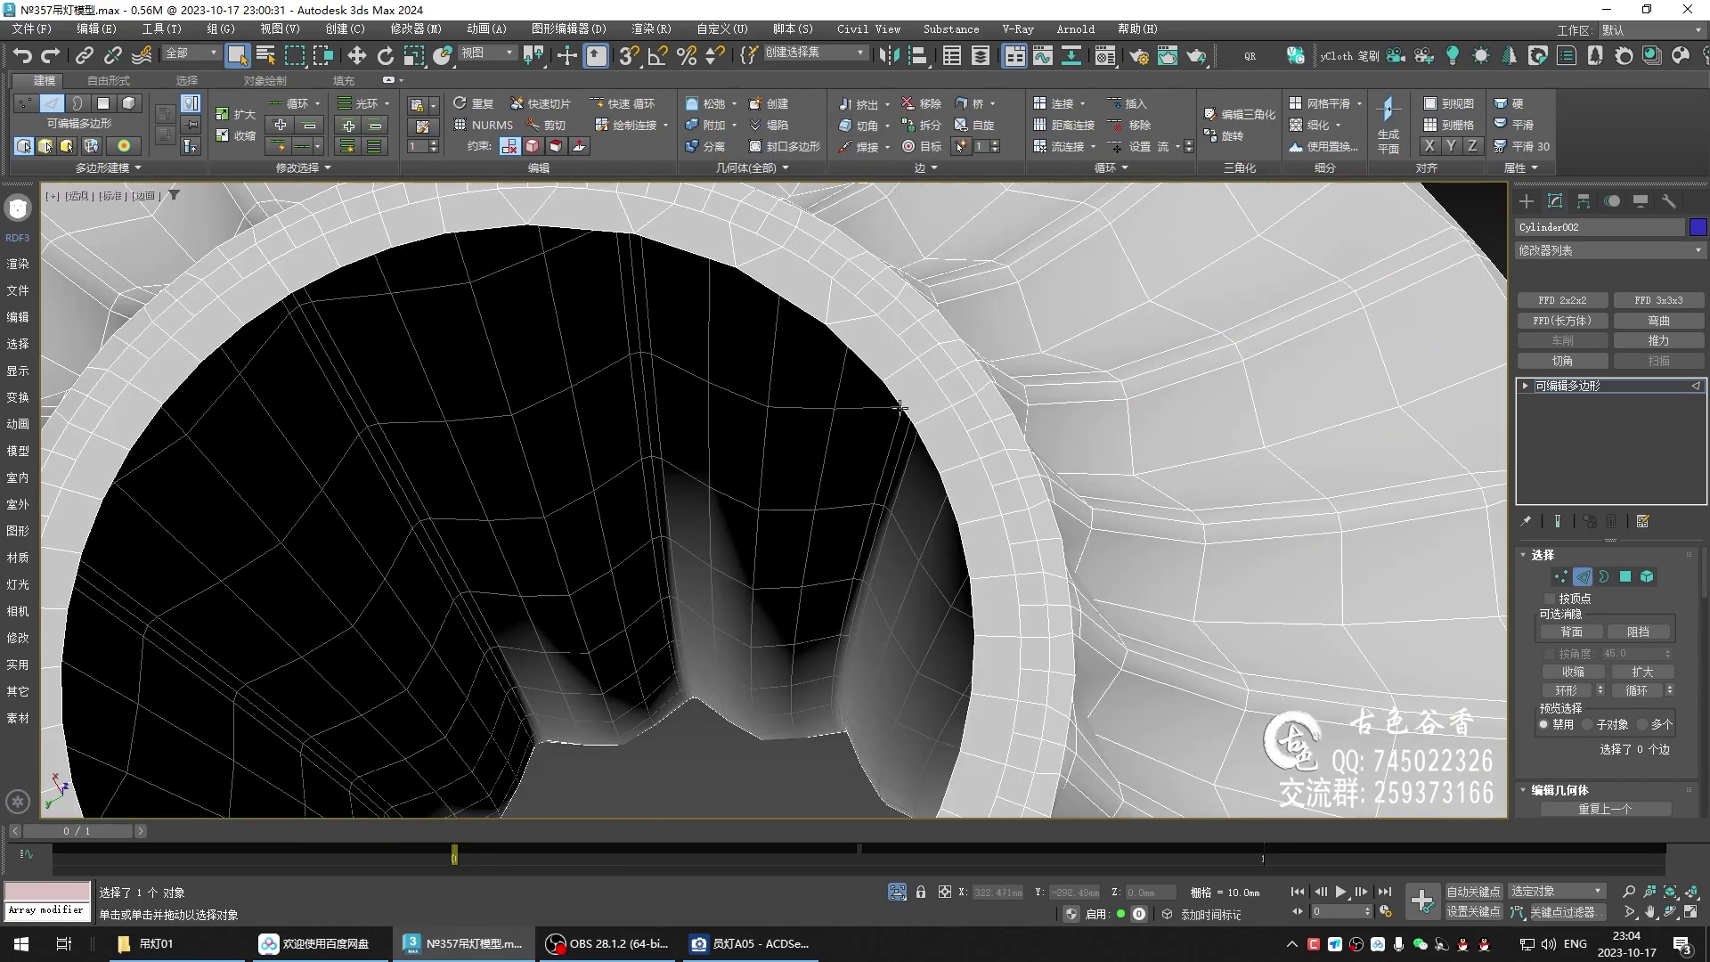
click(942, 468)
click(972, 559)
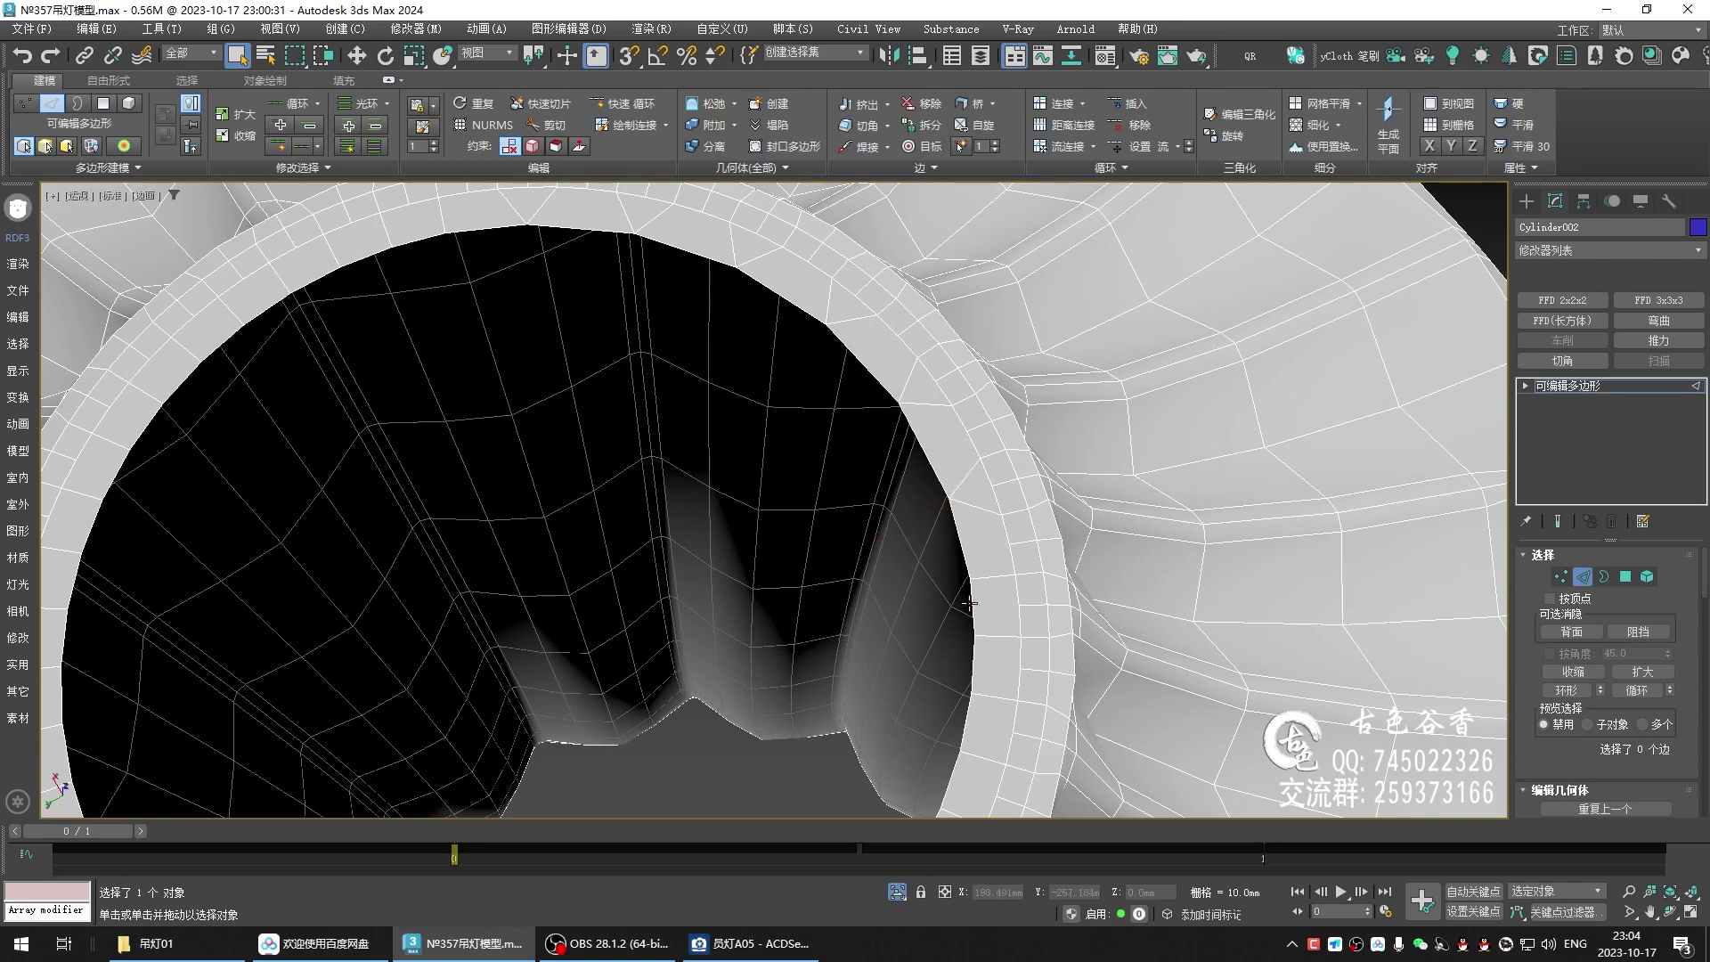
- Pick and remove further stray edges on the inner rim, orbiting into the ring
scroll(971, 503, up, 2)
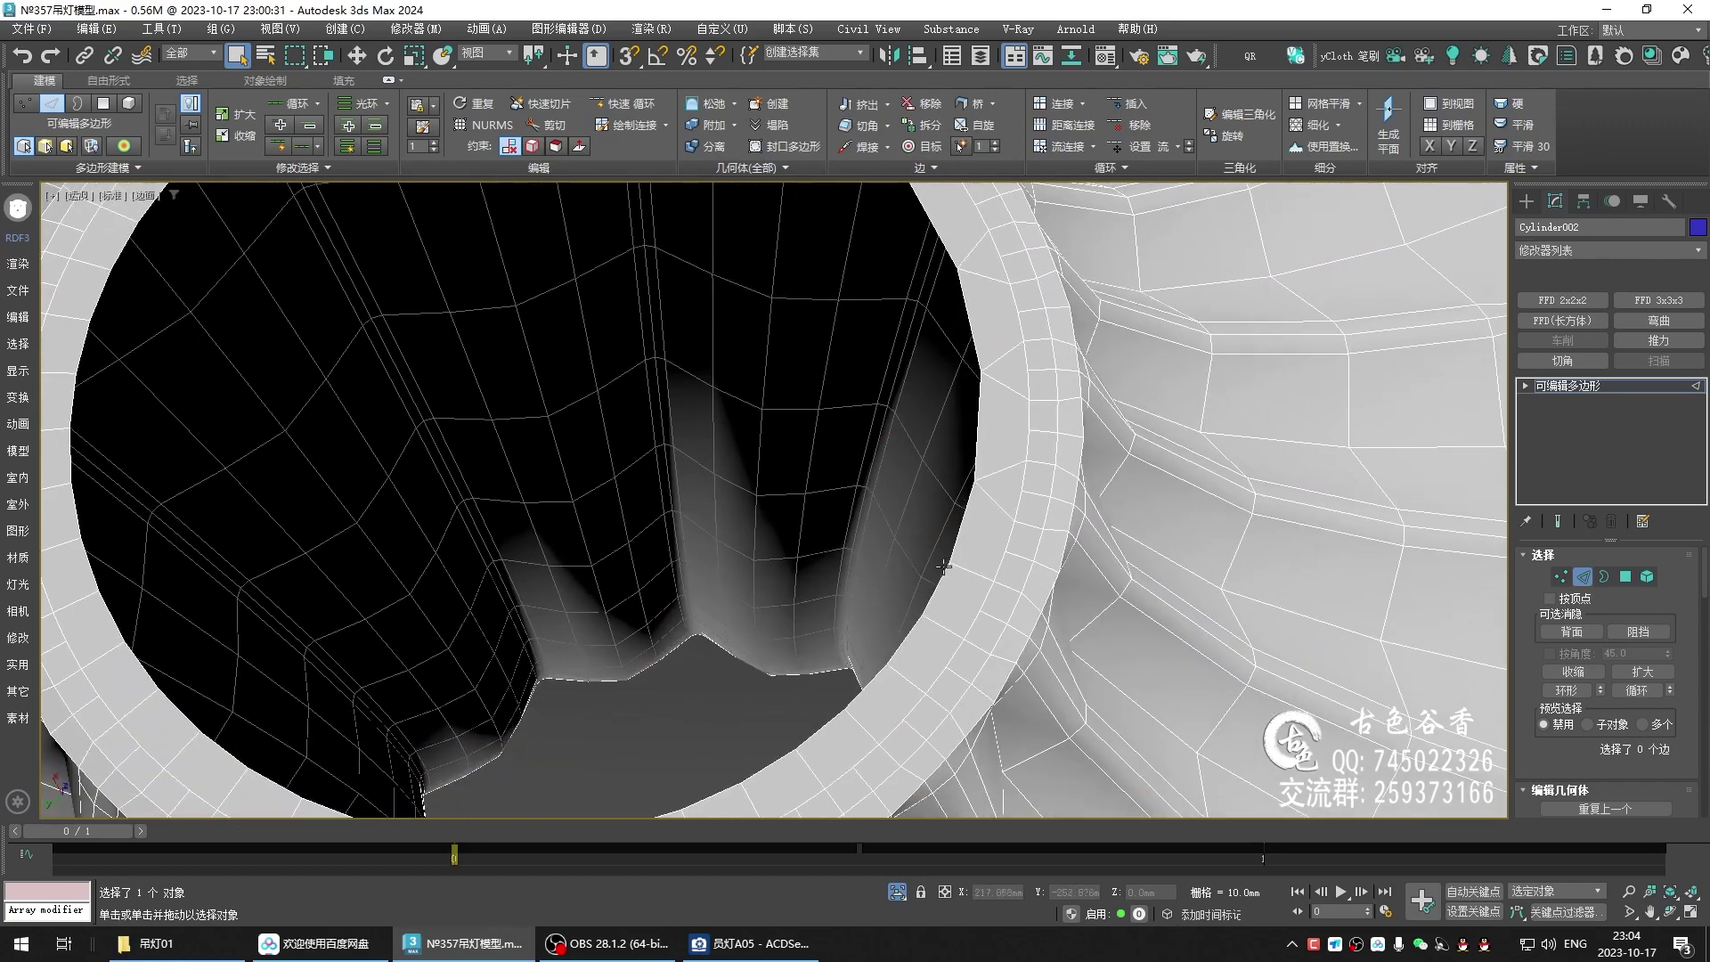
click(869, 687)
scroll(868, 688, down, 2)
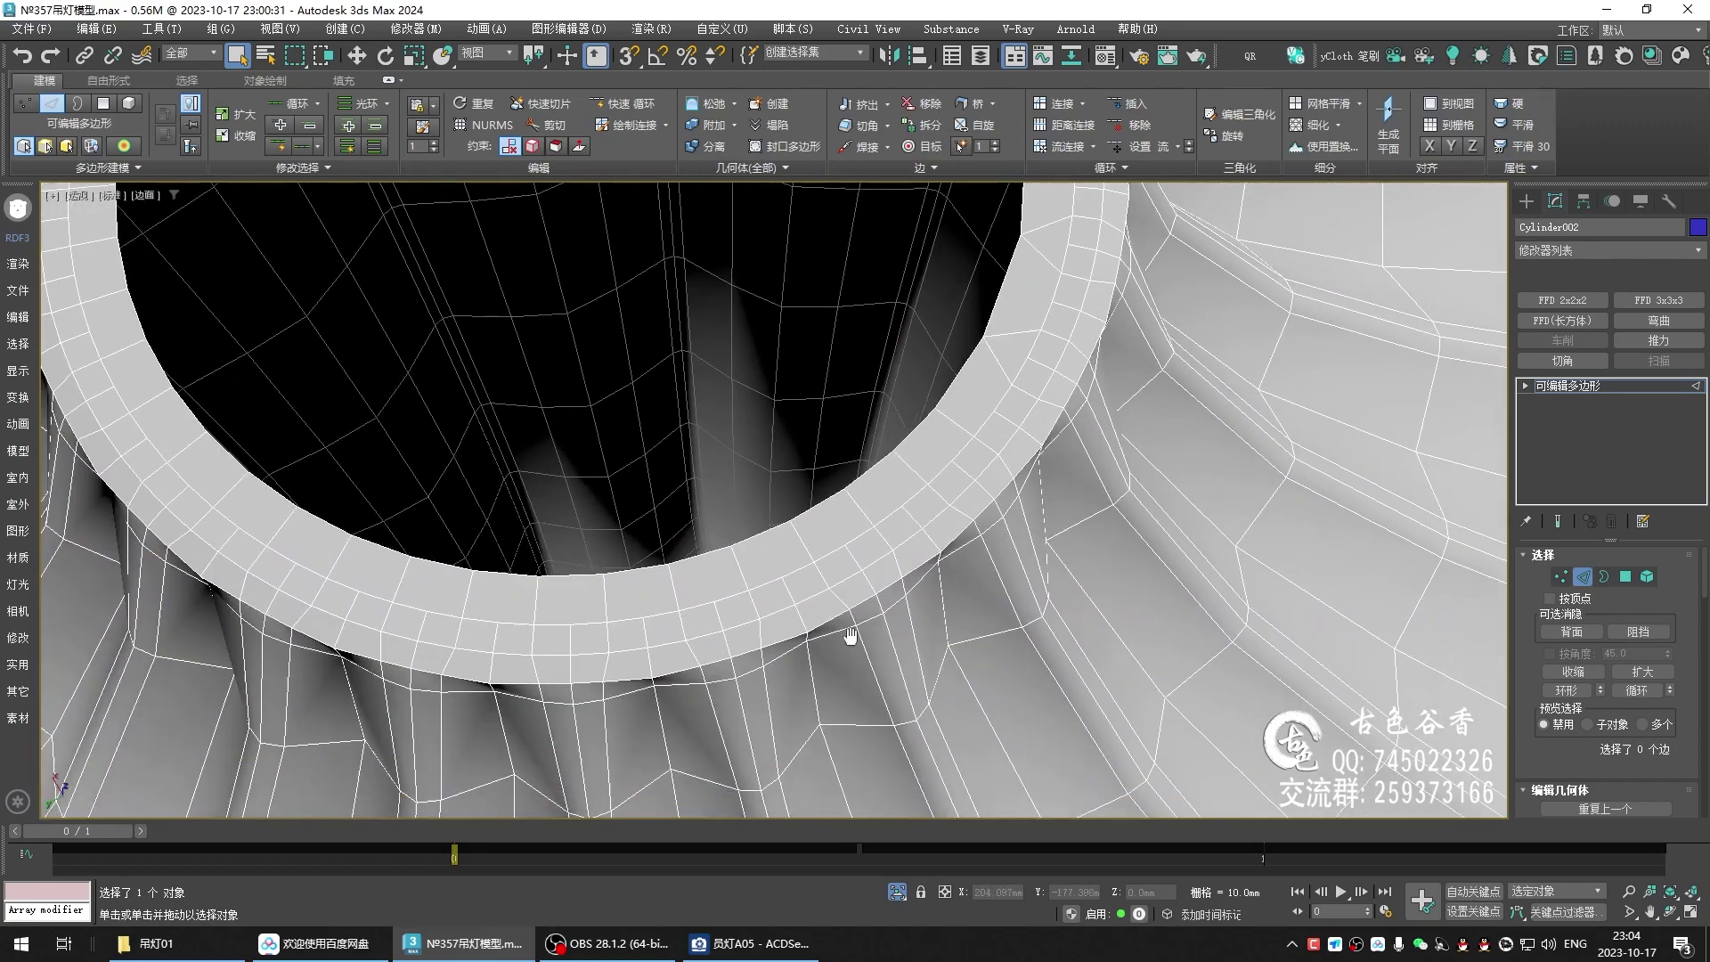
click(839, 486)
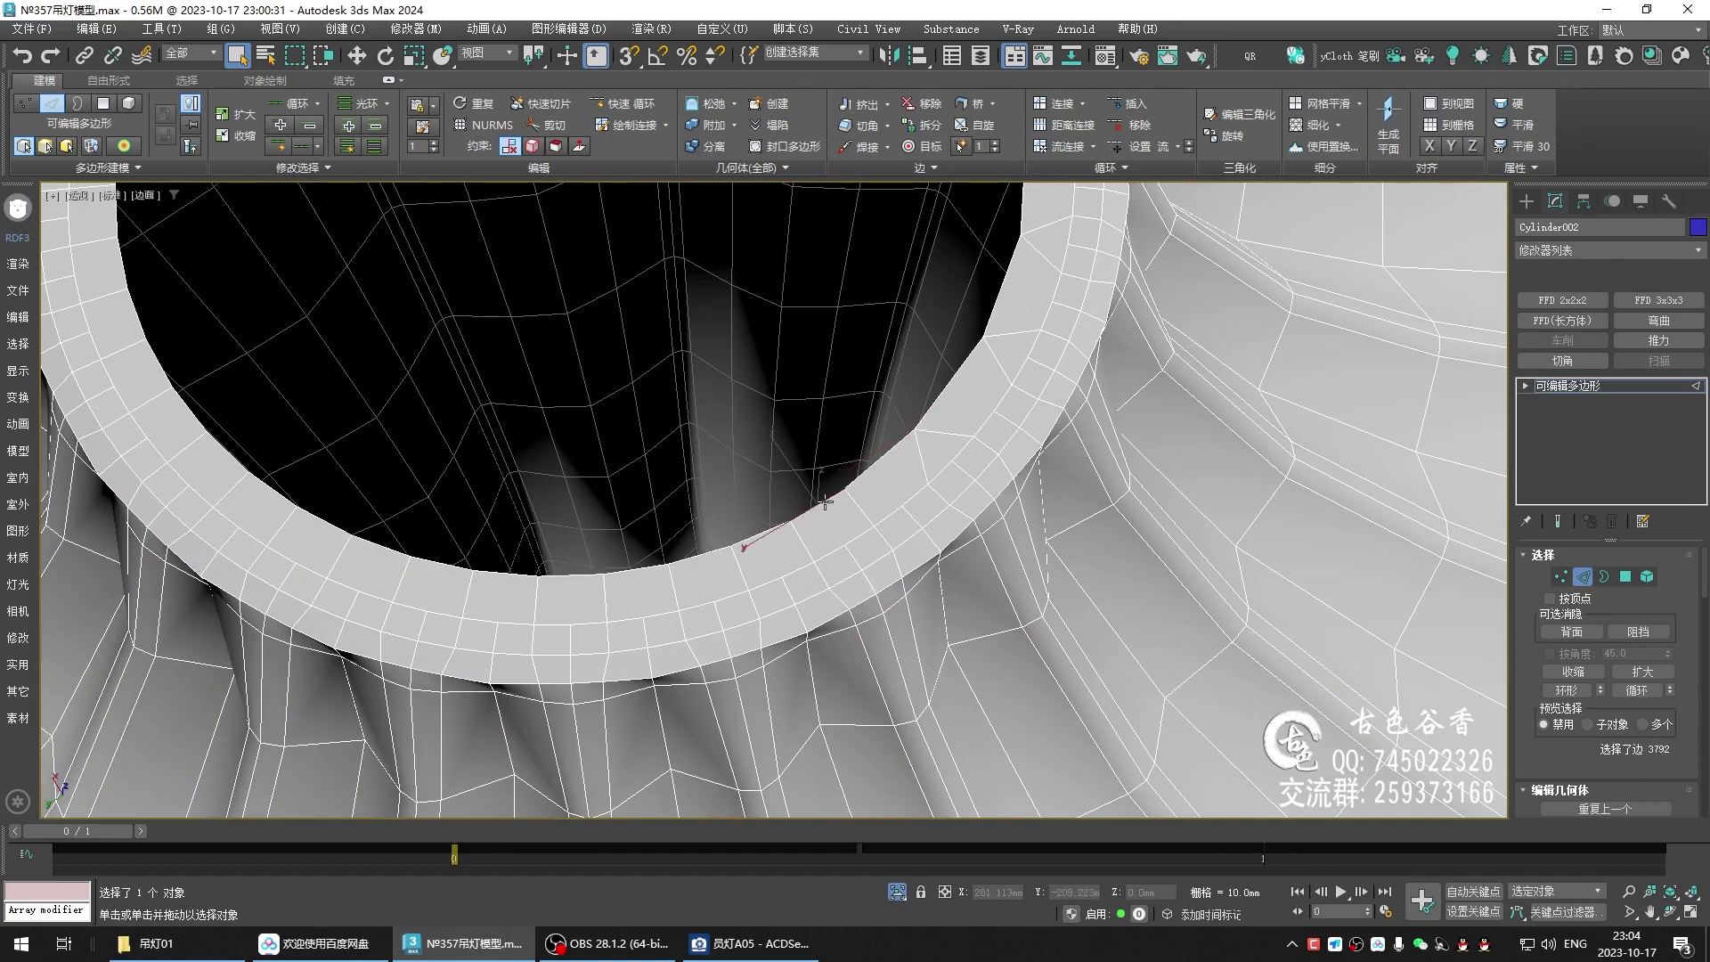
click(567, 576)
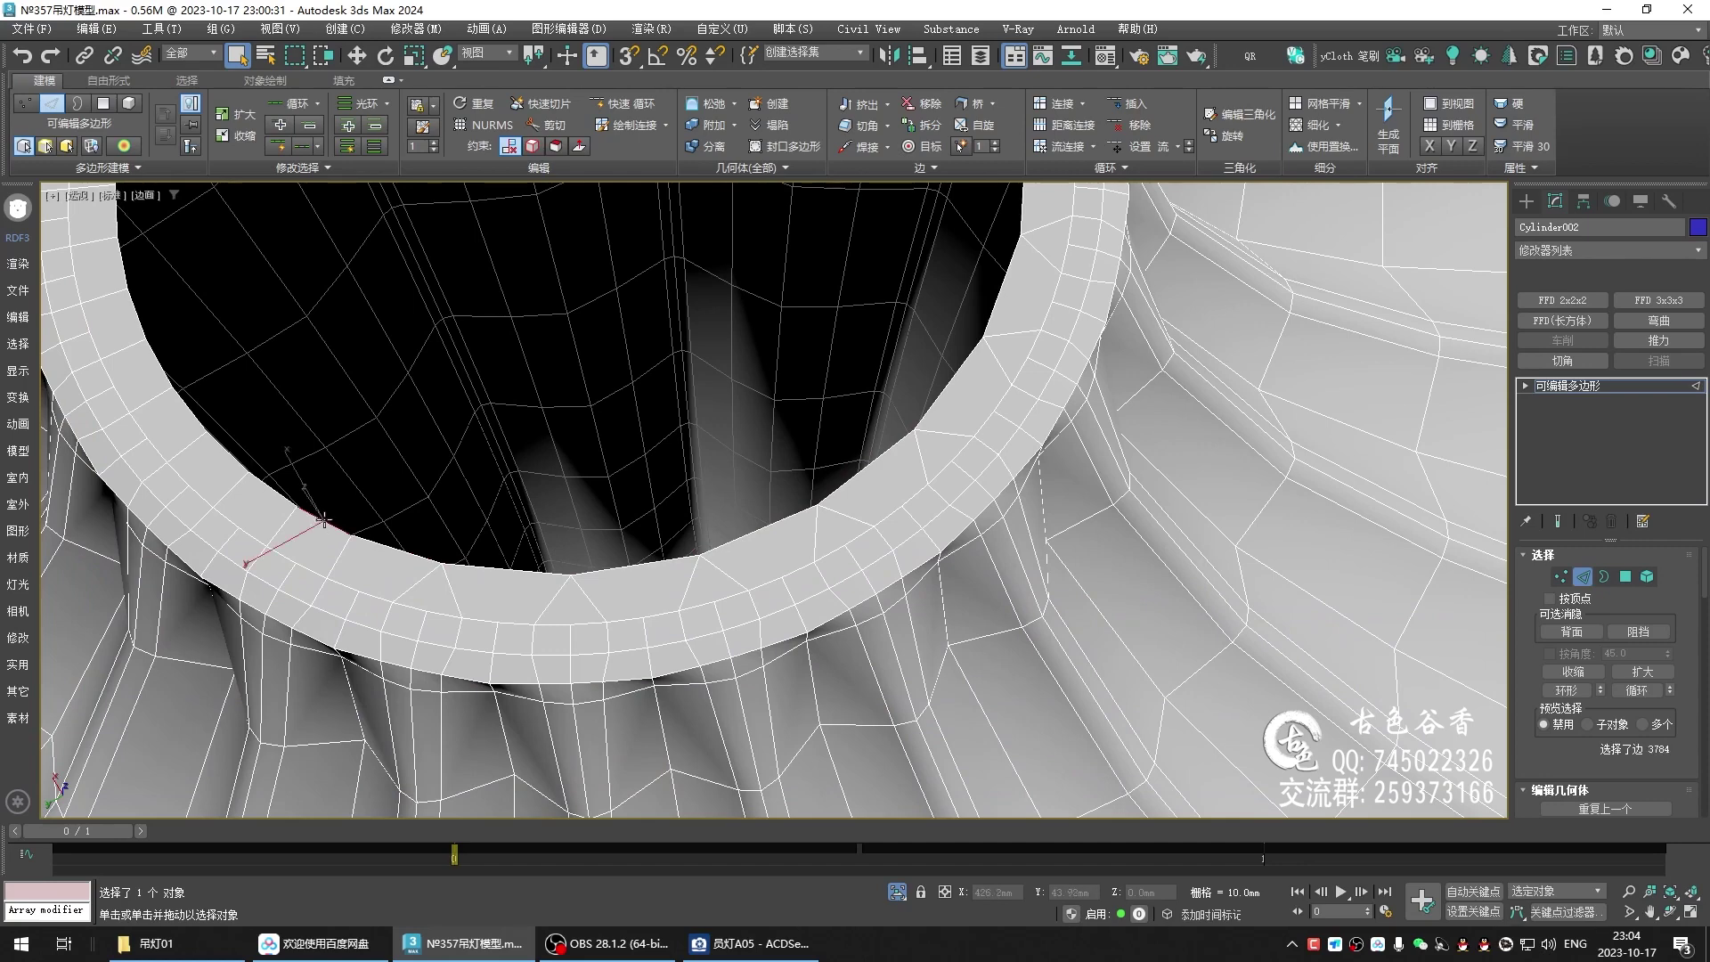
alt+middle_drag(249, 565, 541, 421)
click(541, 422)
alt+middle_drag(578, 356, 541, 497)
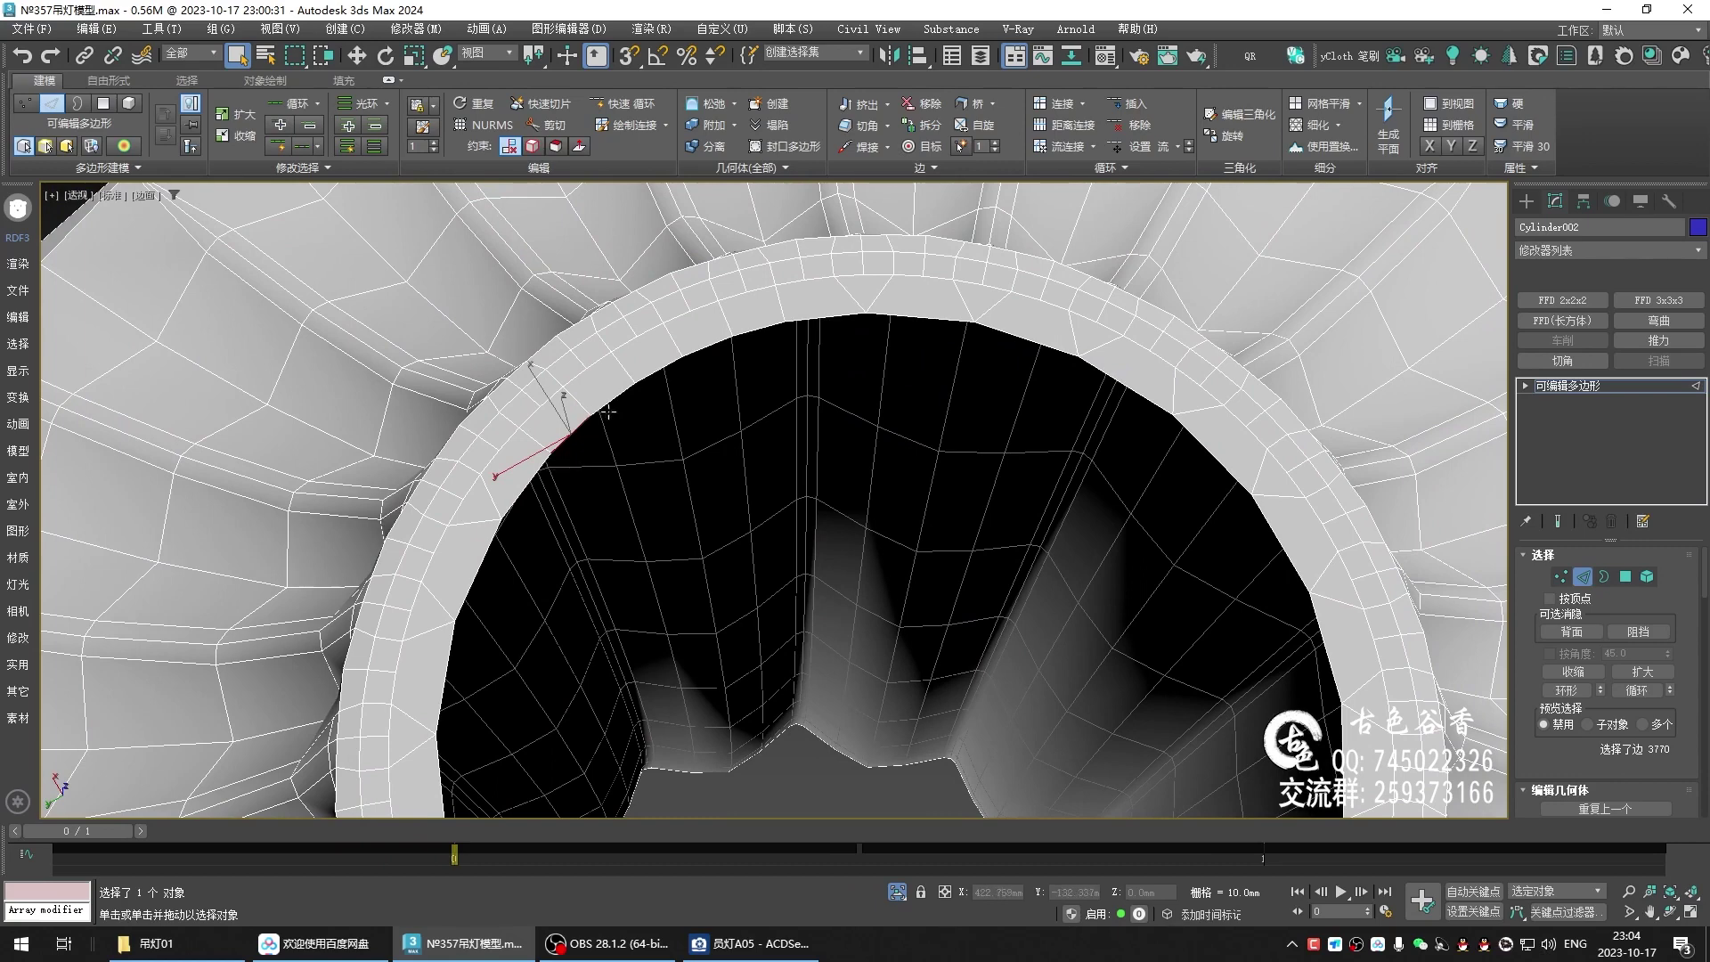
- Cap the neck opening's border and inset the cap face about 2.2 mm
key(3)
click(859, 507)
key(alt+p)
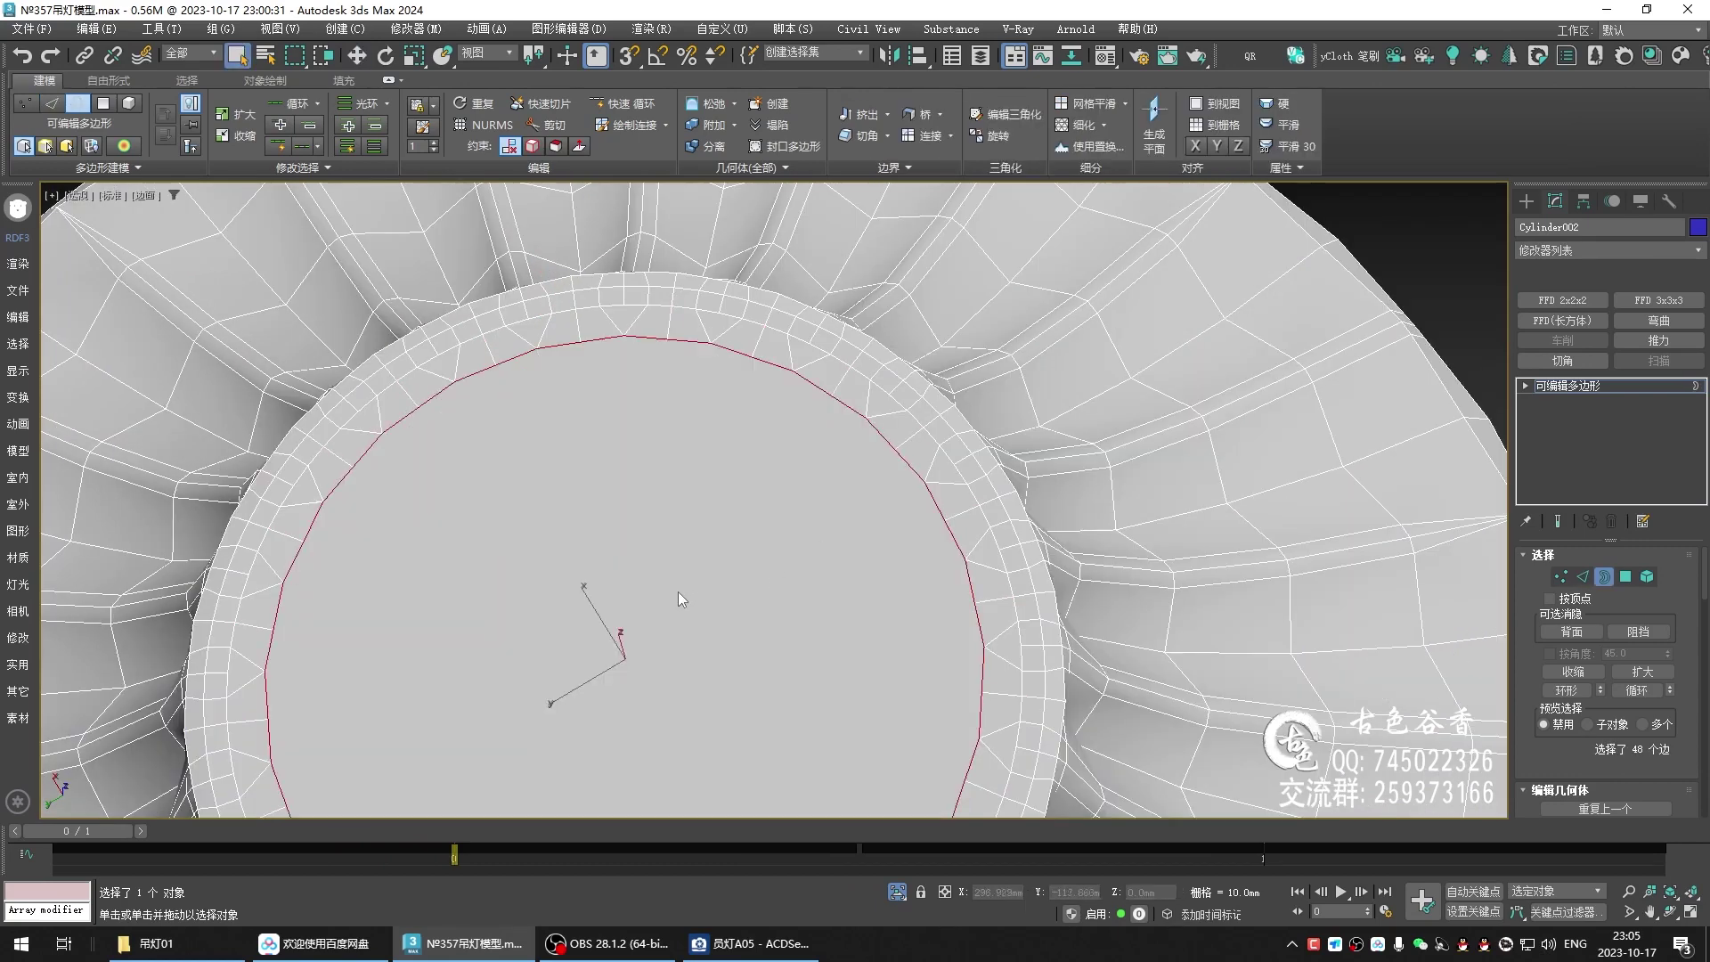
key(4)
click(595, 600)
scroll(572, 591, down, 4)
key(shift+i)
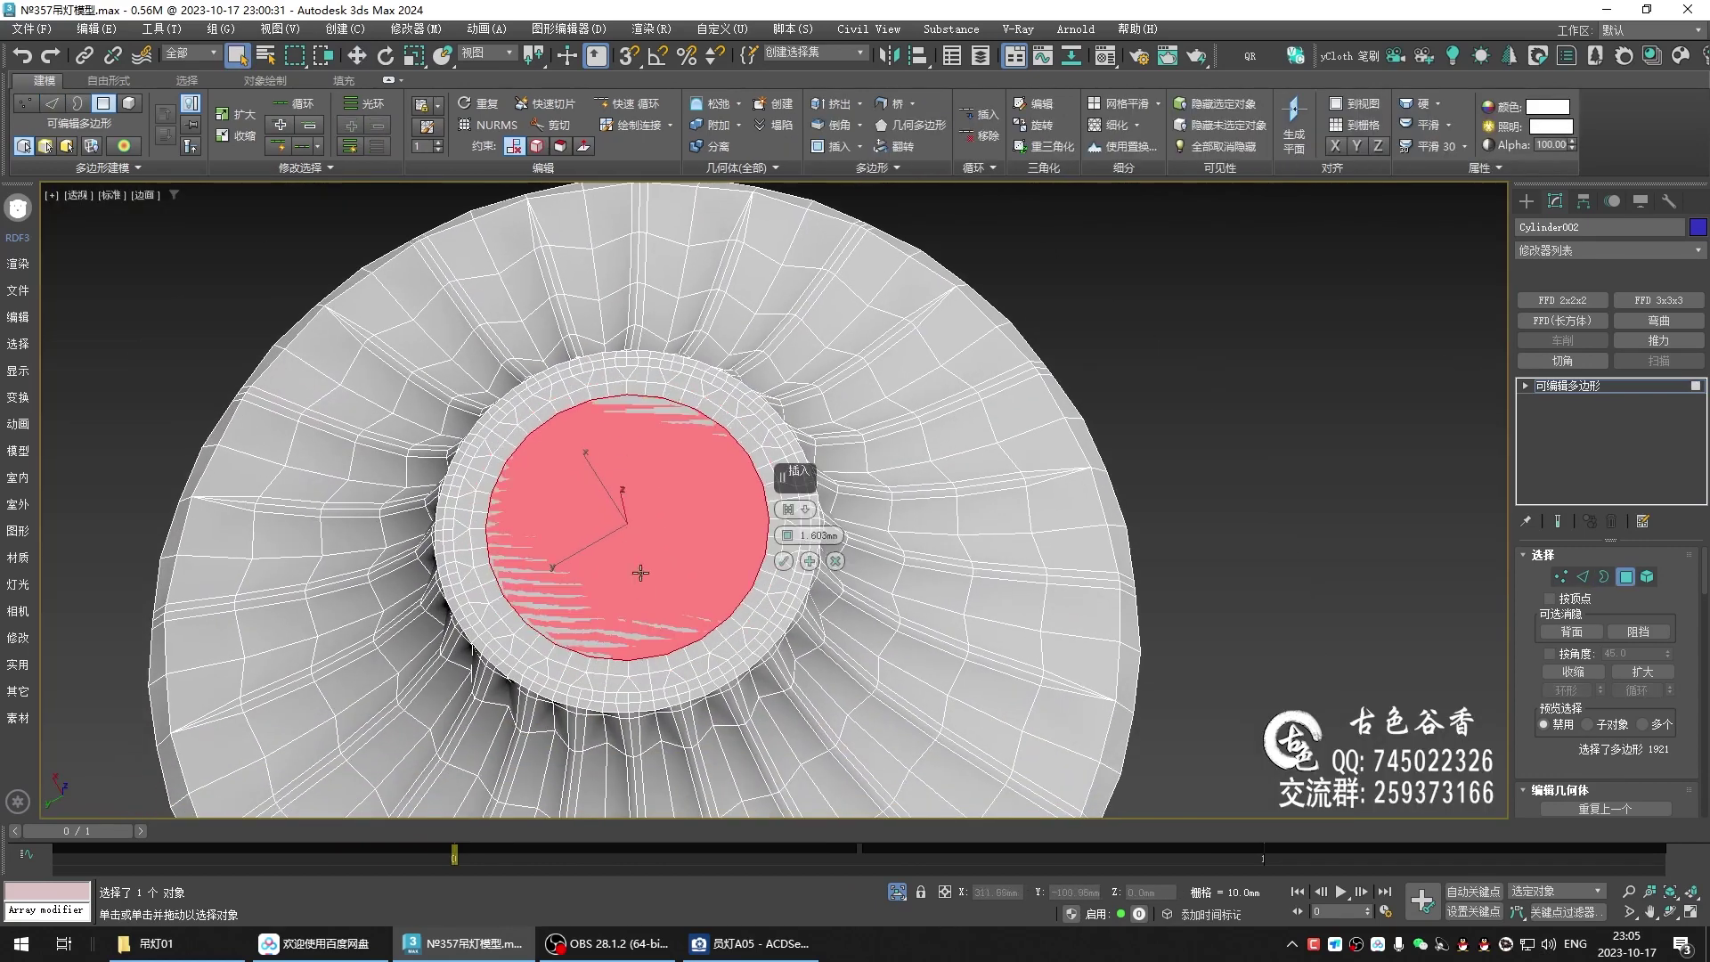
drag(785, 540, 783, 531)
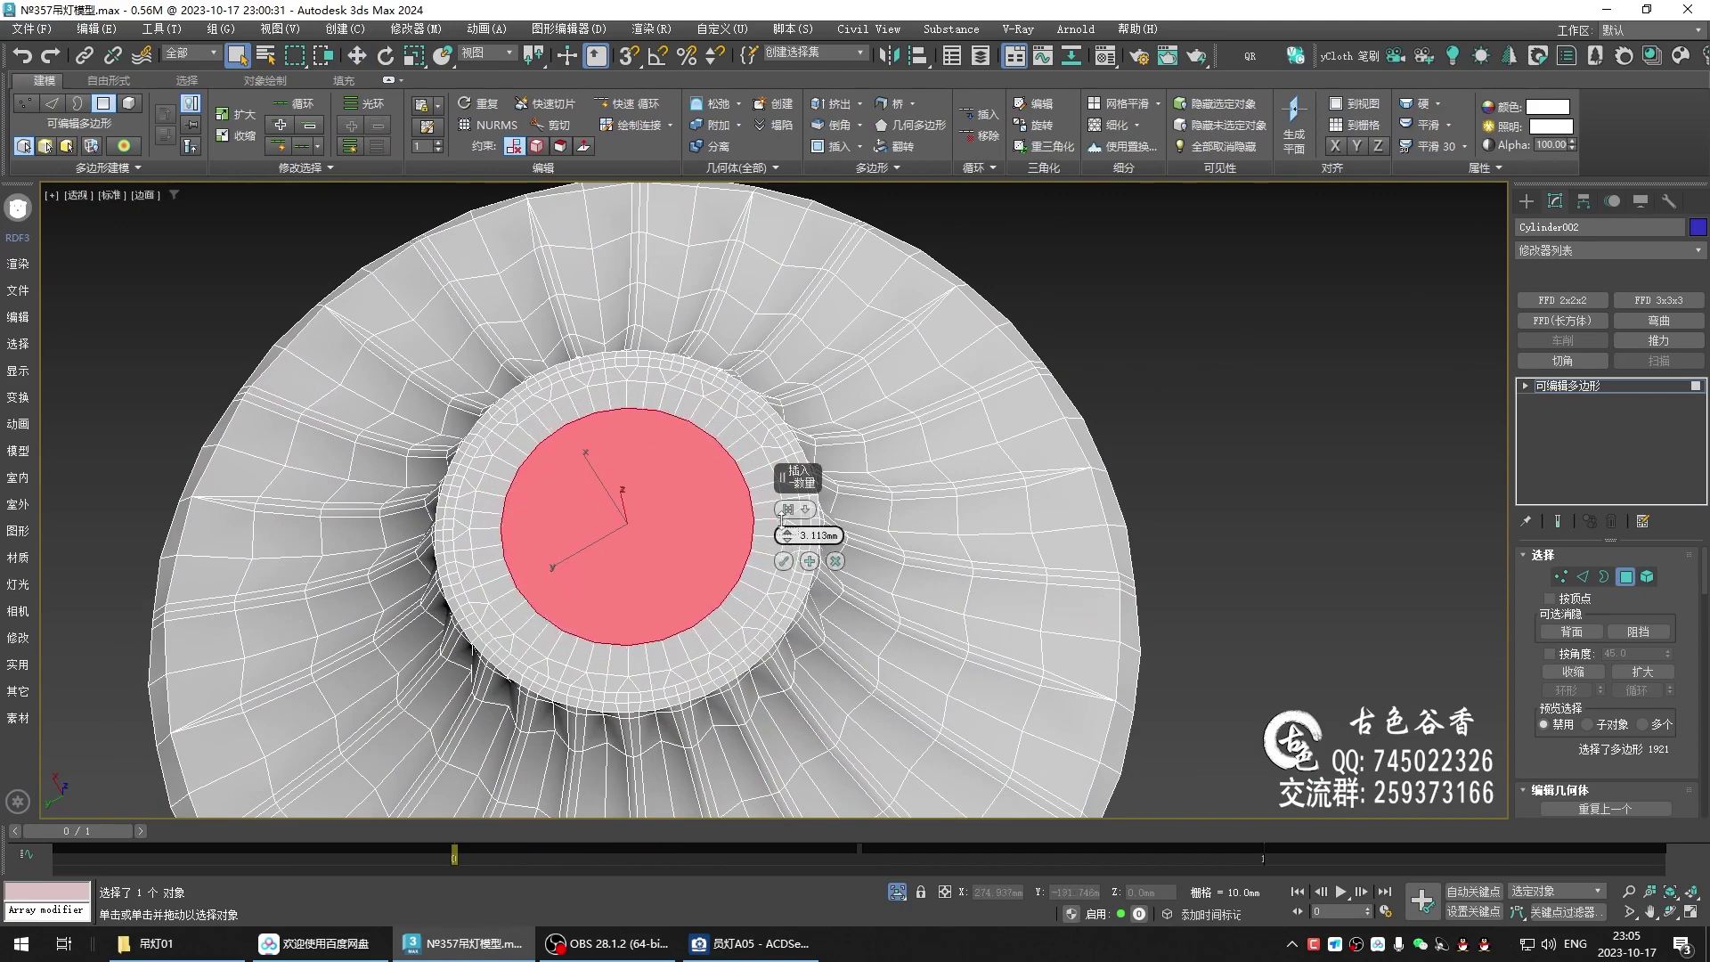
click(783, 560)
scroll(690, 562, up, 1)
key(1)
scroll(625, 463, up, 5)
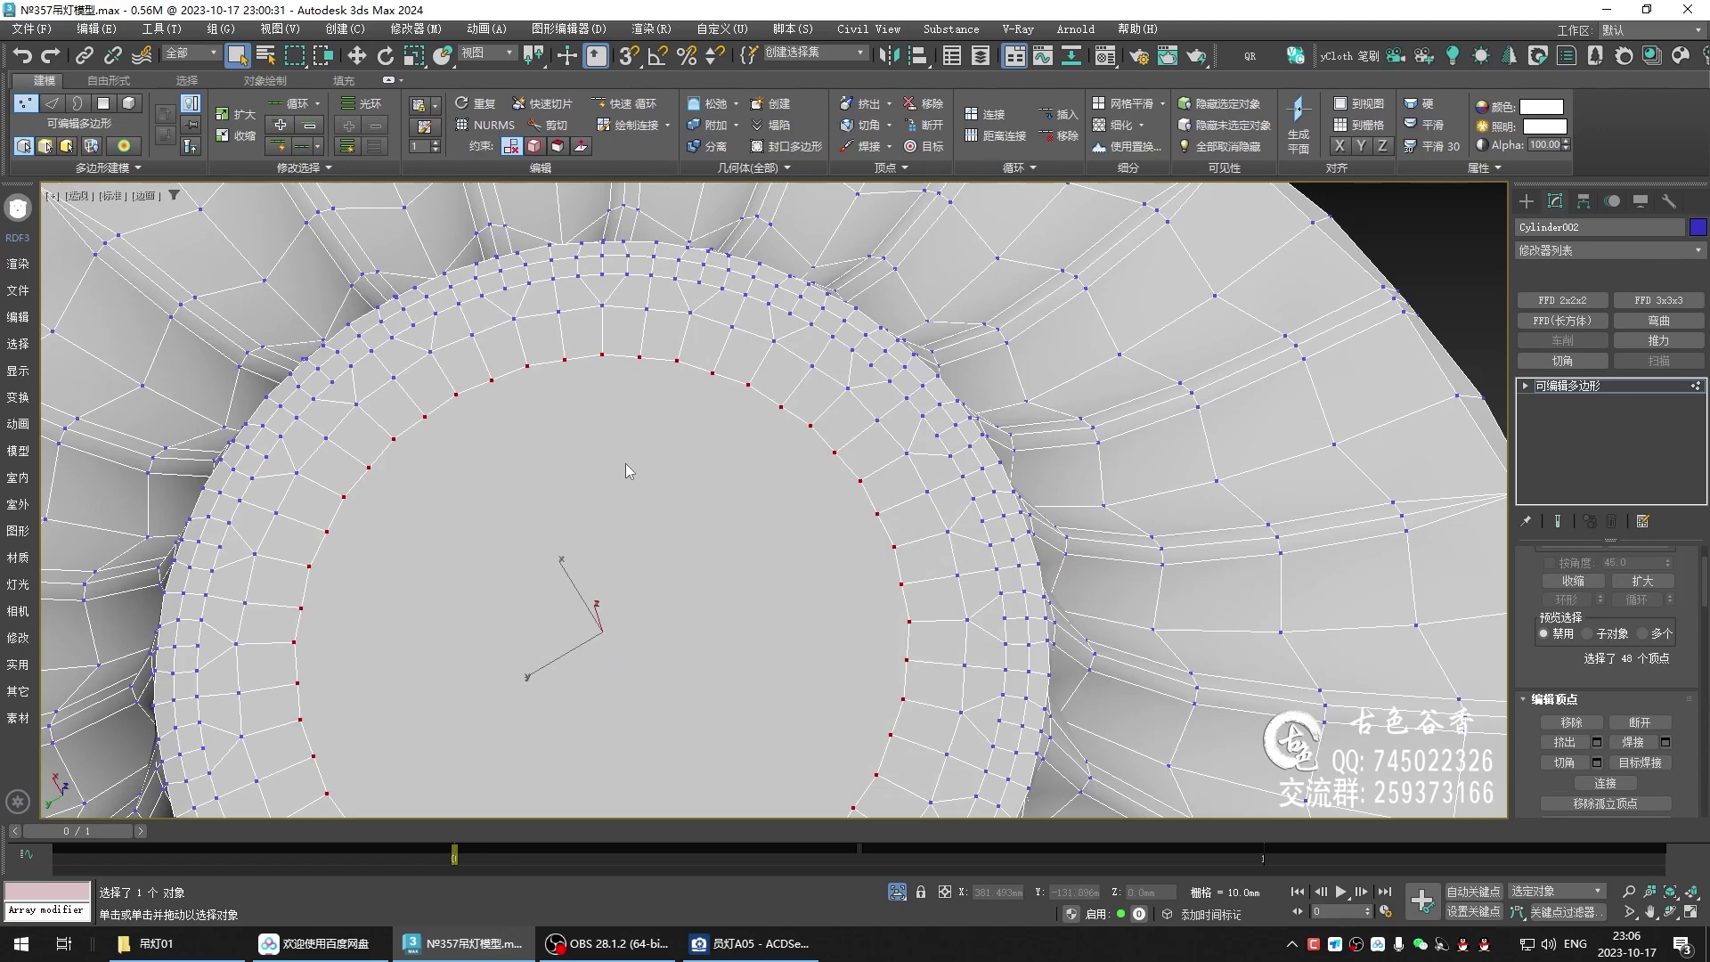
- Remove several stray edges on the cap's inset ring with Ctrl+Backspace
middle_drag(625, 463, 603, 405)
scroll(602, 405, up, 2)
key(2)
click(592, 399)
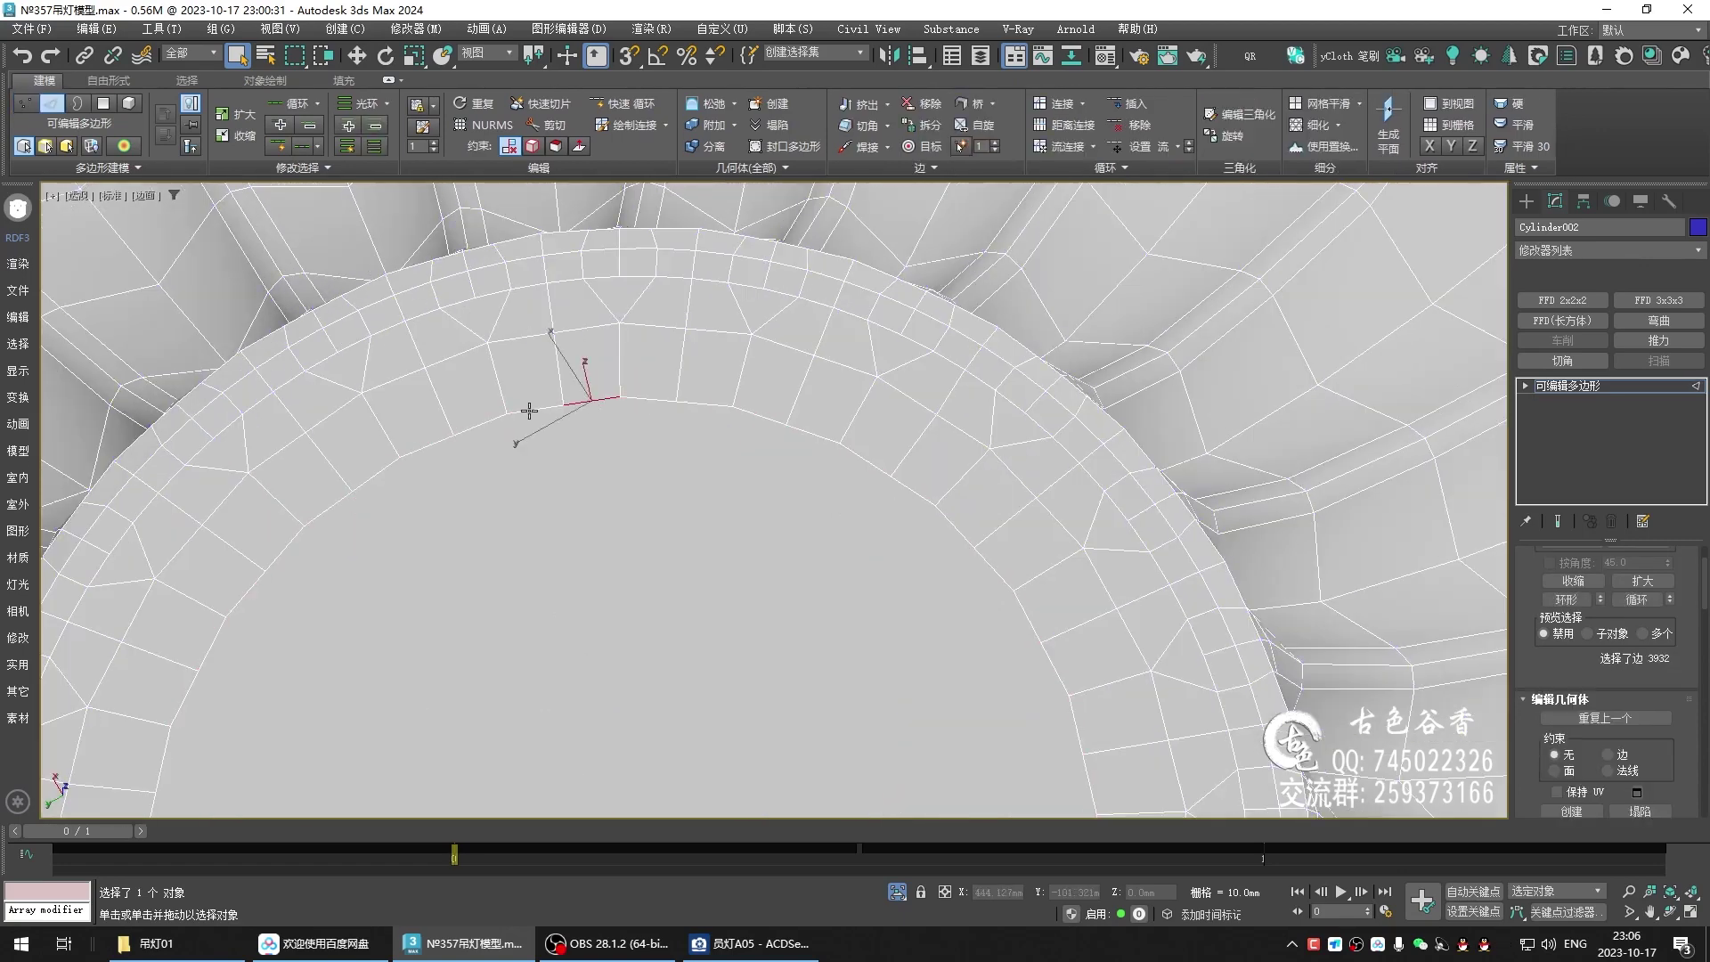
key(ctrl+BackSpace)
click(709, 407)
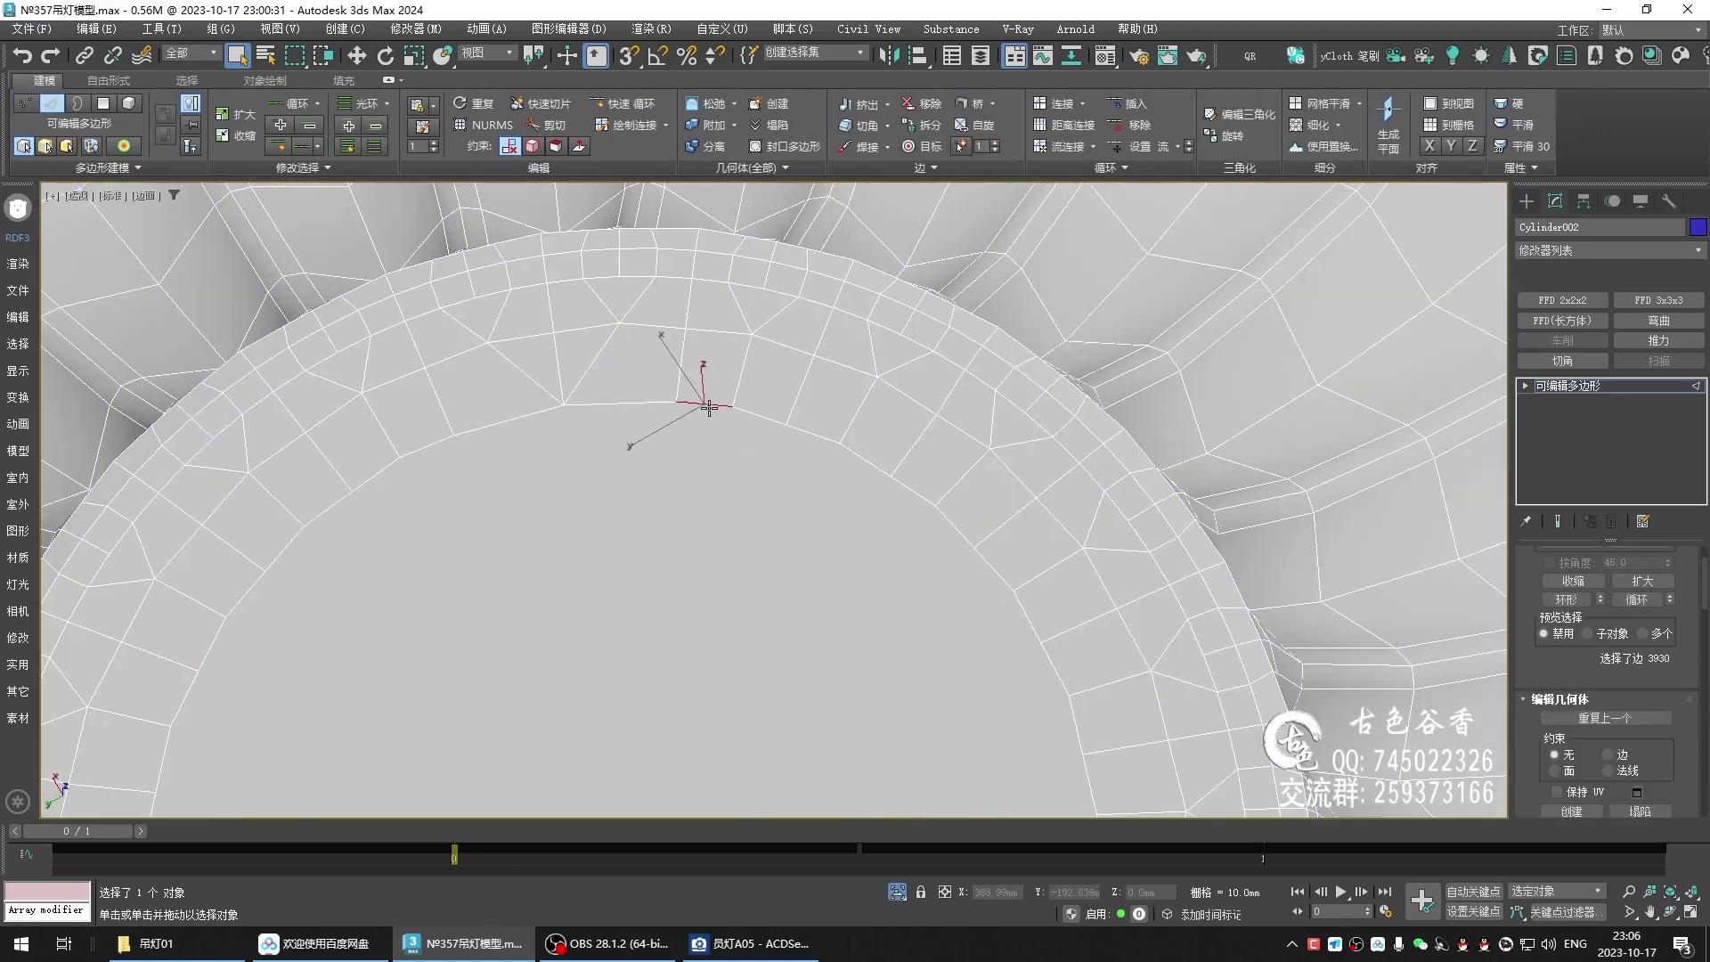
ctrl+click(762, 415)
key(ctrl+BackSpace)
scroll(534, 347, down, 2)
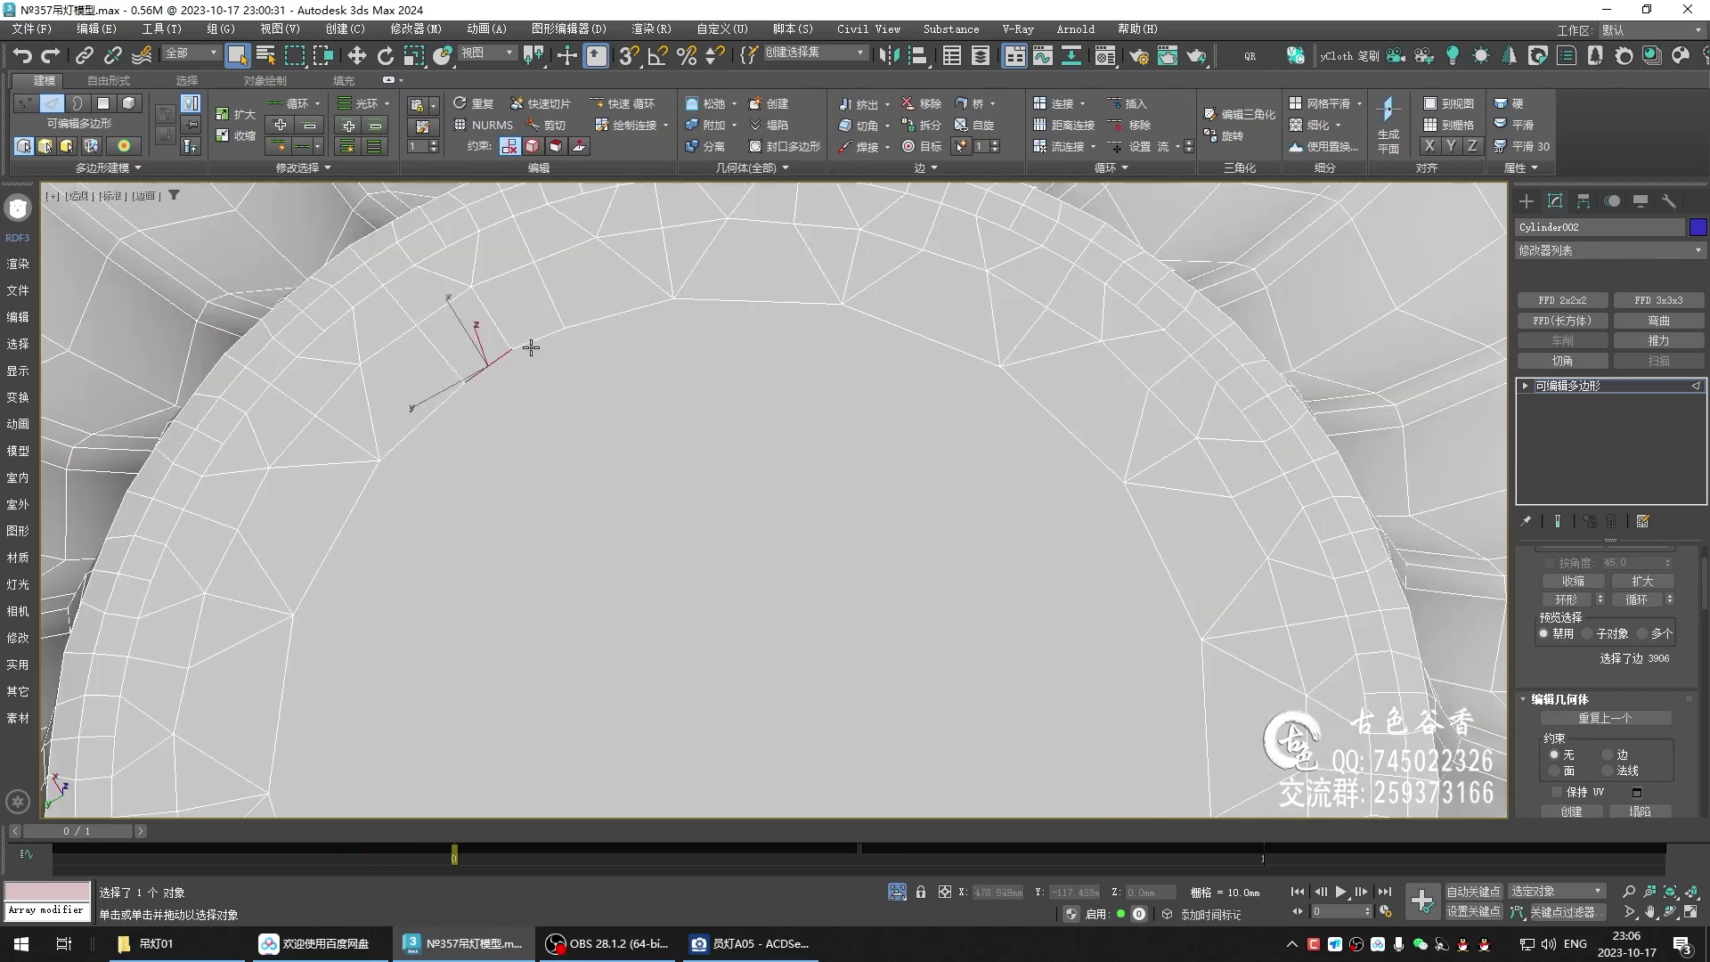
scroll(592, 361, down, 2)
- Remove all diagonal ring edges via Modify Selection > Similar, then select the centre face
click(571, 348)
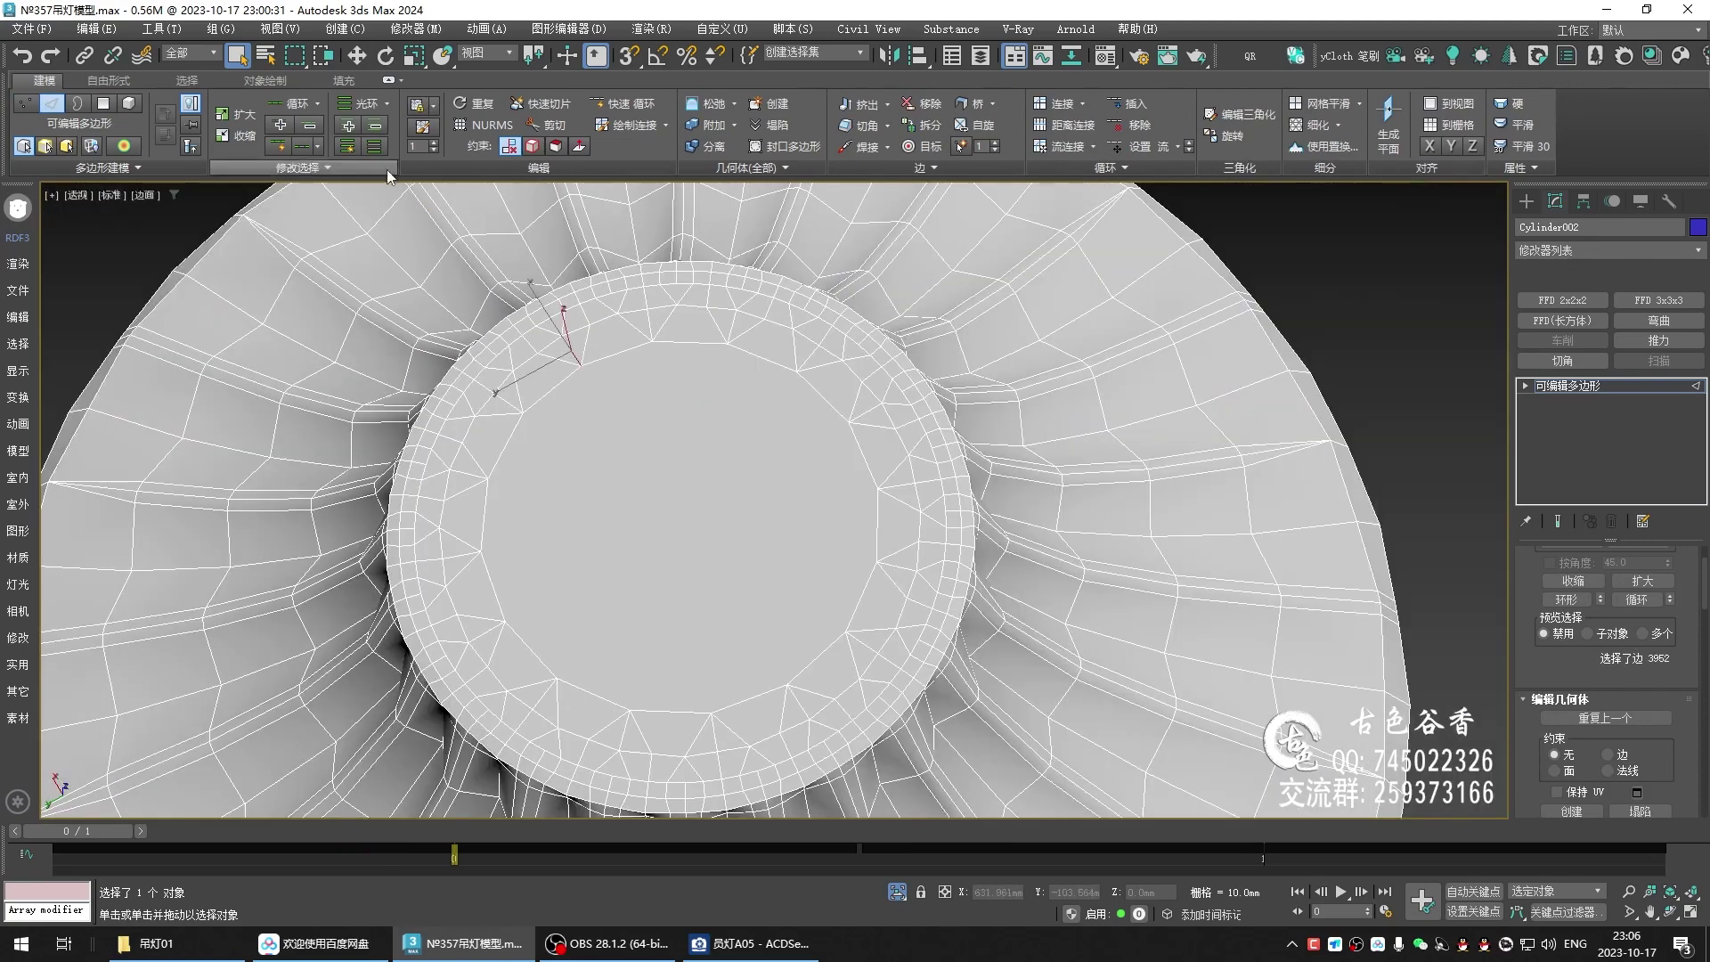
click(321, 167)
click(270, 213)
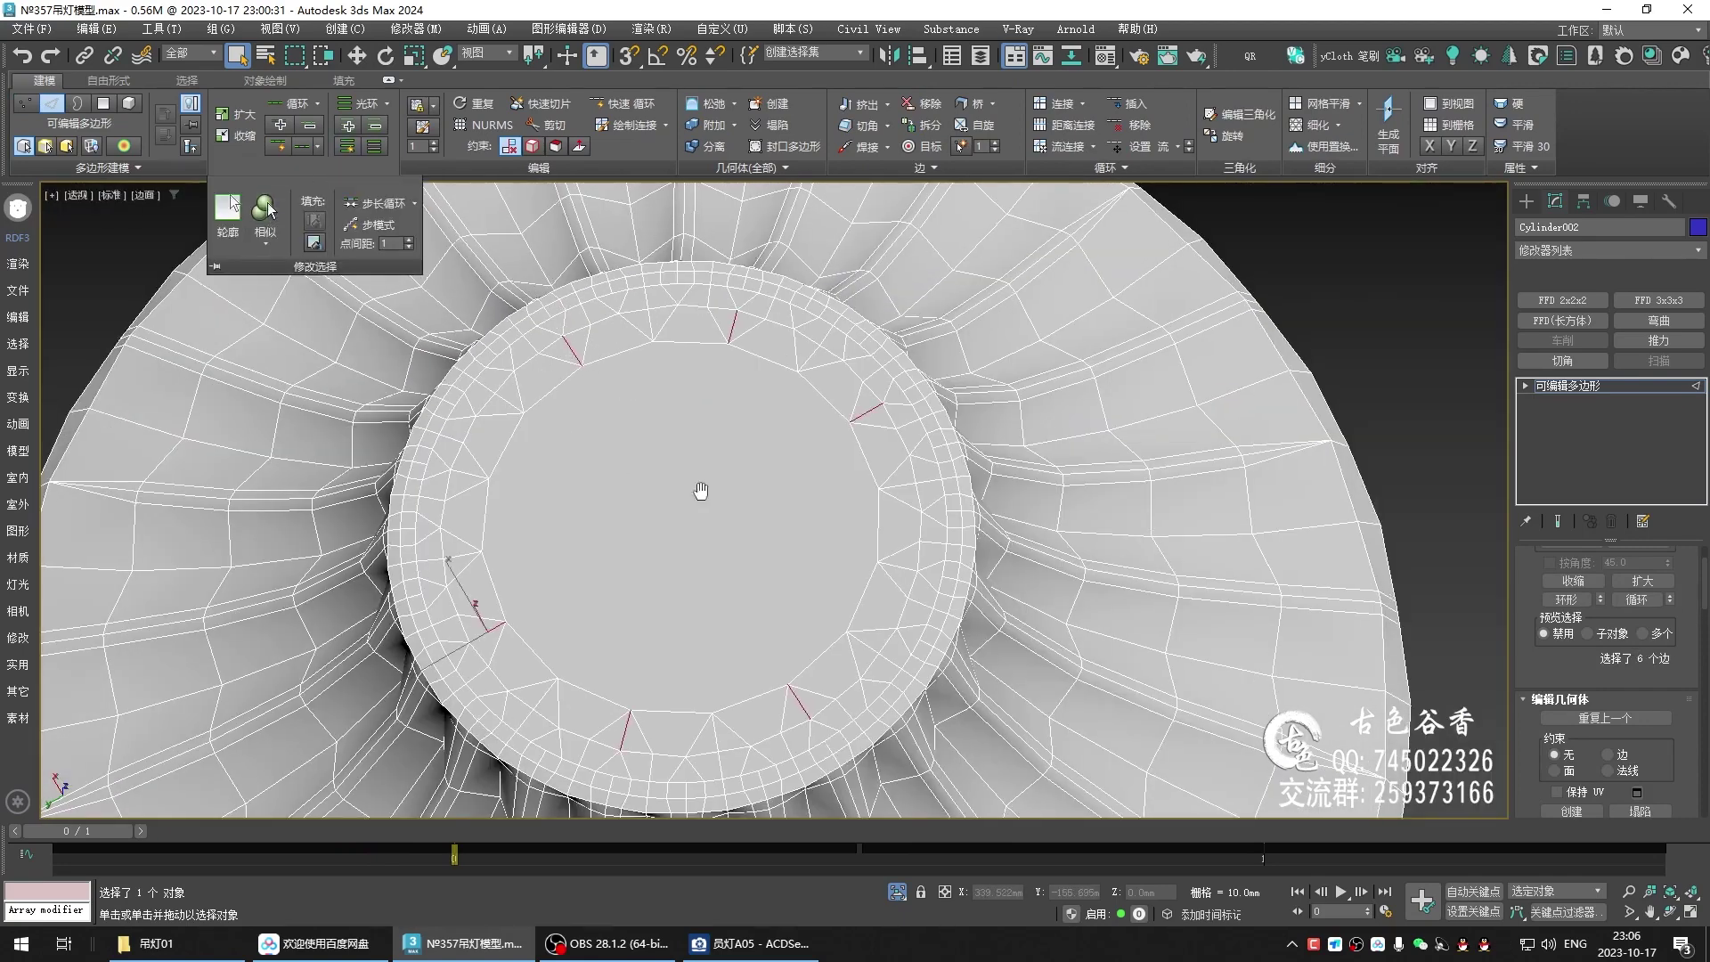
key(ctrl+BackSpace)
key(4)
click(642, 460)
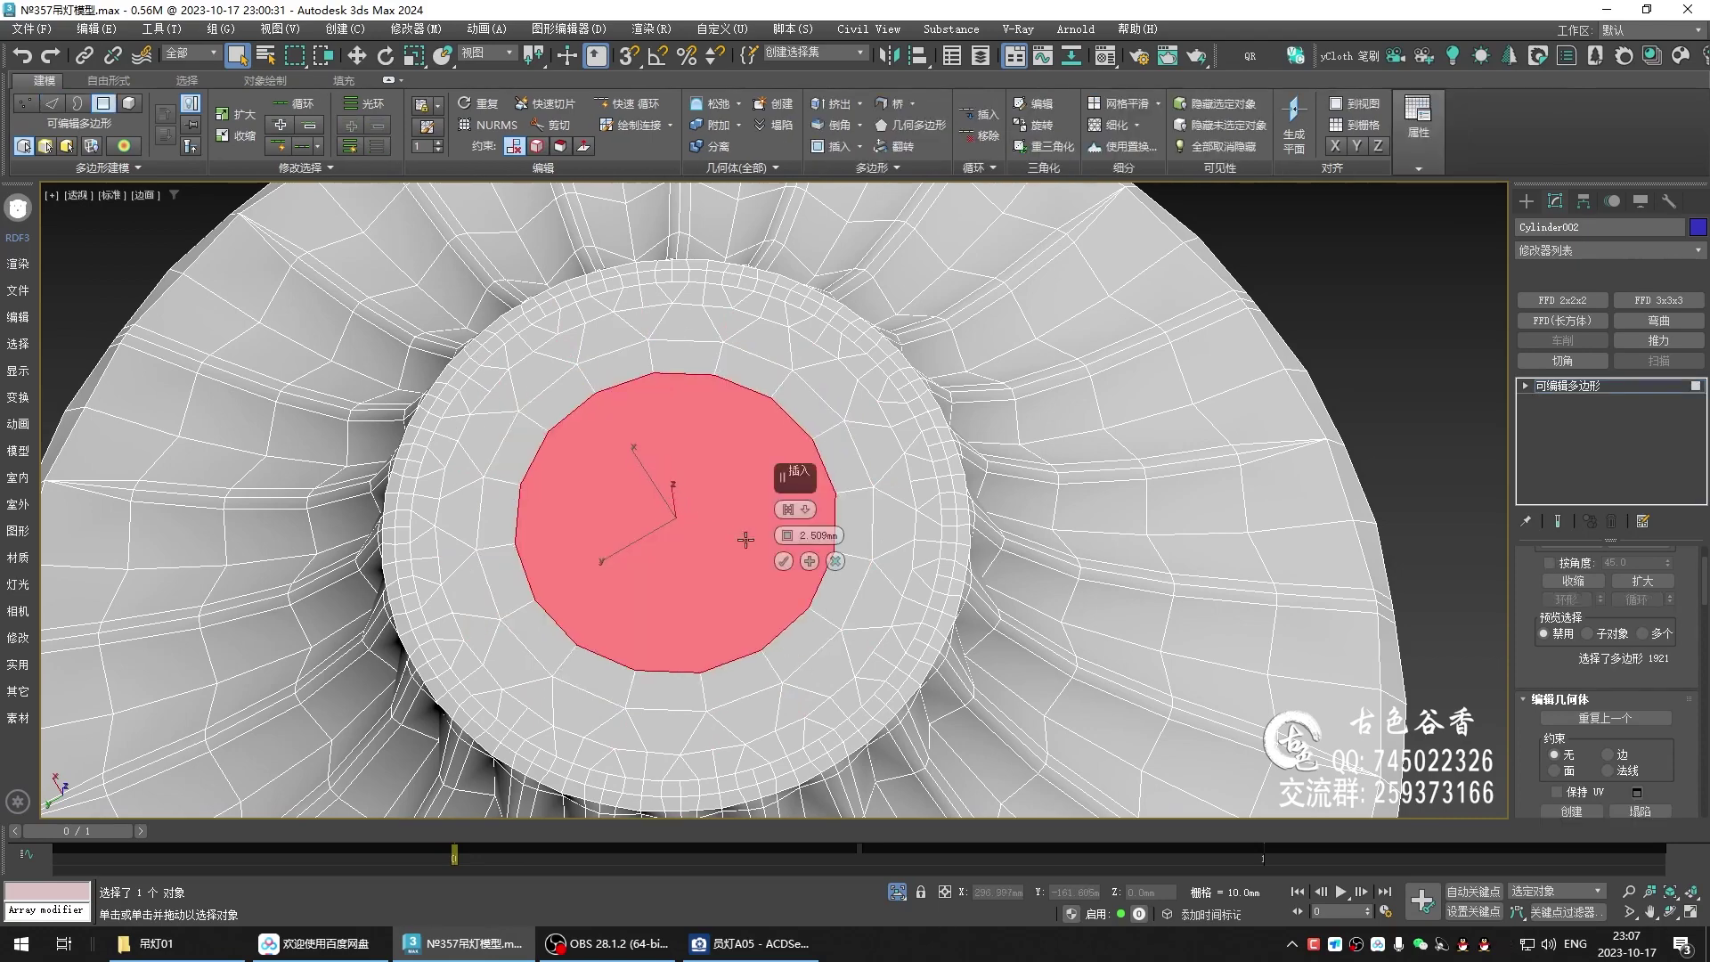
- In Top view, scale the neck cap's centre face to 57% and delete it
key(t)
key(F3)
key(r)
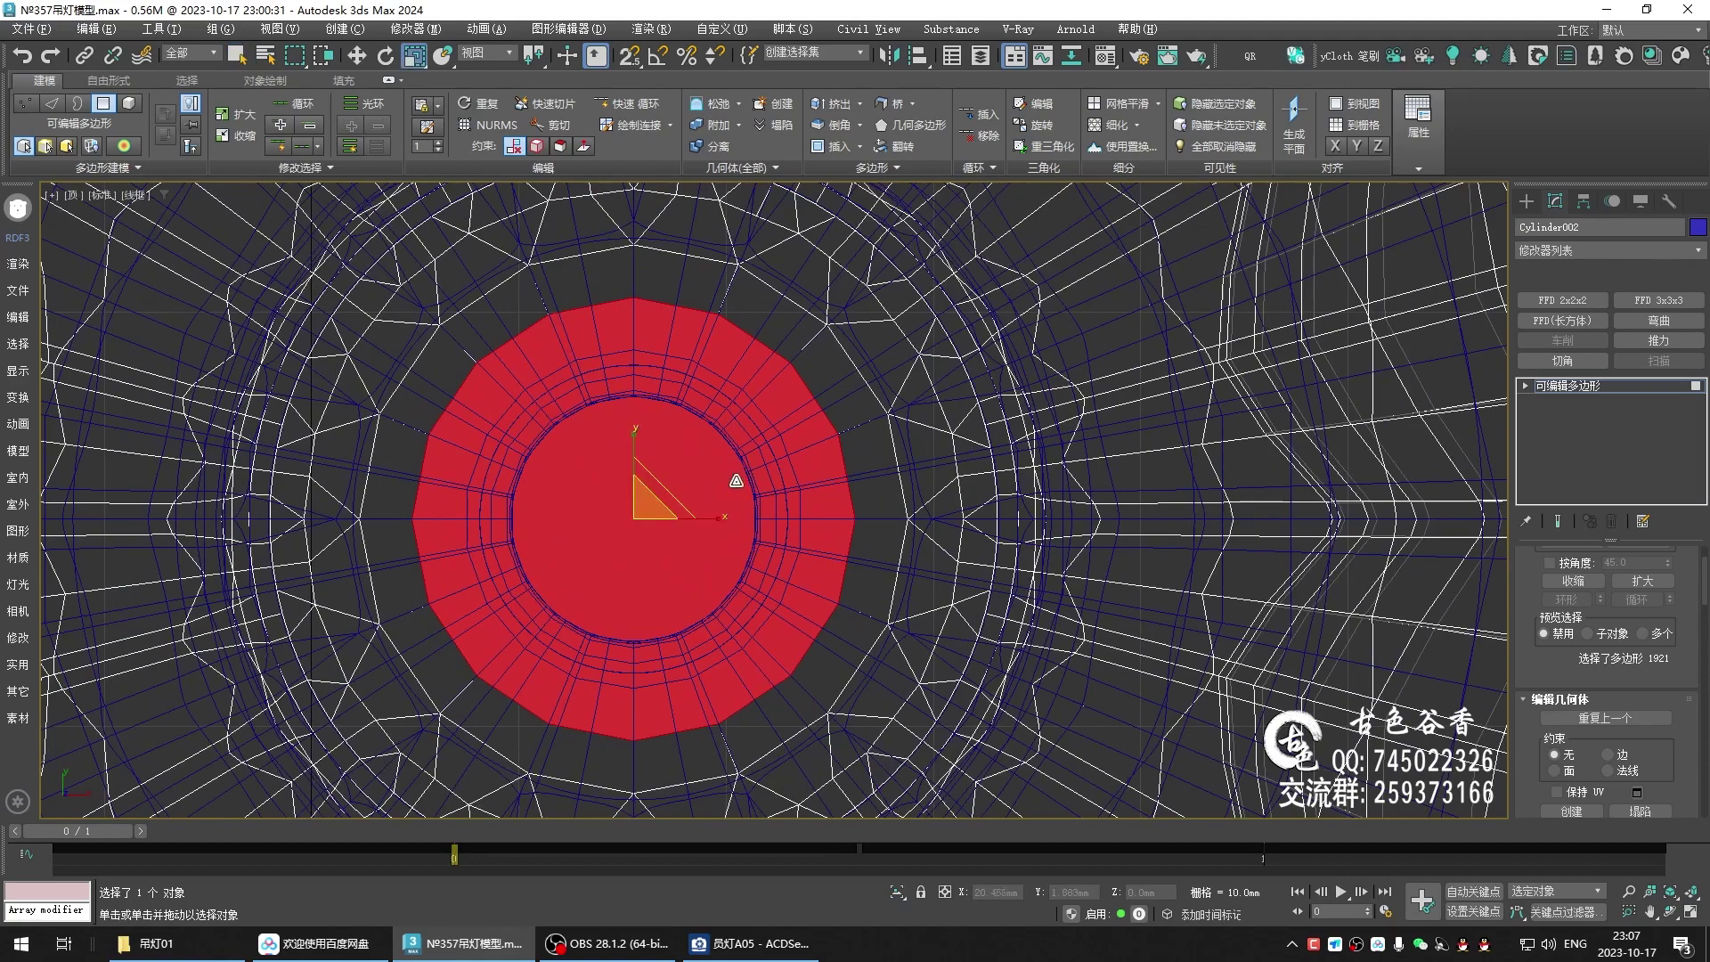
drag(663, 485, 633, 564)
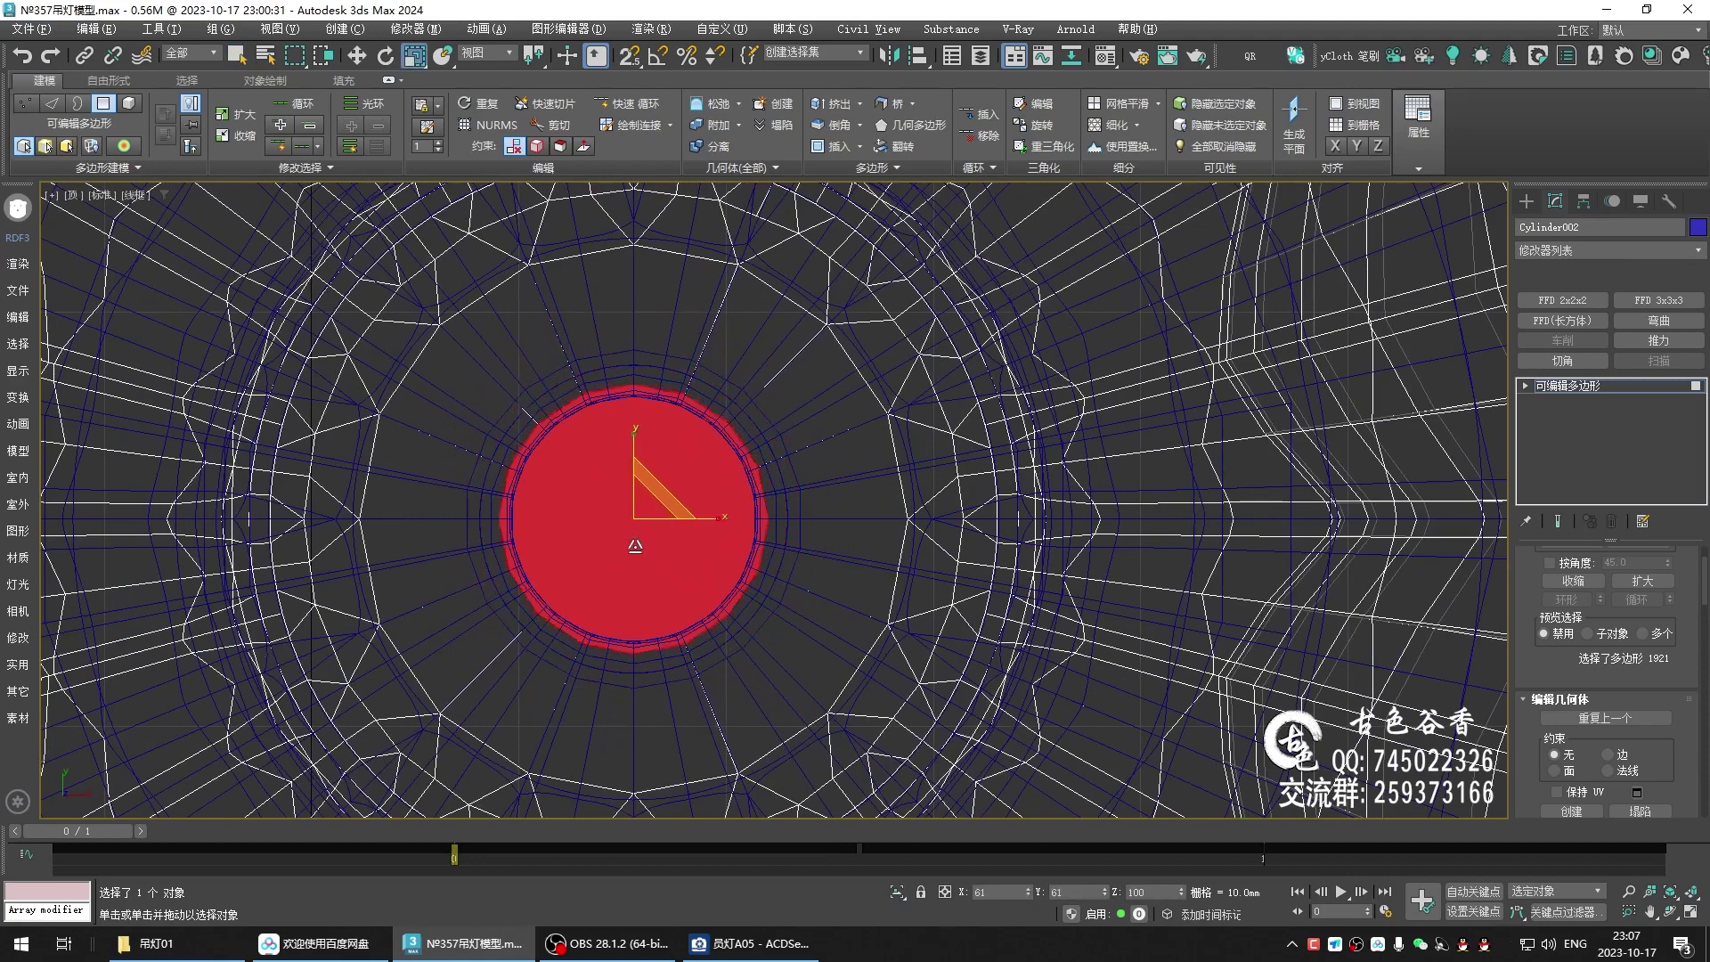
key(Delete)
- Return to the shaded Perspective view and orbit to see the lamp from below
key(q)
key(p)
key(F3)
alt+middle_drag(633, 563, 717, 624)
scroll(672, 583, down, 5)
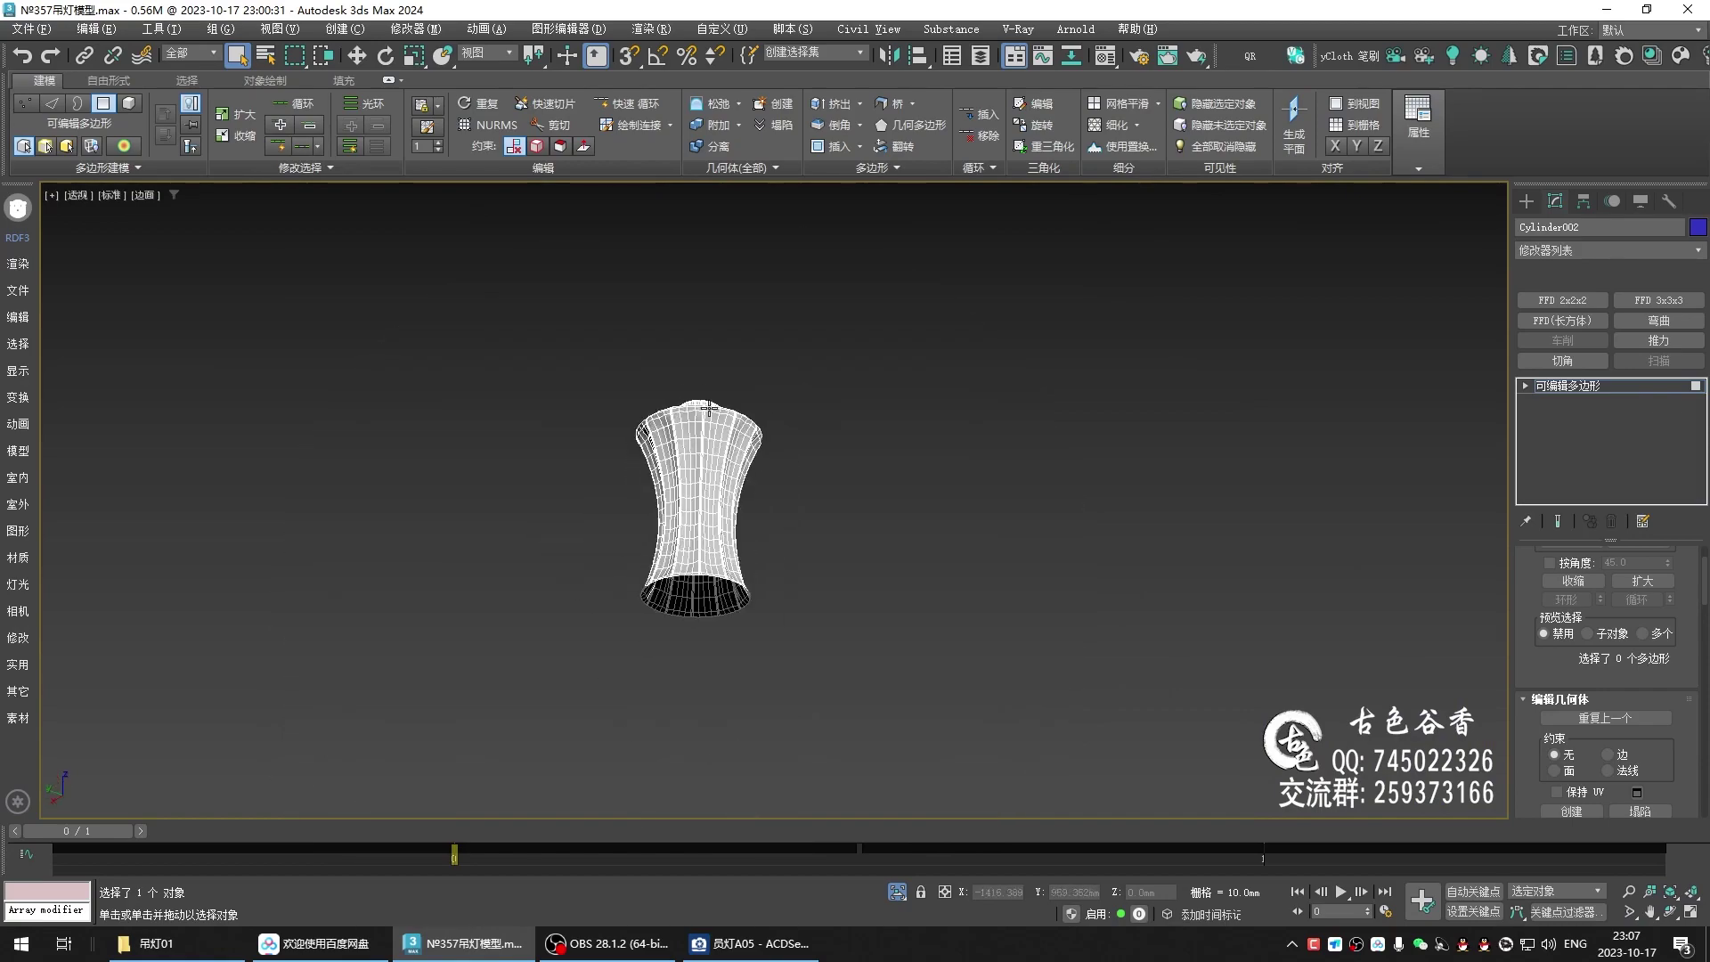
- Select the bell's bottom open border and switch to the Front view
scroll(739, 561, up, 5)
scroll(740, 561, down, 5)
alt+middle_drag(740, 560, 712, 534)
scroll(712, 534, up, 5)
key(3)
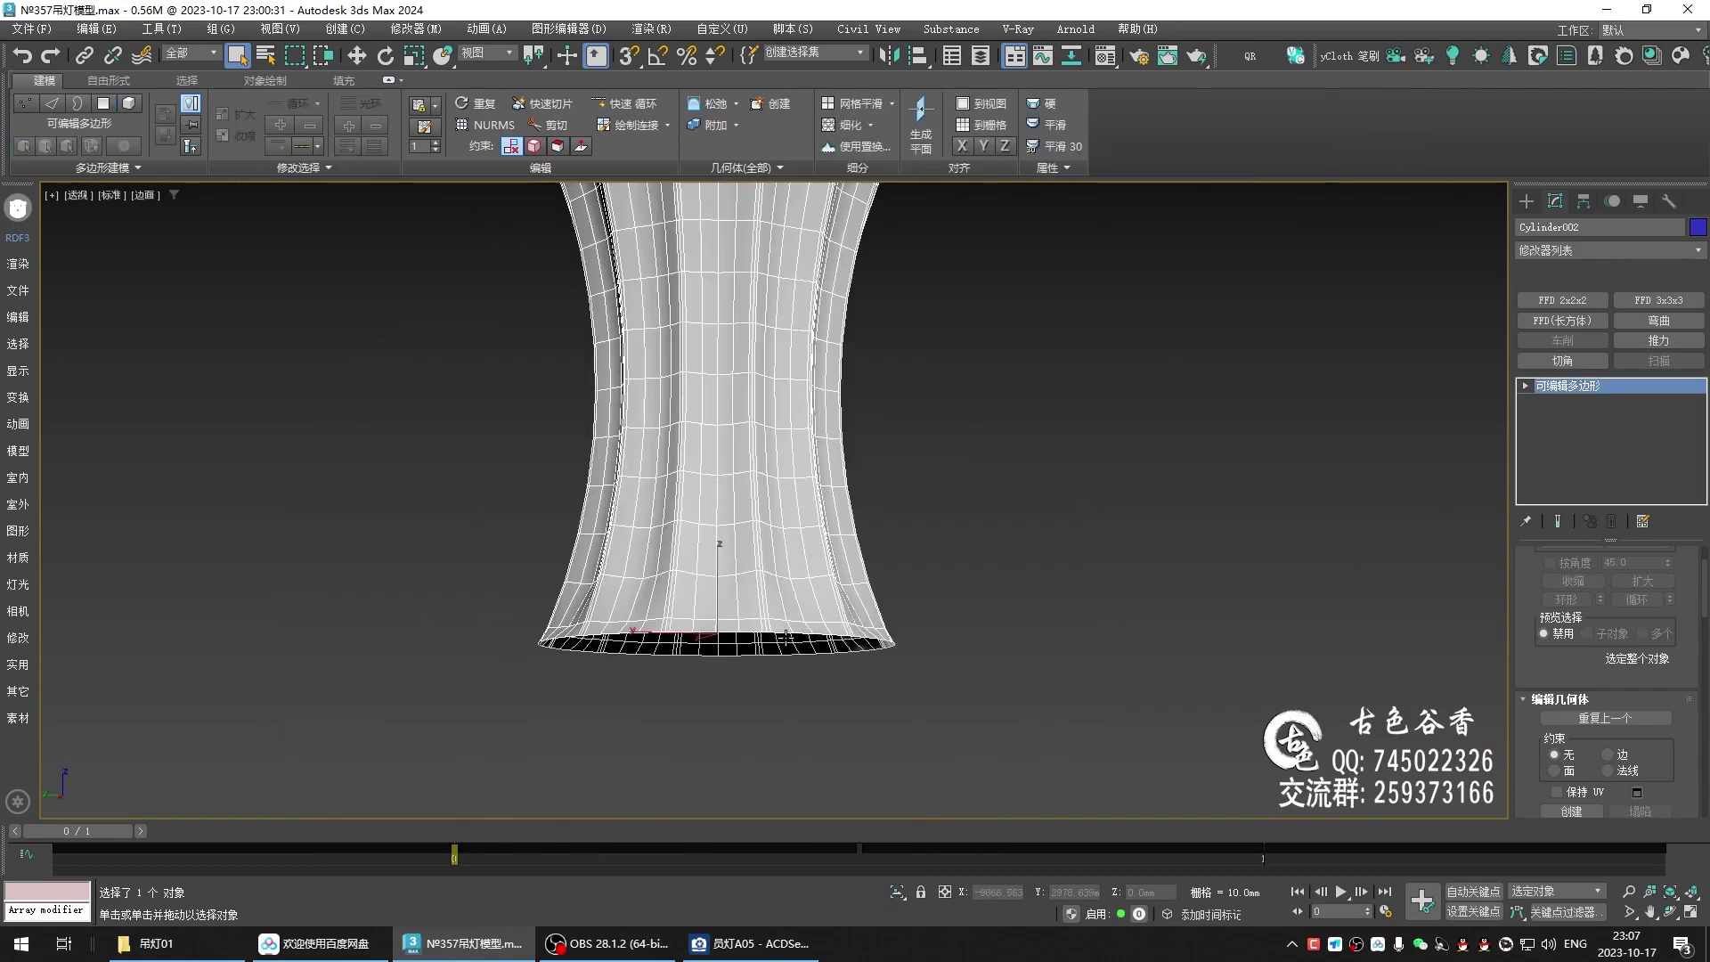
click(789, 638)
key(f)
scroll(813, 381, down, 3)
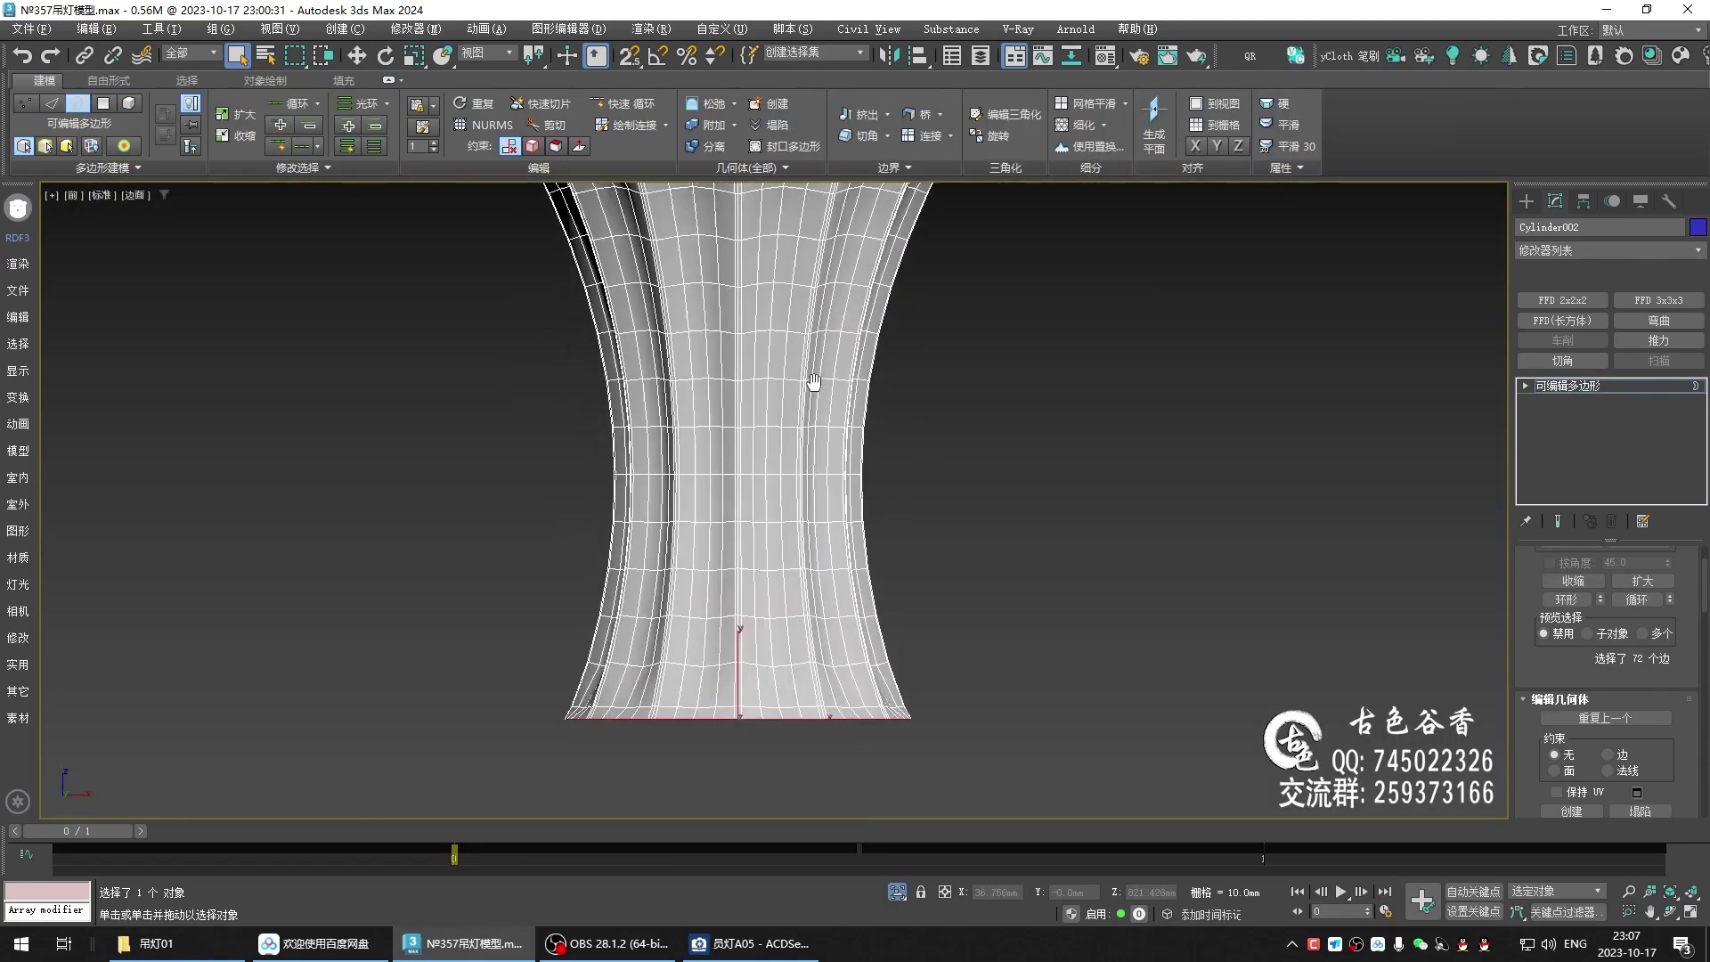
scroll(762, 466, up, 3)
scroll(762, 466, up, 3)
- Shift-move the bottom border down into a new strip and scale it slightly
key(w)
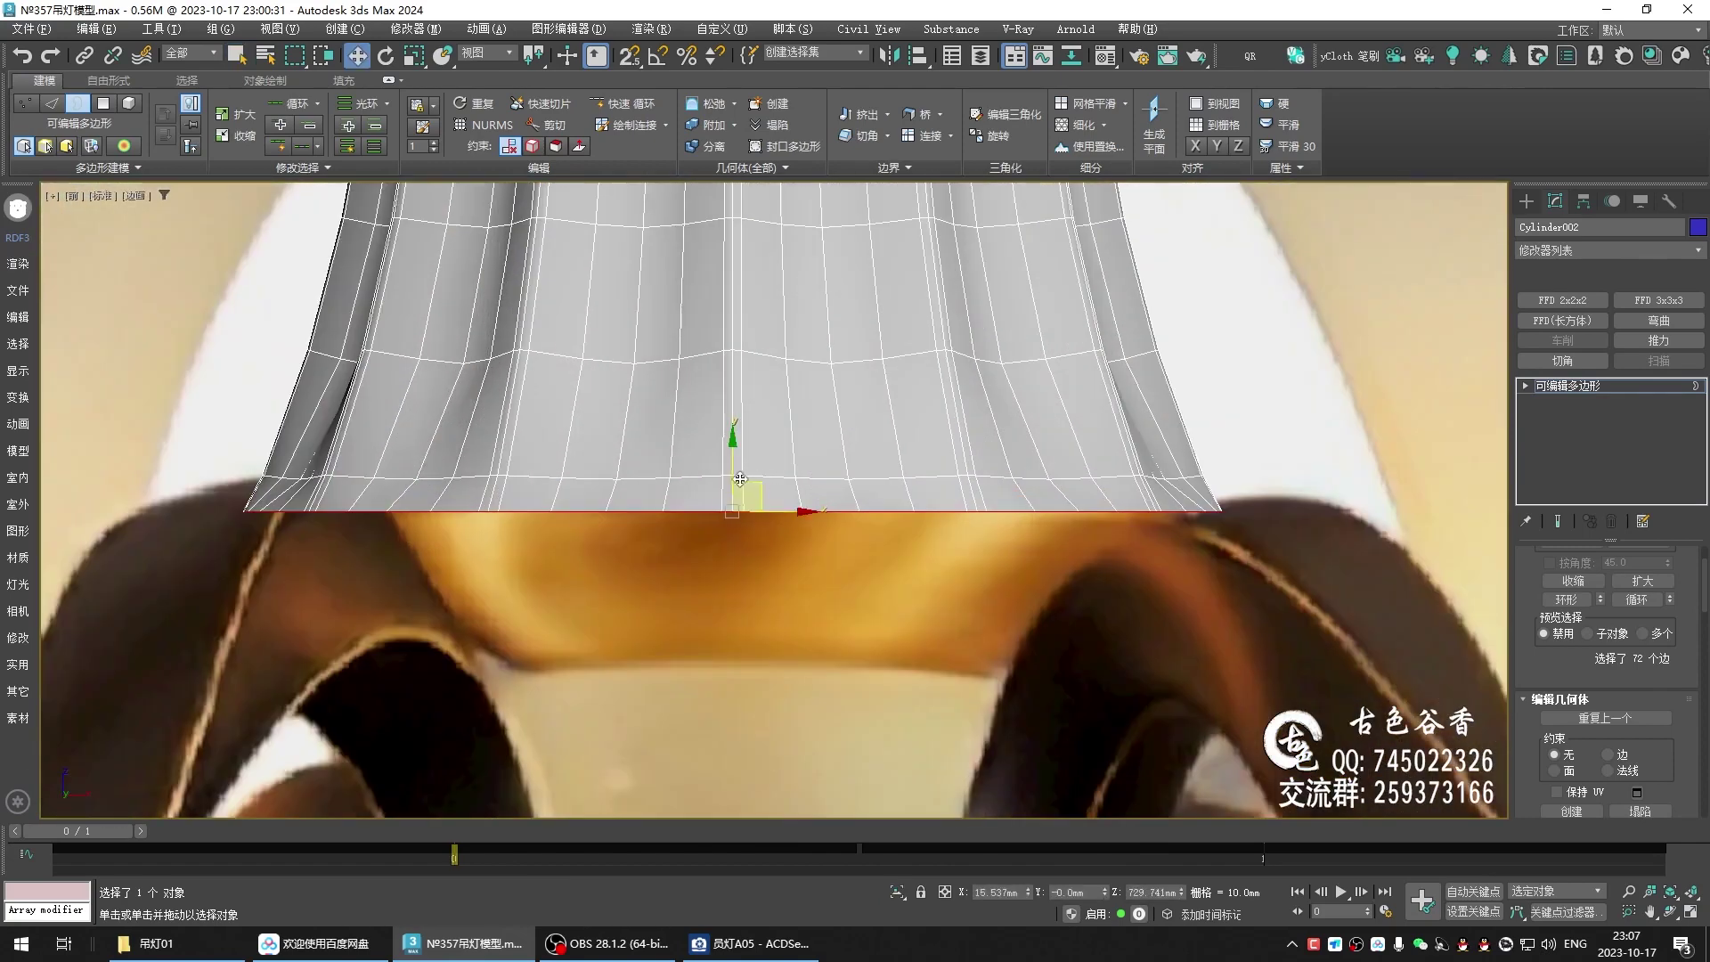
mouse_move(729, 459)
shift+mouse_down()
mouse_move(725, 506)
mouse_move(762, 470)
shift+mouse_up()
scroll(782, 450, down, 3)
scroll(781, 450, up, 5)
key(r)
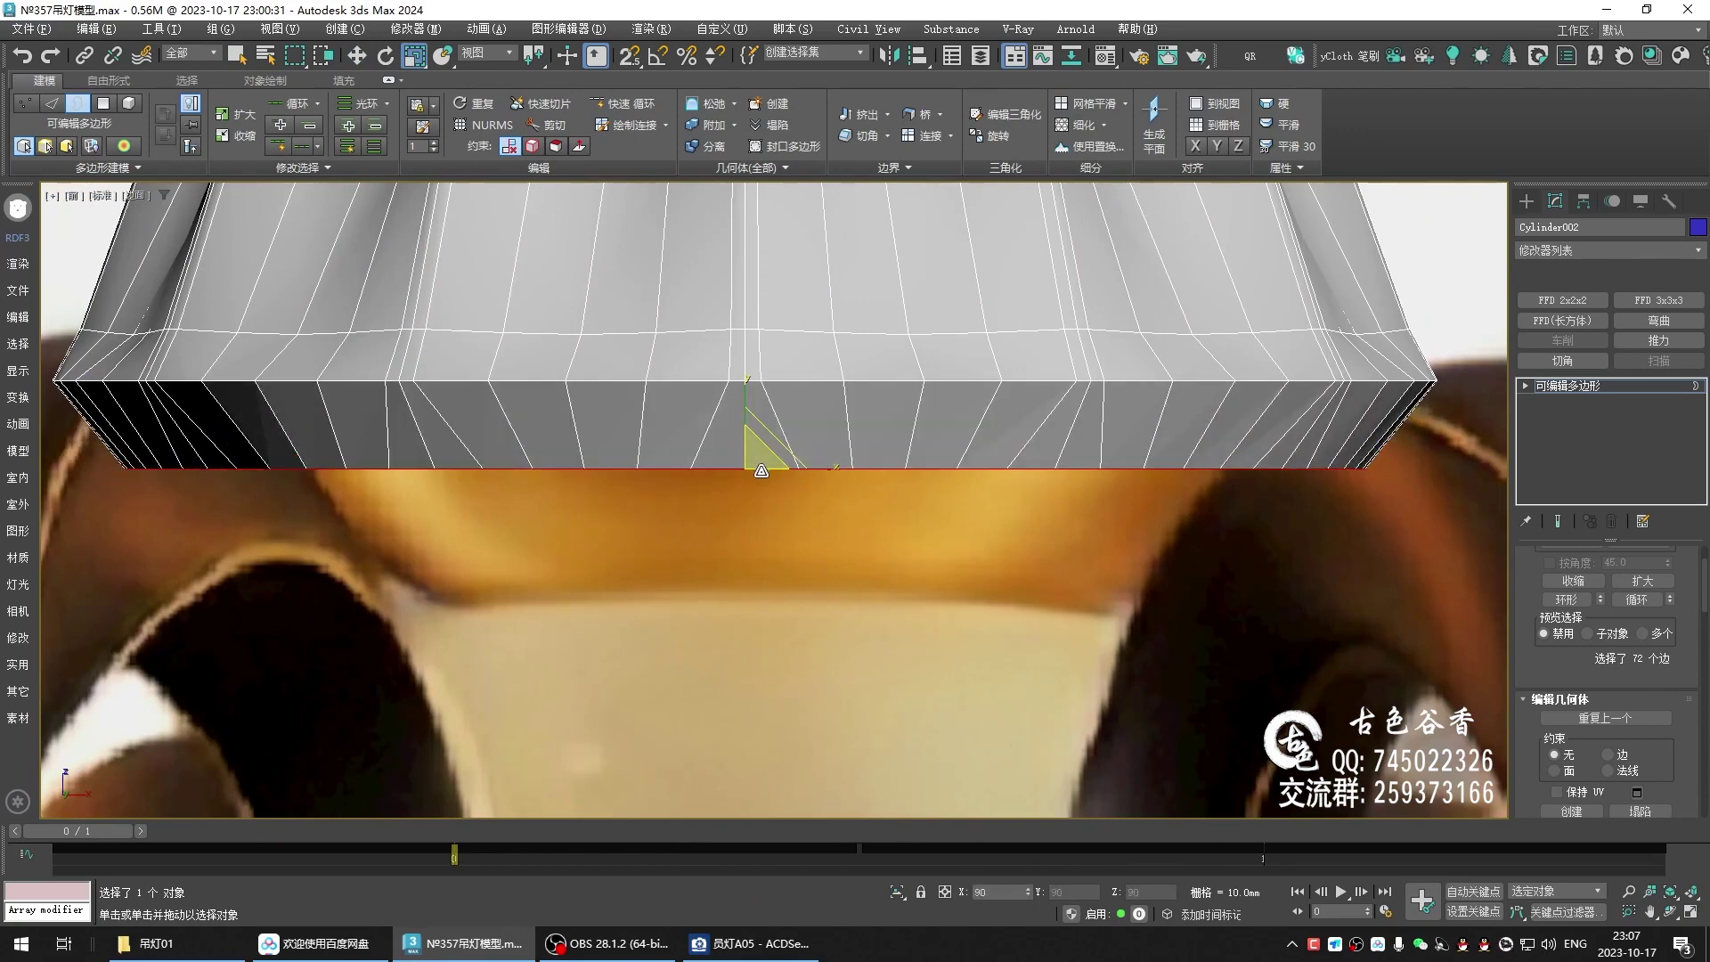
drag(761, 470, 761, 477)
scroll(775, 457, down, 2)
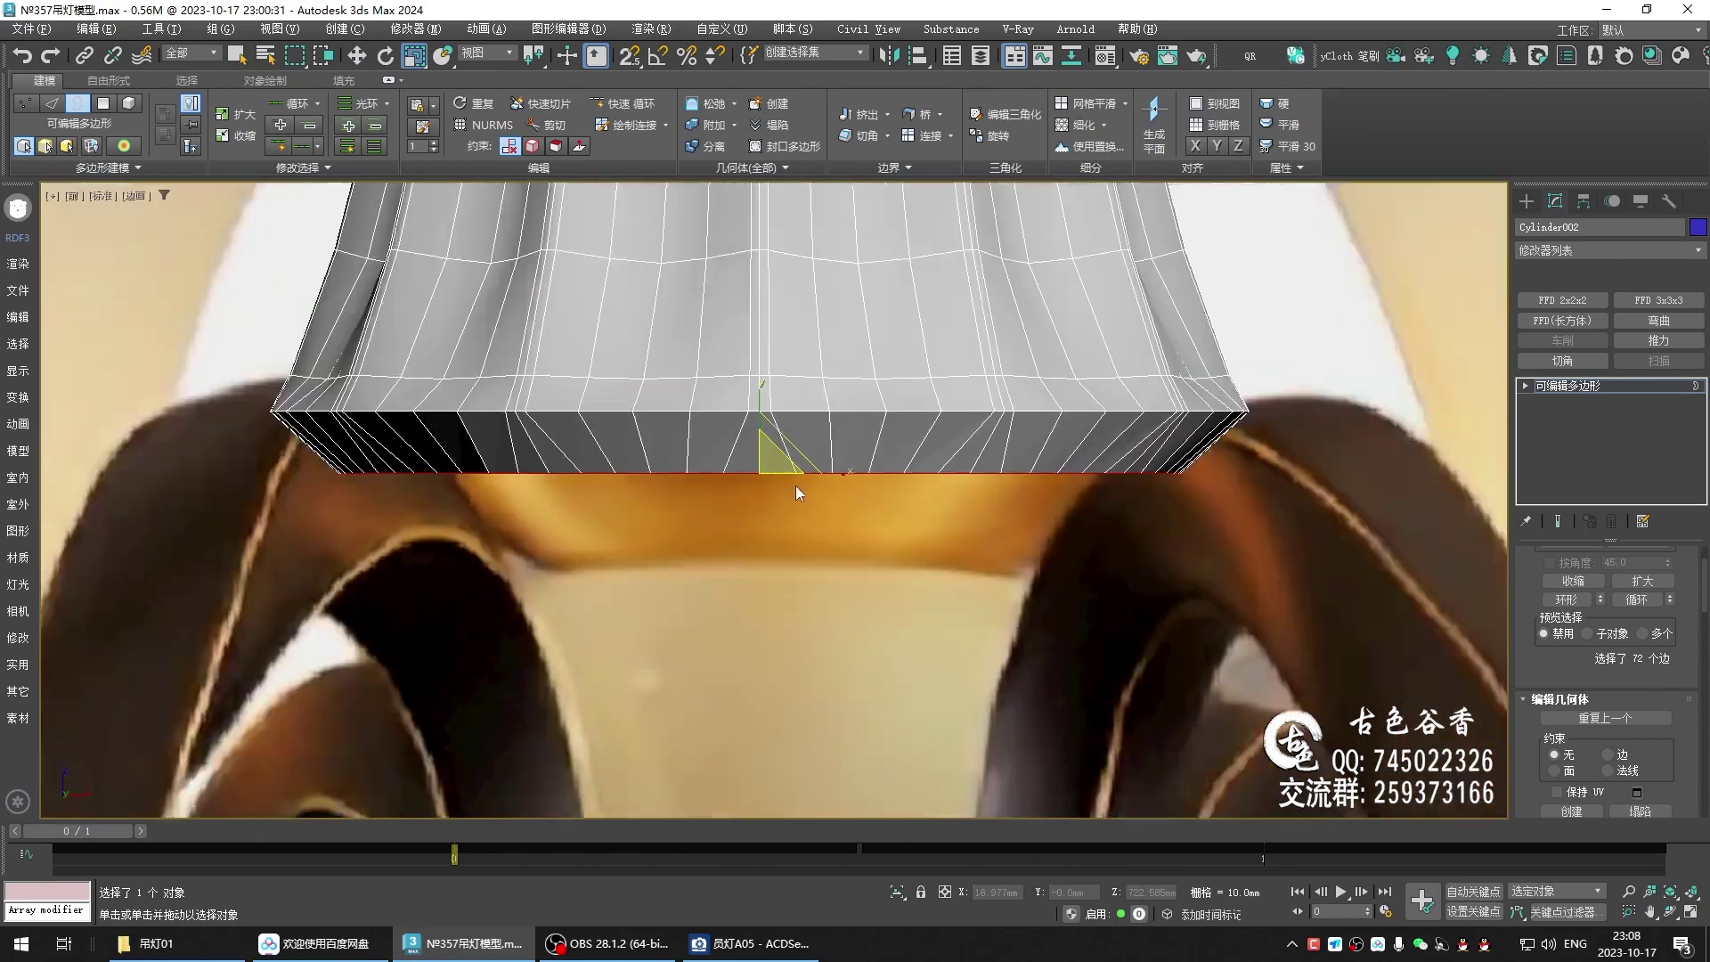
- Extend the new strip further downward and compare it with the chandelier reference photo
middle_drag(792, 496, 788, 450)
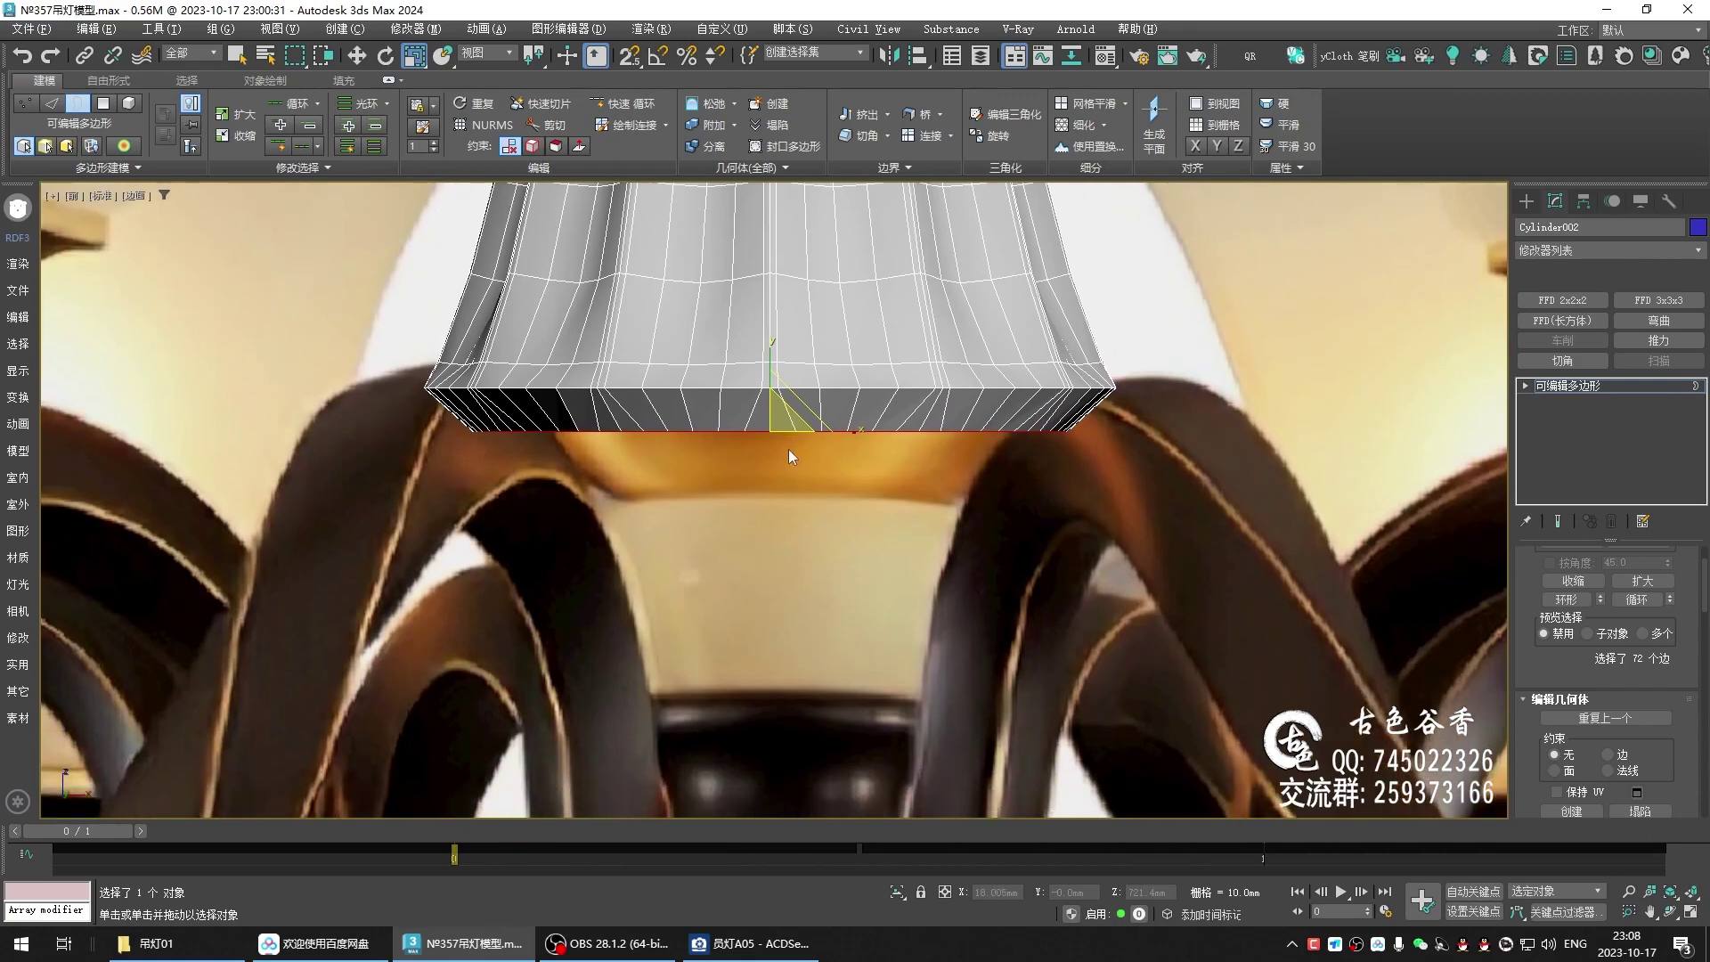
key(w)
scroll(771, 415, up, 2)
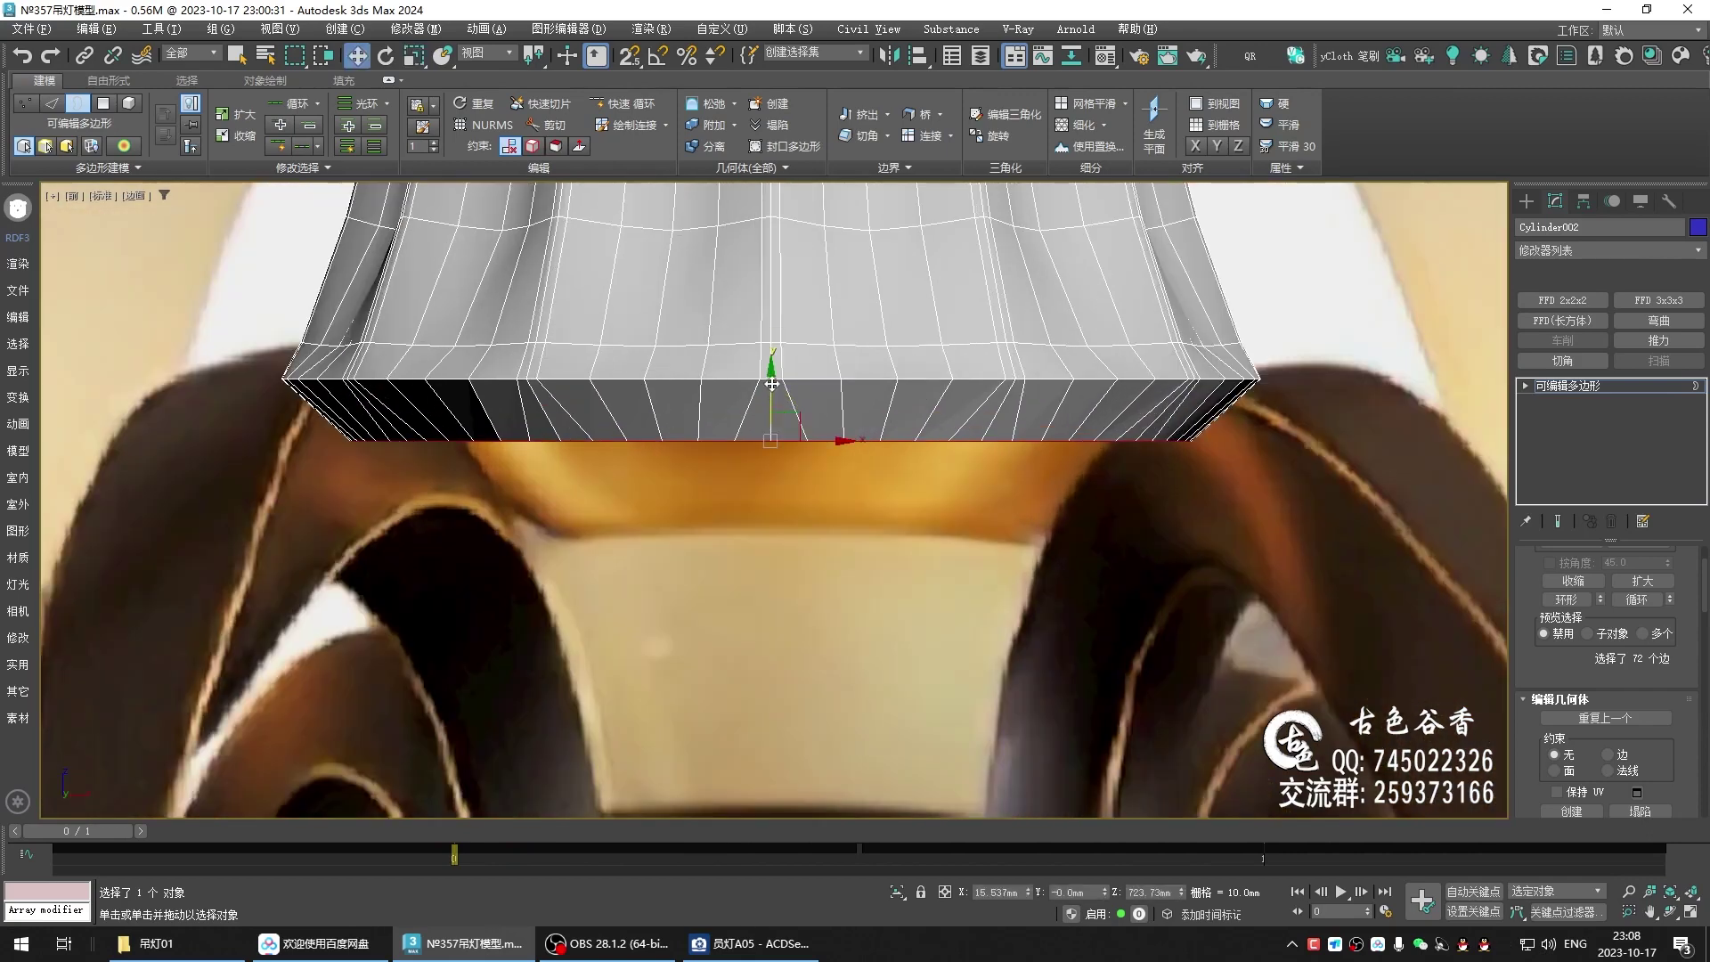
shift+drag(771, 384, 771, 737)
middle_drag(771, 737, 787, 454)
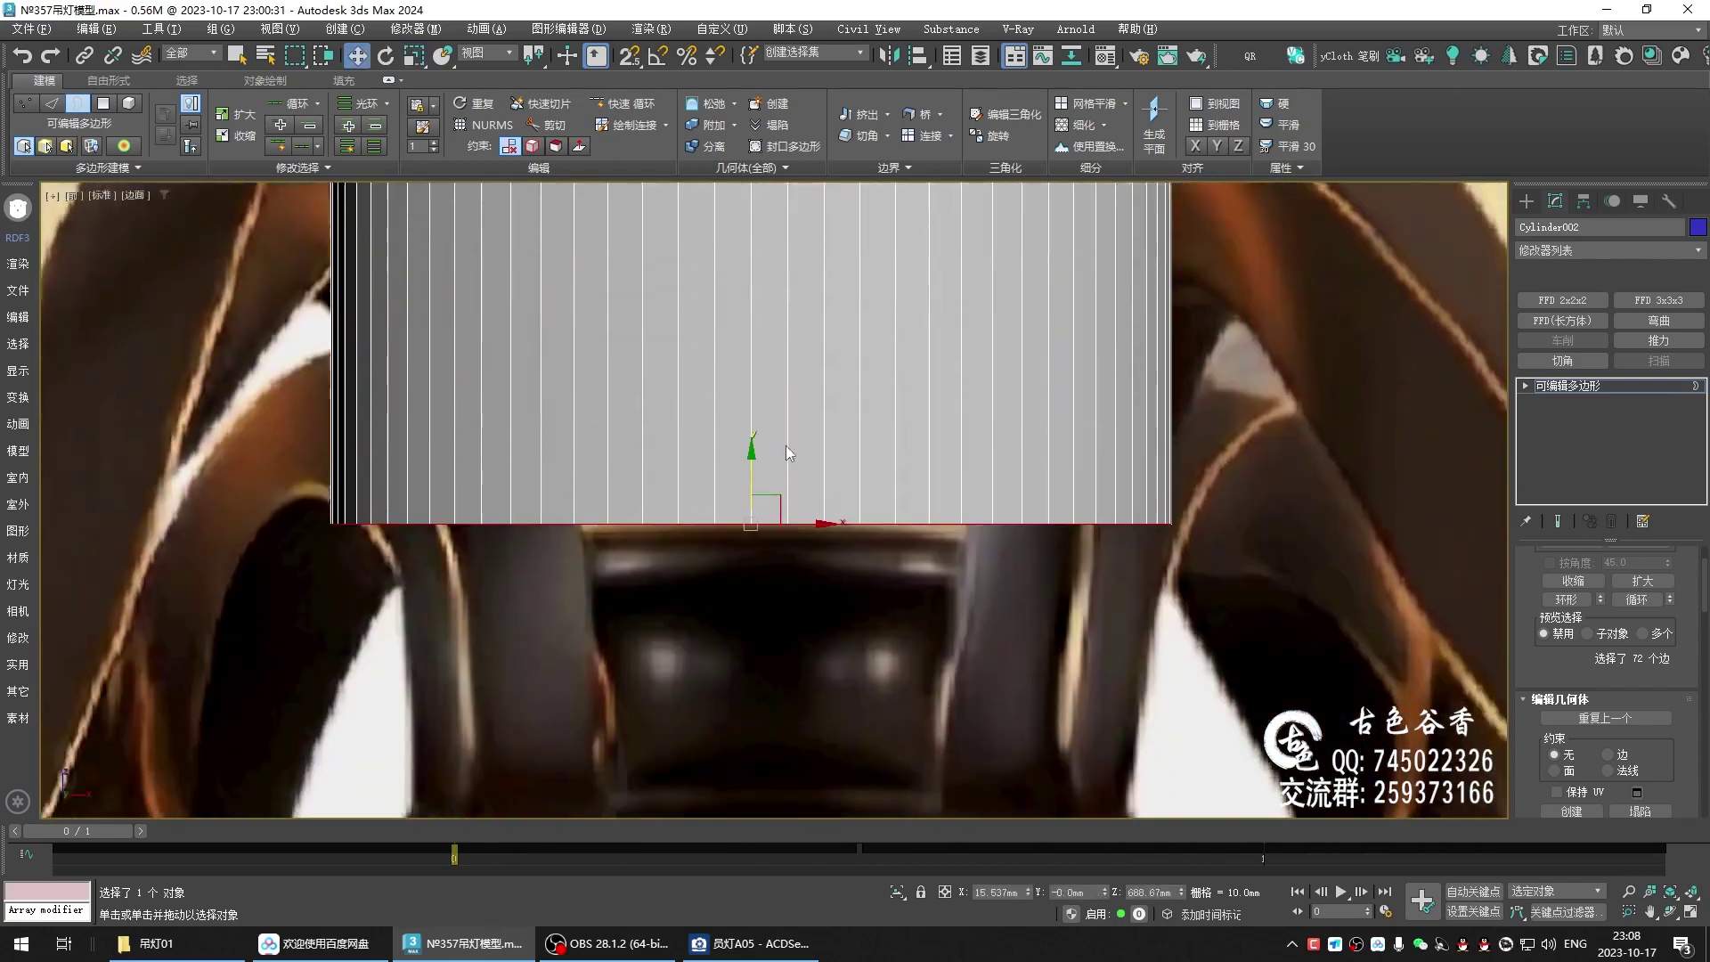
scroll(787, 454, down, 2)
drag(760, 446, 769, 451)
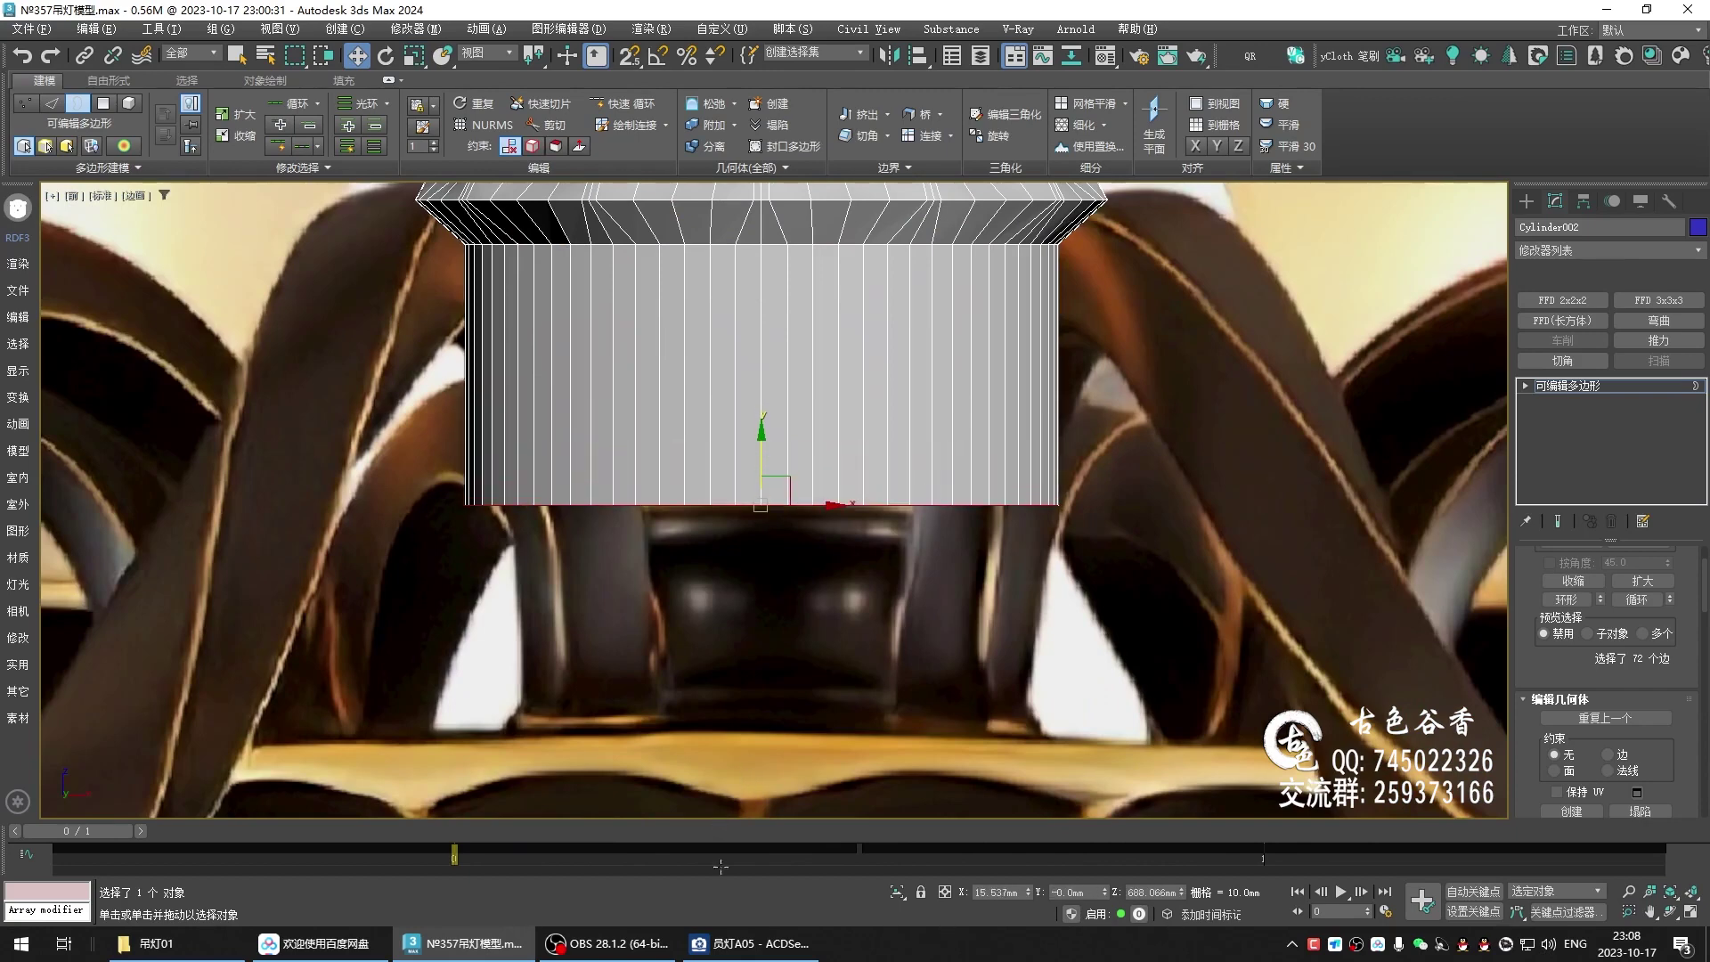
click(750, 943)
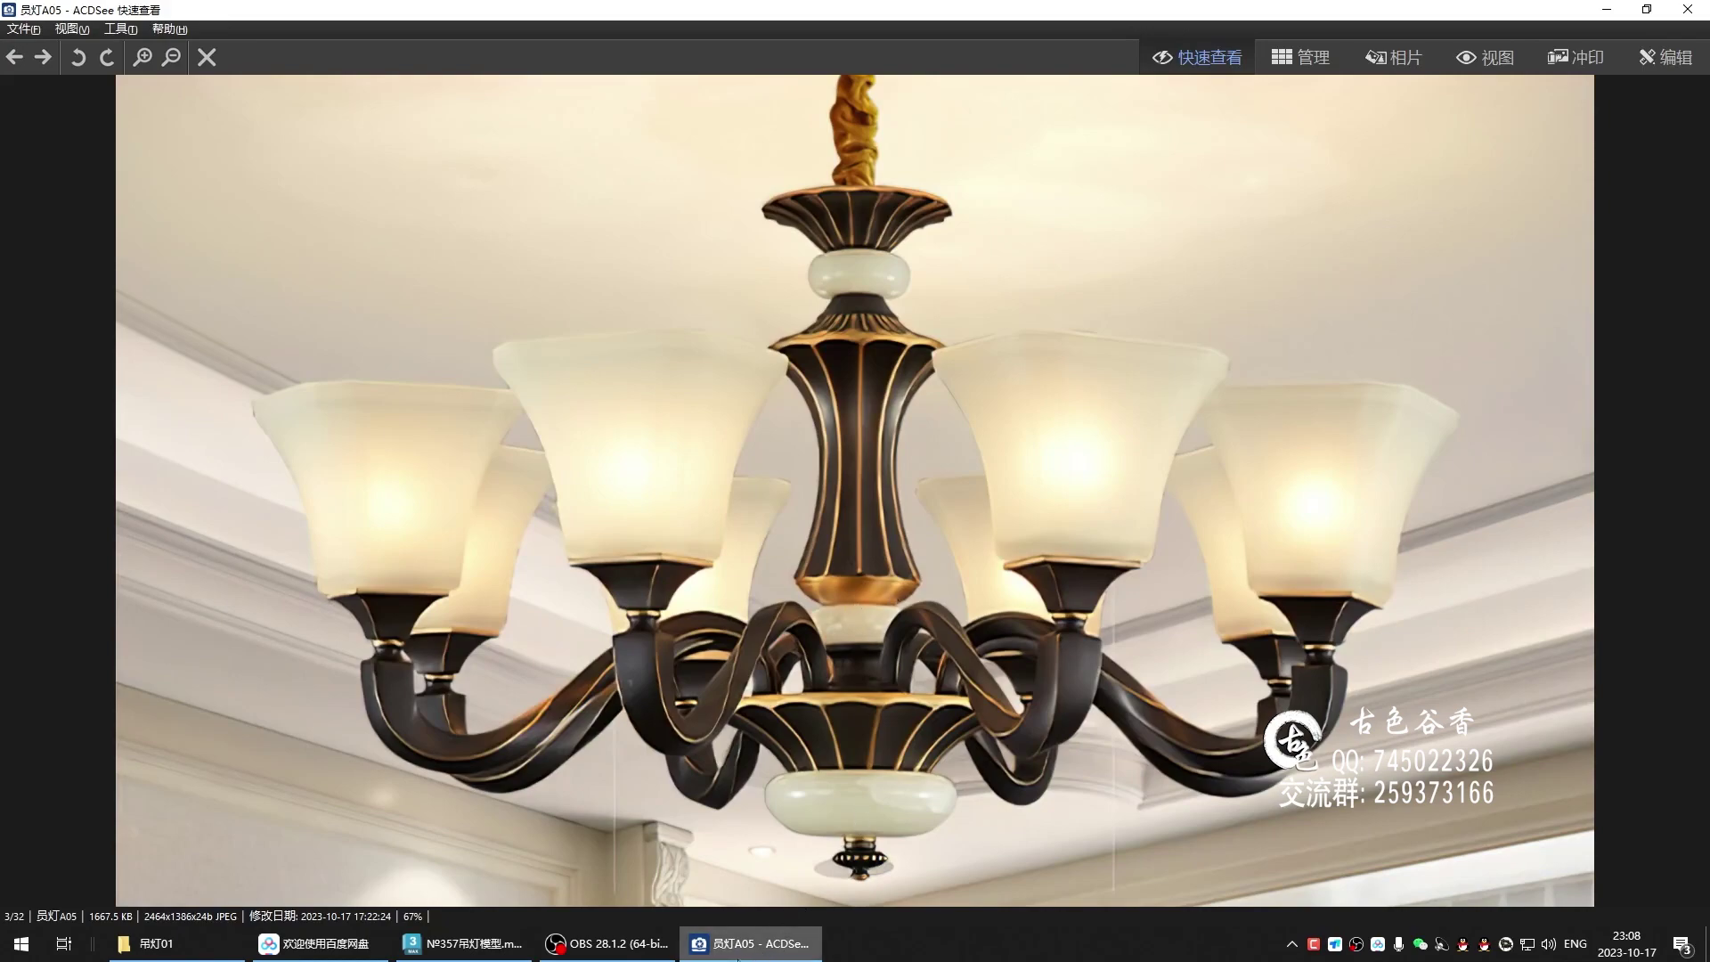
click(750, 943)
- Move the lower edge ring up and scale it inward to taper the band
scroll(773, 479, down, 2)
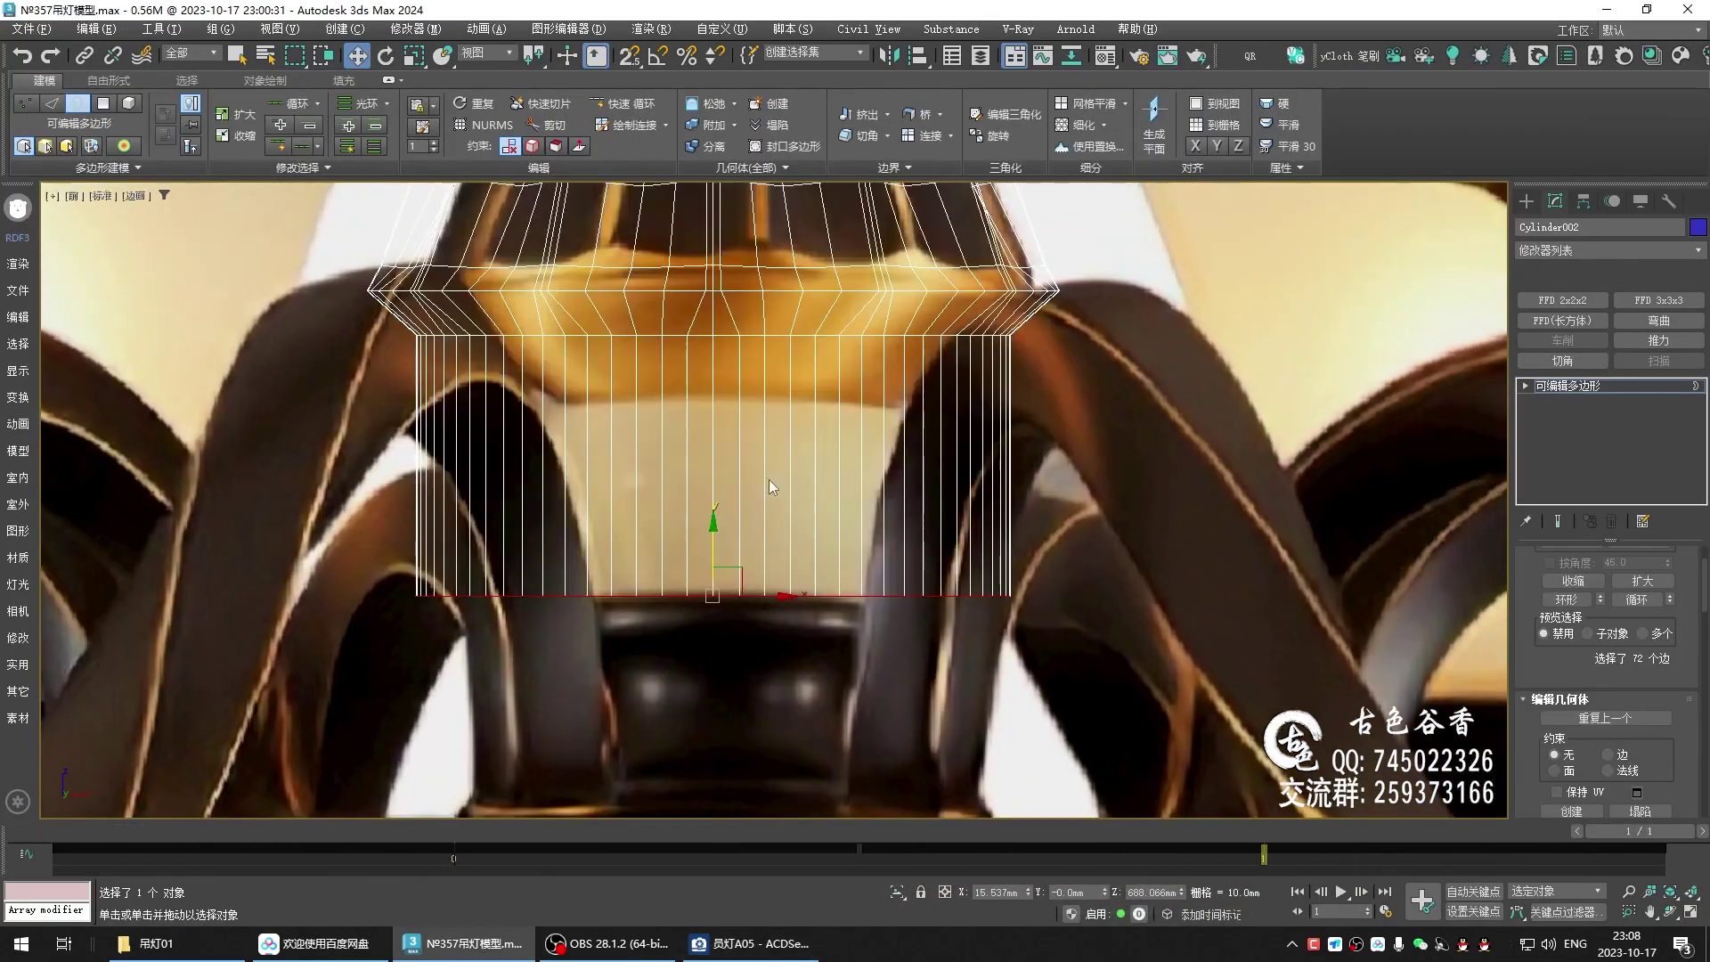
scroll(755, 477, down, 2)
drag(751, 478, 748, 383)
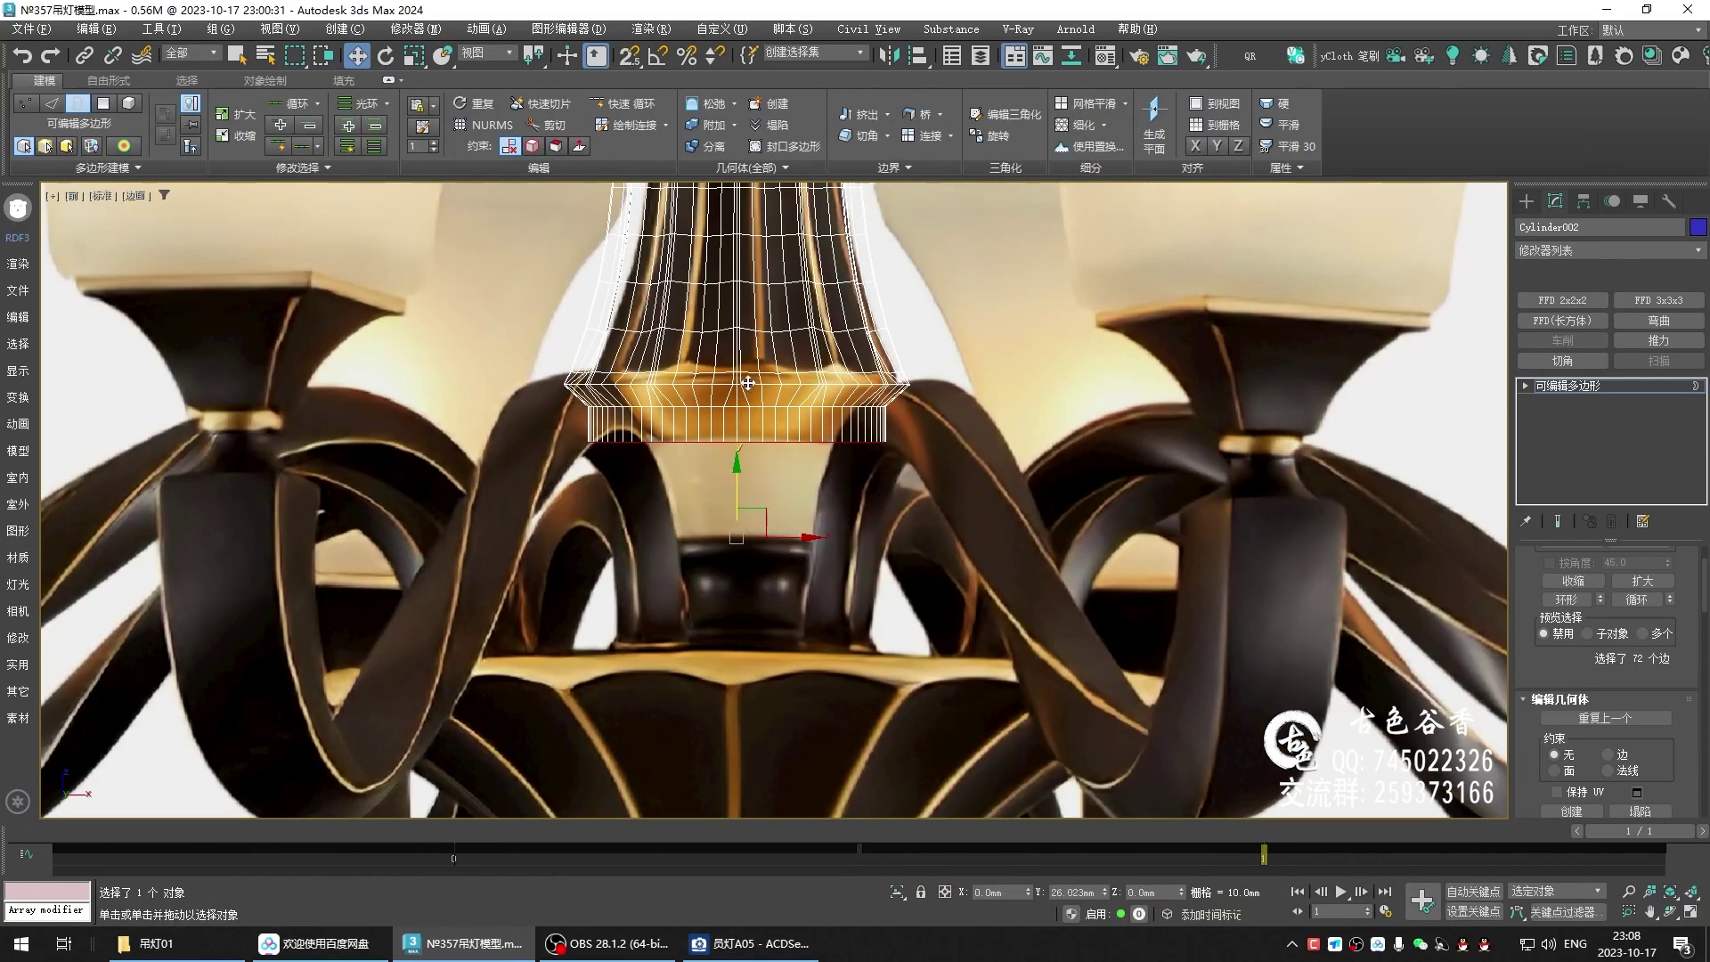
key(r)
scroll(725, 440, up, 4)
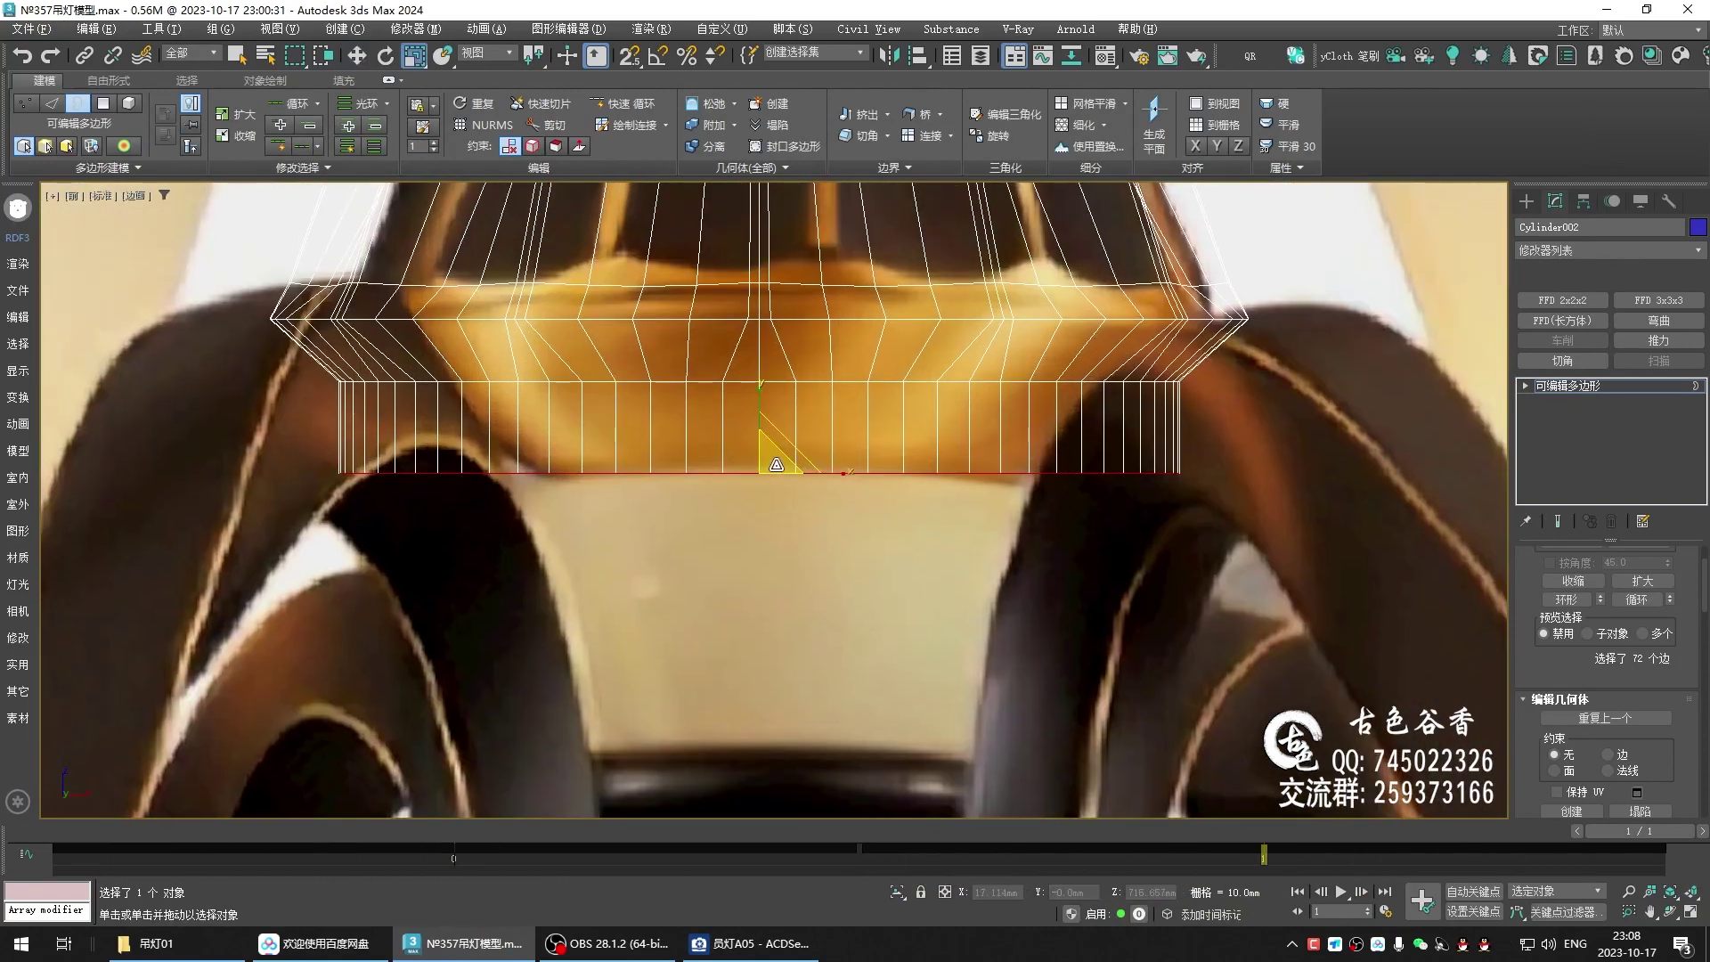
drag(777, 464, 766, 521)
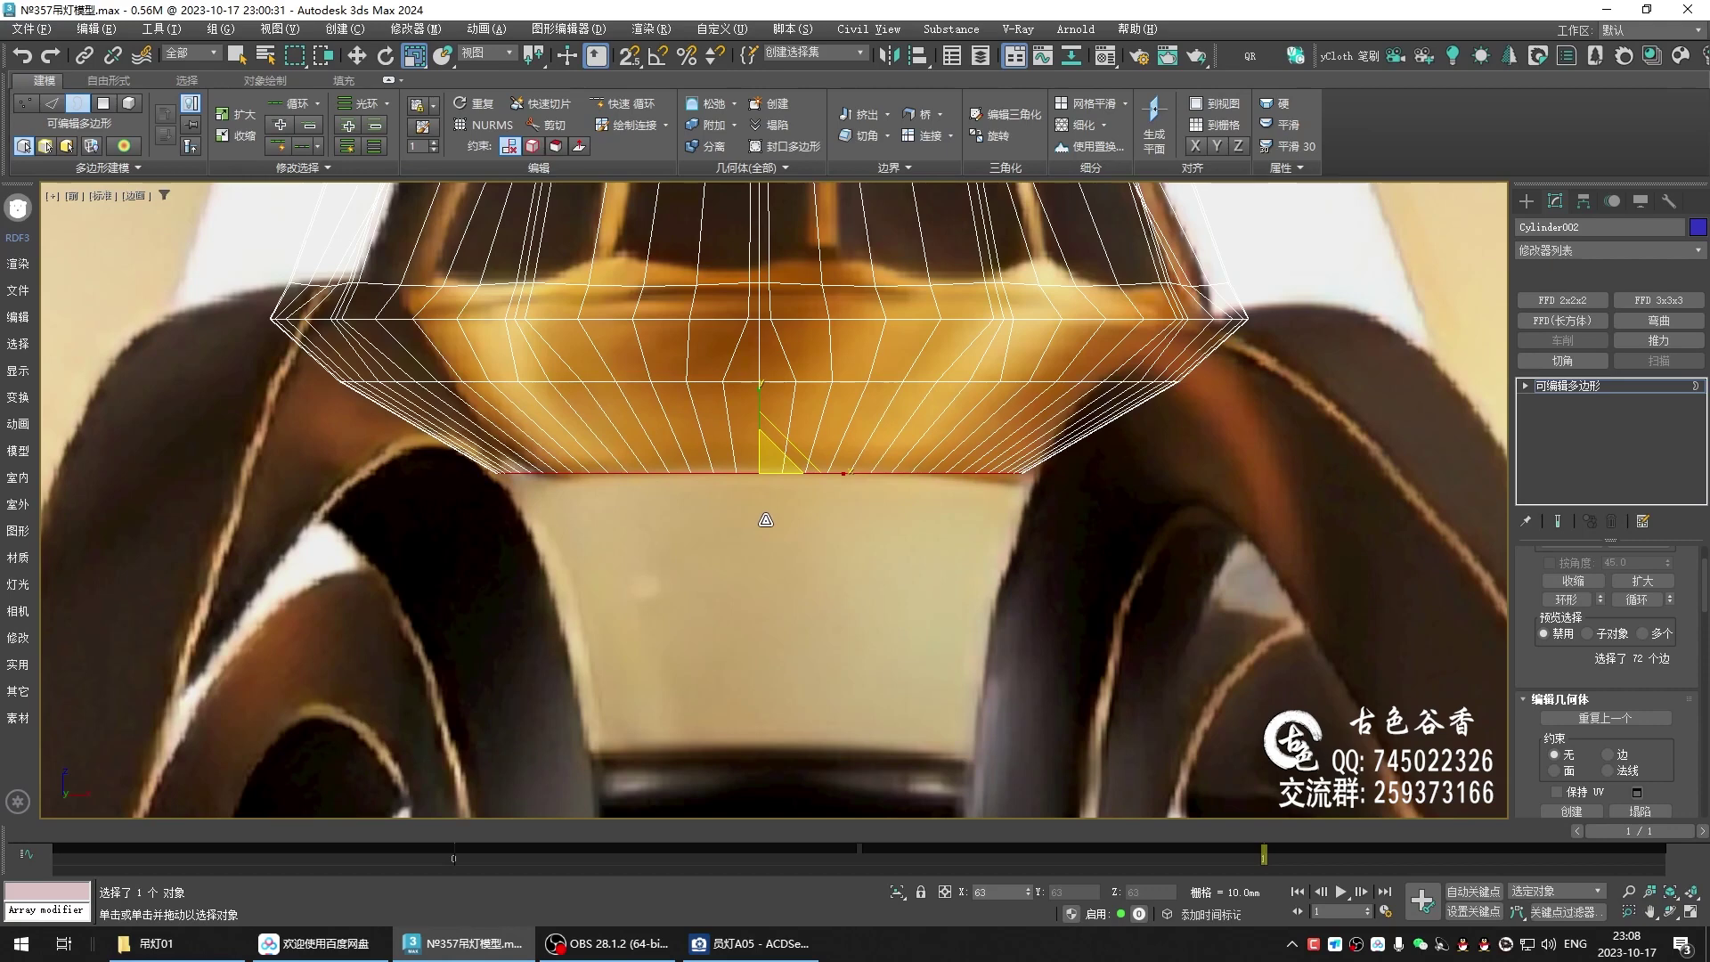
mouse_move(761, 470)
middle_down()
mouse_move(753, 502)
mouse_move(741, 491)
middle_up()
key(w)
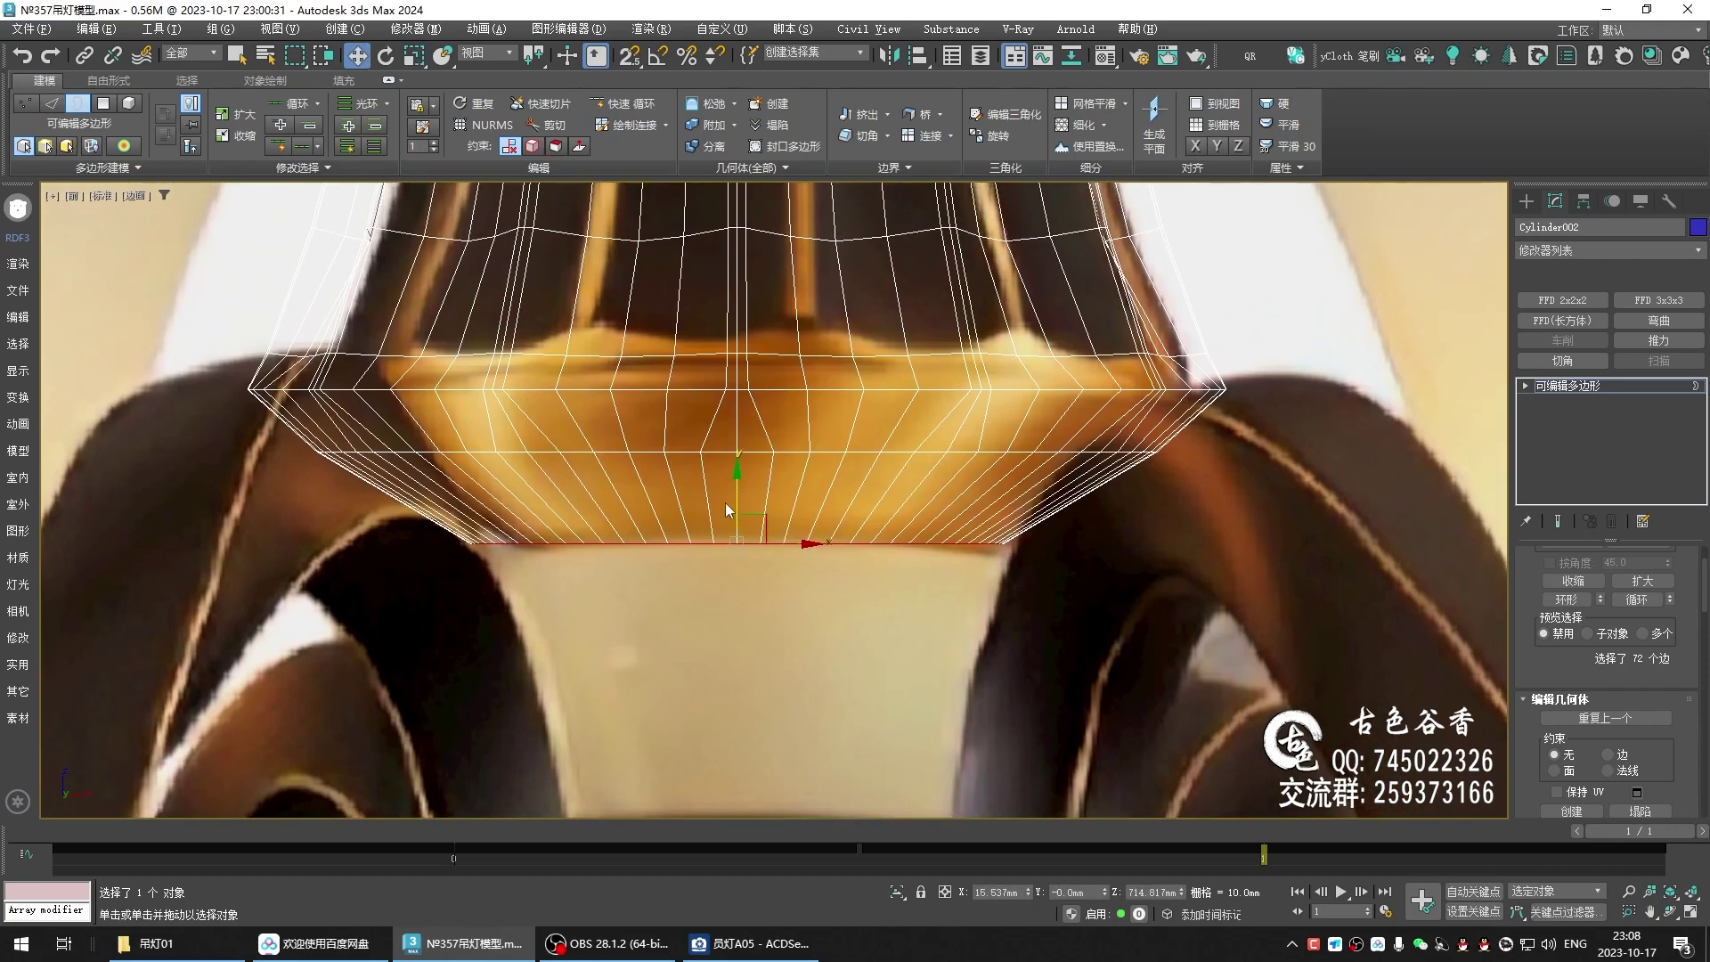
- Restore the full-size Perspective view of the lamp
scroll(742, 491, down, 2)
scroll(742, 497, down, 3)
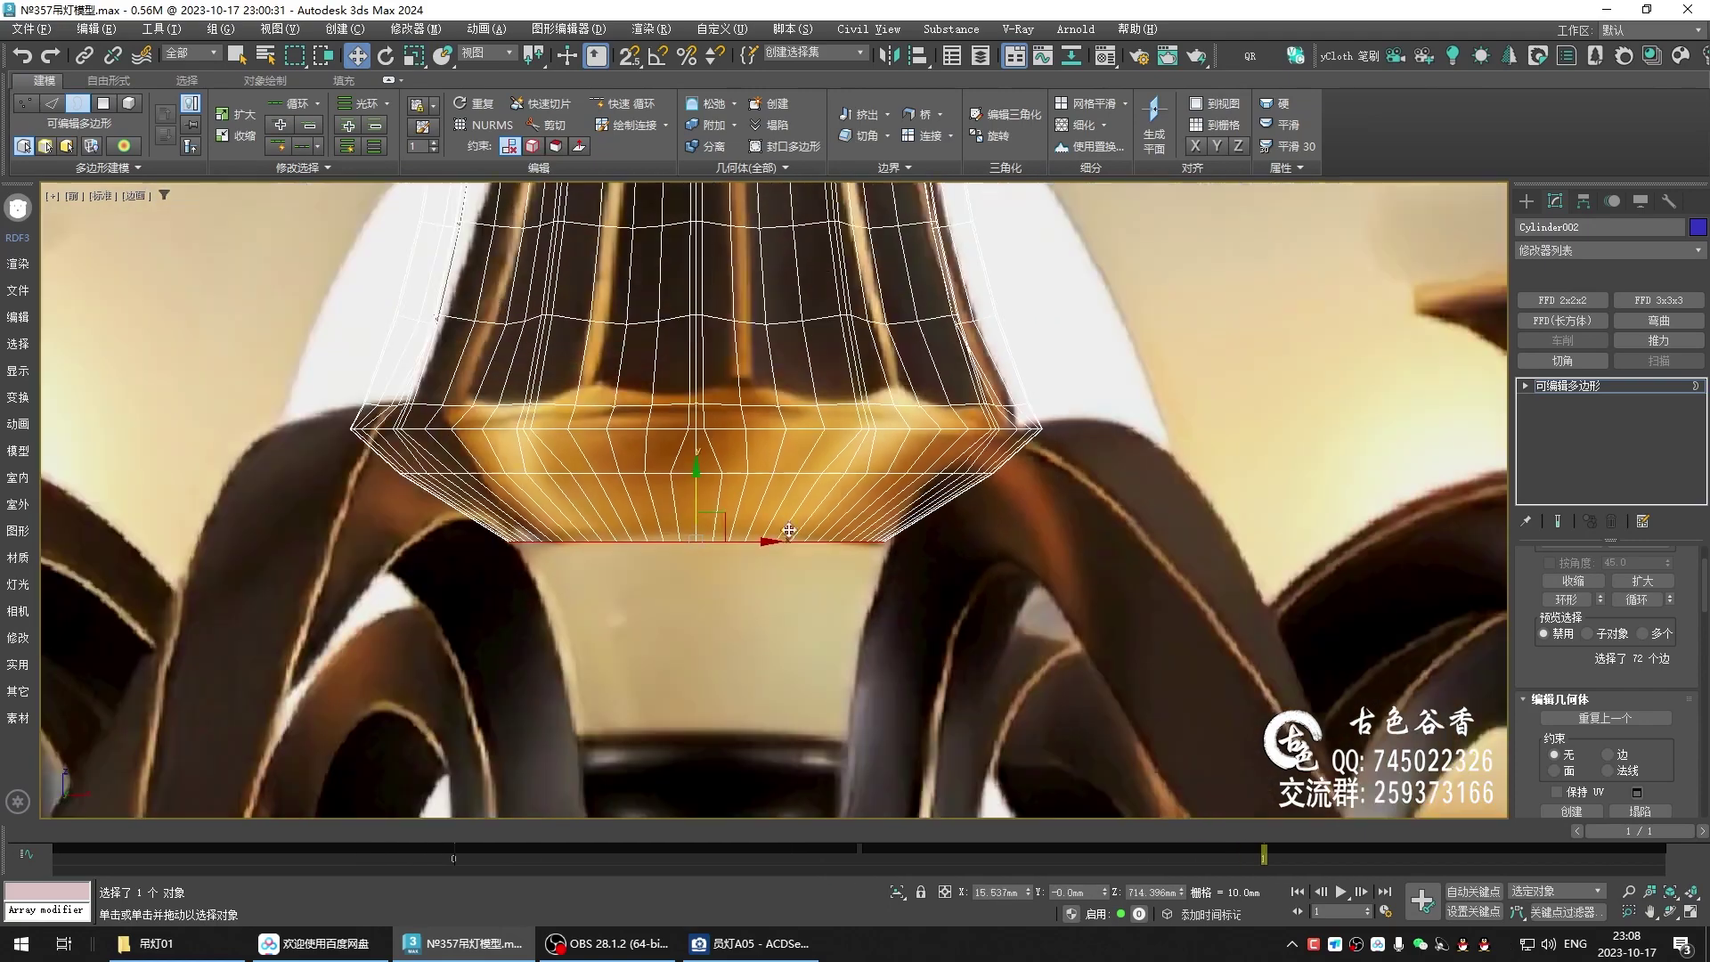
key(alt+w)
middle_click(901, 626)
key(alt+w)
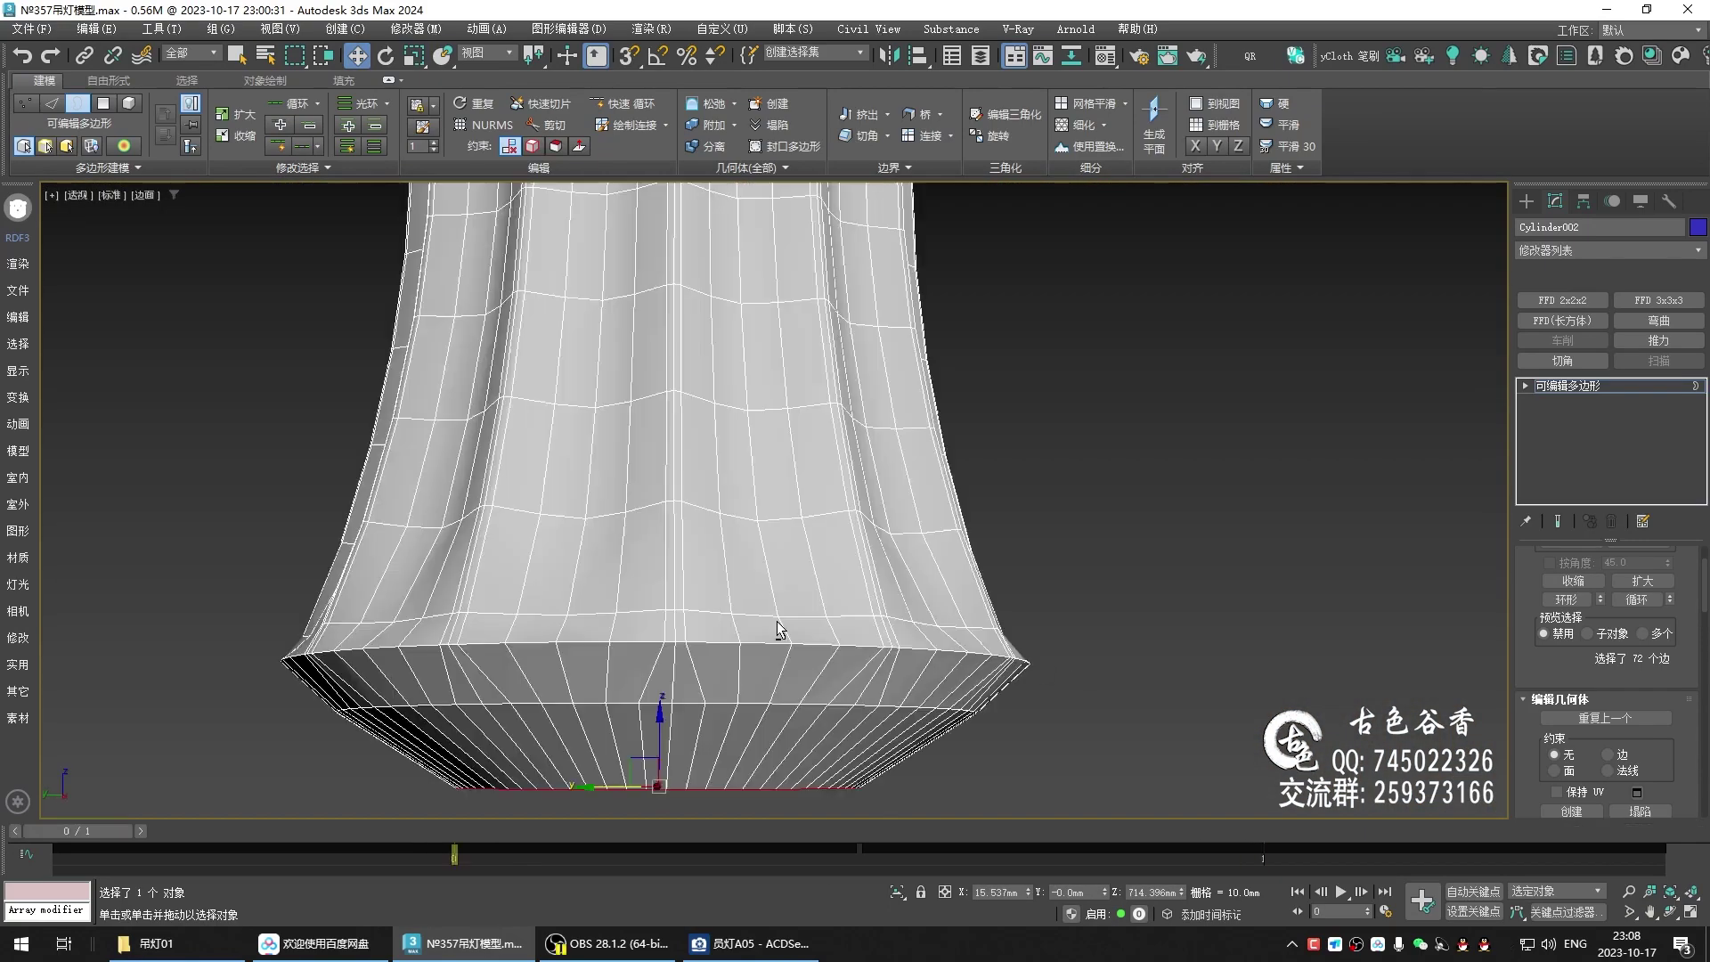
- Ring-select the lower band's vertical edges and connect them into a new edge loop
alt+middle_drag(768, 628, 724, 606)
scroll(724, 606, up, 5)
scroll(735, 543, down, 4)
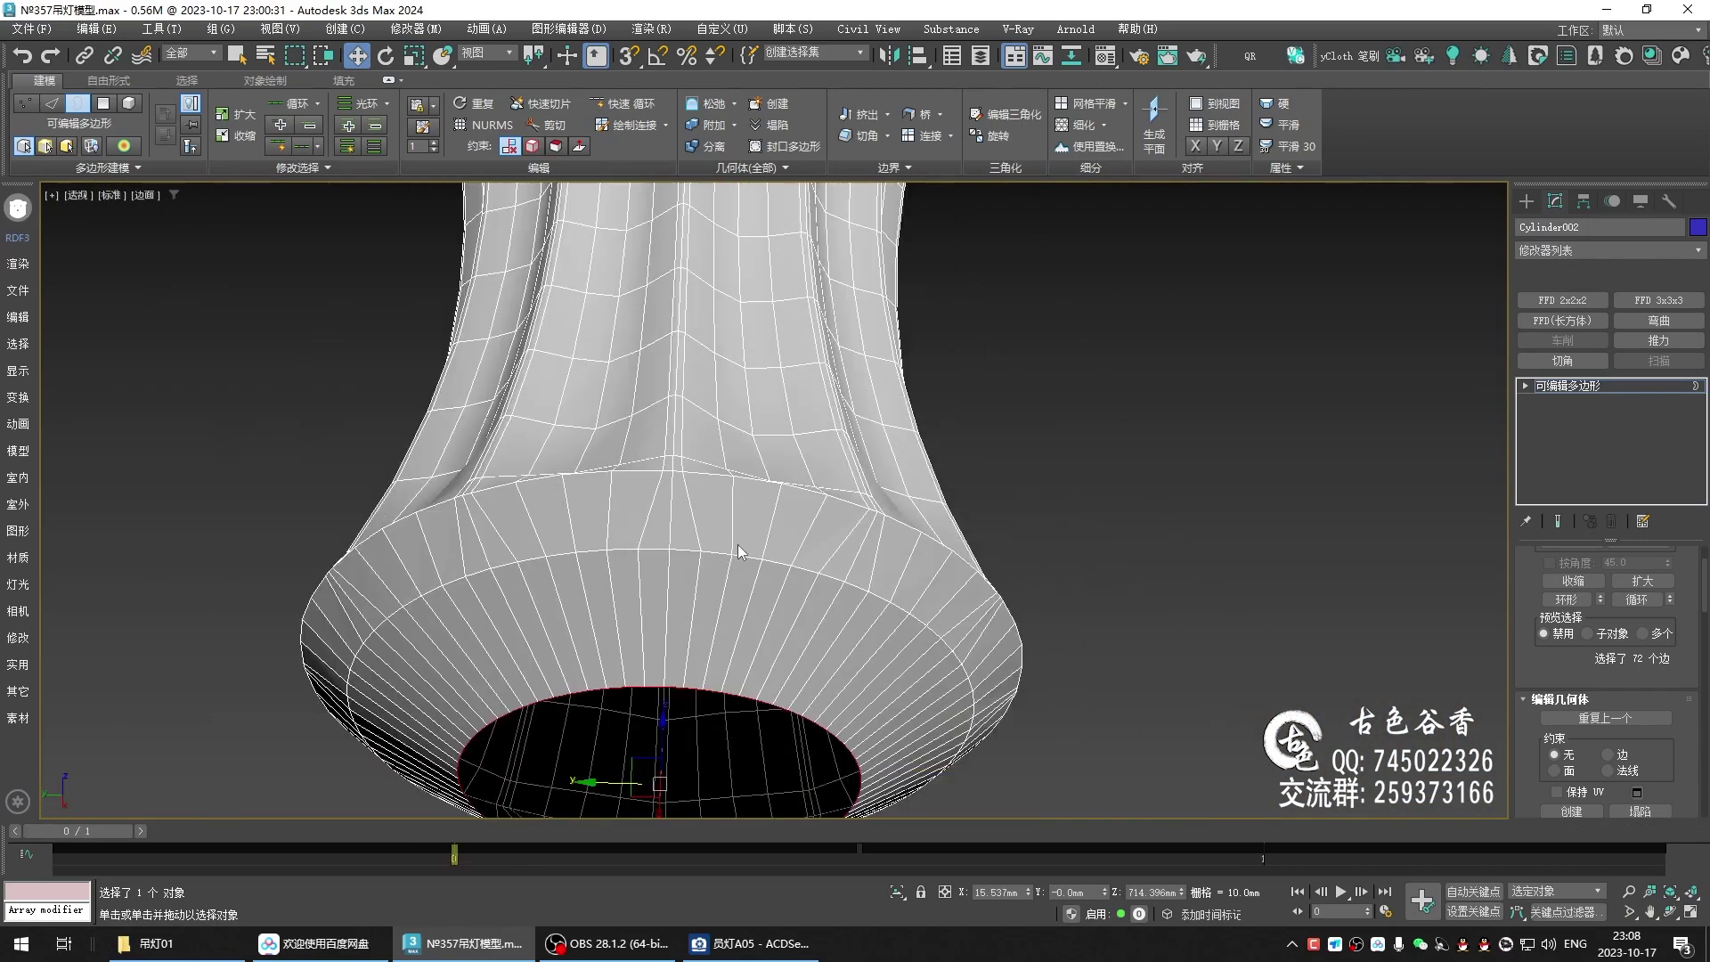
key(2)
click(732, 532)
key(q)
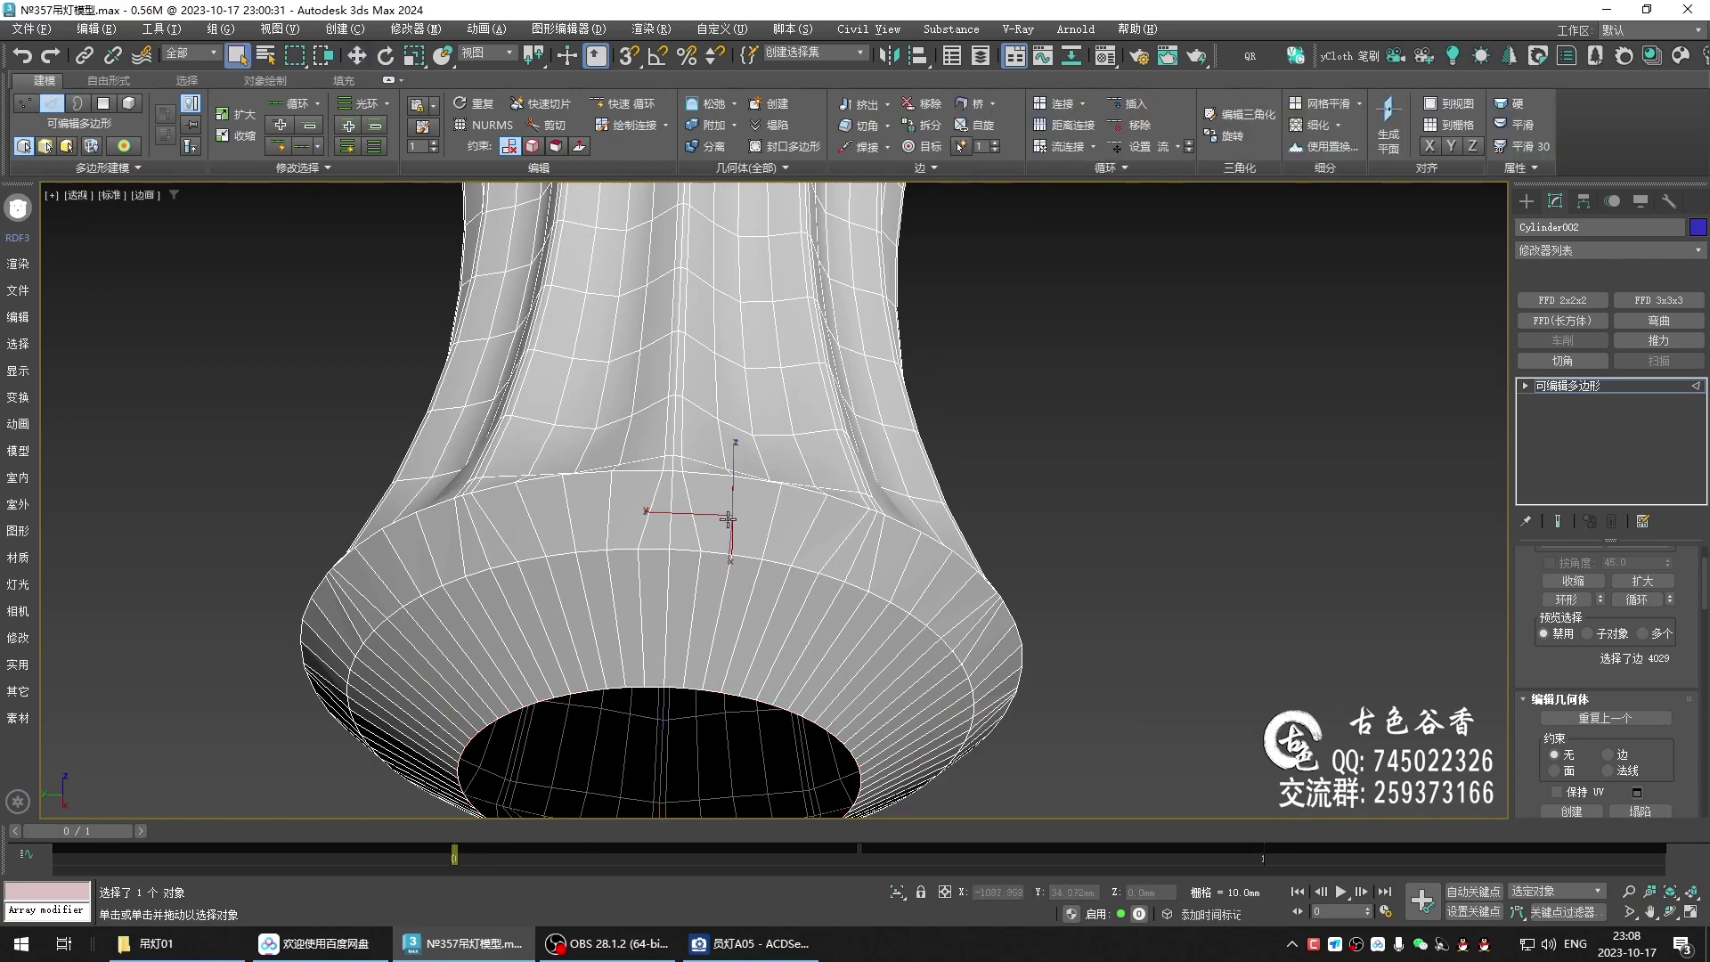
key(alt+r)
key(ctrl+shift+e)
- With Normal constraint, push the new edge loop outward so the band bulges
alt+middle_drag(787, 543, 755, 564)
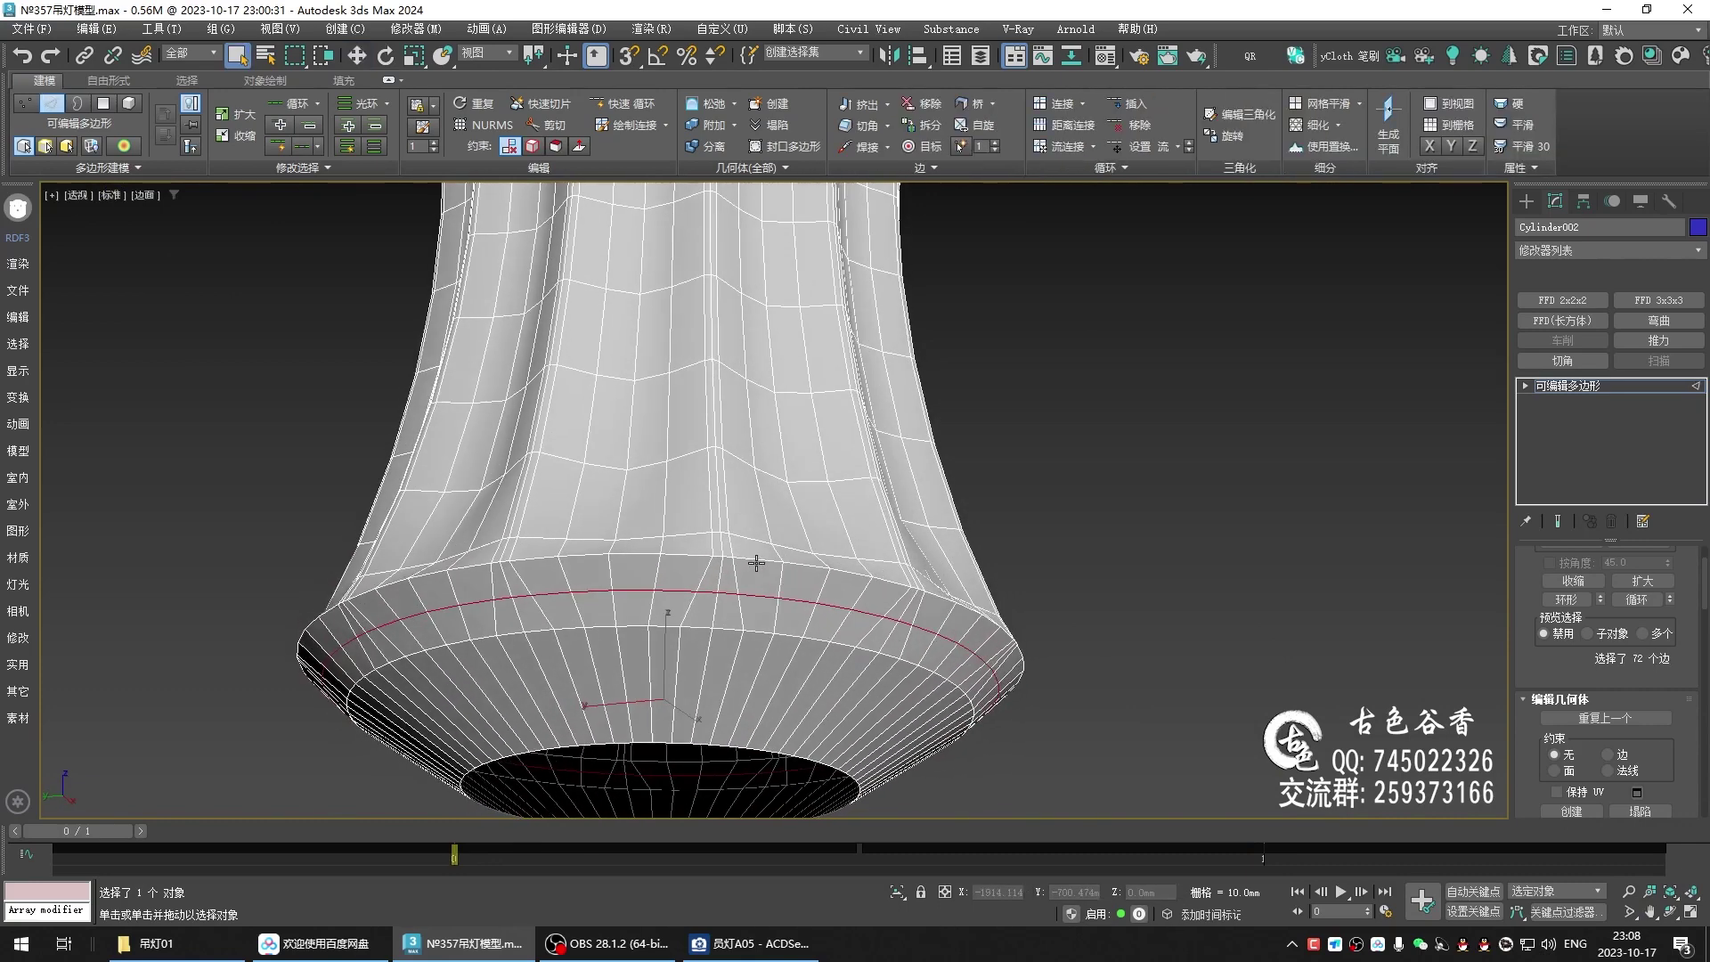
scroll(756, 564, up, 2)
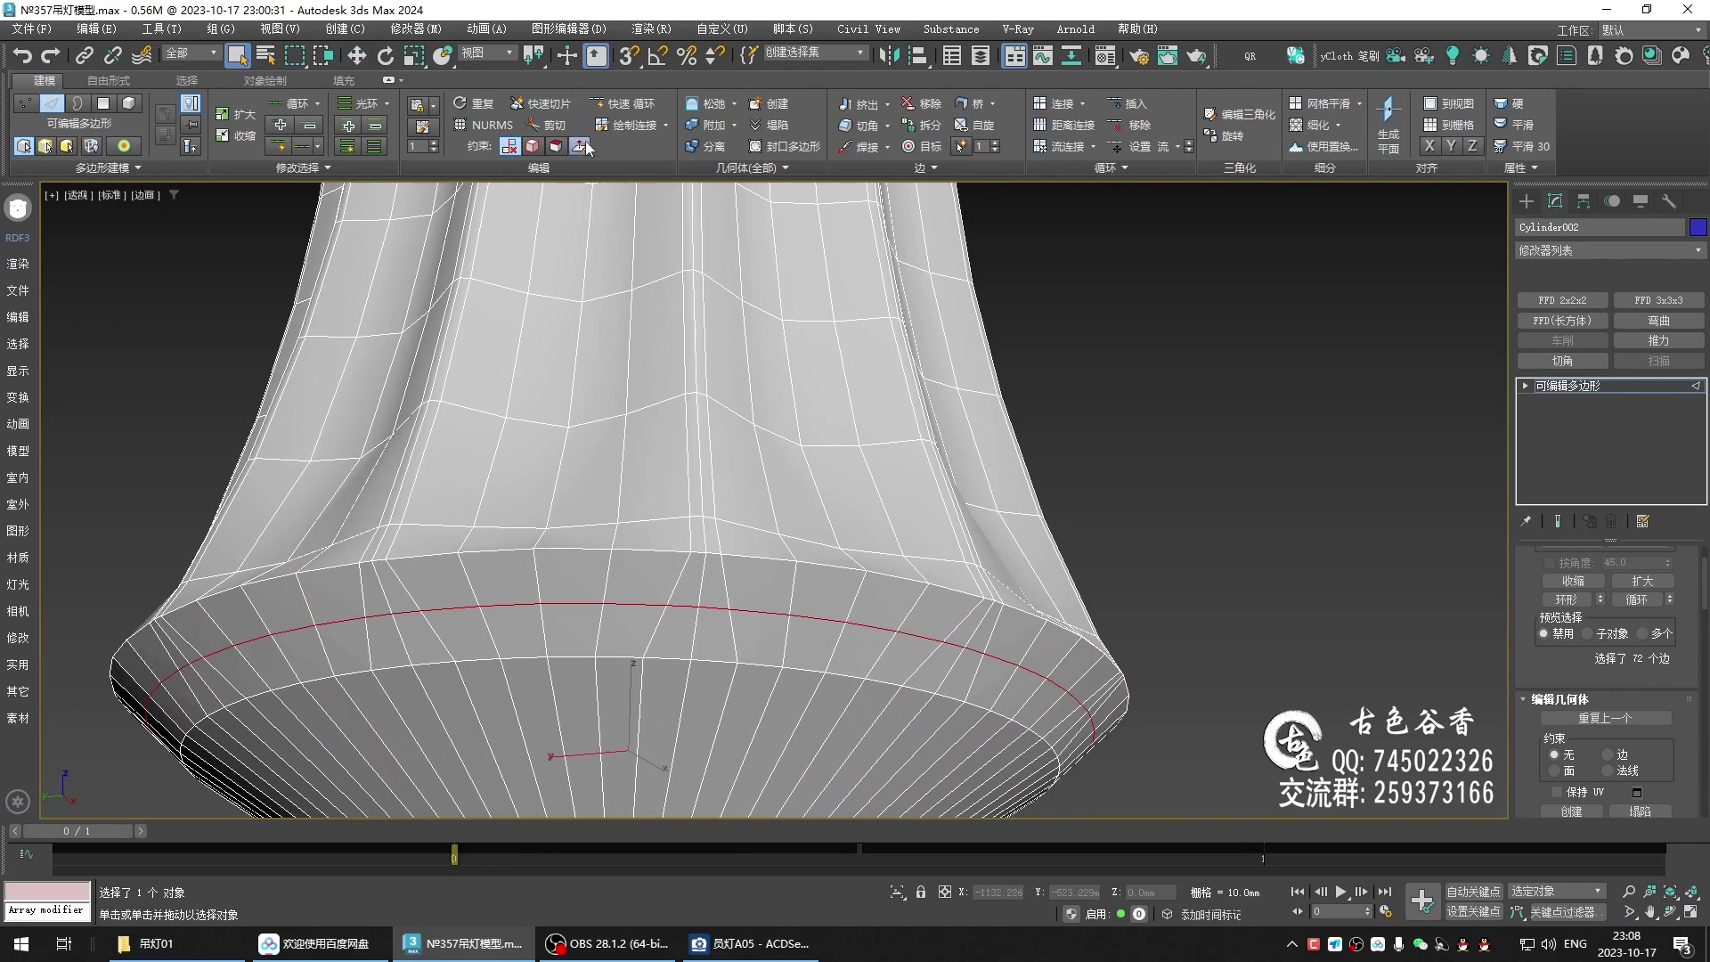
click(579, 146)
middle_drag(628, 699, 625, 664)
key(w)
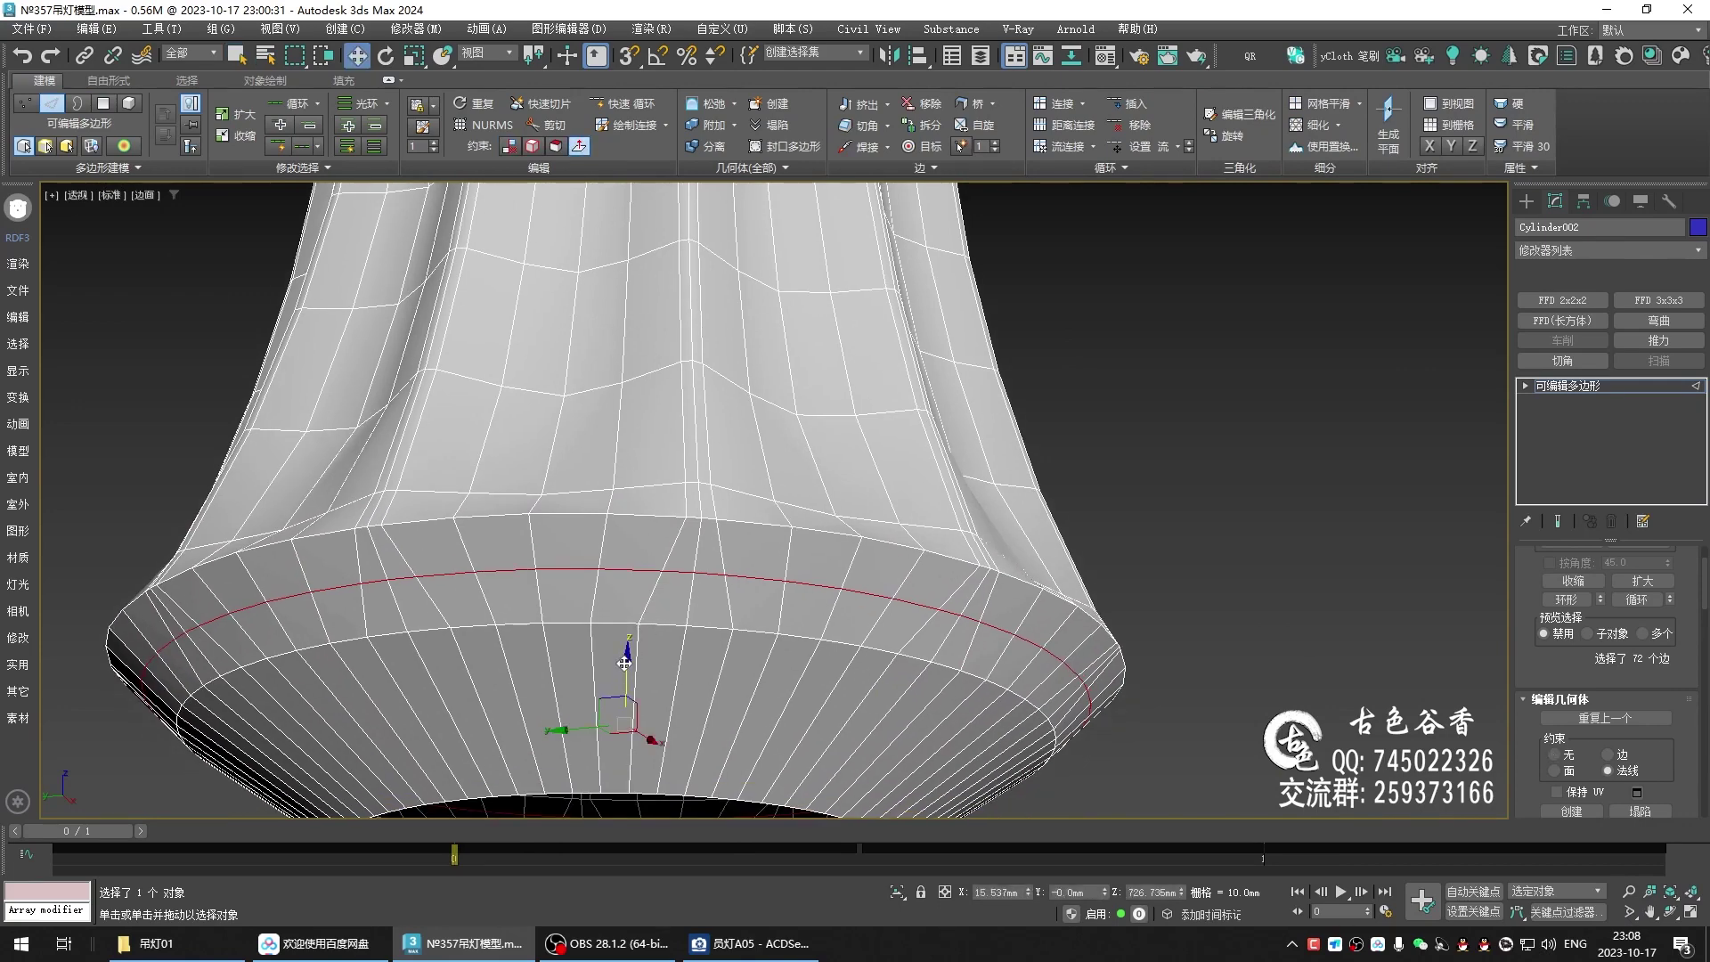
drag(625, 663, 624, 663)
mouse_move(624, 663)
alt+middle_down()
mouse_move(736, 567)
mouse_move(616, 595)
mouse_move(659, 570)
mouse_move(681, 499)
alt+middle_up()
- Check the smoothed band see-through against the reference photo in Front view
key(q)
key(ctrl+BackSpace)
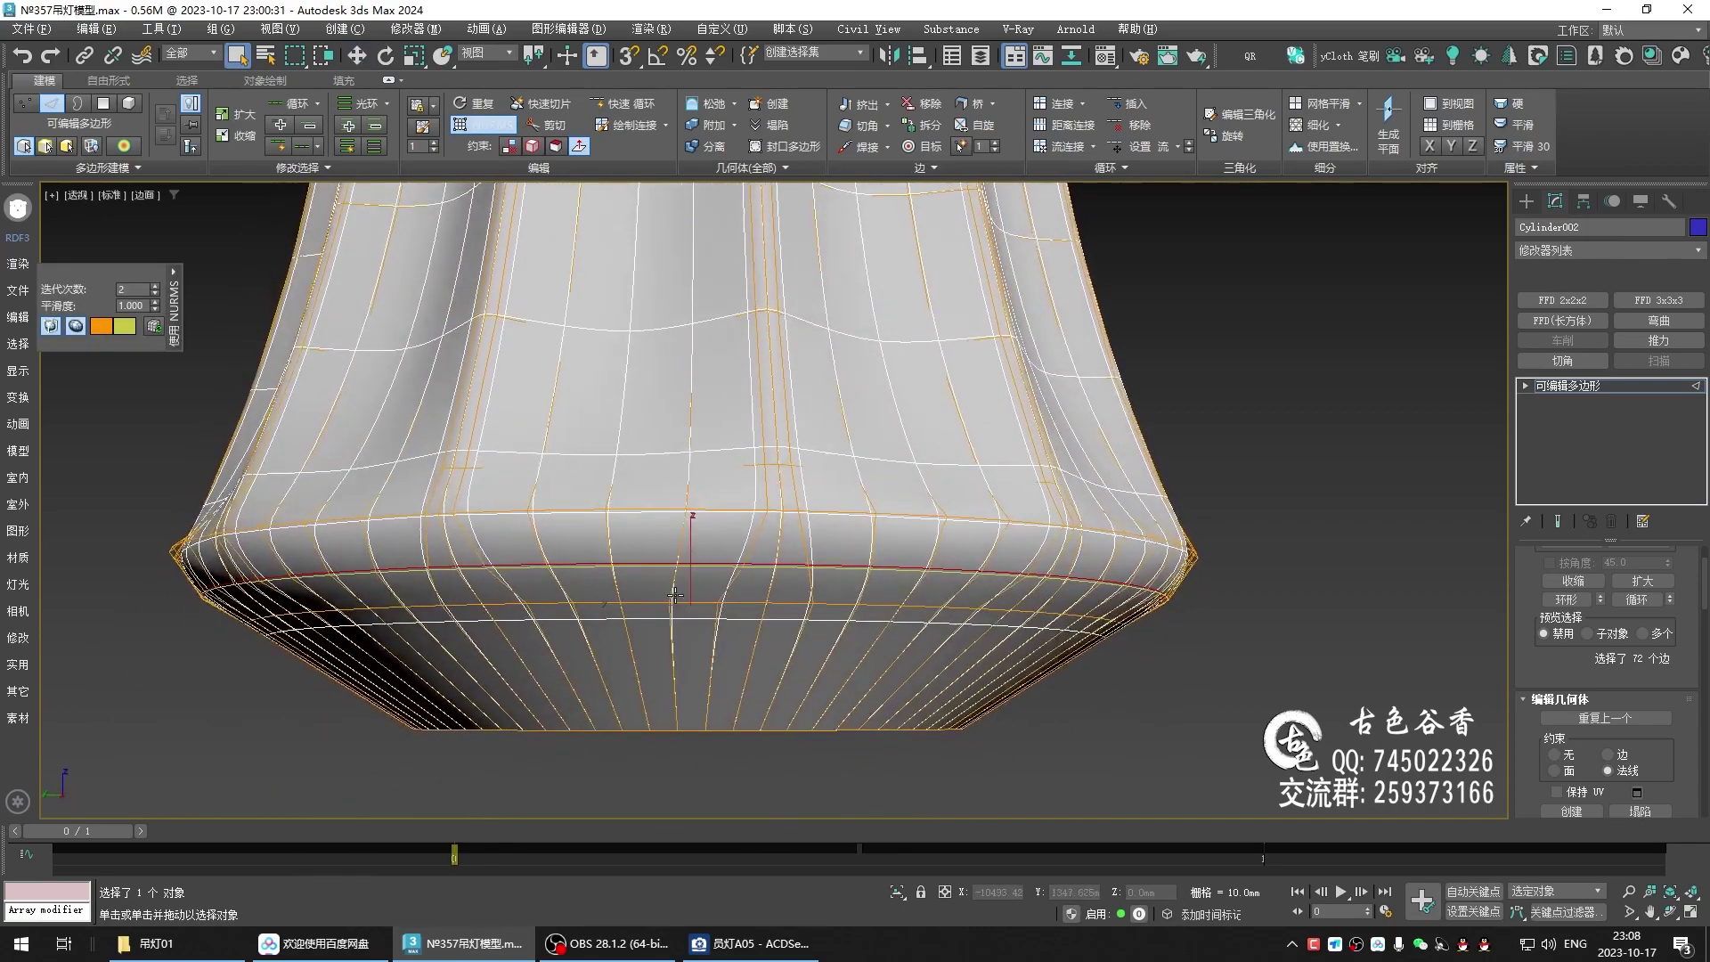
key(f)
key(alt+x)
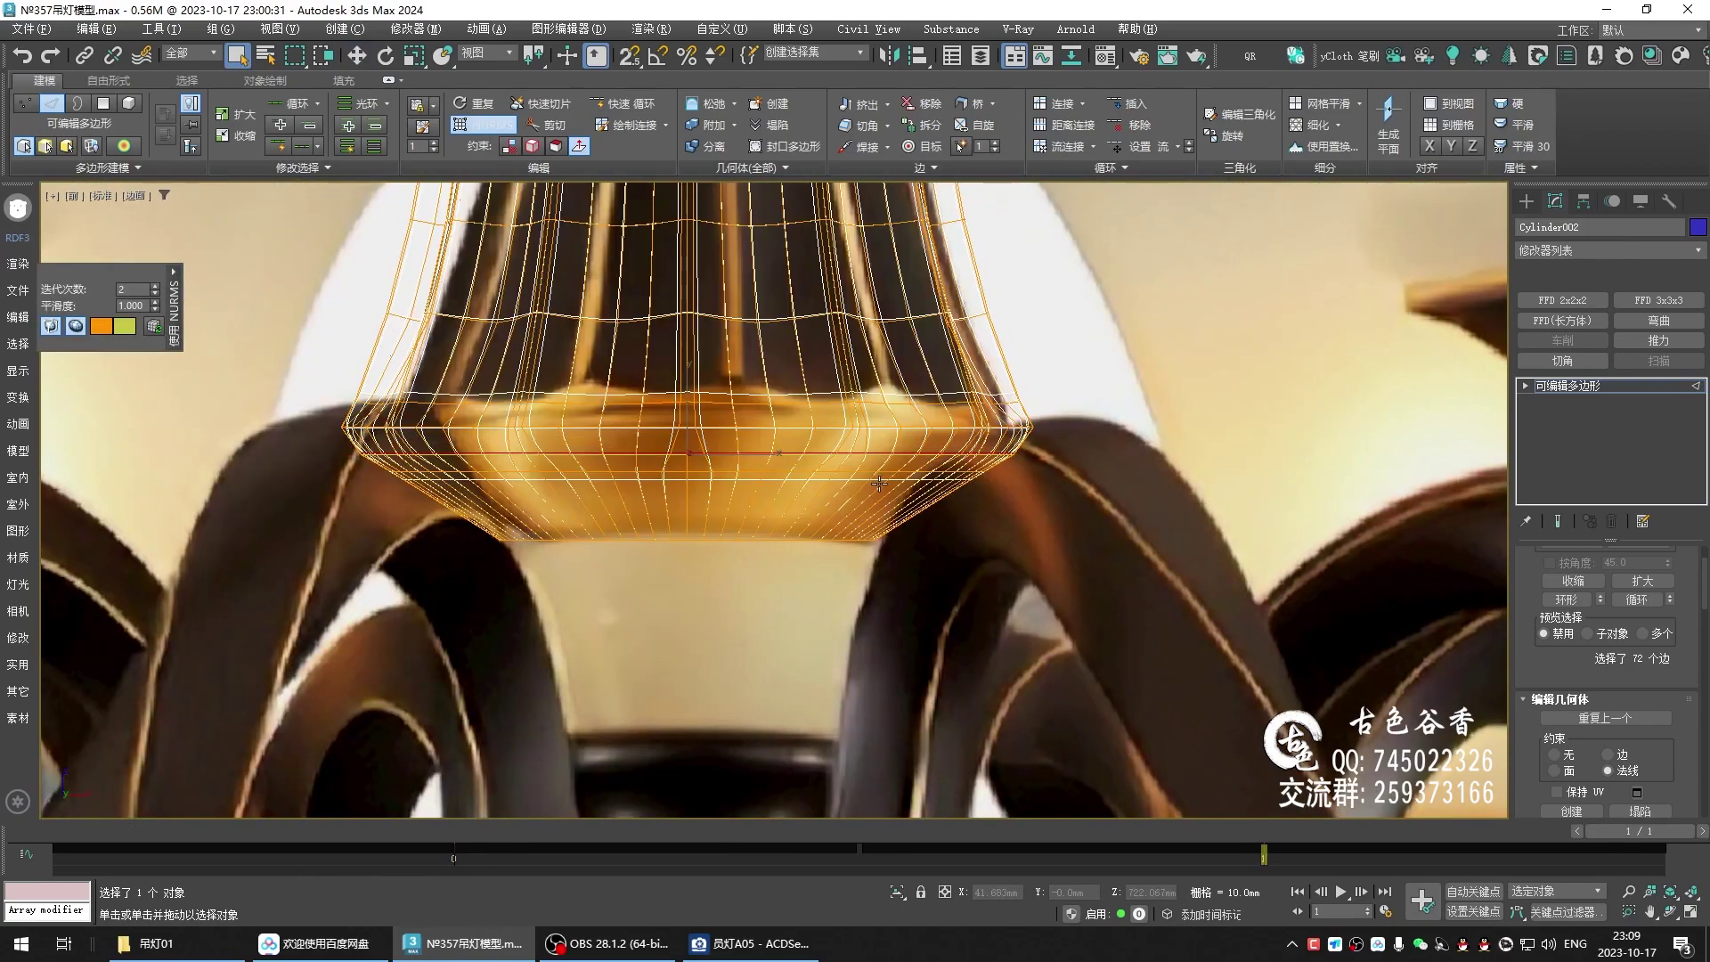
middle_drag(878, 484, 849, 501)
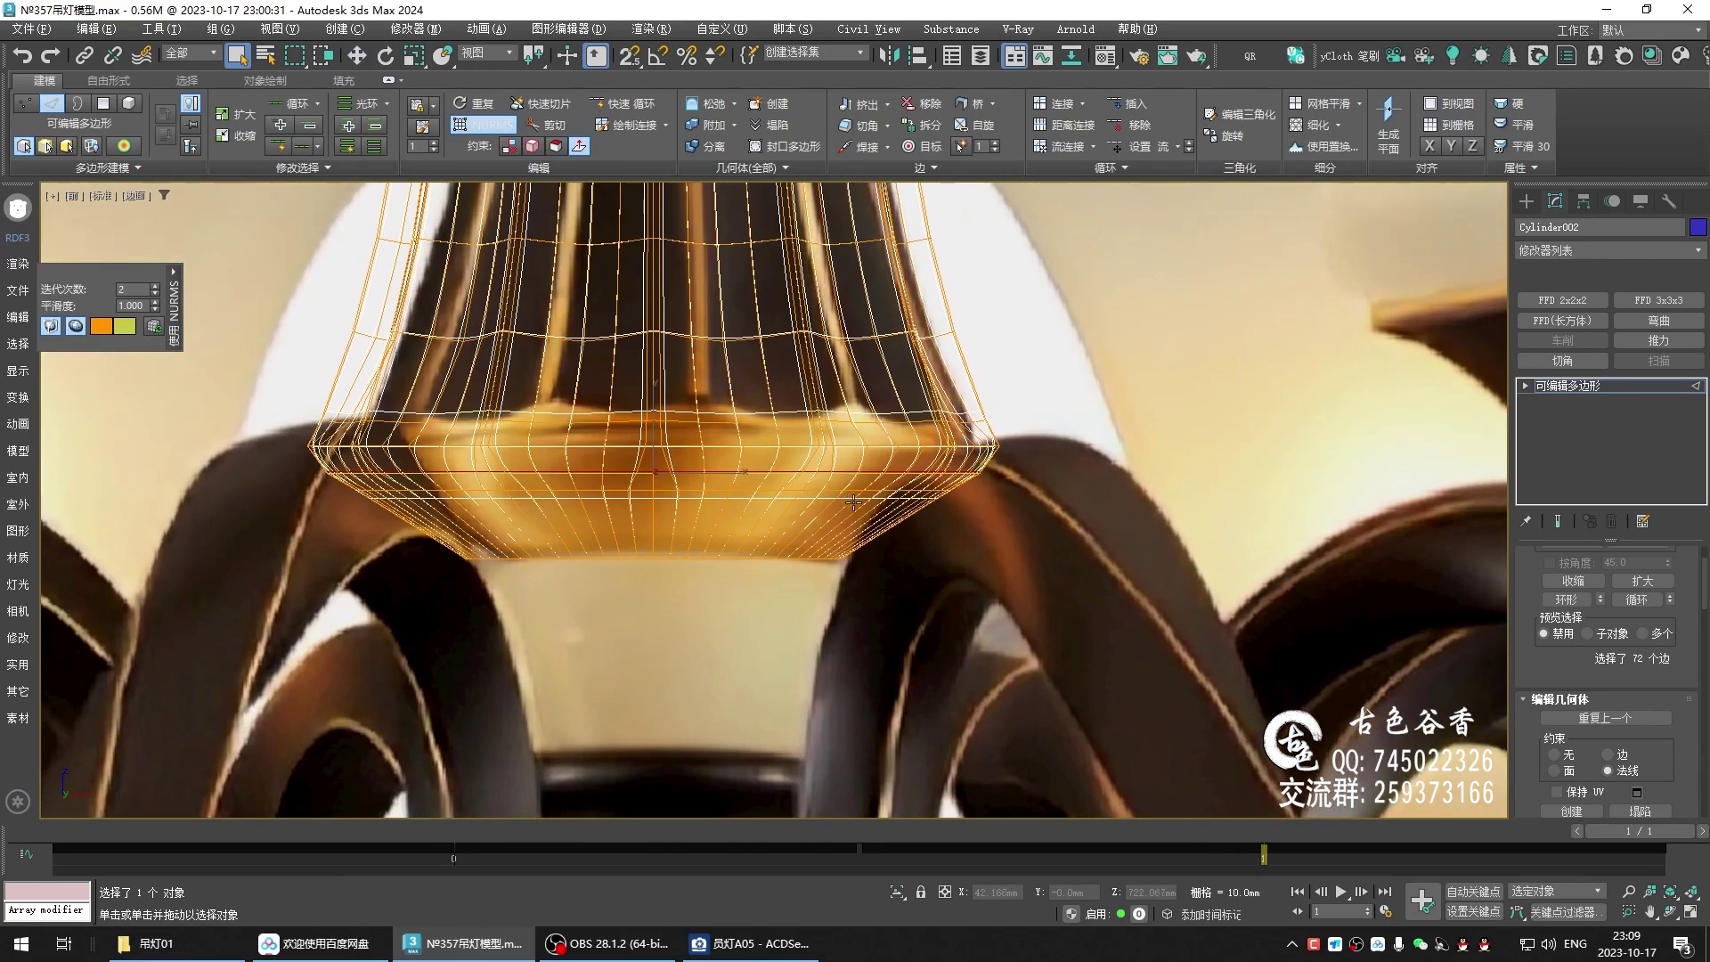
key(p)
key(alt+x)
- Connect another edge loop around the raised band and slide it outward
key(2)
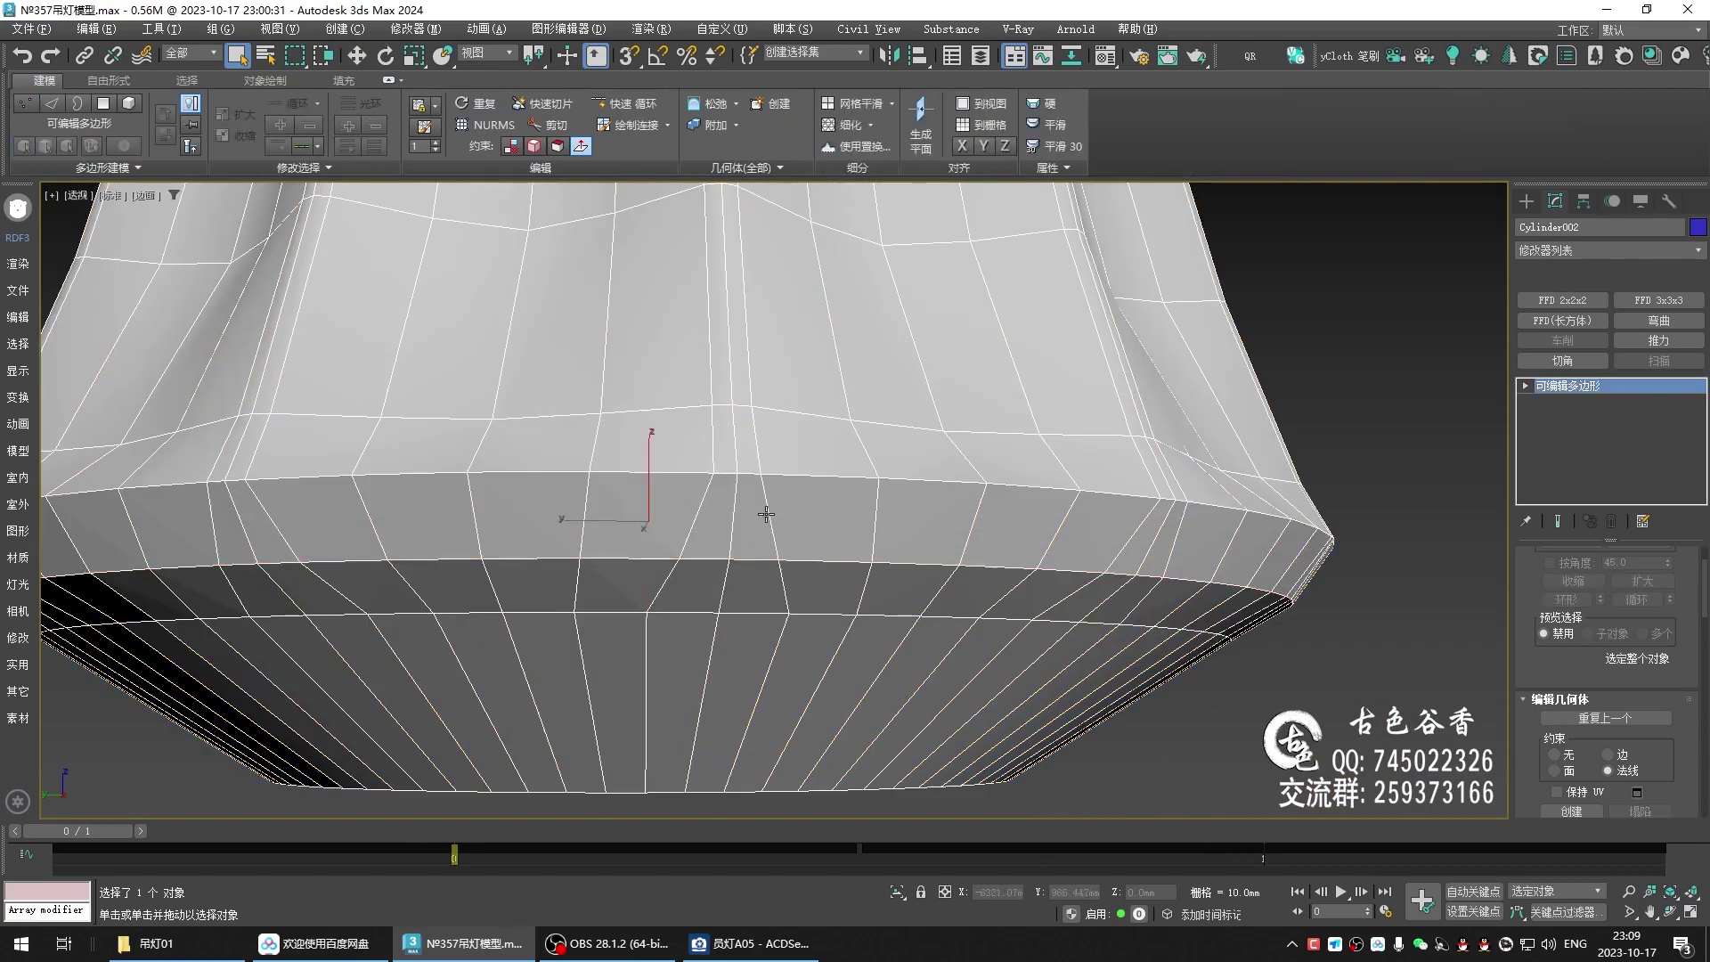
key(2)
click(768, 516)
key(alt+r)
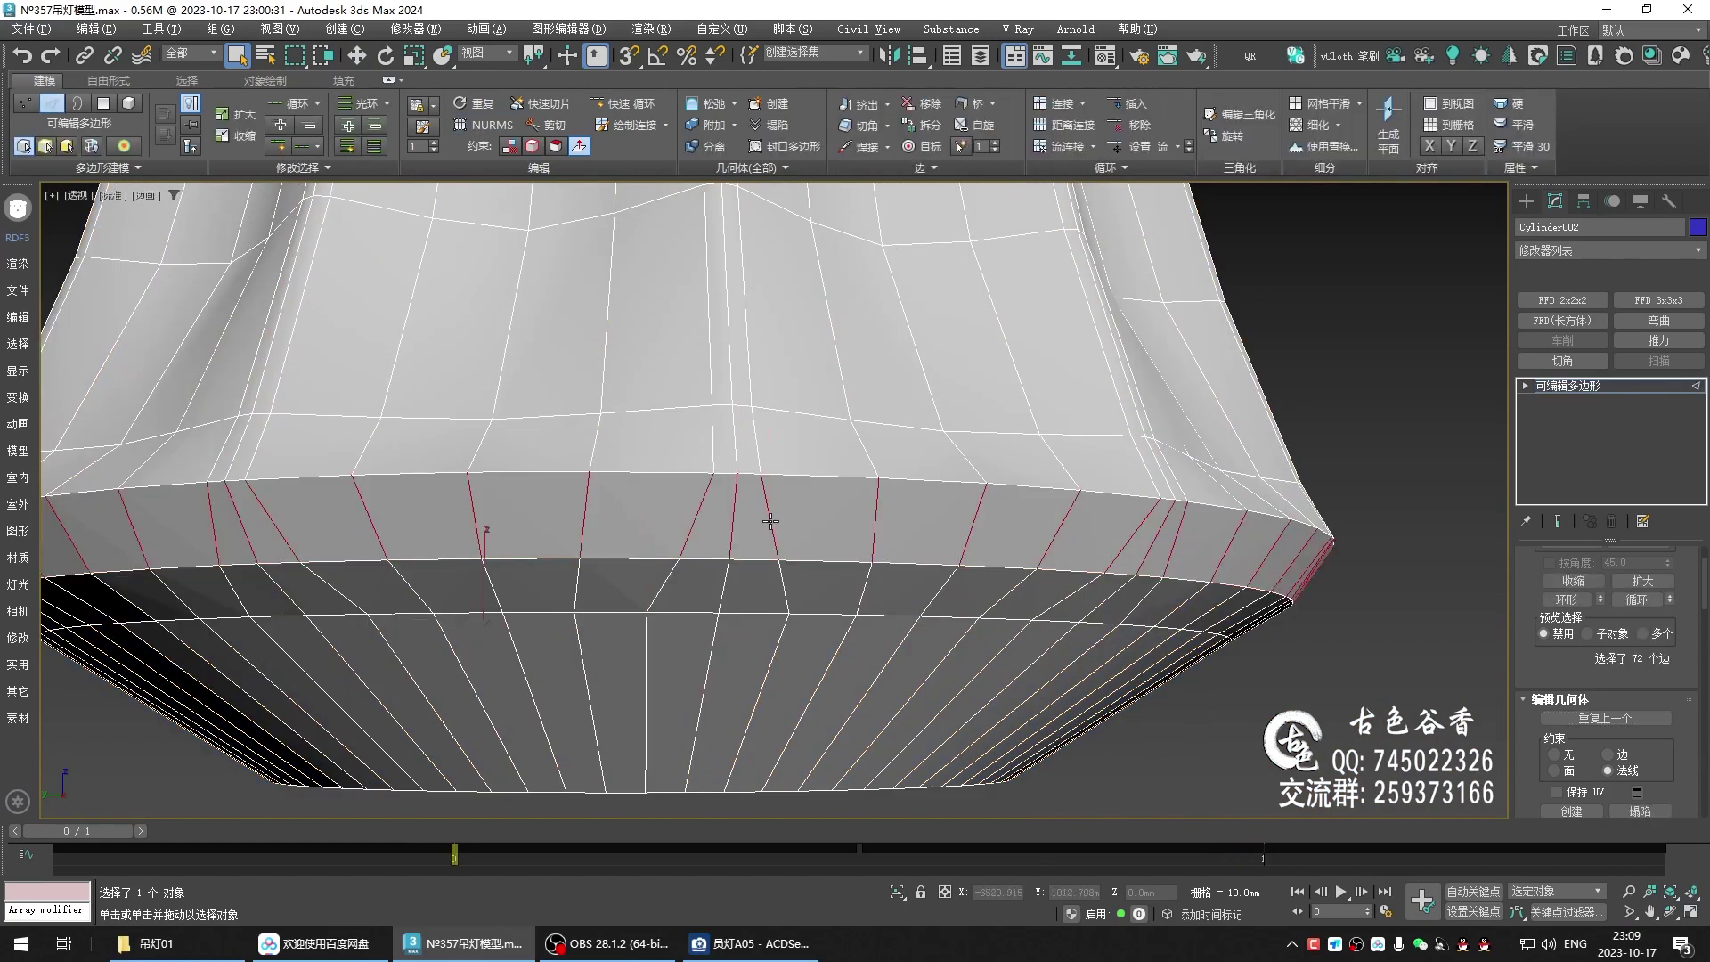
key(ctrl+shift+e)
drag(769, 525, 769, 529)
scroll(769, 538, up, 2)
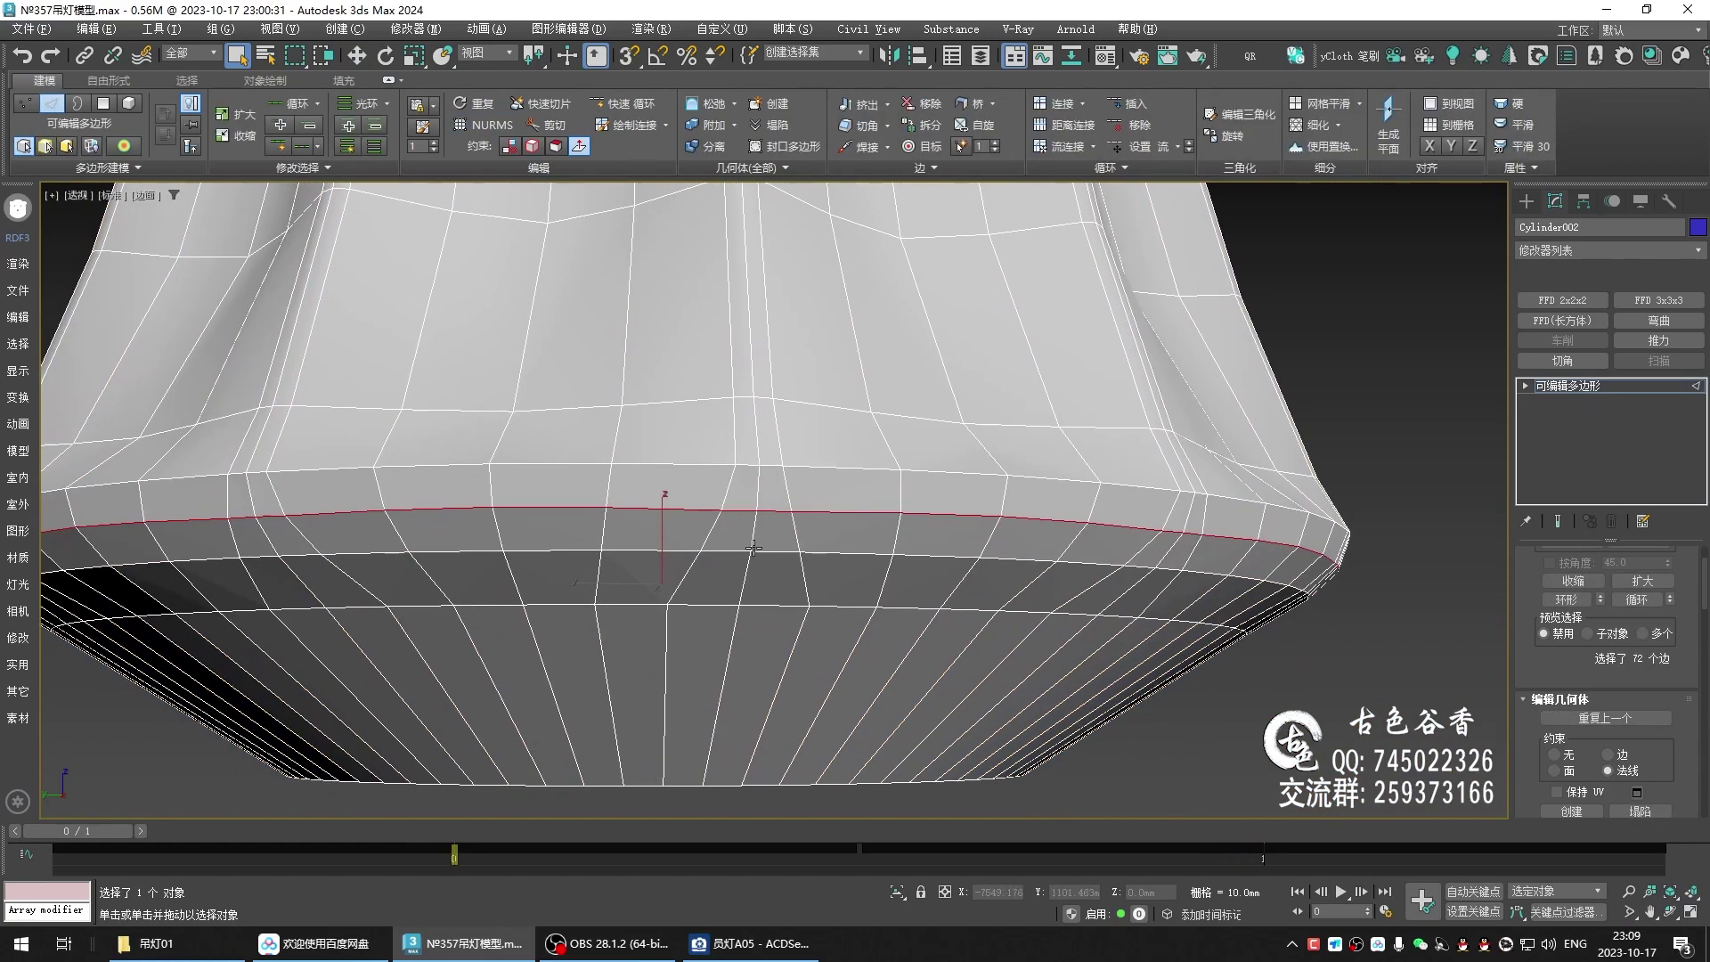
- Select several band edges and the edges around a lower face
click(748, 518)
click(722, 444)
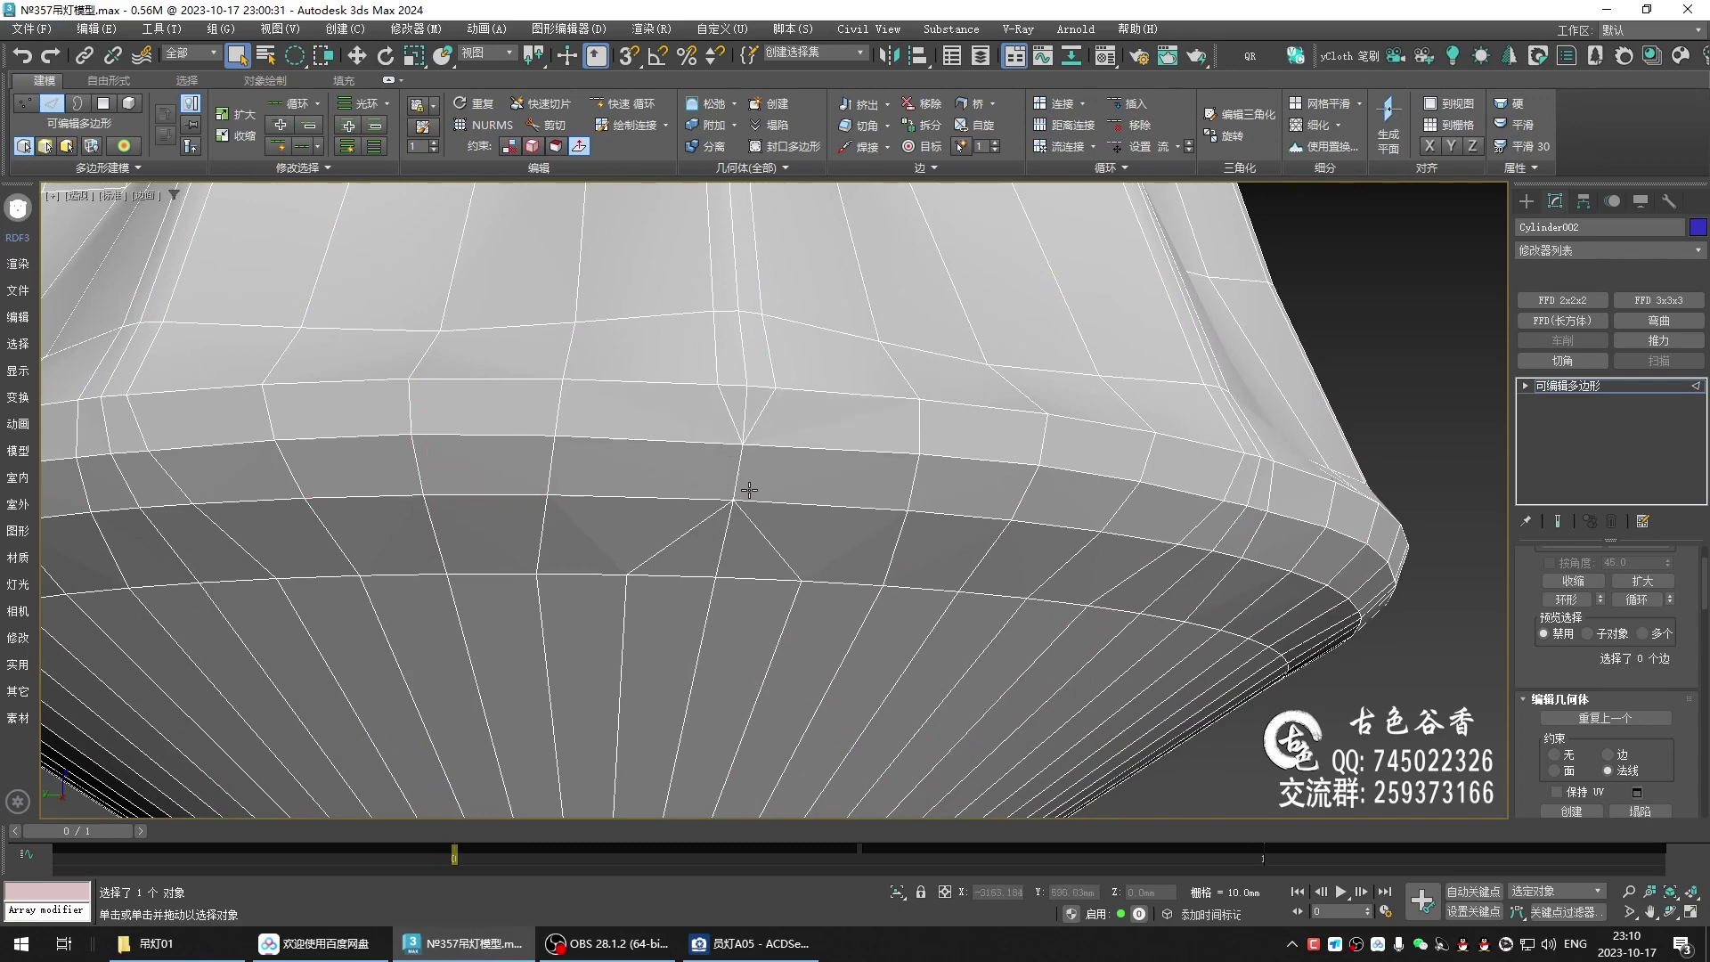
click(766, 540)
ctrl+click(757, 694)
ctrl+click(619, 695)
ctrl+click(715, 519)
scroll(712, 535, down, 2)
scroll(693, 582, down, 2)
alt+middle_drag(647, 513, 696, 399)
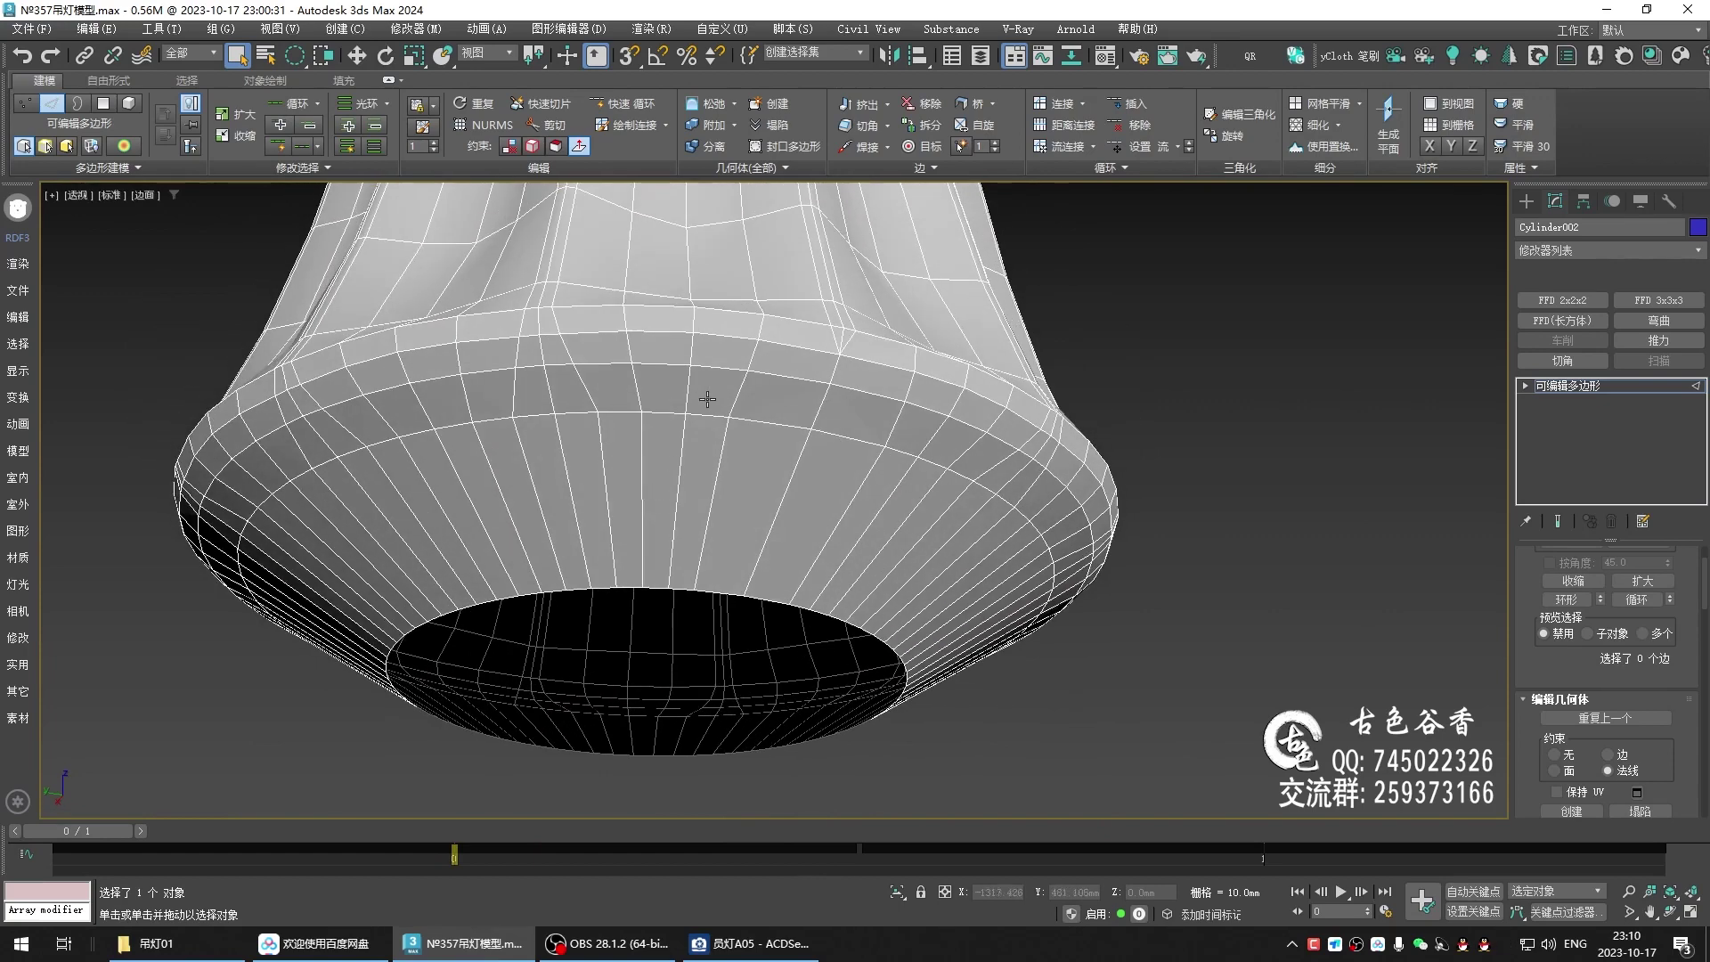
scroll(707, 399, up, 2)
- Try cutting new edges from a band vertex, then undo the cut
click(699, 421)
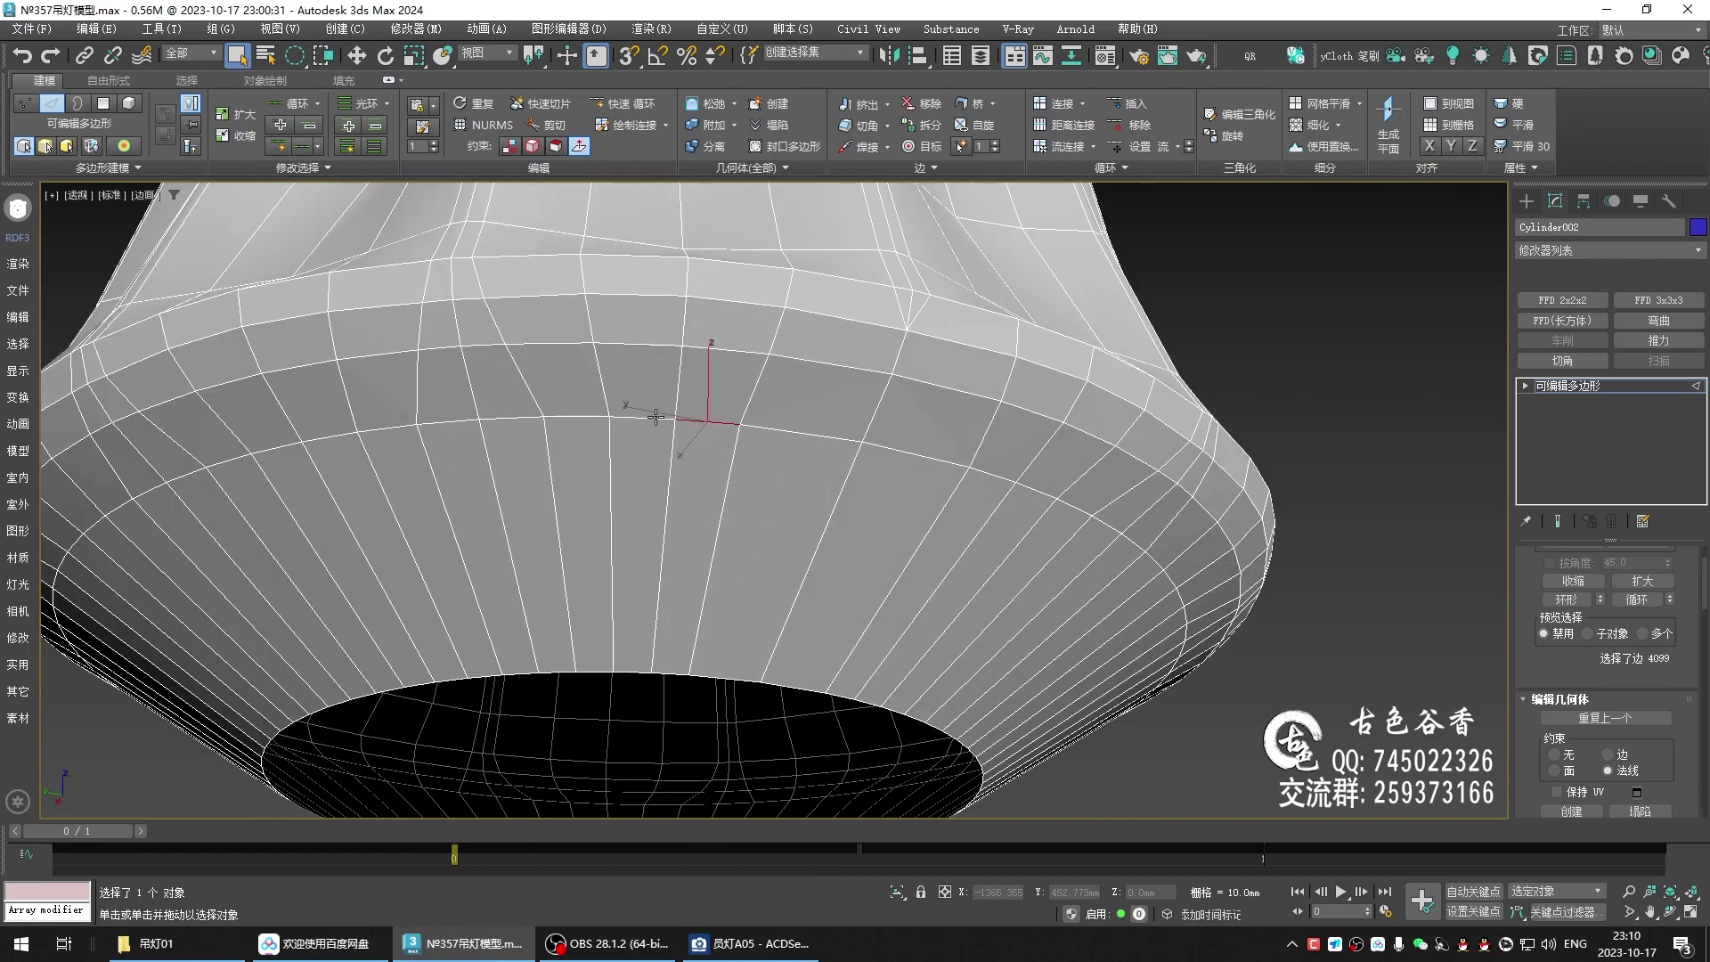
ctrl+click(655, 417)
alt+middle_drag(683, 412, 666, 419)
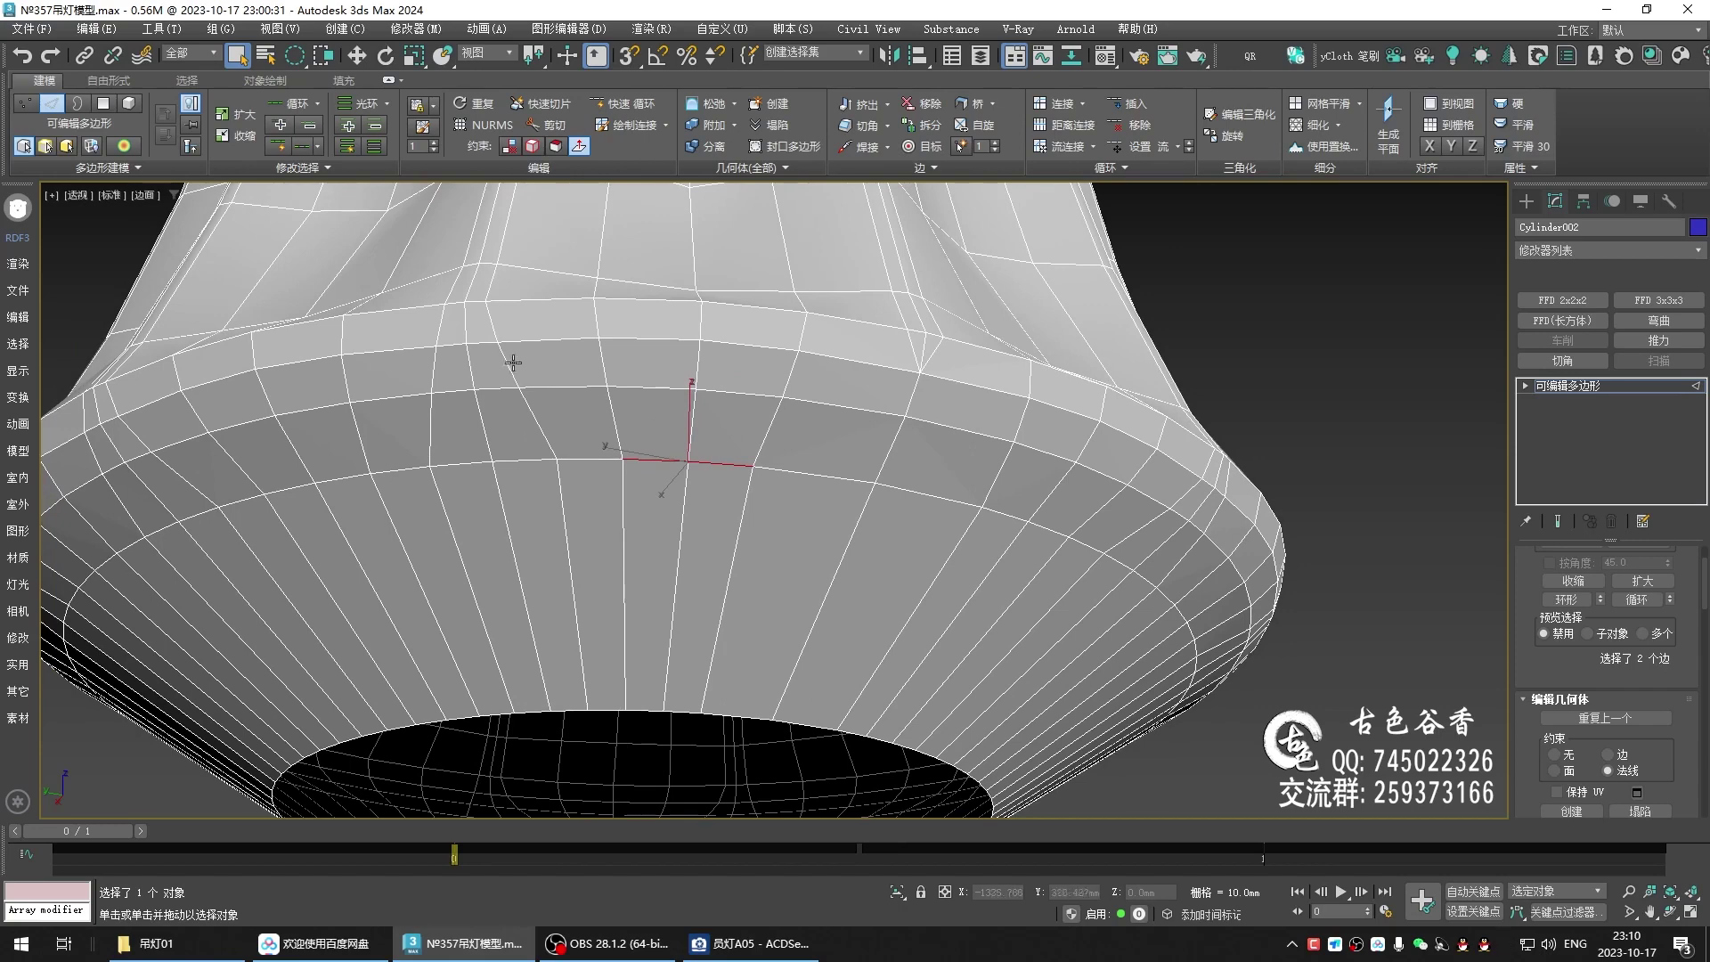
key(alt+c)
click(469, 344)
key(ctrl+z)
key(ctrl+z)
key(ctrl+z)
key(ctrl+z)
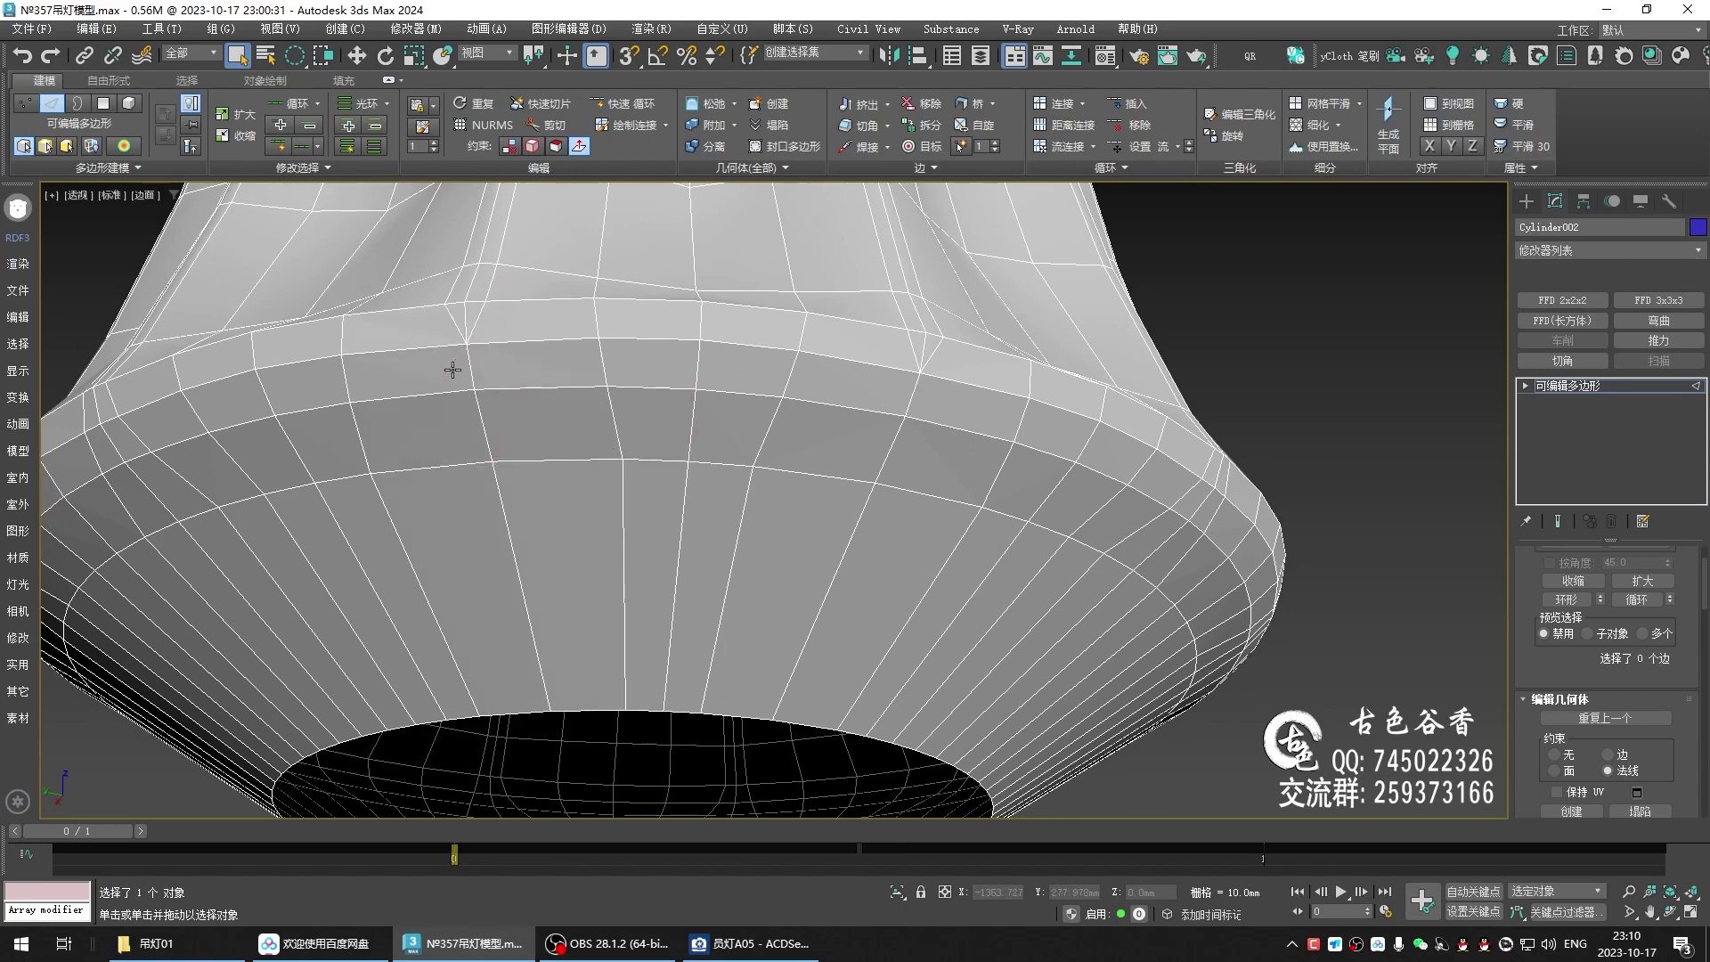
drag(624, 666, 656, 714)
key(Escape)
click(688, 462)
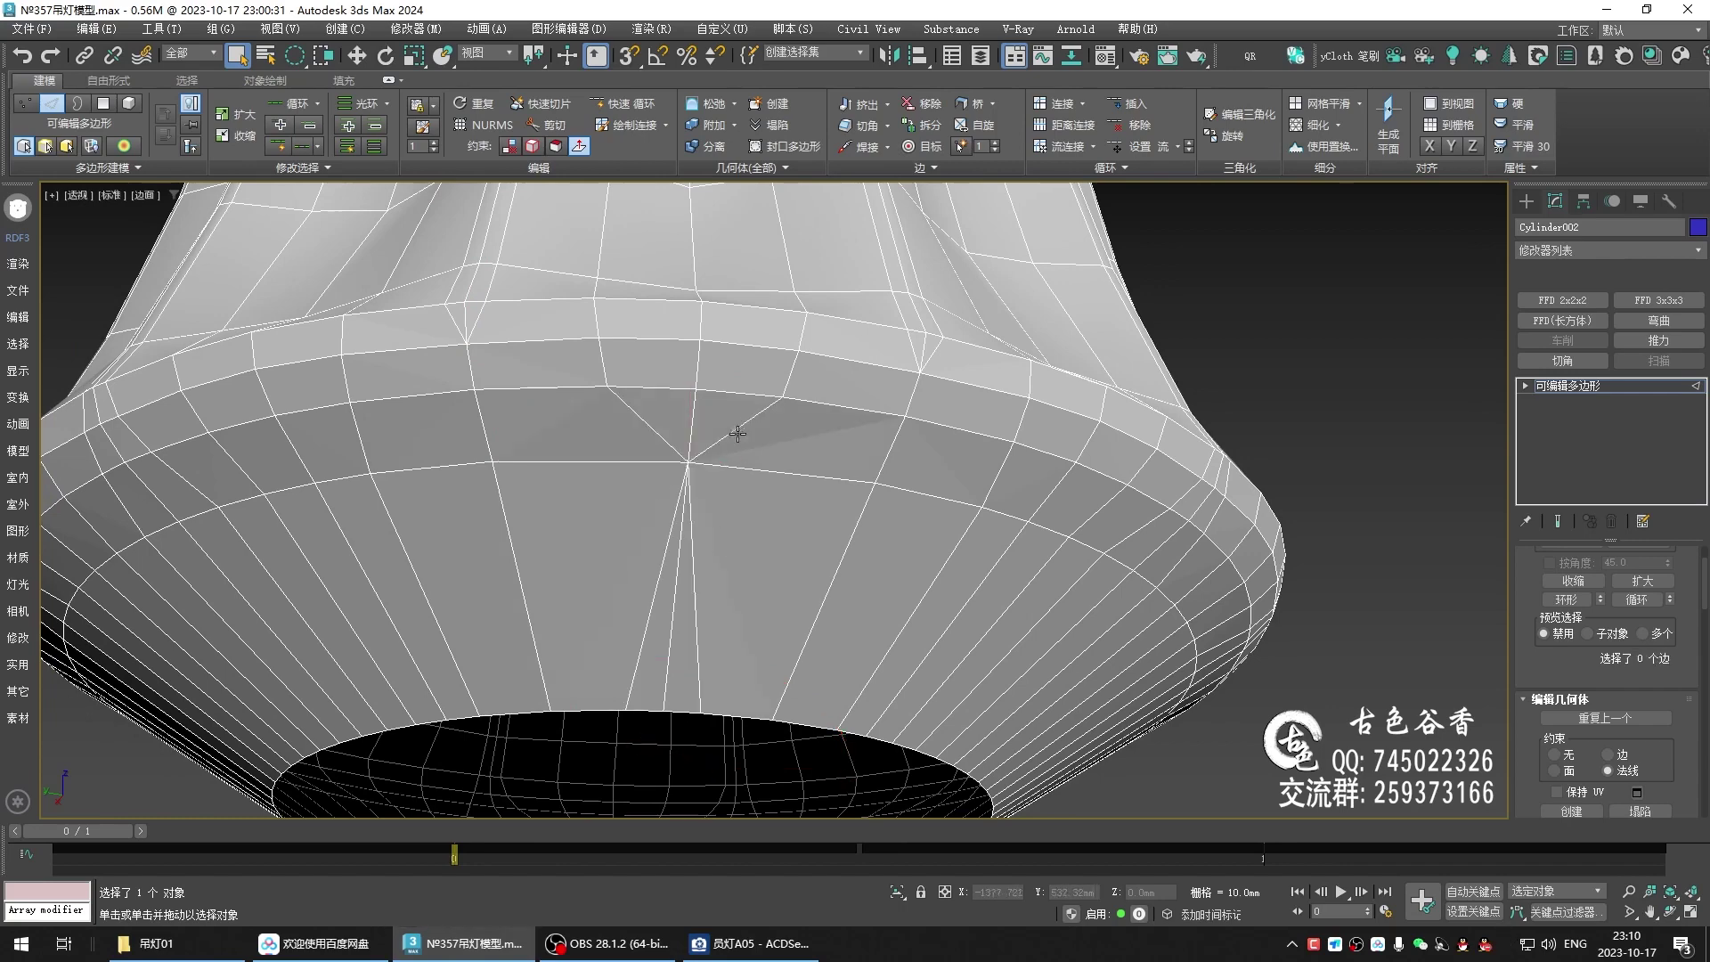
- Remove an unwanted band edge and check the mesh in the smoothed preview
click(691, 513)
key(BackSpace)
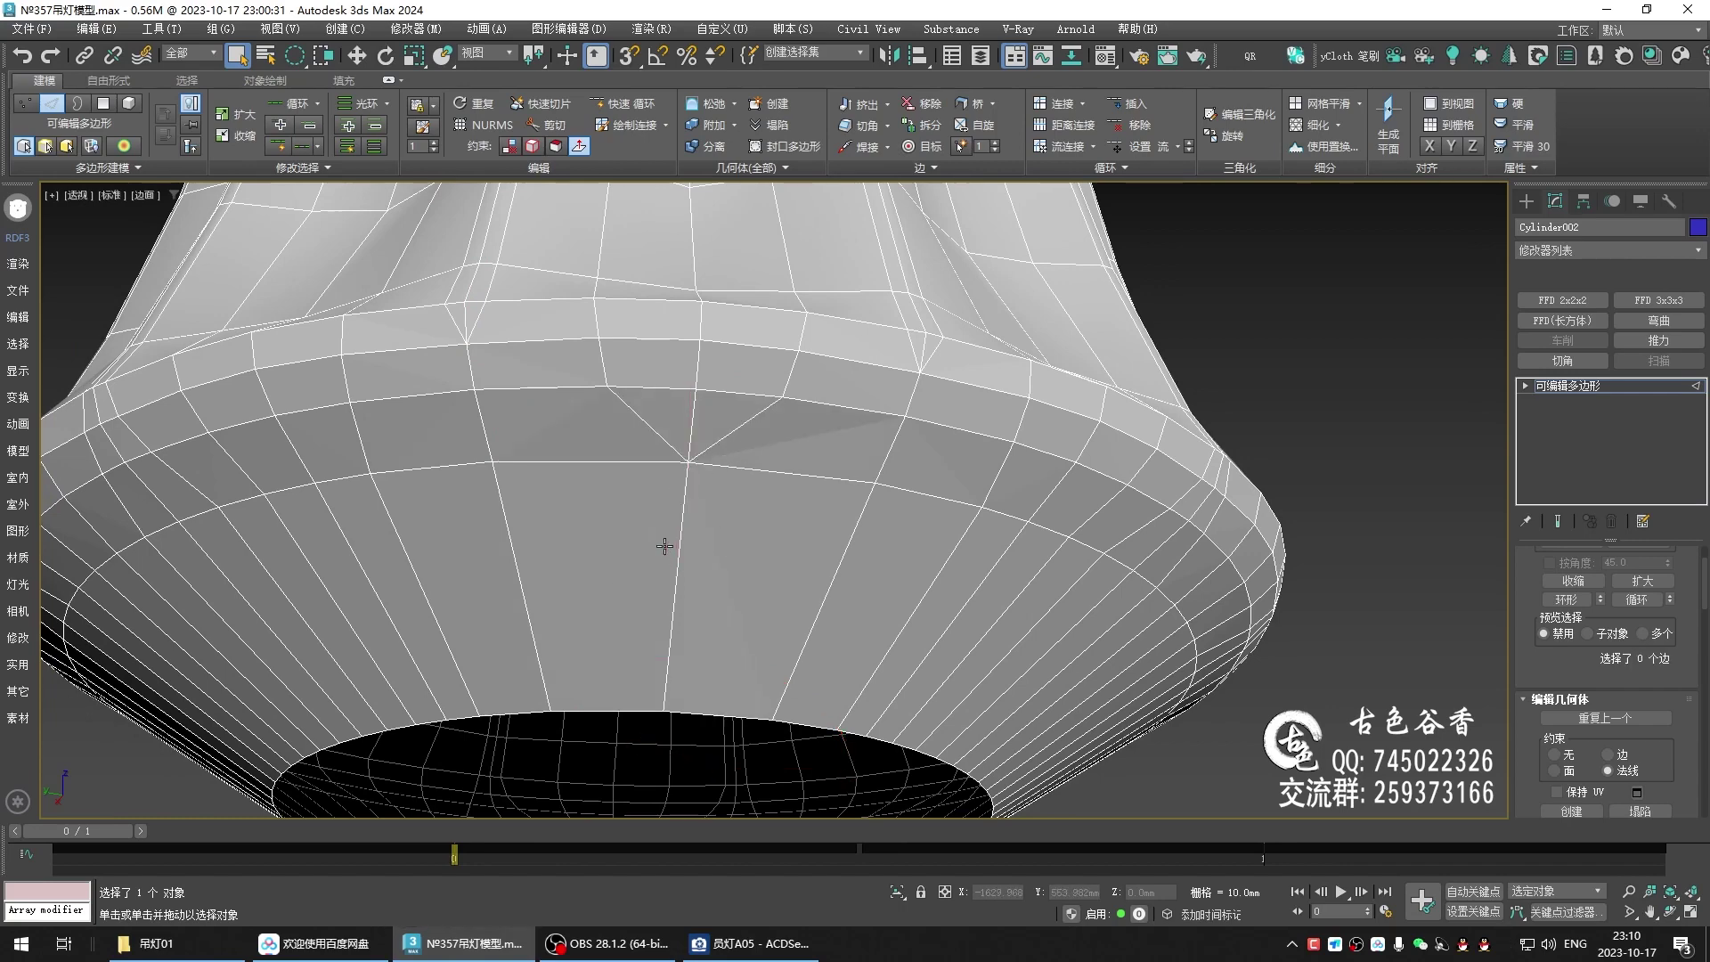
key(ctrl+q)
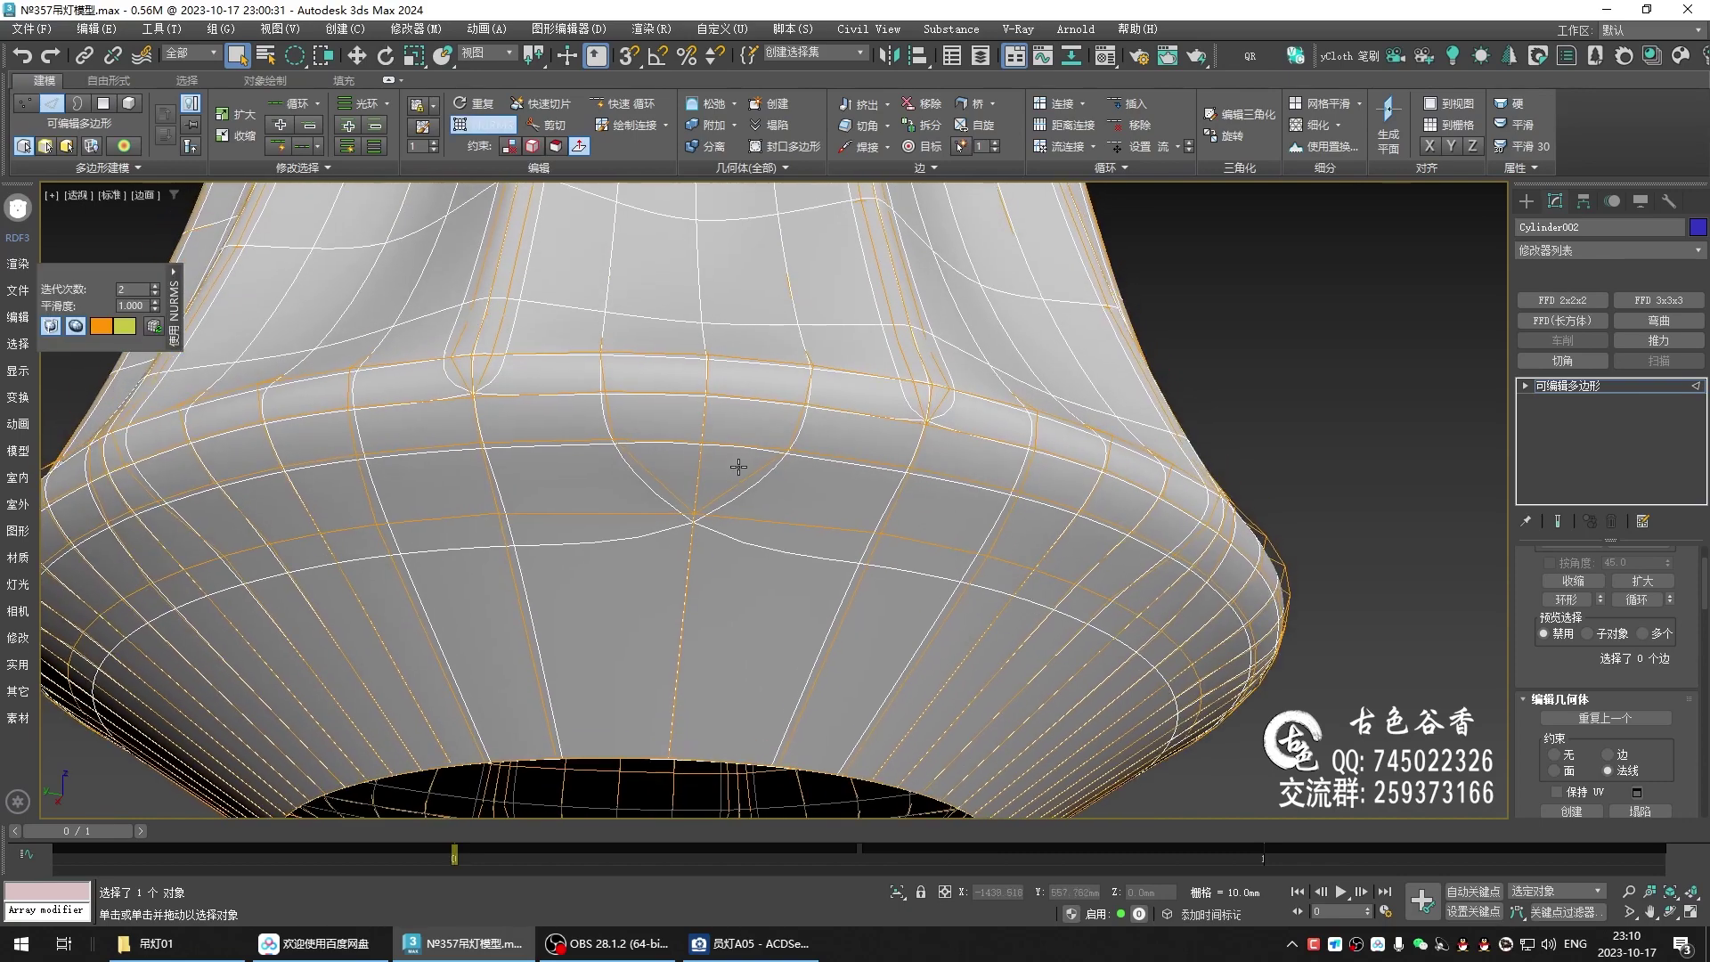
key(ctrl+q)
scroll(558, 534, down, 2)
click(484, 518)
scroll(485, 518, up, 1)
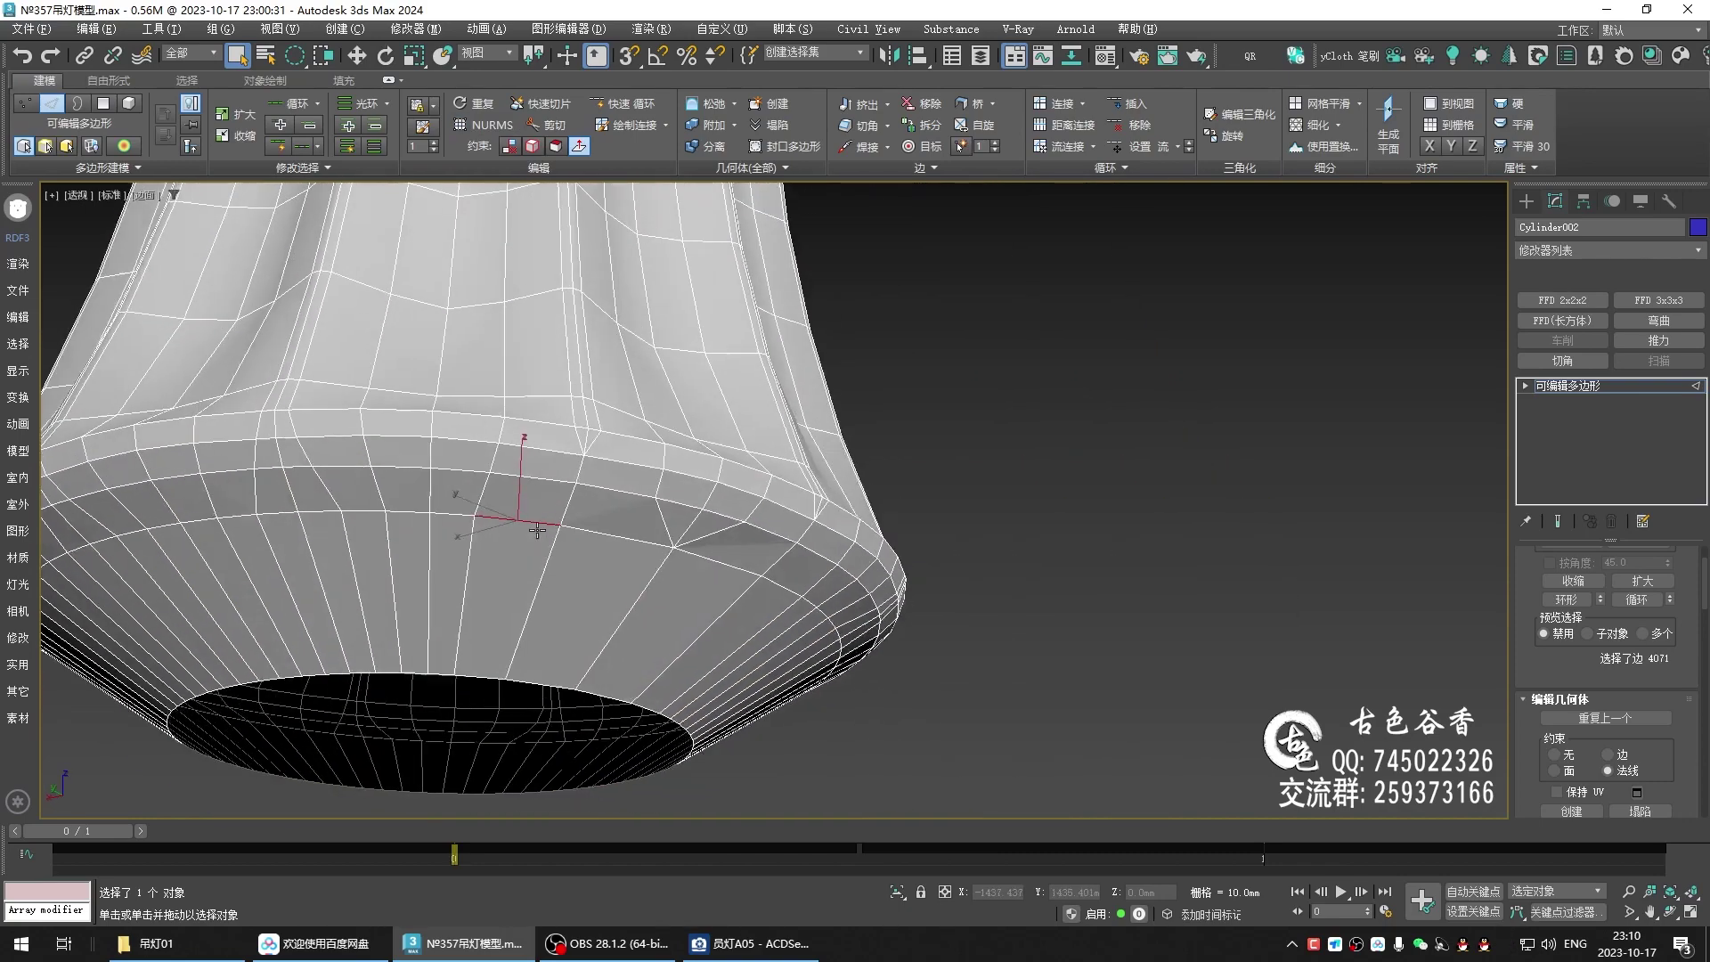
scroll(454, 479, up, 1)
click(399, 530)
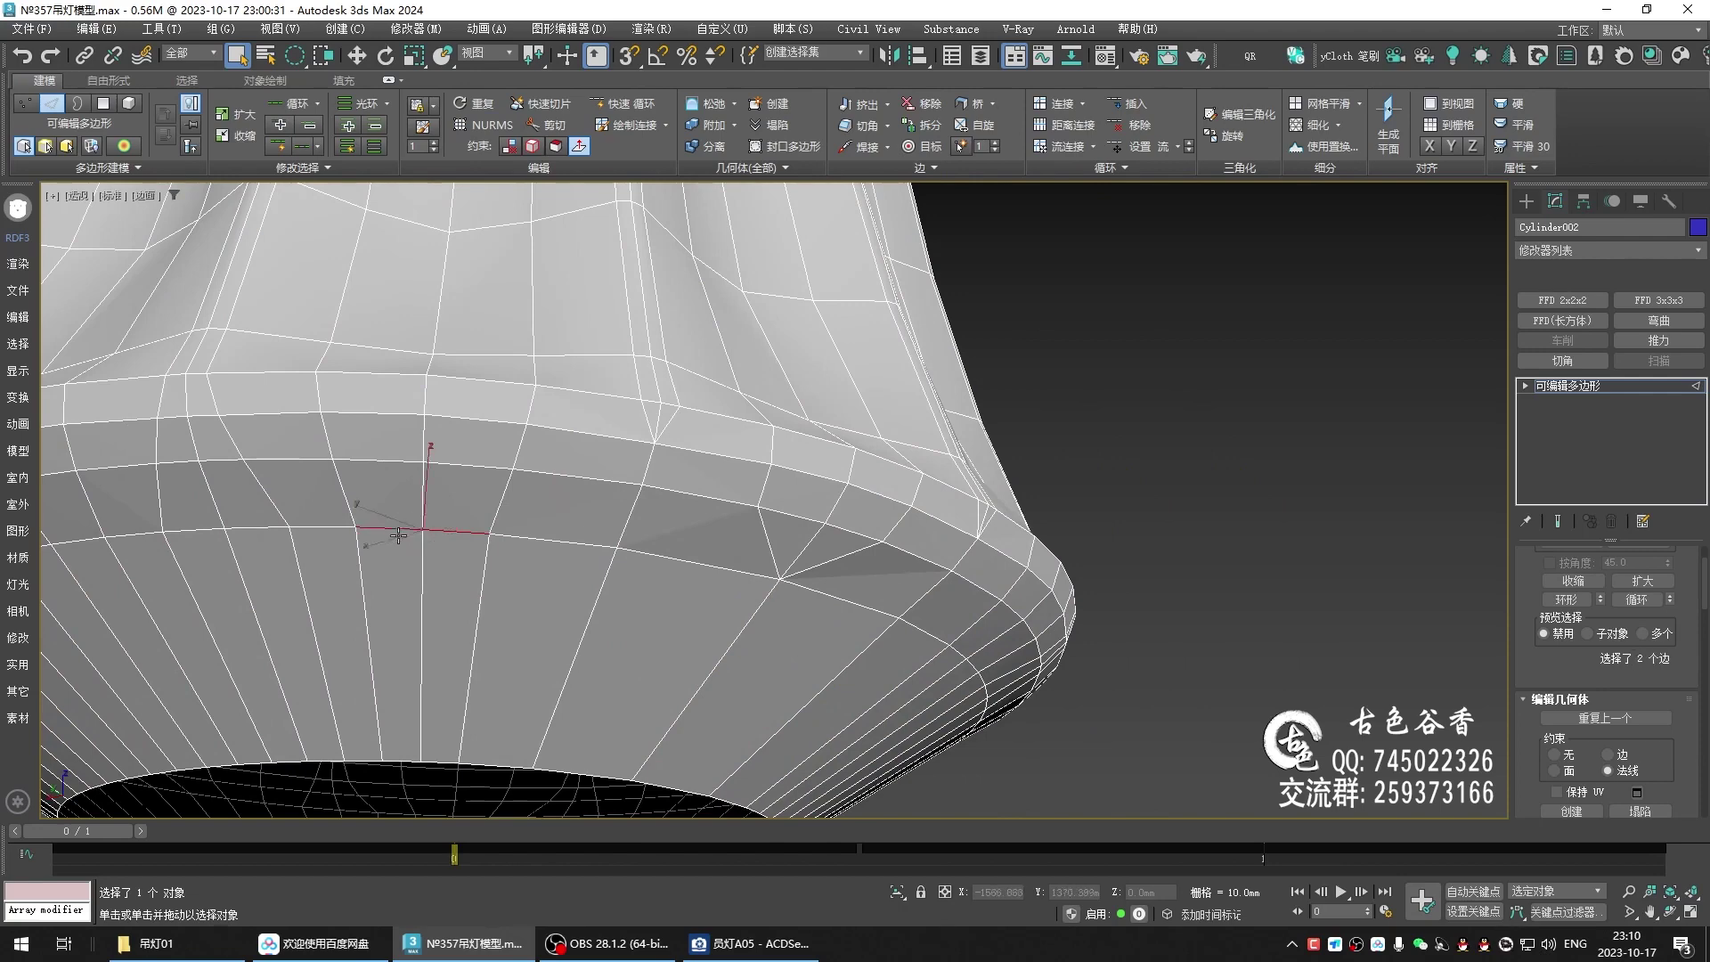
scroll(636, 554, down, 2)
click(830, 556)
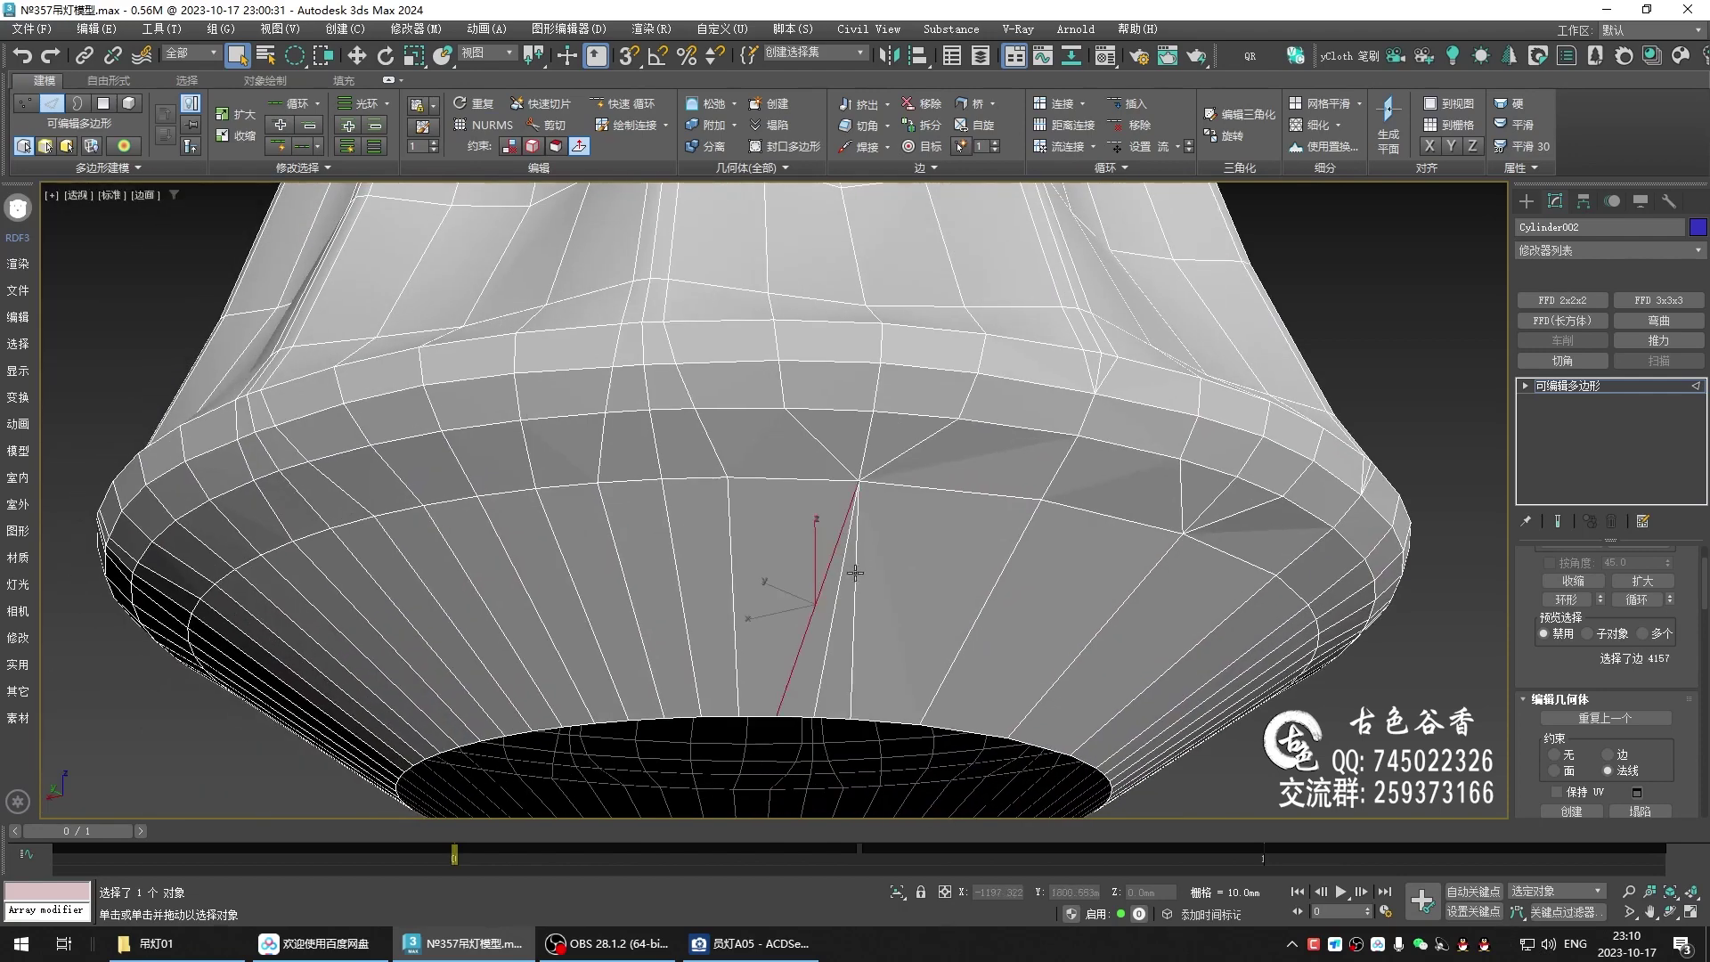
click(844, 573)
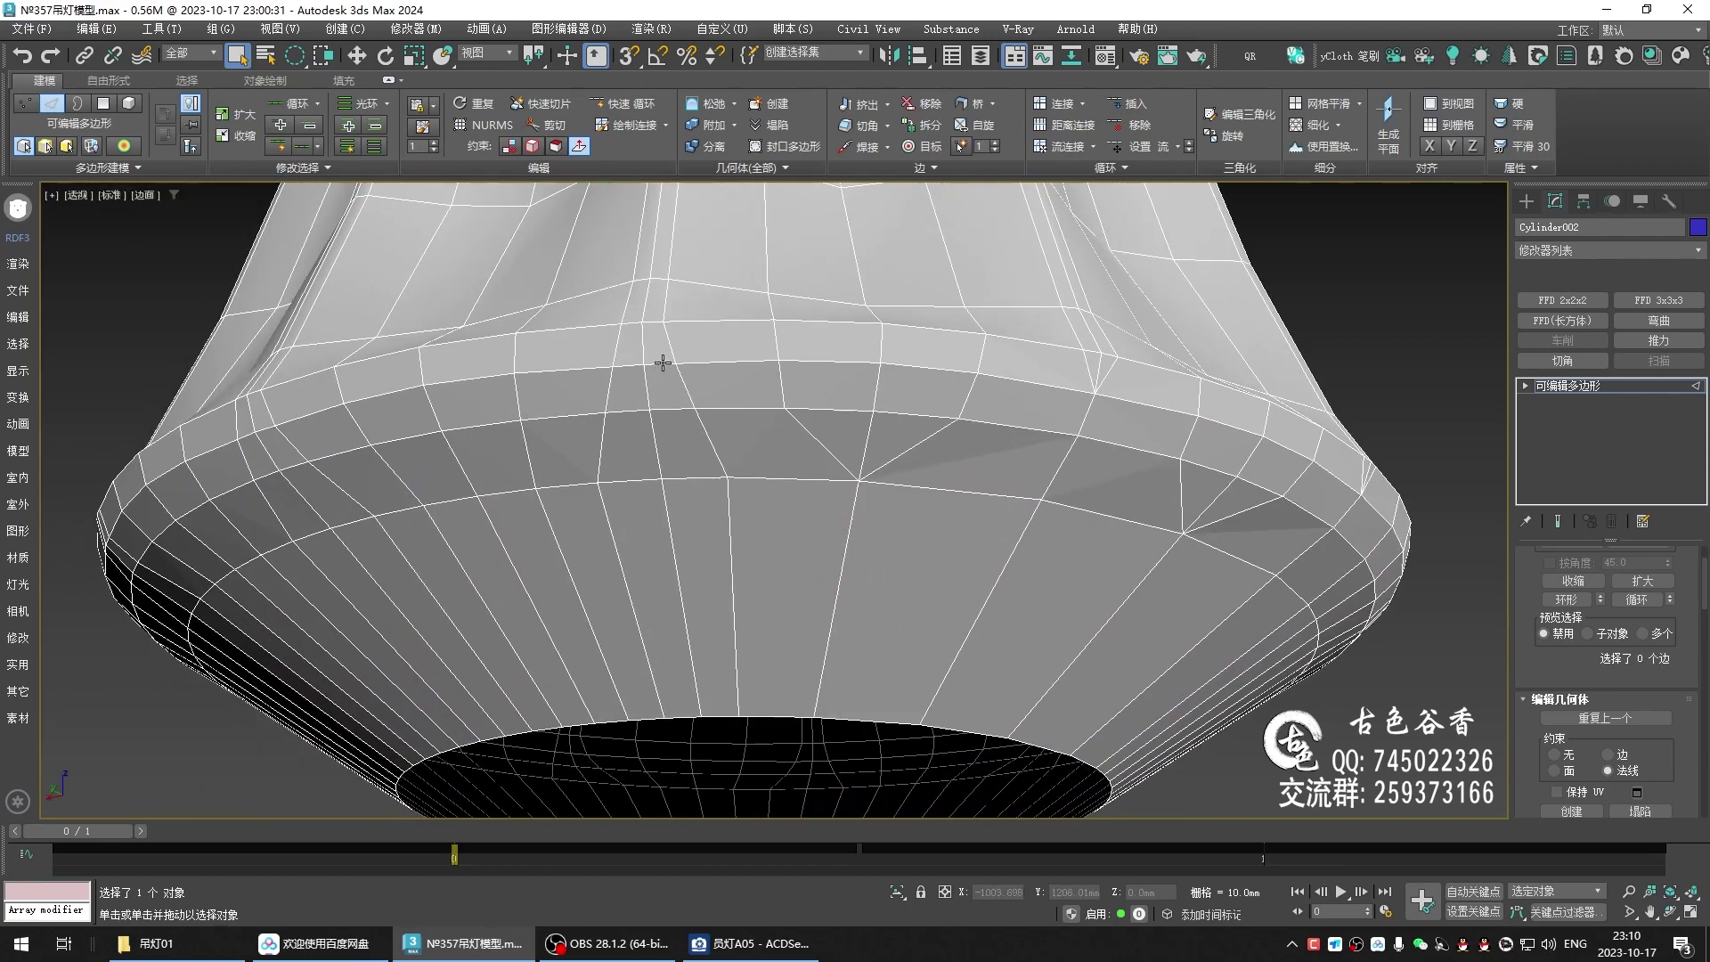
- Remove three stray edges below the ring and the narrow V-shaped edges
click(648, 328)
click(671, 385)
ctrl+click(631, 390)
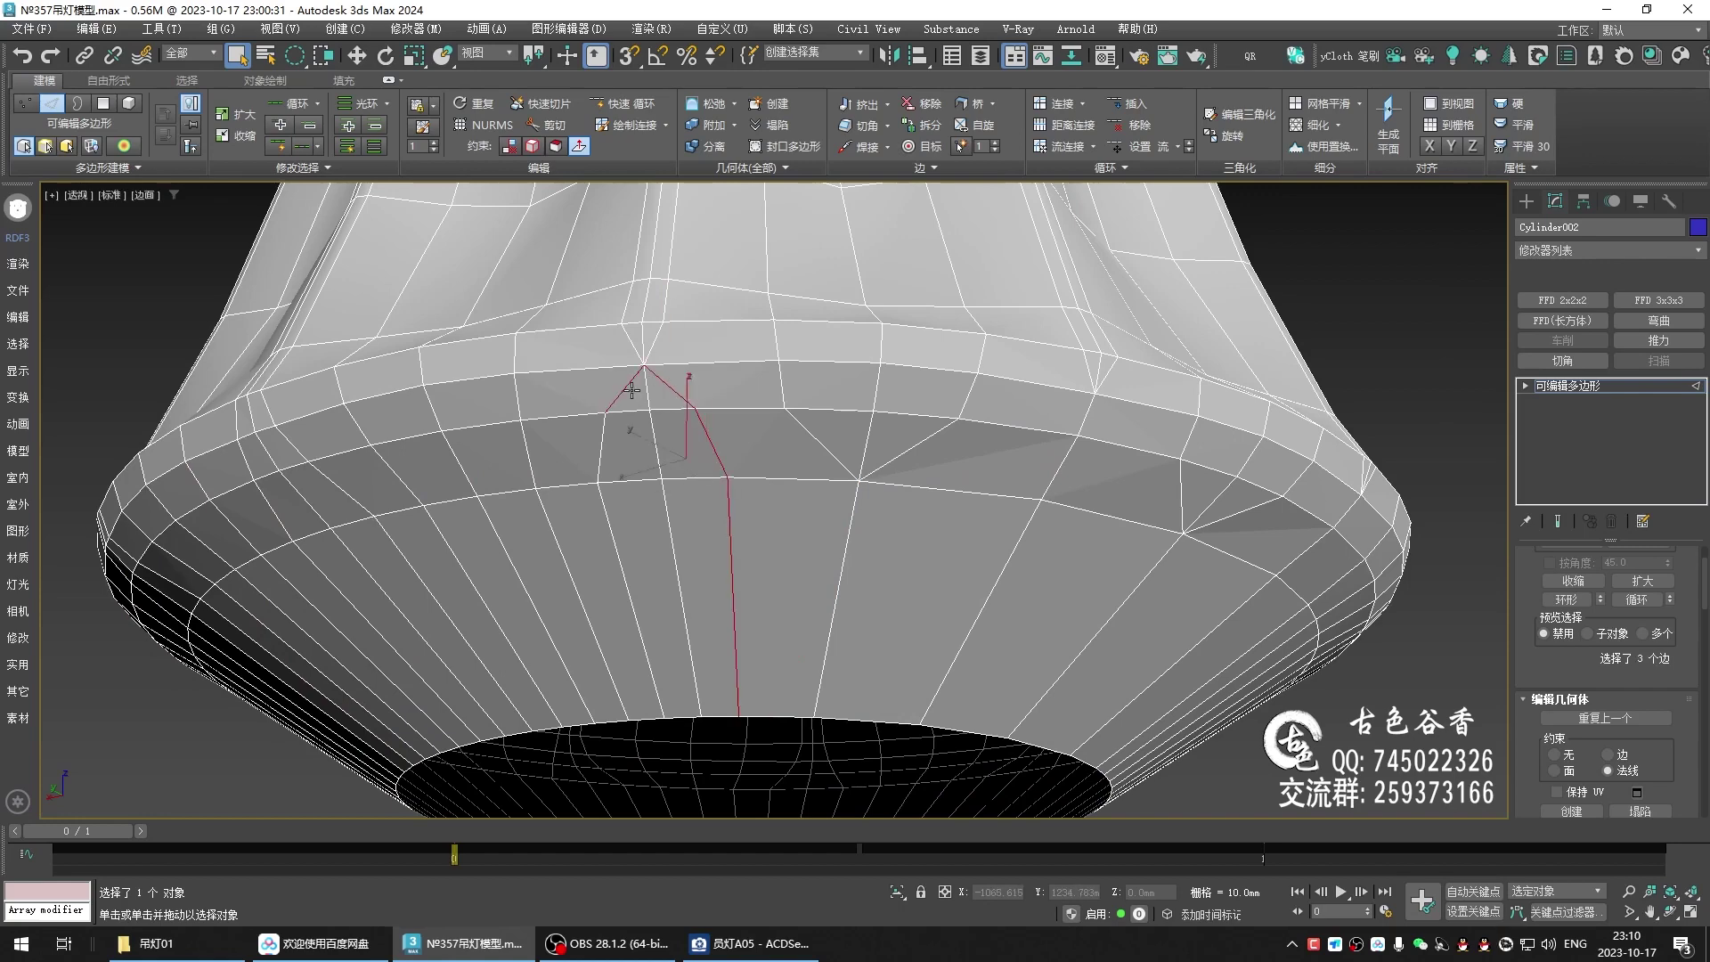
key(BackSpace)
click(649, 334)
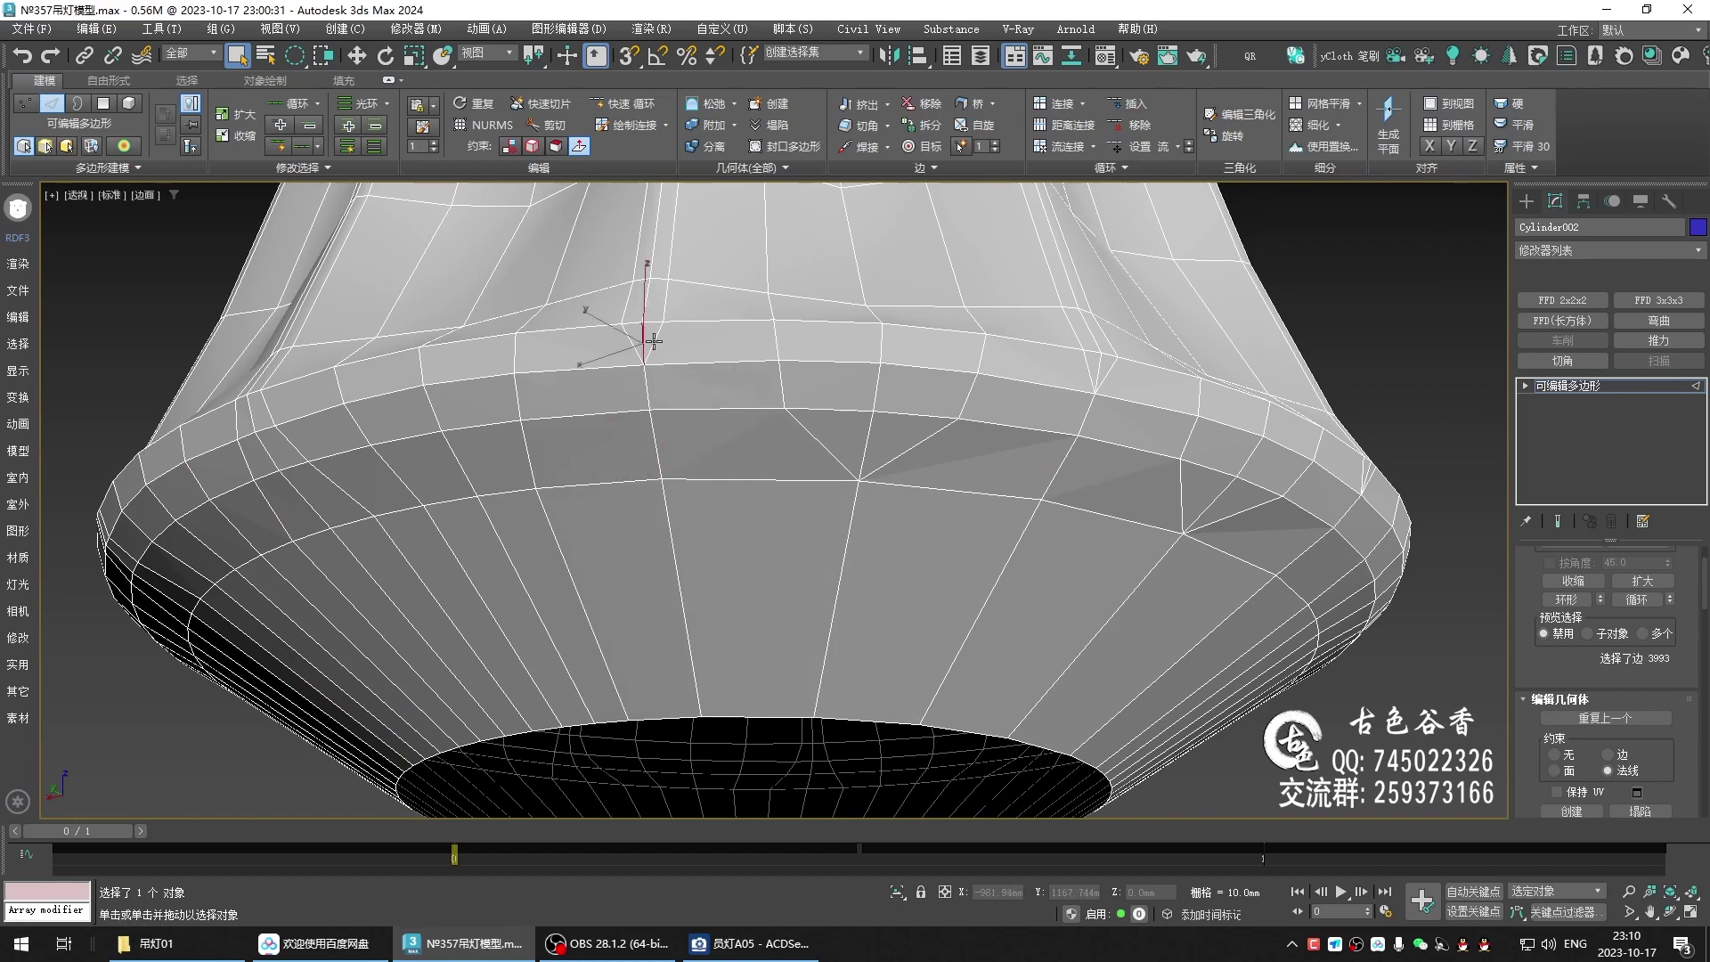
alt+middle_drag(505, 423, 483, 506)
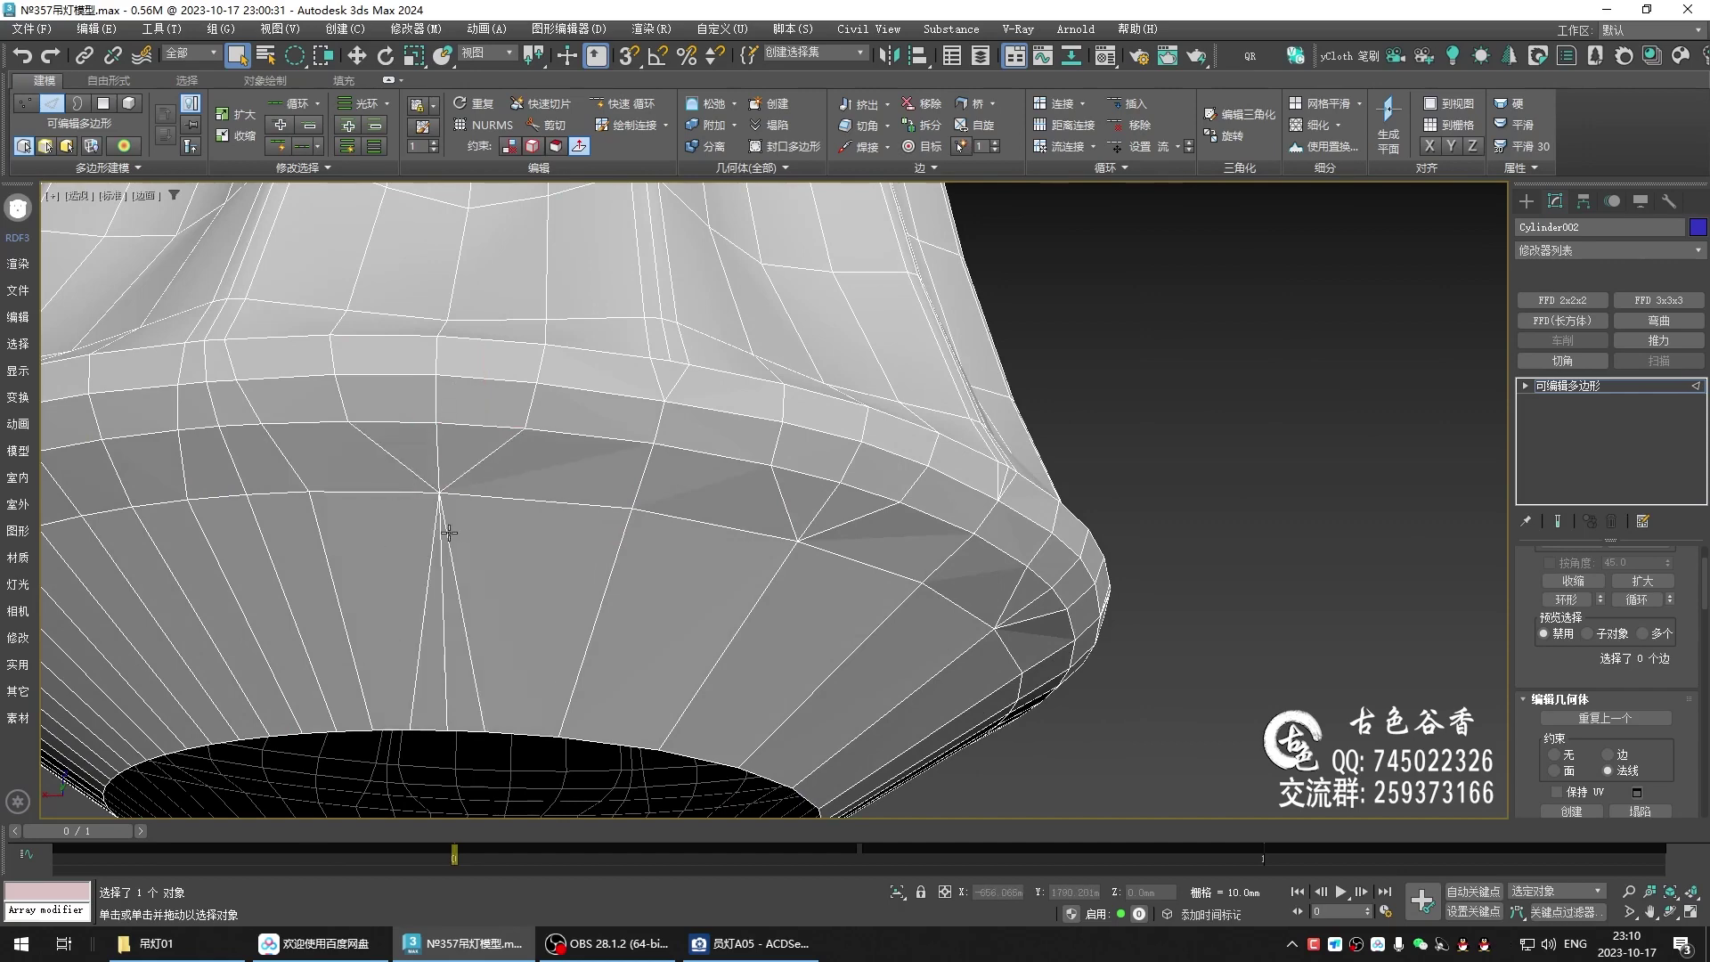
click(444, 534)
key(BackSpace)
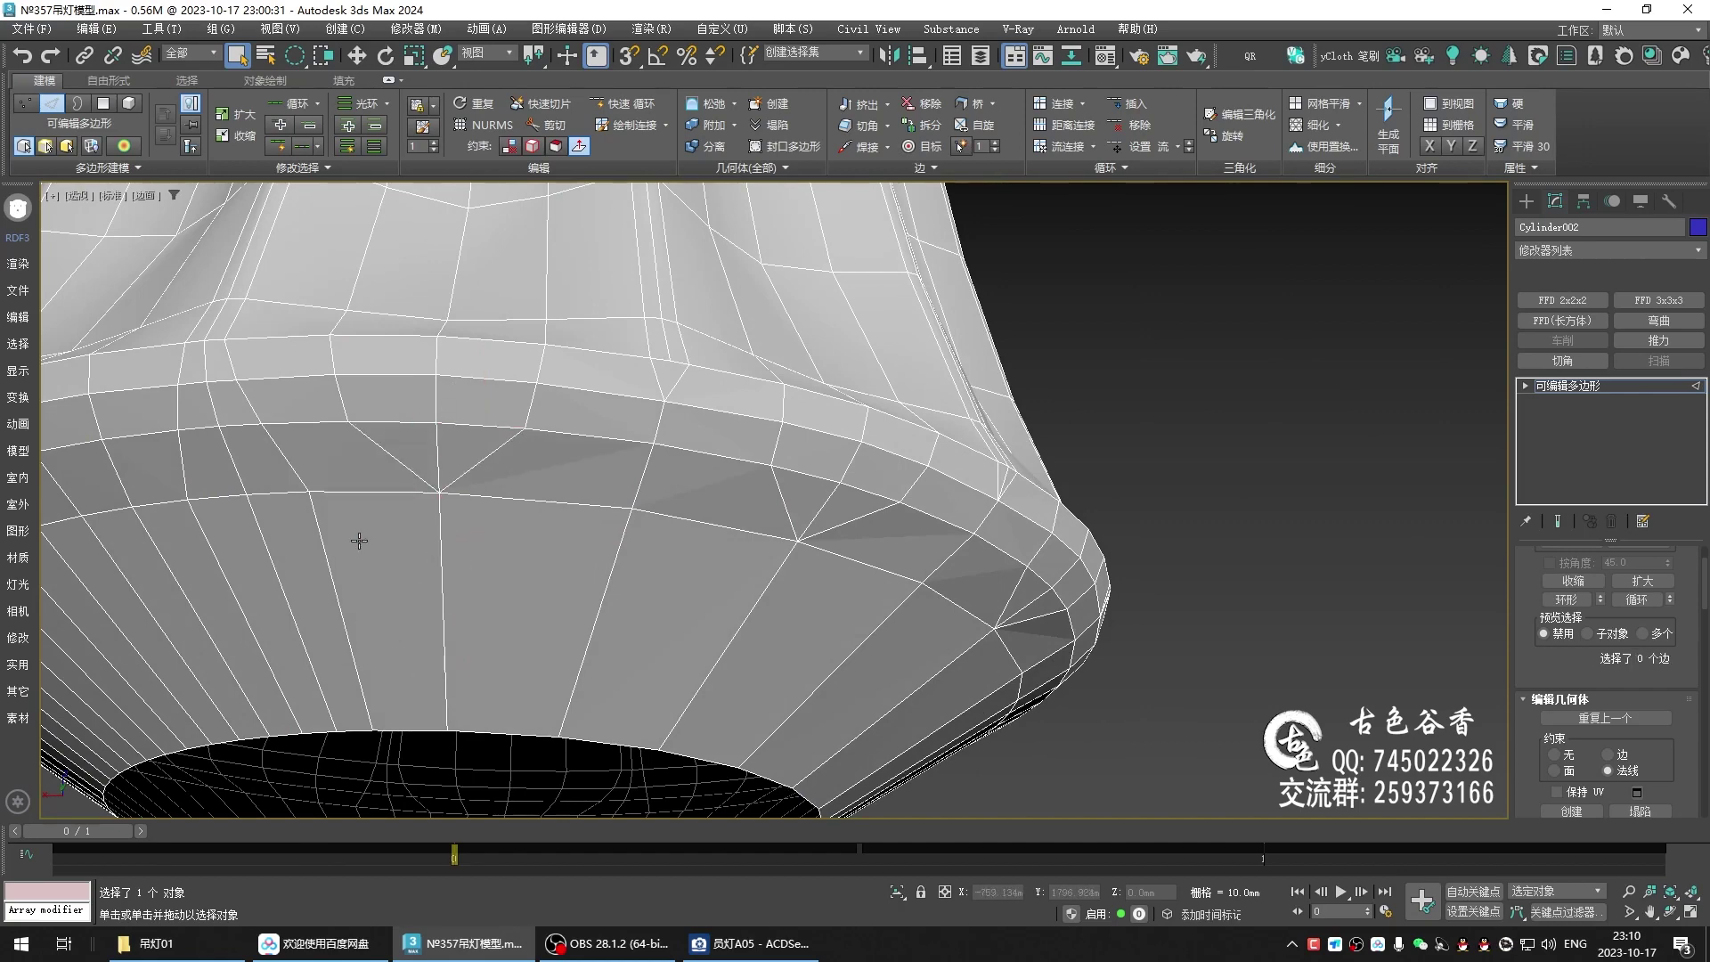
- Remove three more stray edges on another side of the flare
alt+middle_drag(359, 540, 547, 502)
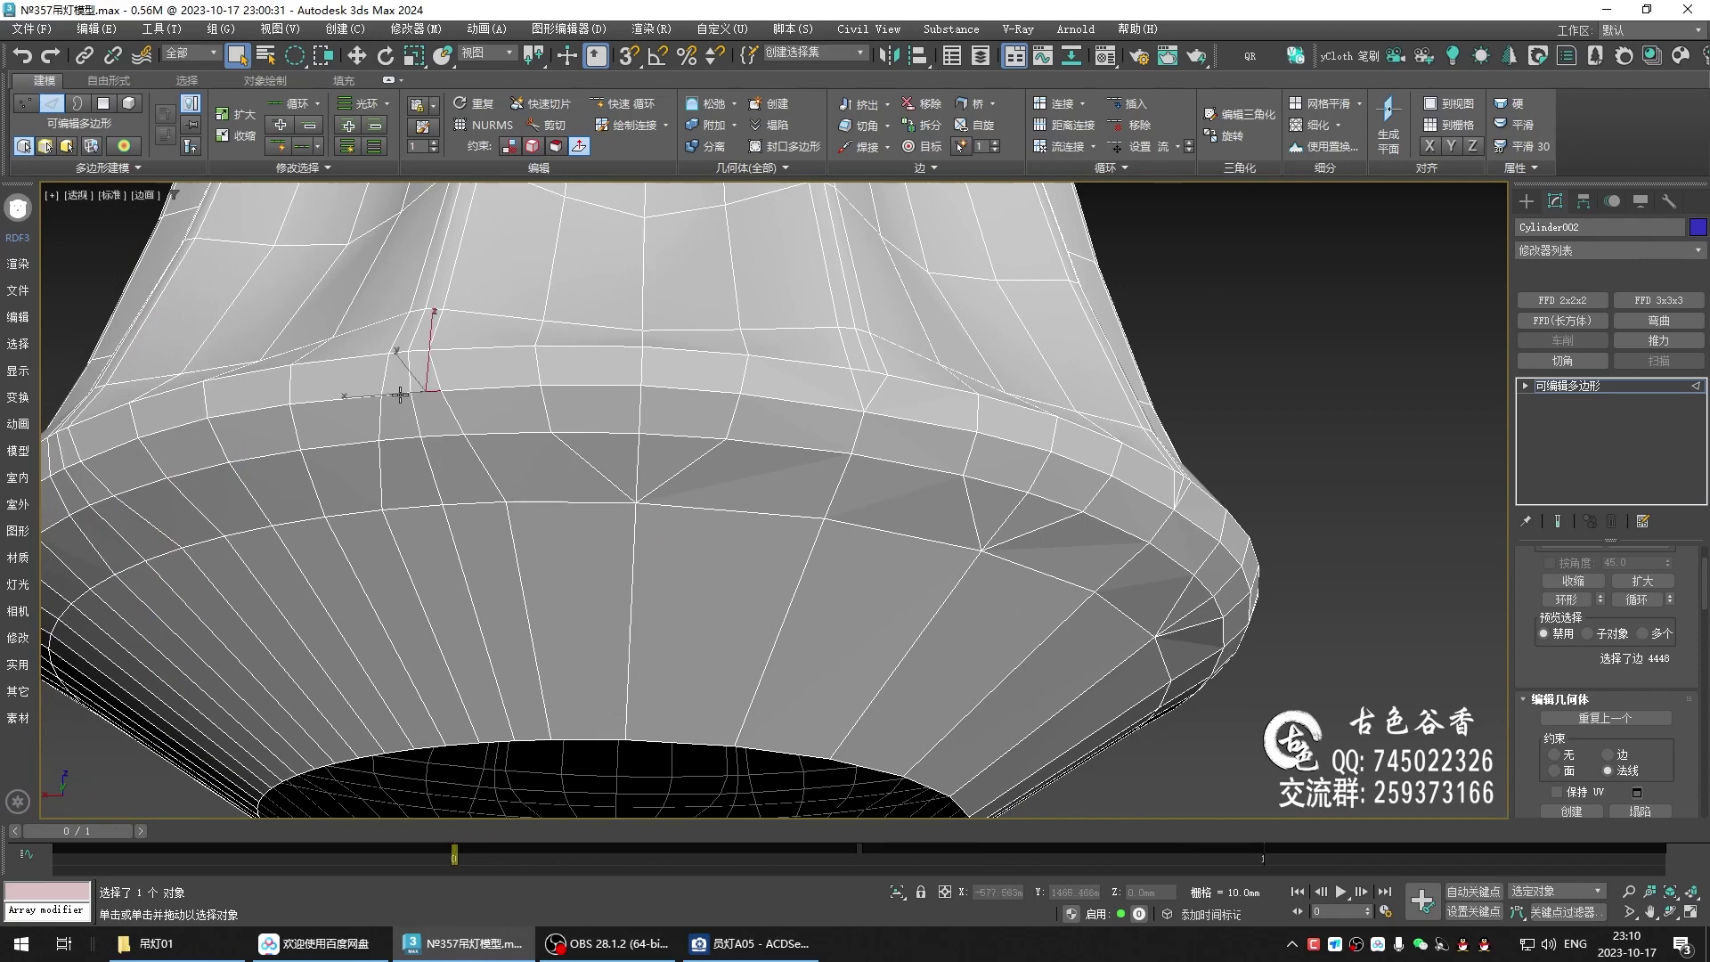
click(436, 413)
ctrl+click(477, 458)
ctrl+click(526, 623)
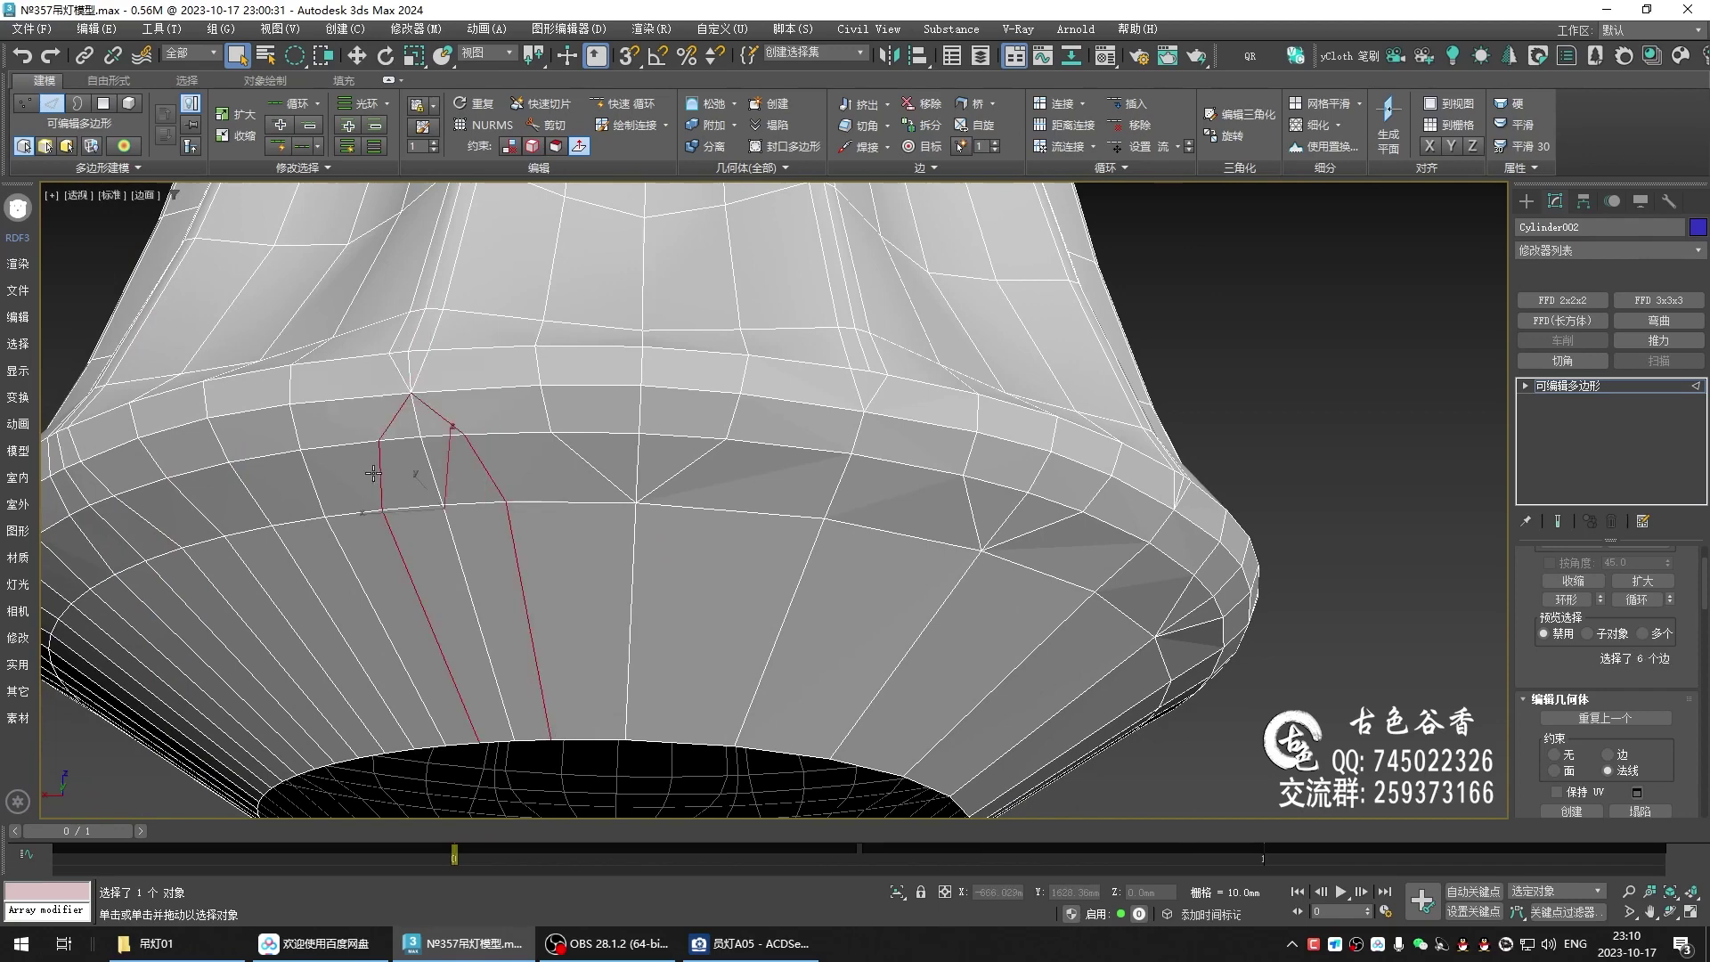
key(BackSpace)
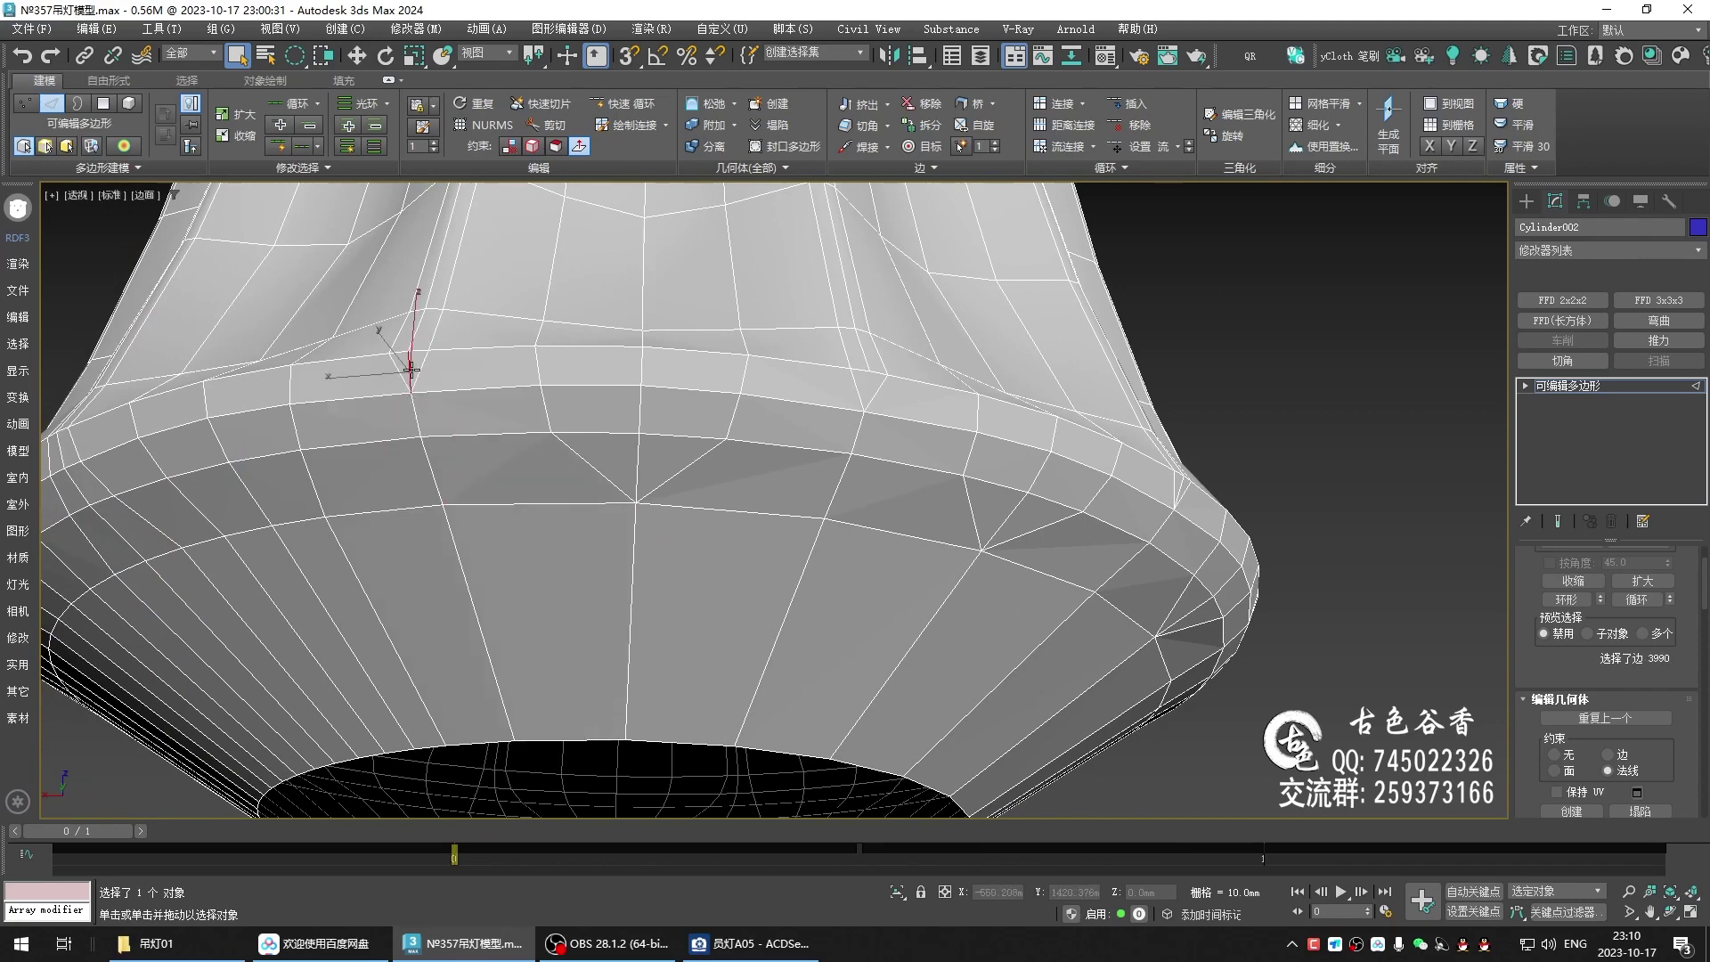
- Inspect the remaining flare edges, ending with an edge near the bottom opening selected
click(282, 434)
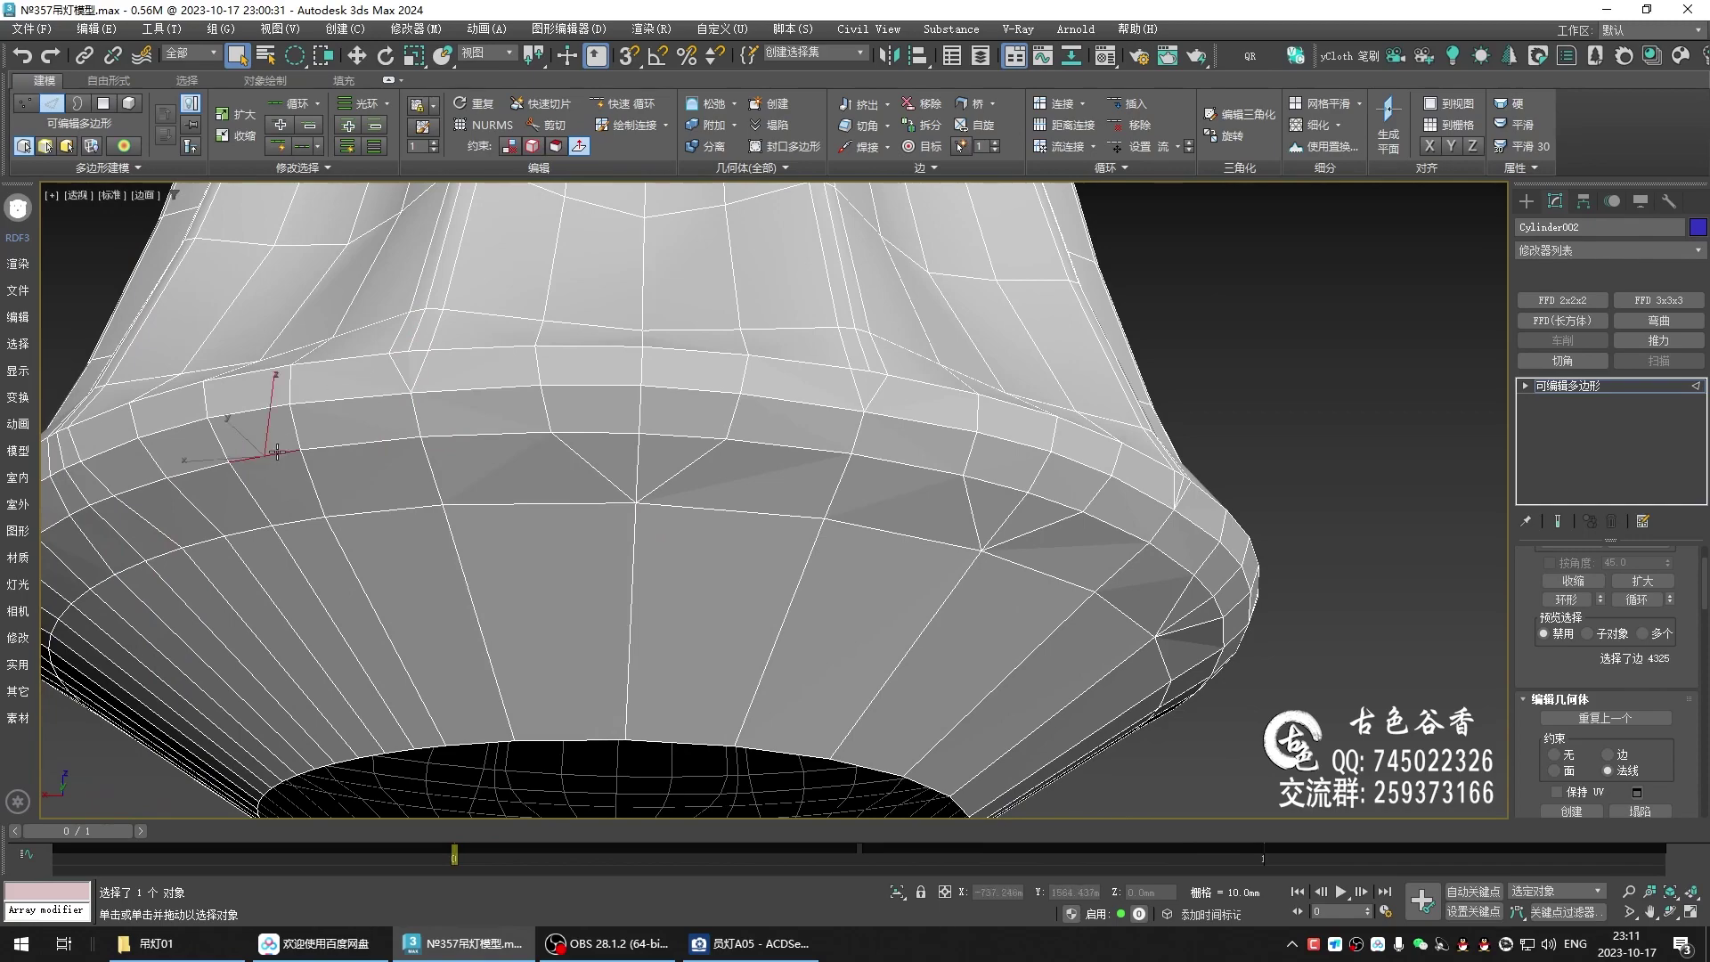
mouse_move(282, 433)
middle_down()
mouse_move(546, 483)
mouse_move(487, 577)
middle_up()
click(487, 577)
click(488, 478)
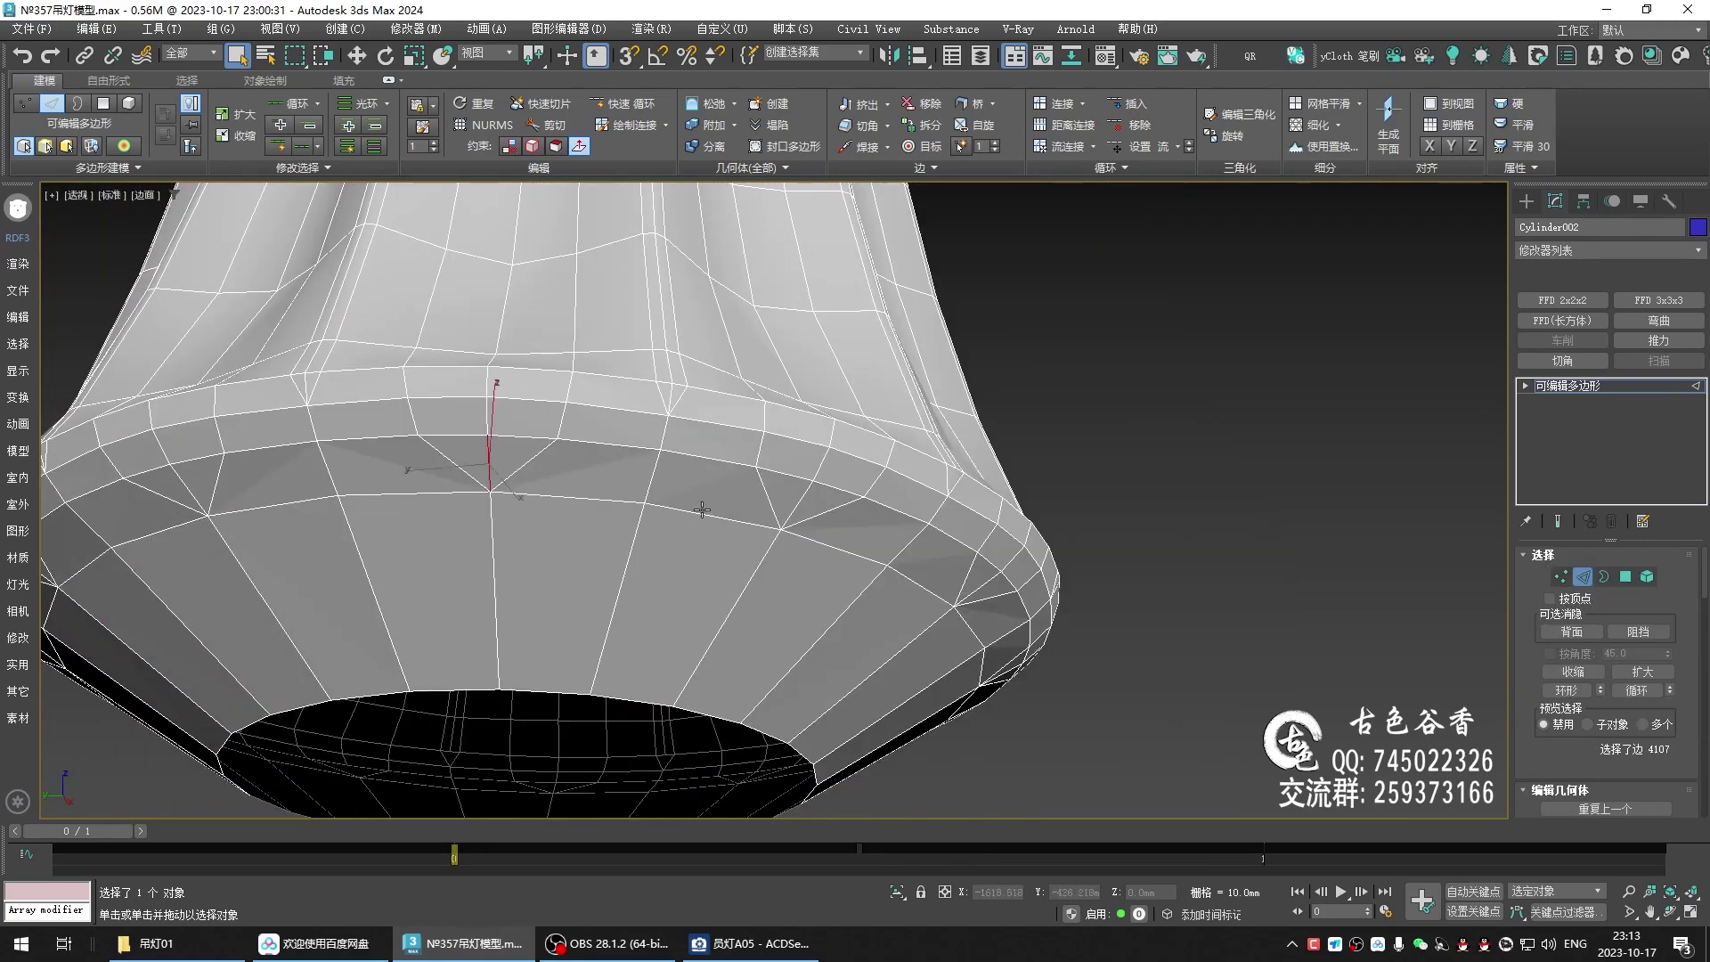
ctrl+click(793, 500)
click(178, 484)
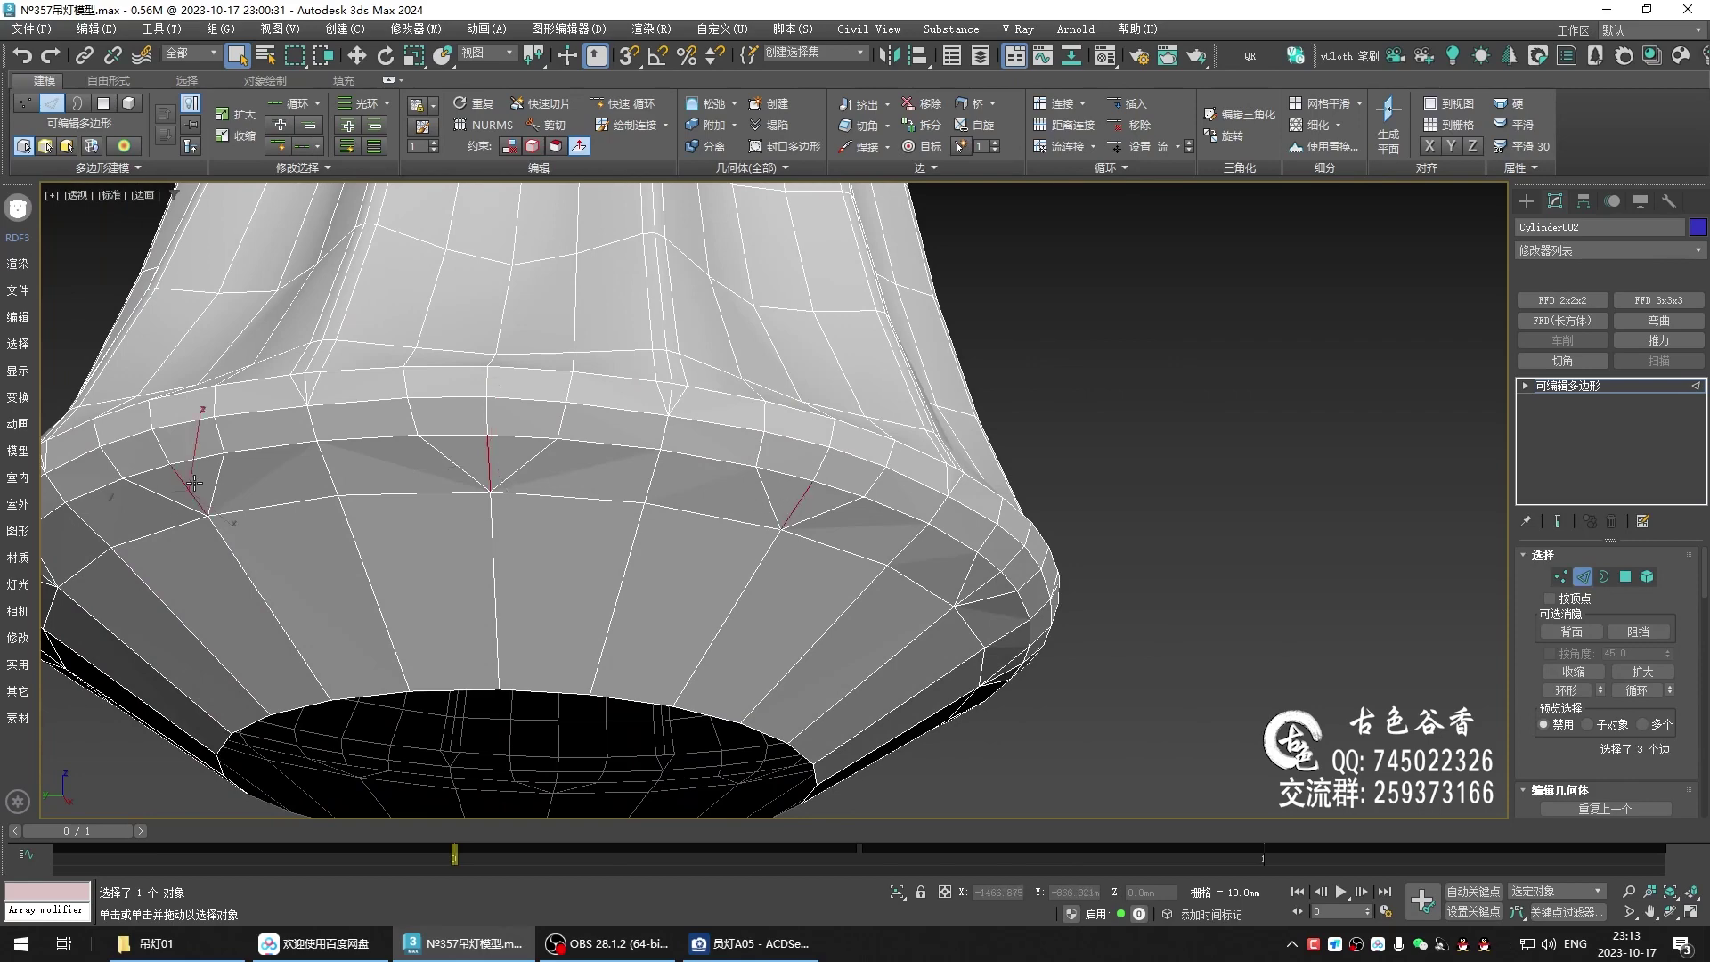
click(984, 580)
scroll(656, 362, down, 3)
mouse_move(656, 363)
alt+middle_down()
mouse_move(992, 450)
mouse_move(714, 235)
alt+middle_up()
scroll(879, 430, down, 2)
click(865, 438)
click(776, 280)
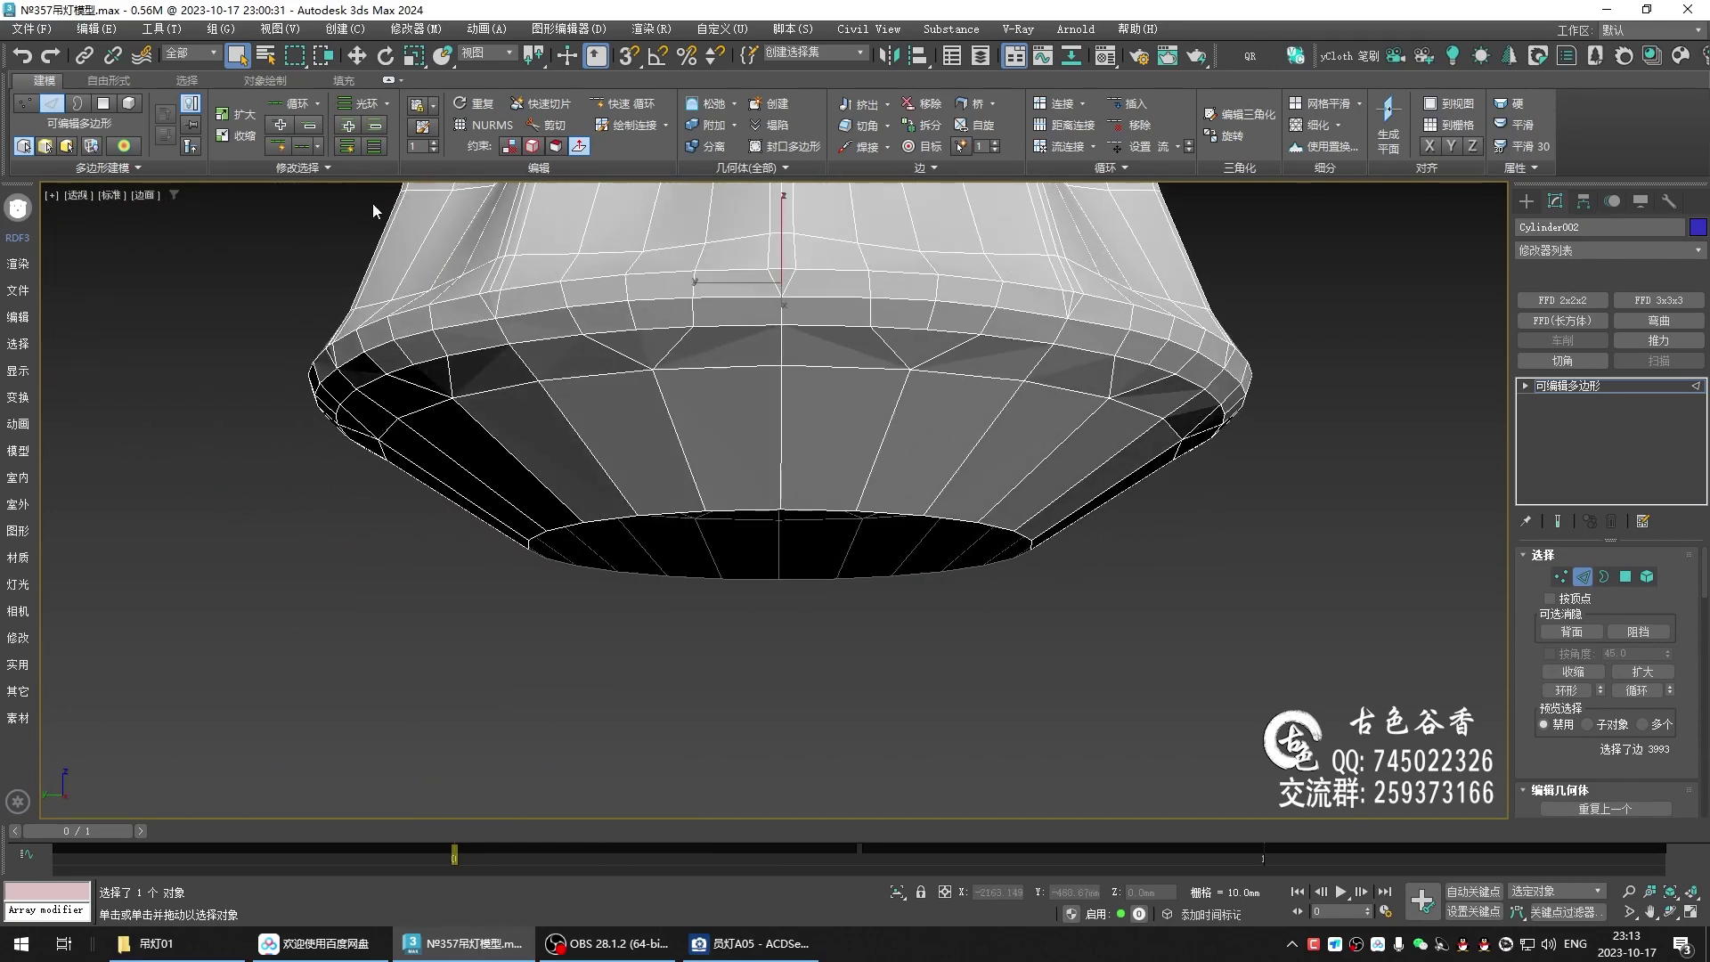
- Select the border of the bell's bottom opening and orbit to look up into it
click(329, 168)
click(267, 209)
middle_drag(1152, 405, 886, 507)
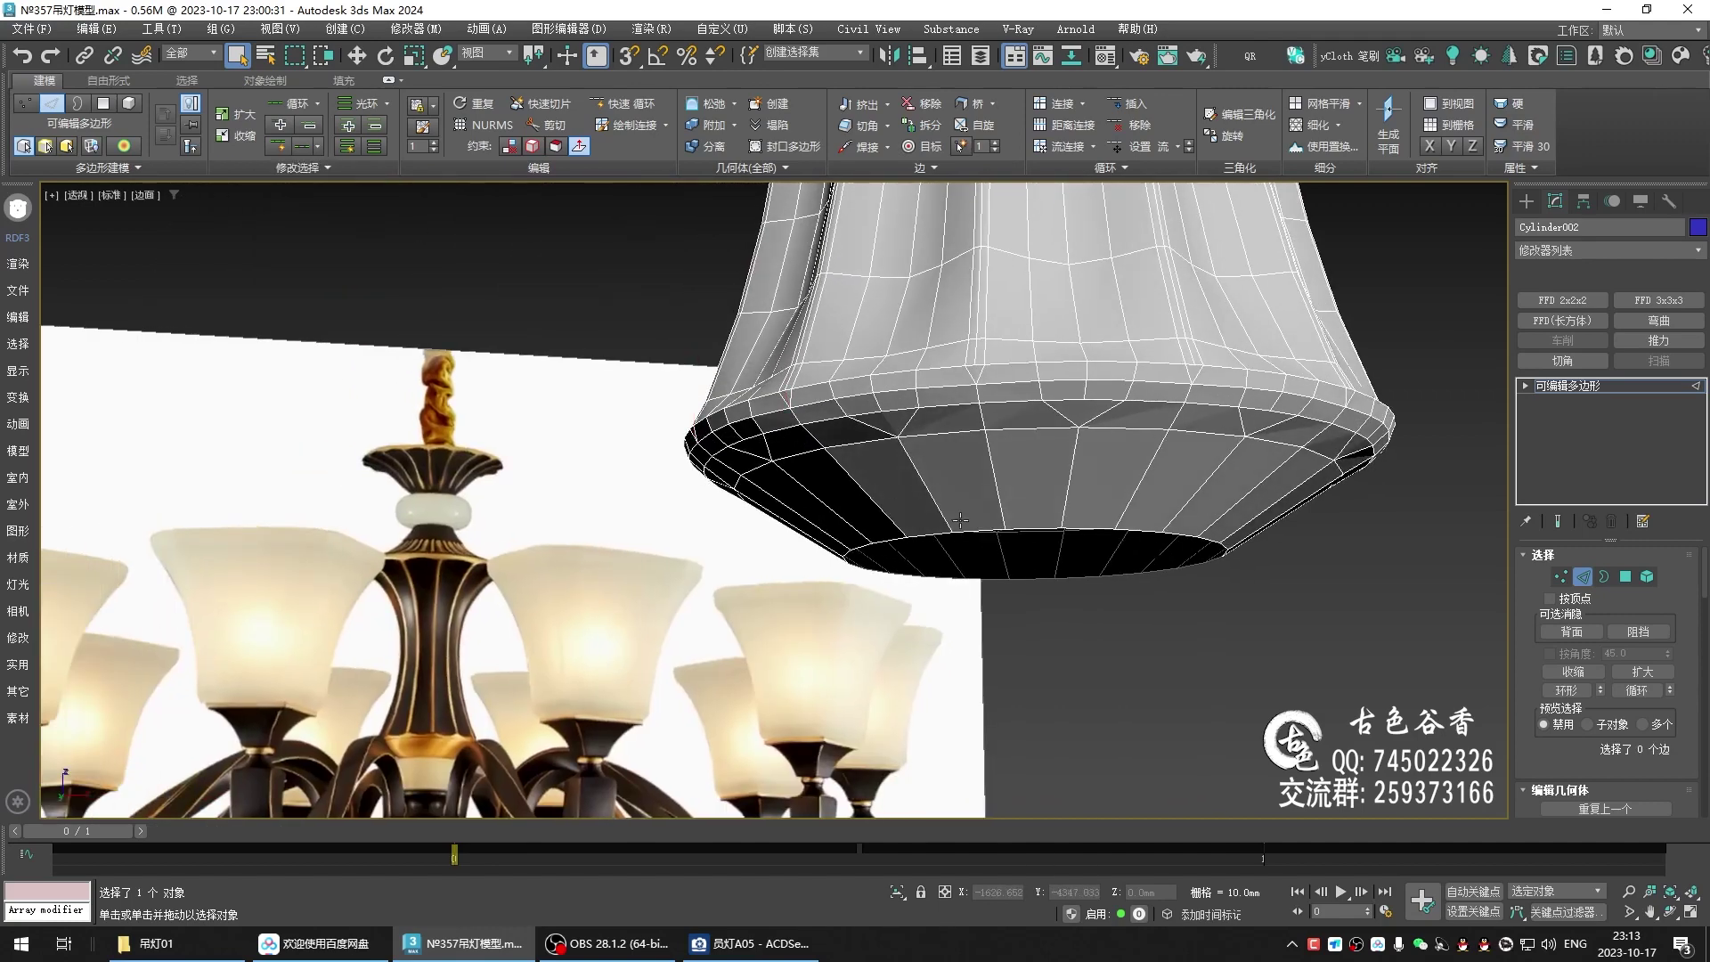
key(3)
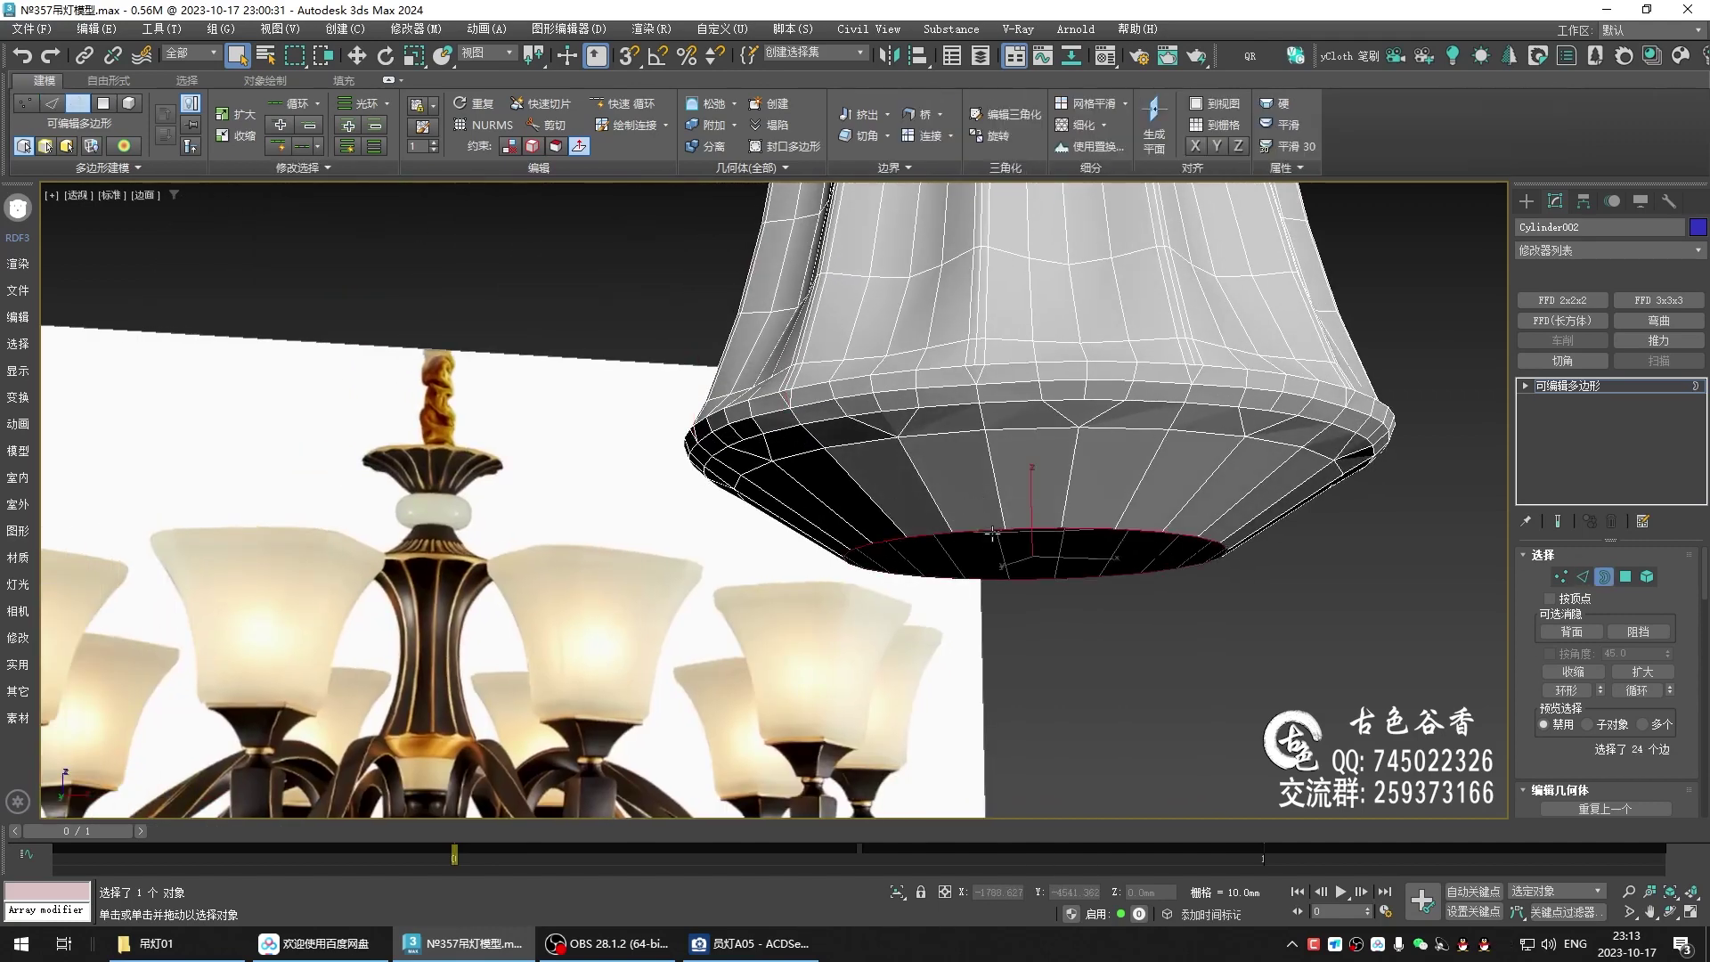
click(991, 533)
mouse_move(991, 533)
alt+middle_down()
mouse_move(1054, 428)
mouse_move(921, 459)
mouse_move(911, 558)
mouse_move(1079, 639)
mouse_move(1189, 632)
mouse_move(942, 520)
alt+middle_up()
- Preview the bell with NURMS subdivision smoothing, with wireframe edges hidden
key(ctrl+BackSpace)
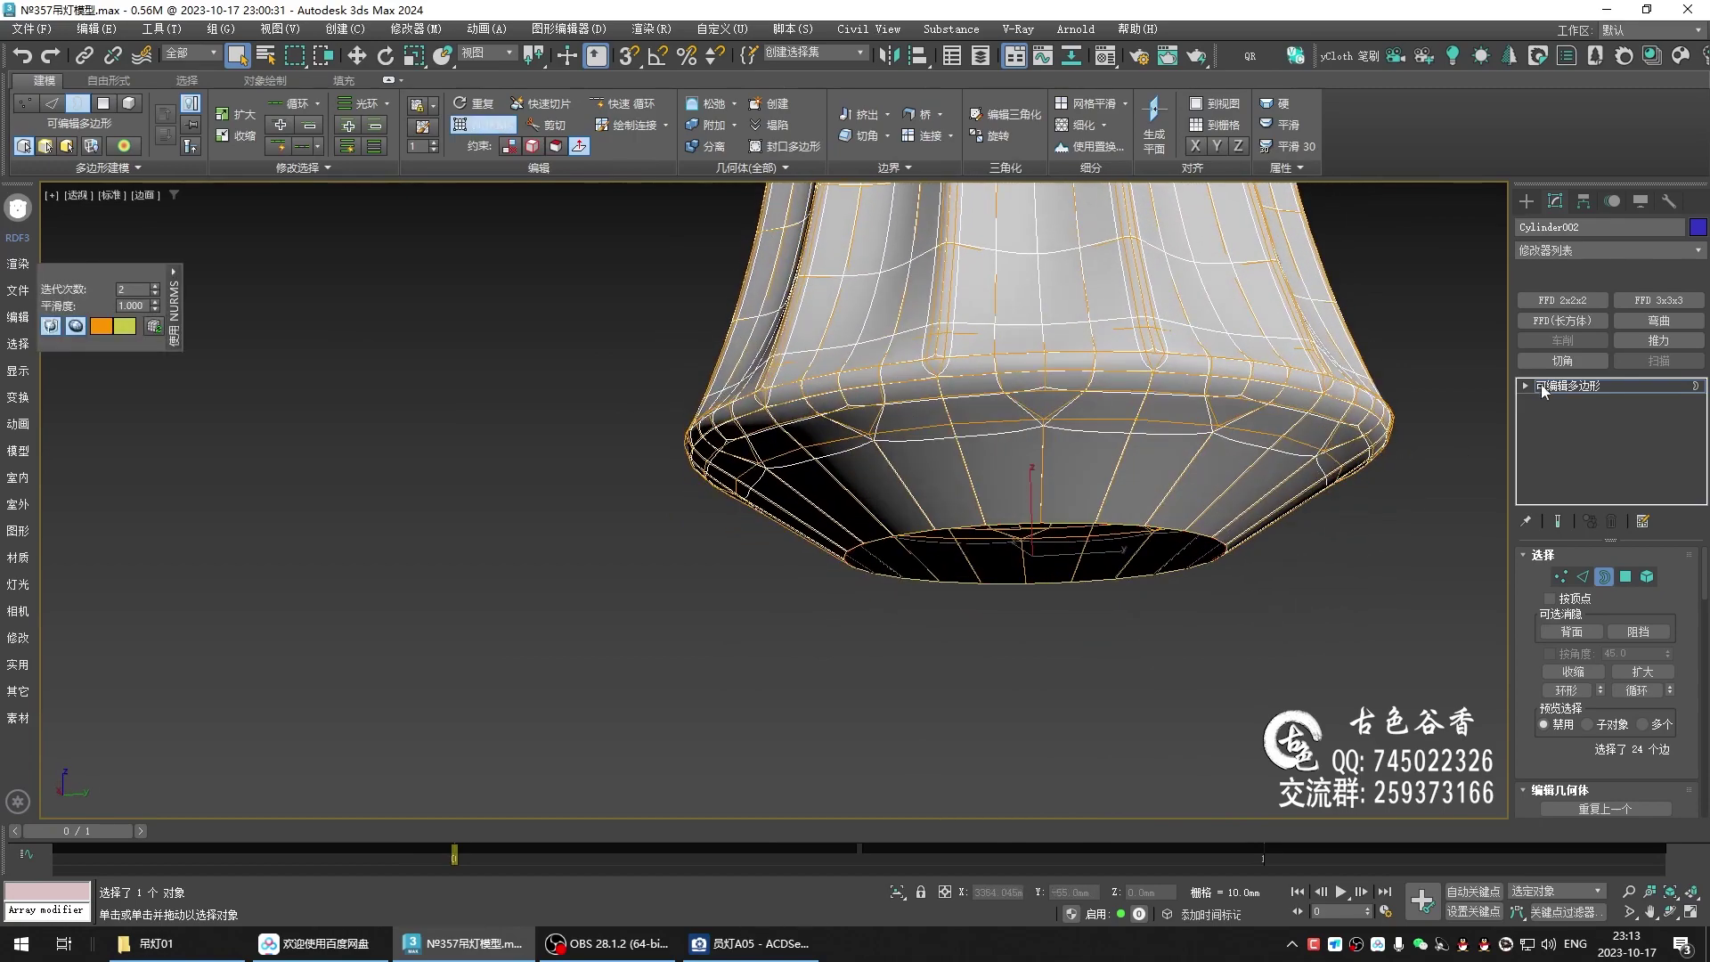
click(1327, 595)
key(F4)
mouse_move(1321, 602)
middle_down()
mouse_move(972, 504)
mouse_move(686, 500)
mouse_move(632, 566)
mouse_move(645, 598)
middle_up()
click(600, 503)
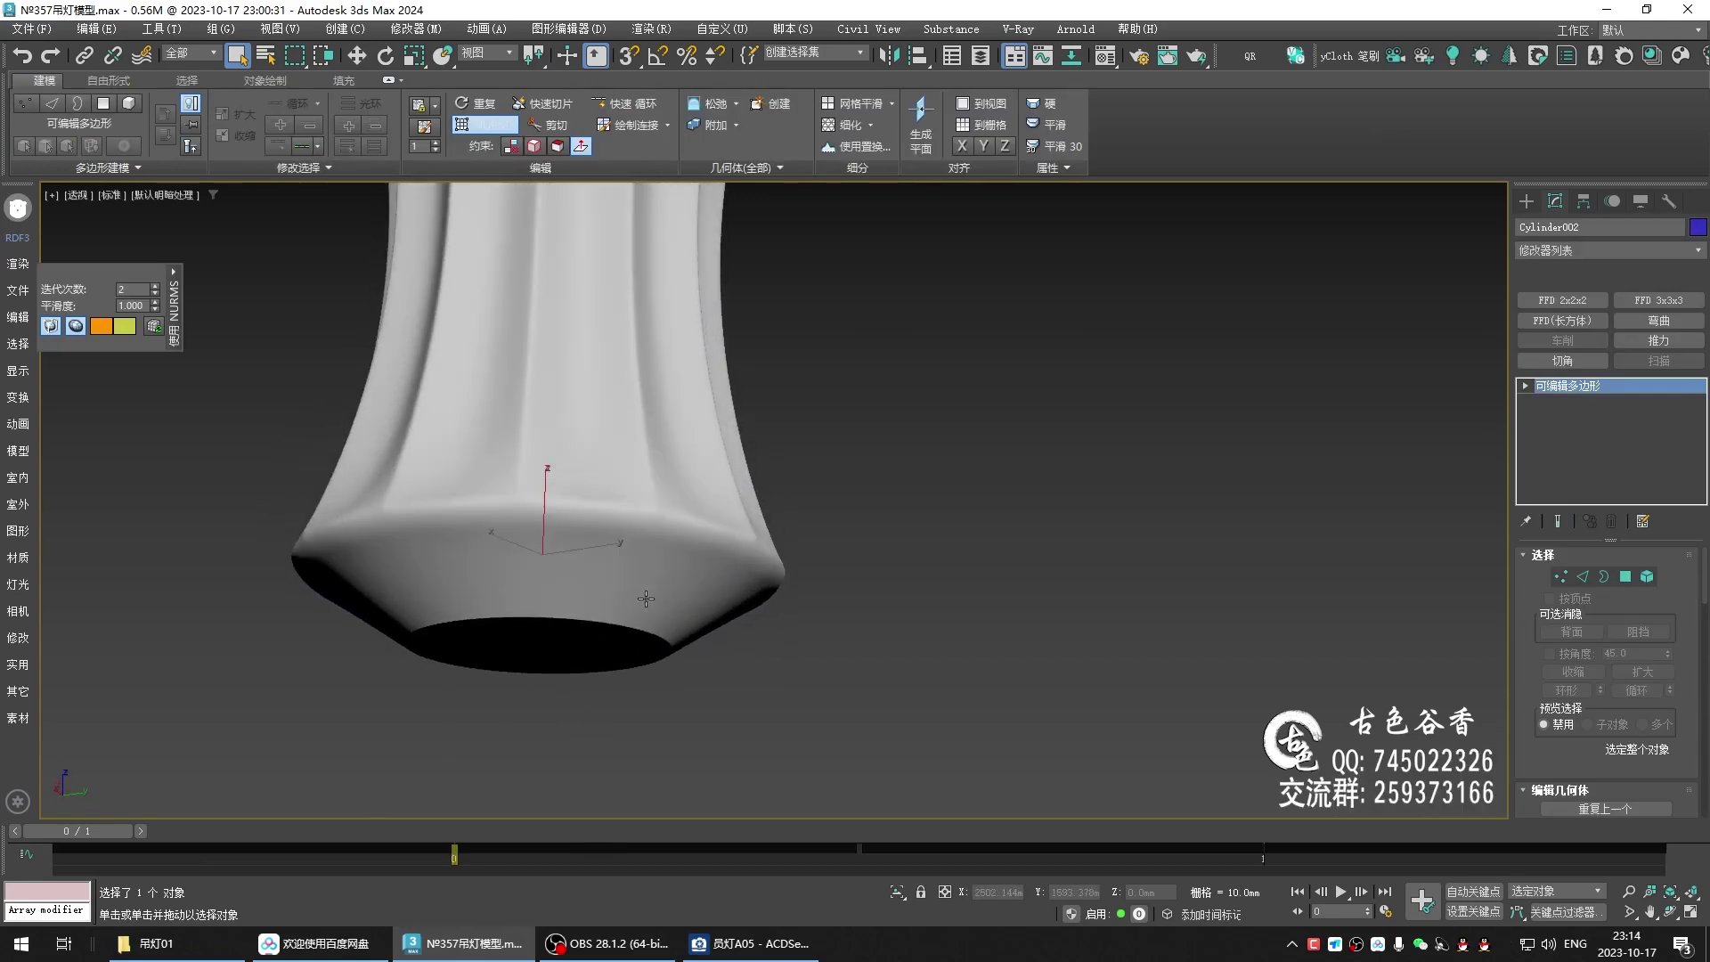
- Lay the see-through lamp over the front-view reference backdrop and bring up the chandelier photo
key(alt+w)
key(alt+w)
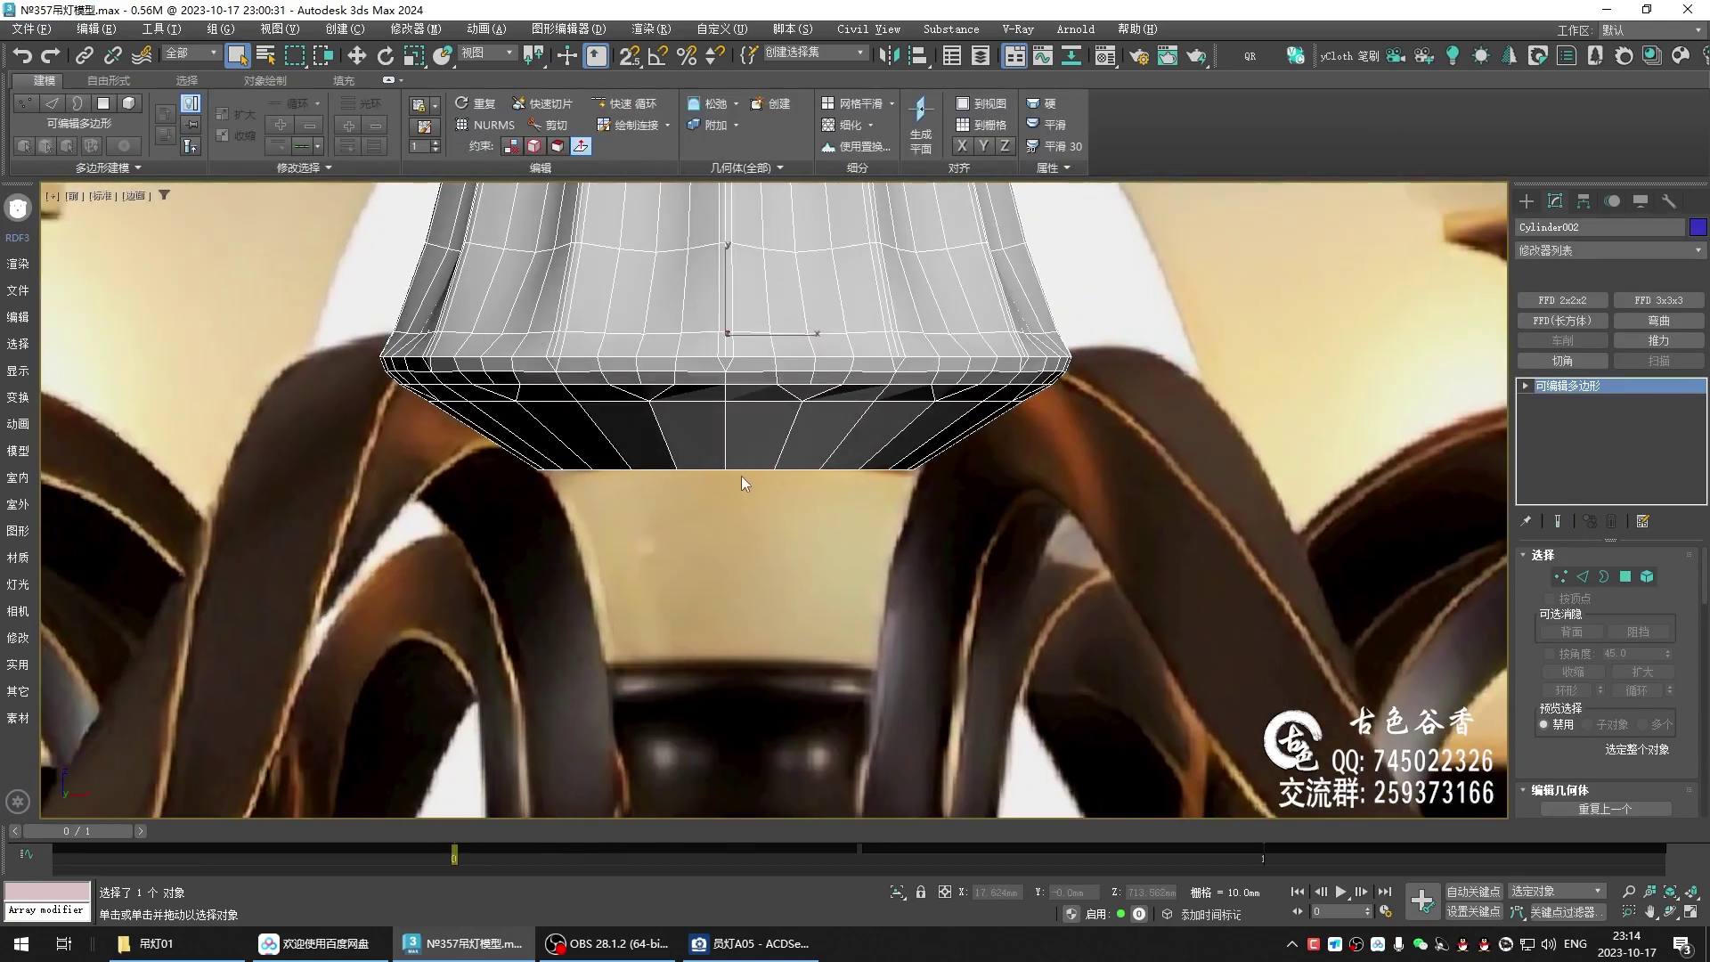
key(alt+x)
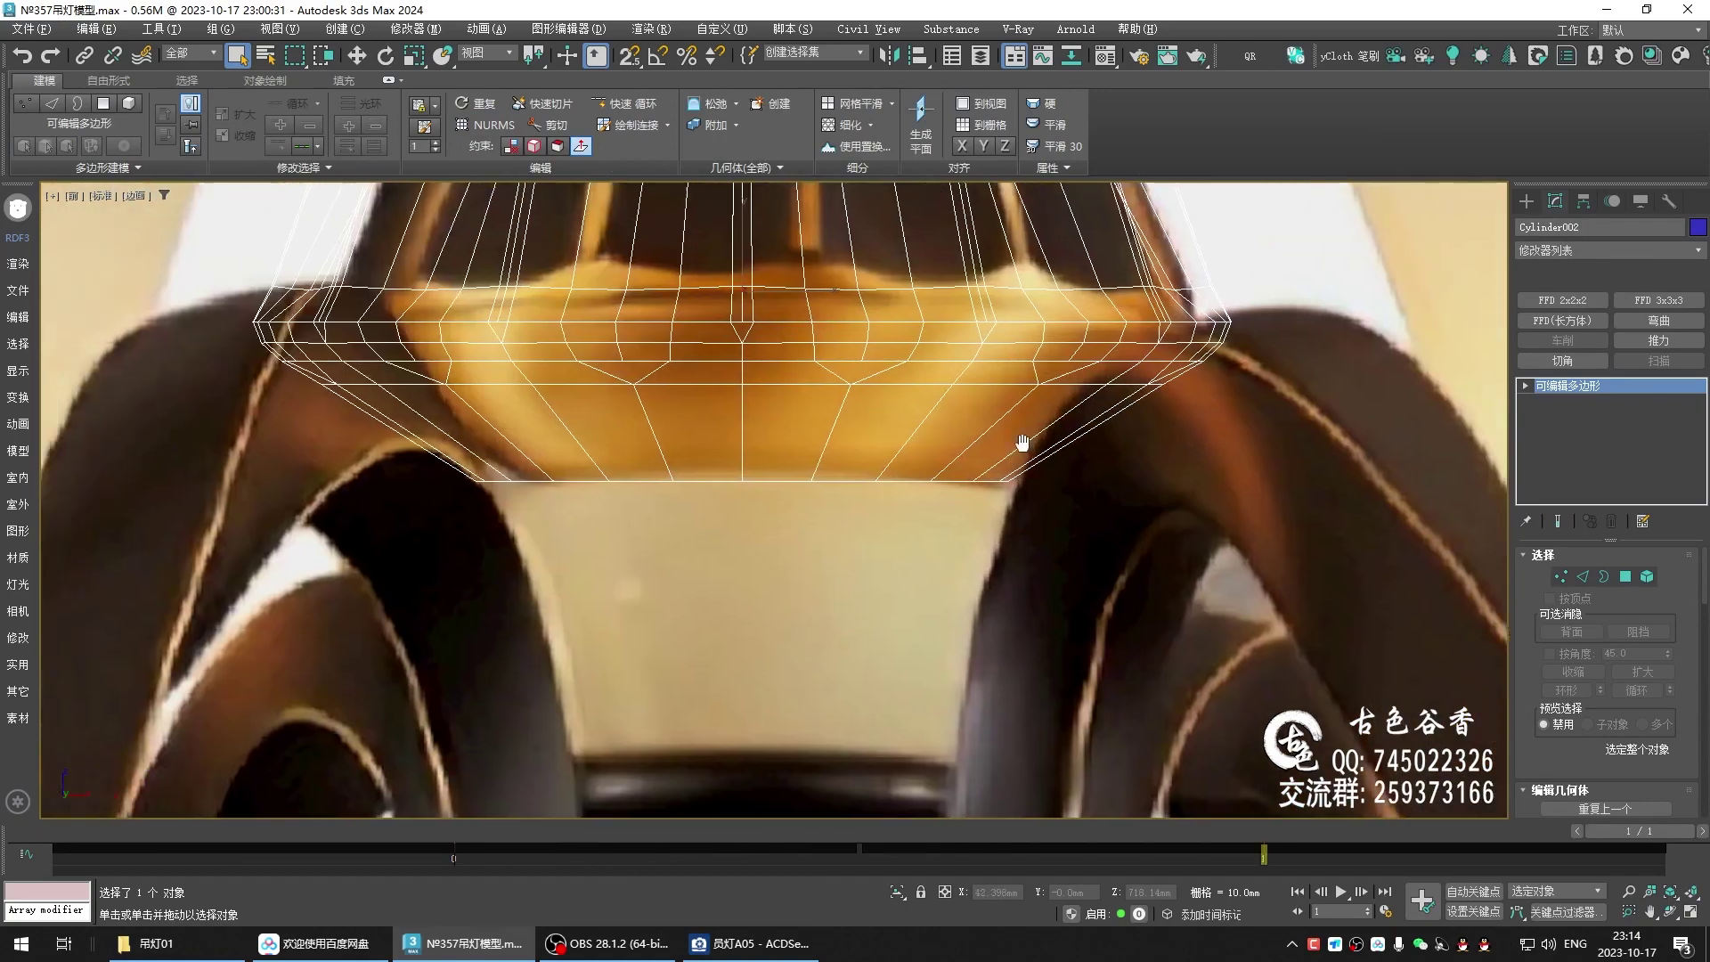
middle_drag(740, 472, 853, 780)
click(750, 943)
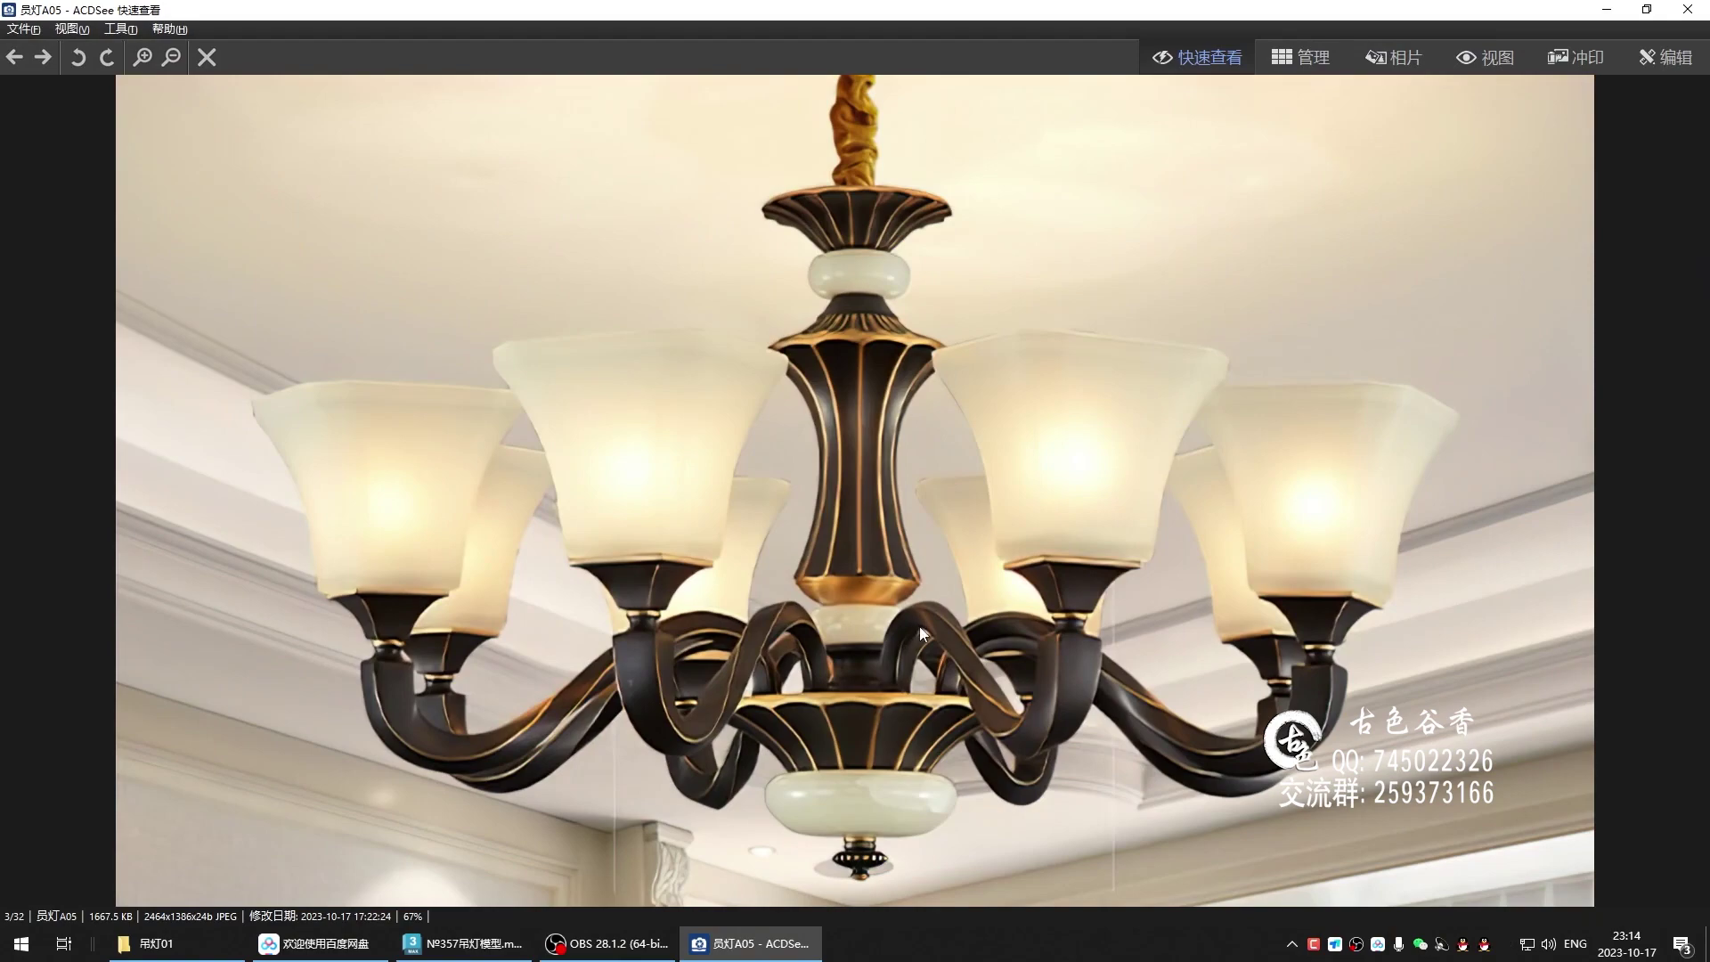
- Zoom the chandelier photo's centre to 200% and page through the neighbouring chandelier images
scroll(919, 627, up, 2)
scroll(954, 630, up, 2)
scroll(870, 496, up, 2)
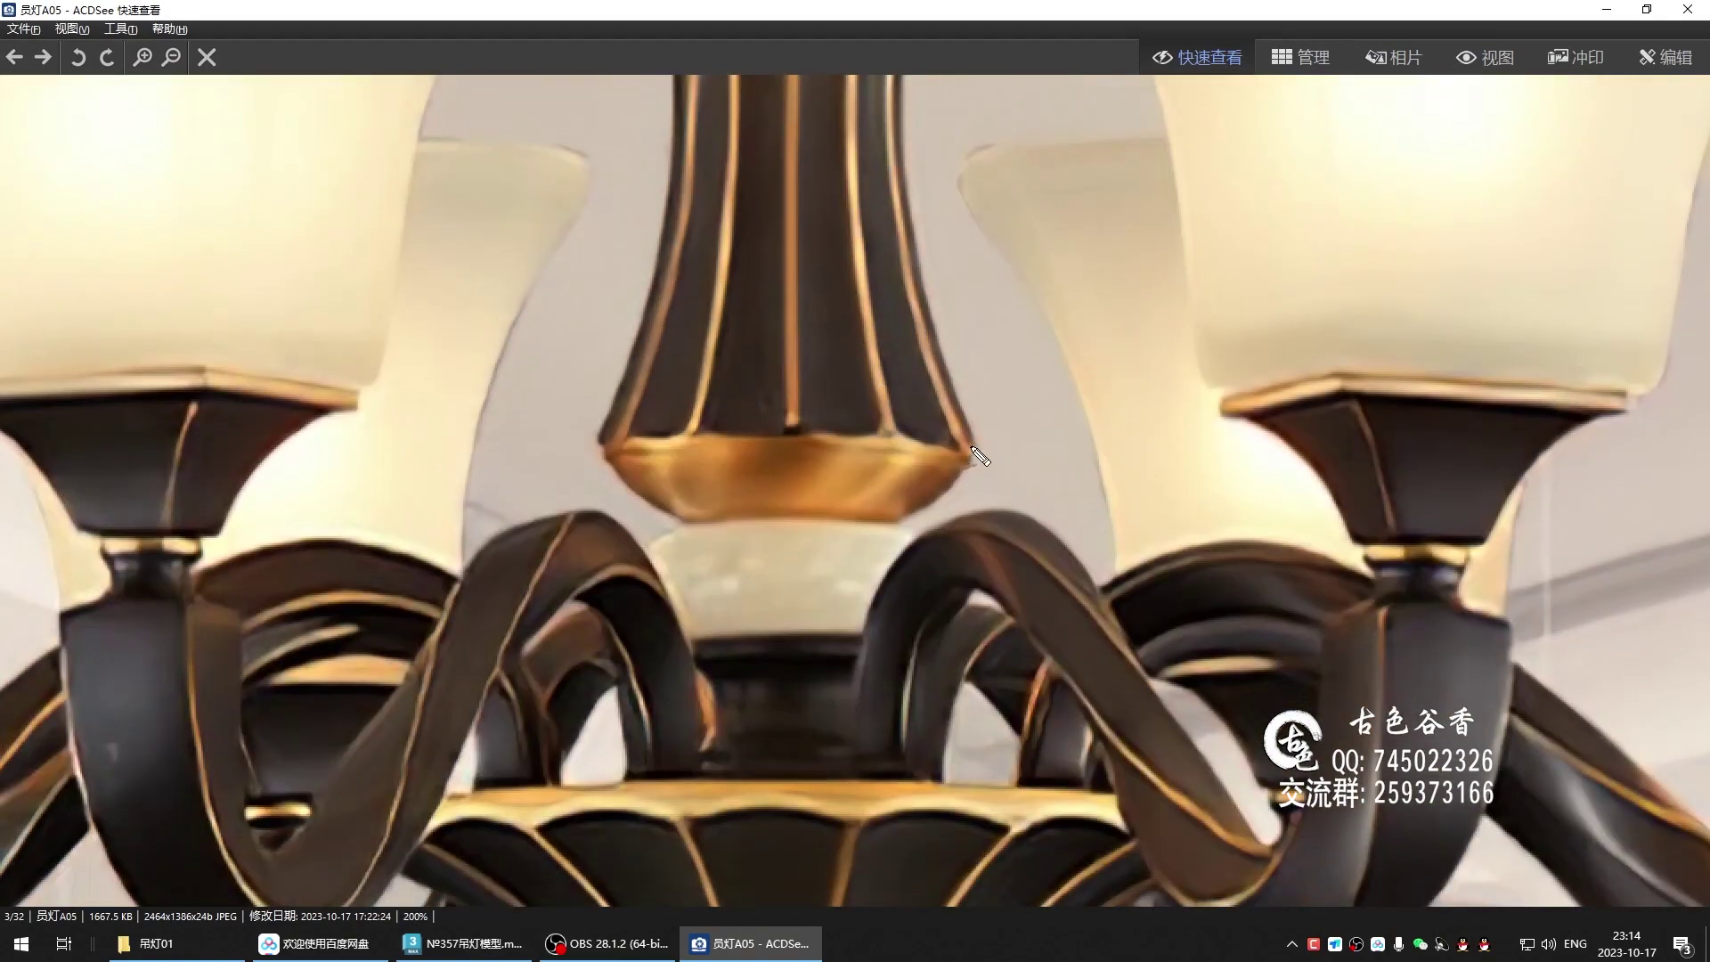
key(Page_Down)
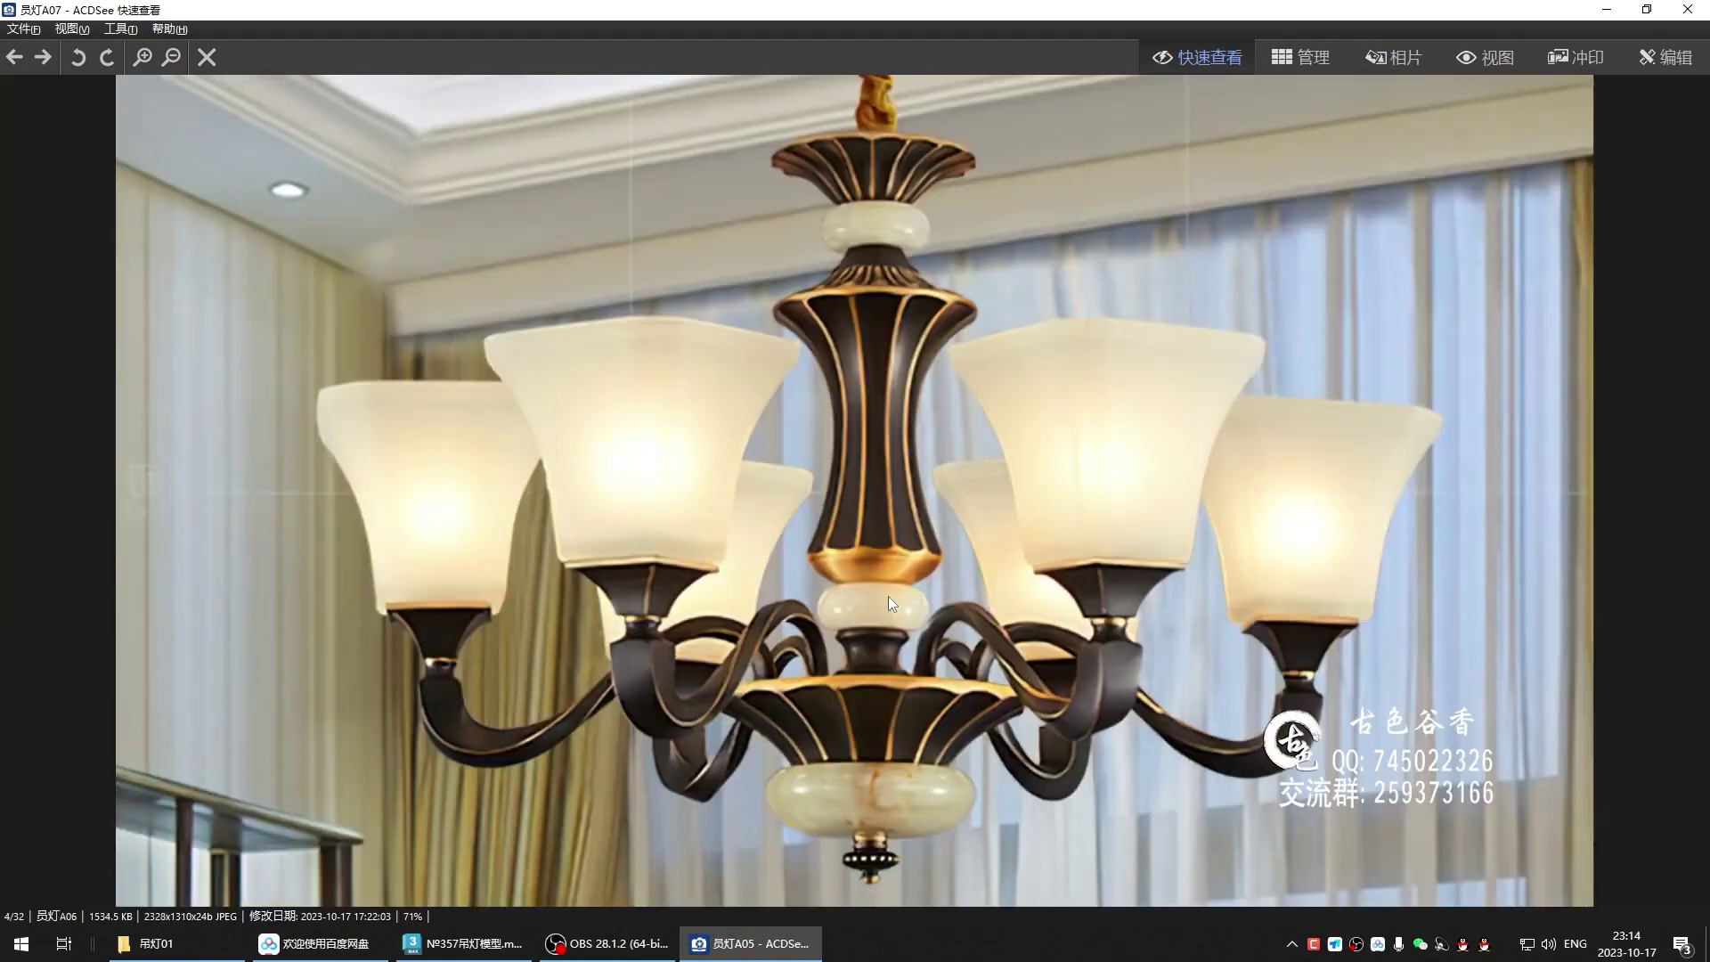
key(Page_Down)
key(Page_Down)
key(Page_Down)
key(Page_Down)
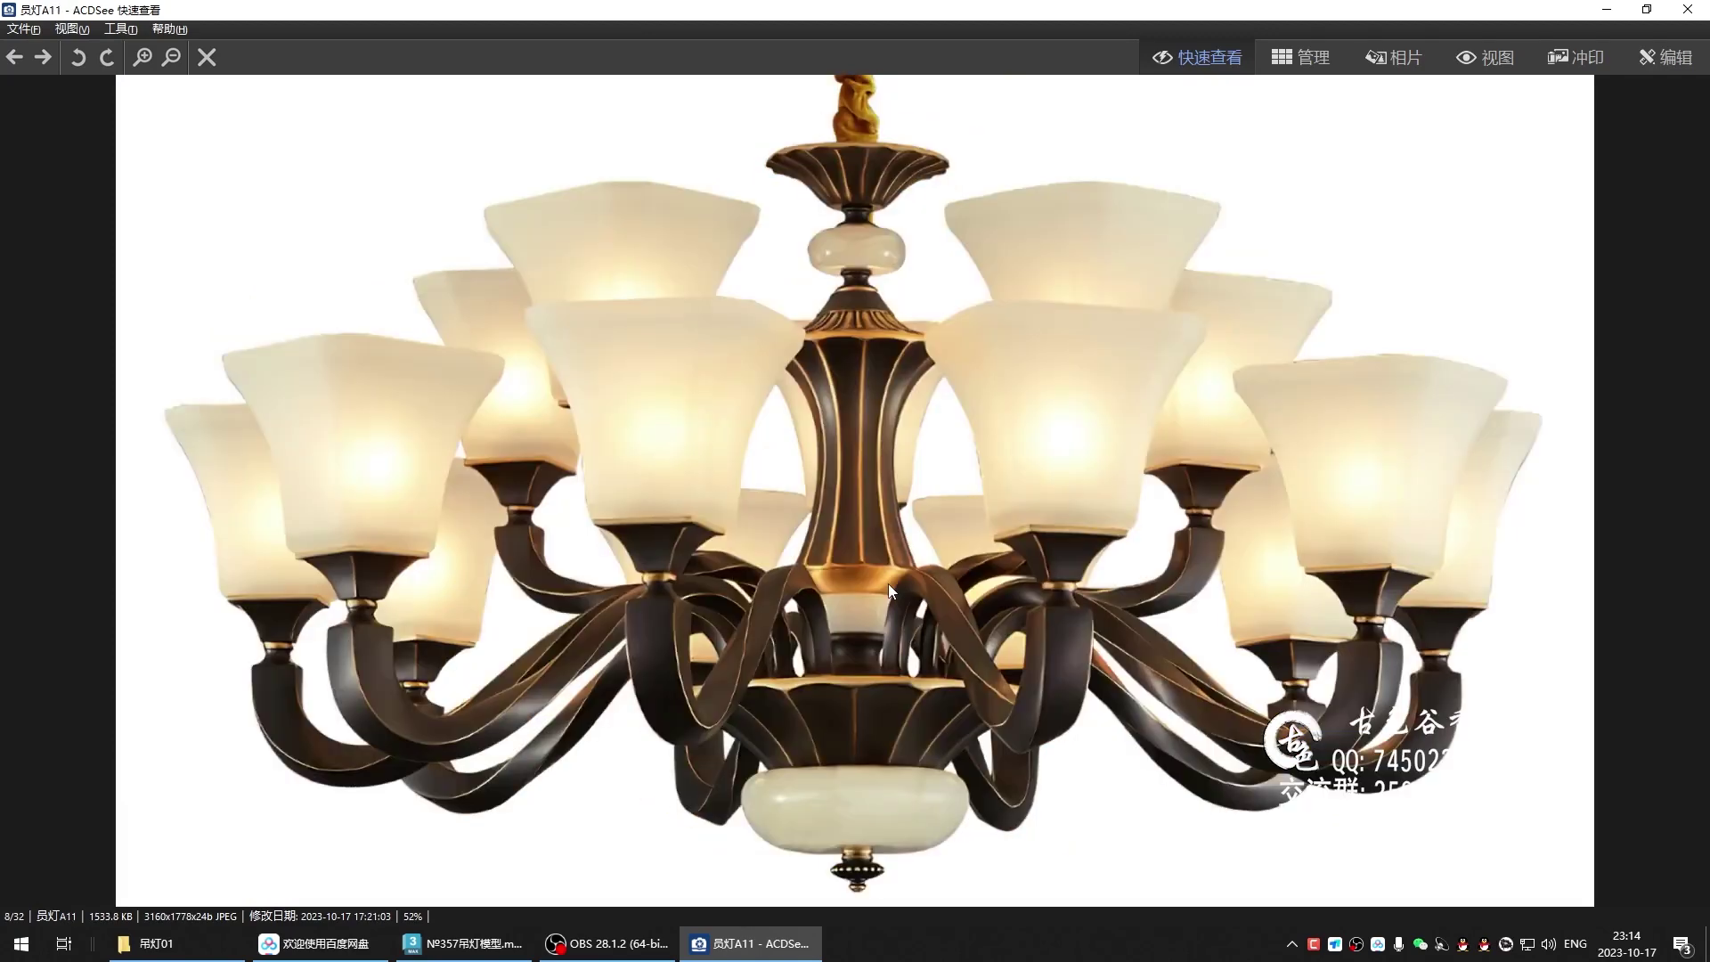
key(Page_Up)
- Back on the lamp, select the ring of vertices on the lower band
click(463, 943)
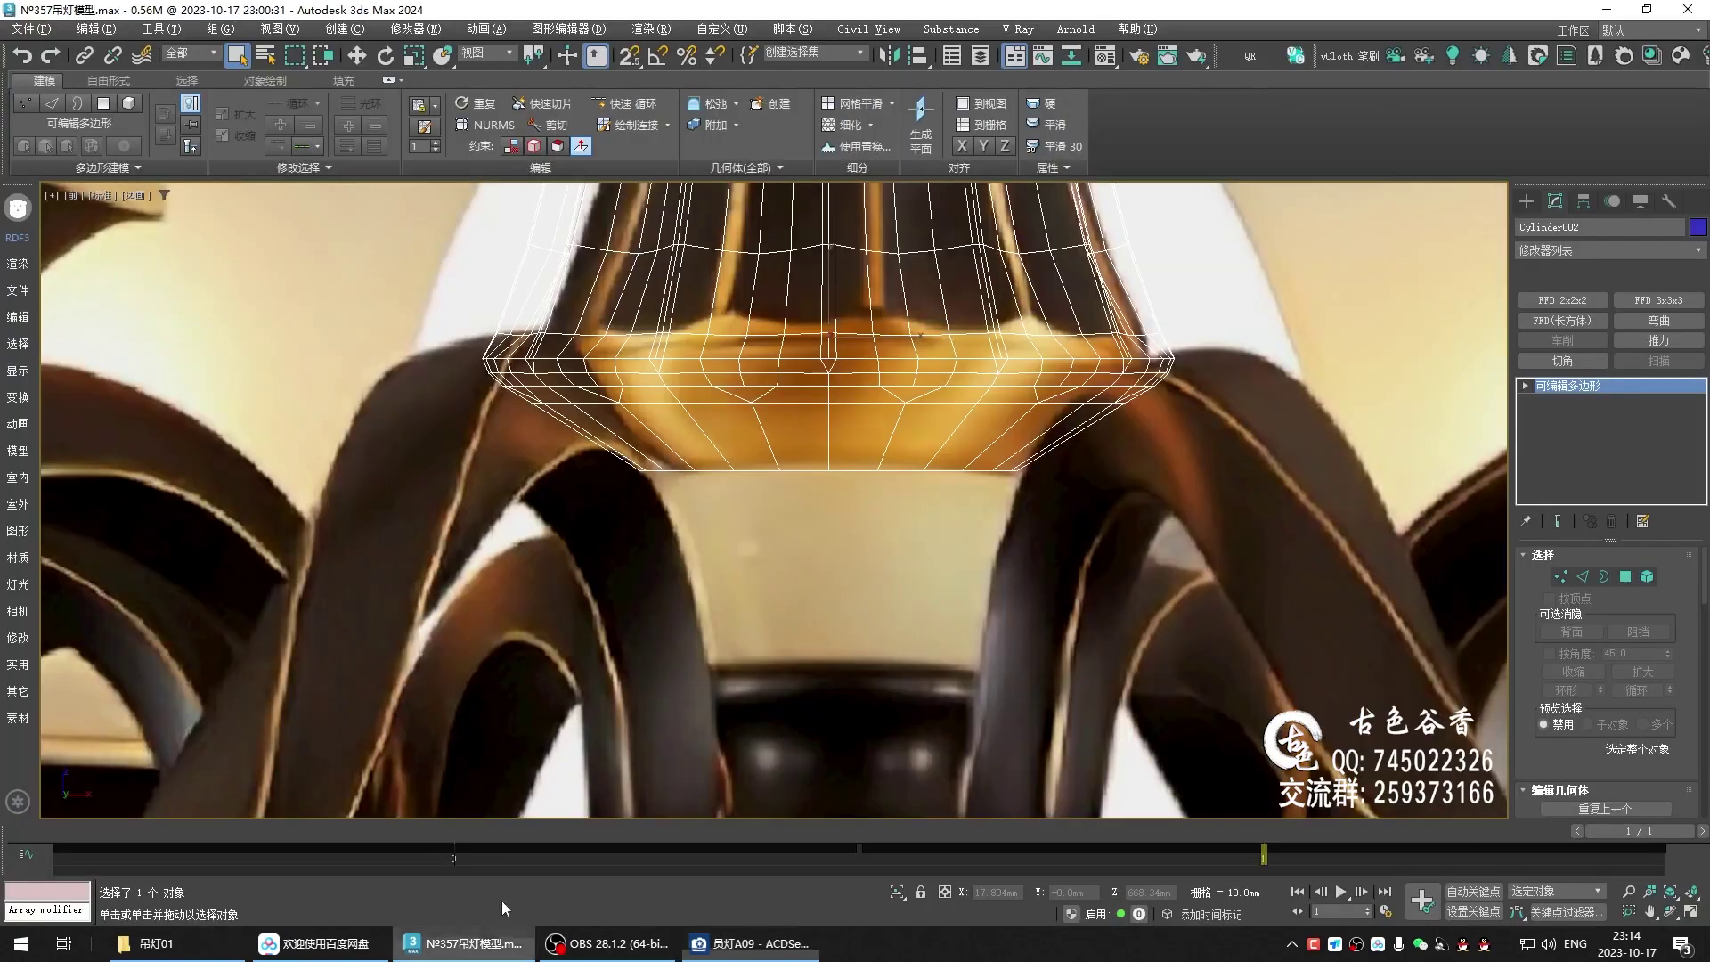
scroll(1000, 437, up, 2)
scroll(1000, 437, up, 2)
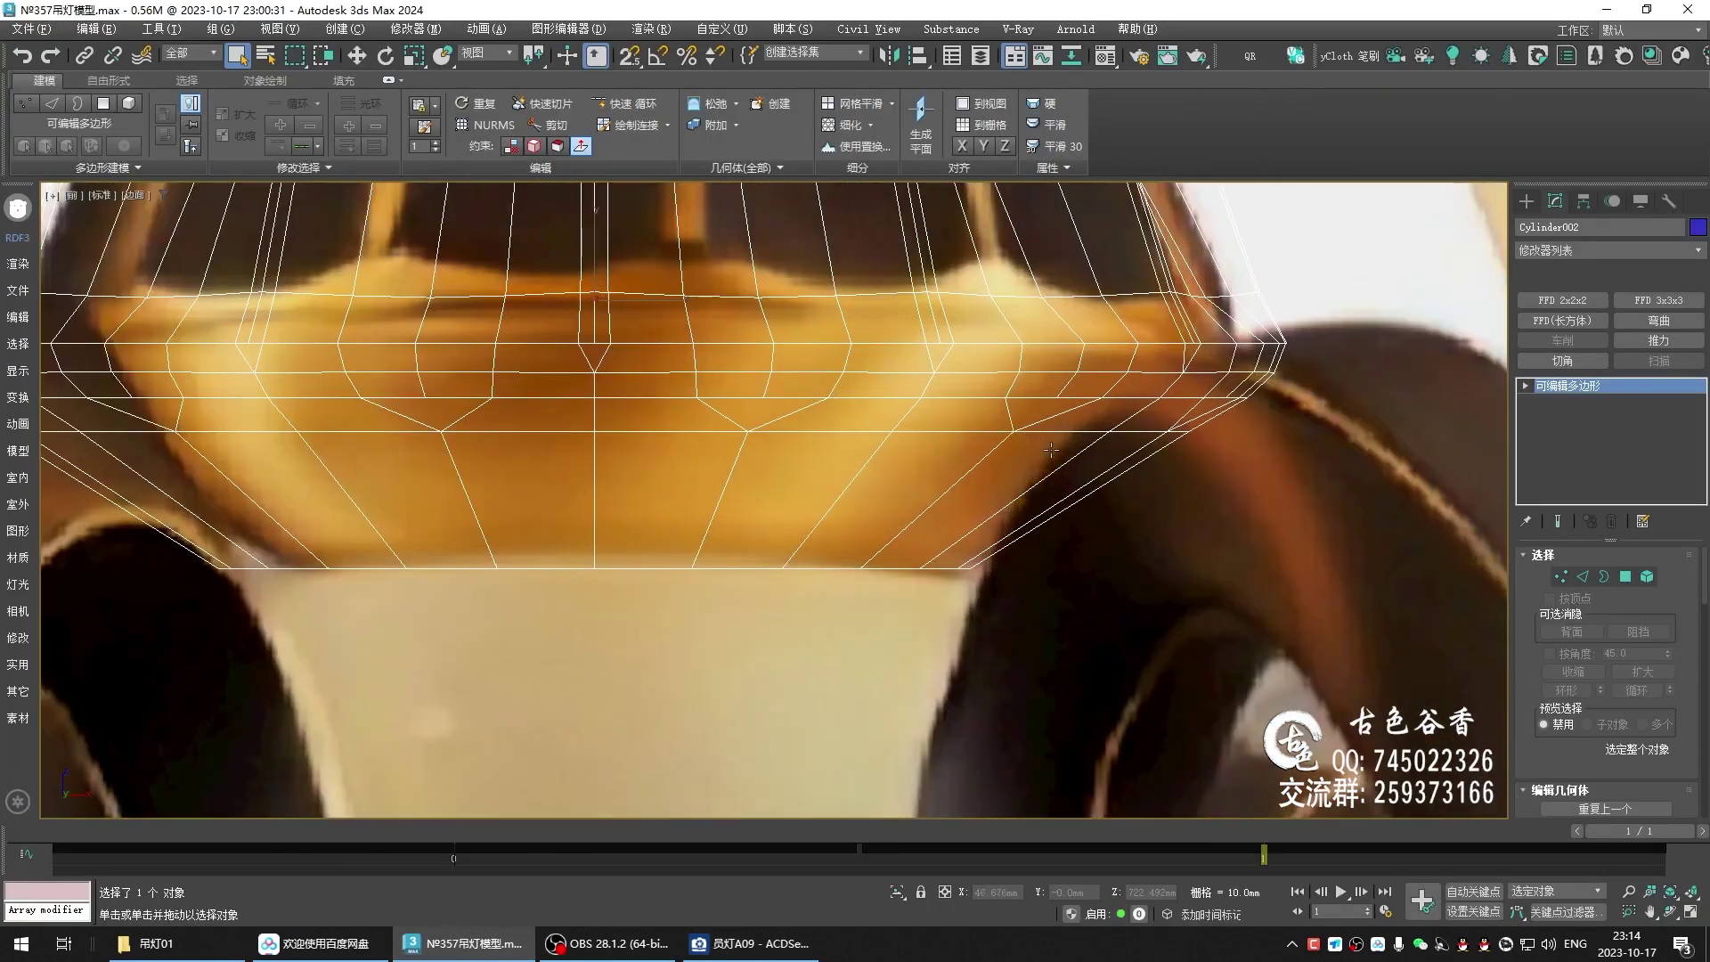
scroll(1051, 449, down, 2)
key(1)
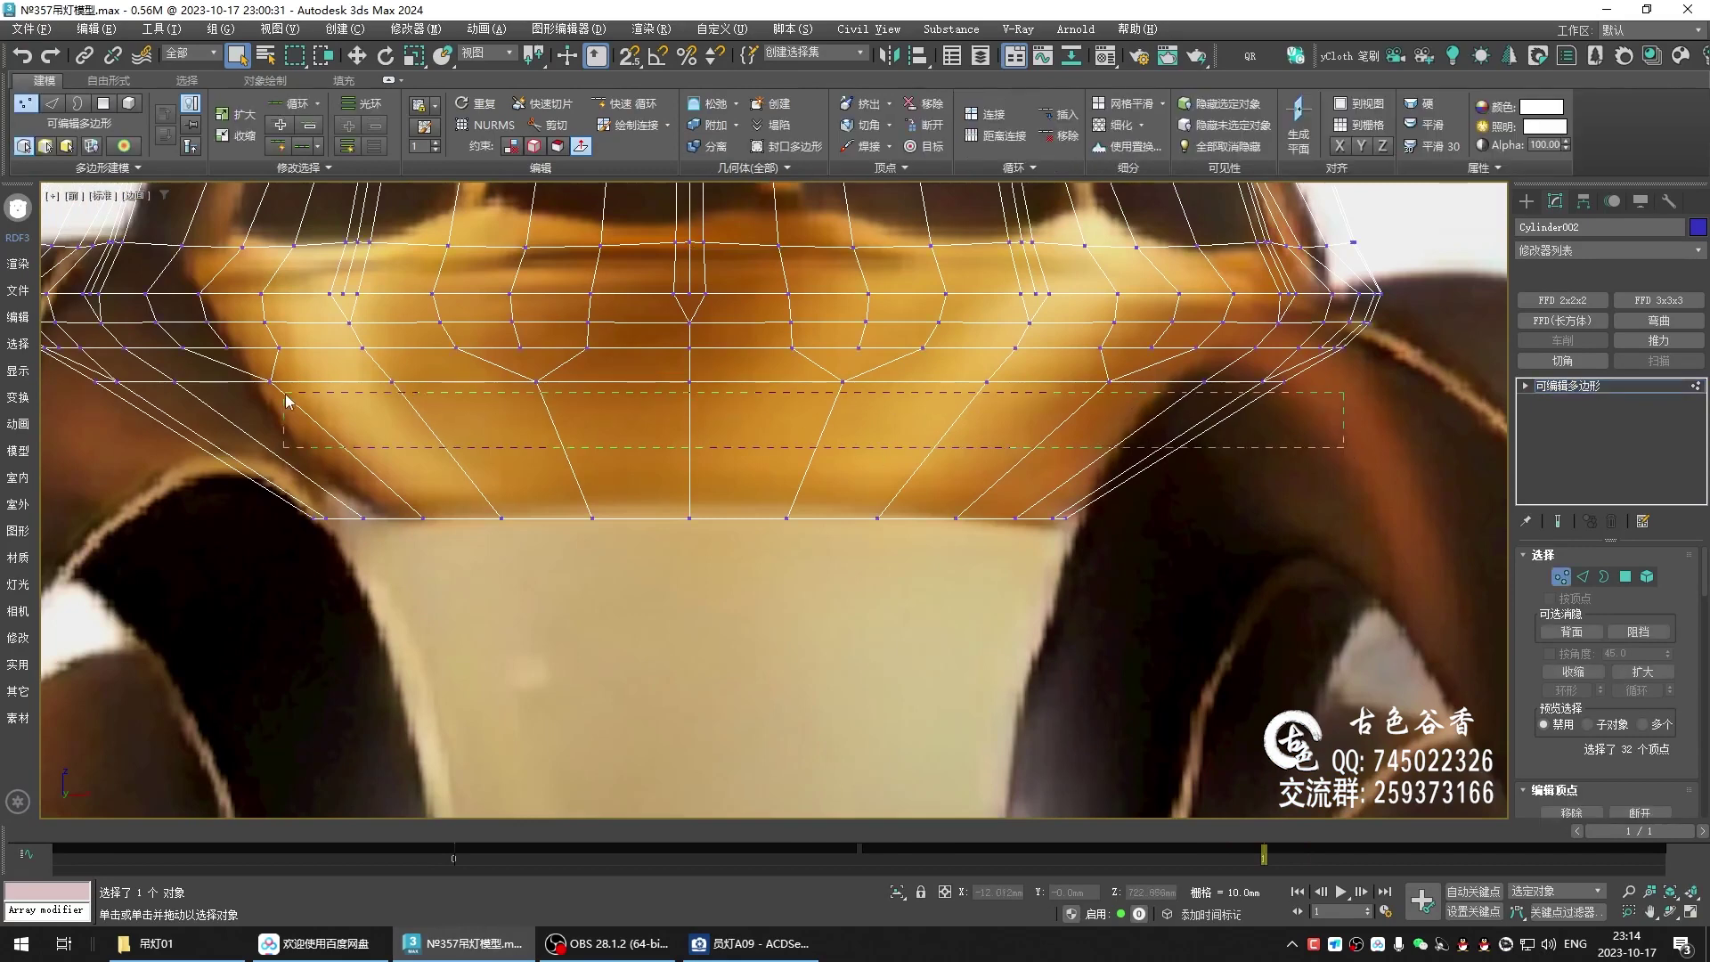
click(289, 400)
scroll(789, 362, down, 2)
drag(1166, 354, 249, 374)
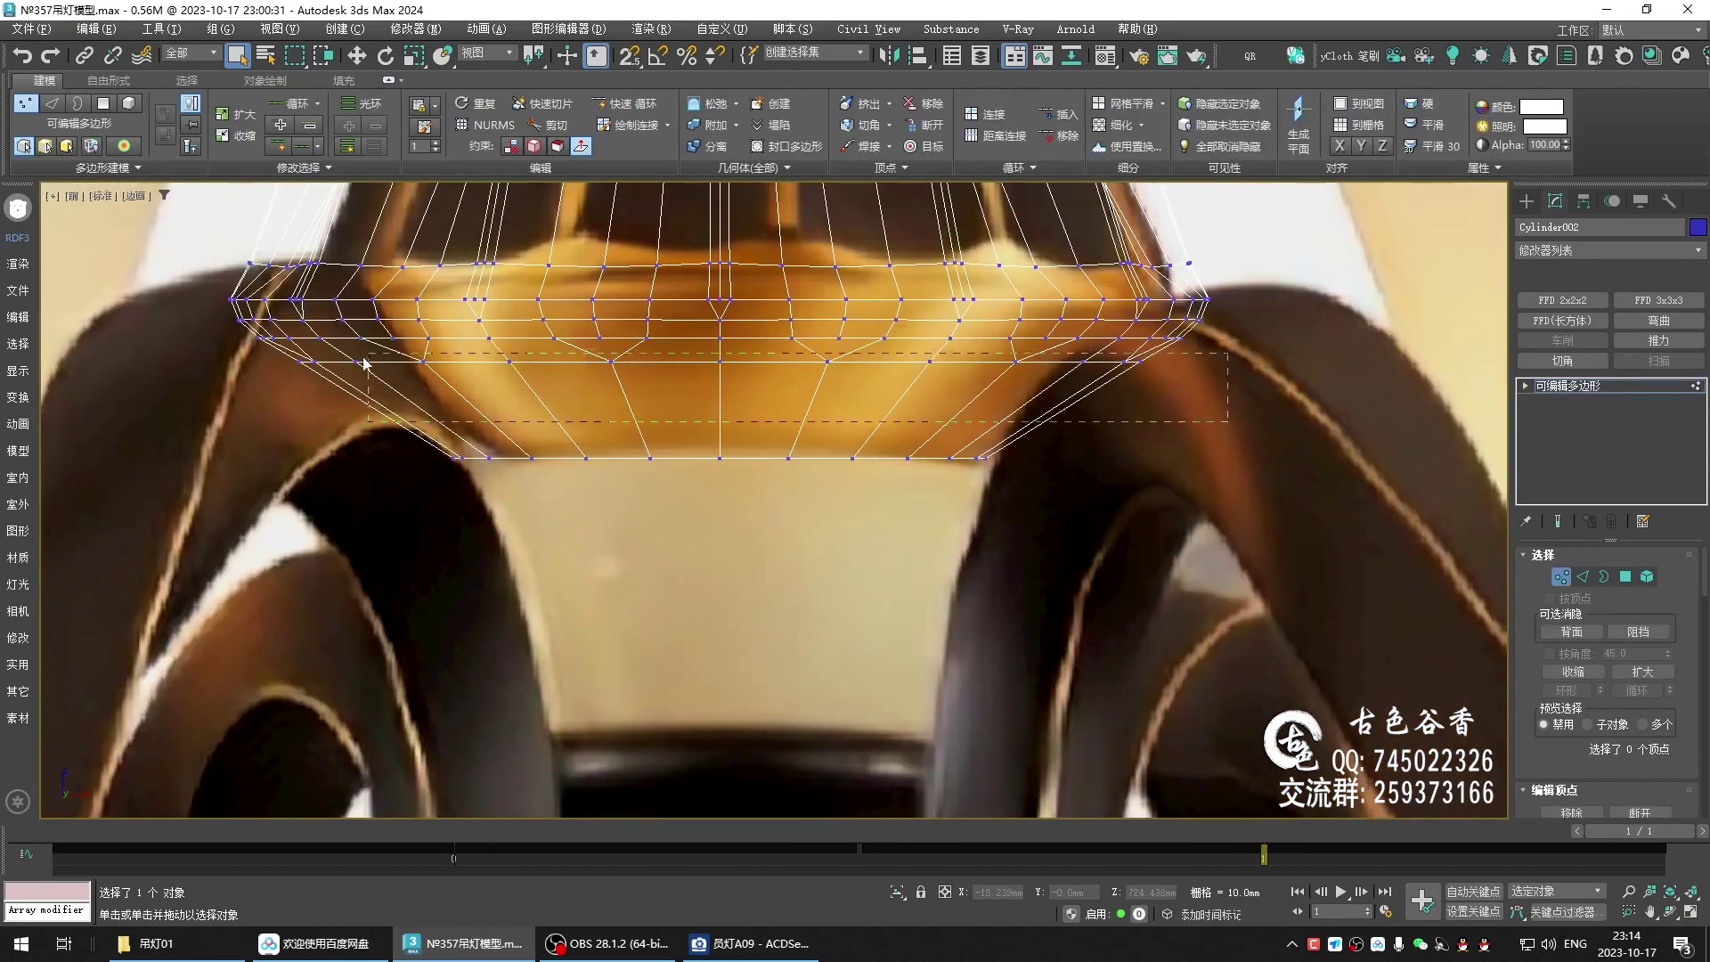
scroll(707, 361, up, 2)
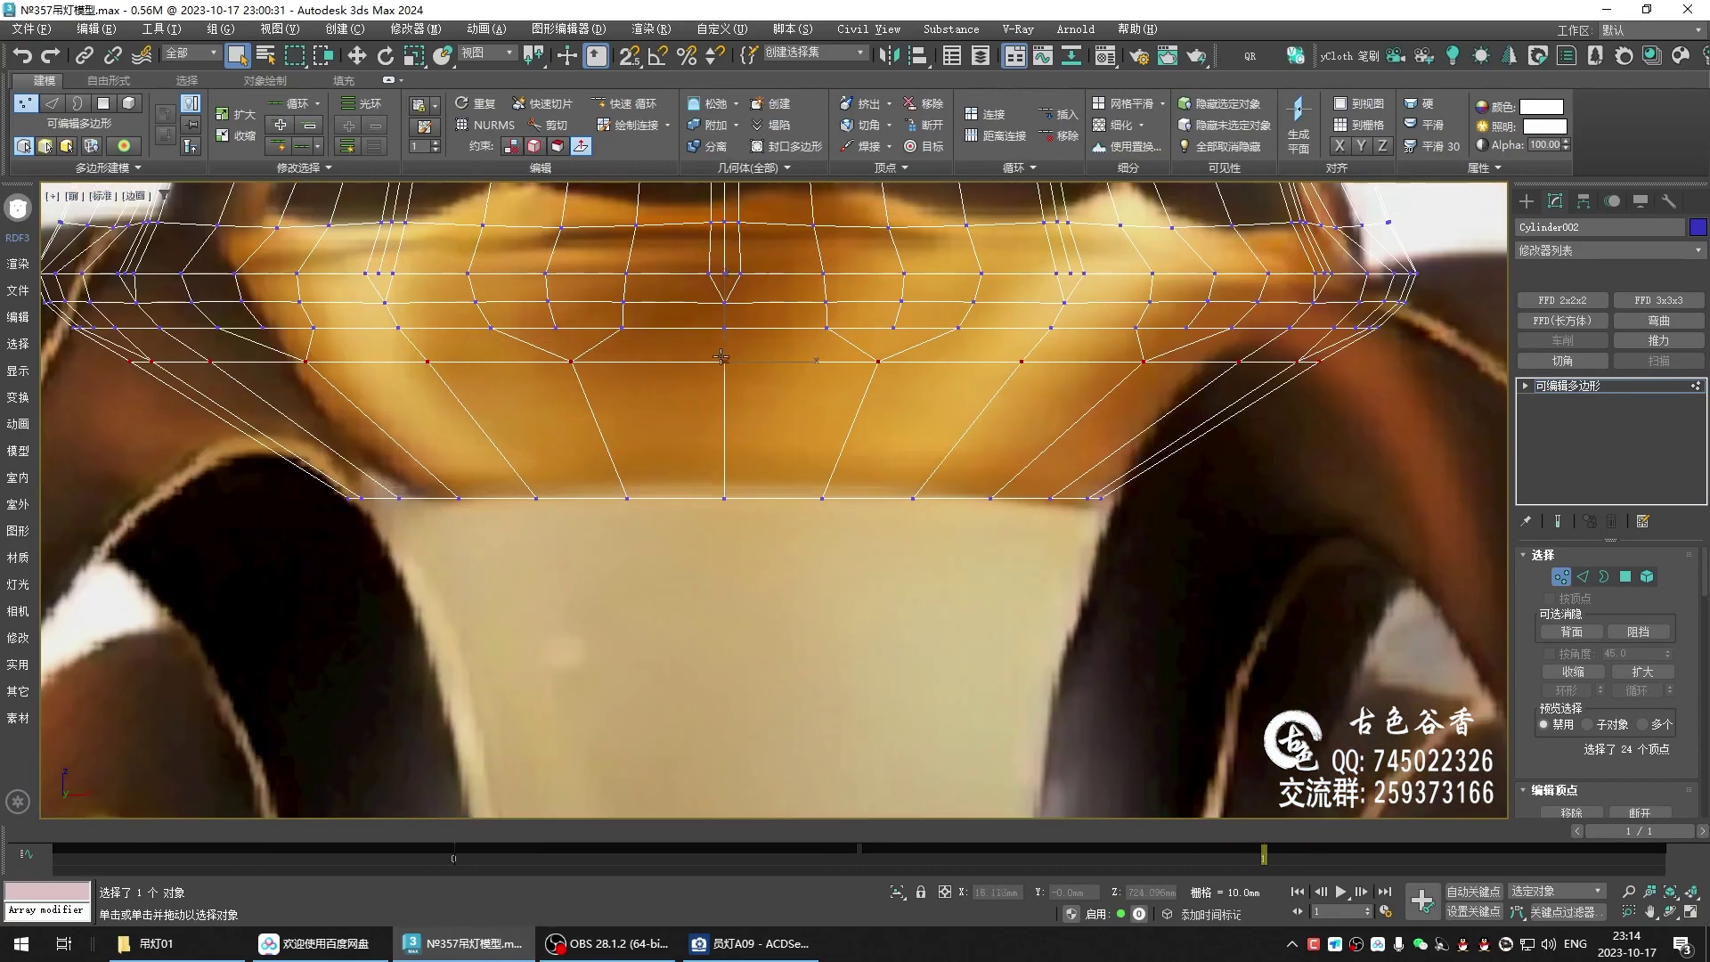
- Lower the vertex ring slightly, after cancelling an initial upward move
key(w)
drag(727, 337, 727, 325)
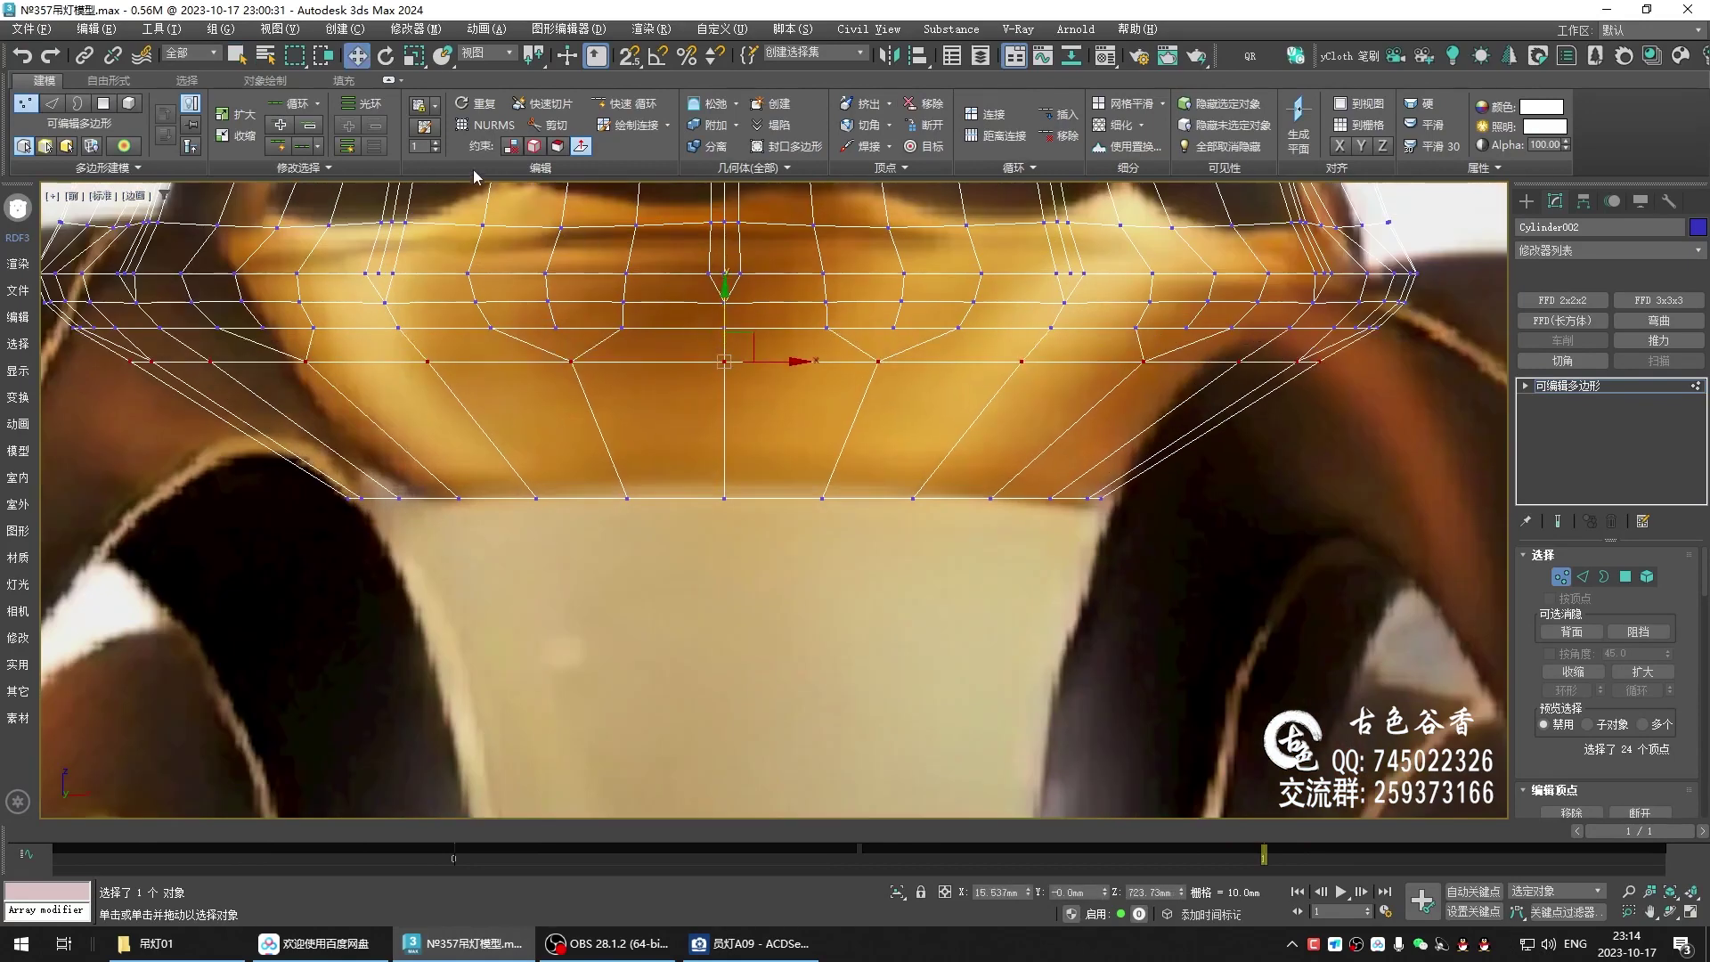
right_click(727, 325)
drag(724, 313, 729, 331)
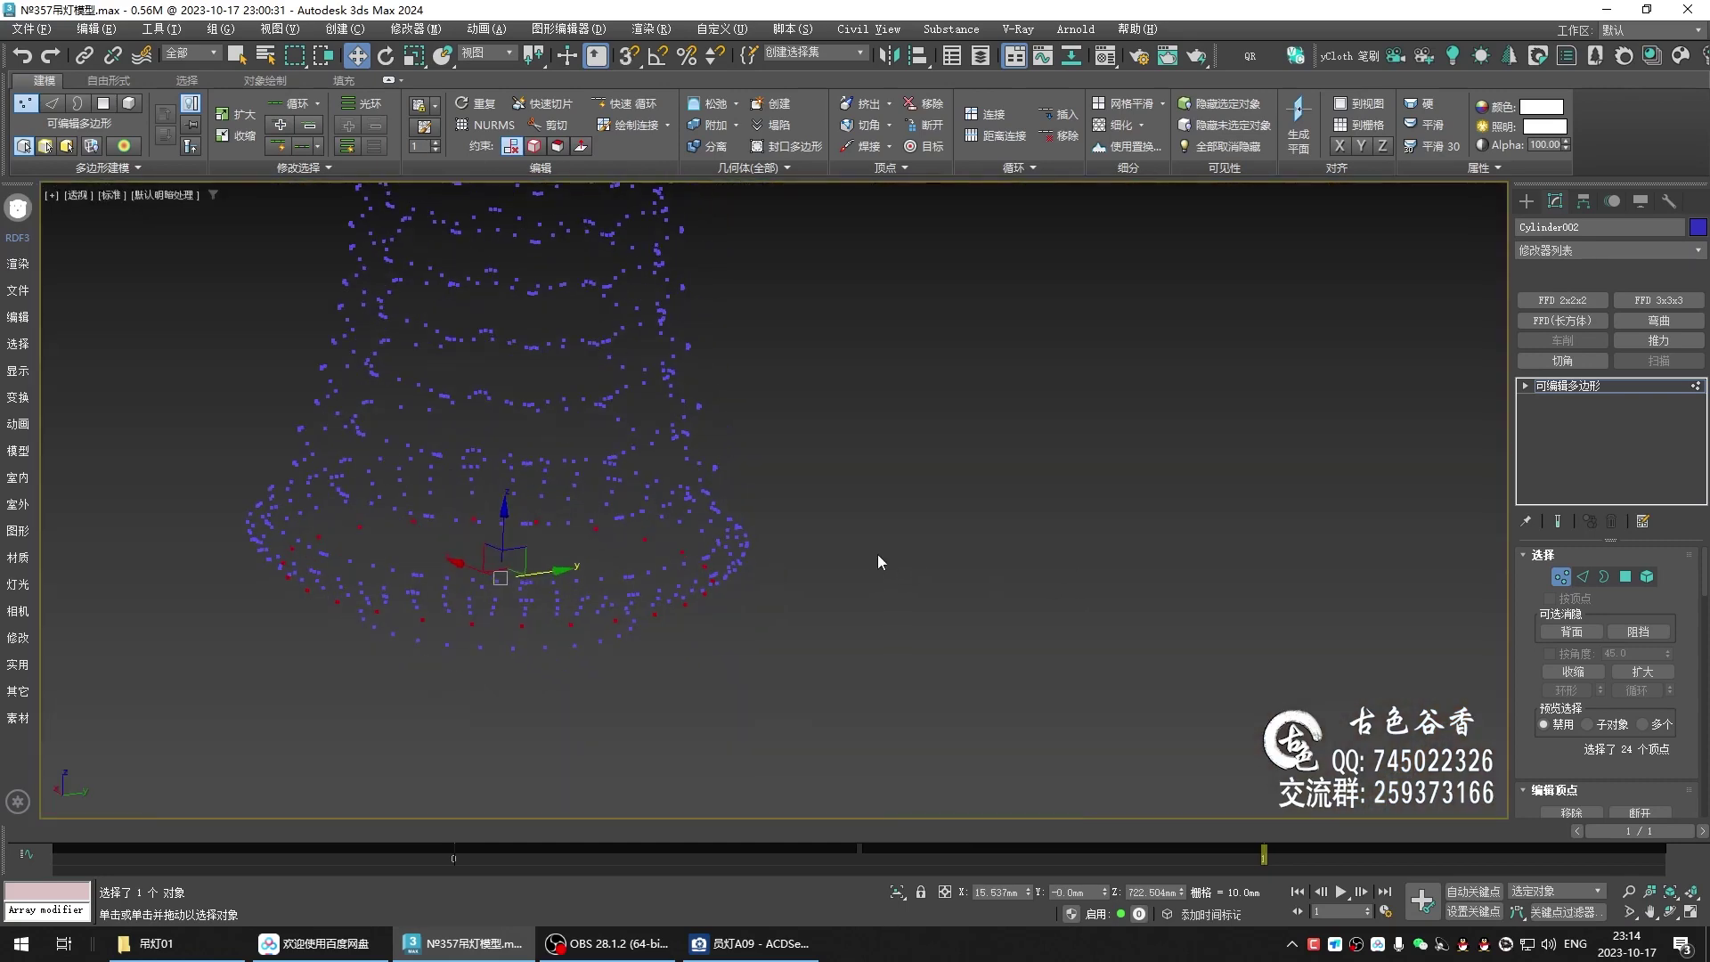
- Inspect the lower bell and bottom opening in perspective with mesh edges shown
key(F3)
alt+middle_drag(782, 561, 607, 562)
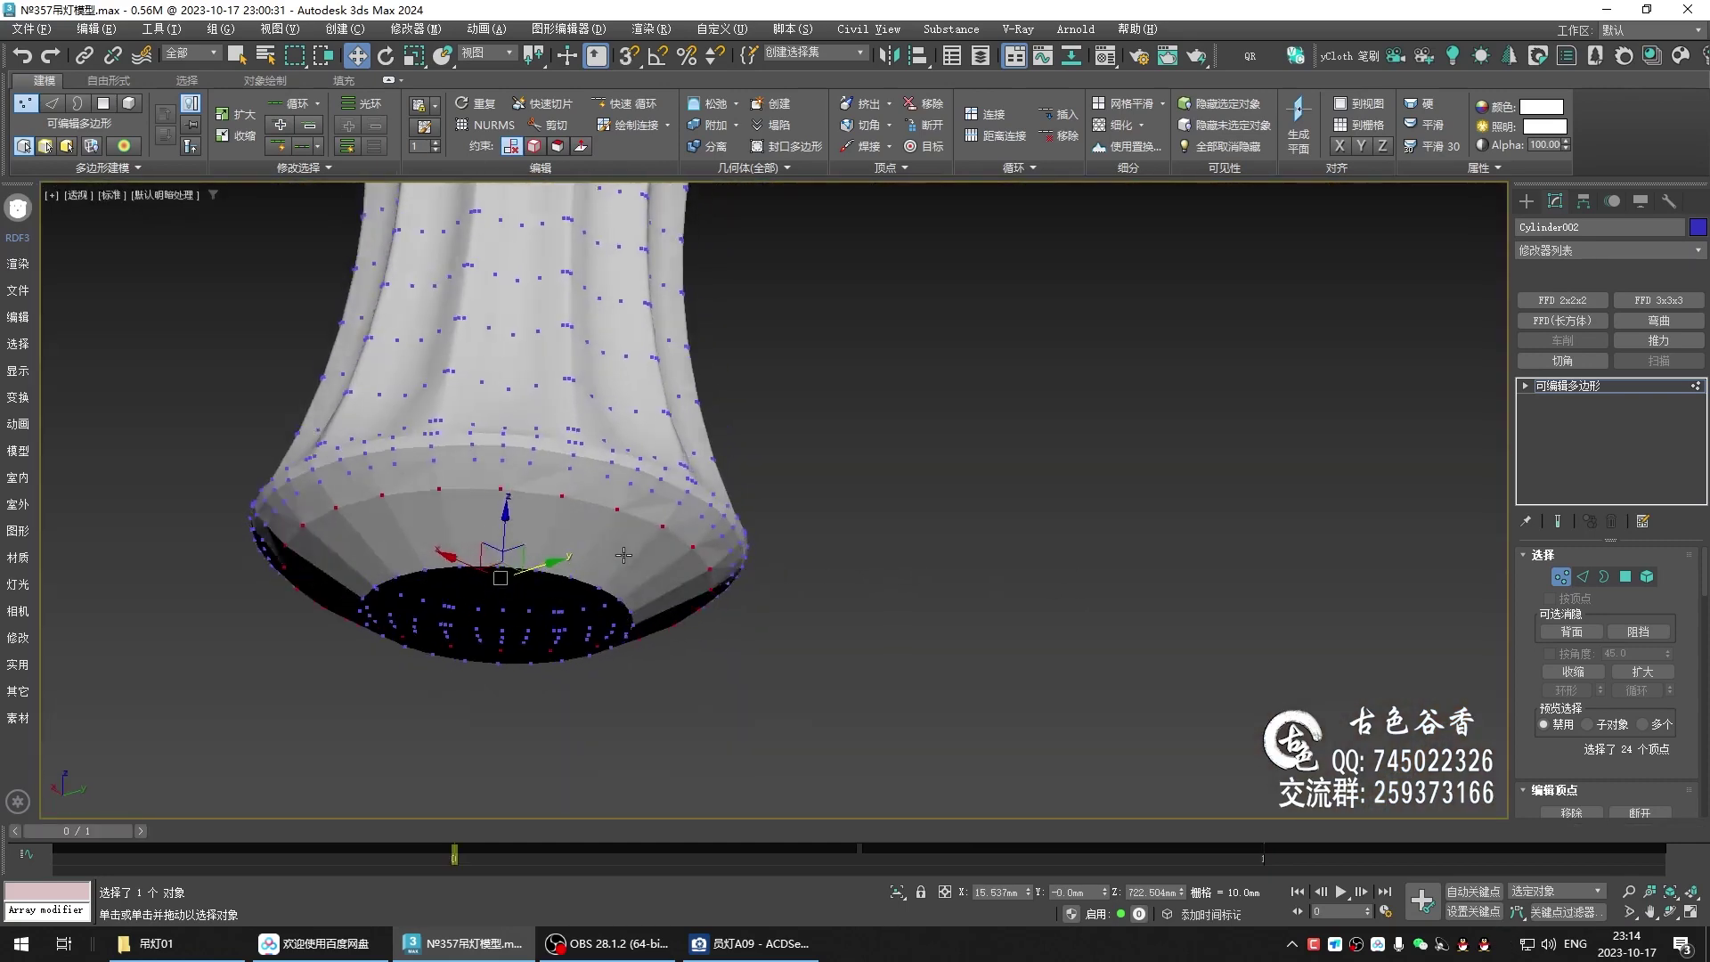
key(F4)
scroll(746, 466, up, 3)
alt+middle_drag(746, 466, 714, 486)
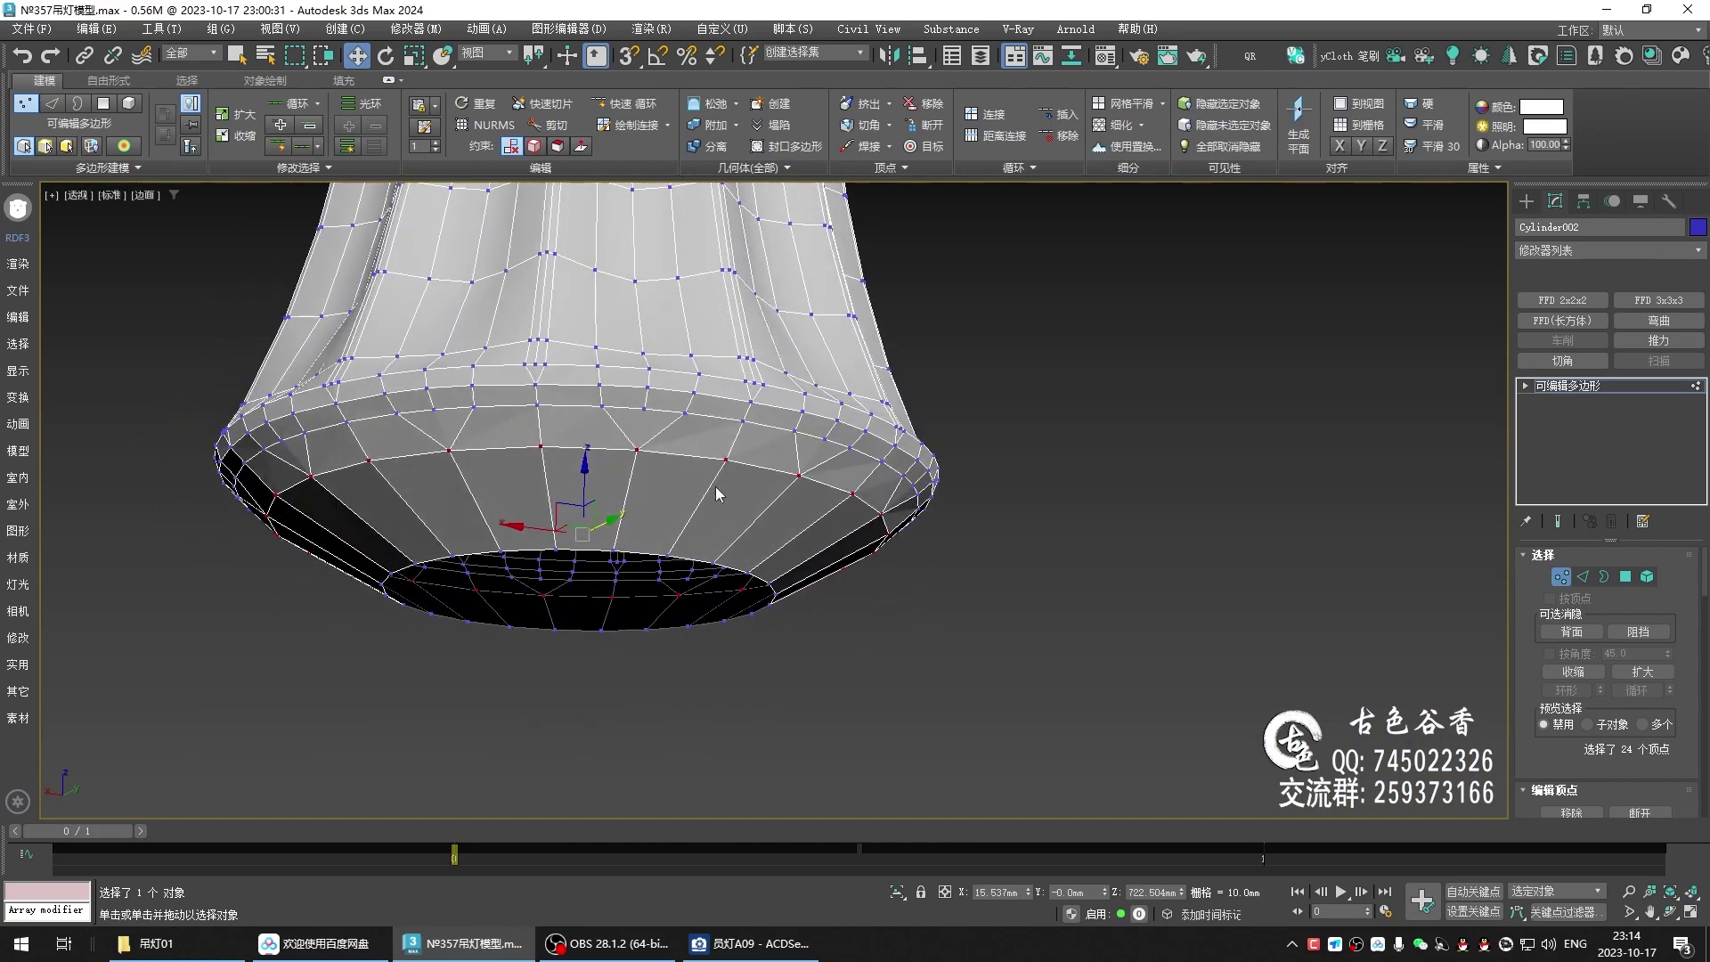
- In see-through front view, select the 24-edge collar loop and nudge it to match the photo
key(f)
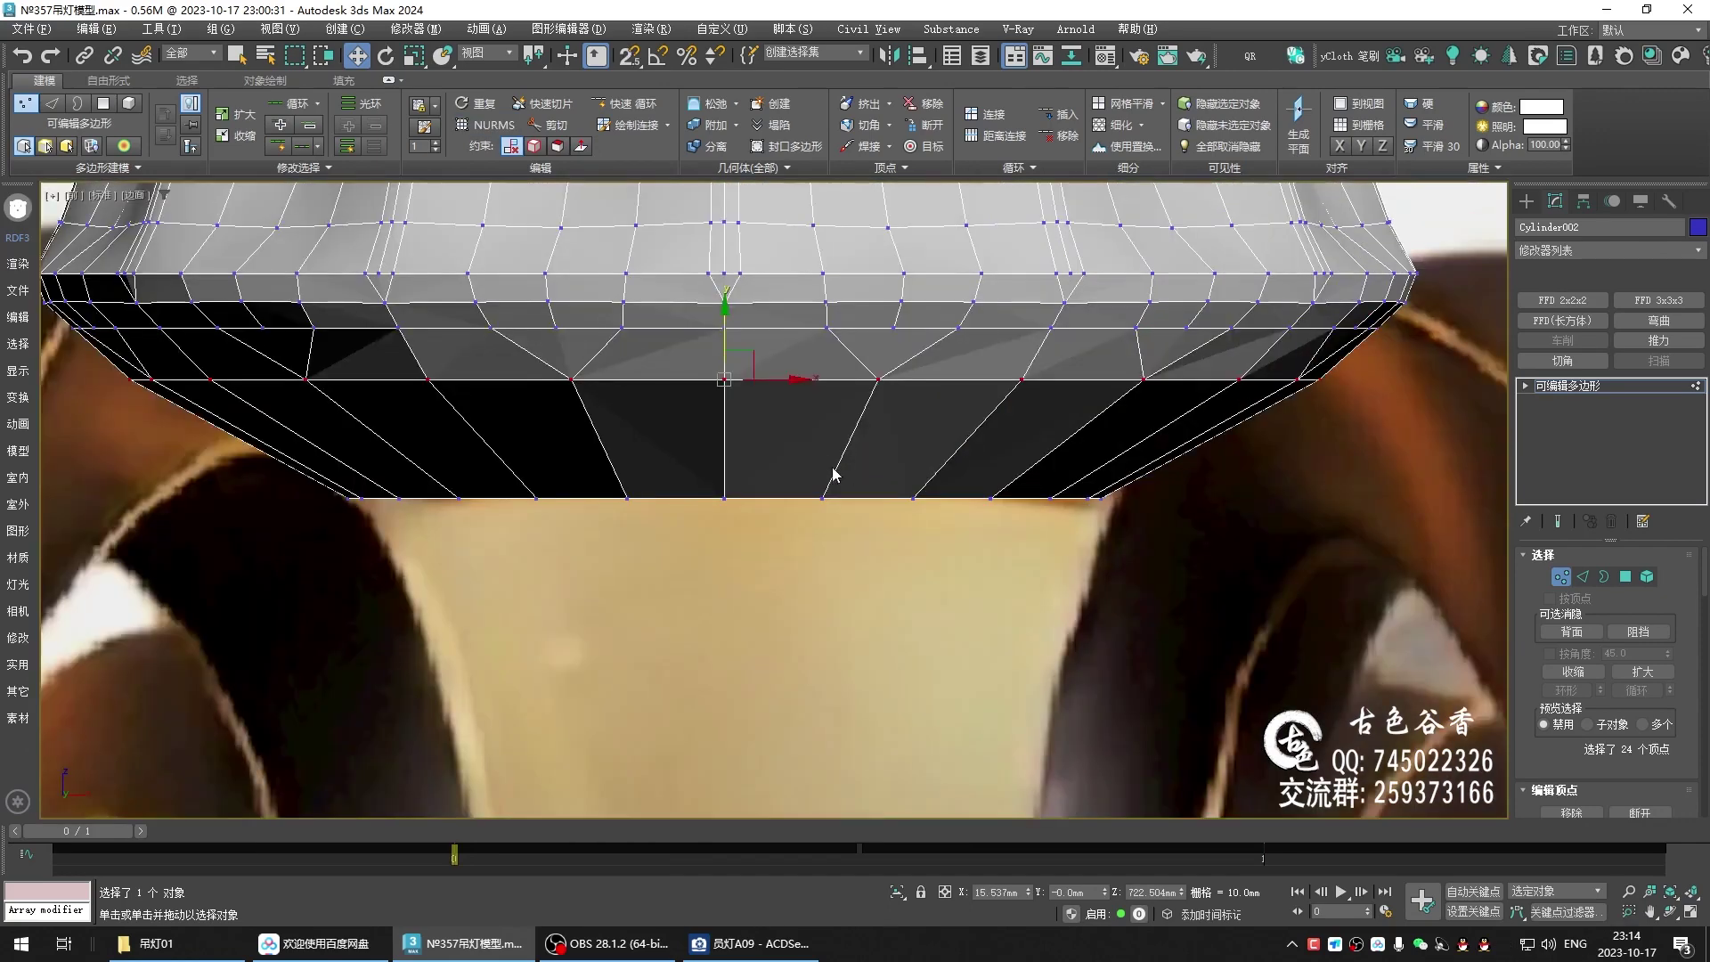
key(2)
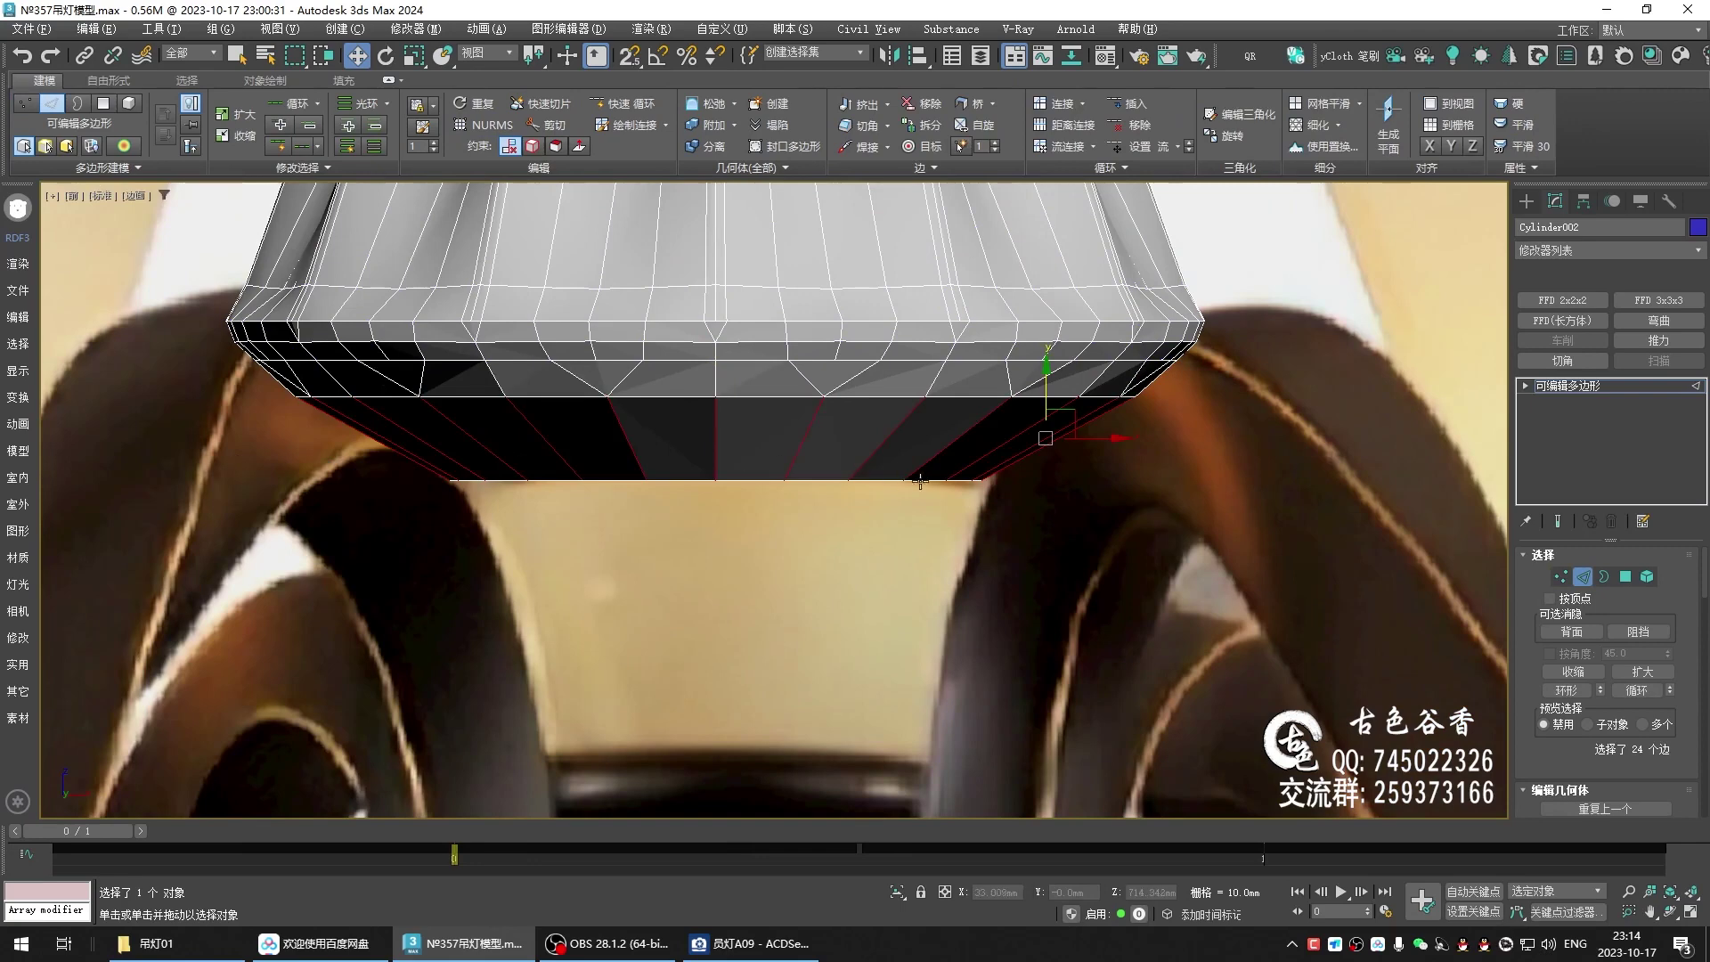
key(F3)
scroll(862, 489, up, 5)
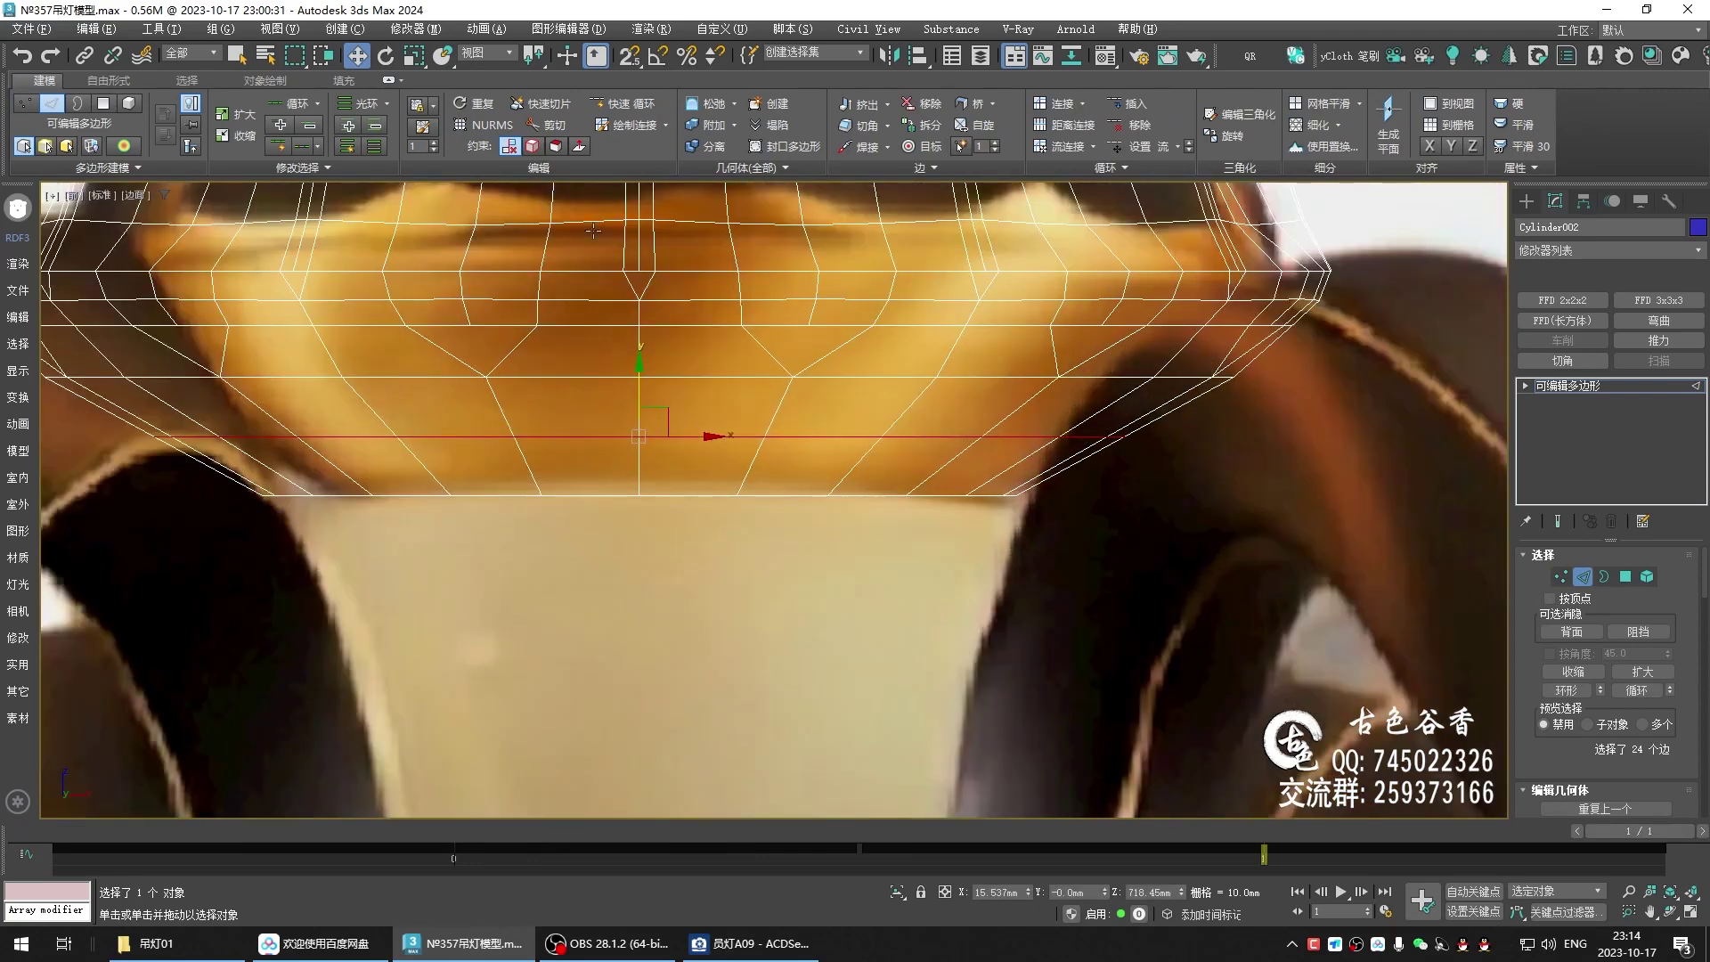
click(578, 146)
middle_drag(605, 379, 799, 387)
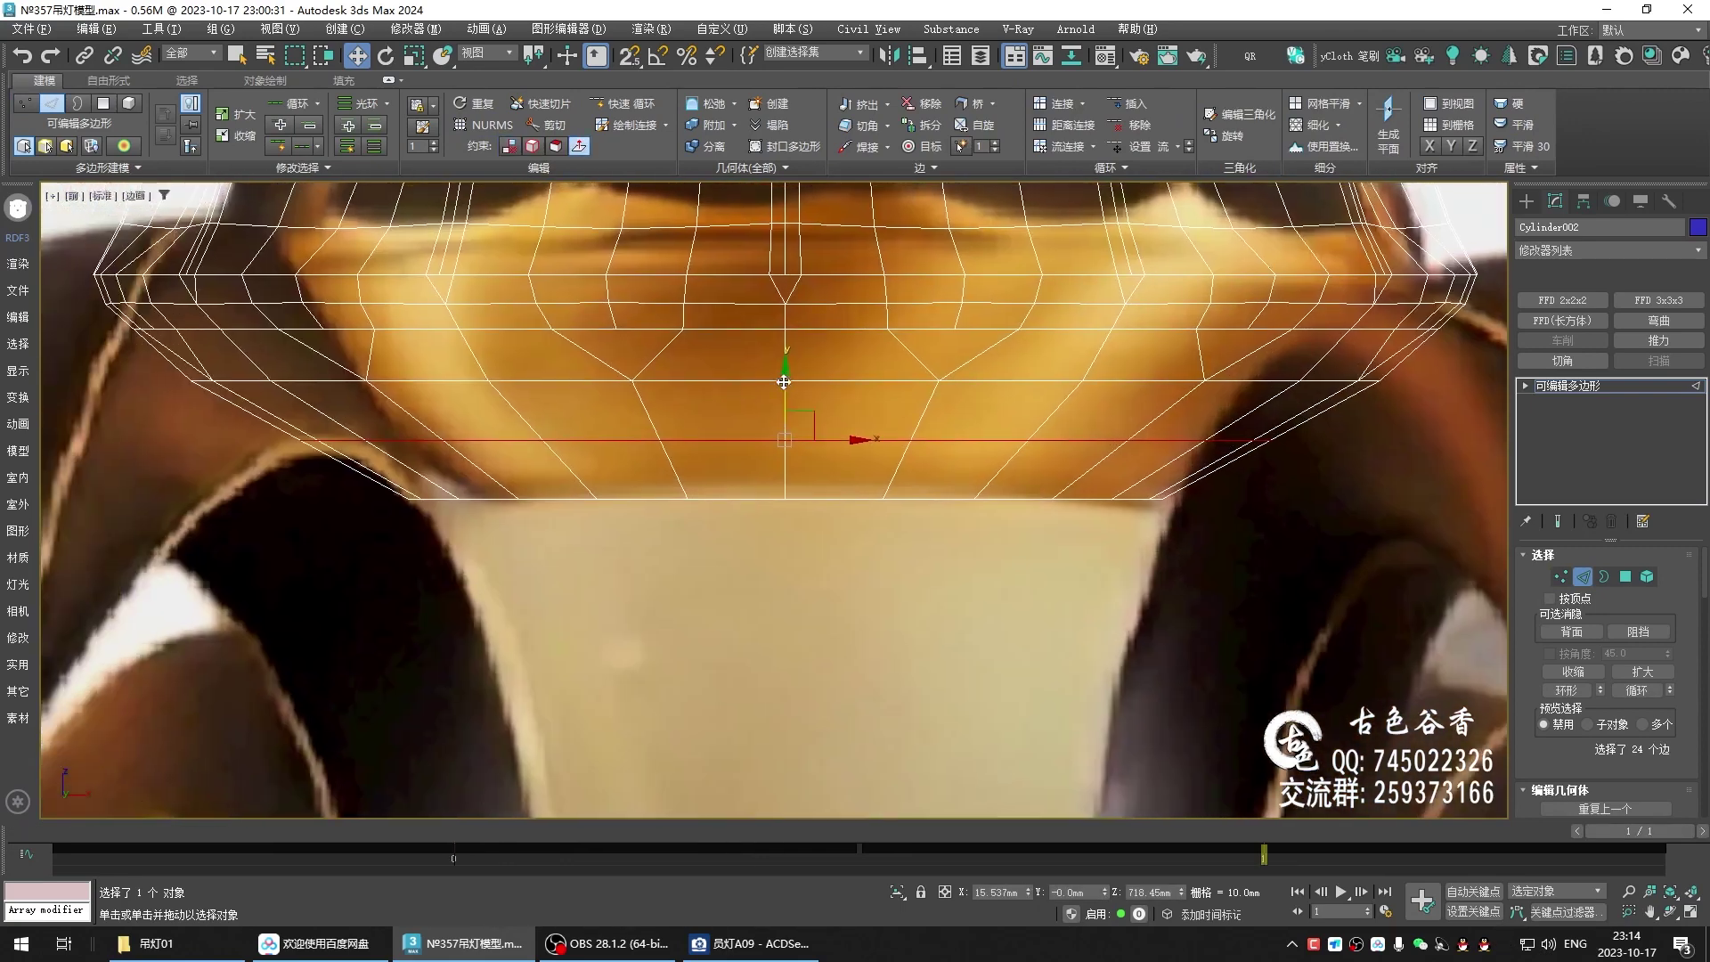
drag(782, 382, 781, 374)
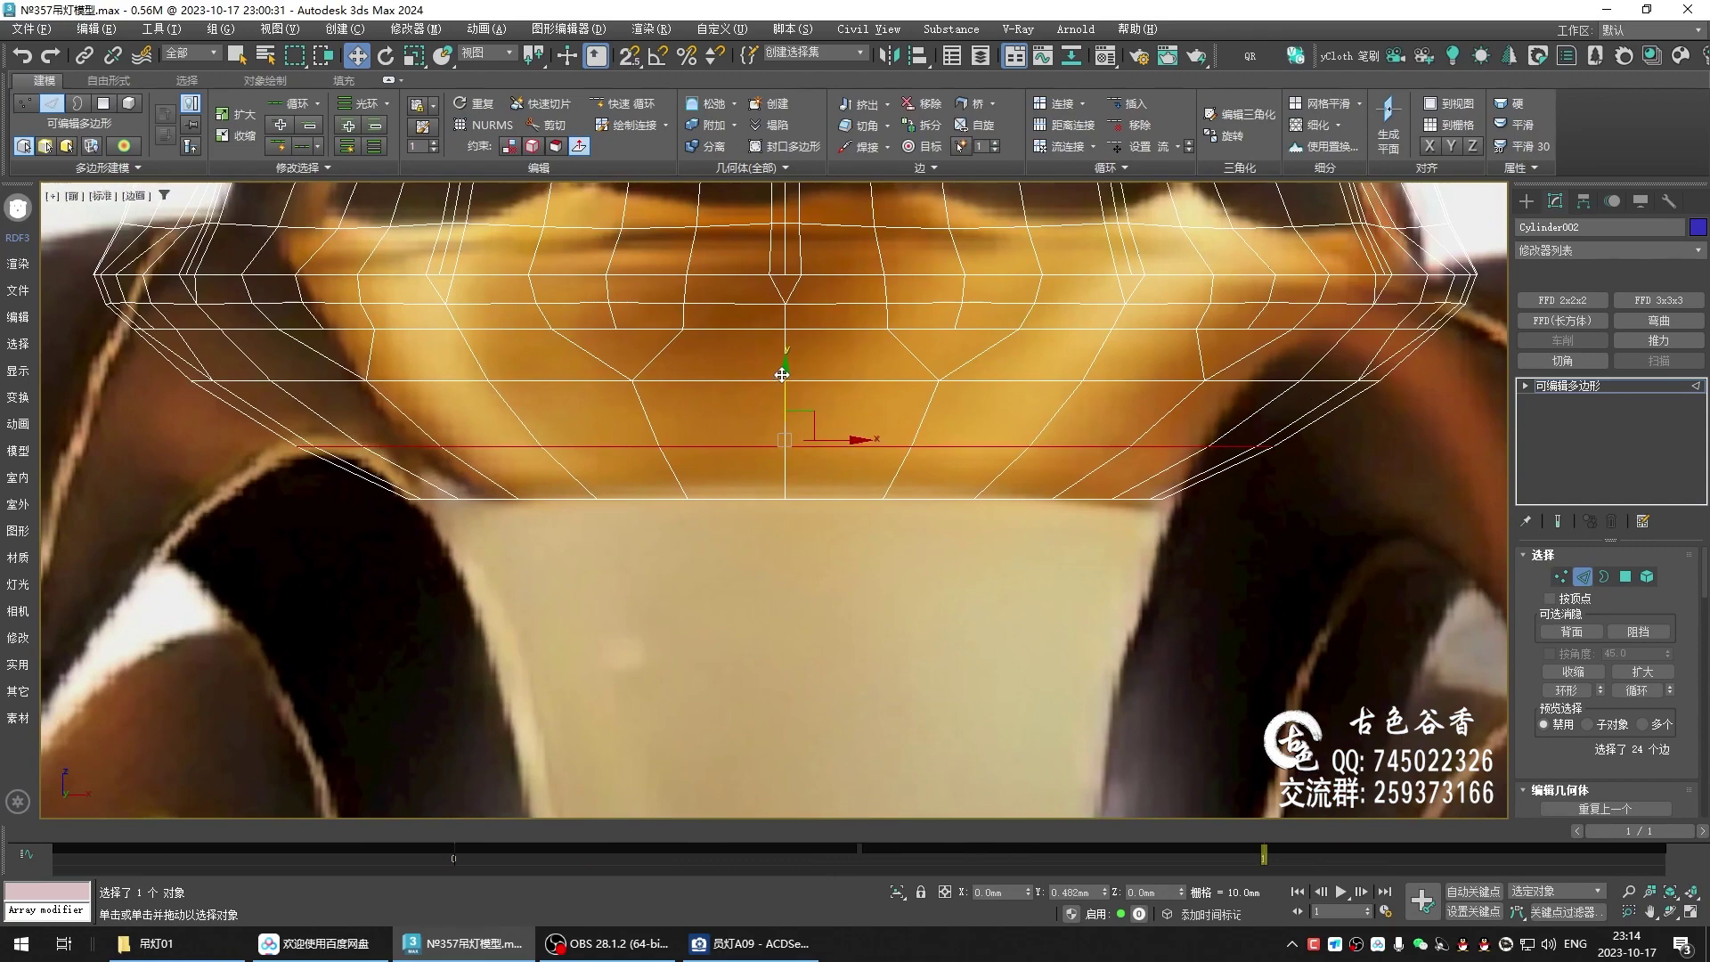
click(1586, 389)
key(alt+w)
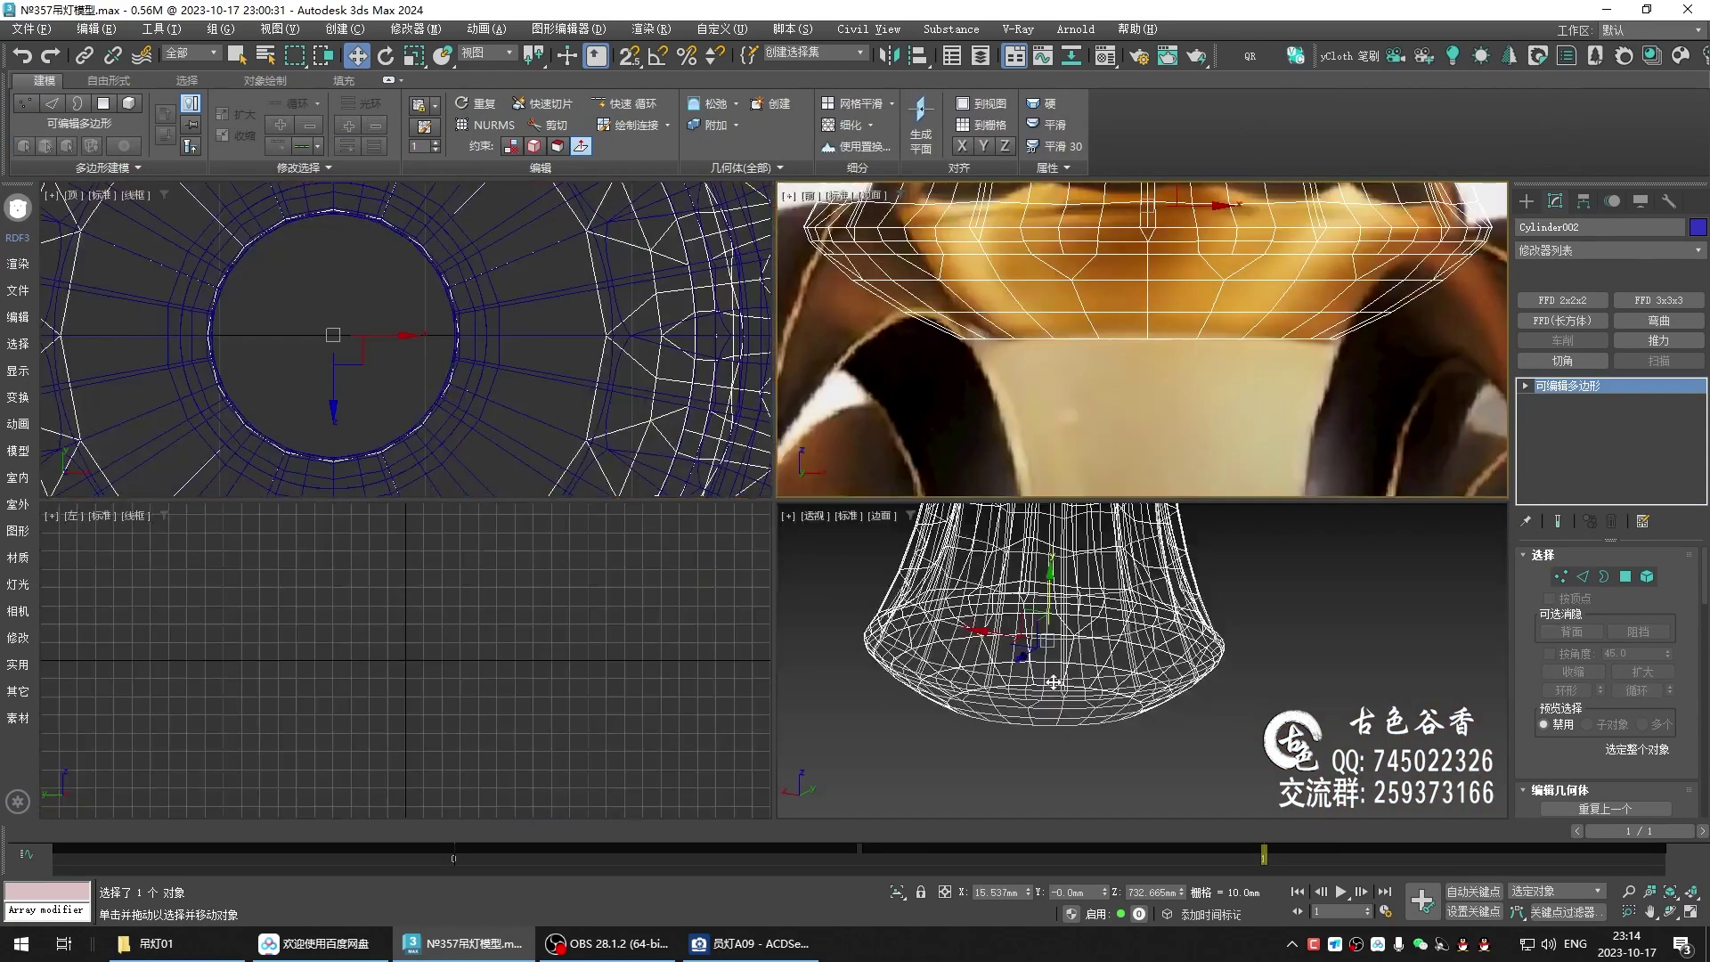
key(alt+w)
key(F3)
alt+middle_drag(885, 656, 863, 511)
scroll(622, 491, up, 3)
scroll(621, 491, down, 2)
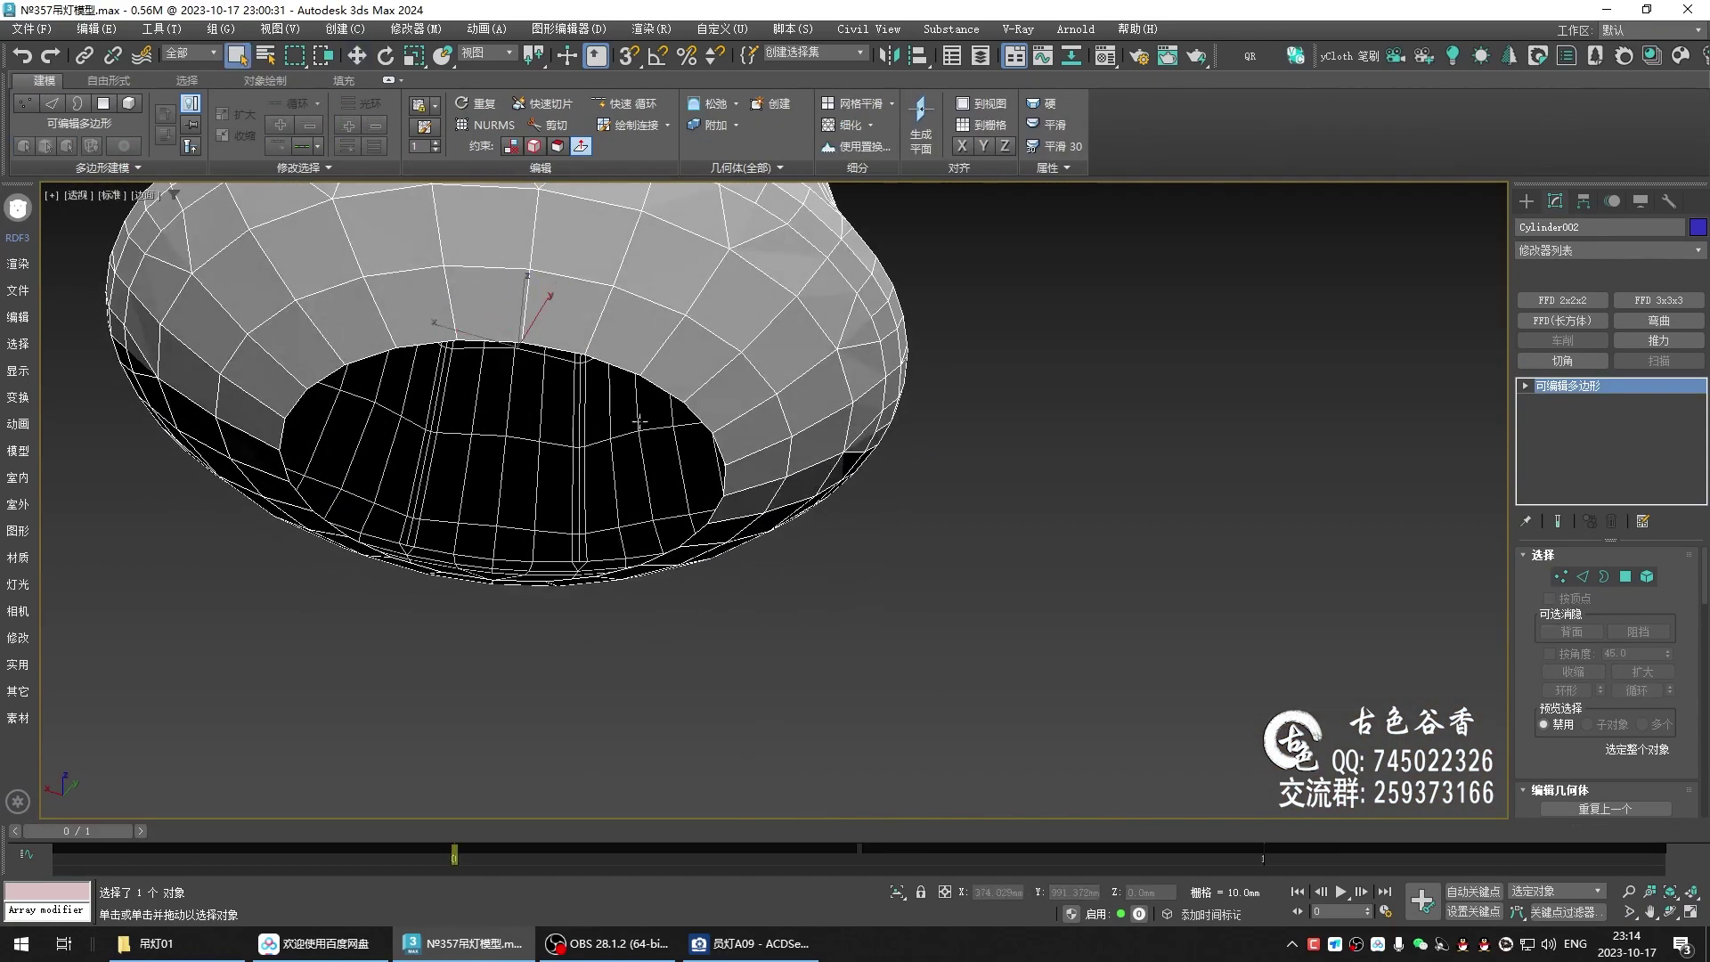
scroll(622, 491, down, 3)
click(929, 521)
key(F4)
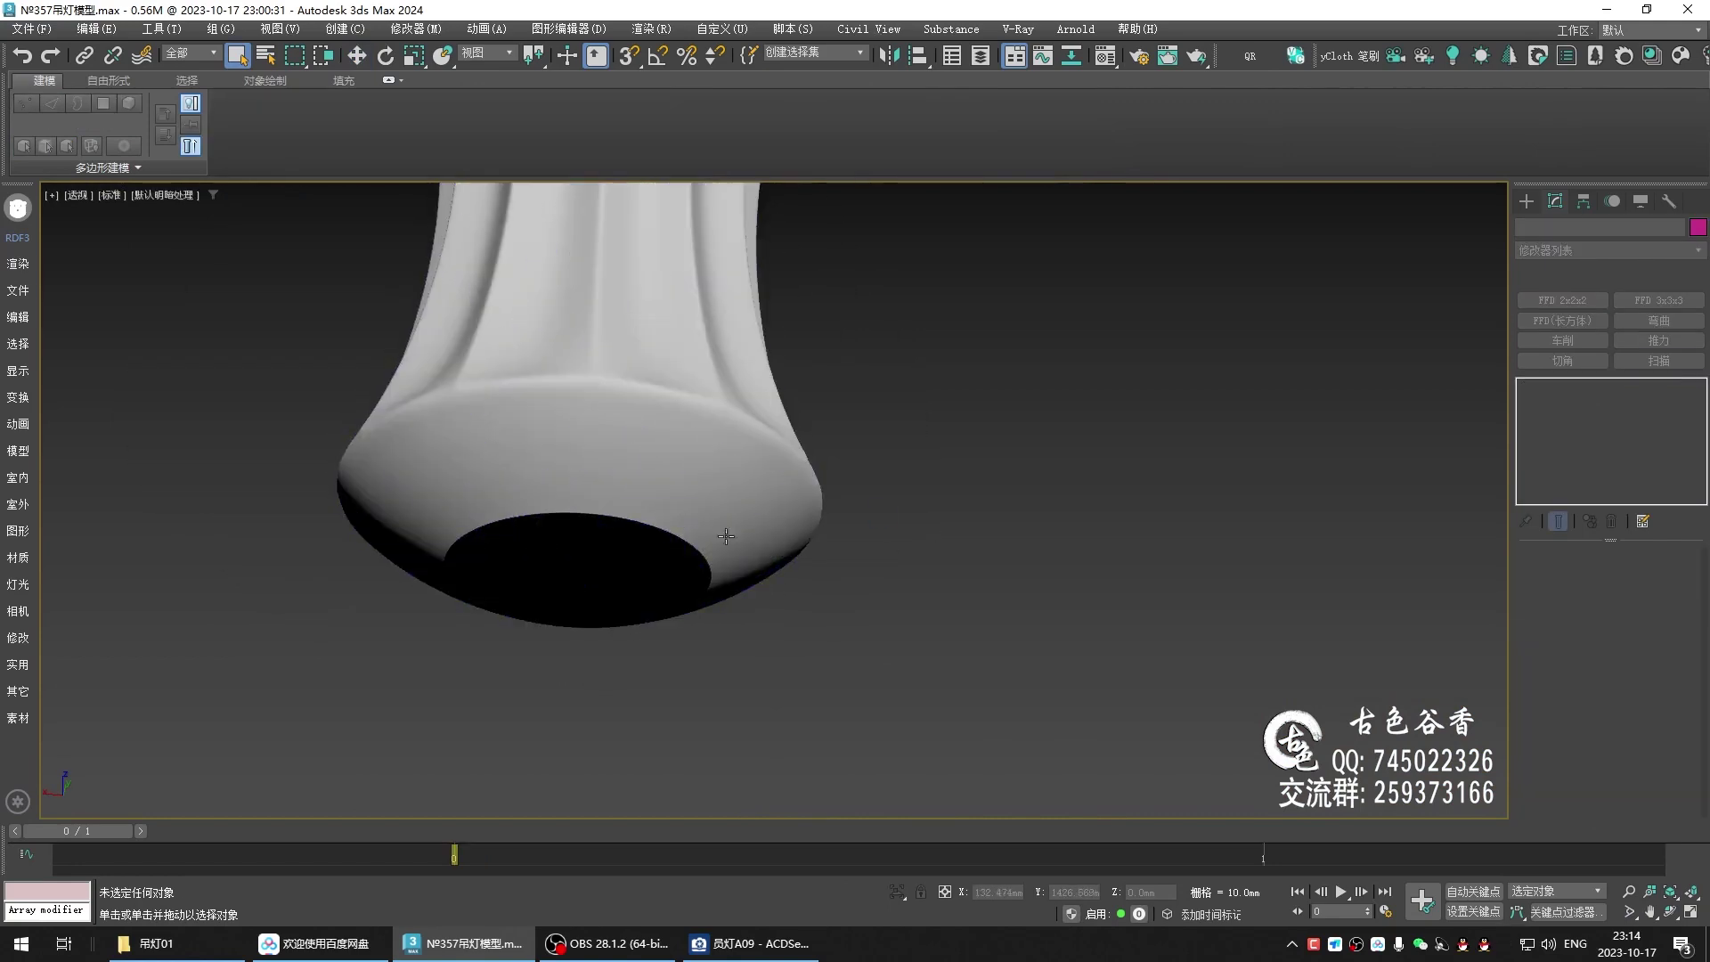
alt+middle_drag(930, 531, 664, 535)
key(f)
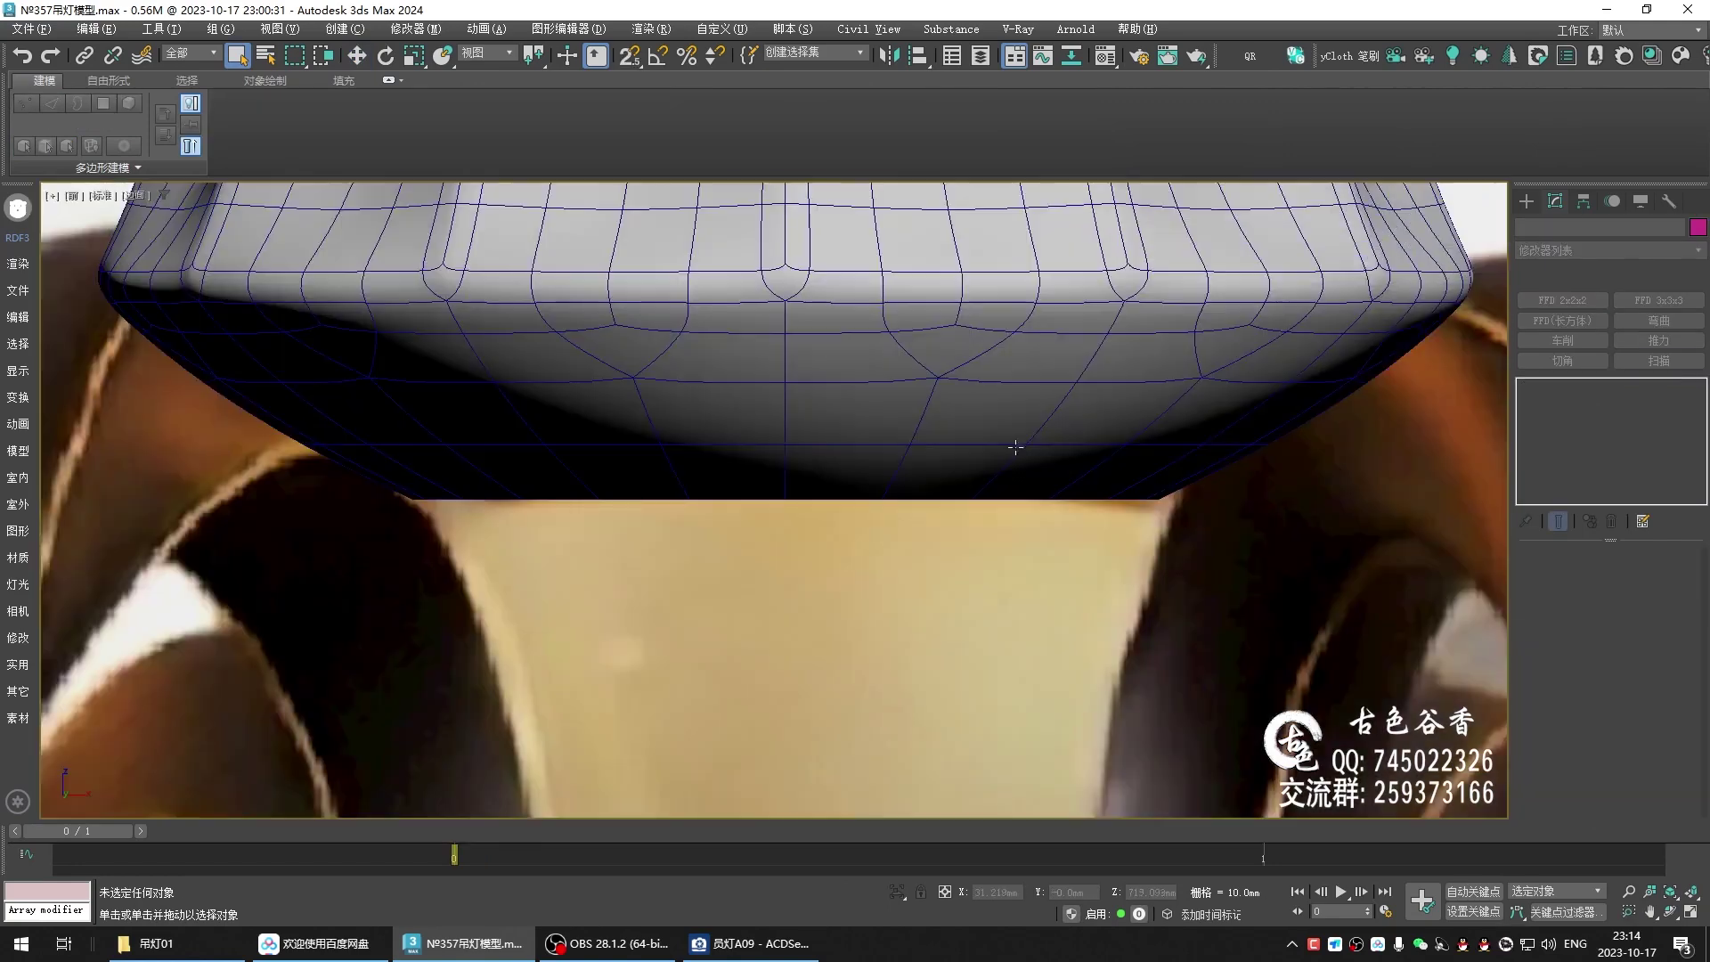
scroll(821, 477, down, 2)
scroll(821, 477, up, 3)
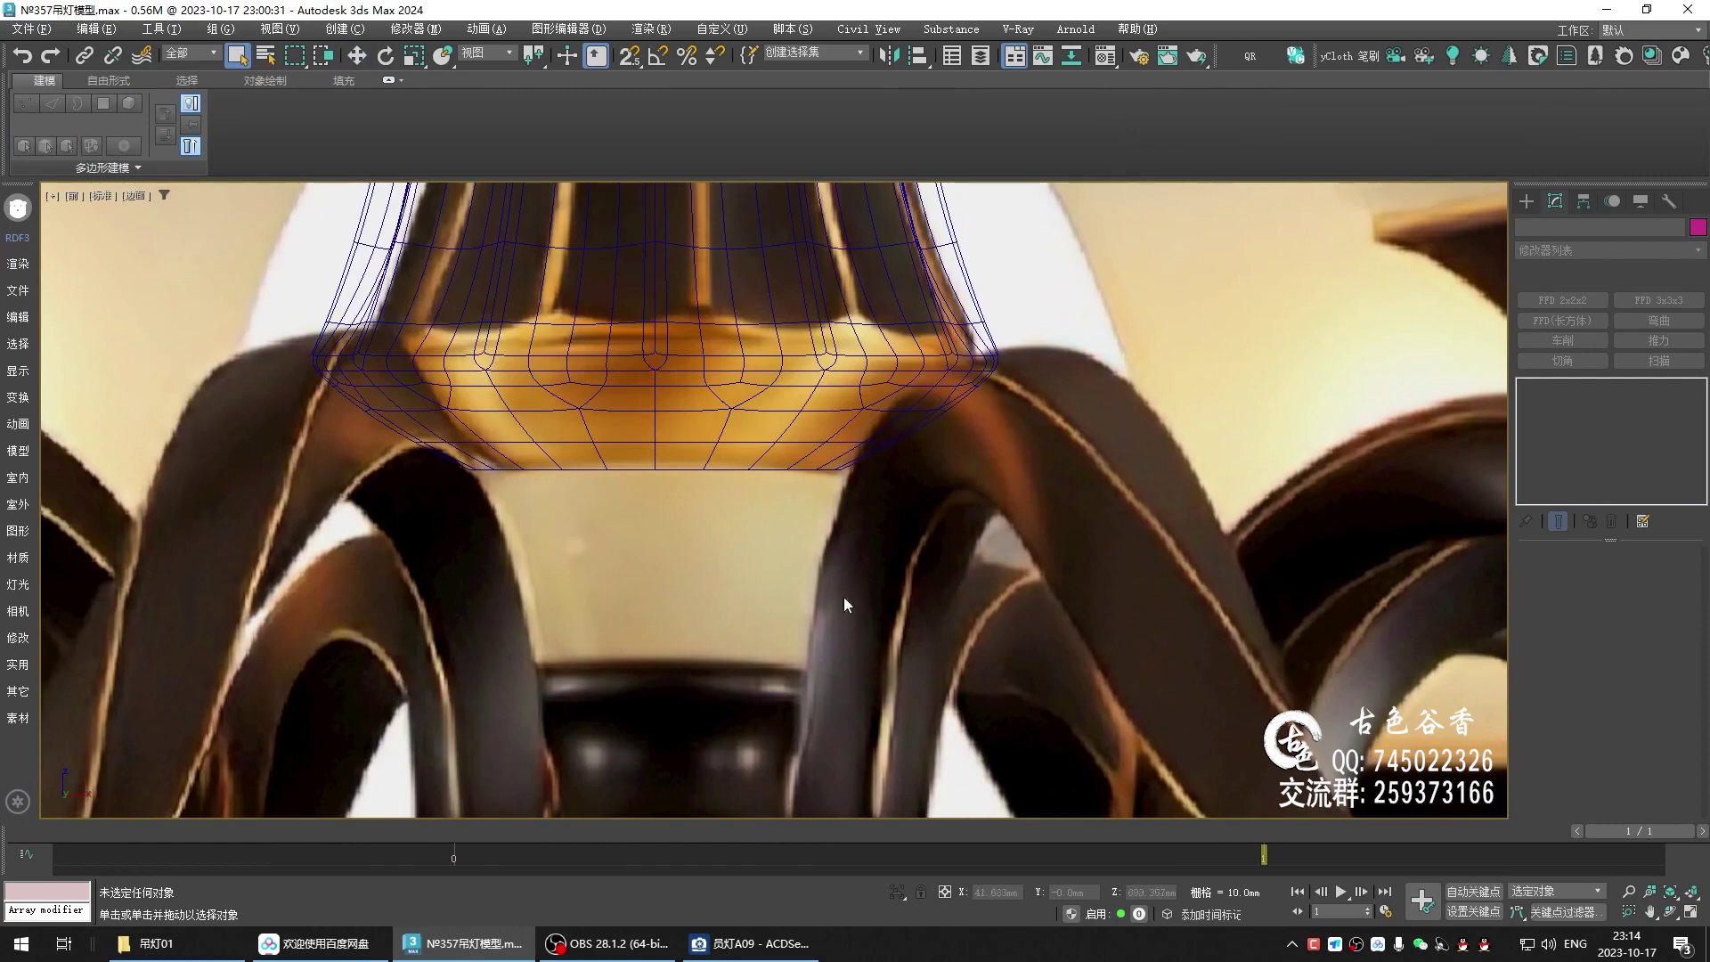
click(753, 943)
click(752, 943)
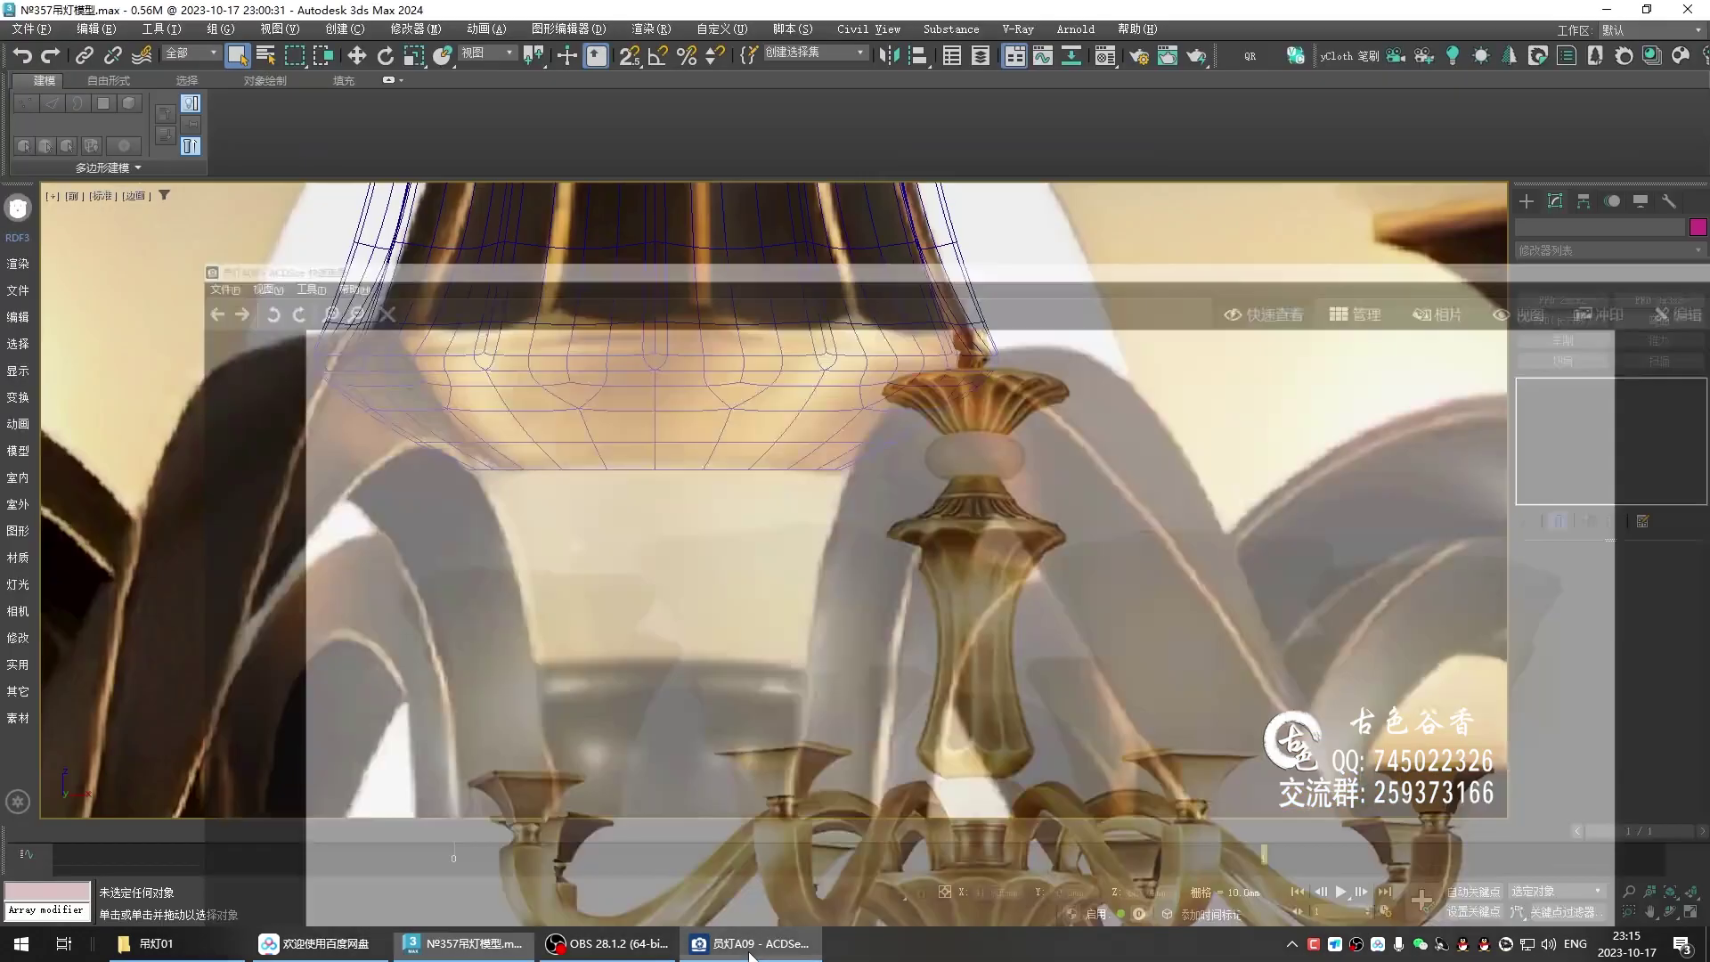
click(752, 944)
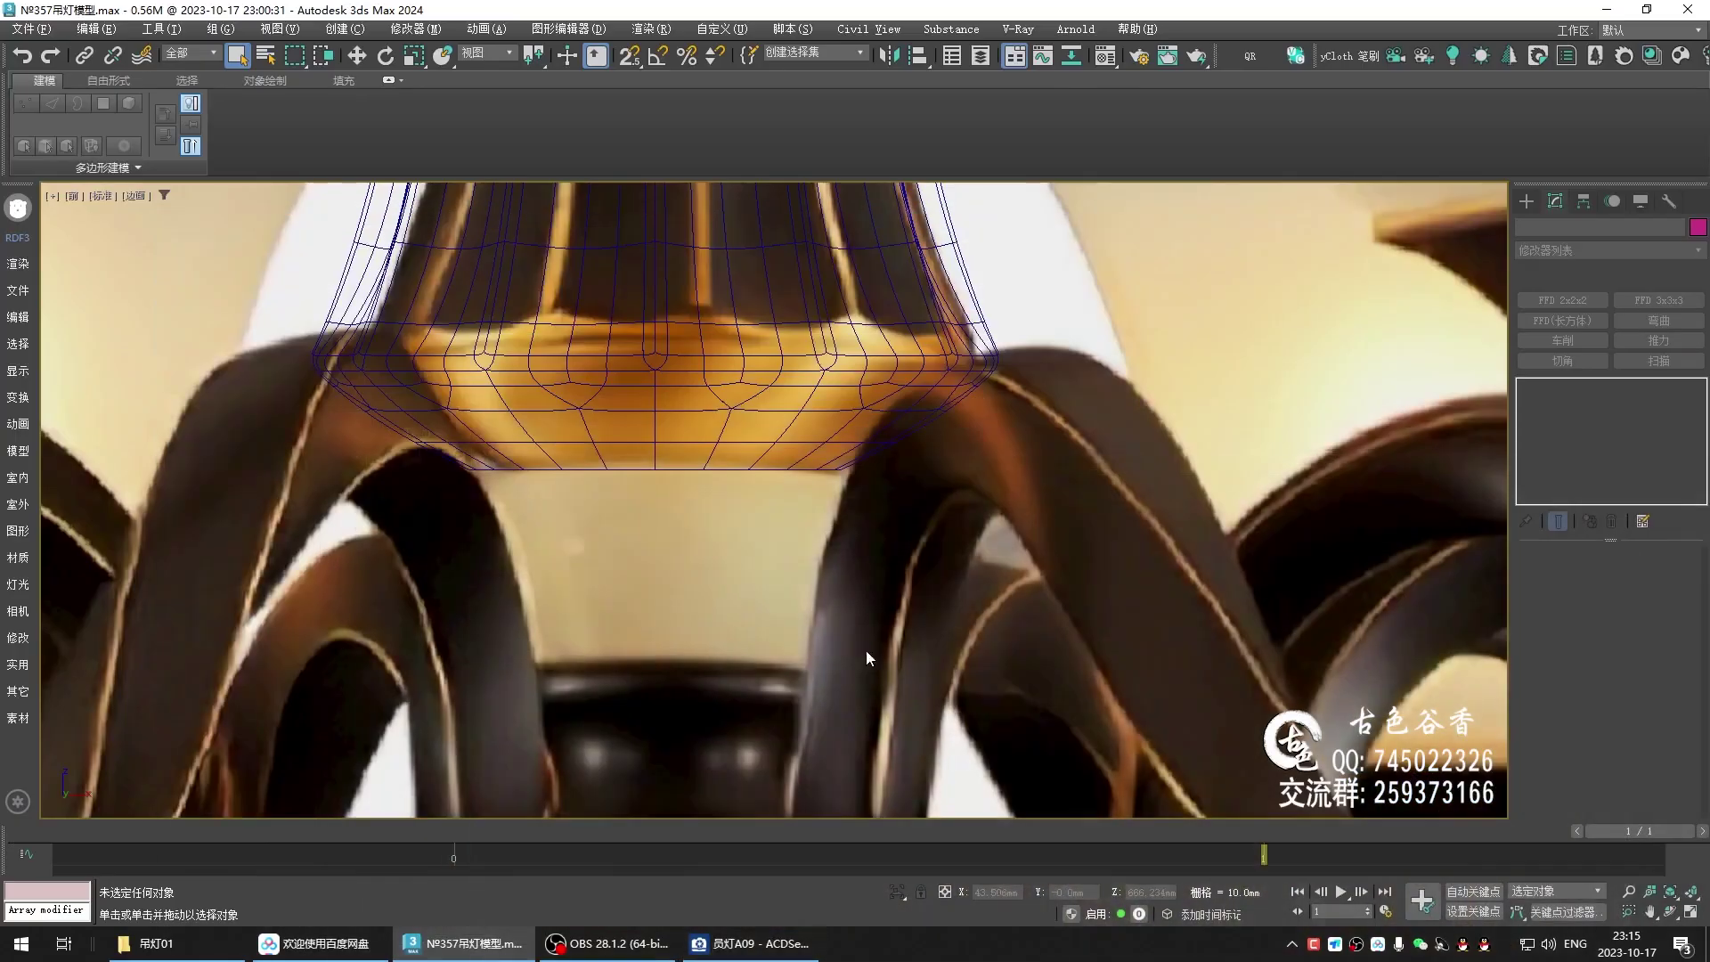
scroll(870, 649, up, 3)
scroll(789, 442, up, 2)
key(F4)
click(789, 442)
key(F4)
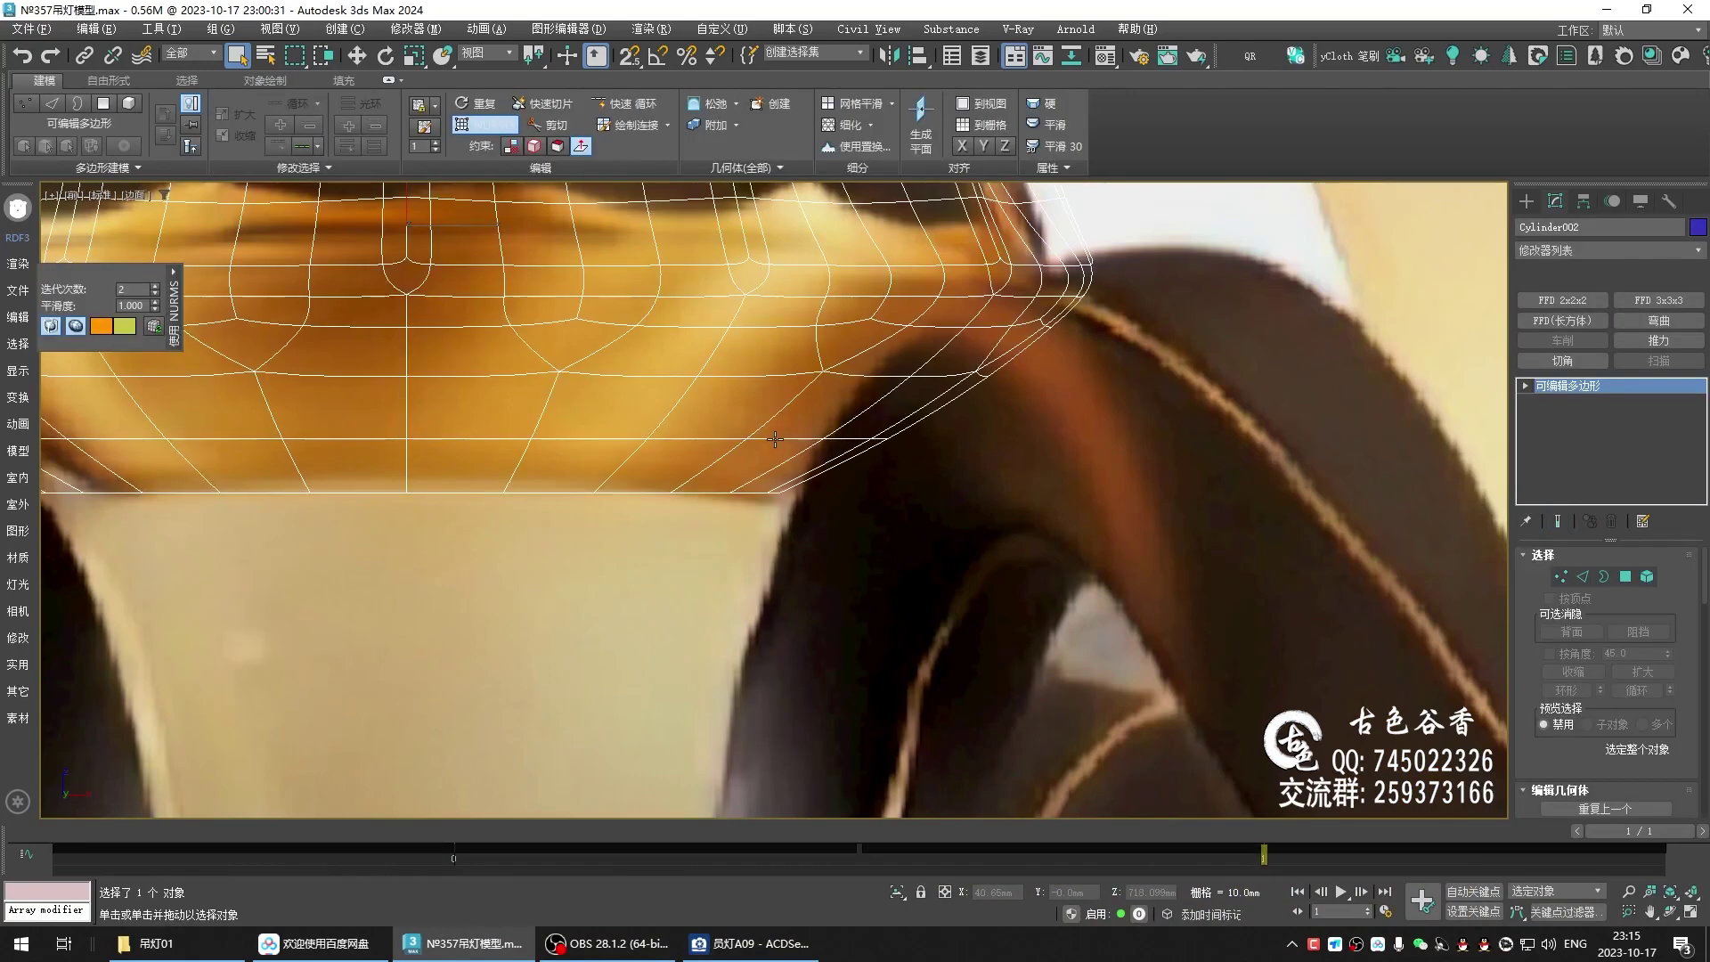
scroll(775, 440, down, 2)
scroll(853, 441, down, 2)
key(2)
scroll(729, 407, up, 2)
key(w)
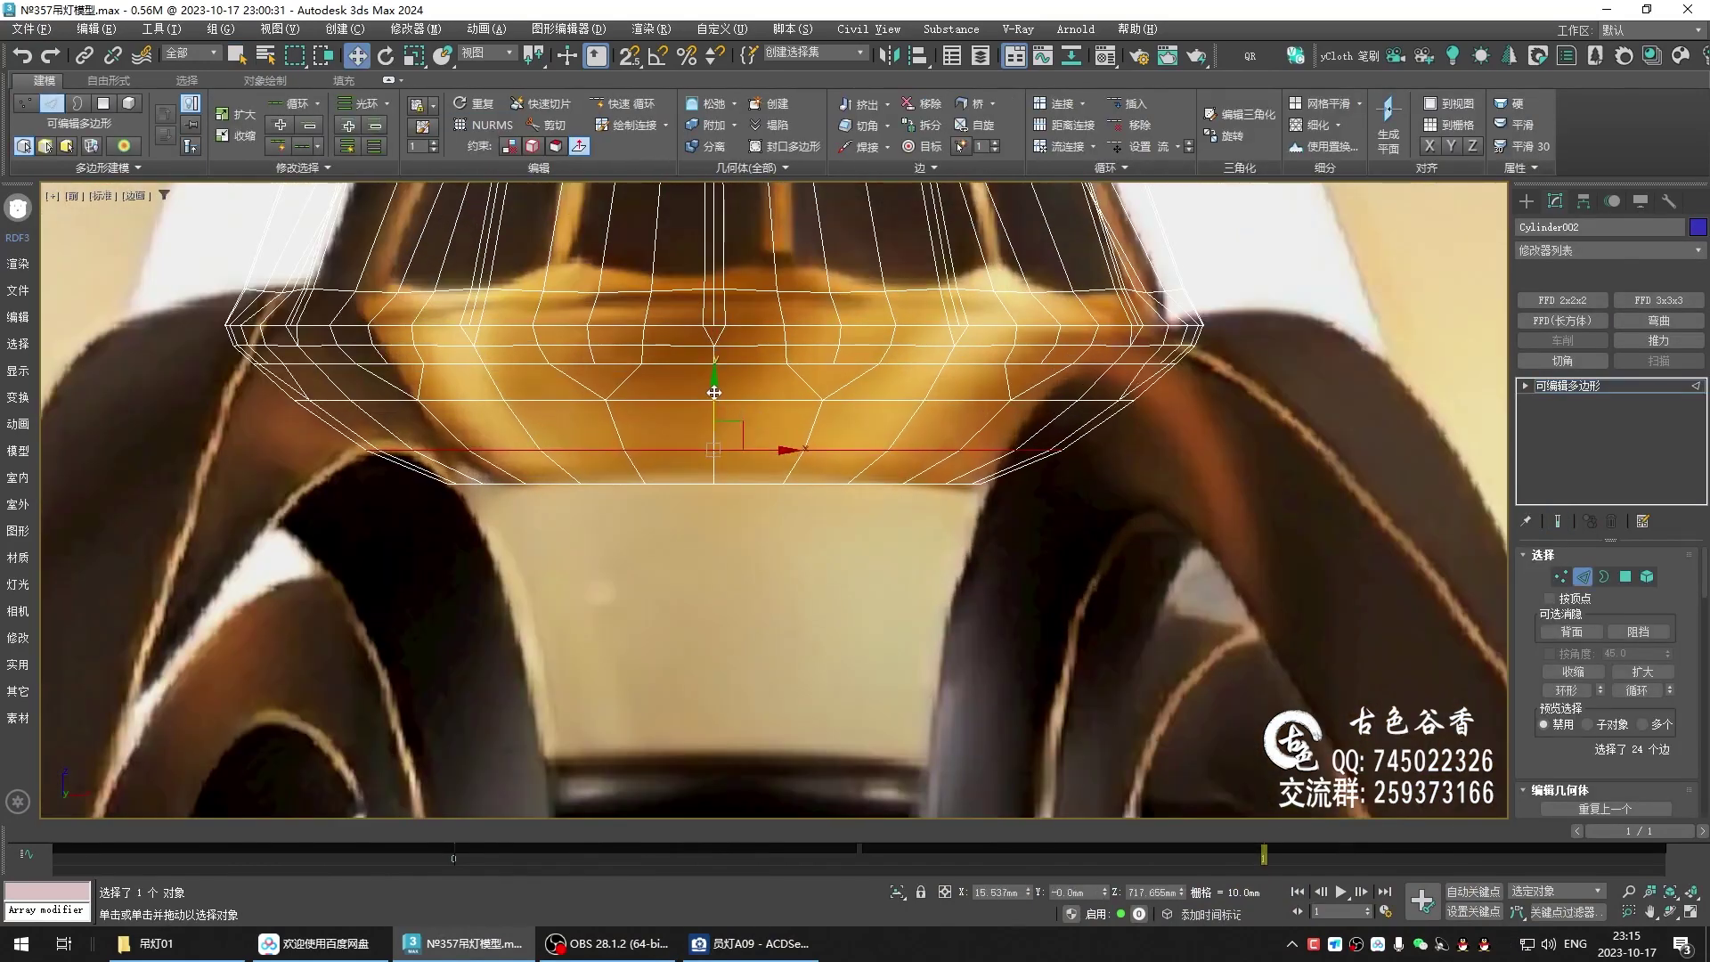
key(1)
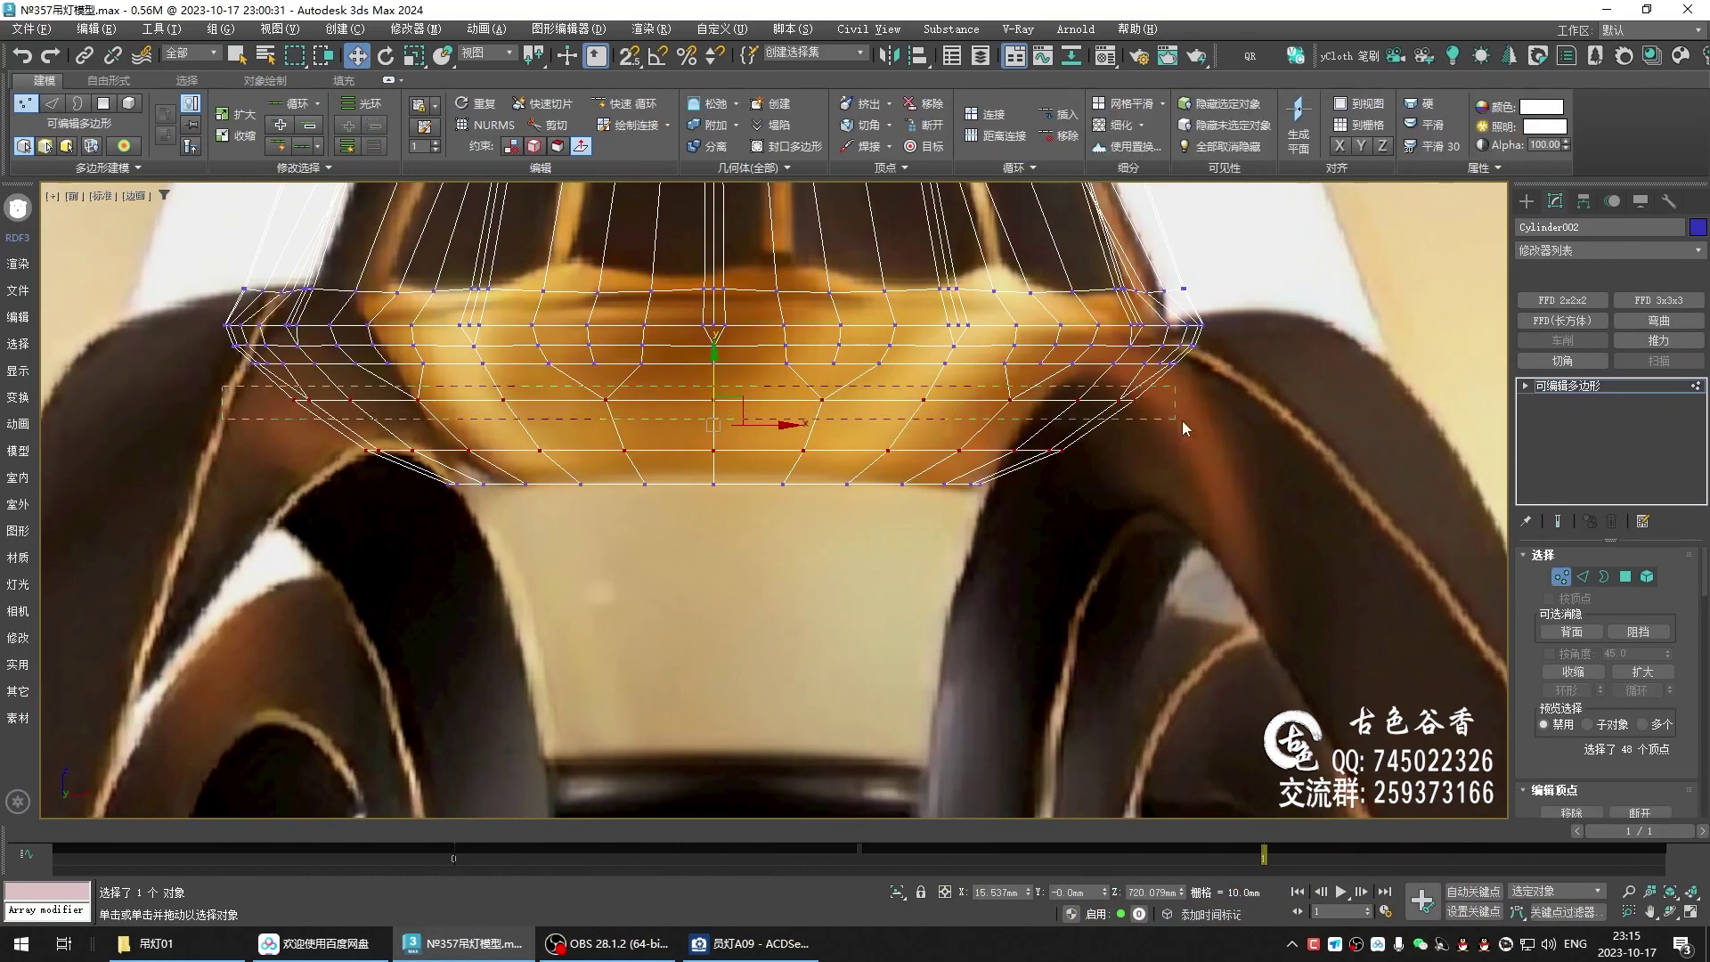
drag(1183, 421, 1182, 422)
scroll(774, 427, up, 2)
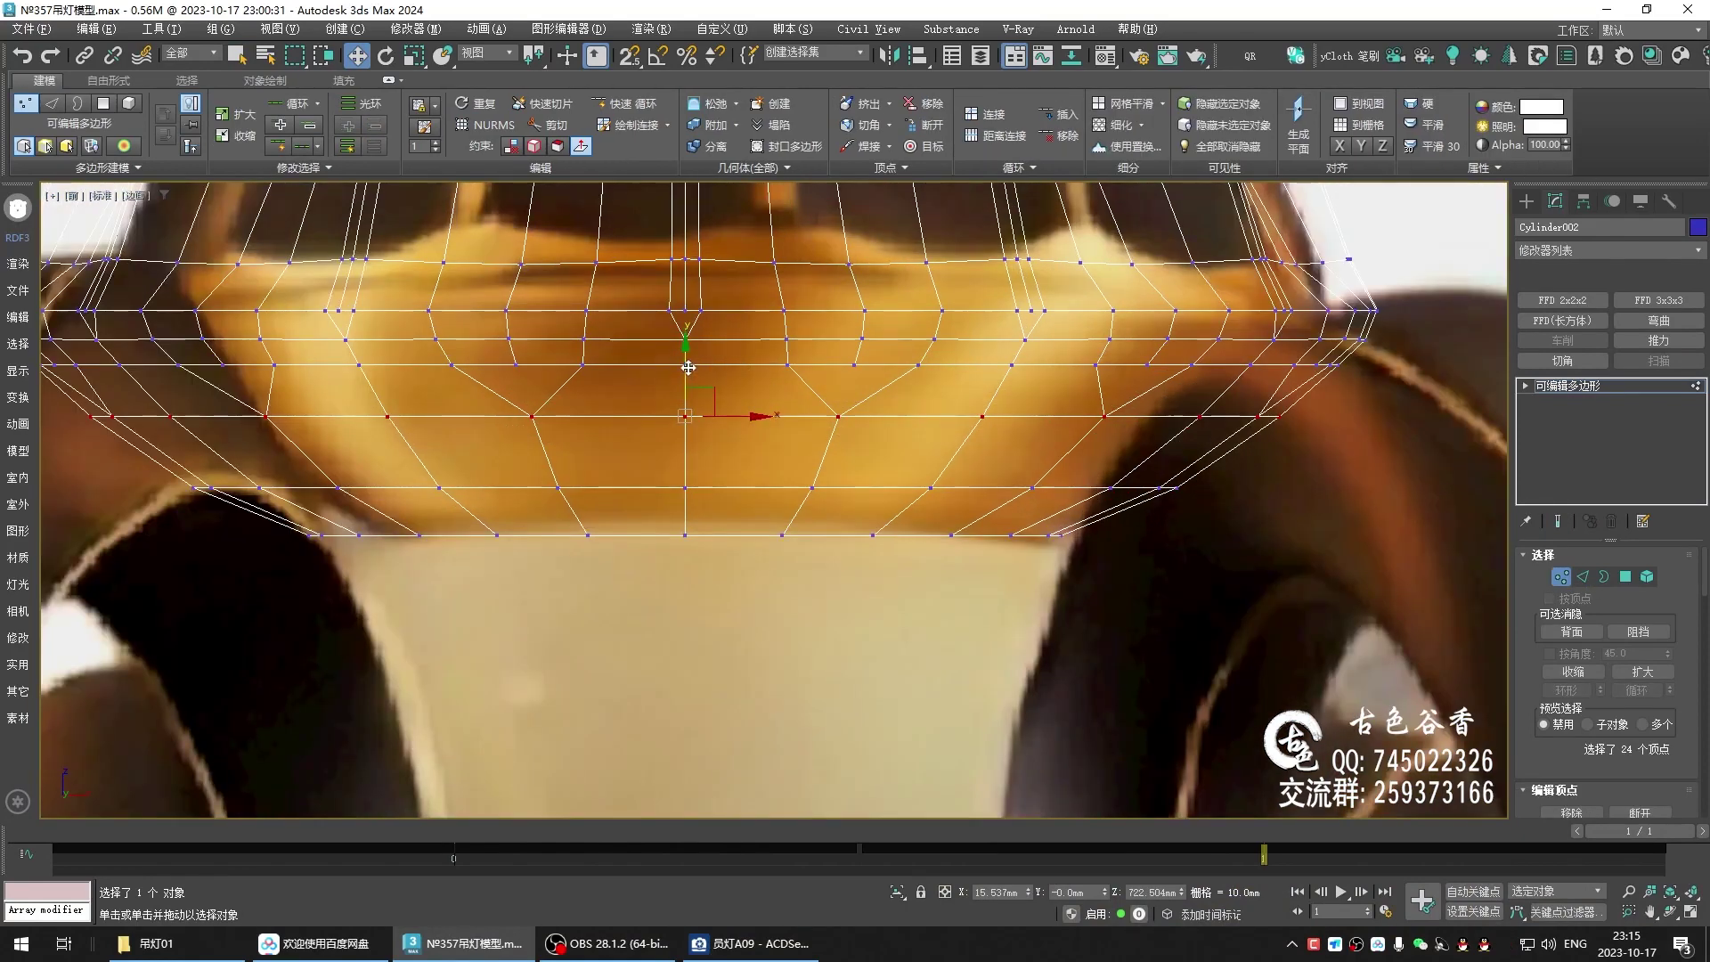
- Turn on NURMS smoothing and orbit in perspective to inspect the smoothed bell
click(1572, 385)
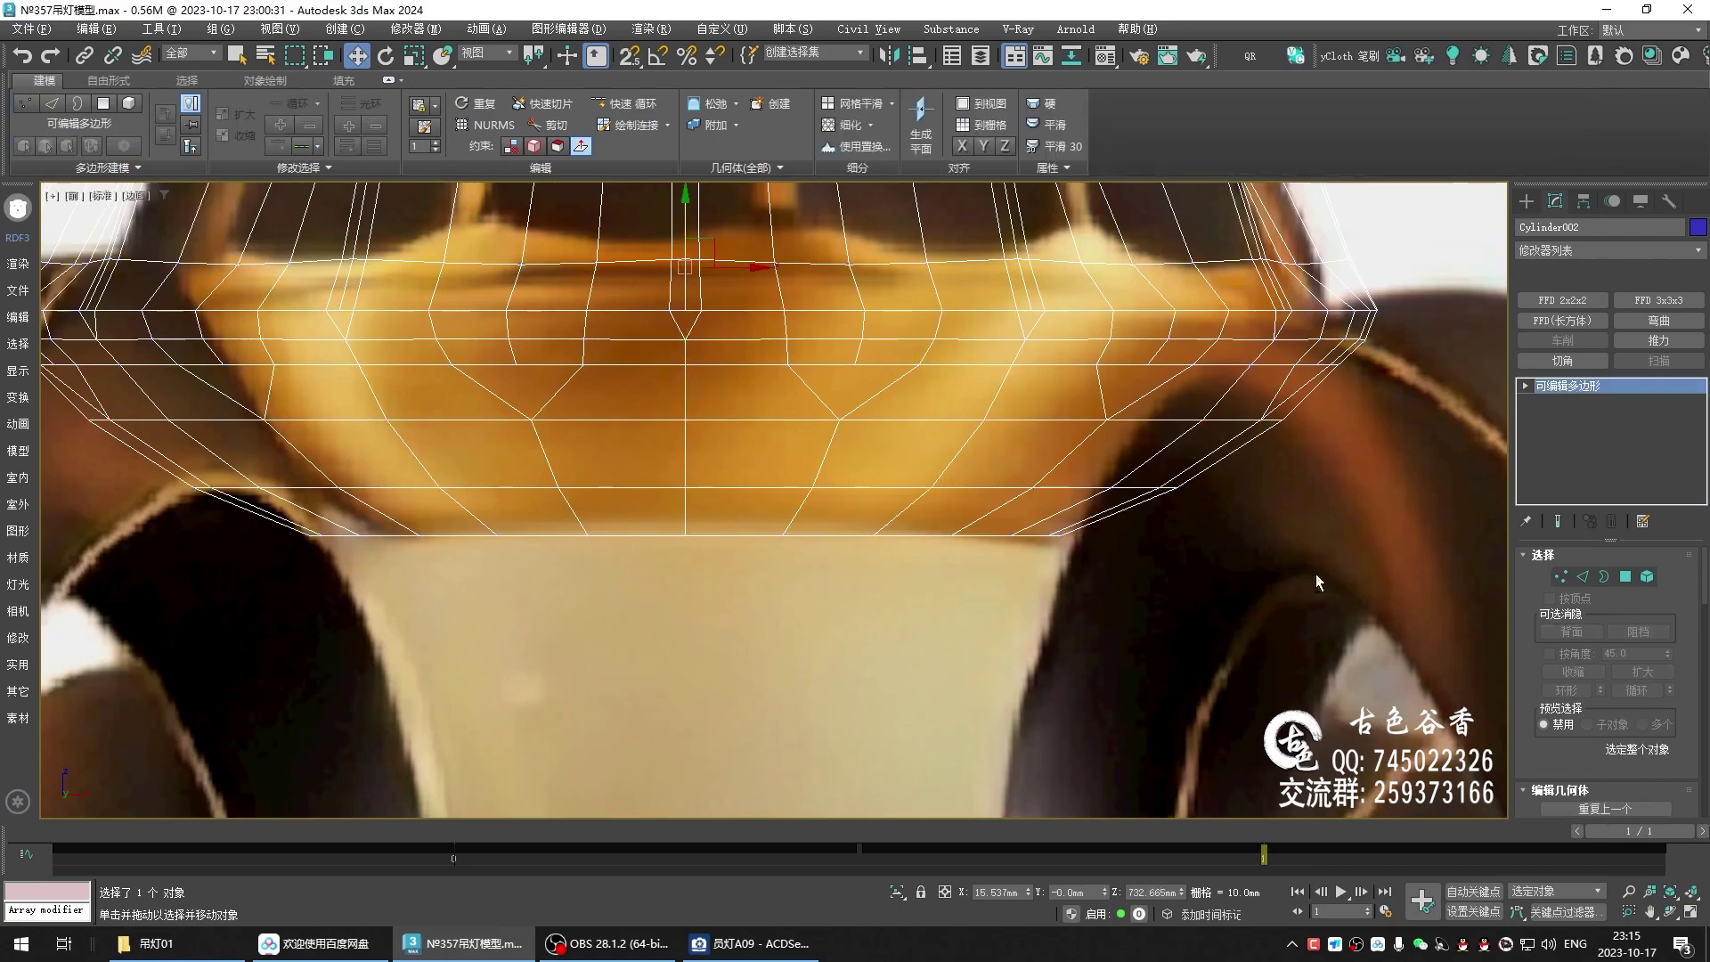
key(p)
key(ctrl+q)
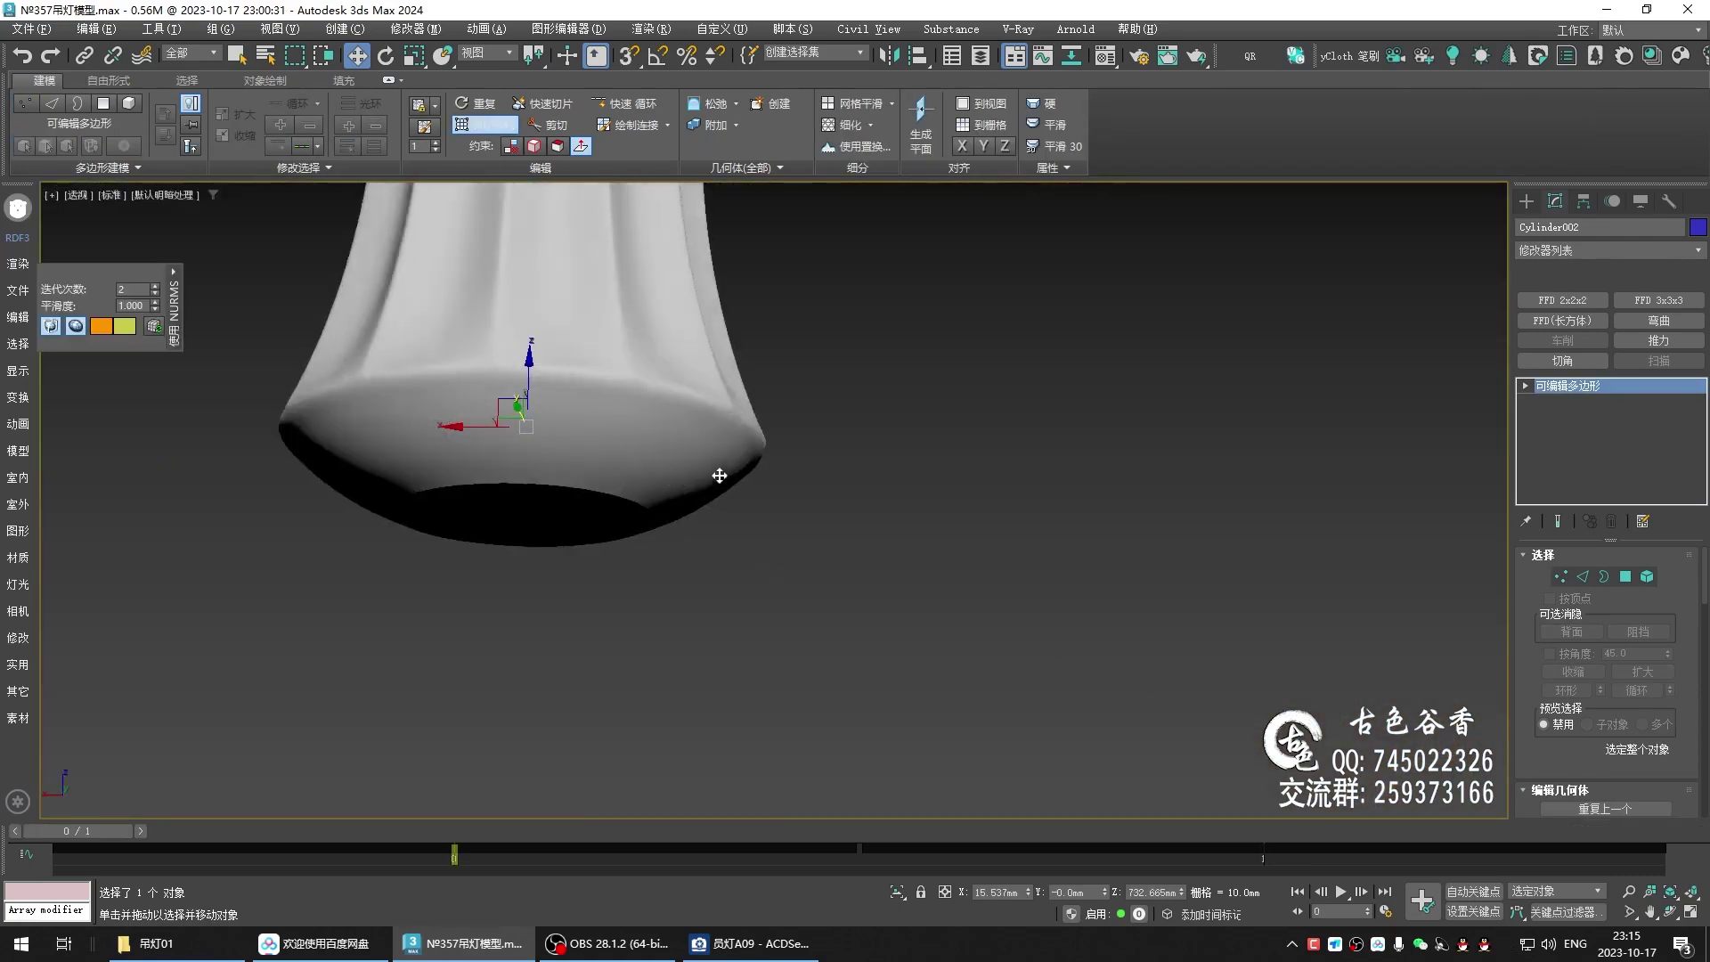
key(F4)
click(862, 588)
alt+middle_drag(862, 588, 530, 468)
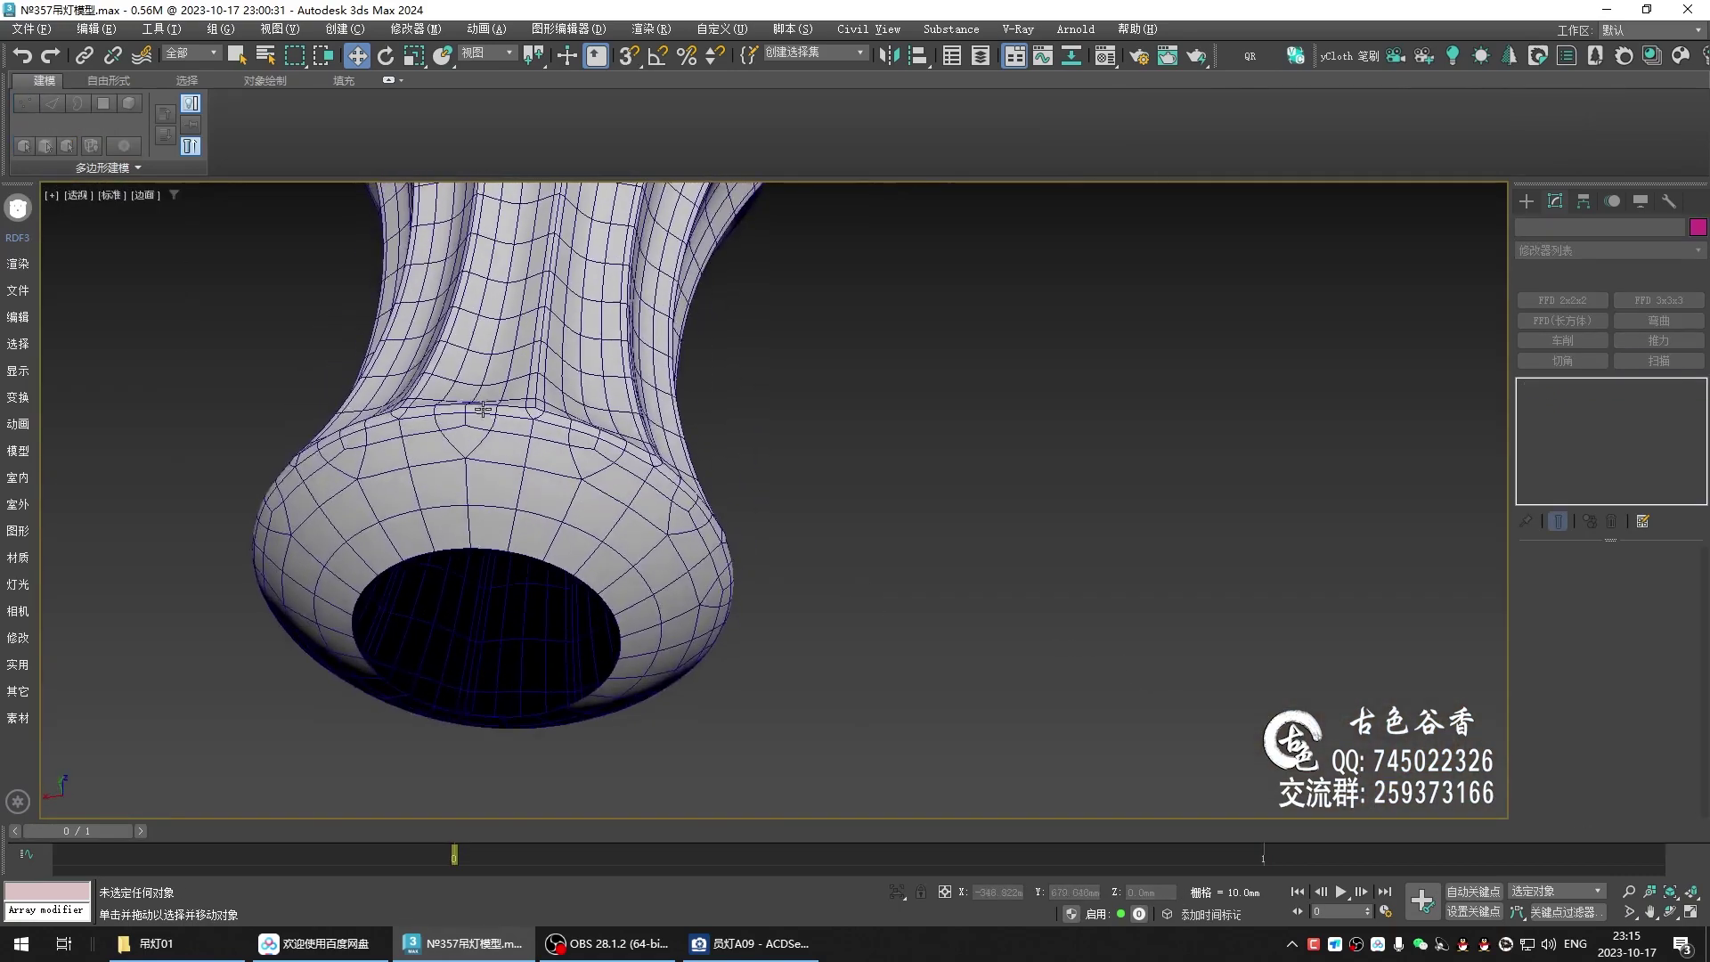
key(q)
- Compare against the chandelier reference photo, then reselect the lamp body
key(alt+Tab)
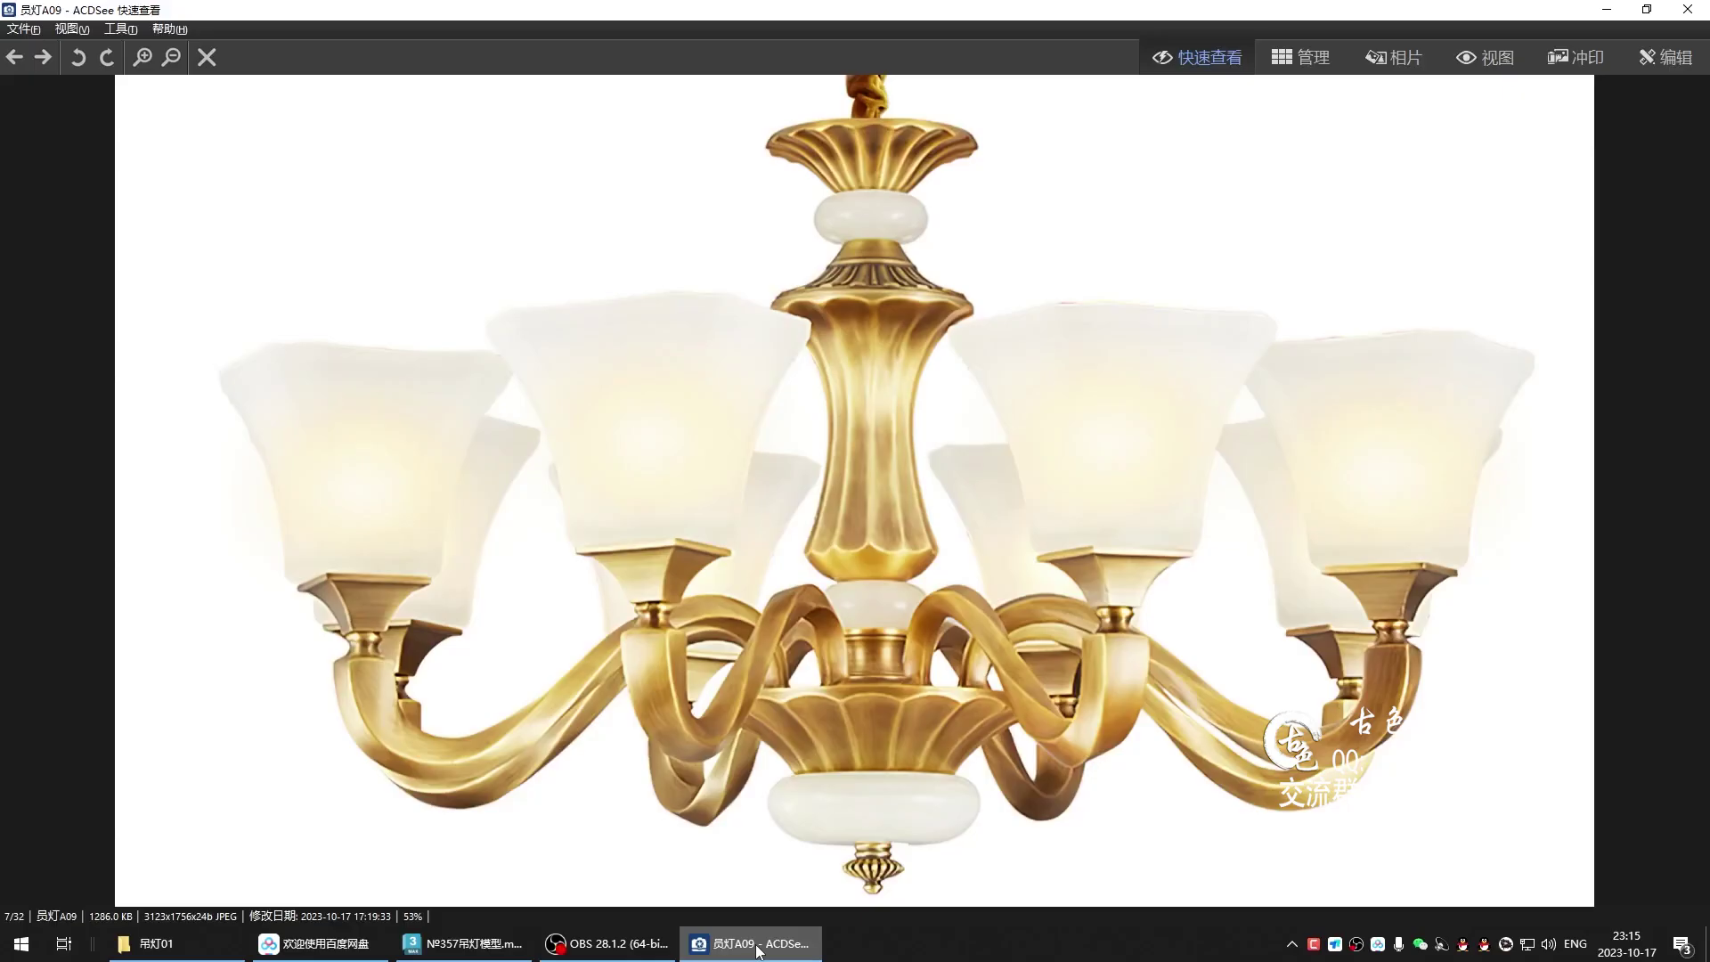
click(492, 953)
mouse_move(611, 492)
alt+middle_down()
mouse_move(767, 679)
mouse_move(776, 725)
alt+middle_up()
scroll(767, 680, down, 3)
scroll(746, 537, up, 3)
click(746, 541)
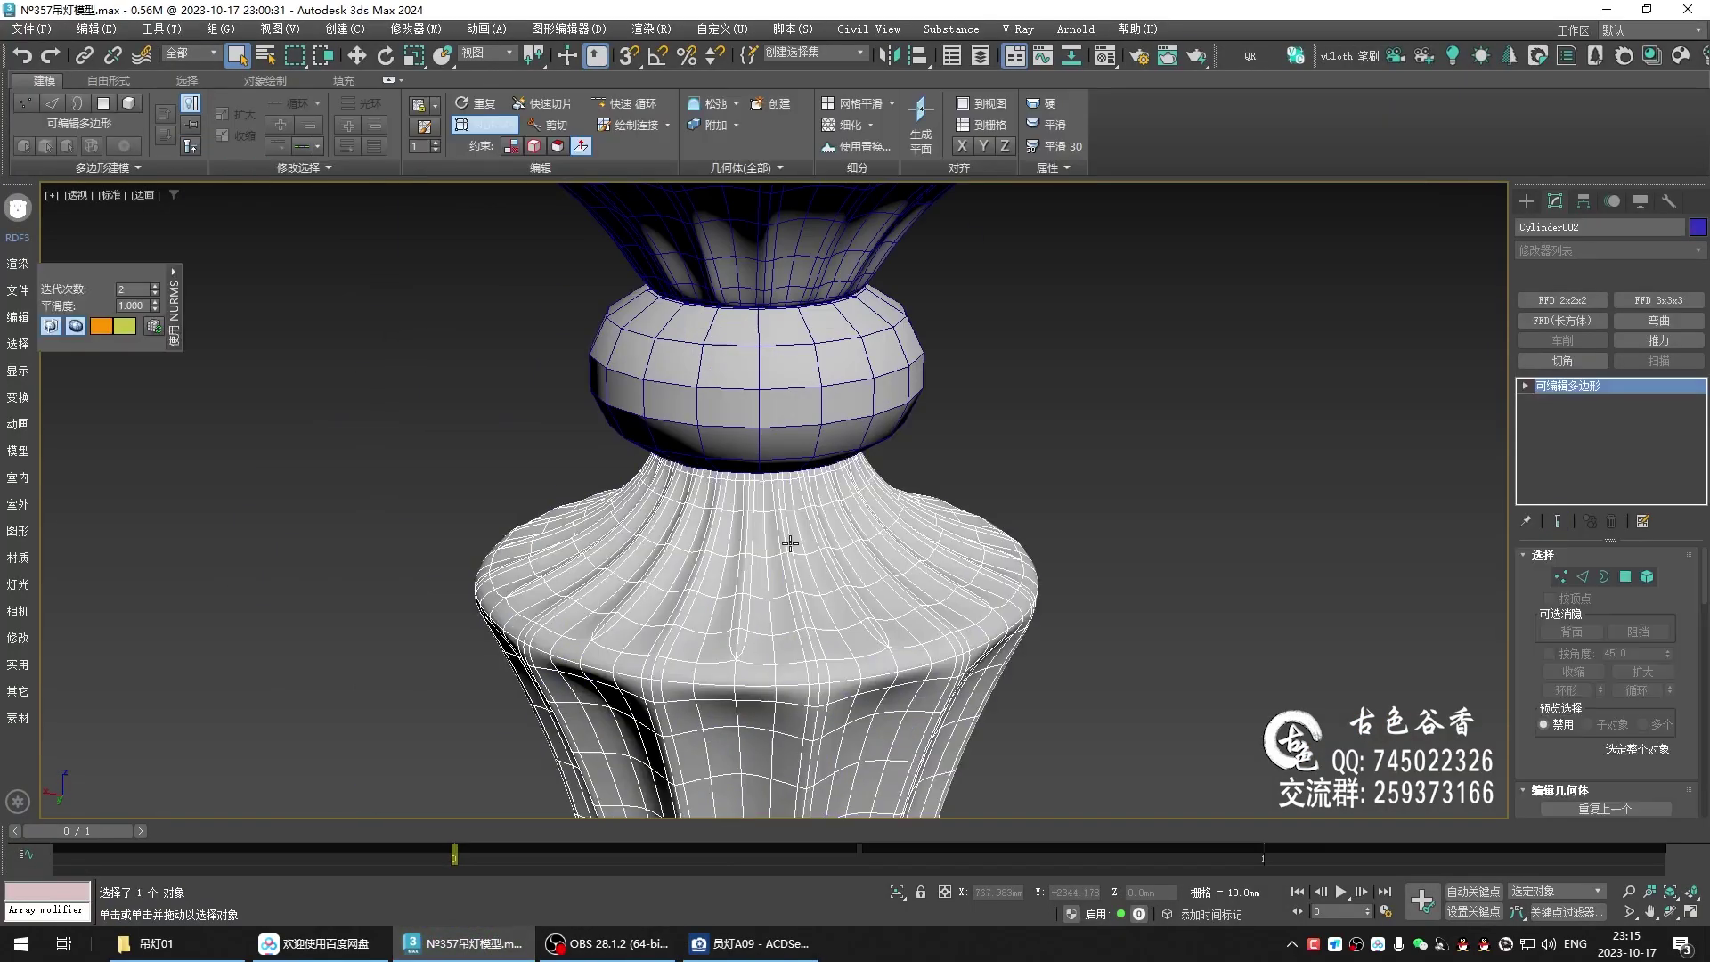
- Frame the lamp's neck in front view over the reference photo
key(f)
scroll(871, 491, down, 3)
scroll(871, 491, down, 3)
scroll(837, 374, up, 3)
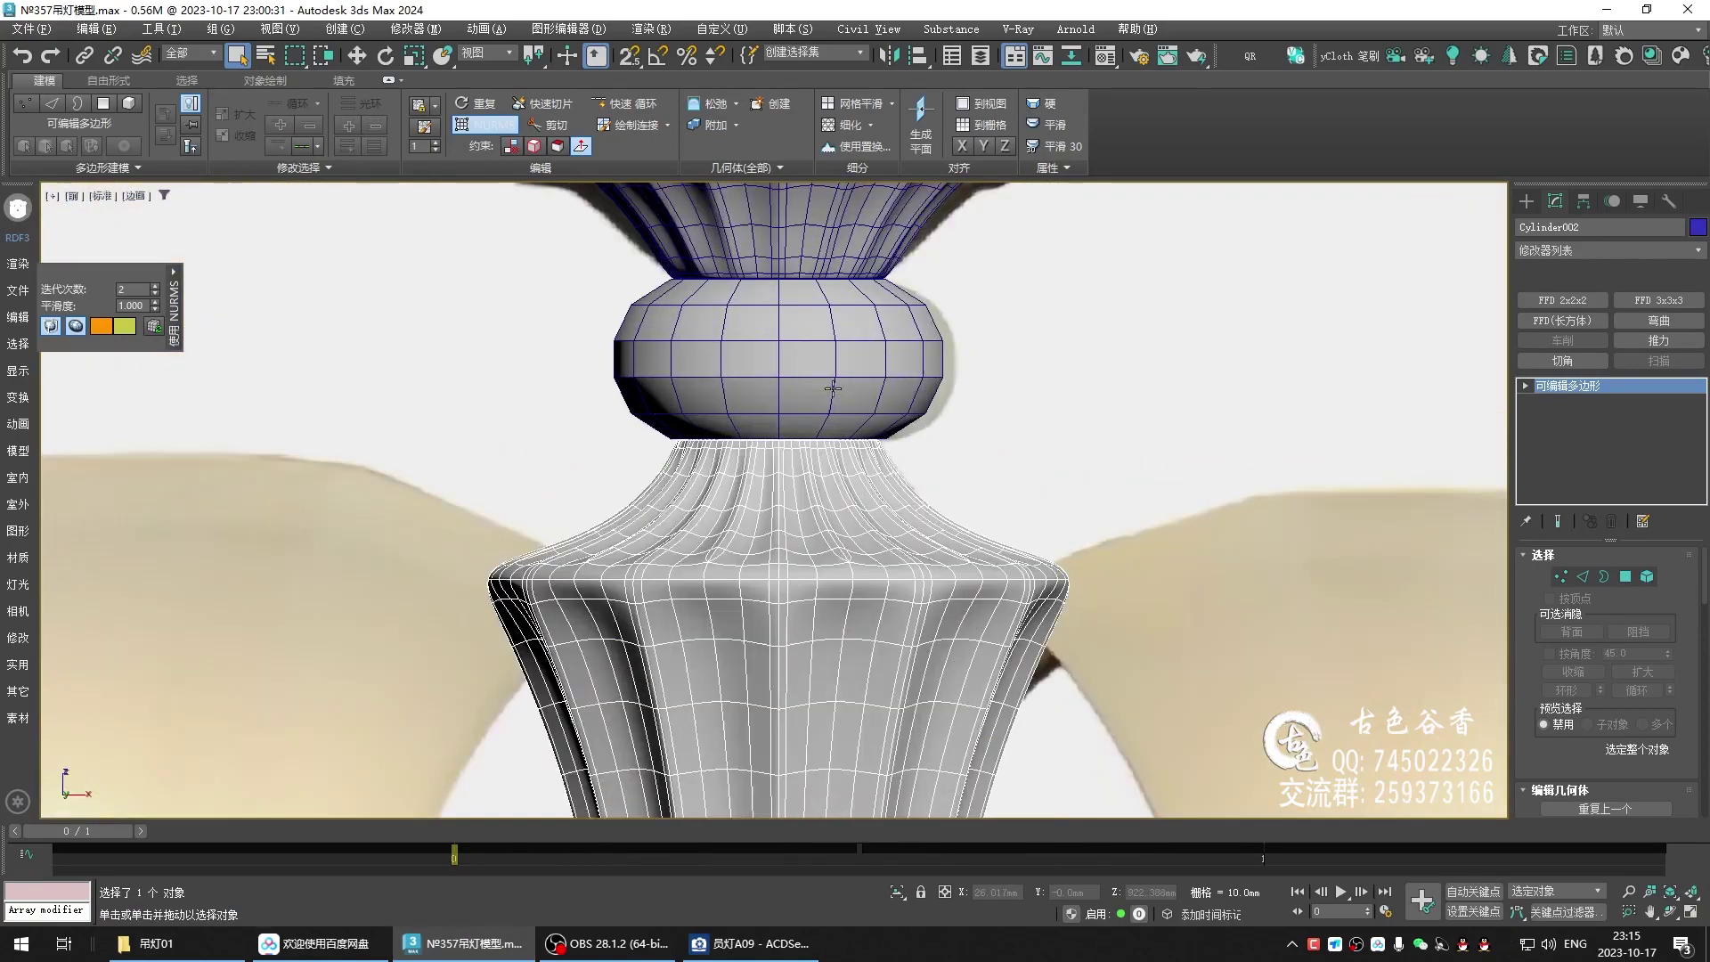
key(period)
scroll(834, 481, up, 3)
middle_drag(834, 481, 816, 435)
- Turn NURMS smoothing off and pick one vertical edge on the neck flare
key(ctrl+BackSpace)
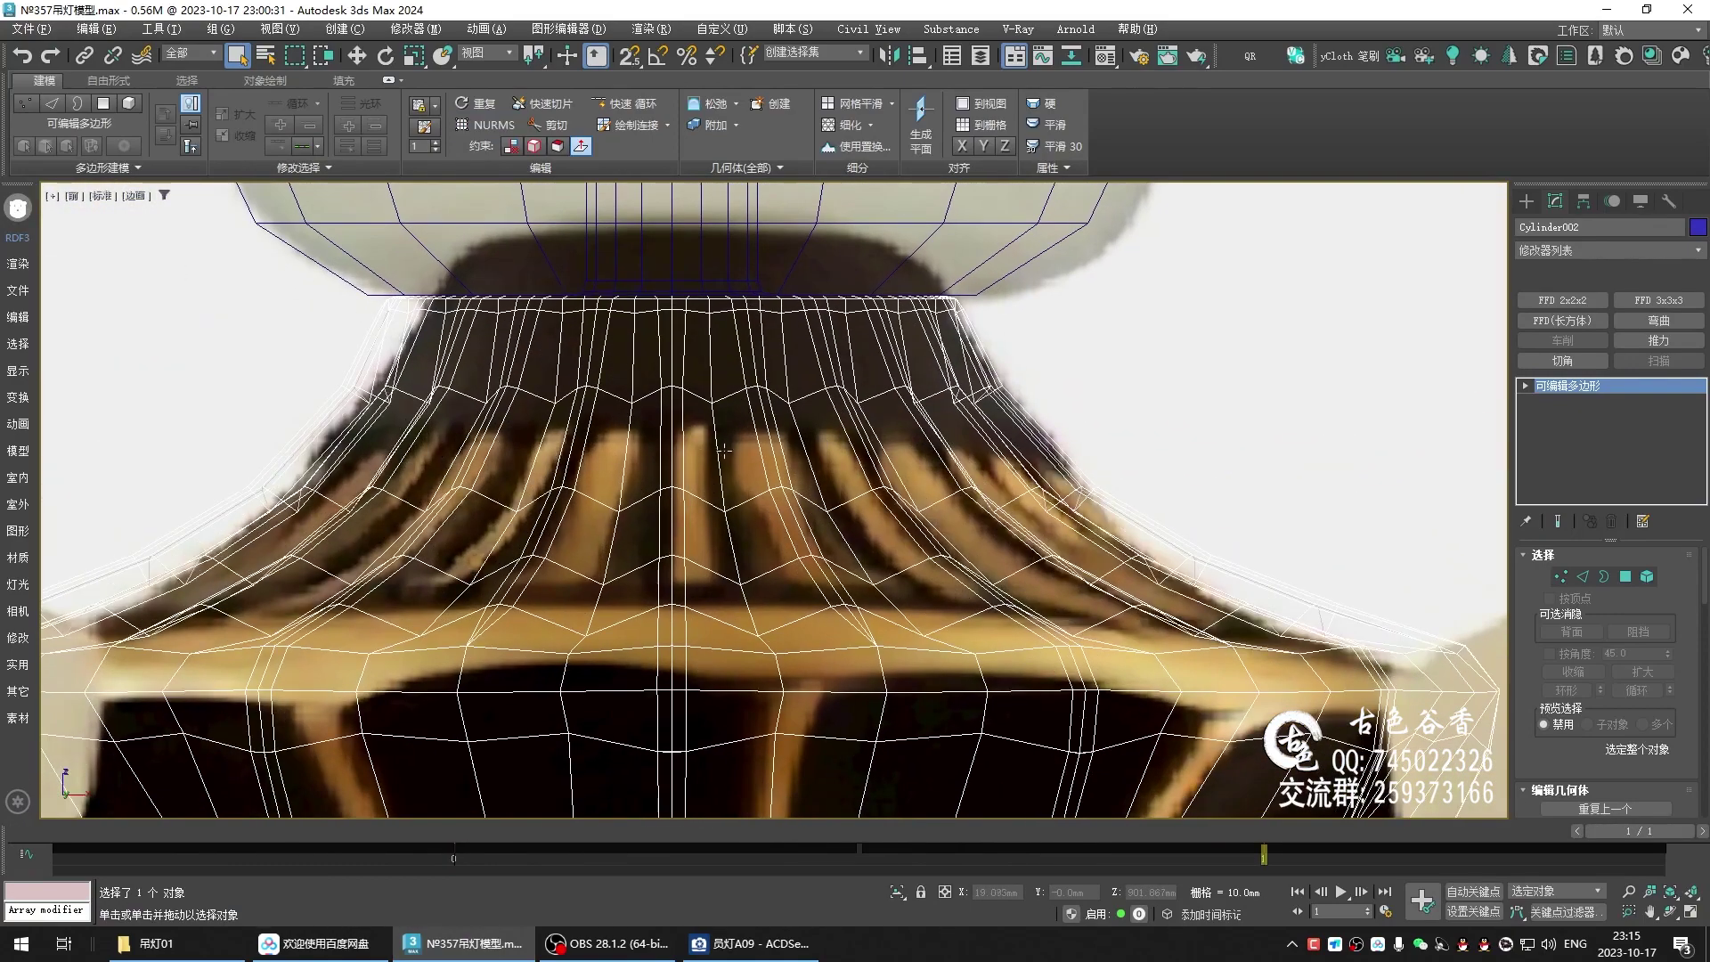
drag(470, 448, 1119, 451)
scroll(1126, 481, down, 3)
scroll(363, 461, down, 2)
scroll(615, 460, up, 3)
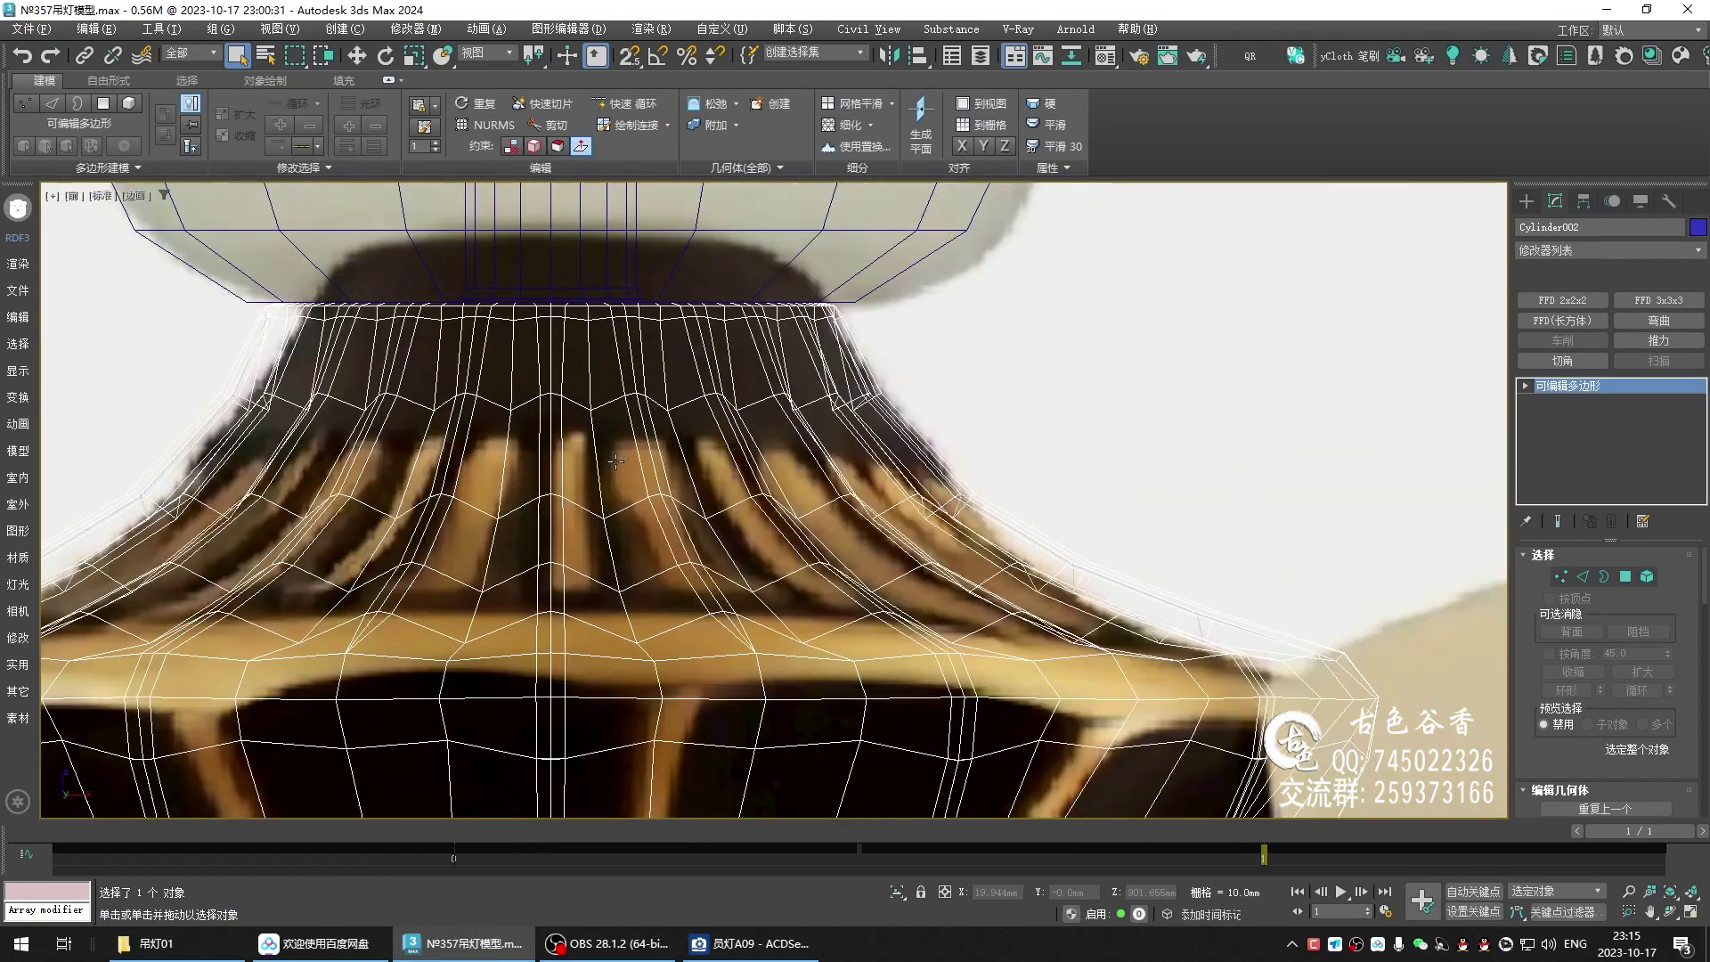
key(2)
click(599, 443)
- Ring the neck edge and connect the 96-edge ring with a new edge loop
key(alt+r)
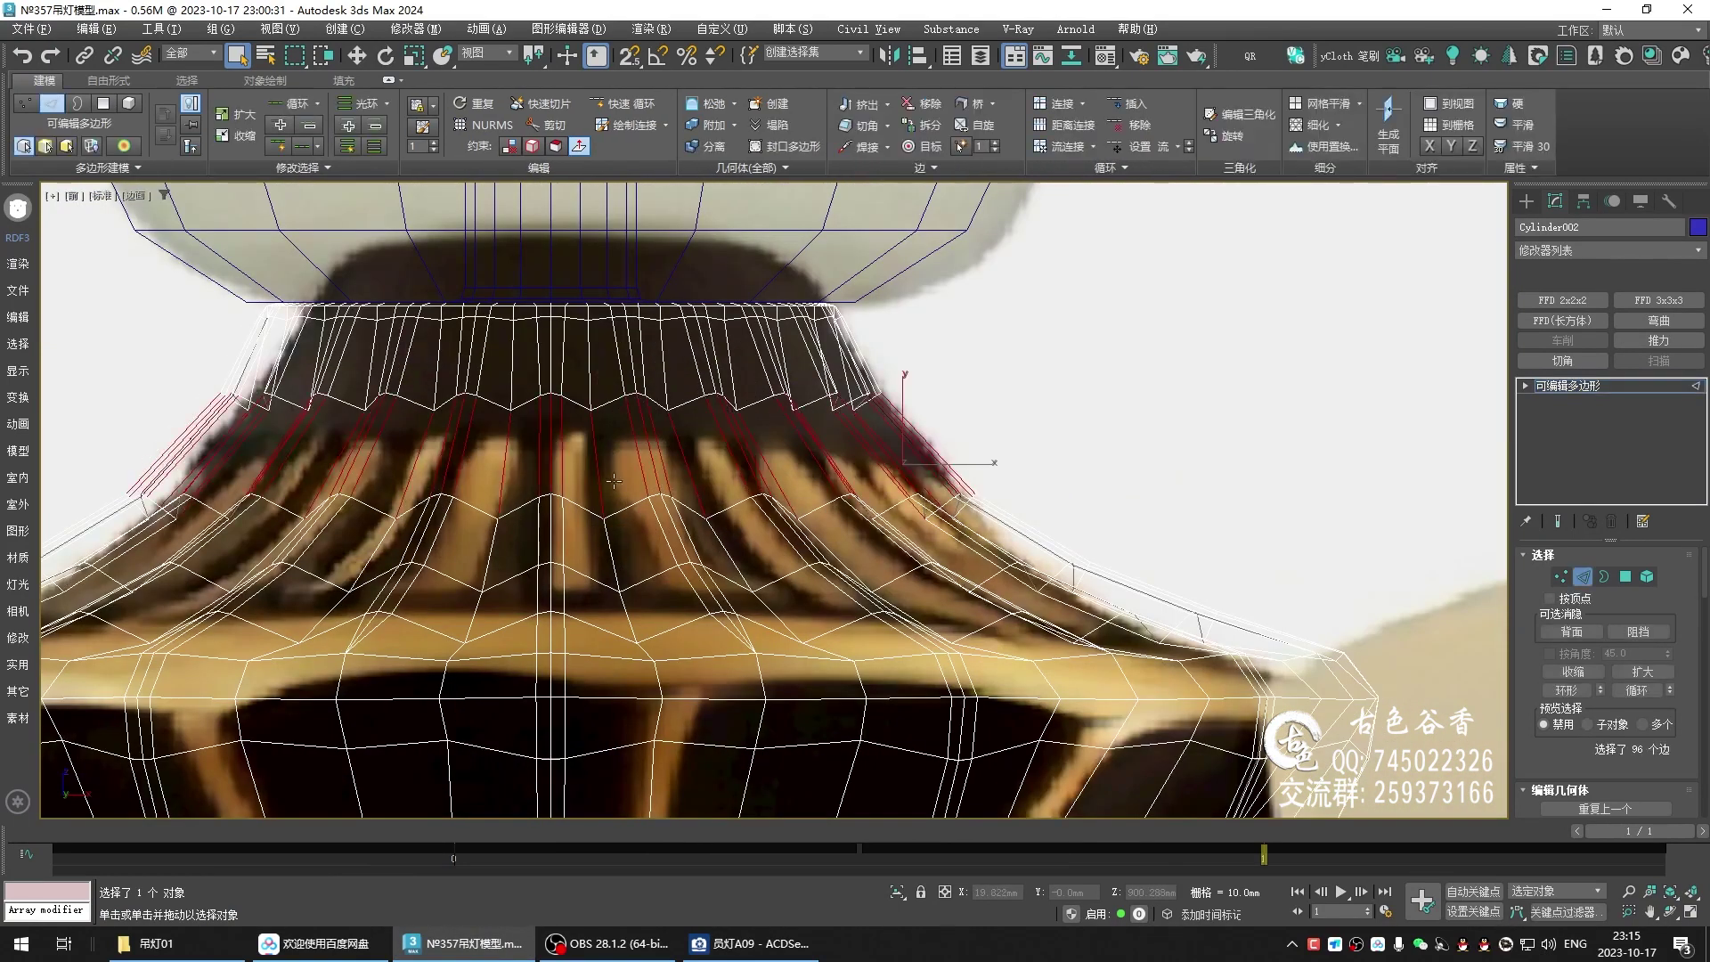
key(ctrl+shift+e)
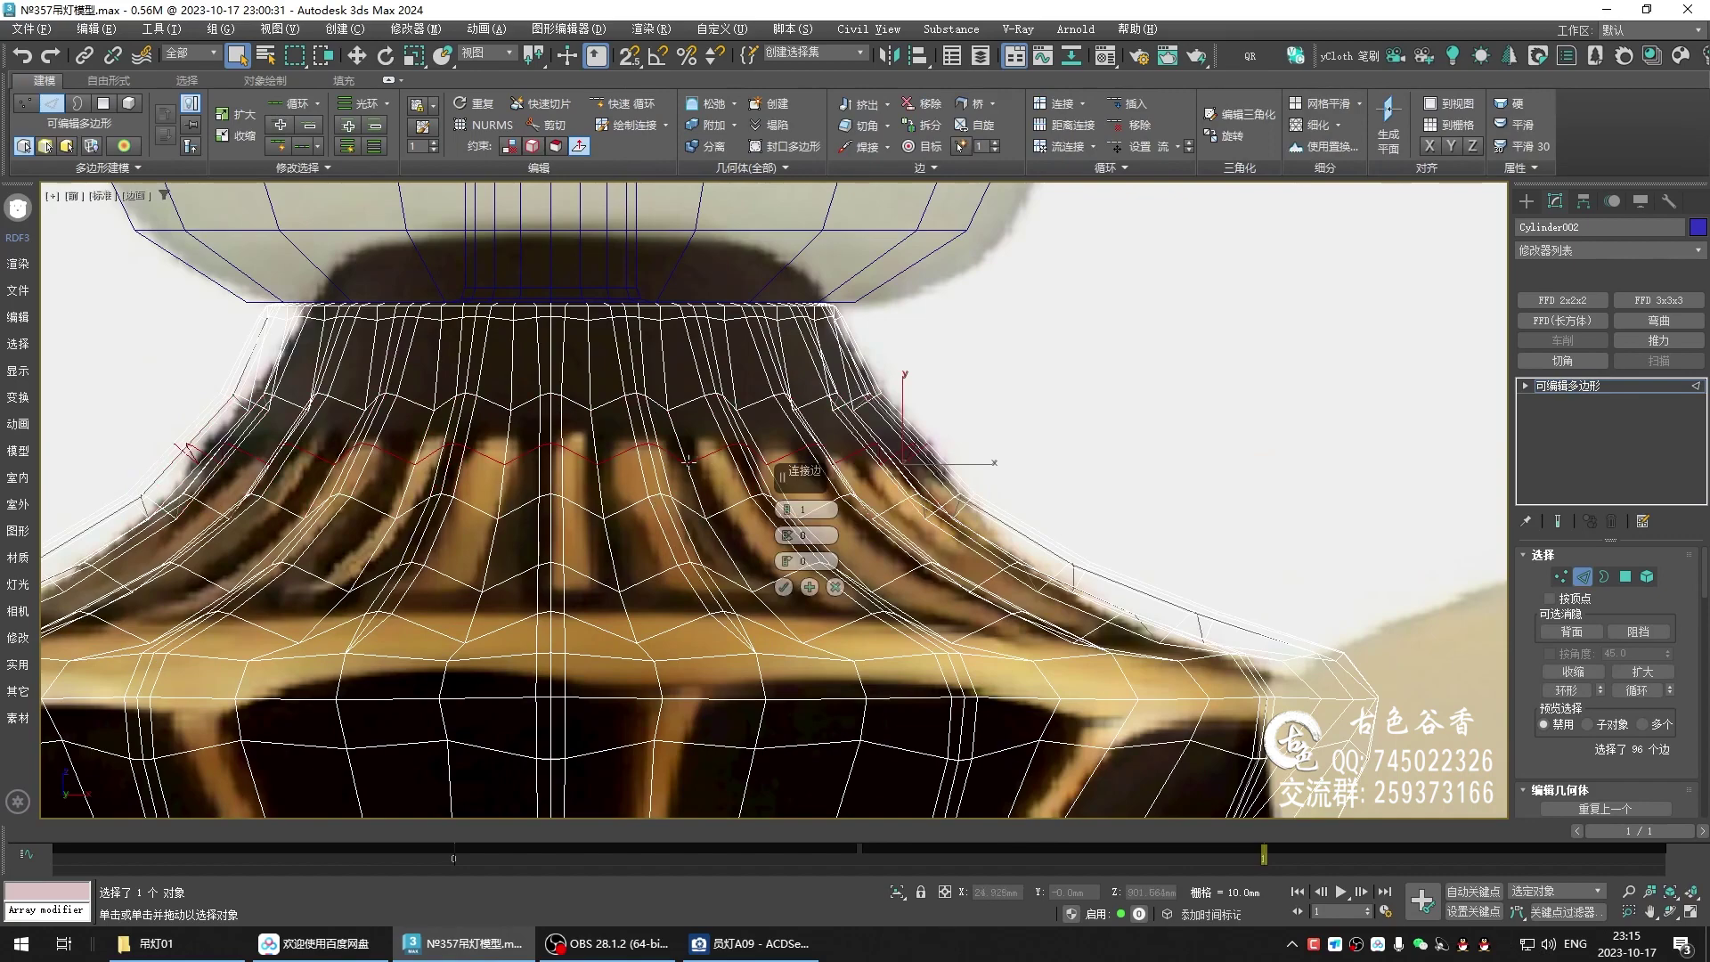
click(784, 587)
key(p)
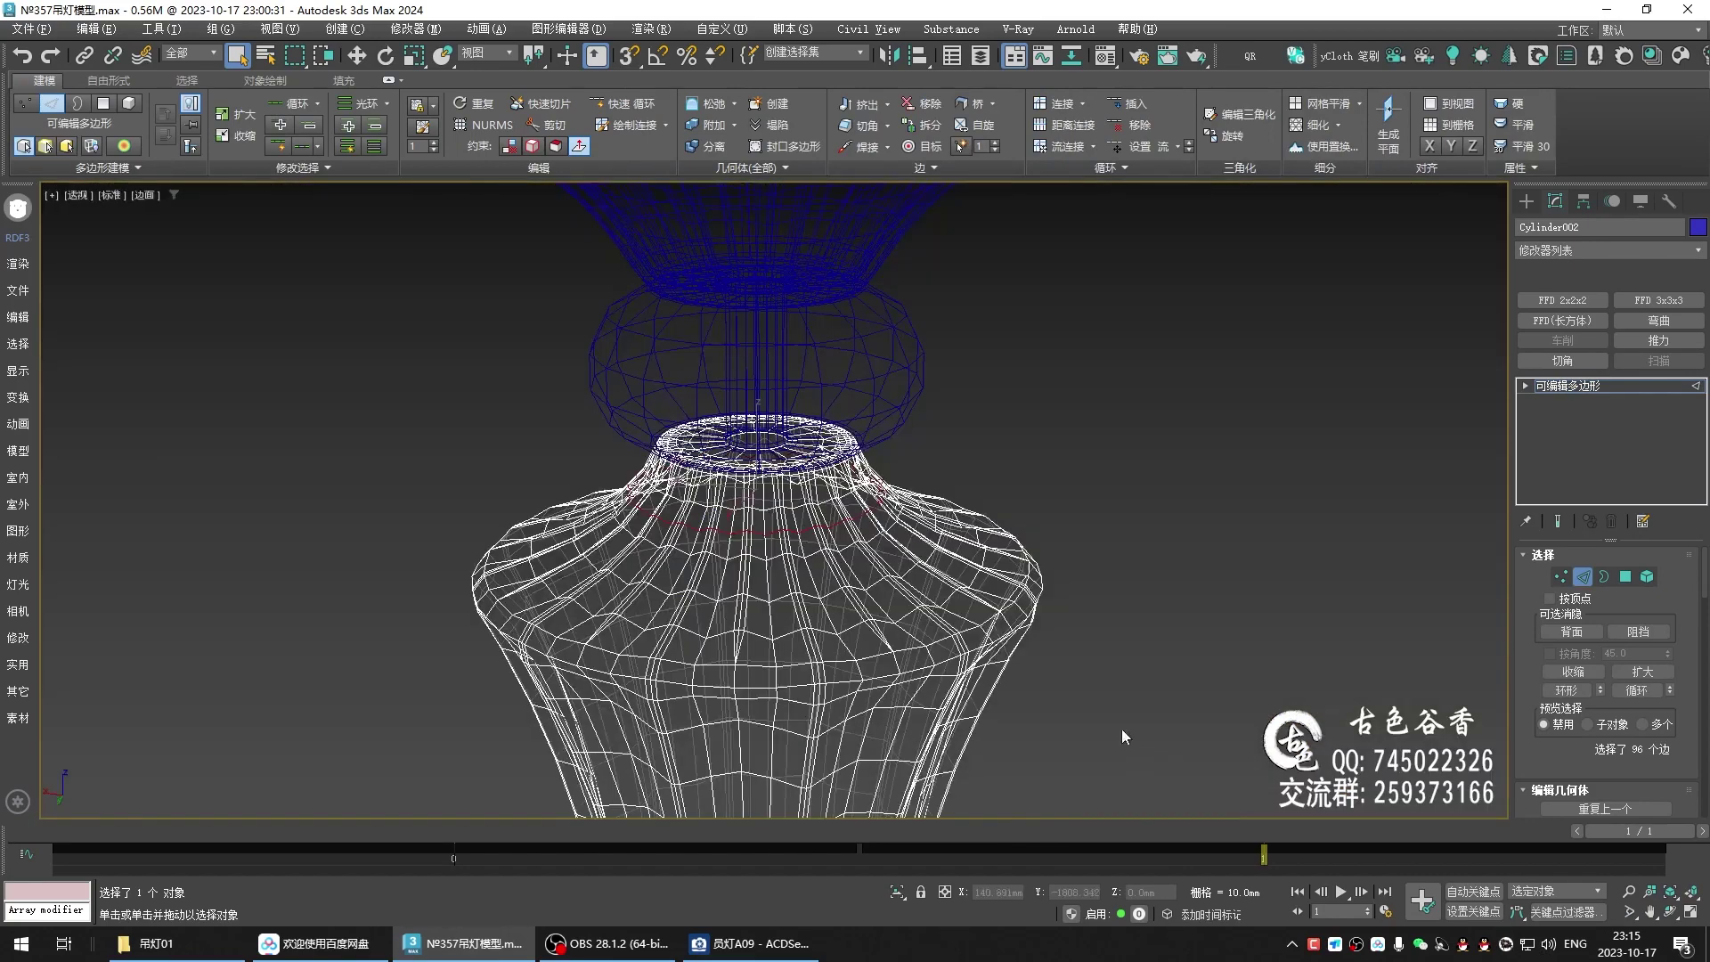
key(F3)
- Chamfer the new neck loop into two close loops, then pick two short vertical edges
scroll(1038, 708, up, 1)
scroll(755, 519, up, 3)
scroll(788, 533, up, 2)
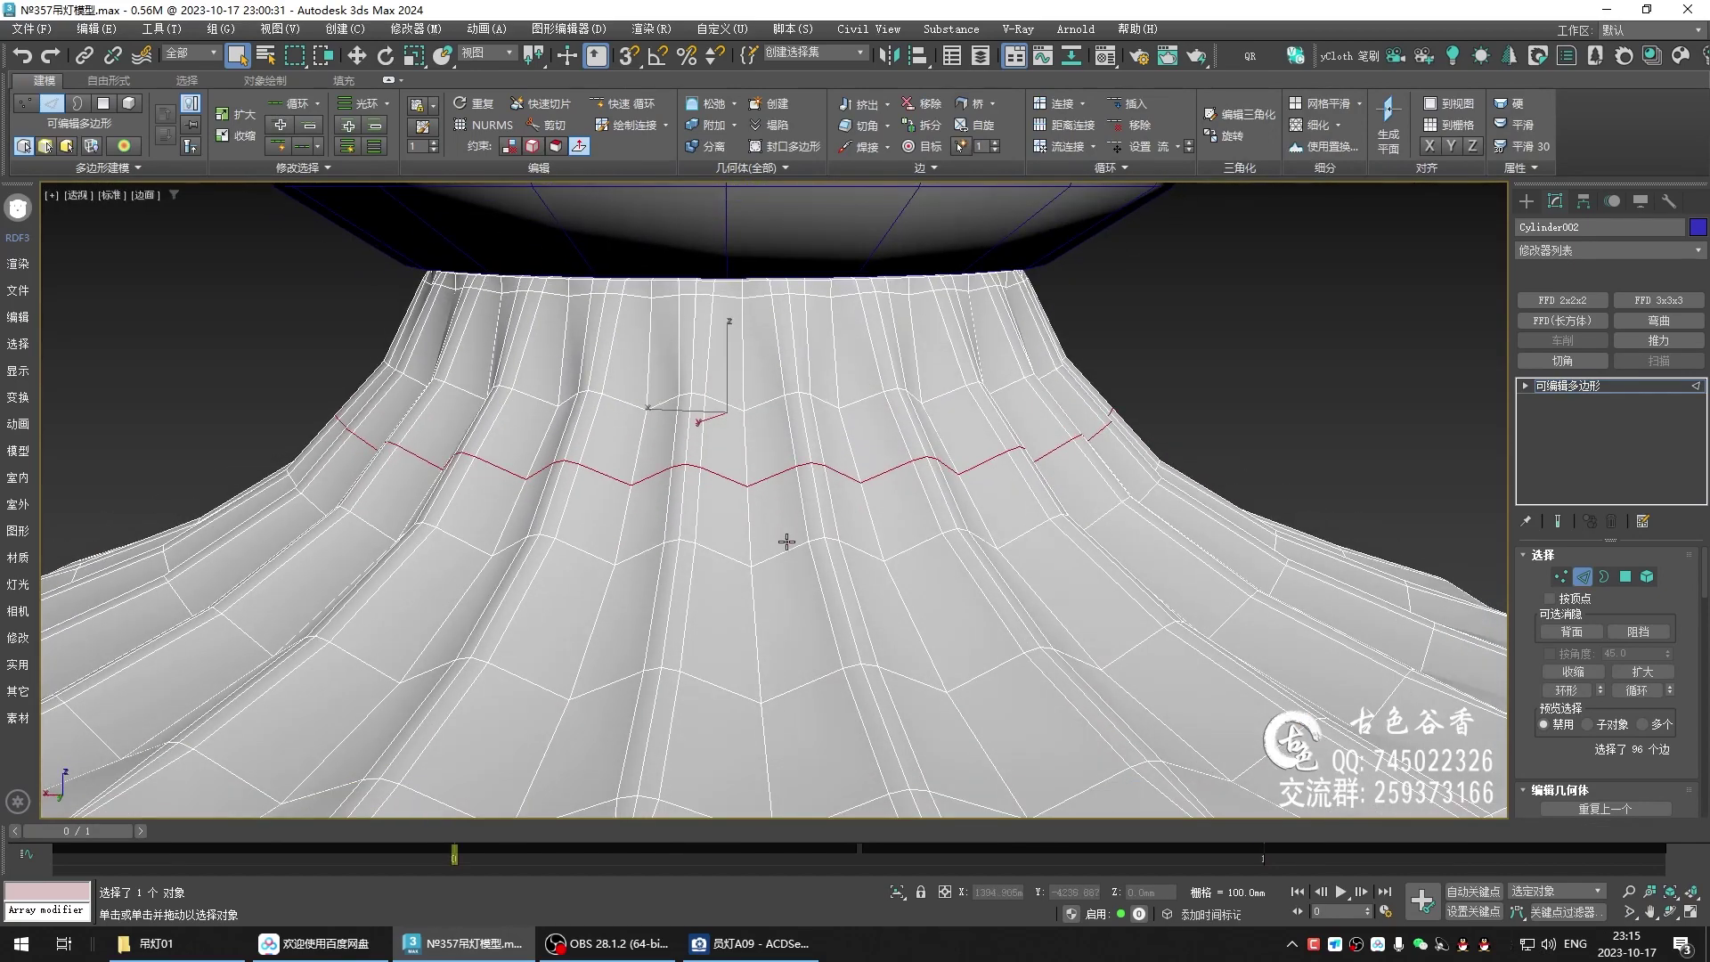
scroll(787, 545, down, 2)
scroll(800, 549, down, 1)
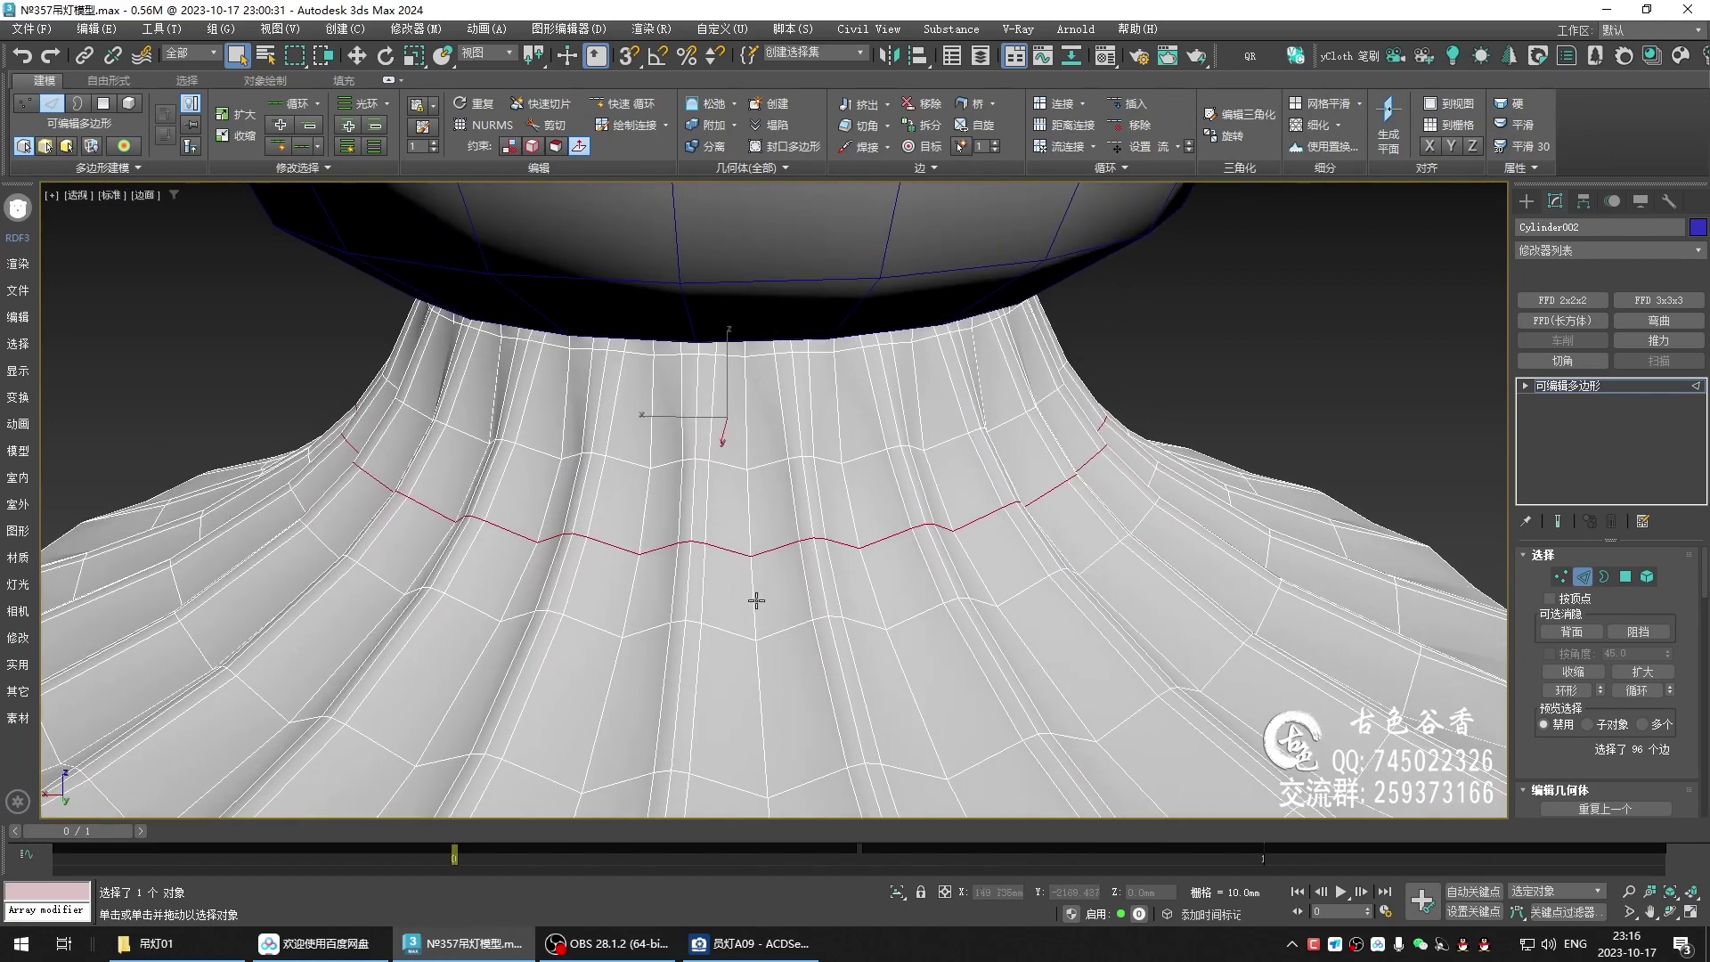
scroll(756, 600, up, 2)
key(ctrl+shift+c)
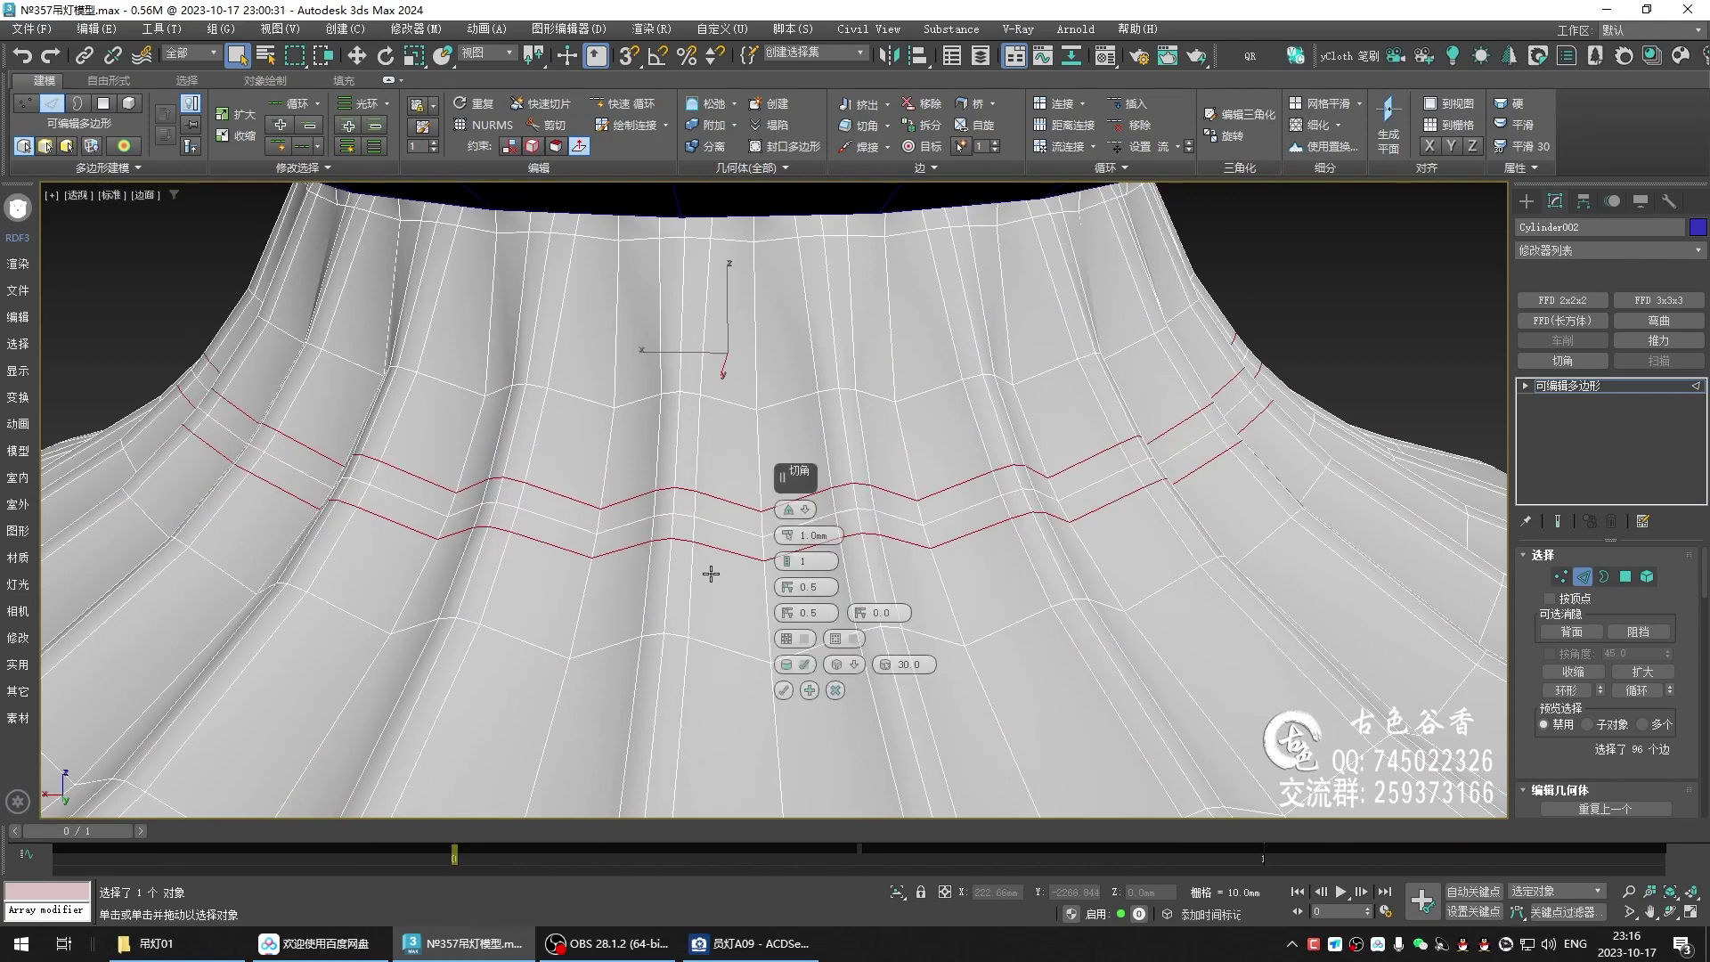
click(784, 690)
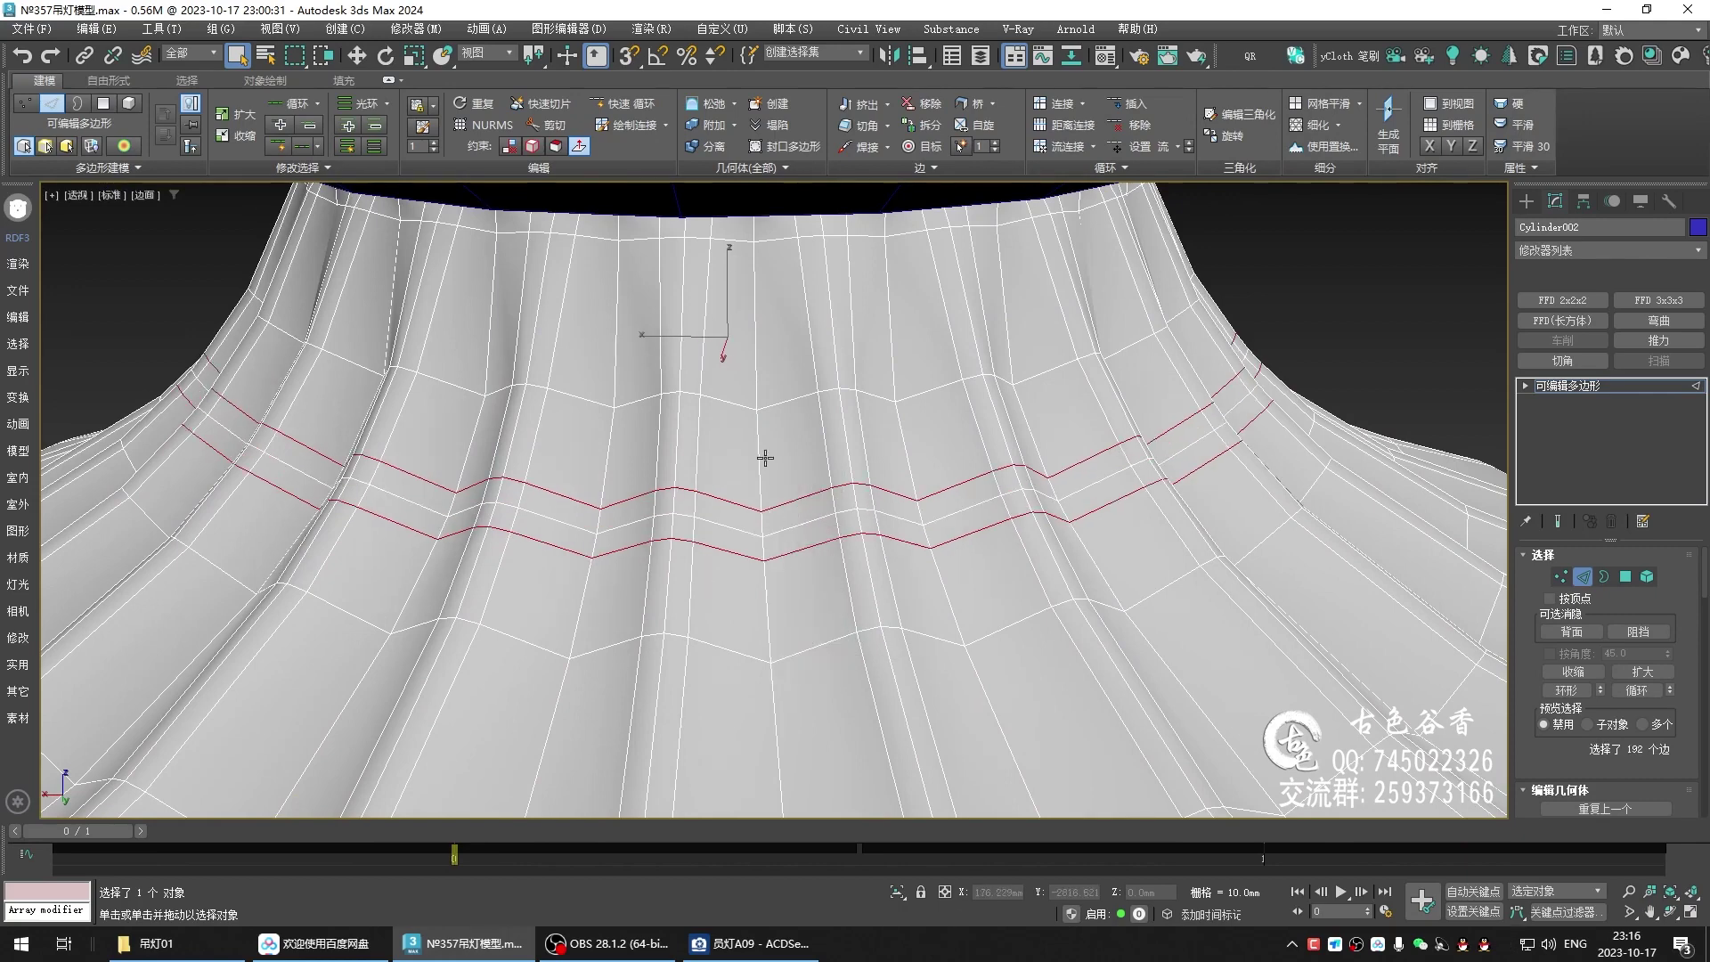
click(762, 411)
ctrl+click(759, 378)
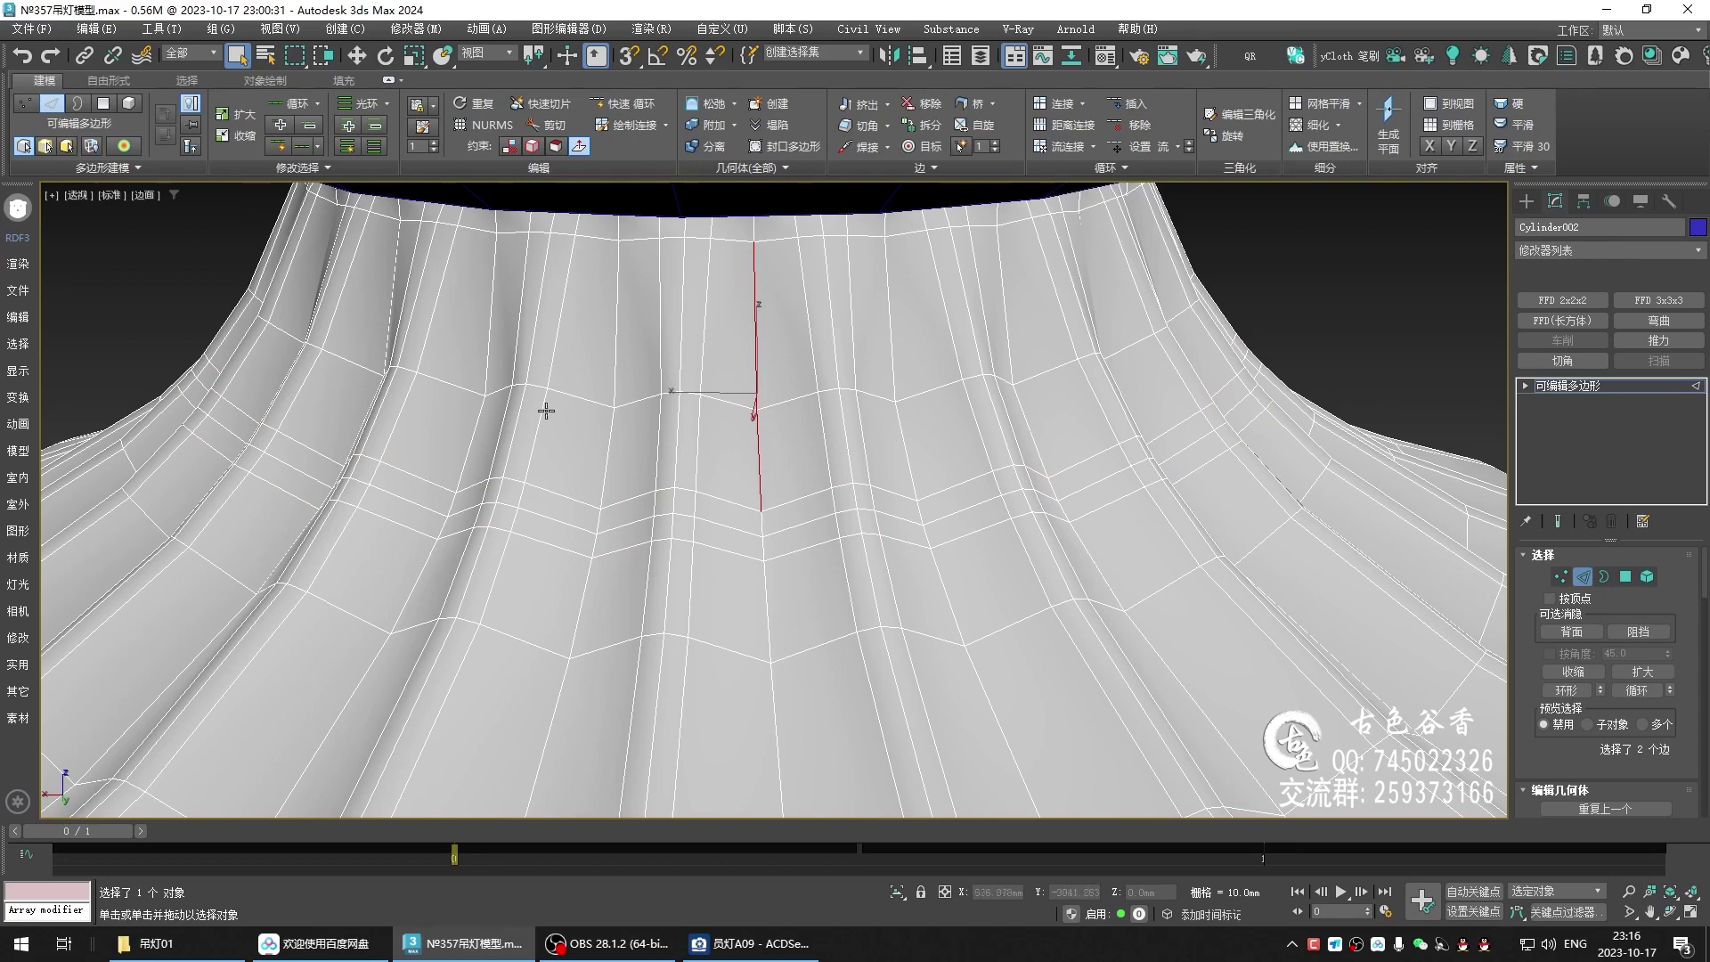
- Select all similar flute edges, then box-deselect in front view to keep 24
click(322, 169)
click(268, 212)
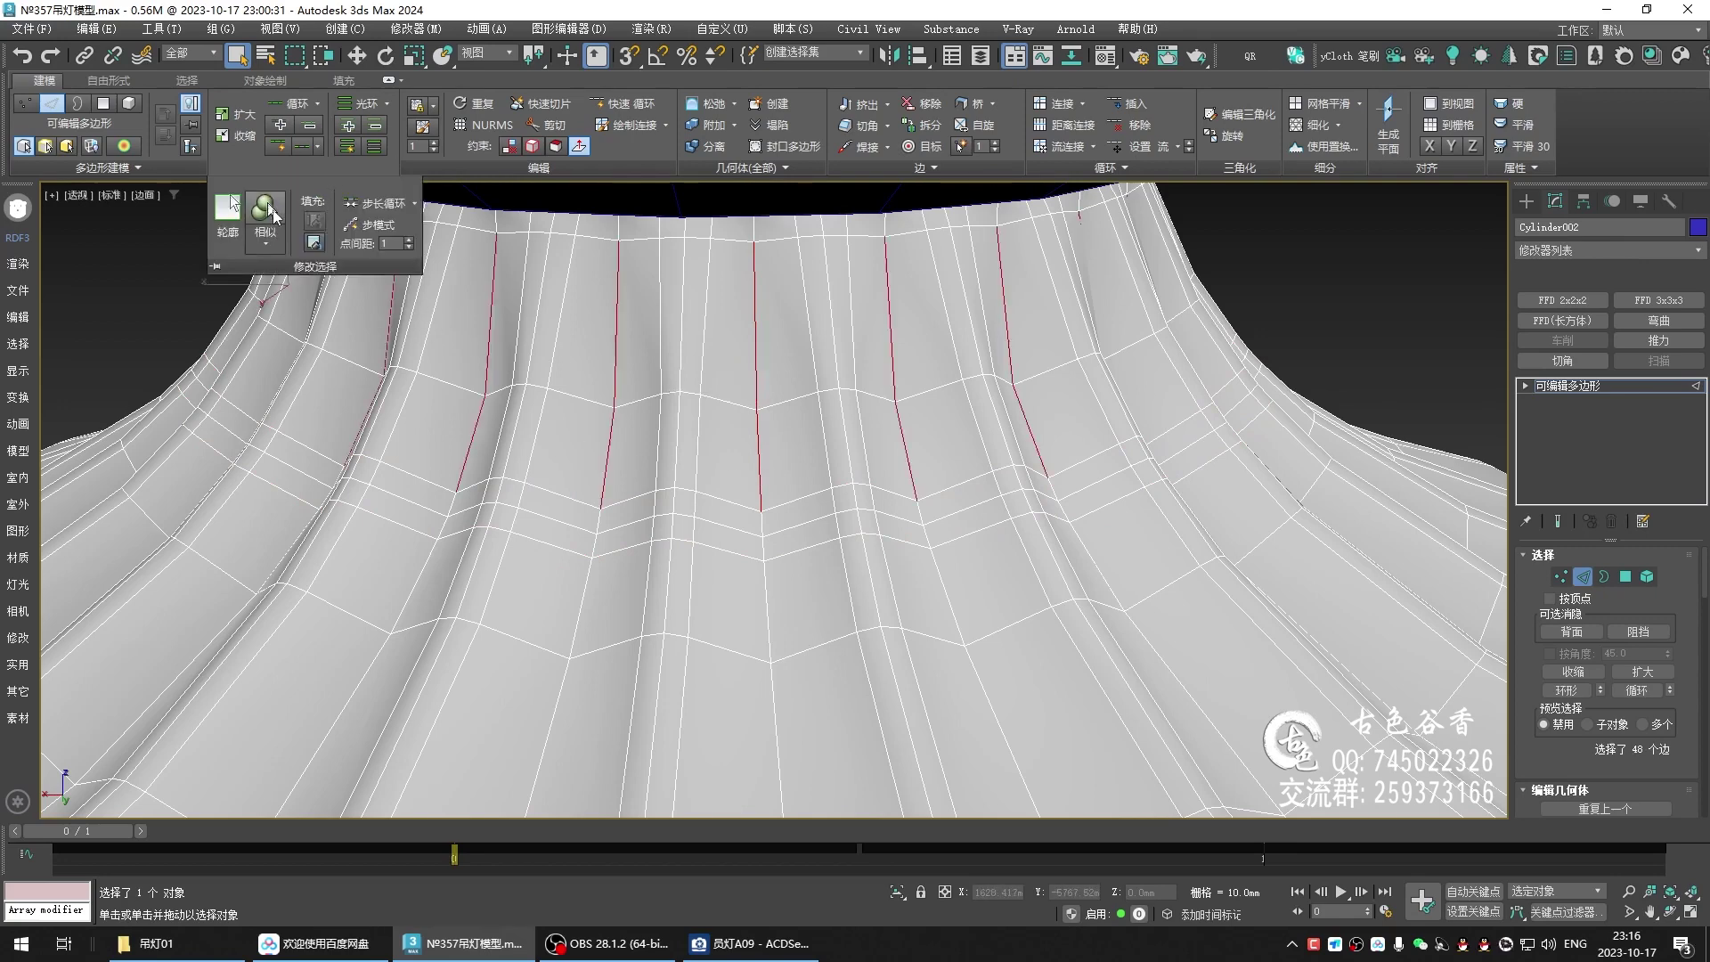
mouse_move(753, 469)
alt+middle_down()
mouse_move(732, 462)
mouse_move(736, 488)
alt+middle_up()
mouse_move(643, 421)
alt+middle_down()
mouse_move(690, 446)
mouse_move(588, 400)
mouse_move(545, 405)
alt+middle_up()
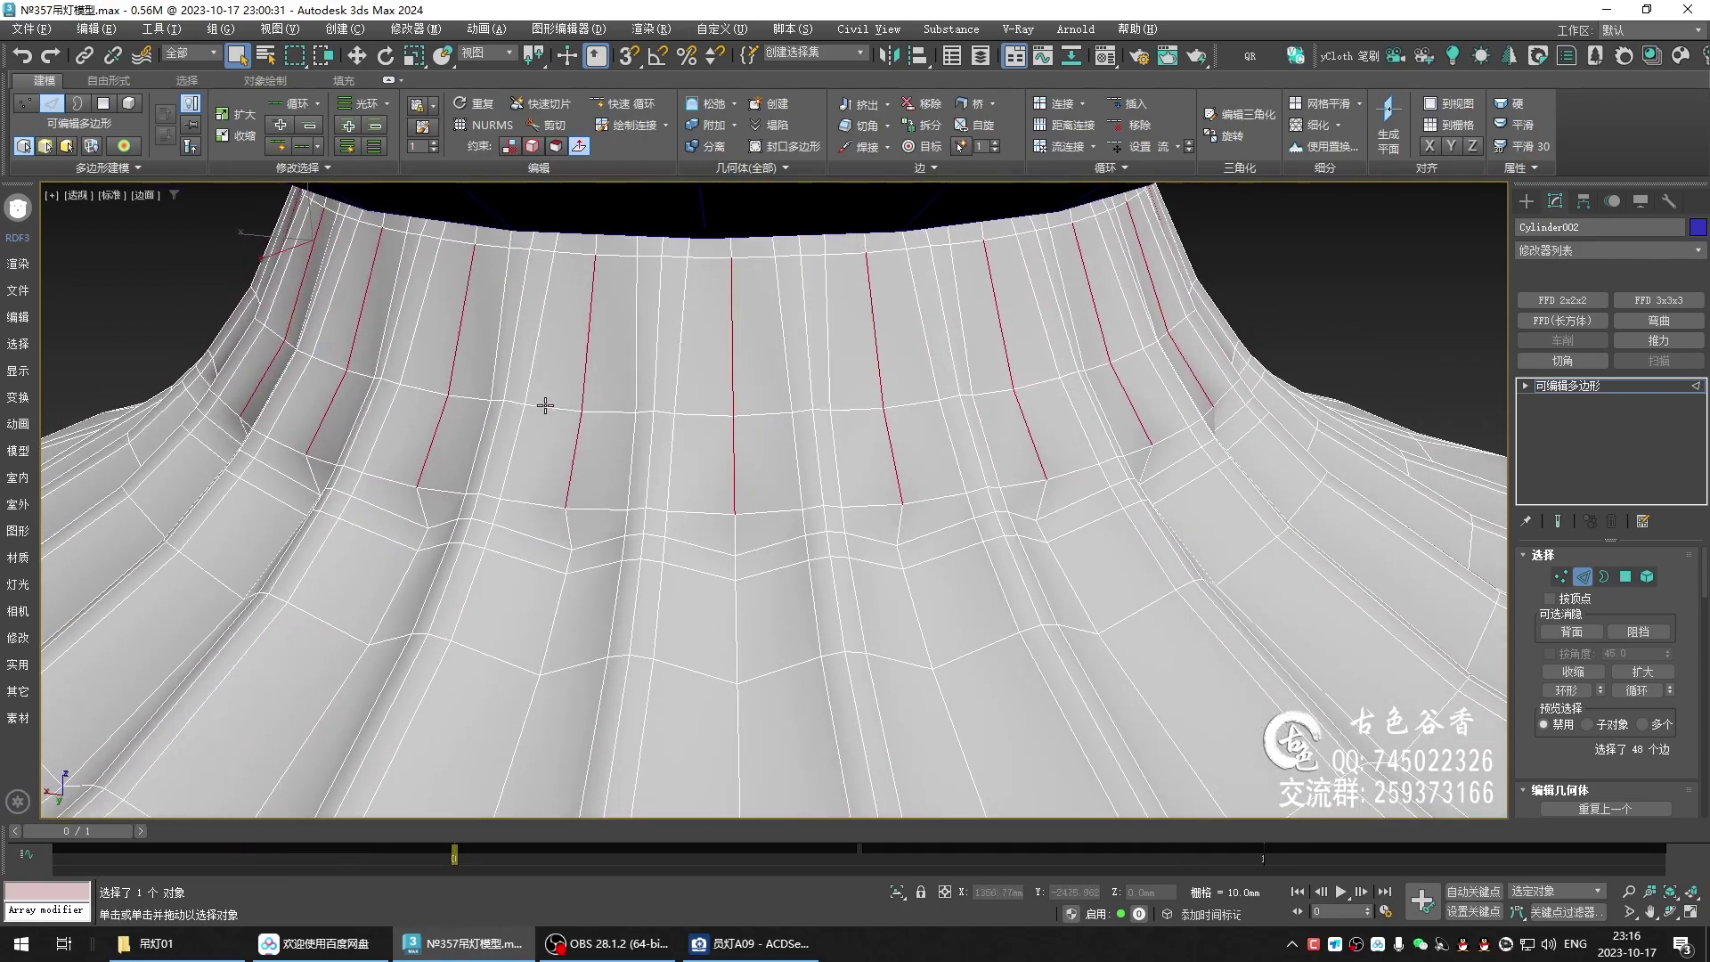
key(alt+w)
key(alt+w)
drag(125, 297, 995, 398)
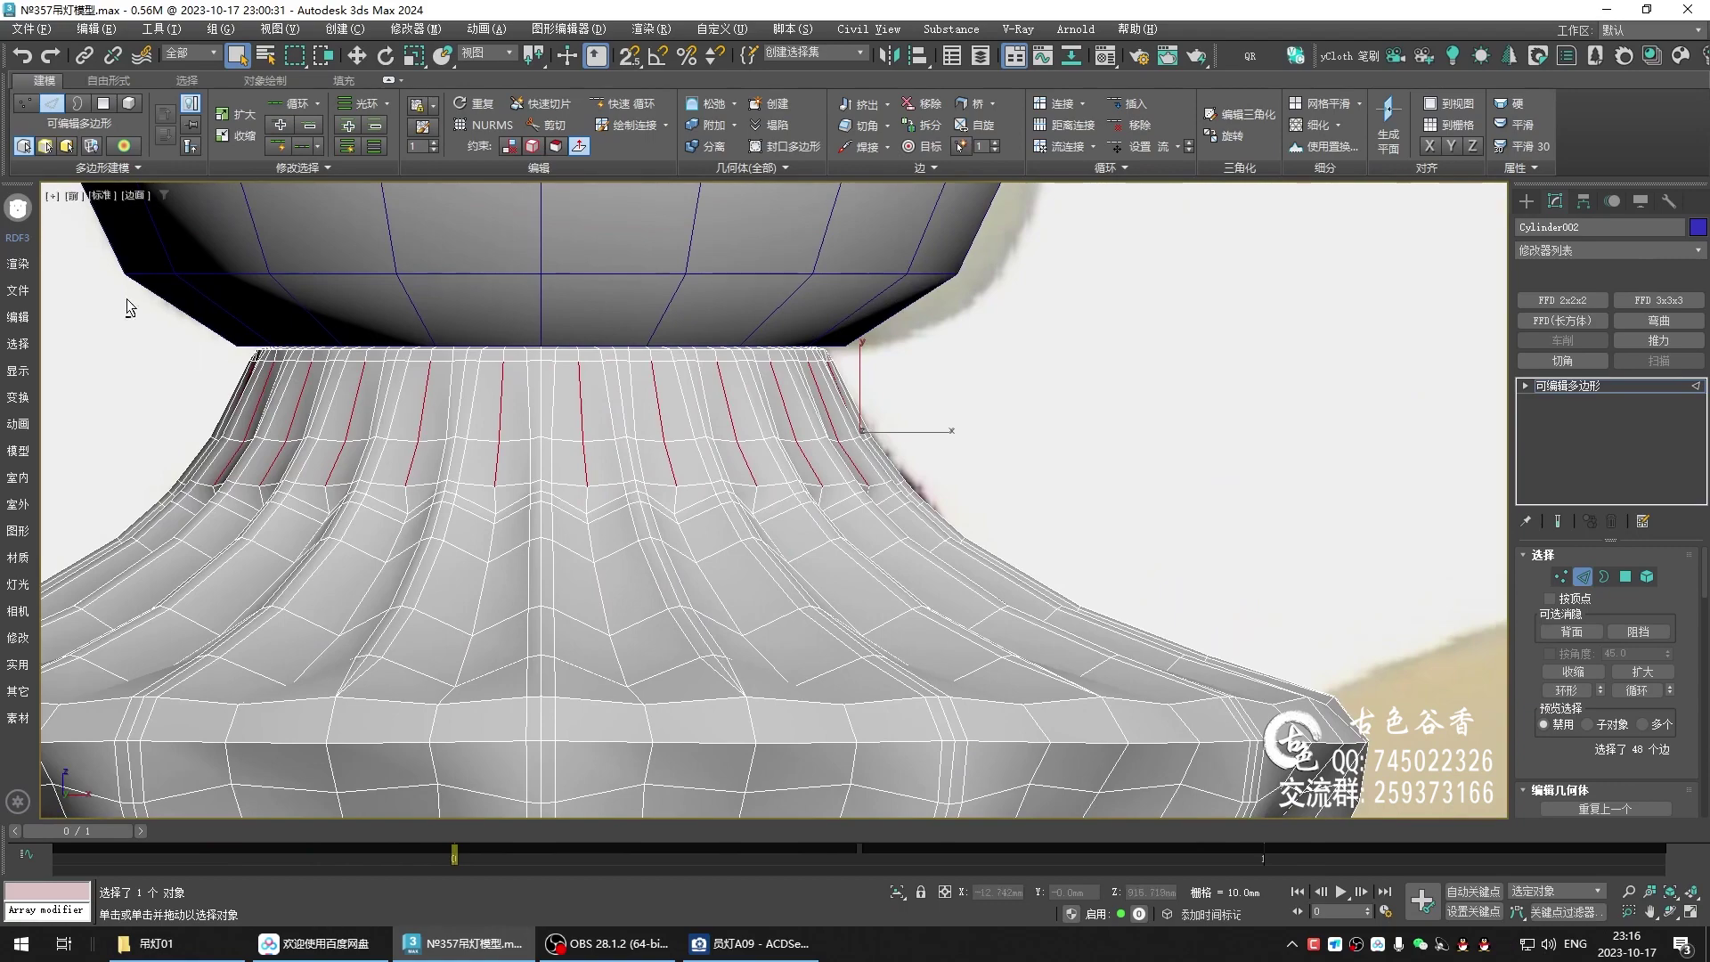
key(alt+w)
key(alt+w)
mouse_move(813, 484)
middle_down()
mouse_move(602, 454)
mouse_move(499, 271)
middle_up()
- Raise the 24 selected flute edges slightly upward on Z
scroll(539, 374, up, 2)
mouse_move(546, 348)
middle_down()
mouse_move(611, 385)
mouse_move(634, 339)
middle_up()
key(w)
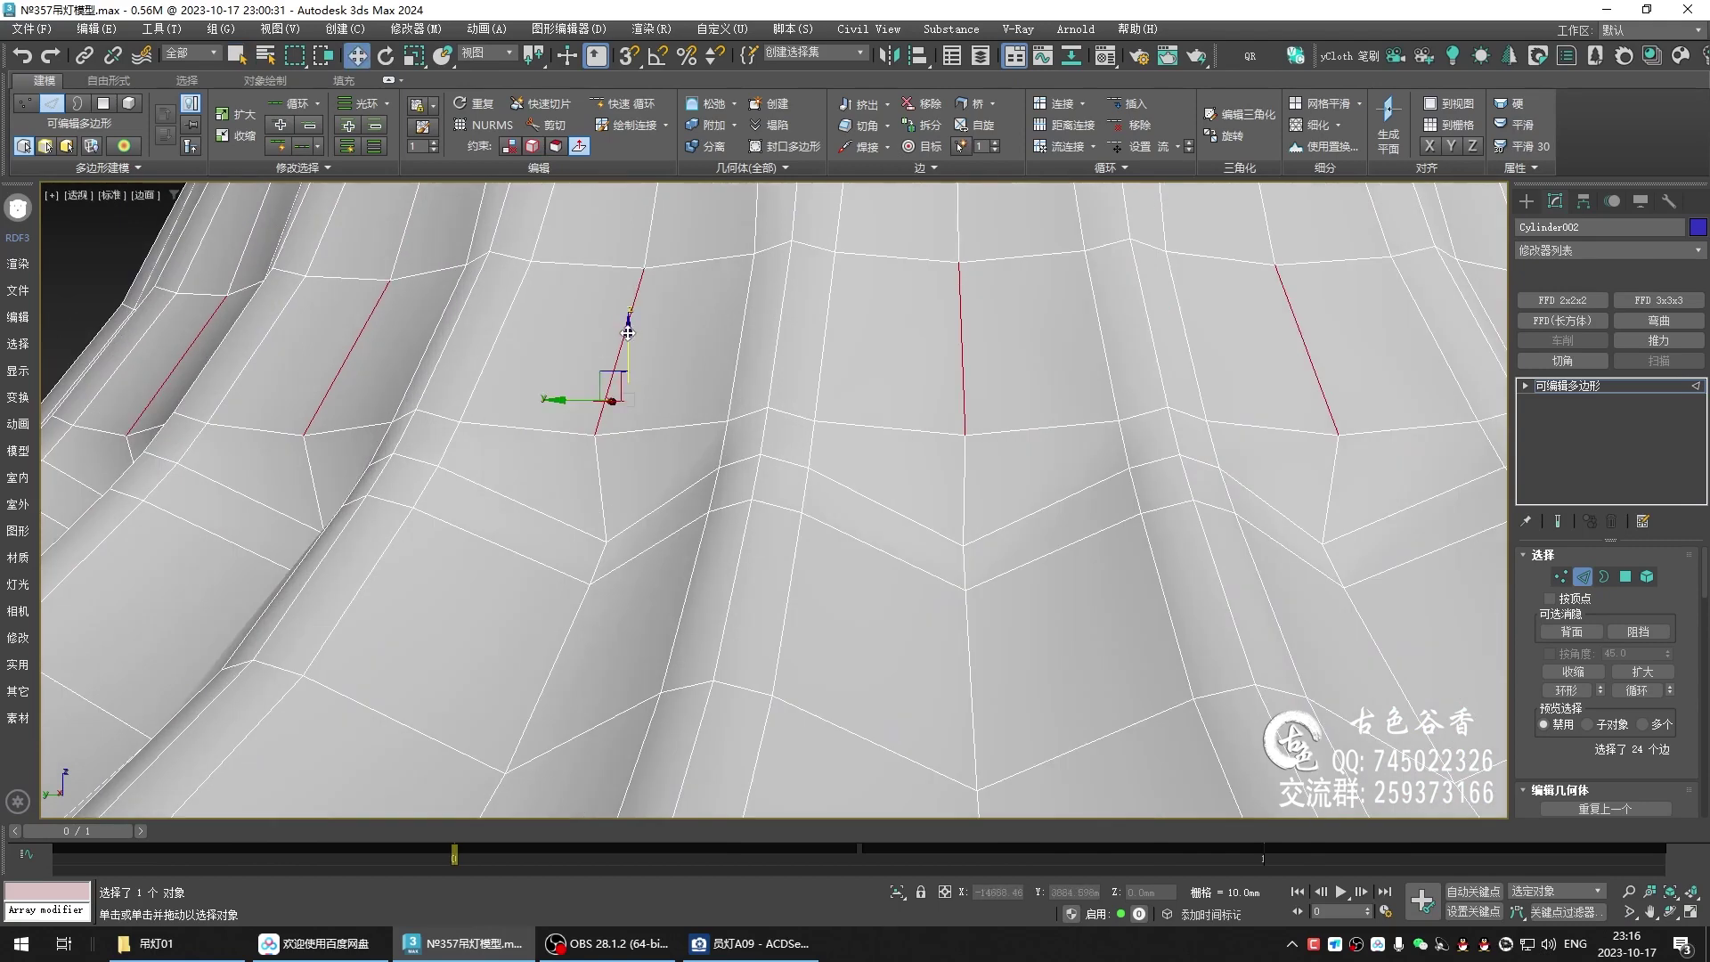
drag(628, 340, 626, 315)
scroll(733, 418, down, 2)
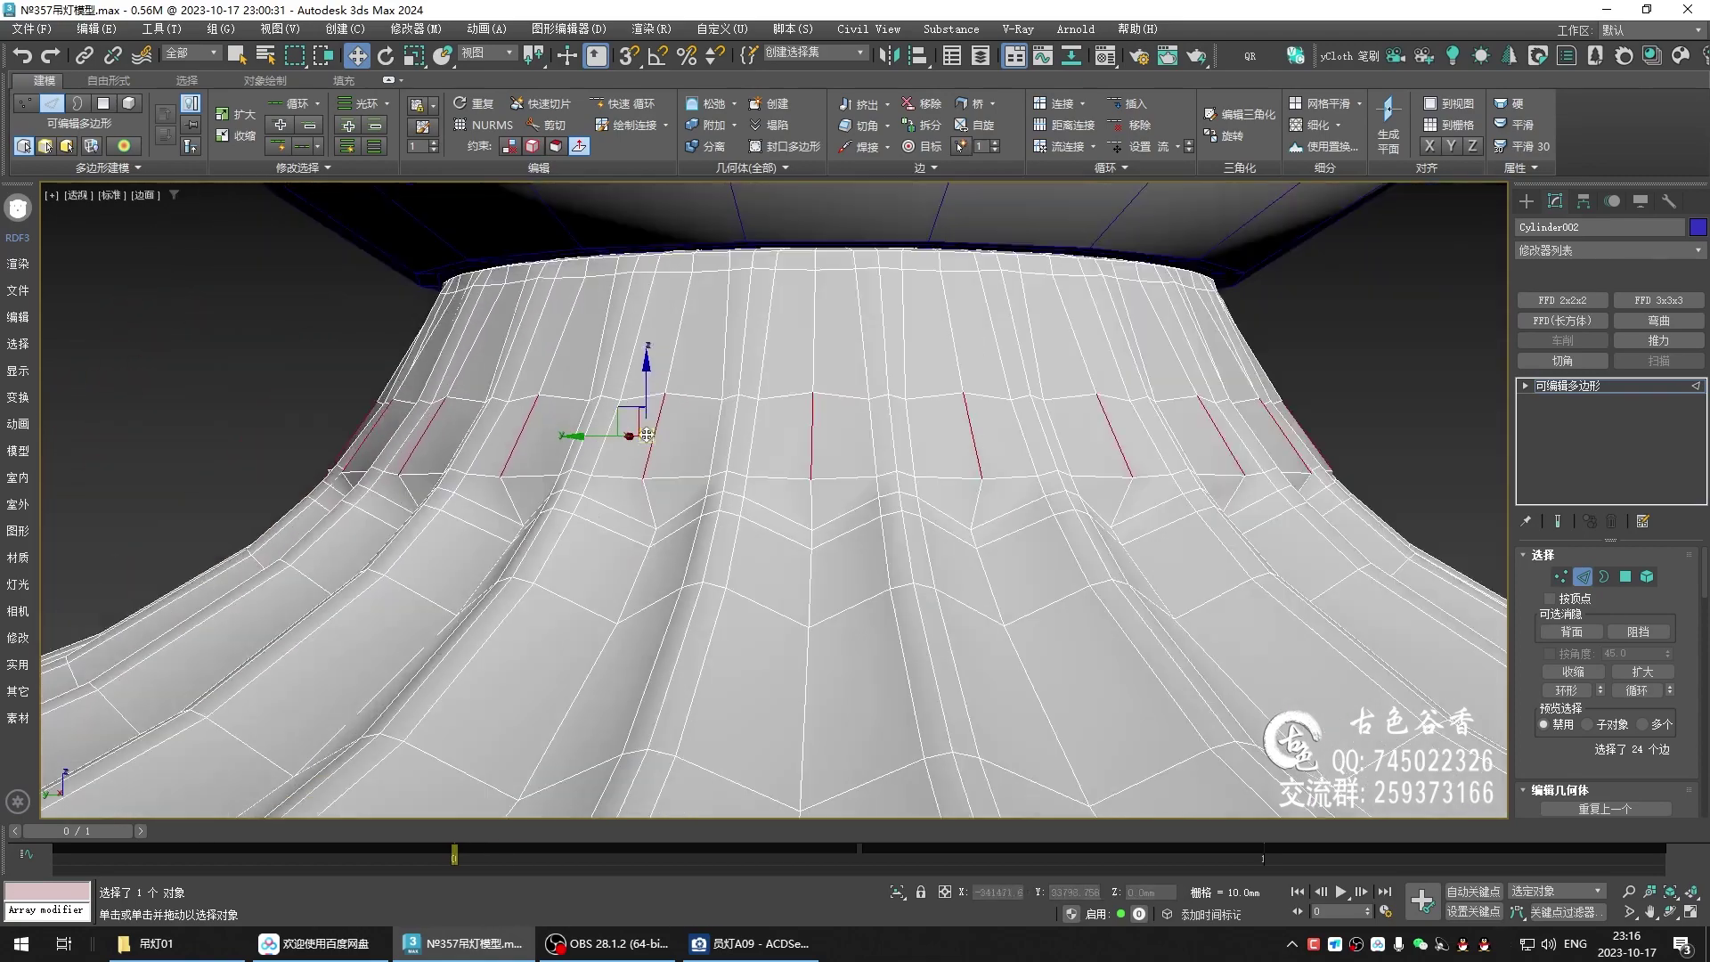
scroll(734, 418, down, 2)
scroll(734, 418, down, 2)
- Select the 48 short flute-junction edges via Similar and collapse them into points
key(q)
scroll(802, 553, up, 3)
scroll(807, 525, up, 1)
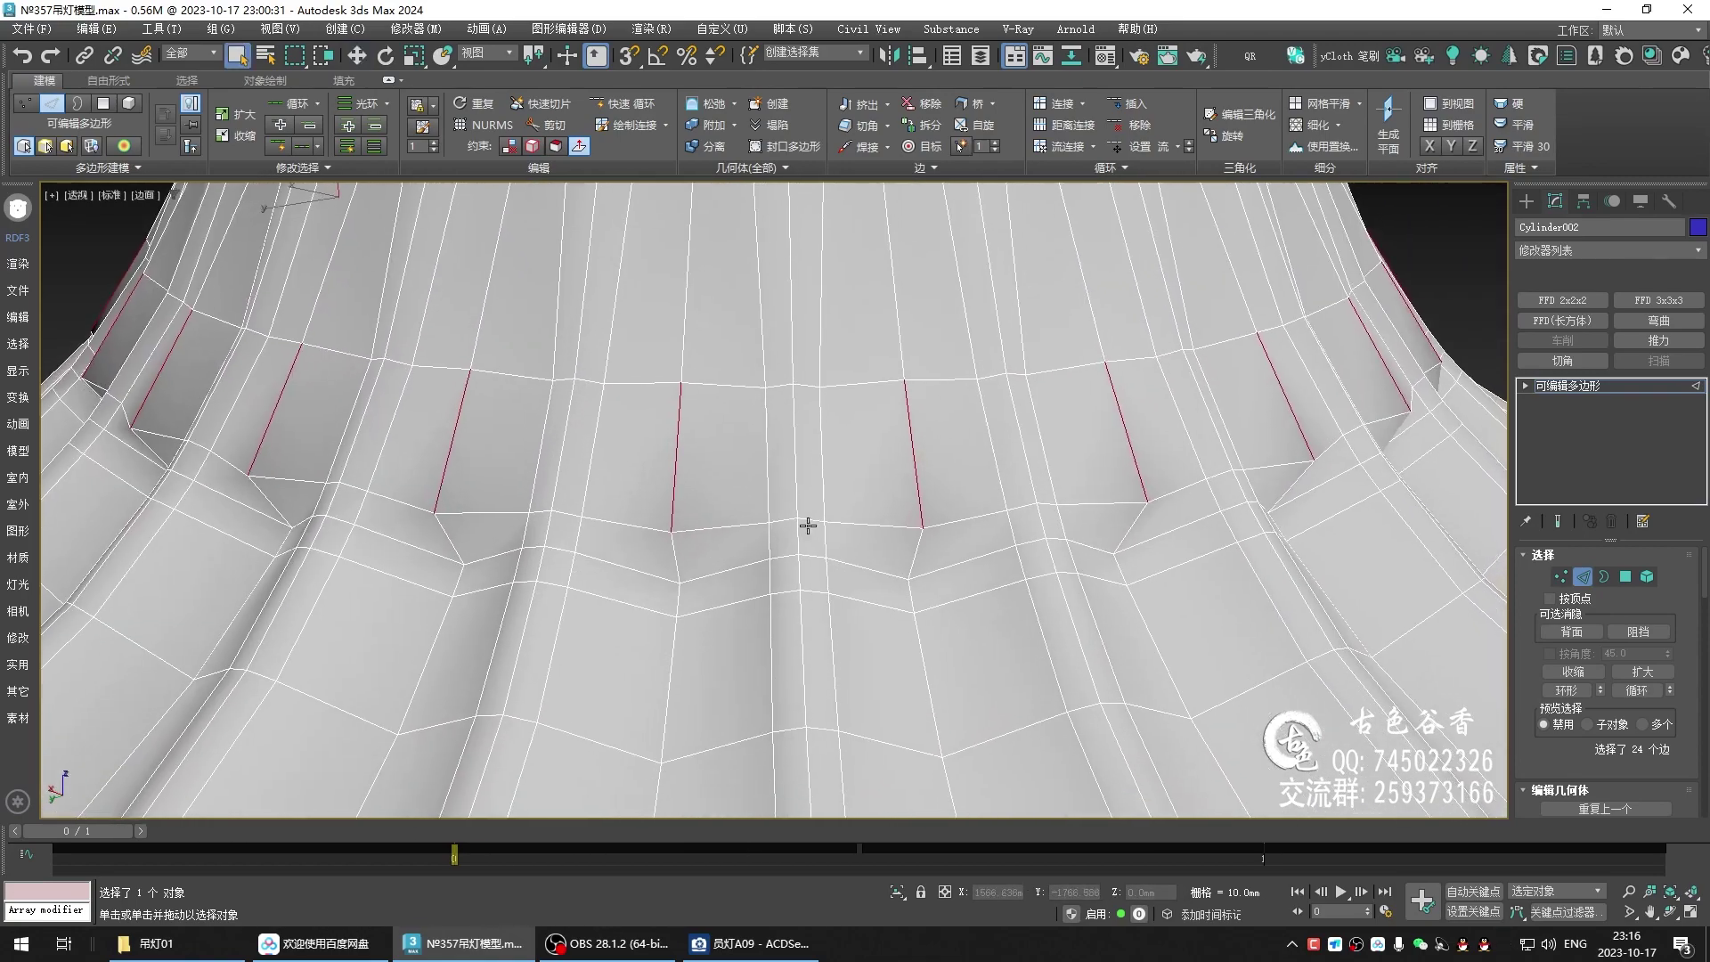
click(811, 517)
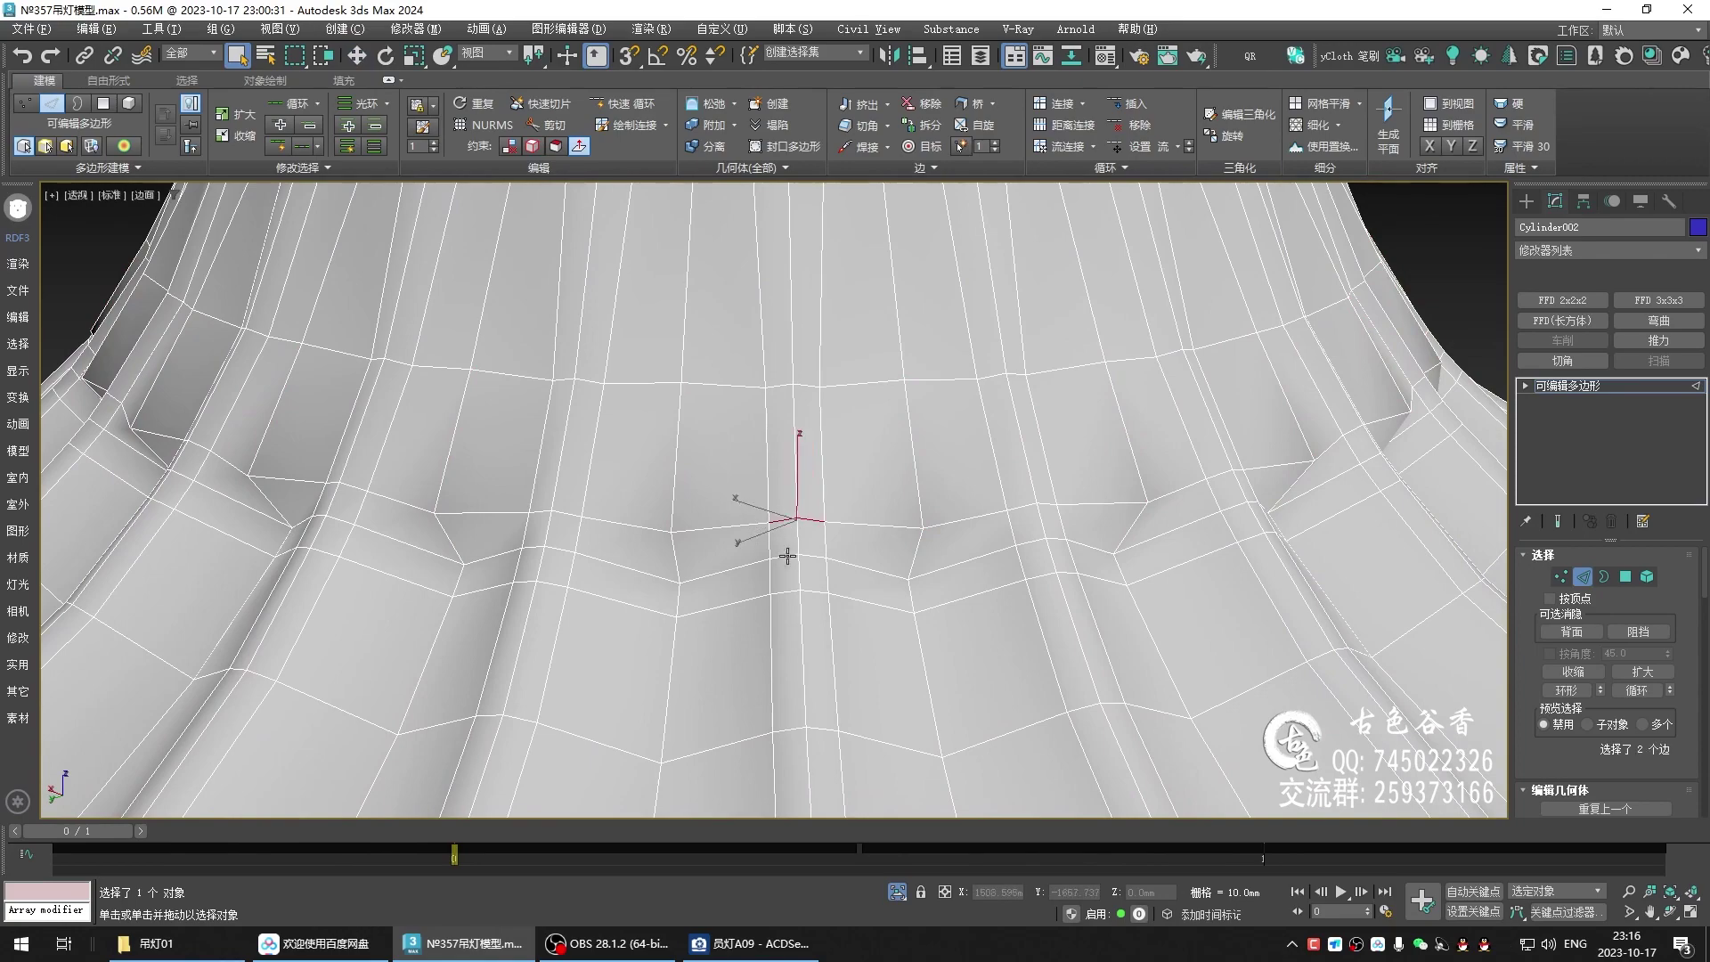
scroll(783, 553, up, 2)
alt+middle_drag(748, 477, 753, 526)
click(337, 170)
click(267, 210)
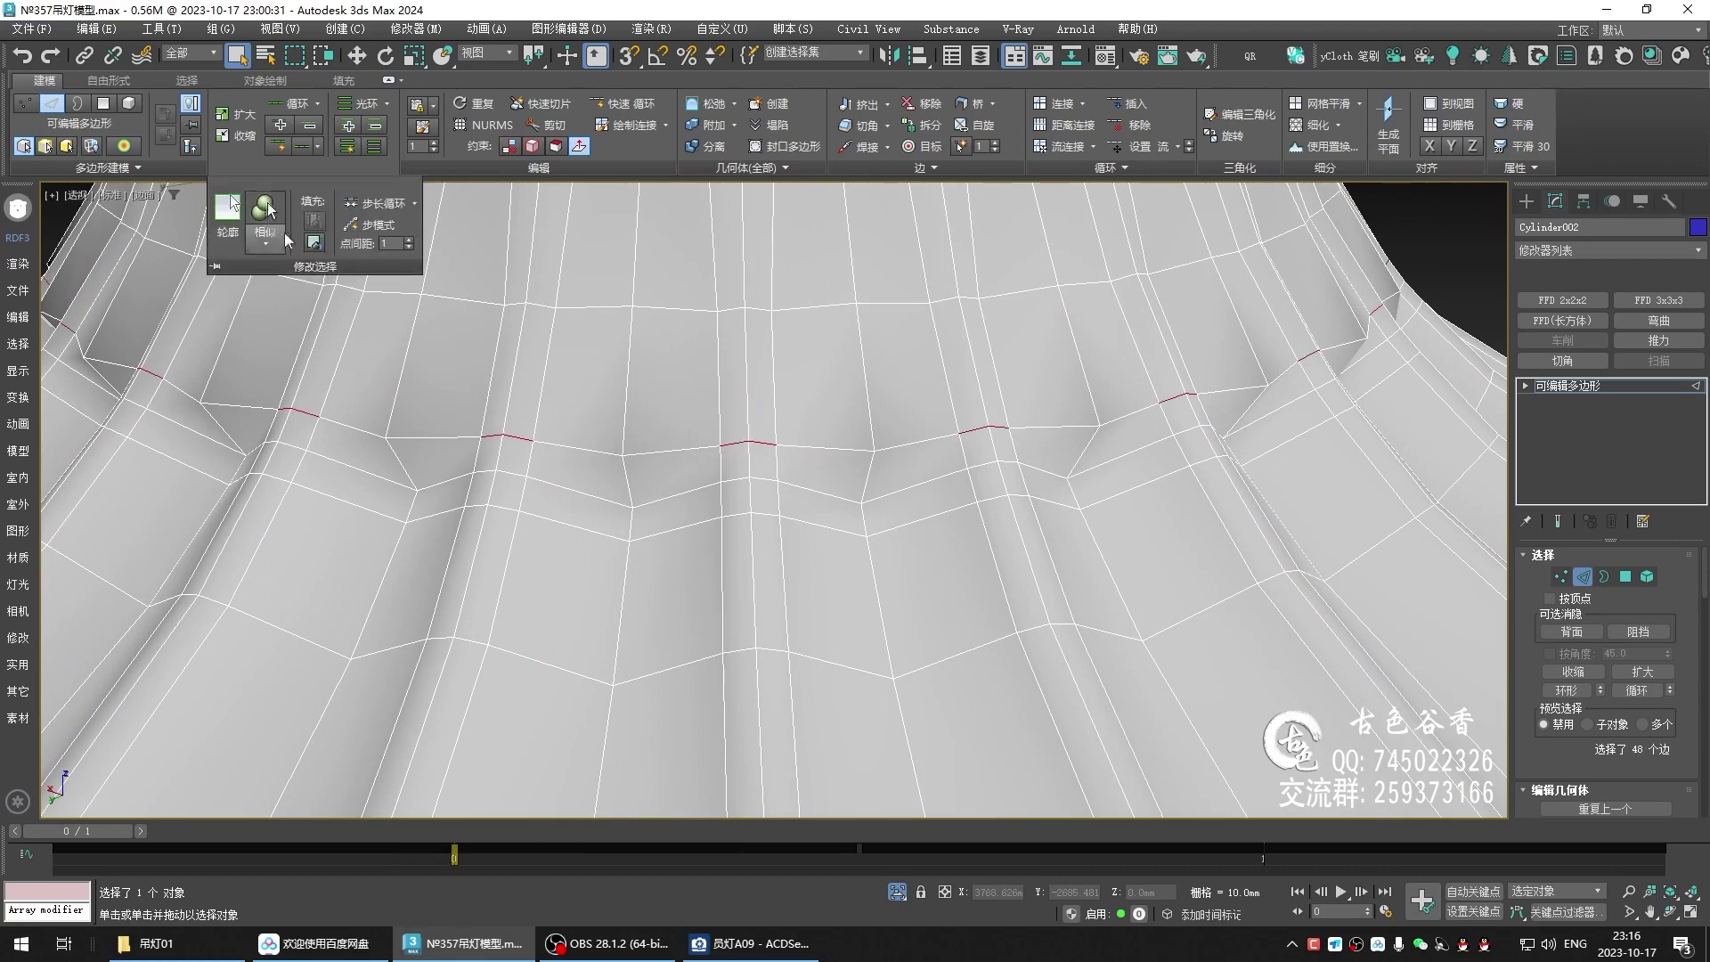
key(ctrl+alt+c)
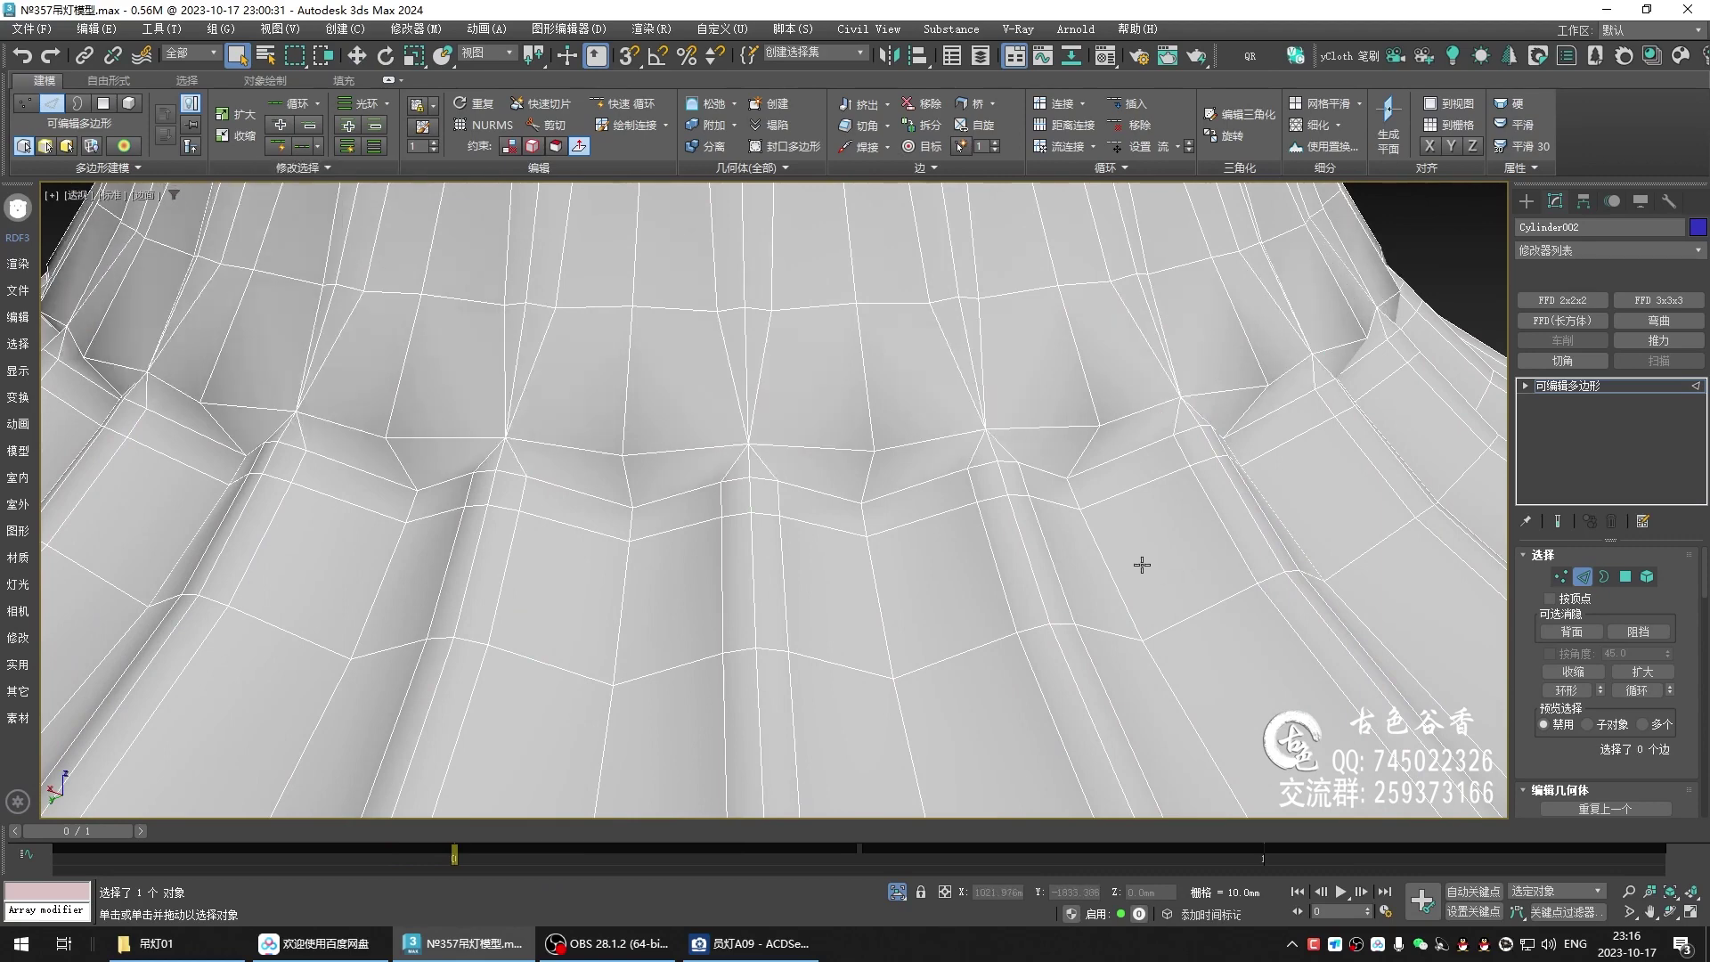
scroll(926, 431, down, 5)
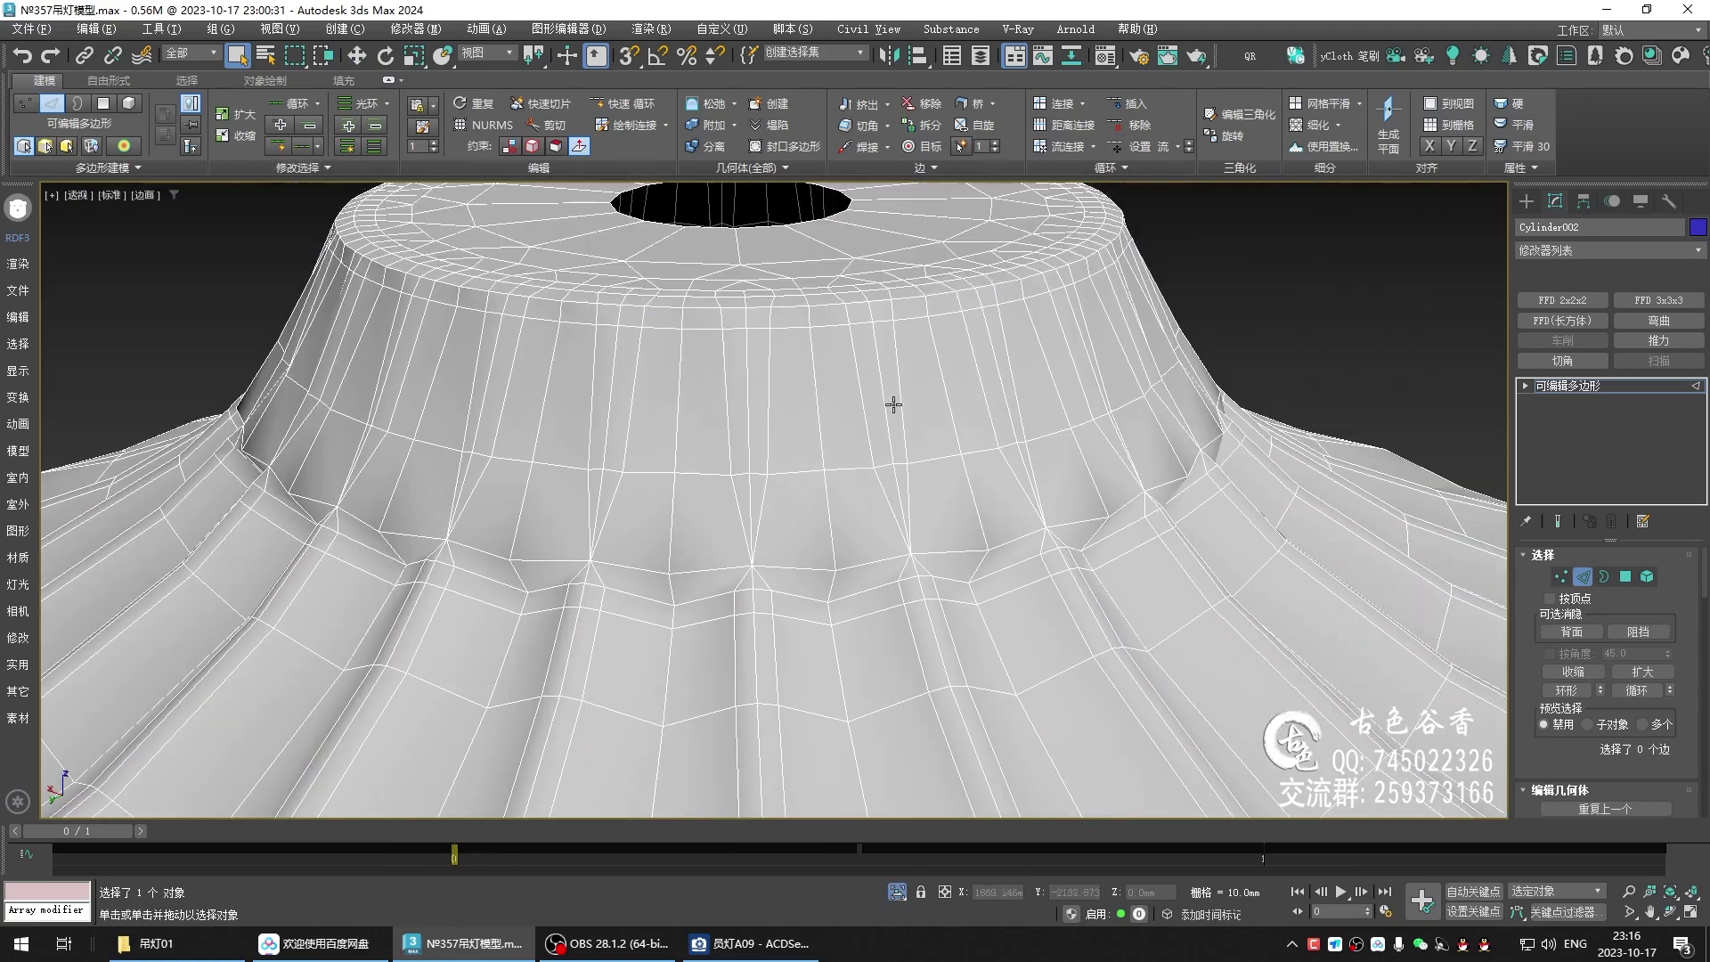
scroll(870, 477, up, 5)
alt+middle_drag(889, 397, 820, 580)
scroll(820, 526, up, 3)
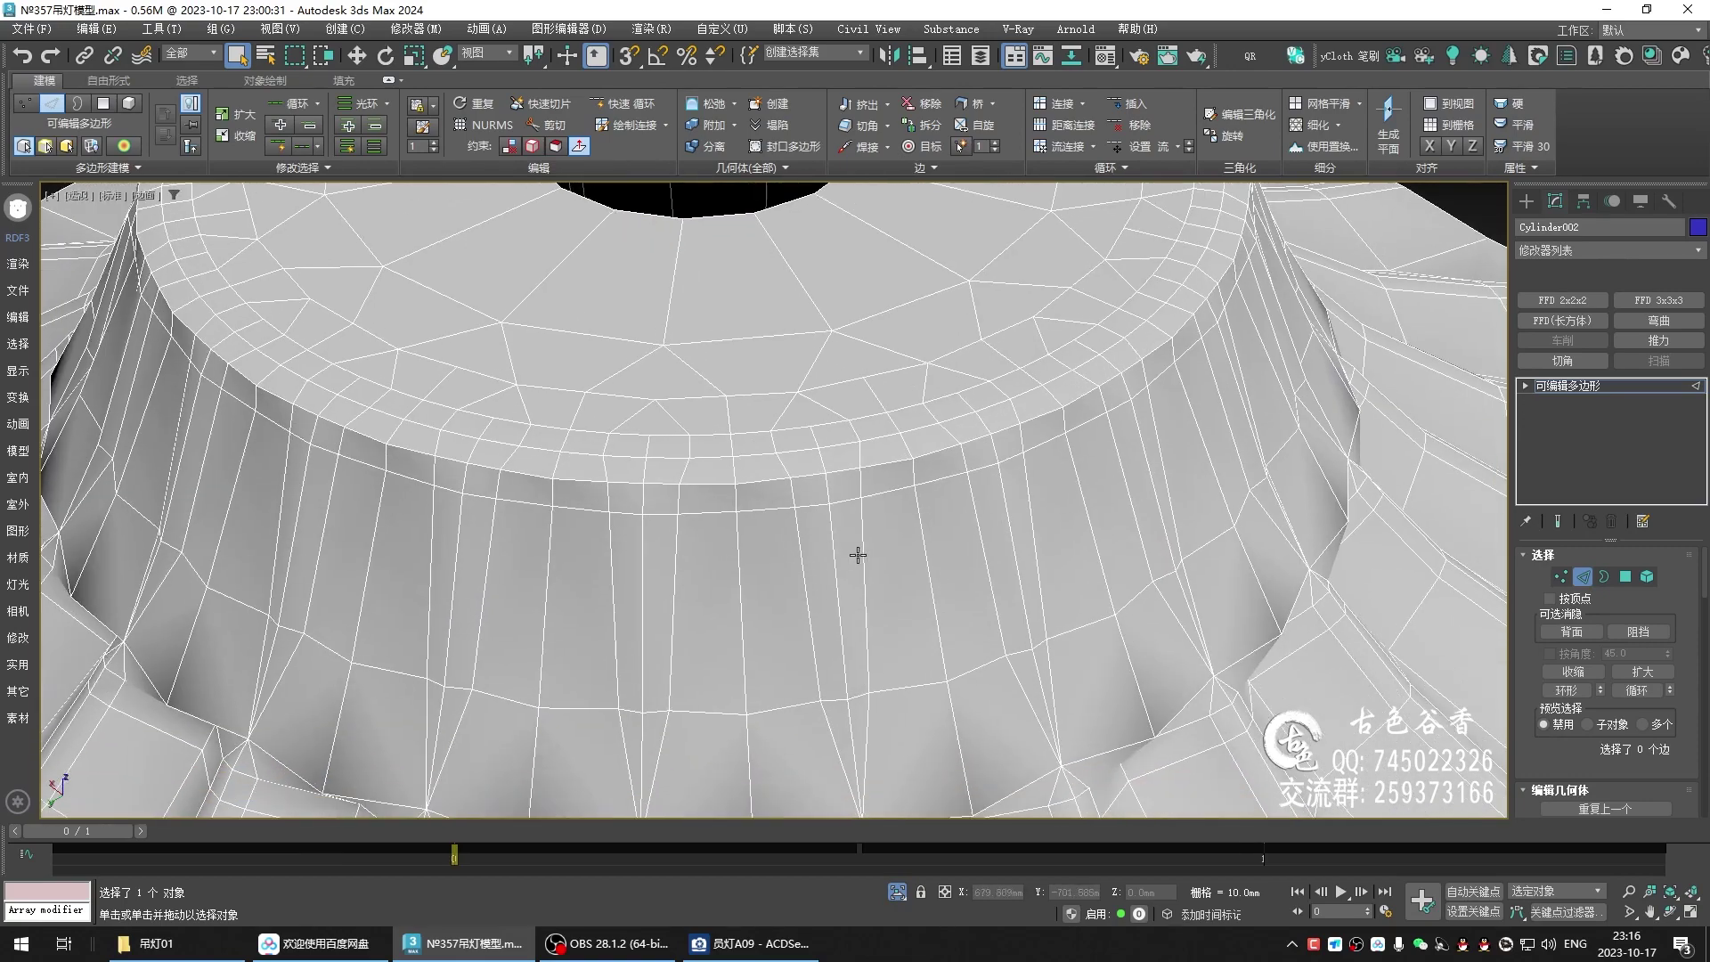
double_click(862, 560)
ctrl+double_click(800, 562)
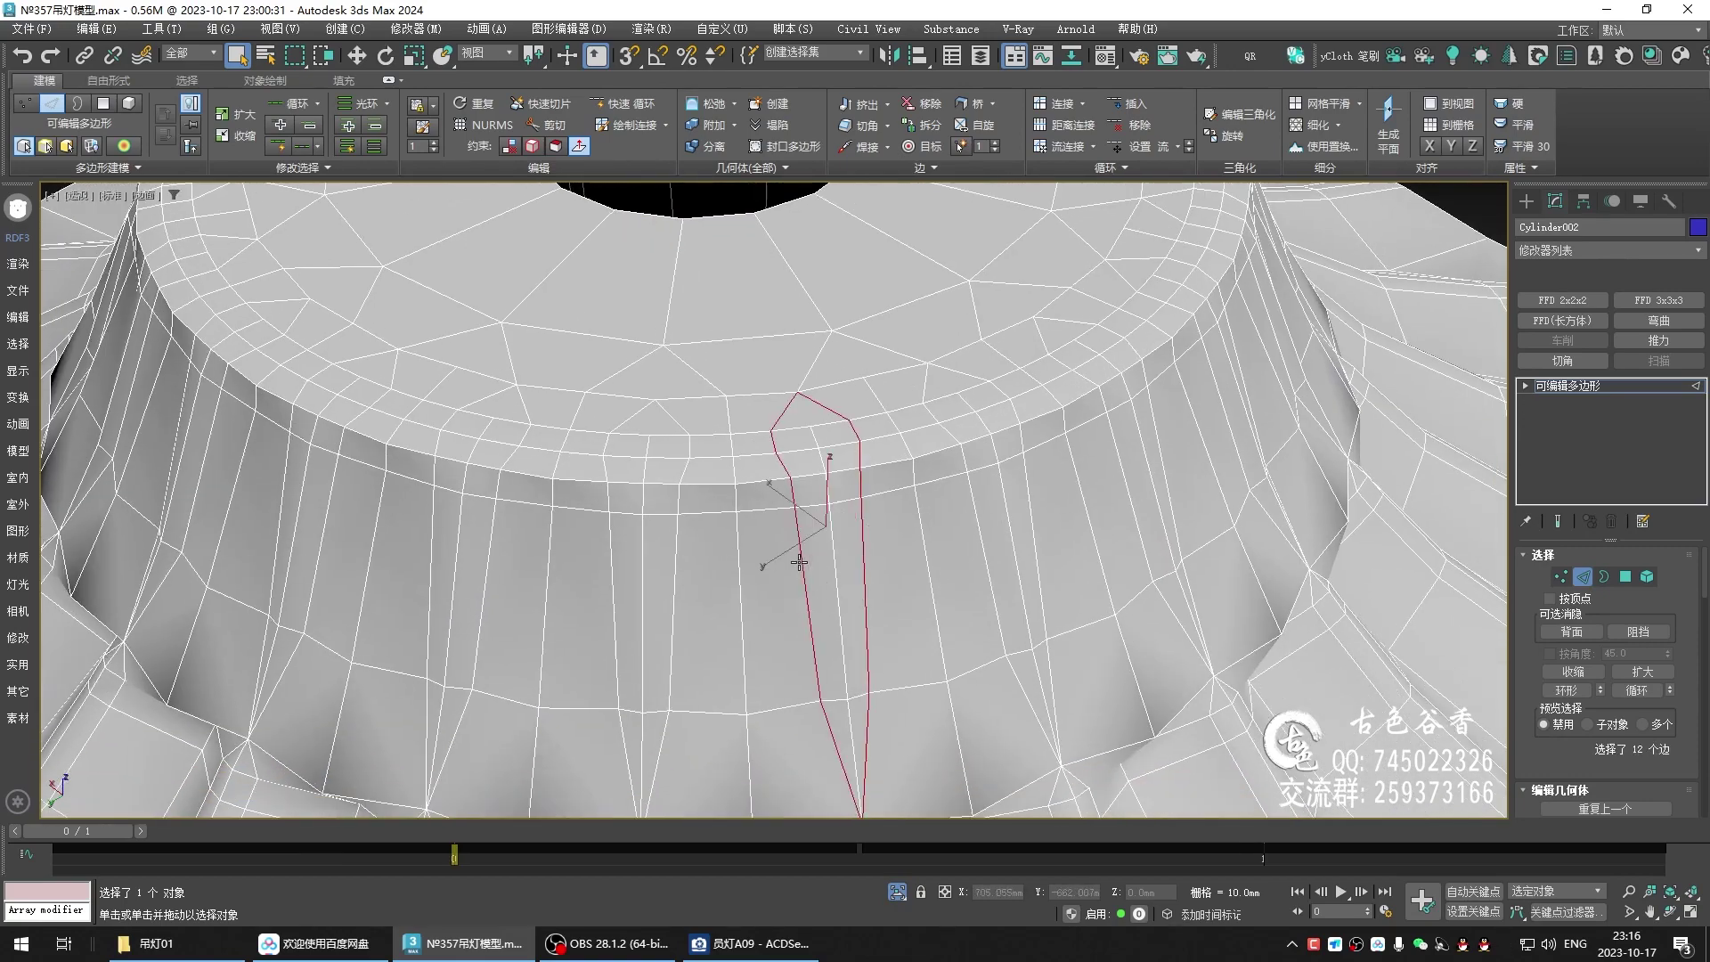
middle_drag(788, 587, 785, 564)
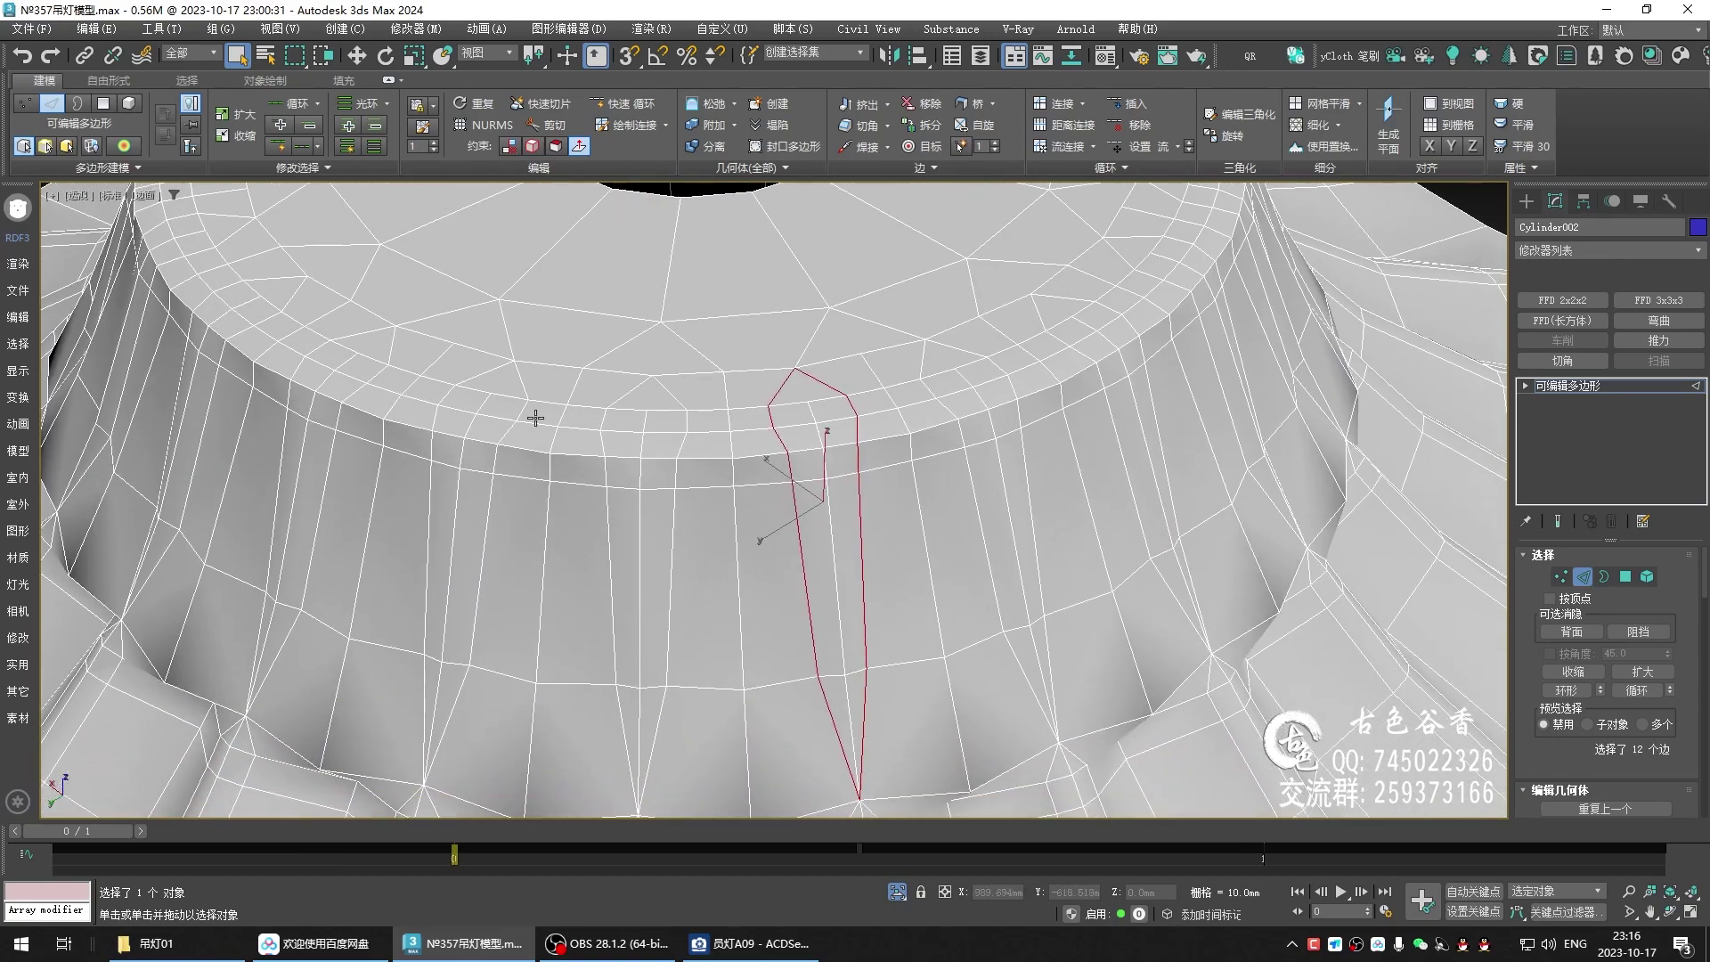
ctrl+double_click(673, 499)
ctrl+double_click(607, 524)
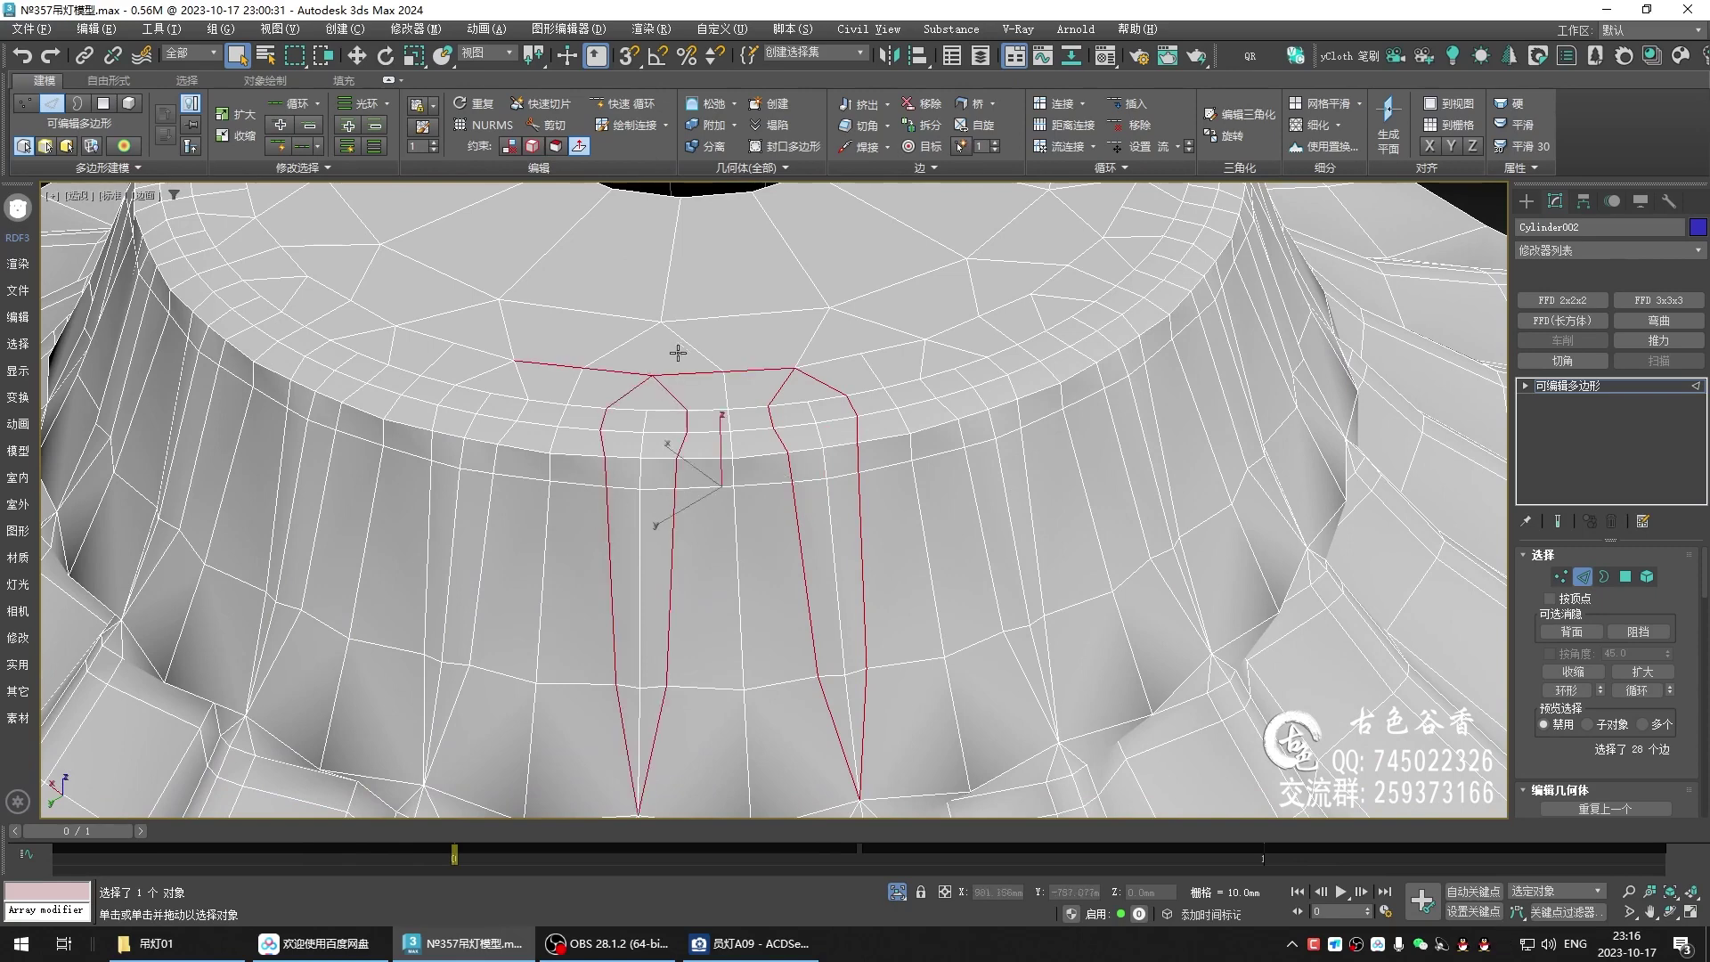
alt+click(596, 377)
click(317, 169)
click(264, 222)
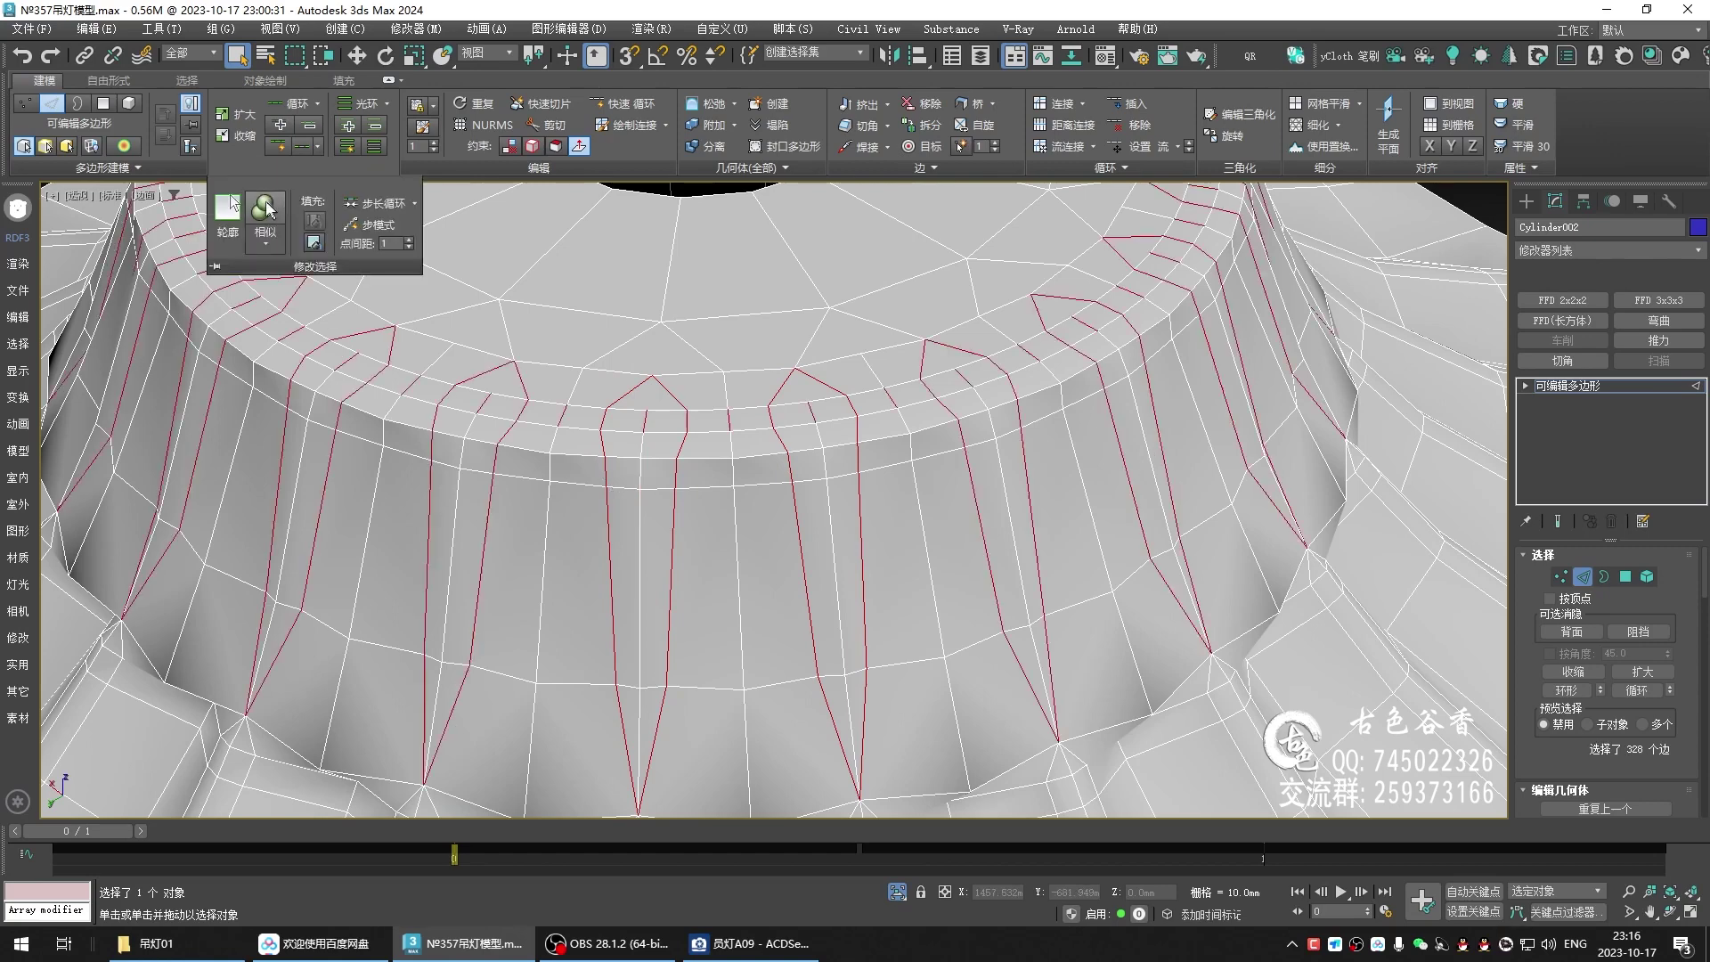
scroll(703, 446, down, 3)
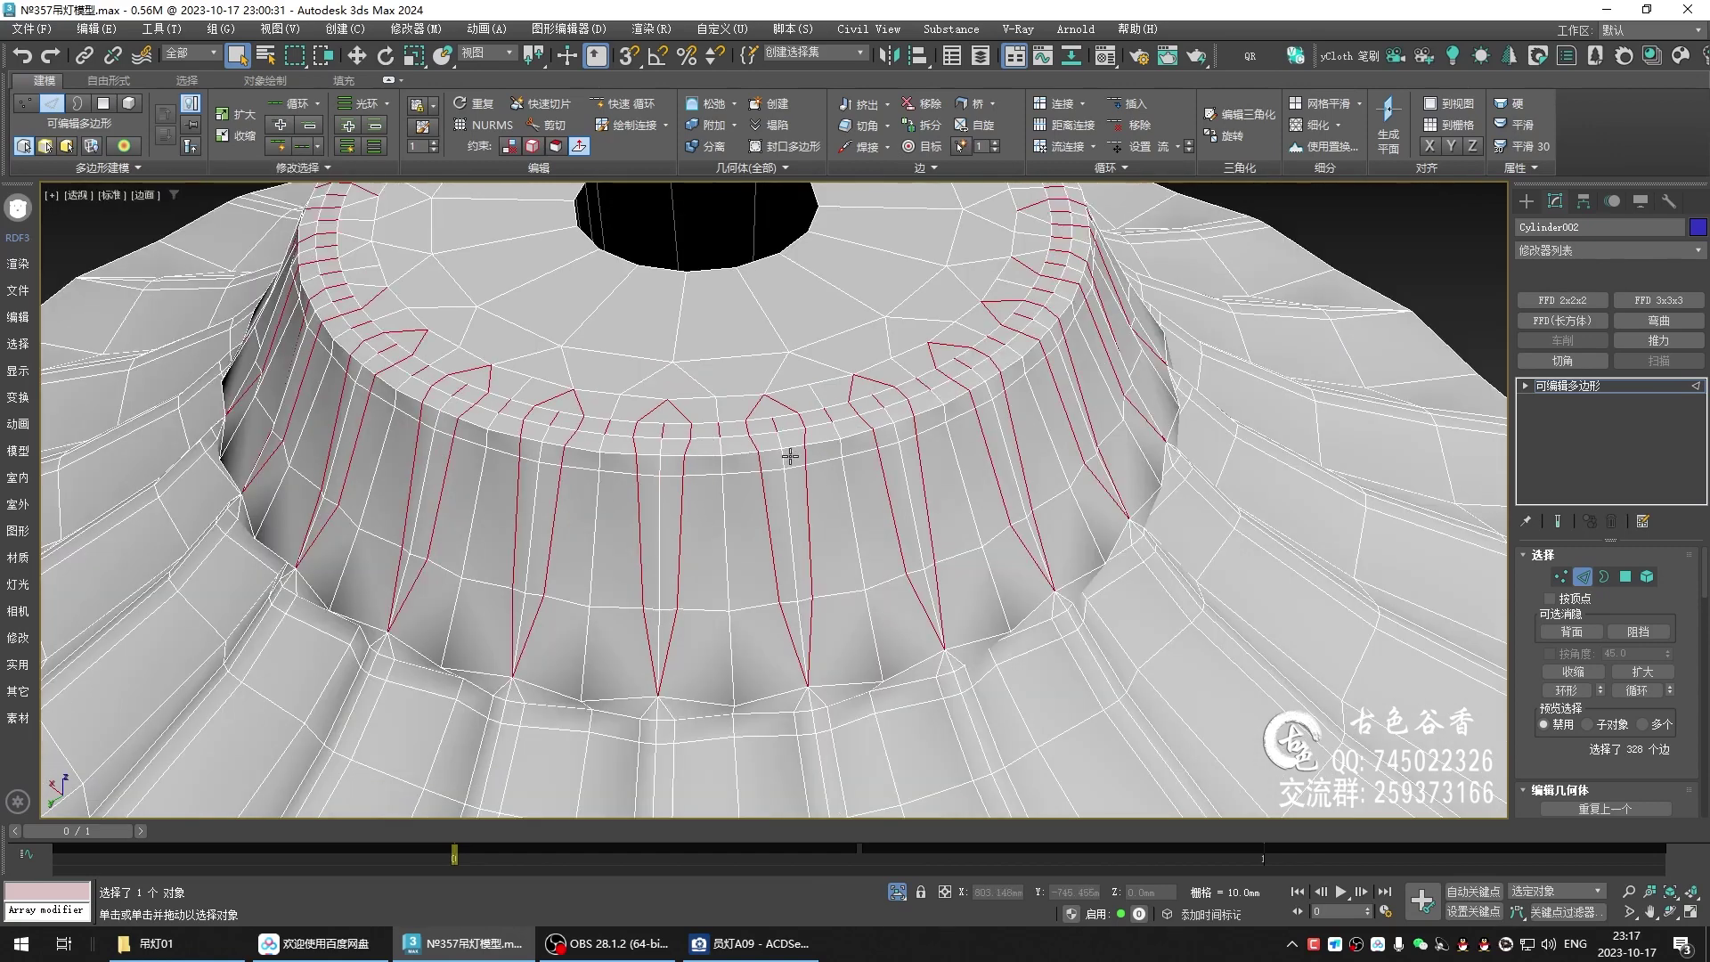
key(ctrl+z)
alt+middle_drag(723, 459, 719, 562)
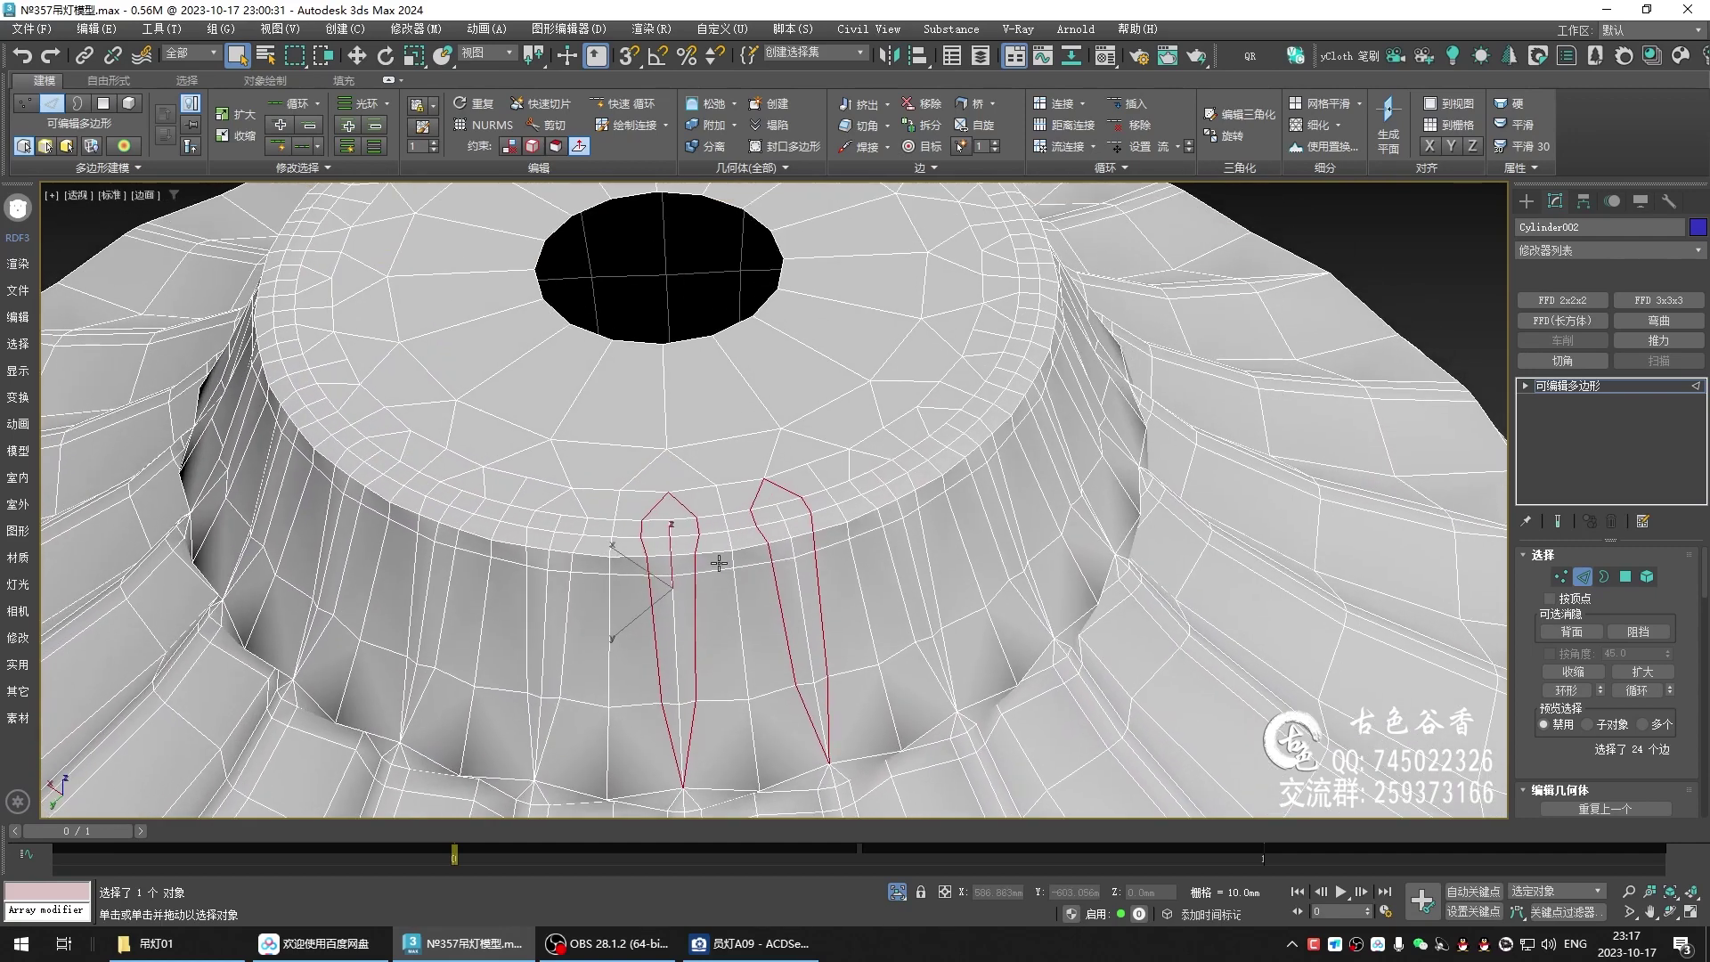
click(328, 168)
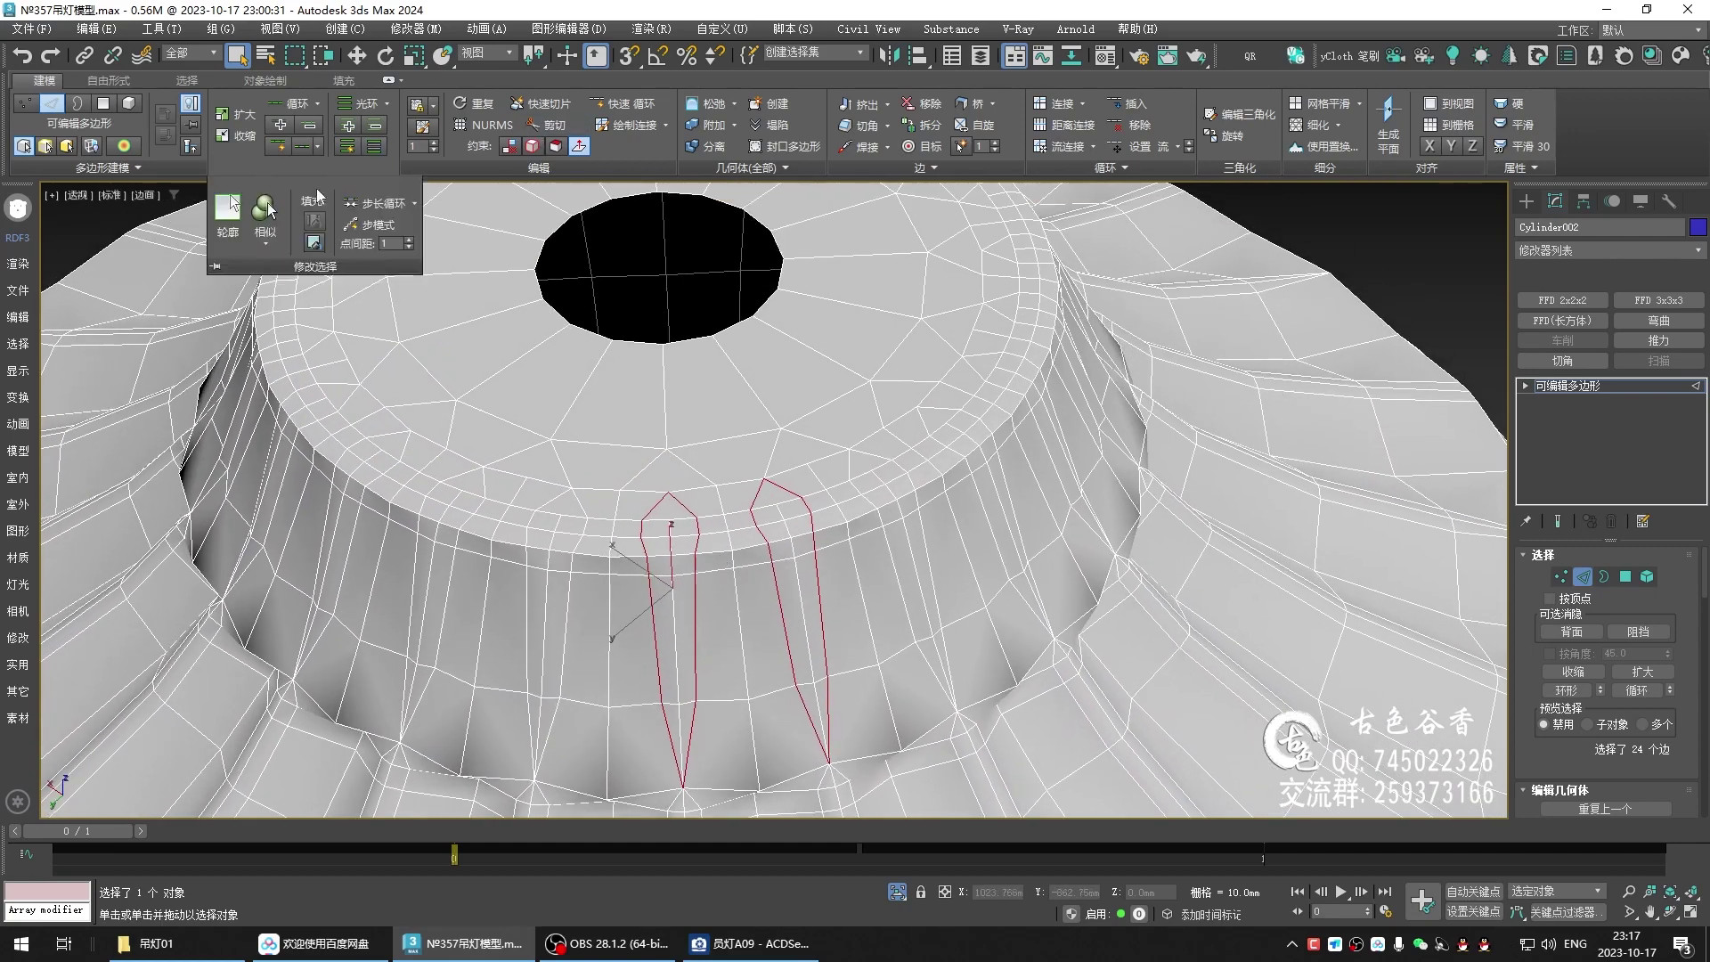
click(271, 211)
mouse_move(820, 508)
alt+middle_down()
mouse_move(833, 568)
mouse_move(657, 572)
mouse_move(820, 566)
alt+middle_up()
click(824, 567)
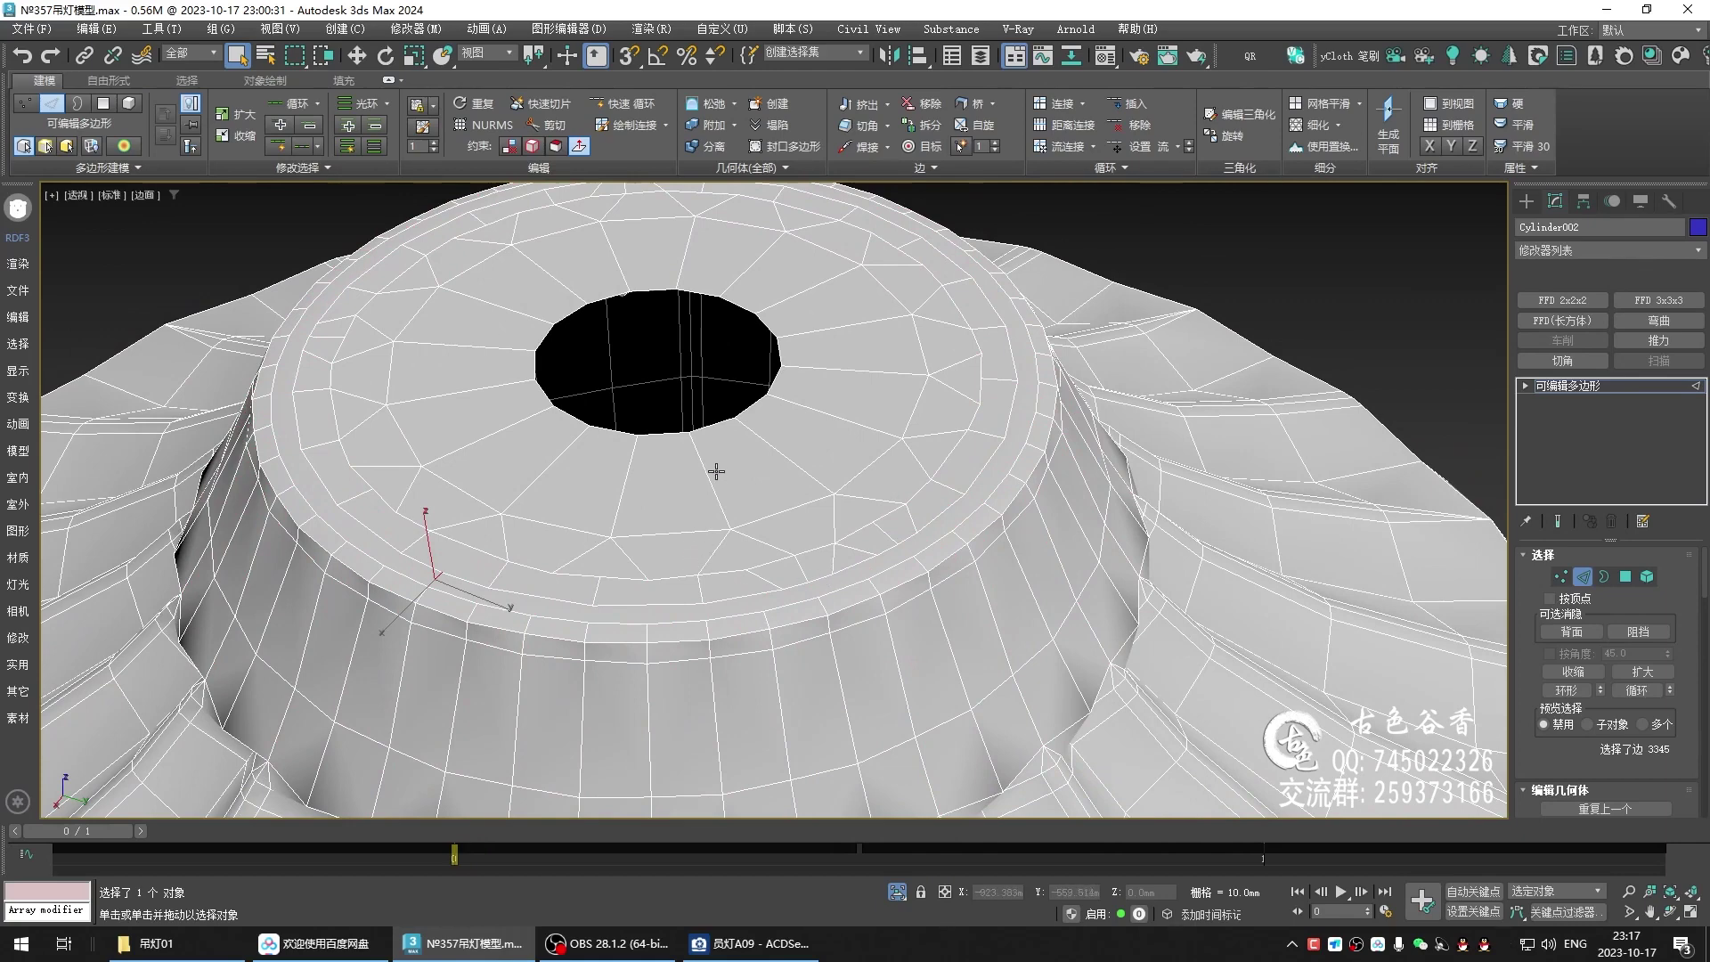
- Delete the ring of faces around the top hole of the neck
key(3)
click(703, 431)
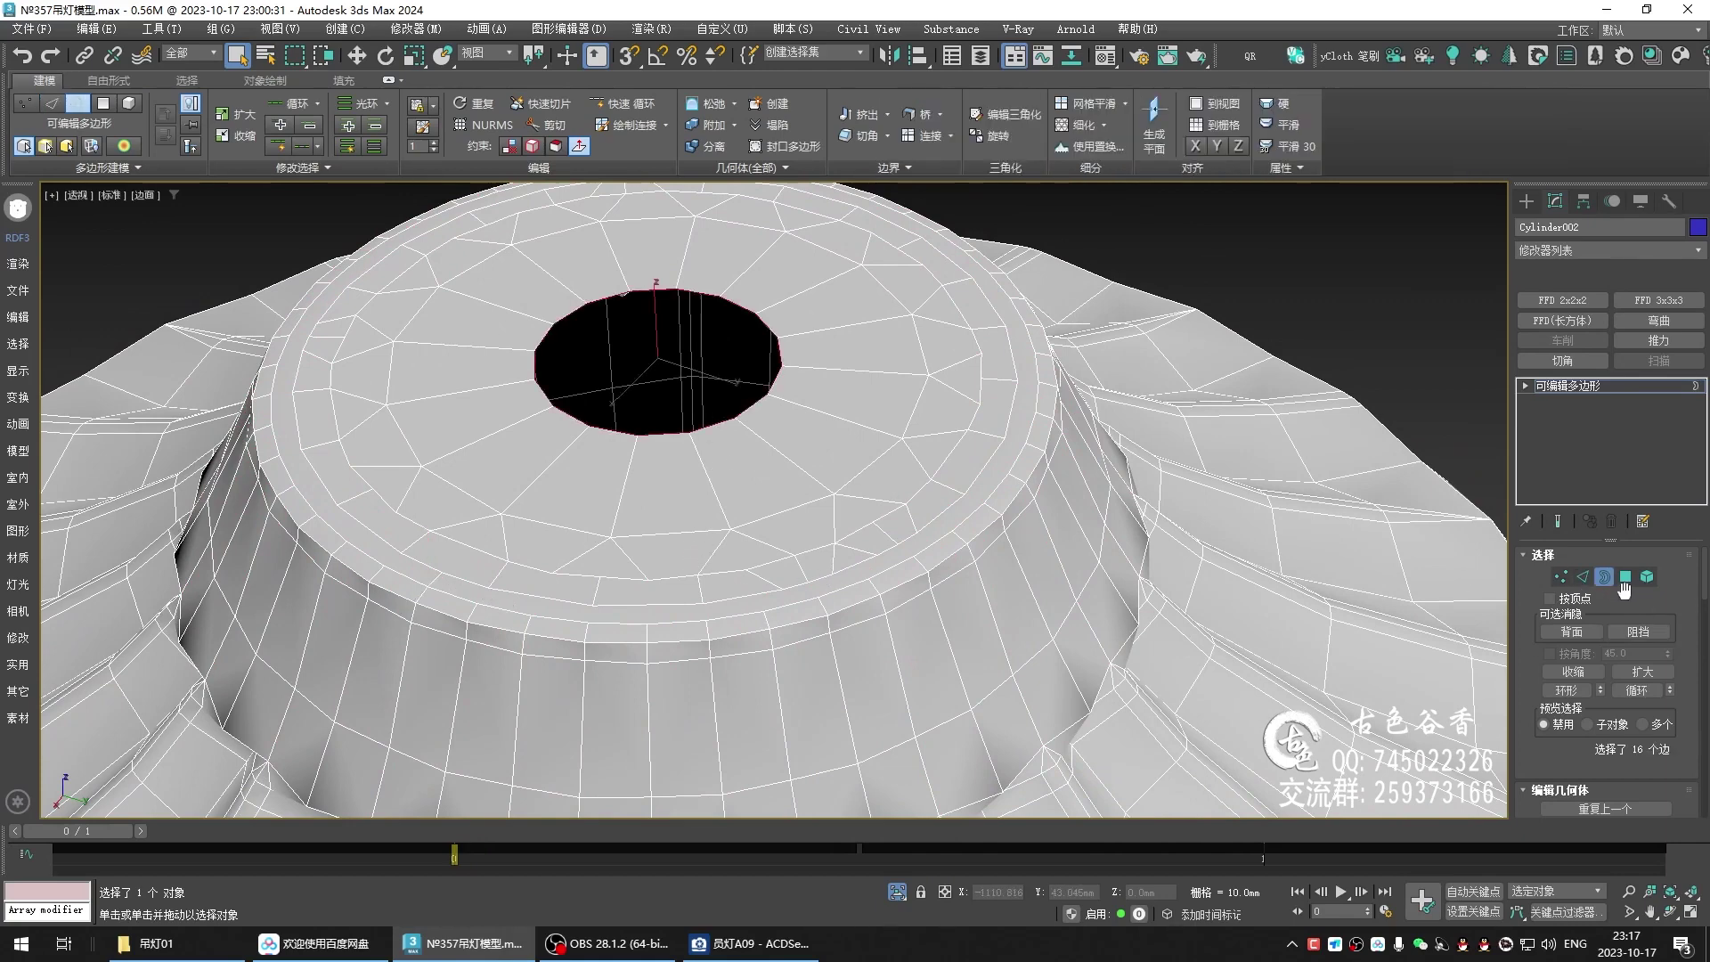
ctrl+click(1625, 577)
click(1643, 672)
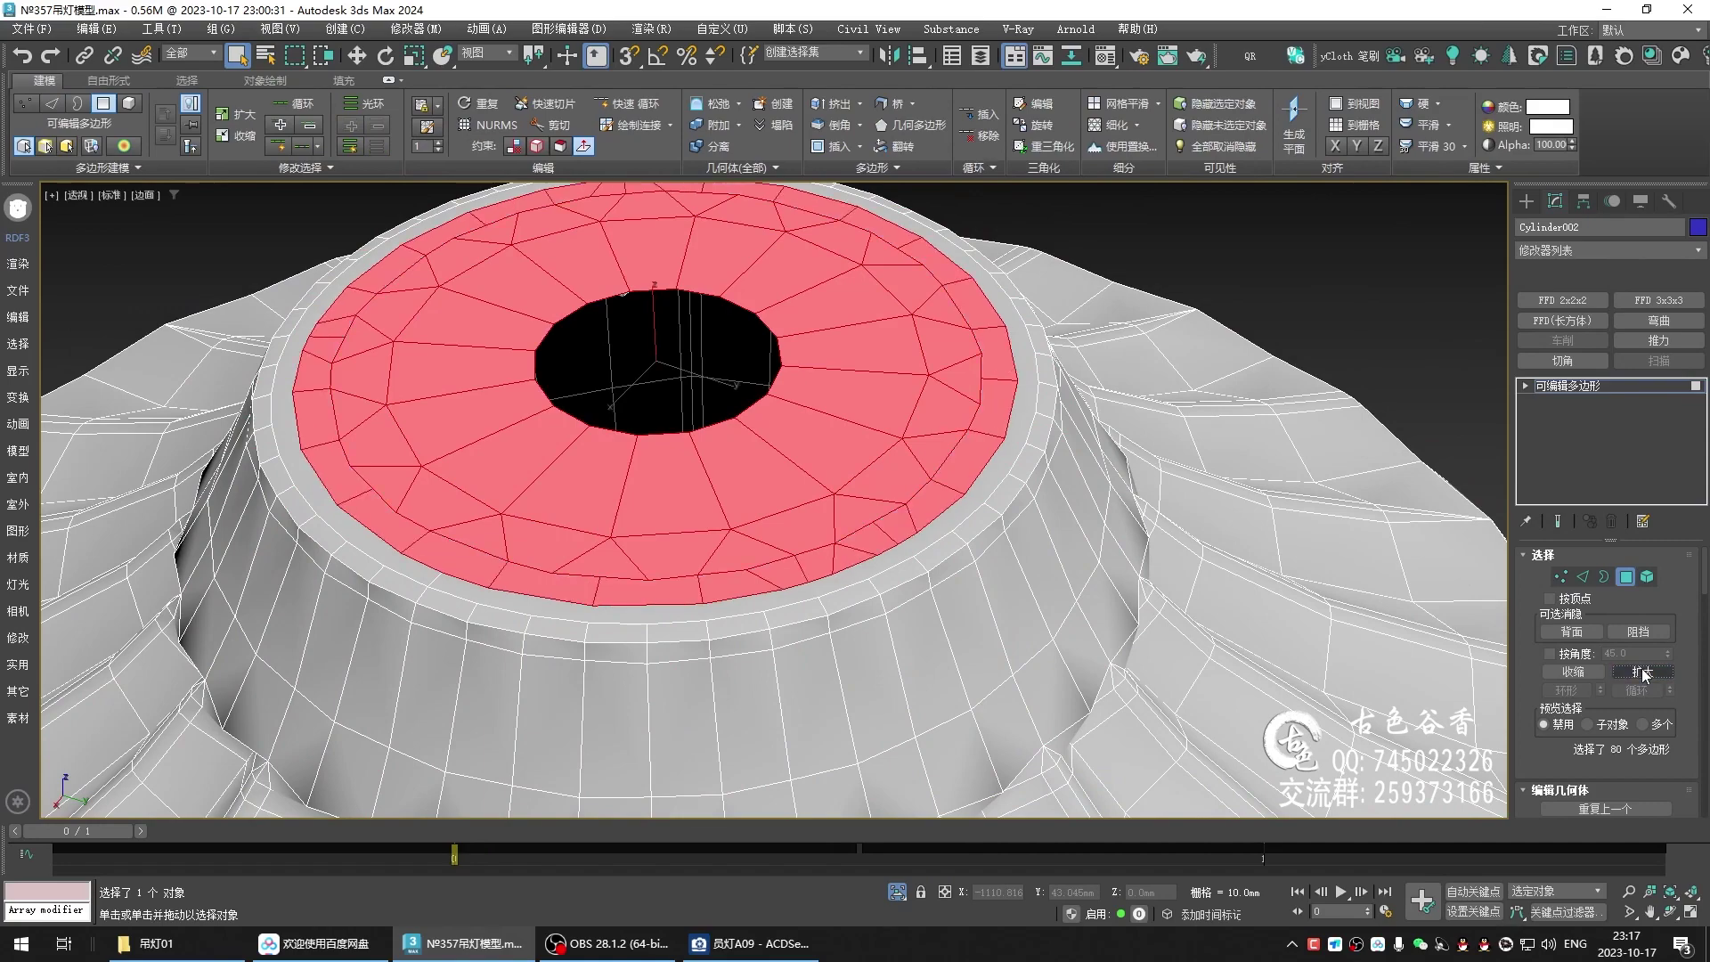
click(1643, 671)
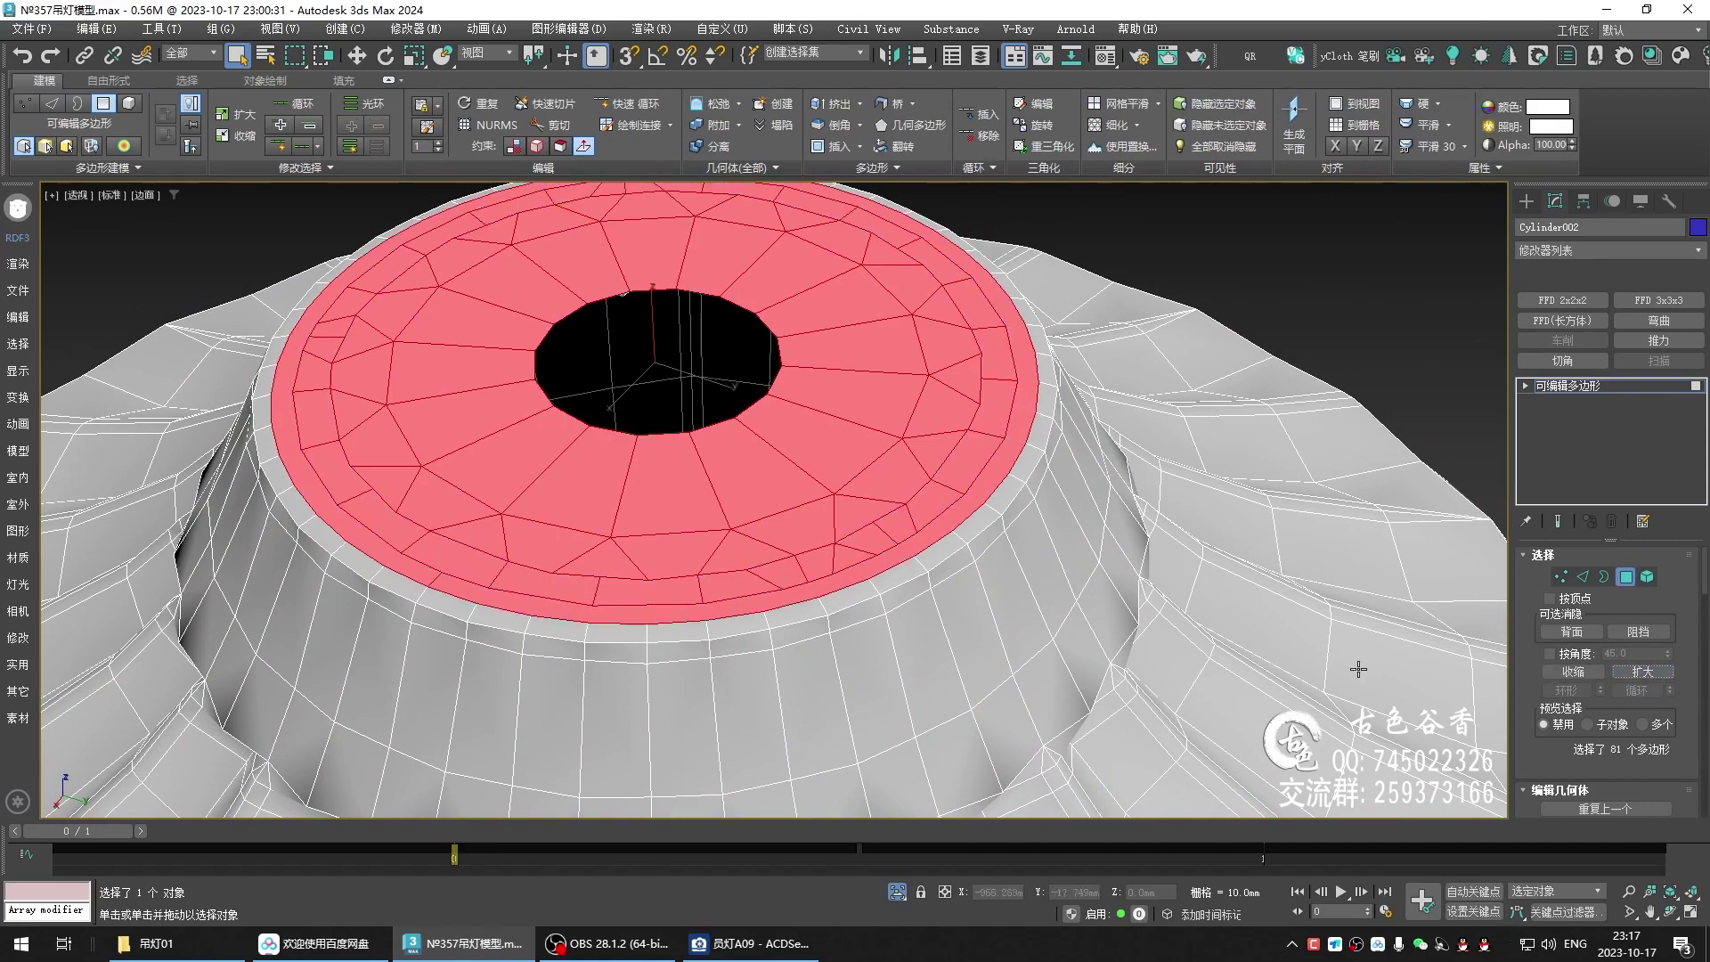
key(Delete)
scroll(907, 575, down, 2)
scroll(909, 573, down, 3)
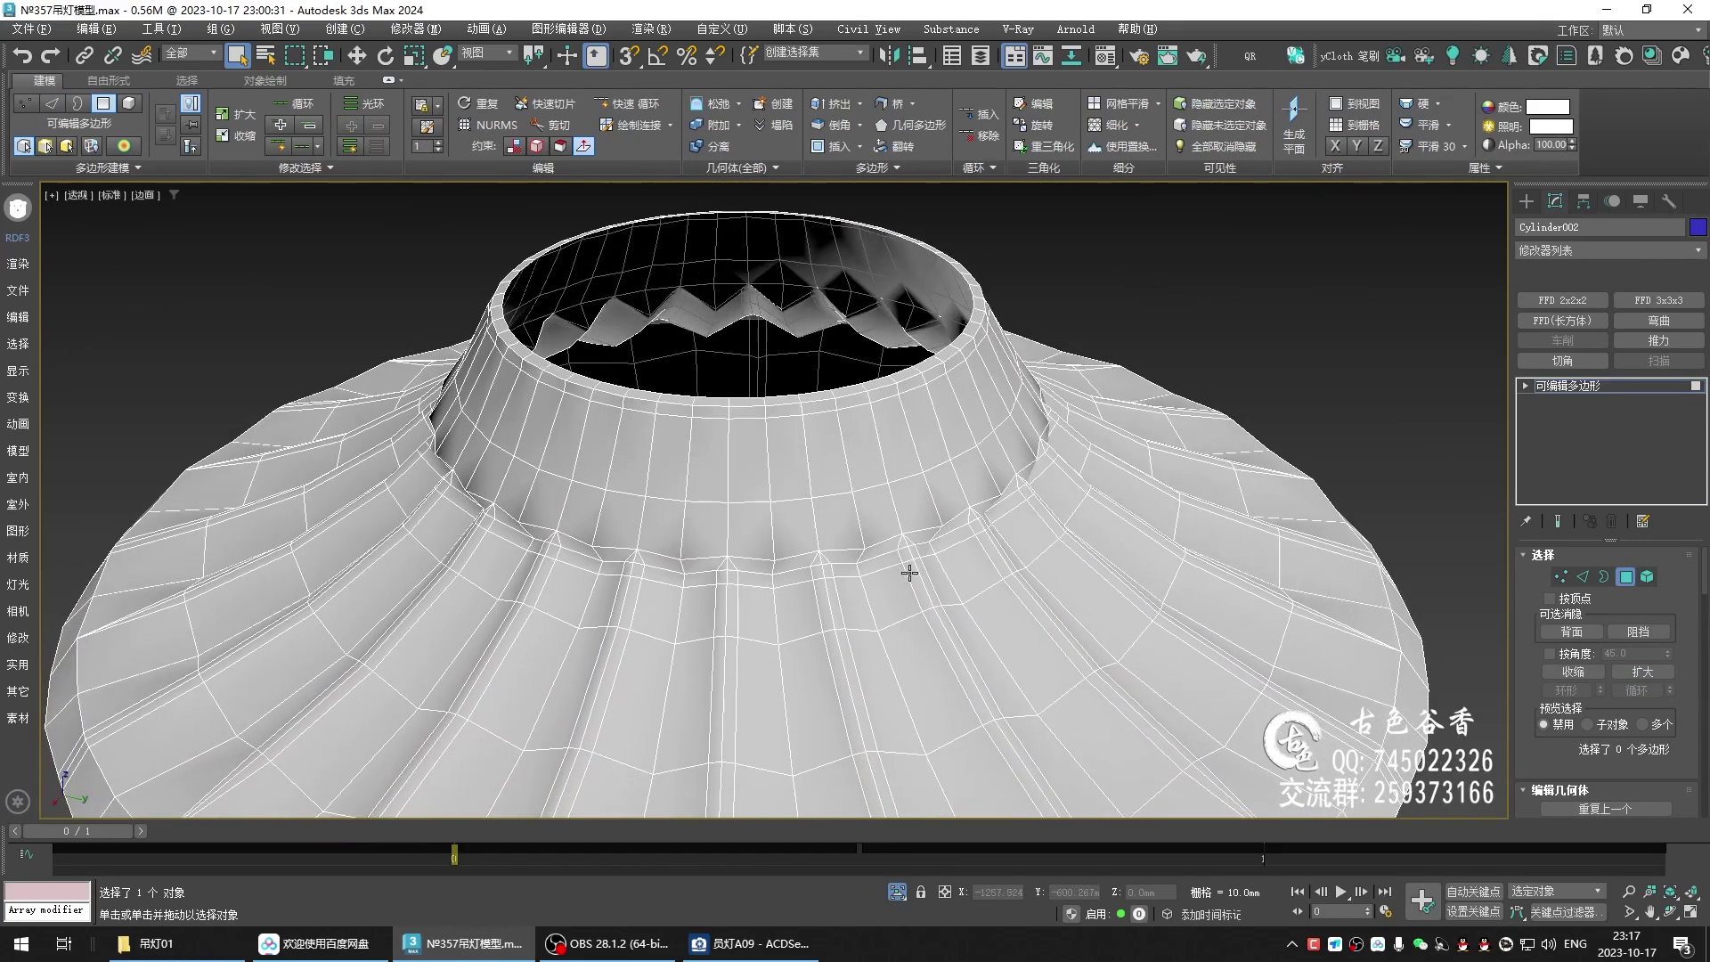
scroll(782, 503, up, 3)
- Remove the rim edge loop and a horizontal edge loop from the neck
key(2)
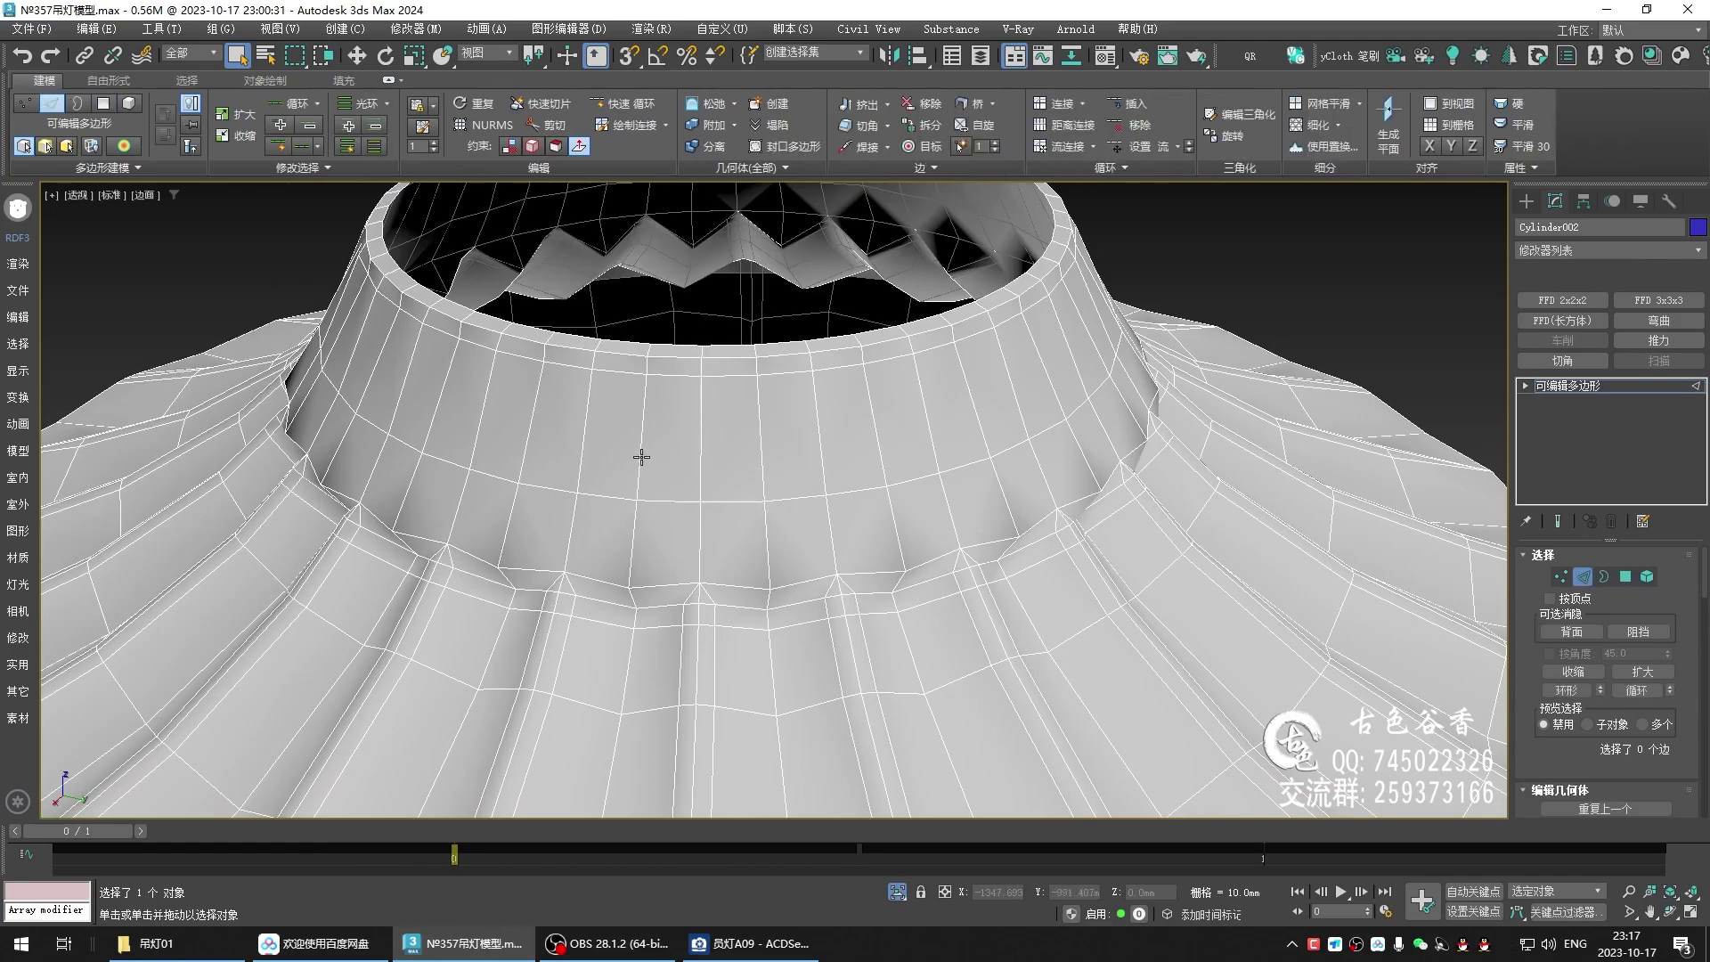
click(638, 450)
mouse_move(639, 450)
alt+middle_down()
mouse_move(668, 371)
mouse_move(680, 393)
mouse_move(749, 400)
mouse_move(801, 466)
mouse_move(745, 564)
mouse_move(679, 507)
mouse_move(651, 446)
alt+middle_up()
double_click(666, 402)
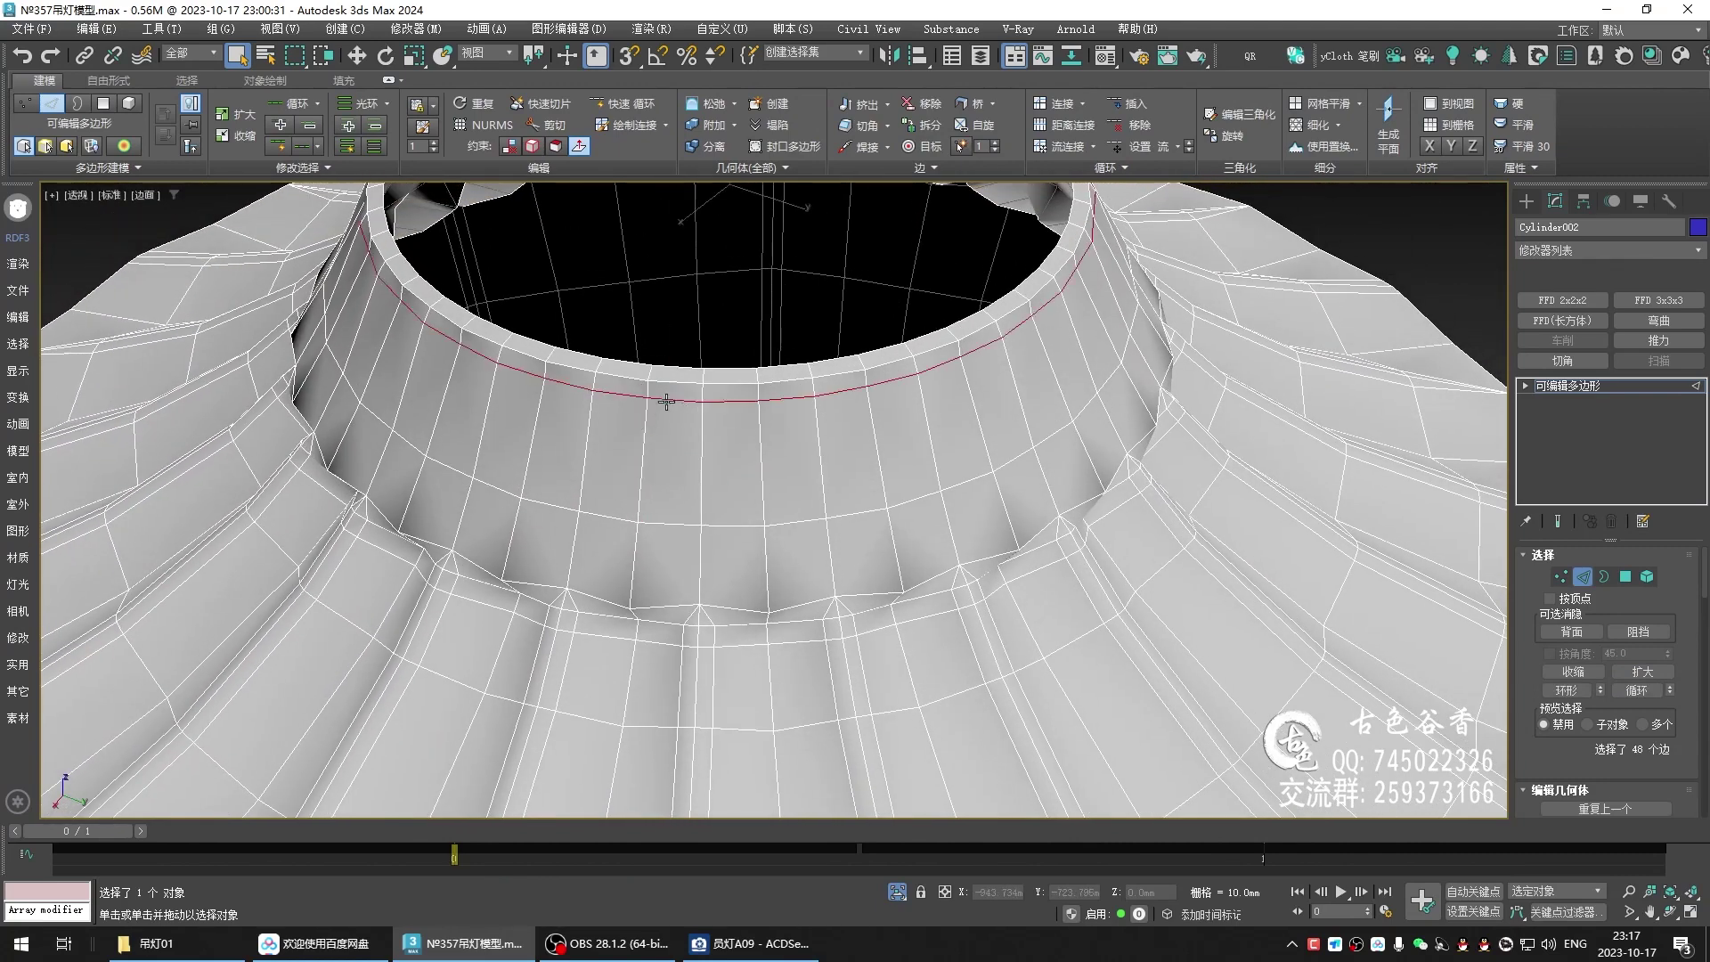
key(ctrl+BackSpace)
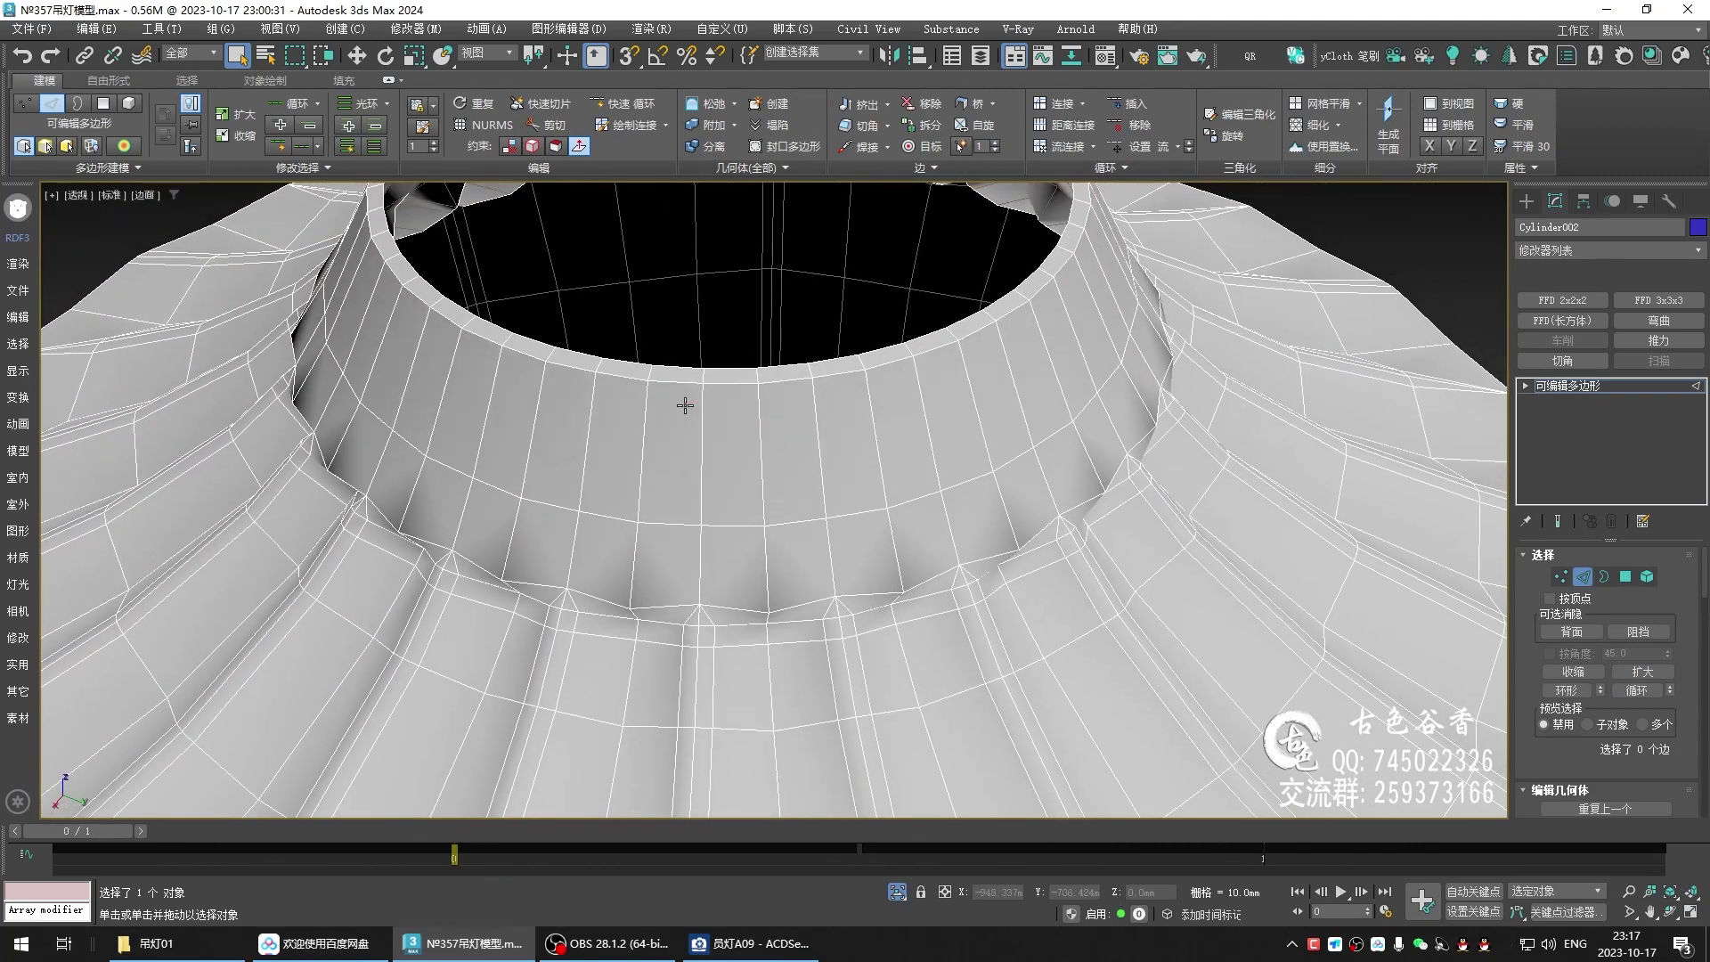
click(638, 490)
alt+middle_drag(646, 528, 666, 456)
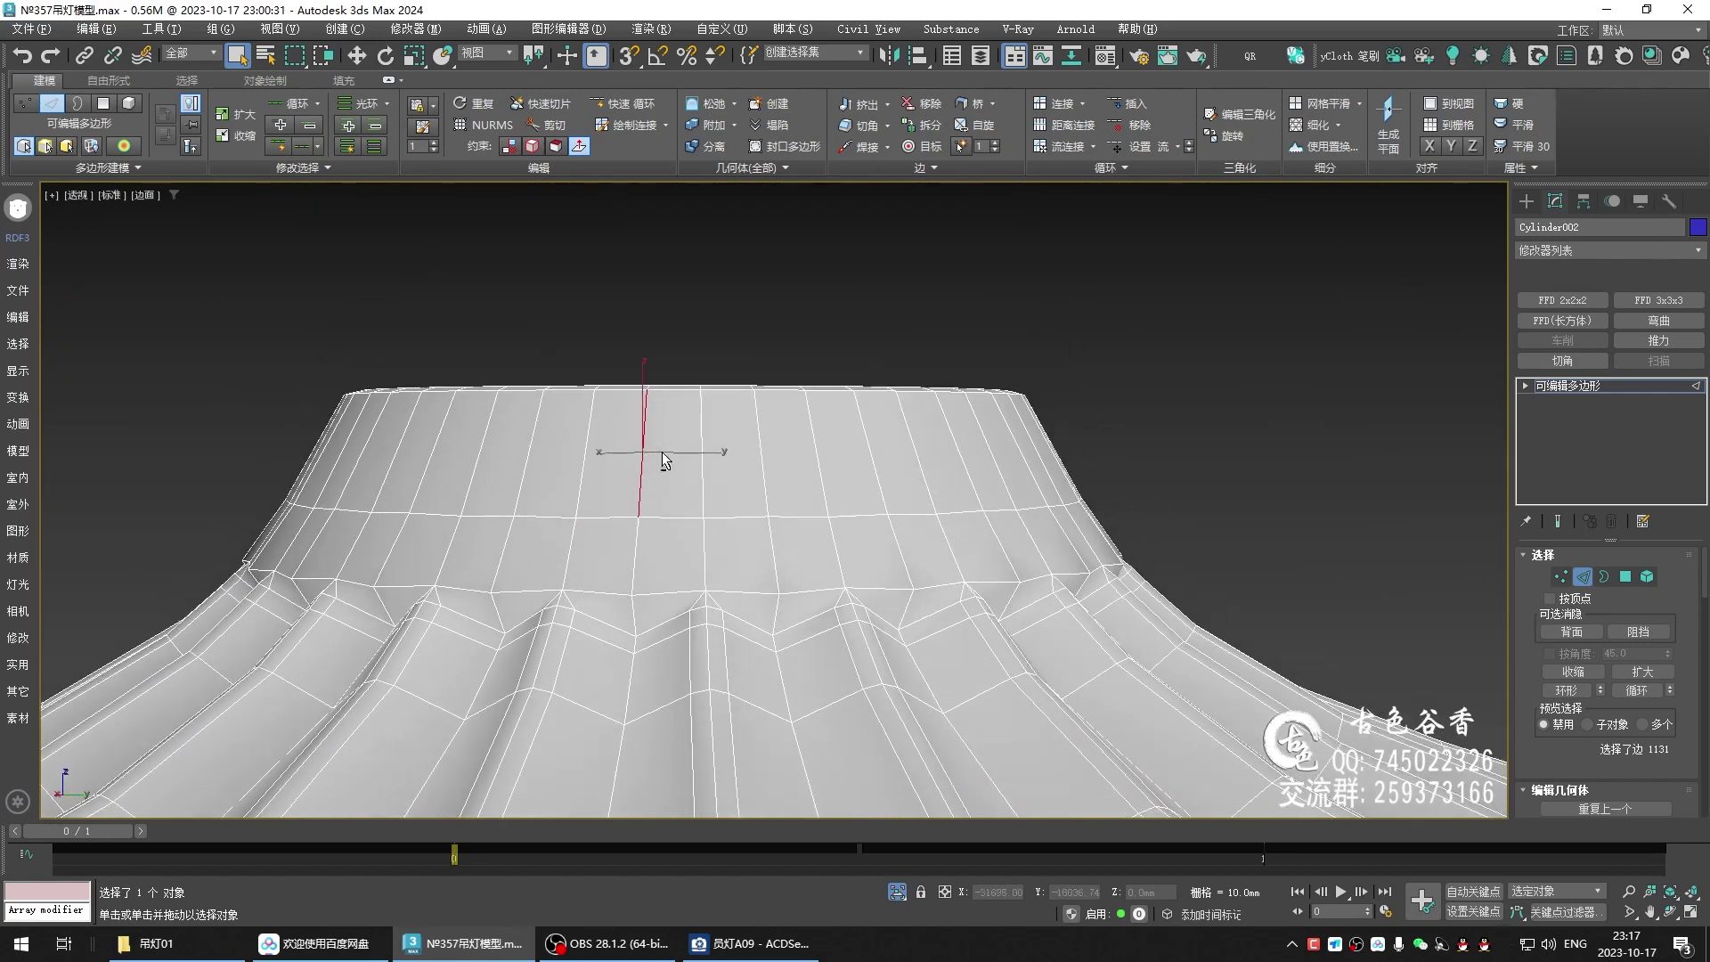
double_click(693, 519)
key(ctrl+BackSpace)
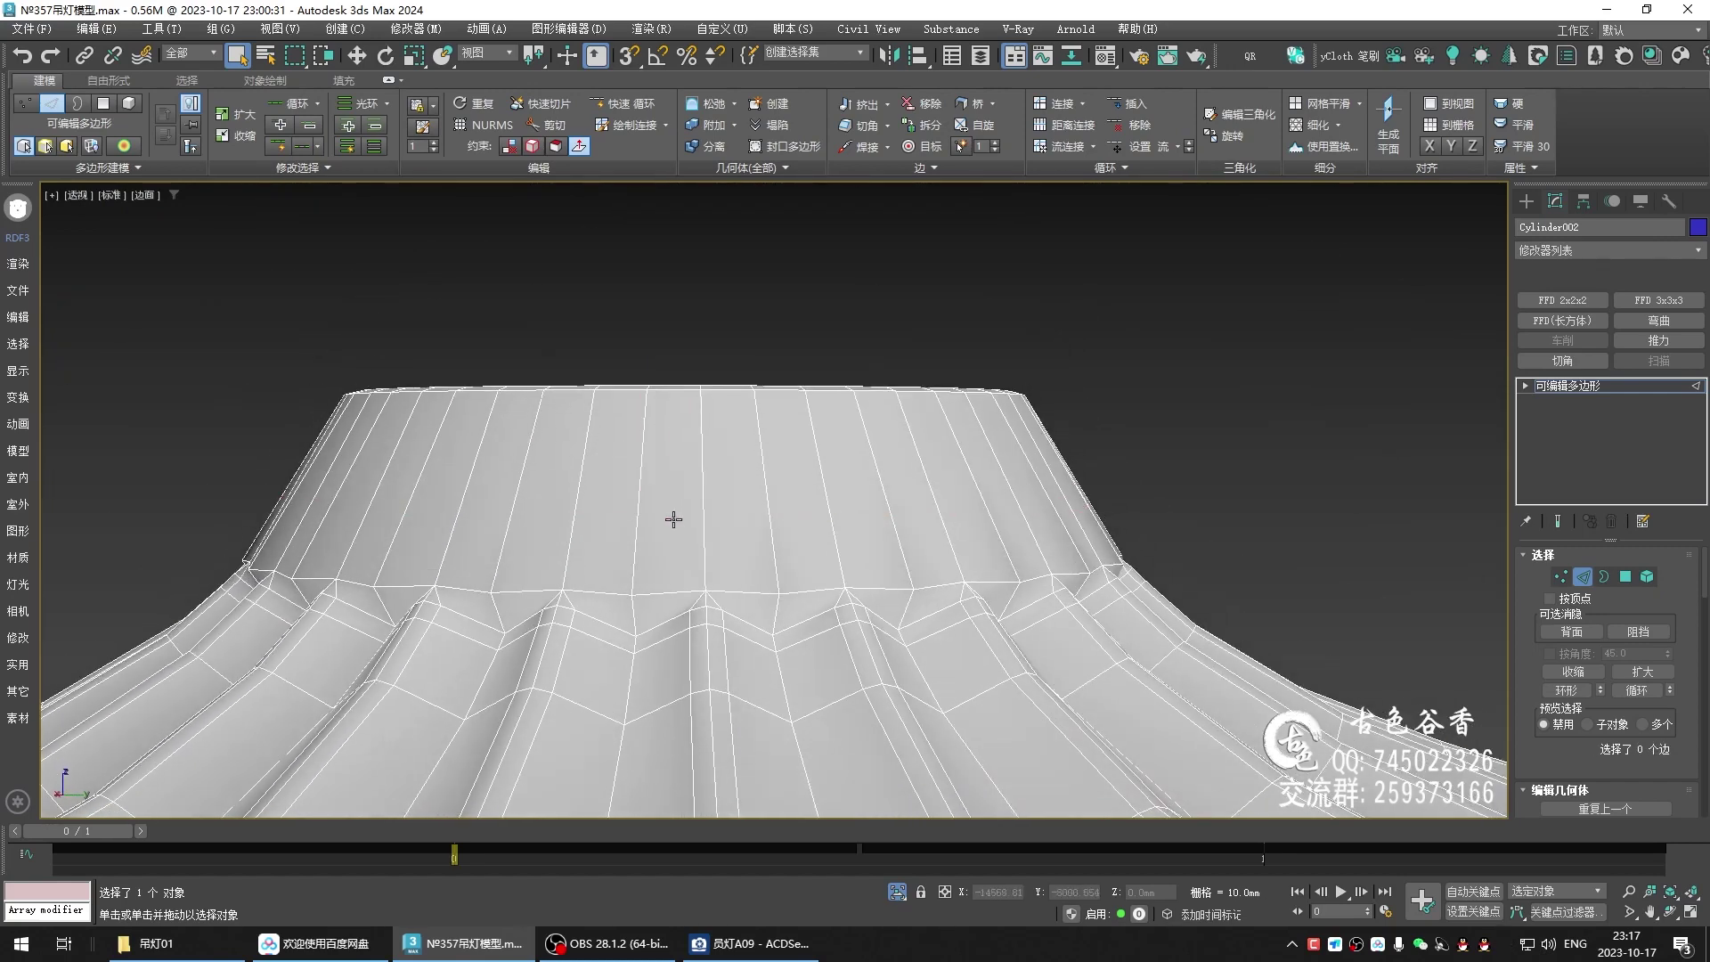
click(642, 488)
alt+middle_drag(642, 487, 639, 525)
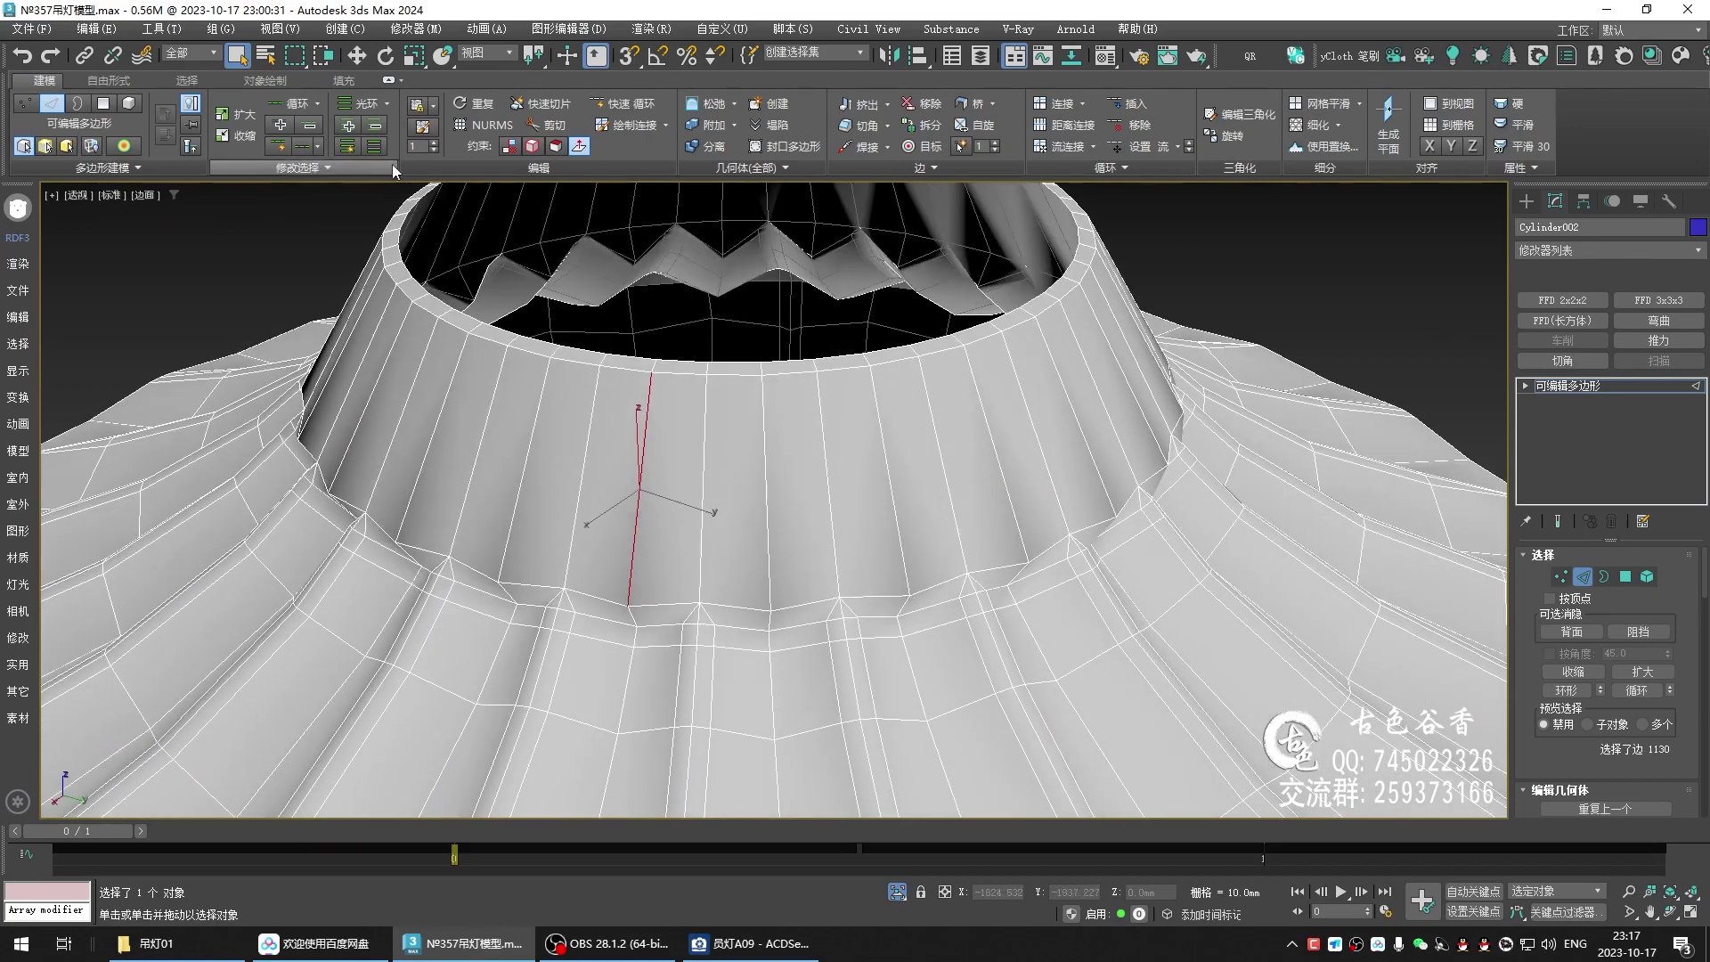
- Select every other vertical edge around the neck ring, shifted by one edge
click(376, 146)
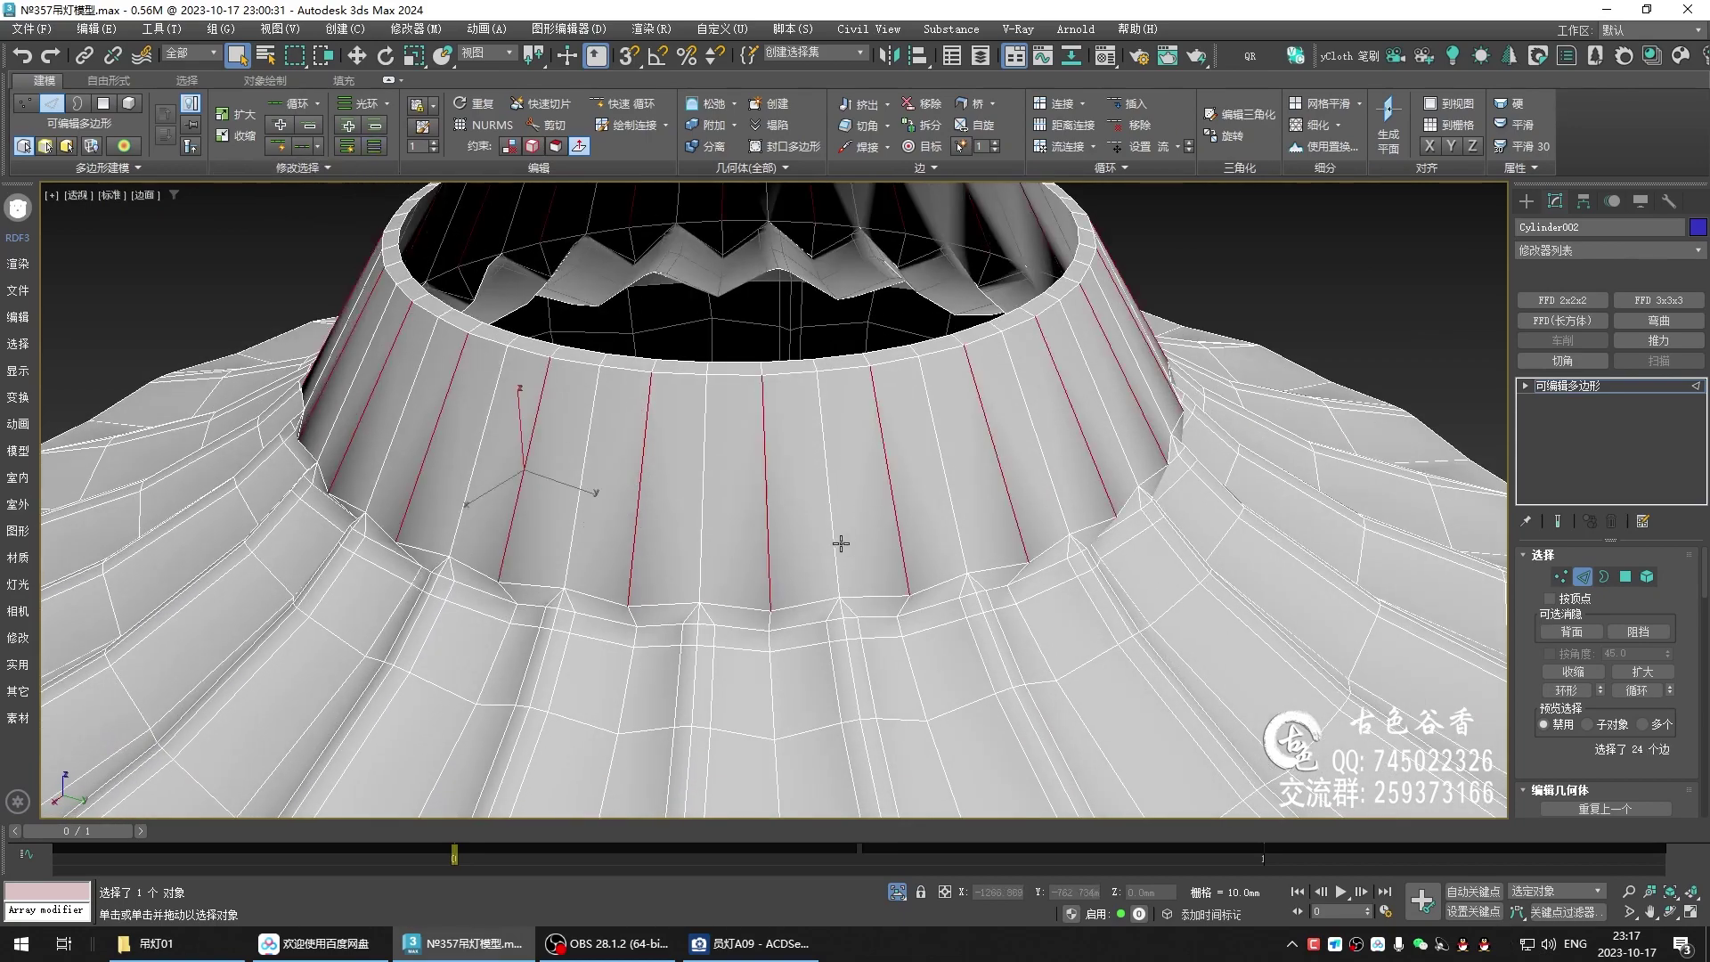
mouse_move(841, 543)
alt+middle_down()
mouse_move(660, 478)
mouse_move(652, 567)
mouse_move(651, 551)
alt+middle_up()
scroll(1583, 623, down, 2)
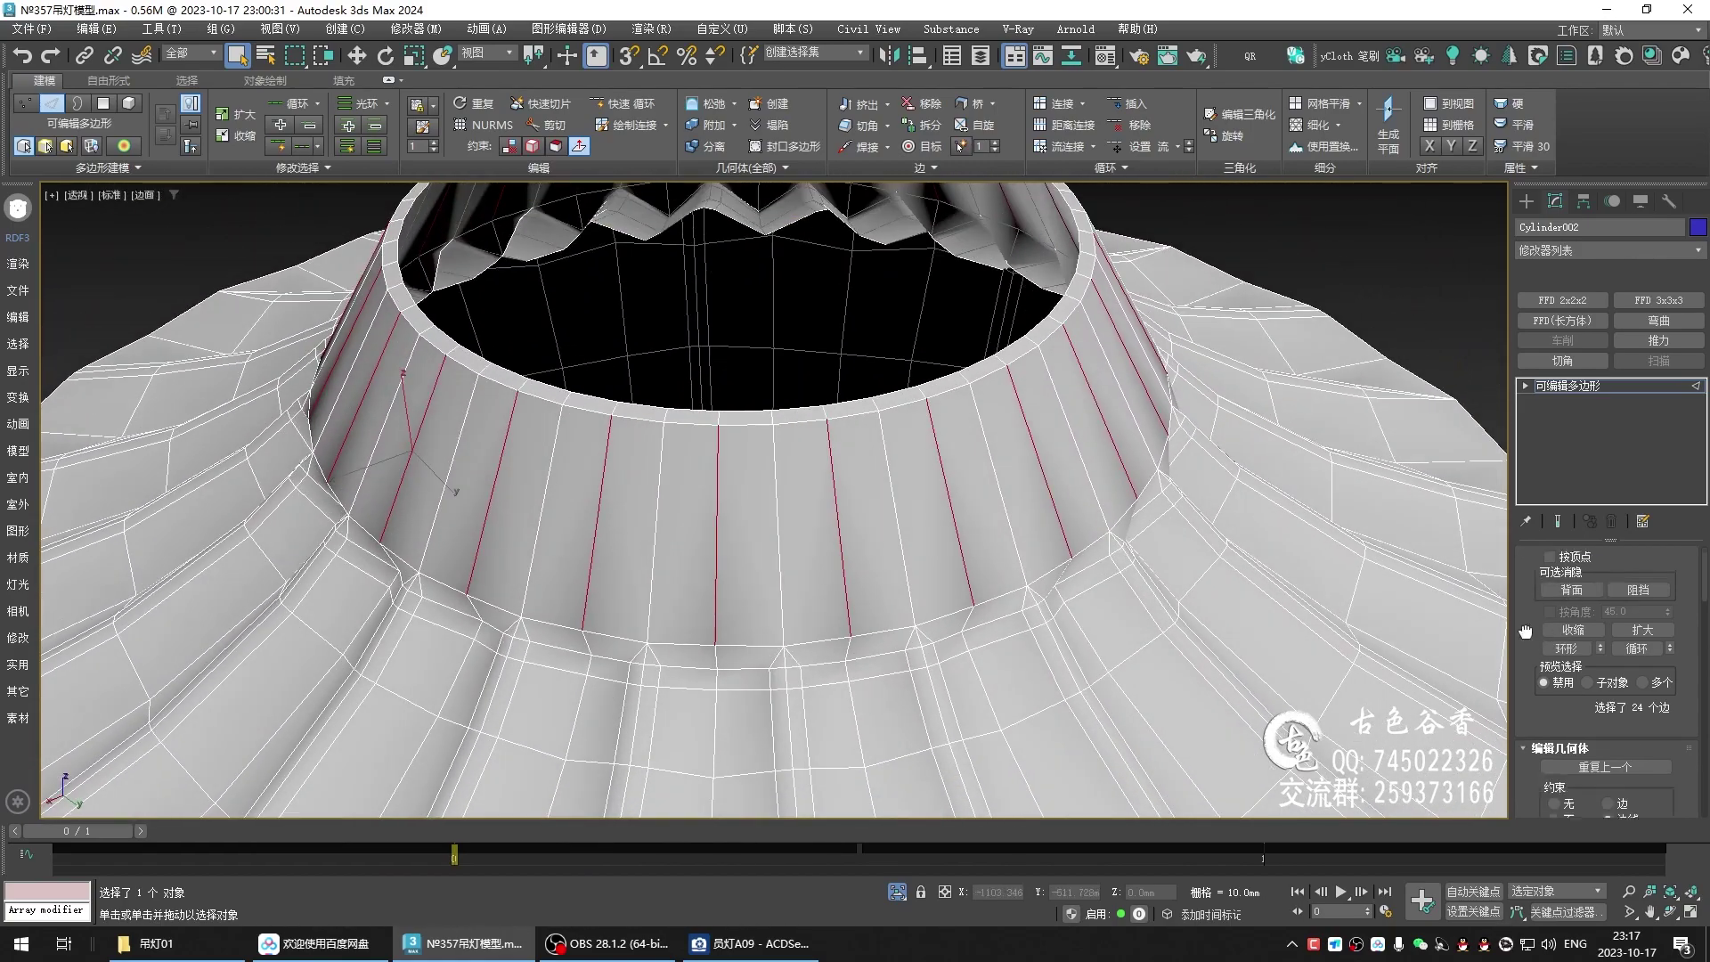
scroll(1583, 600, down, 1)
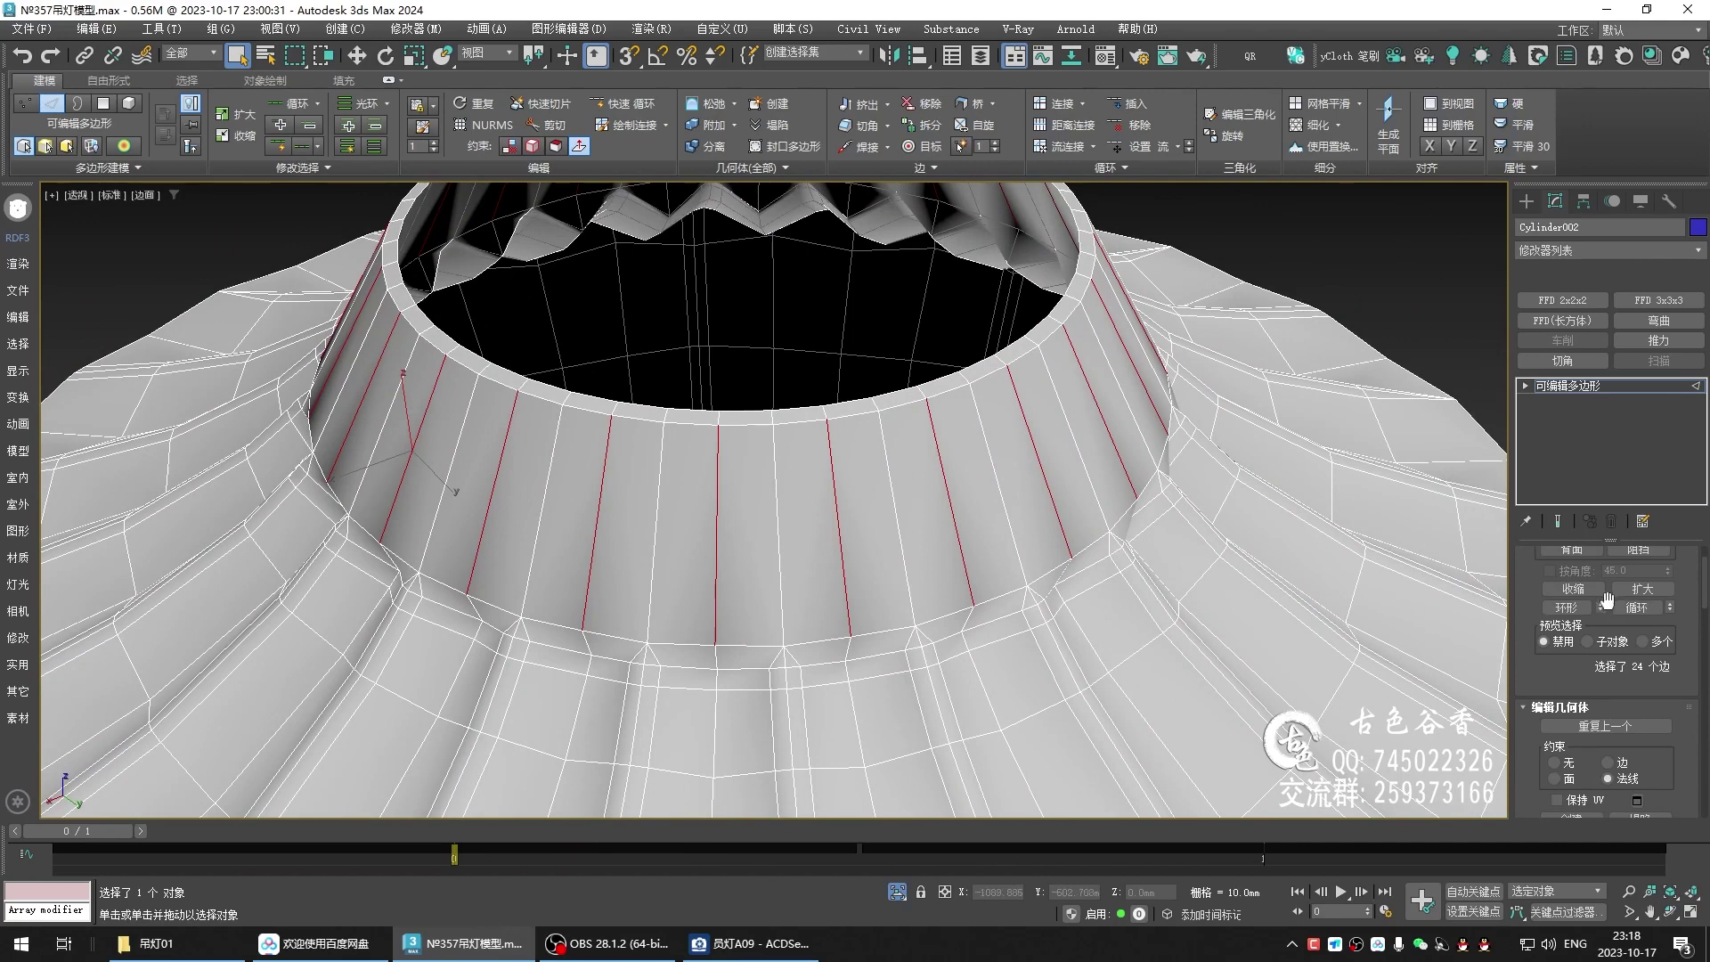
click(1603, 605)
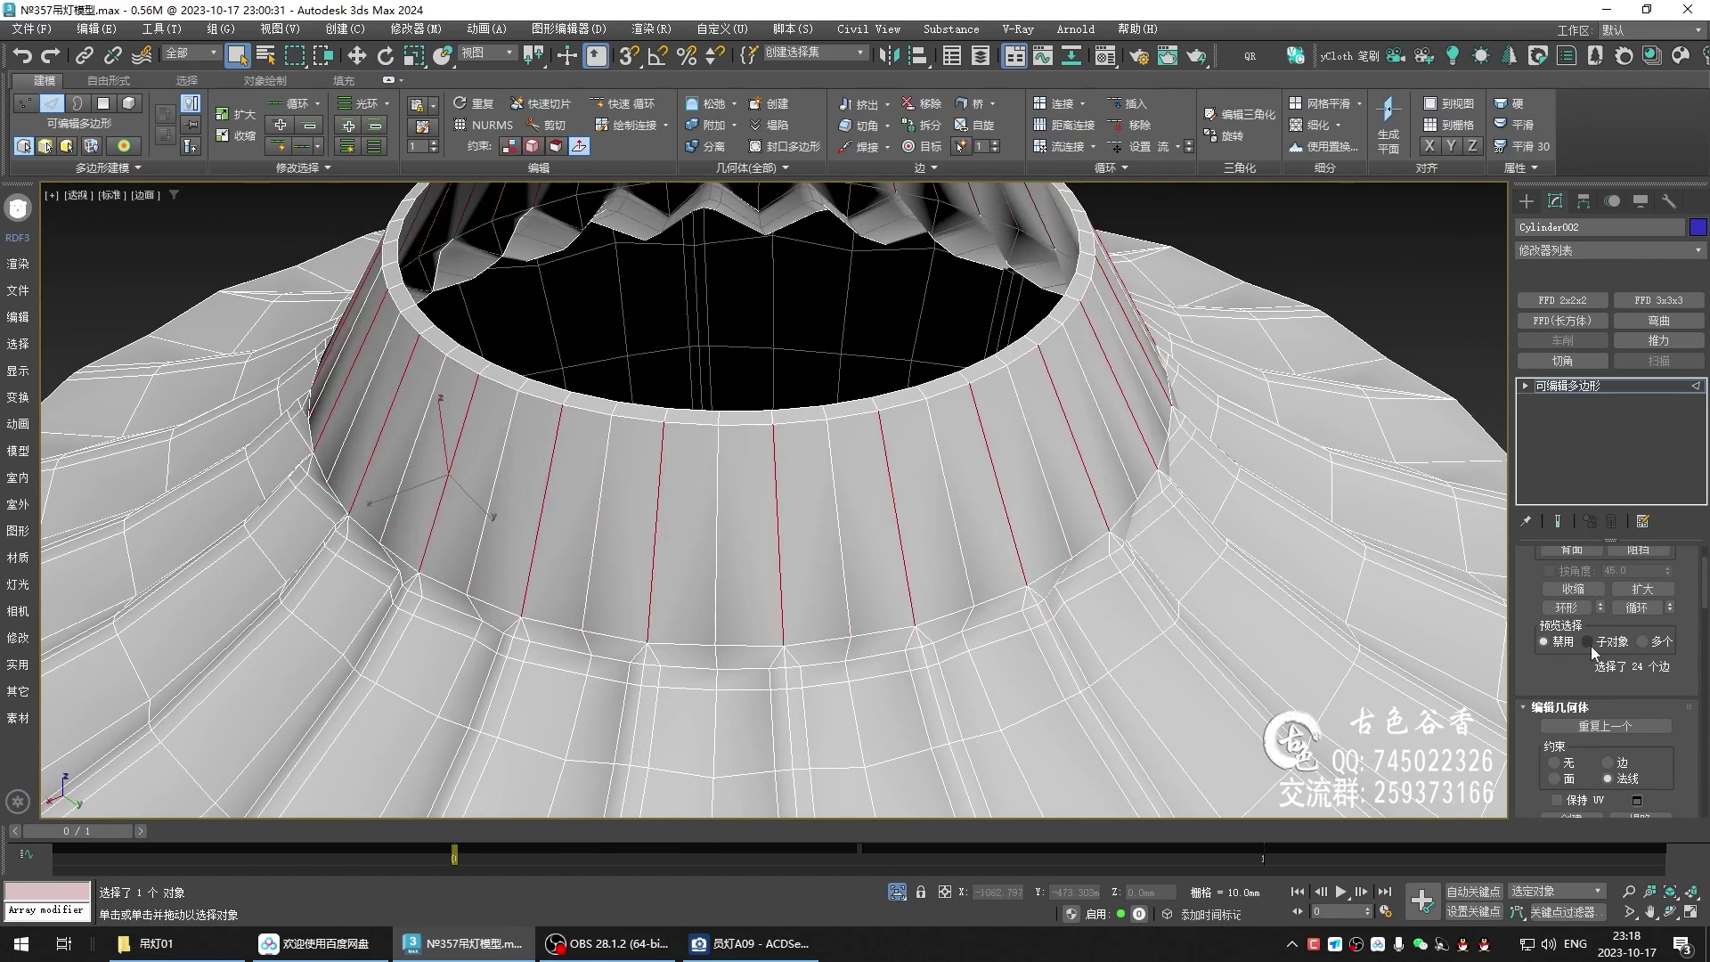
click(1604, 606)
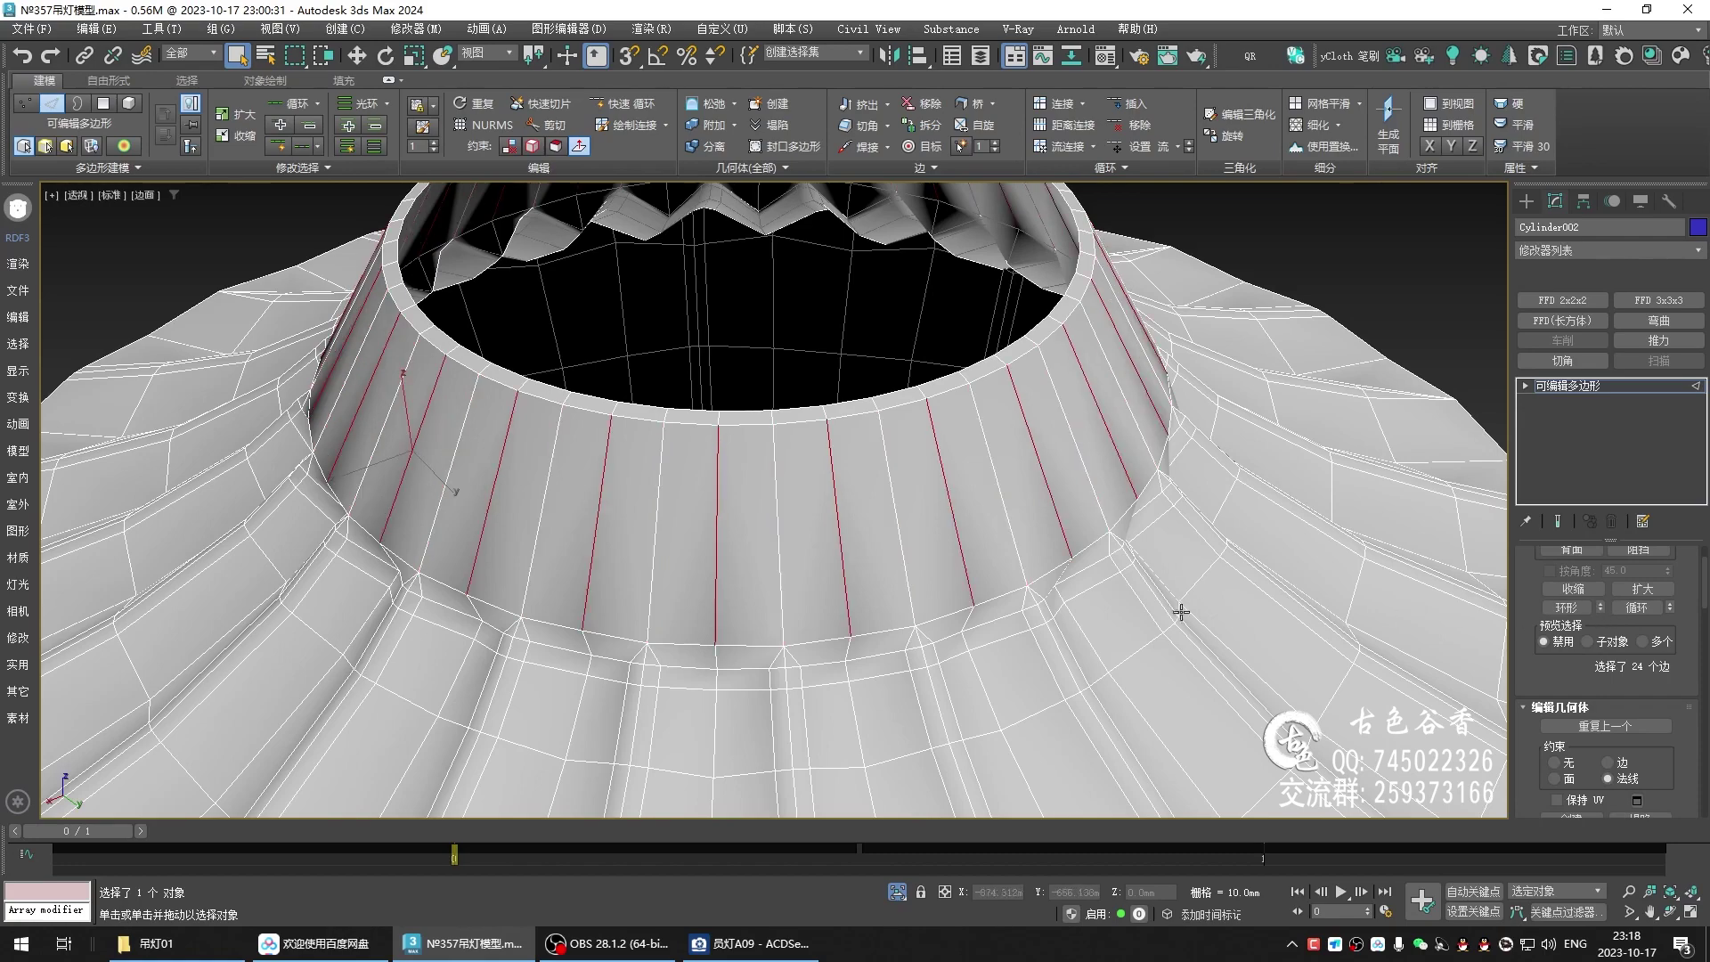
alt+middle_drag(939, 576, 748, 466)
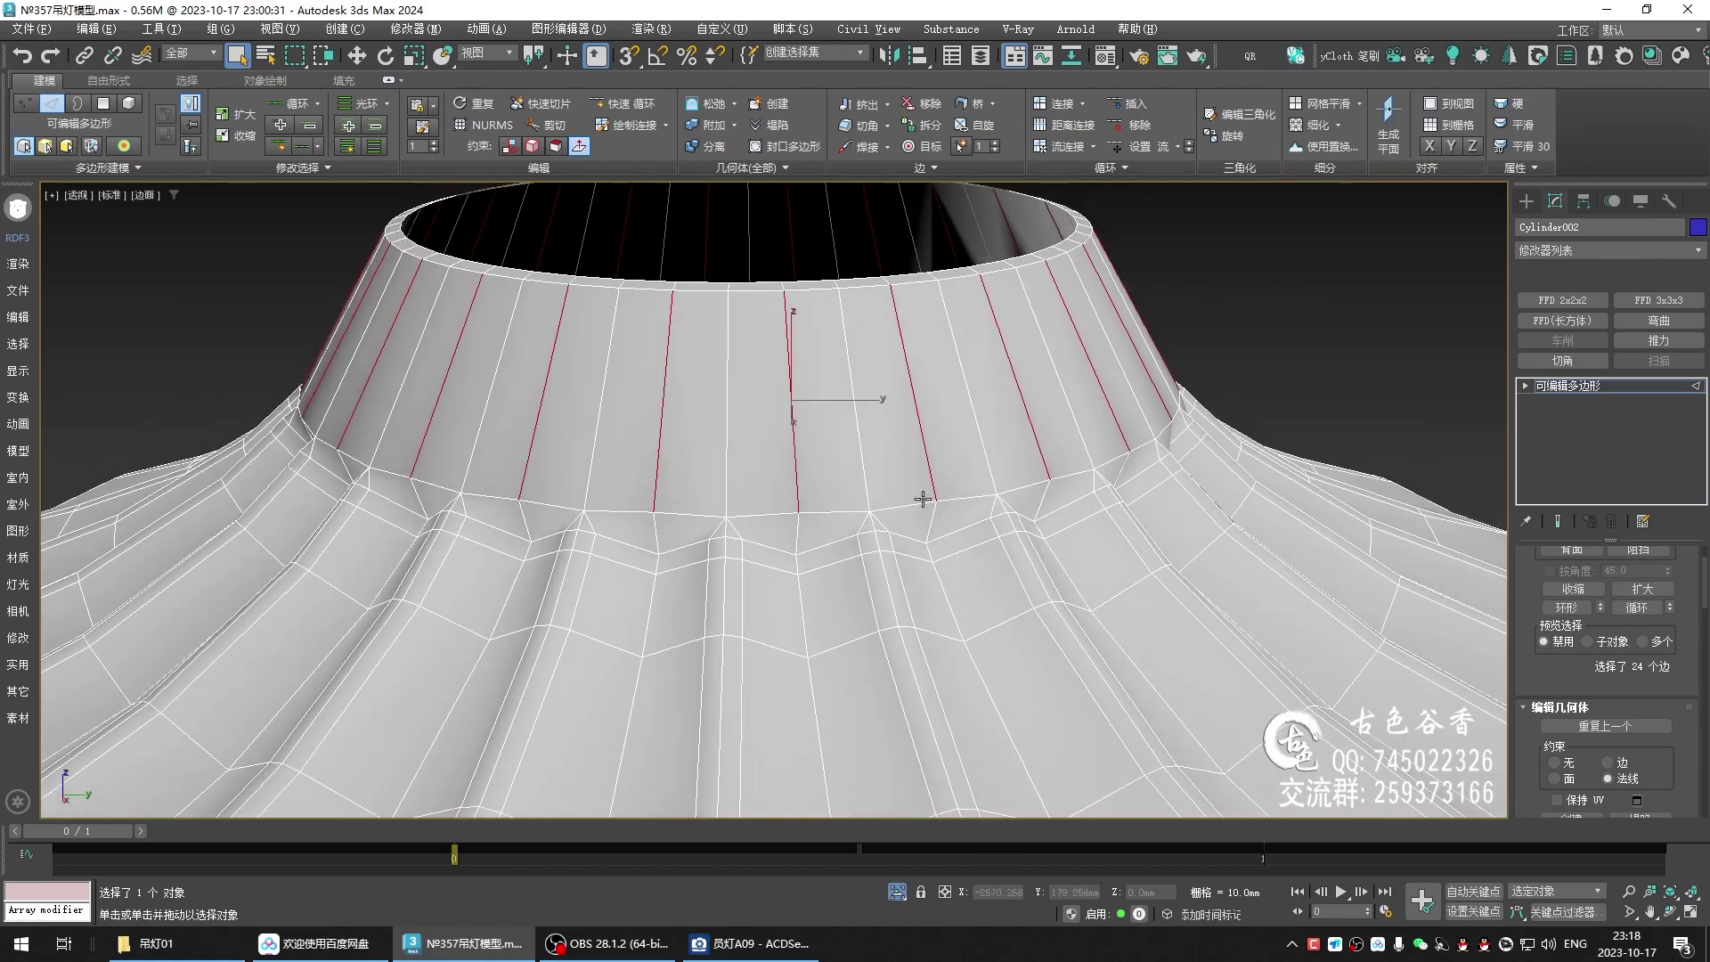
mouse_move(1211, 474)
alt+middle_down()
mouse_move(1170, 459)
mouse_move(1228, 481)
alt+middle_up()
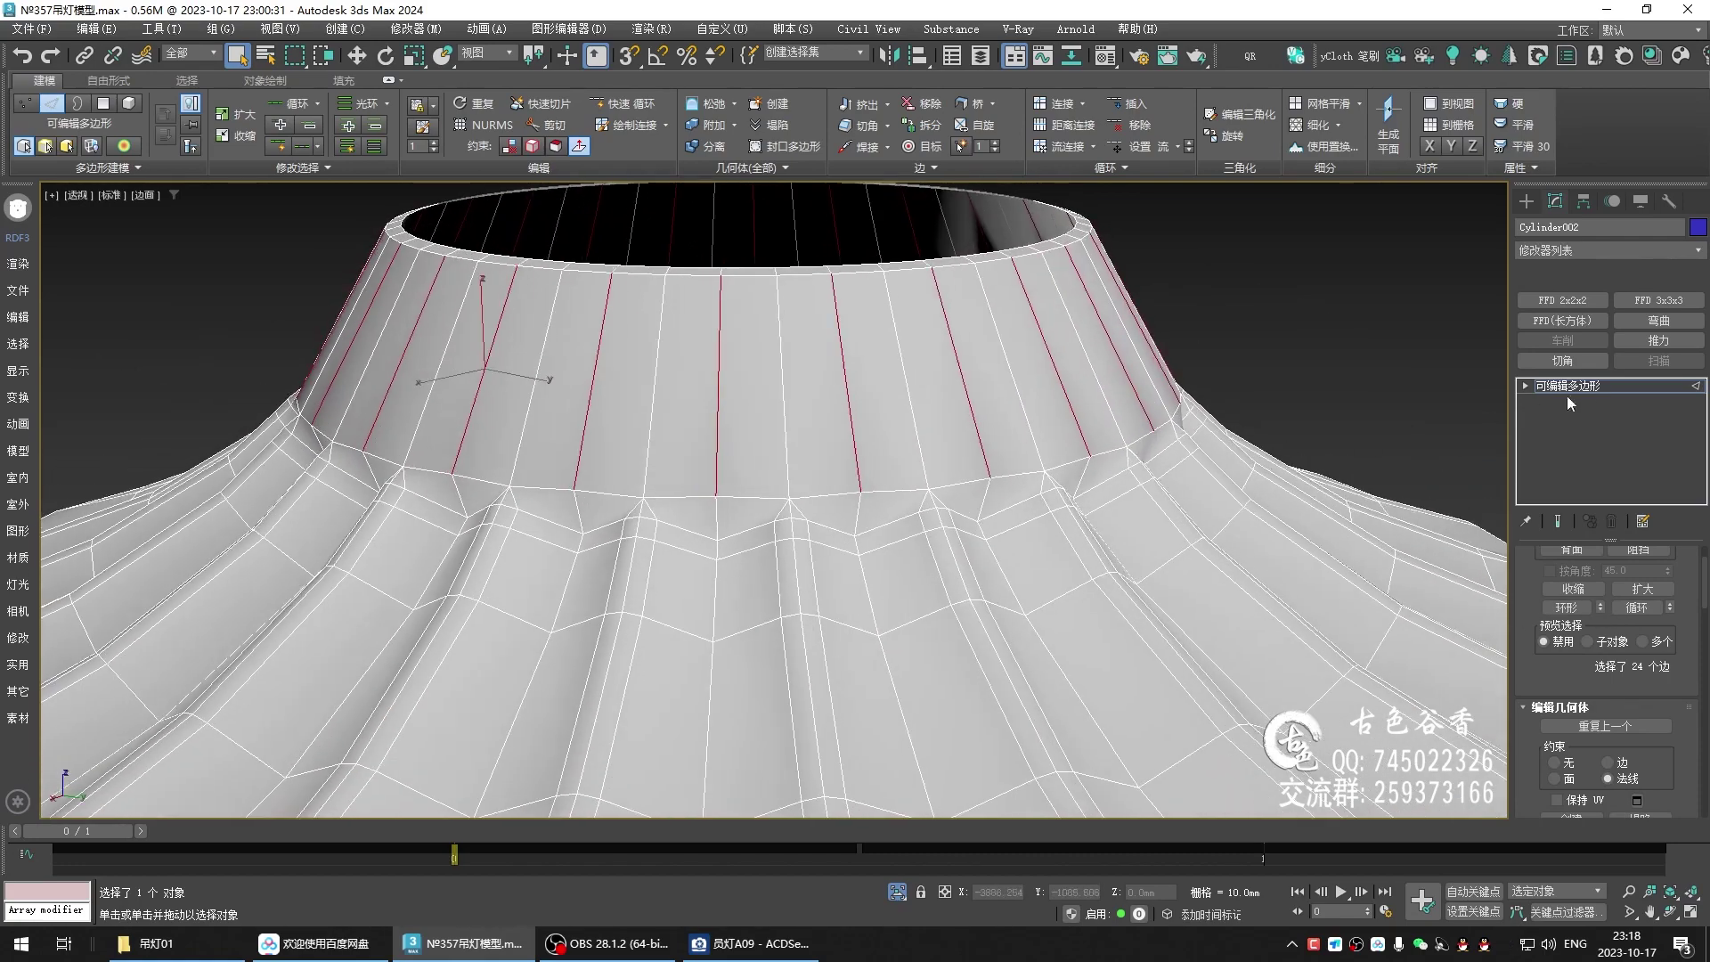
- Preview the body smoothed and orbit around the bell to inspect its folds
click(1516, 386)
scroll(859, 500, down, 3)
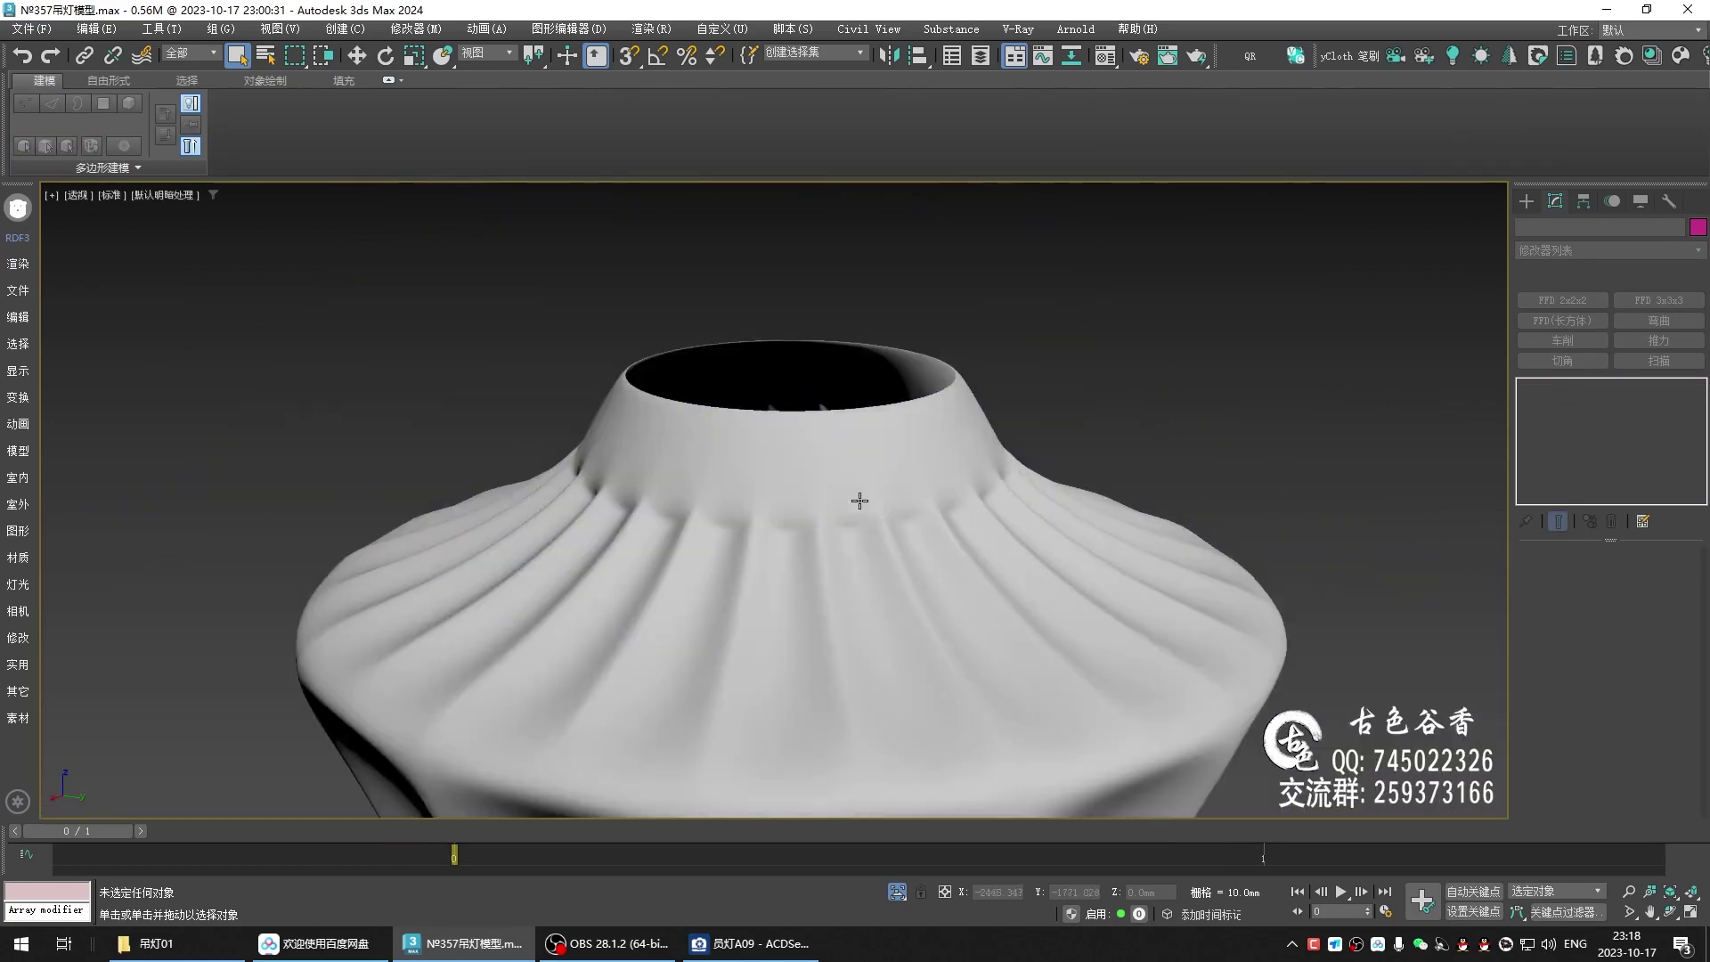
alt+middle_drag(859, 501, 950, 528)
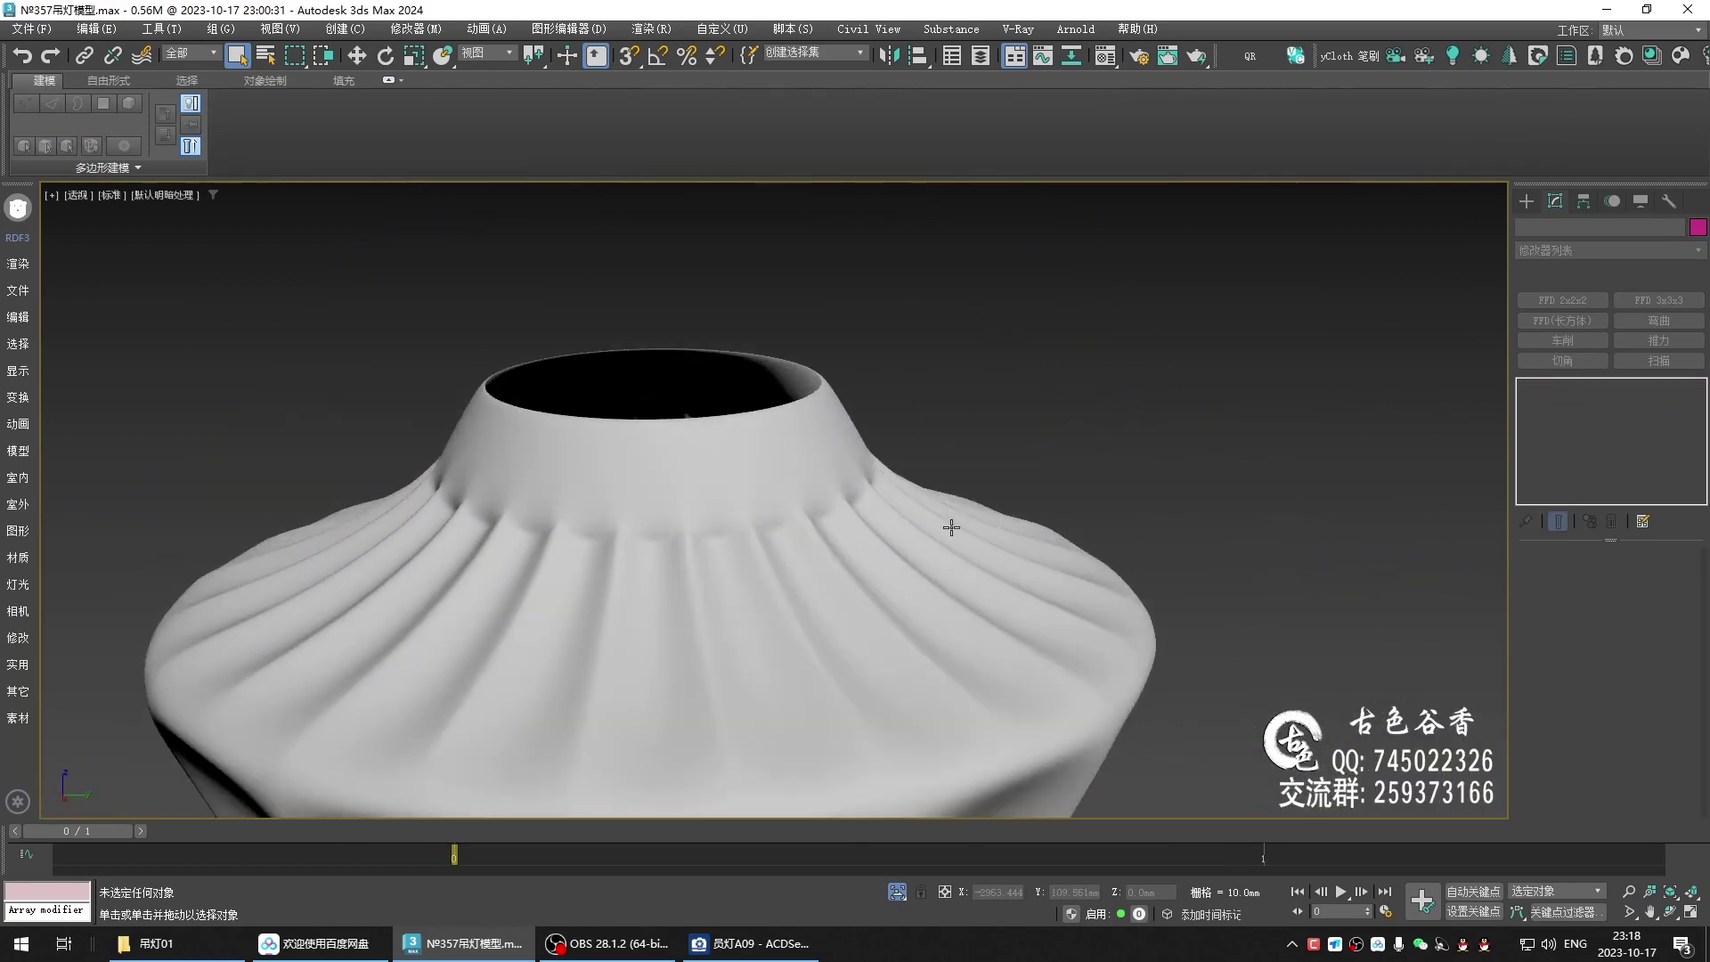
- Turn on edged faces, reselect Cylinder002 and pick a vertex on the fold band
scroll(744, 553, up, 5)
key(F4)
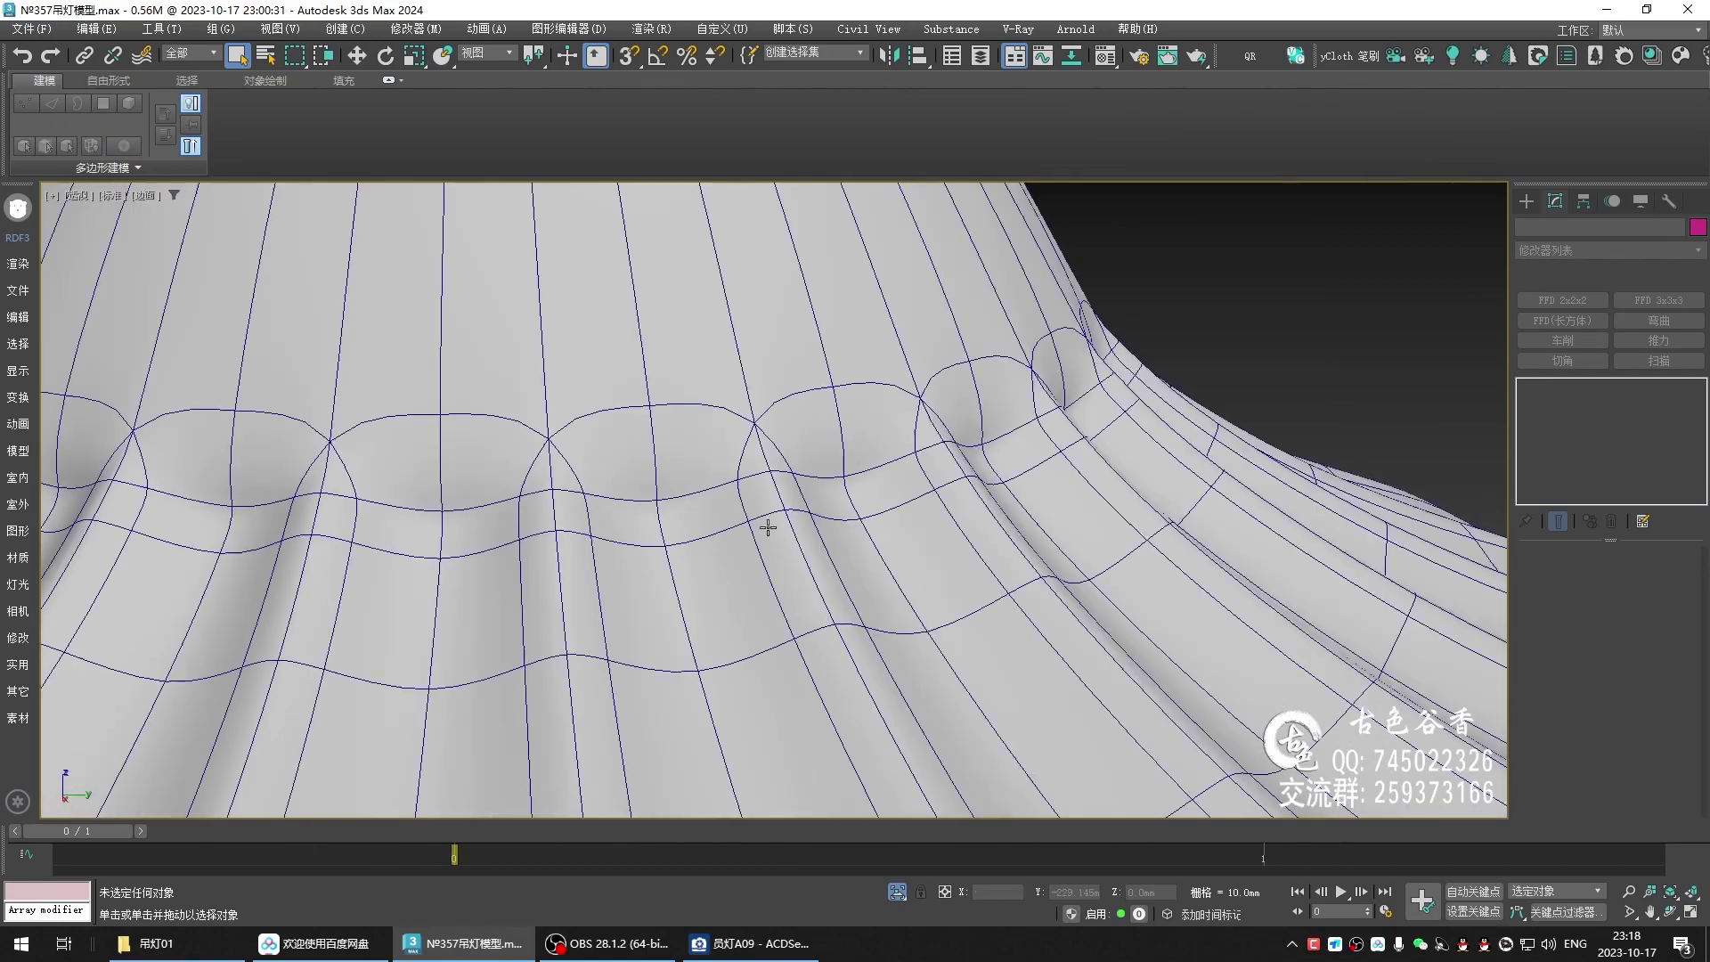
scroll(764, 524, up, 2)
click(684, 510)
key(1)
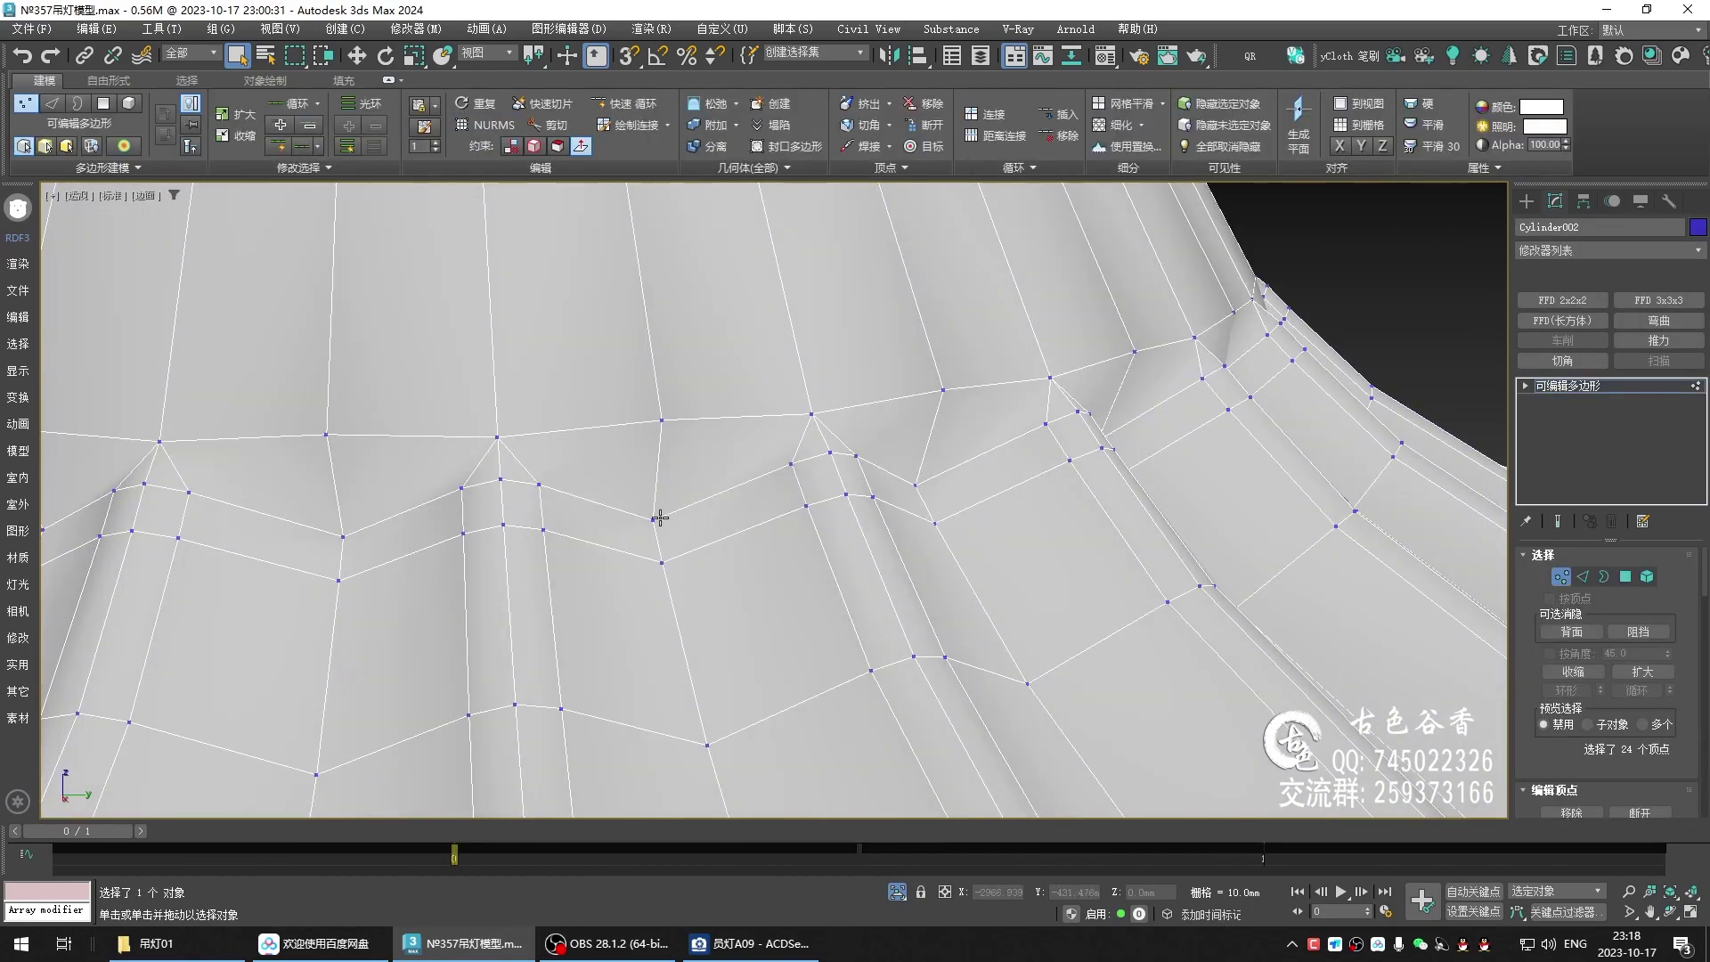
click(656, 515)
mouse_move(657, 515)
alt+middle_down()
mouse_move(724, 526)
mouse_move(712, 505)
mouse_move(700, 570)
mouse_move(728, 509)
alt+middle_up()
- Connect the vertical edge ring below the neck with a new loop at slide 39
key(2)
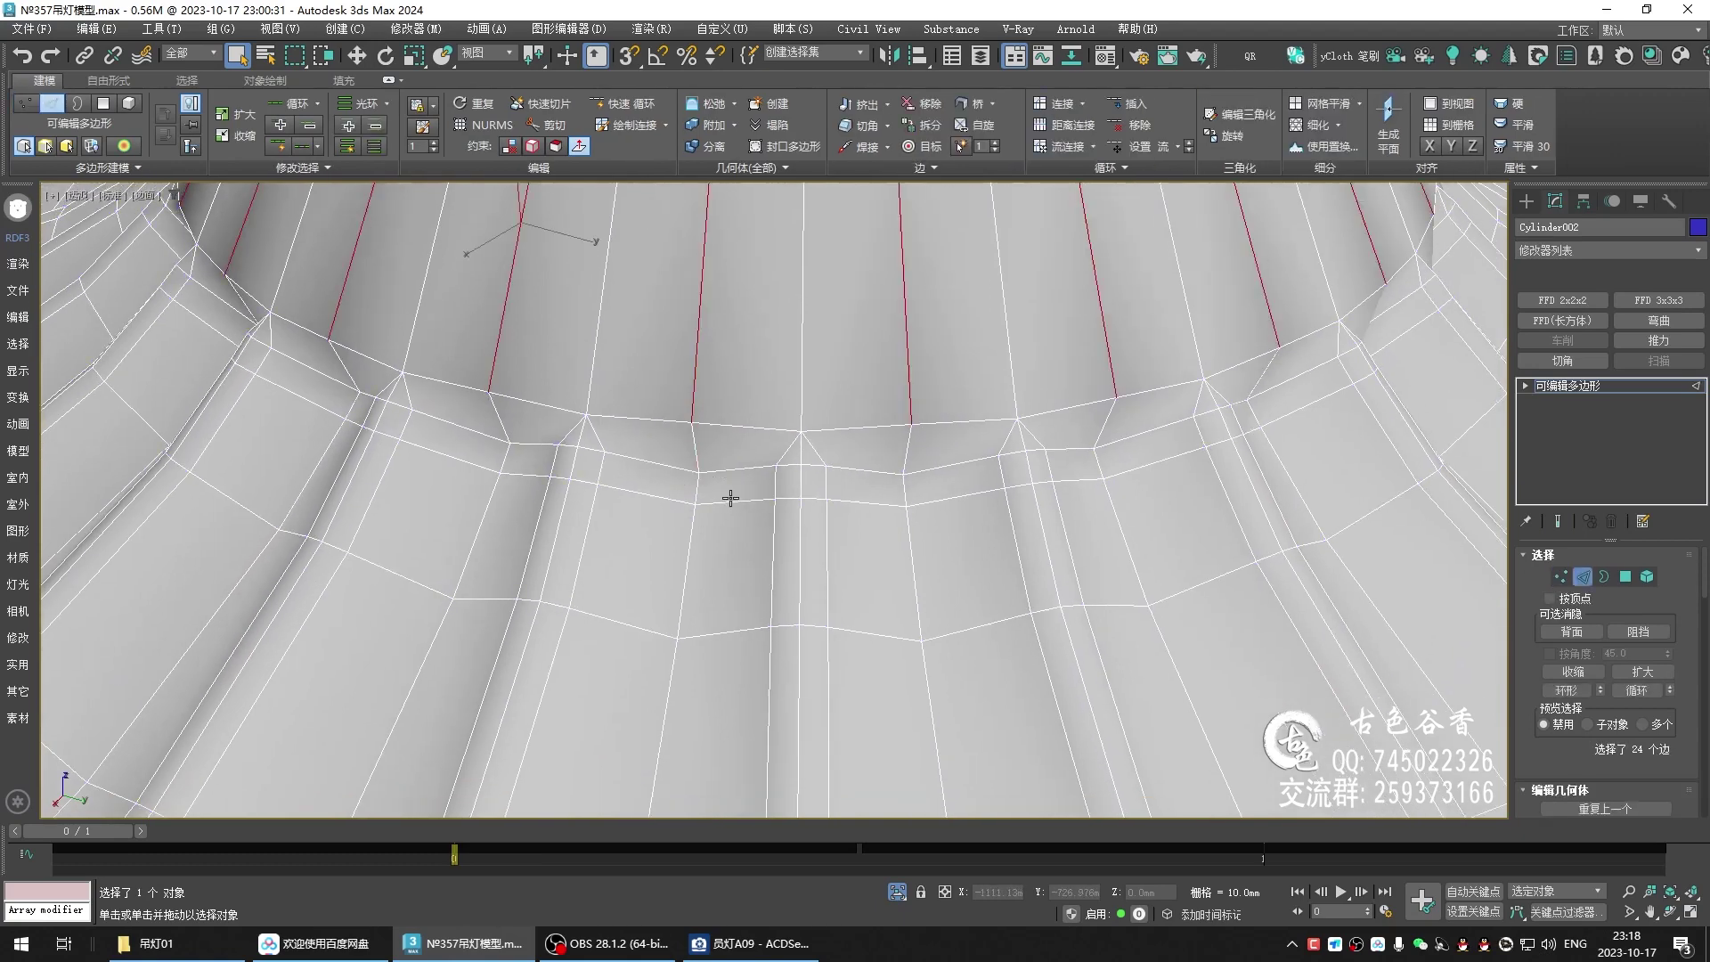
double_click(729, 502)
click(771, 535)
key(alt+r)
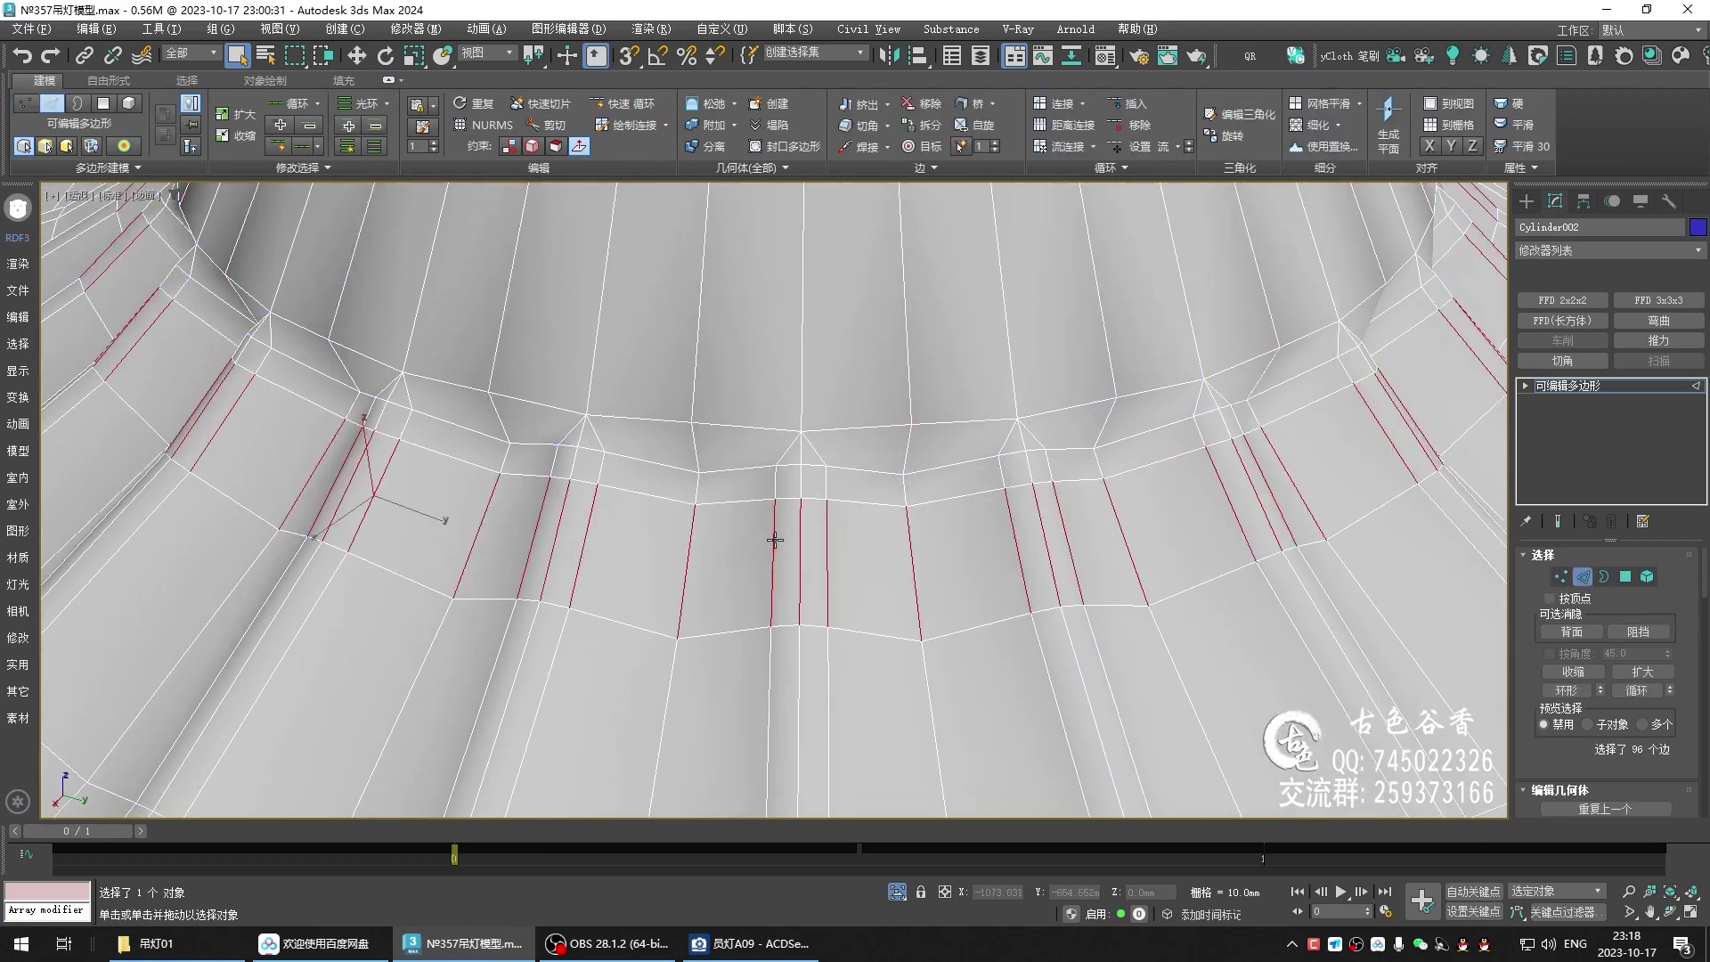
key(ctrl+shift+e)
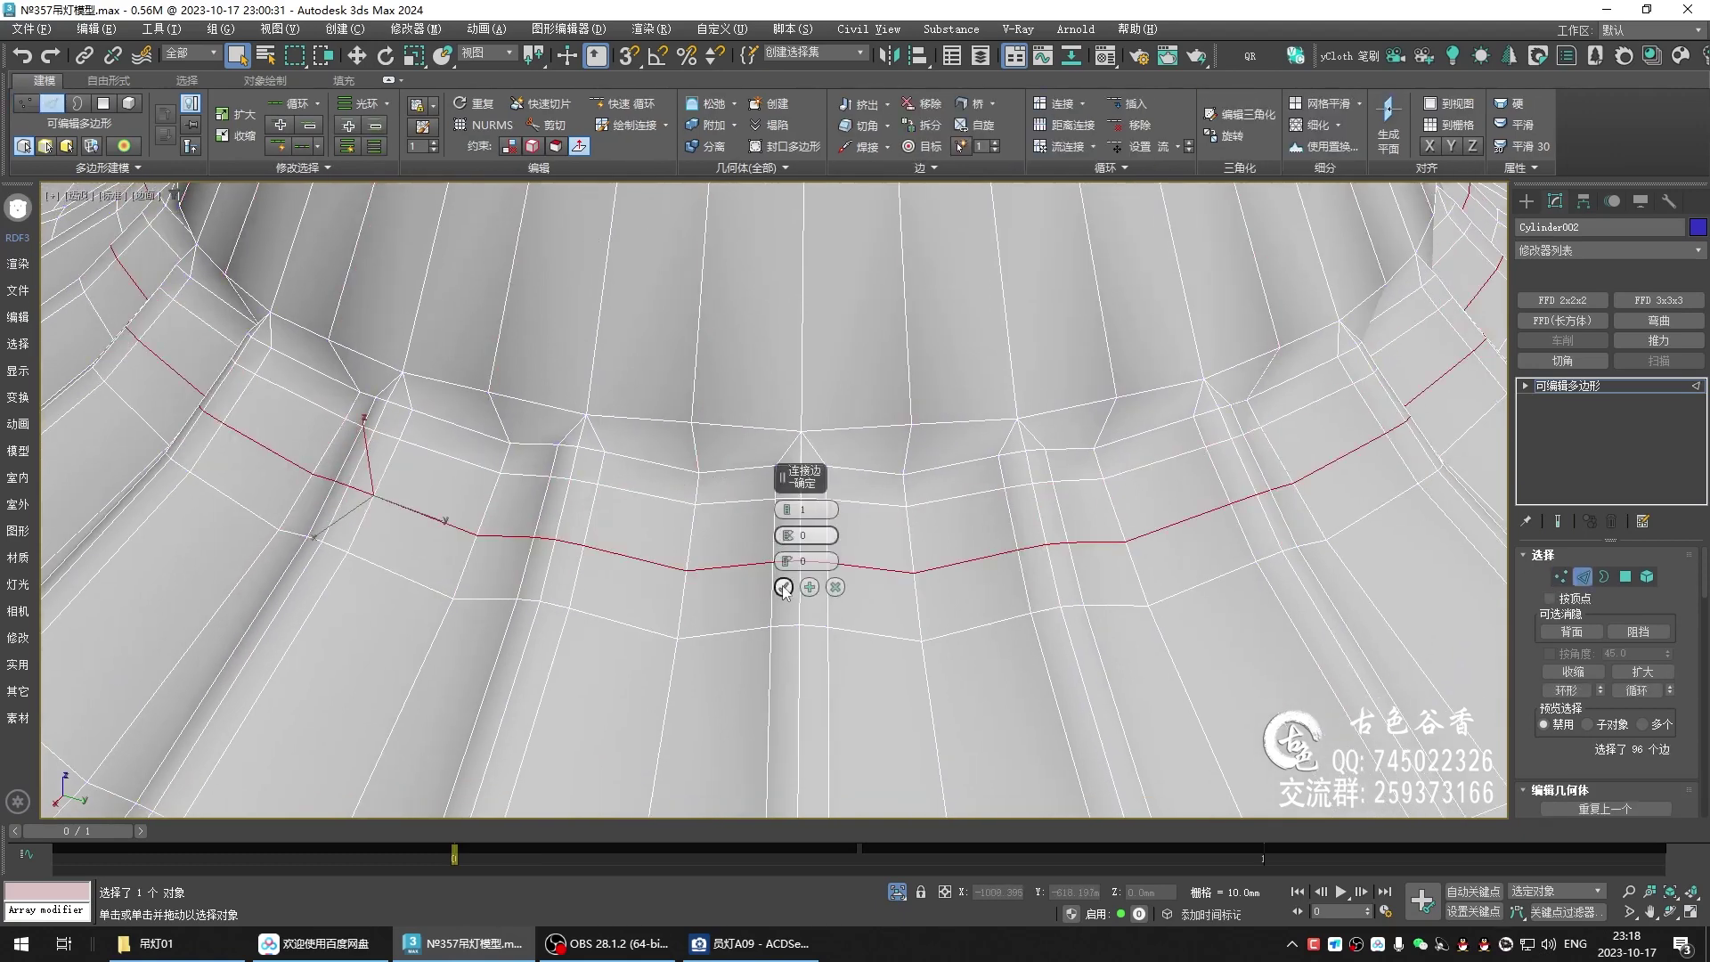
drag(786, 563, 792, 588)
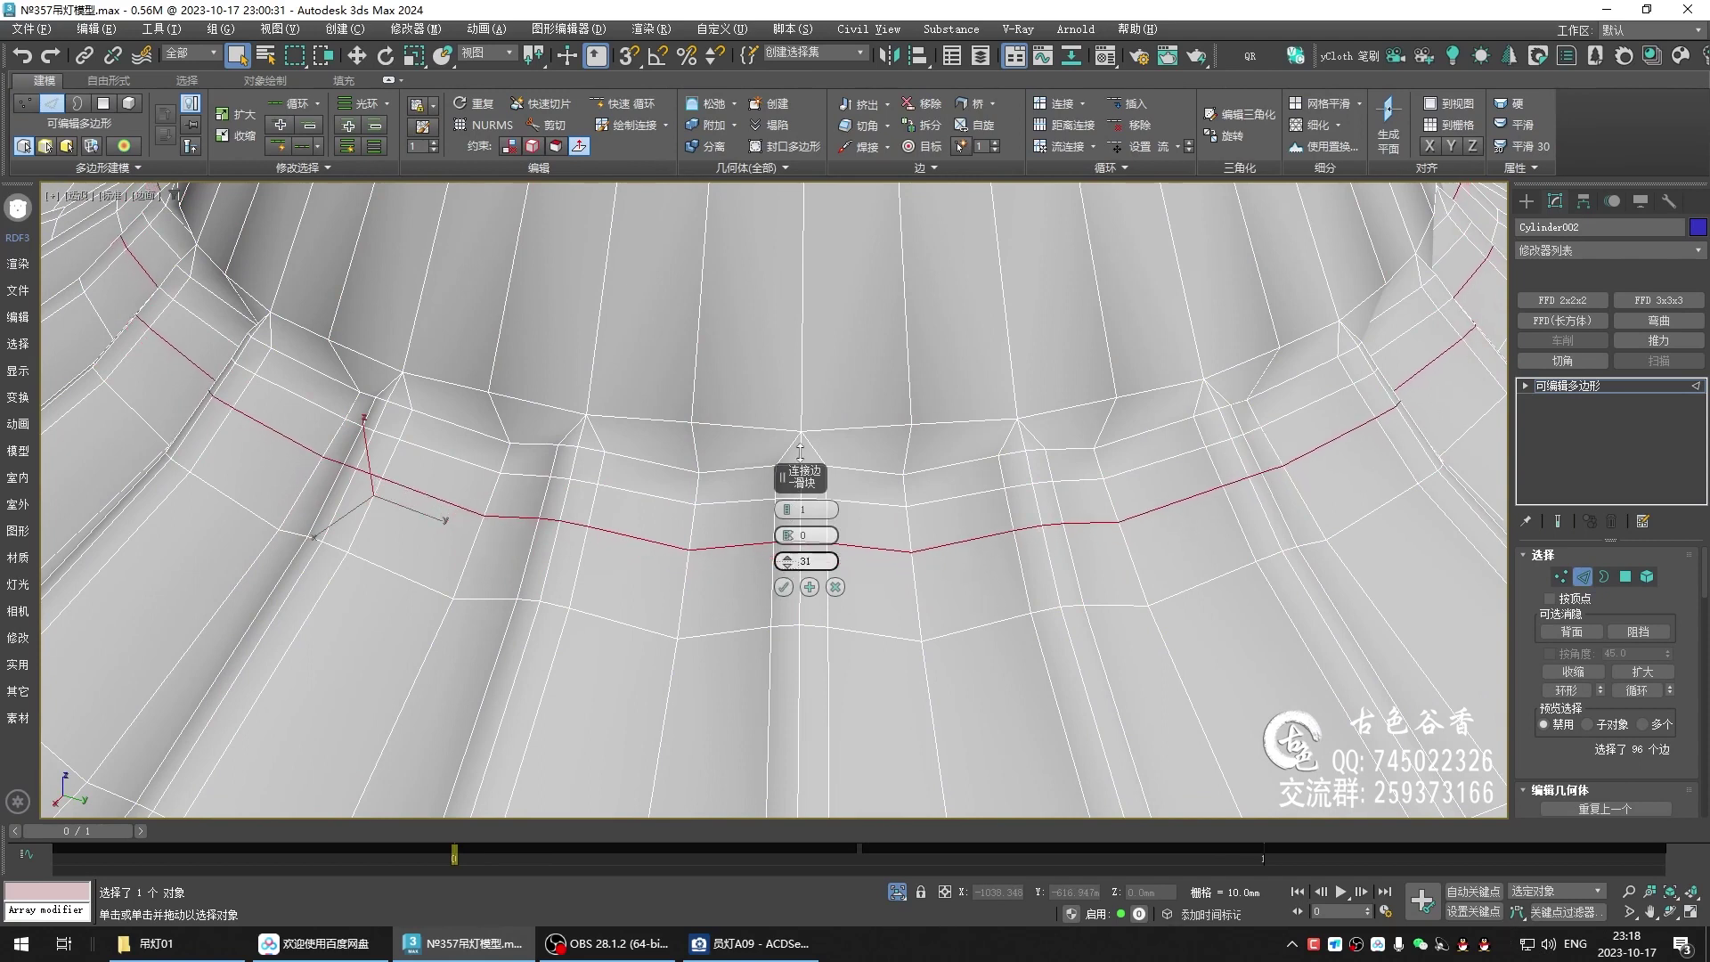
click(791, 587)
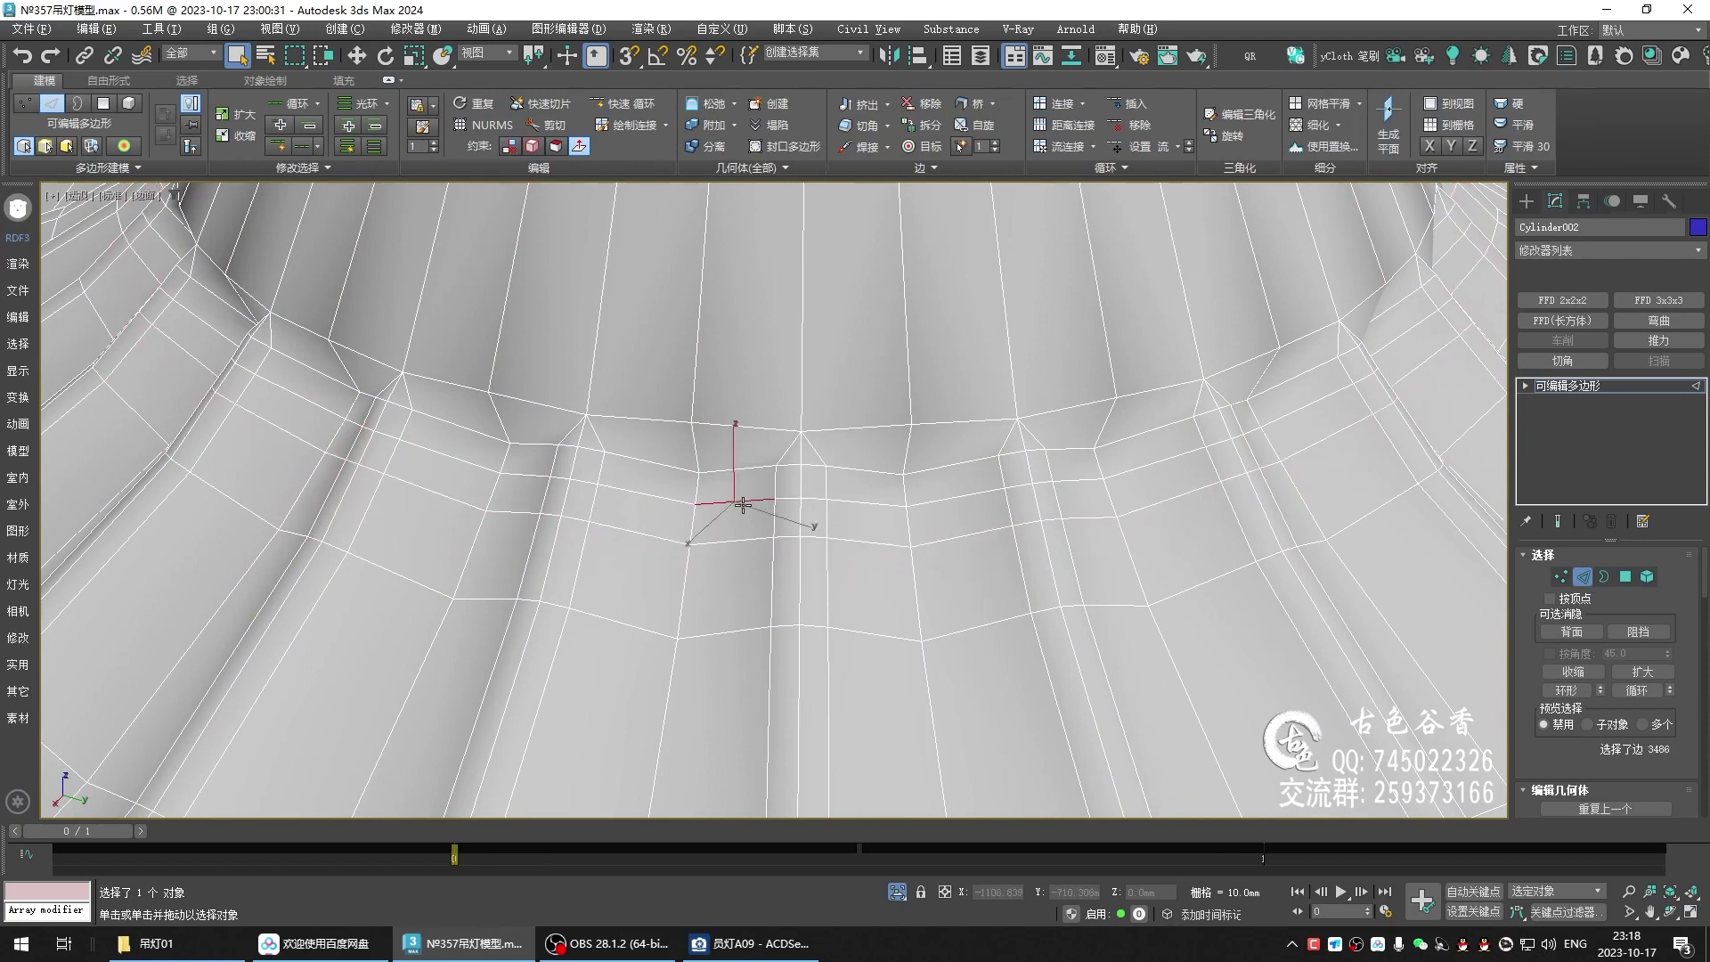
- Collapse the short-edge ring to merge two loops, then select the merged vertex loop
click(699, 489)
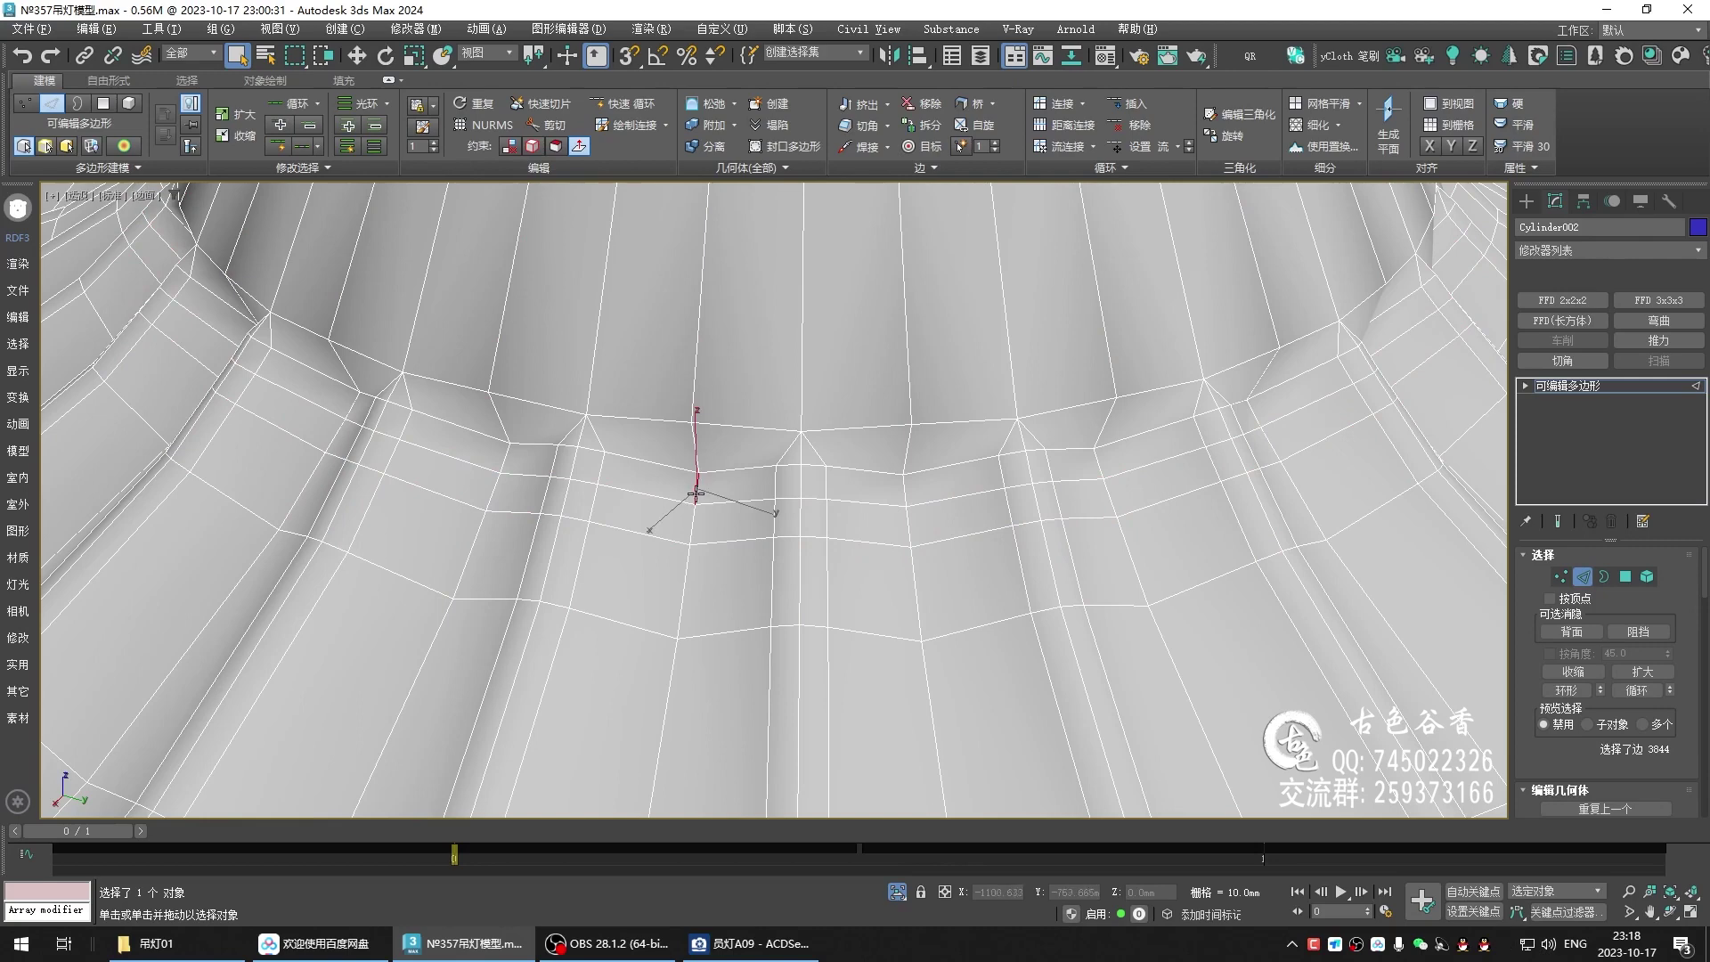
key(alt+r)
key(ctrl+alt+c)
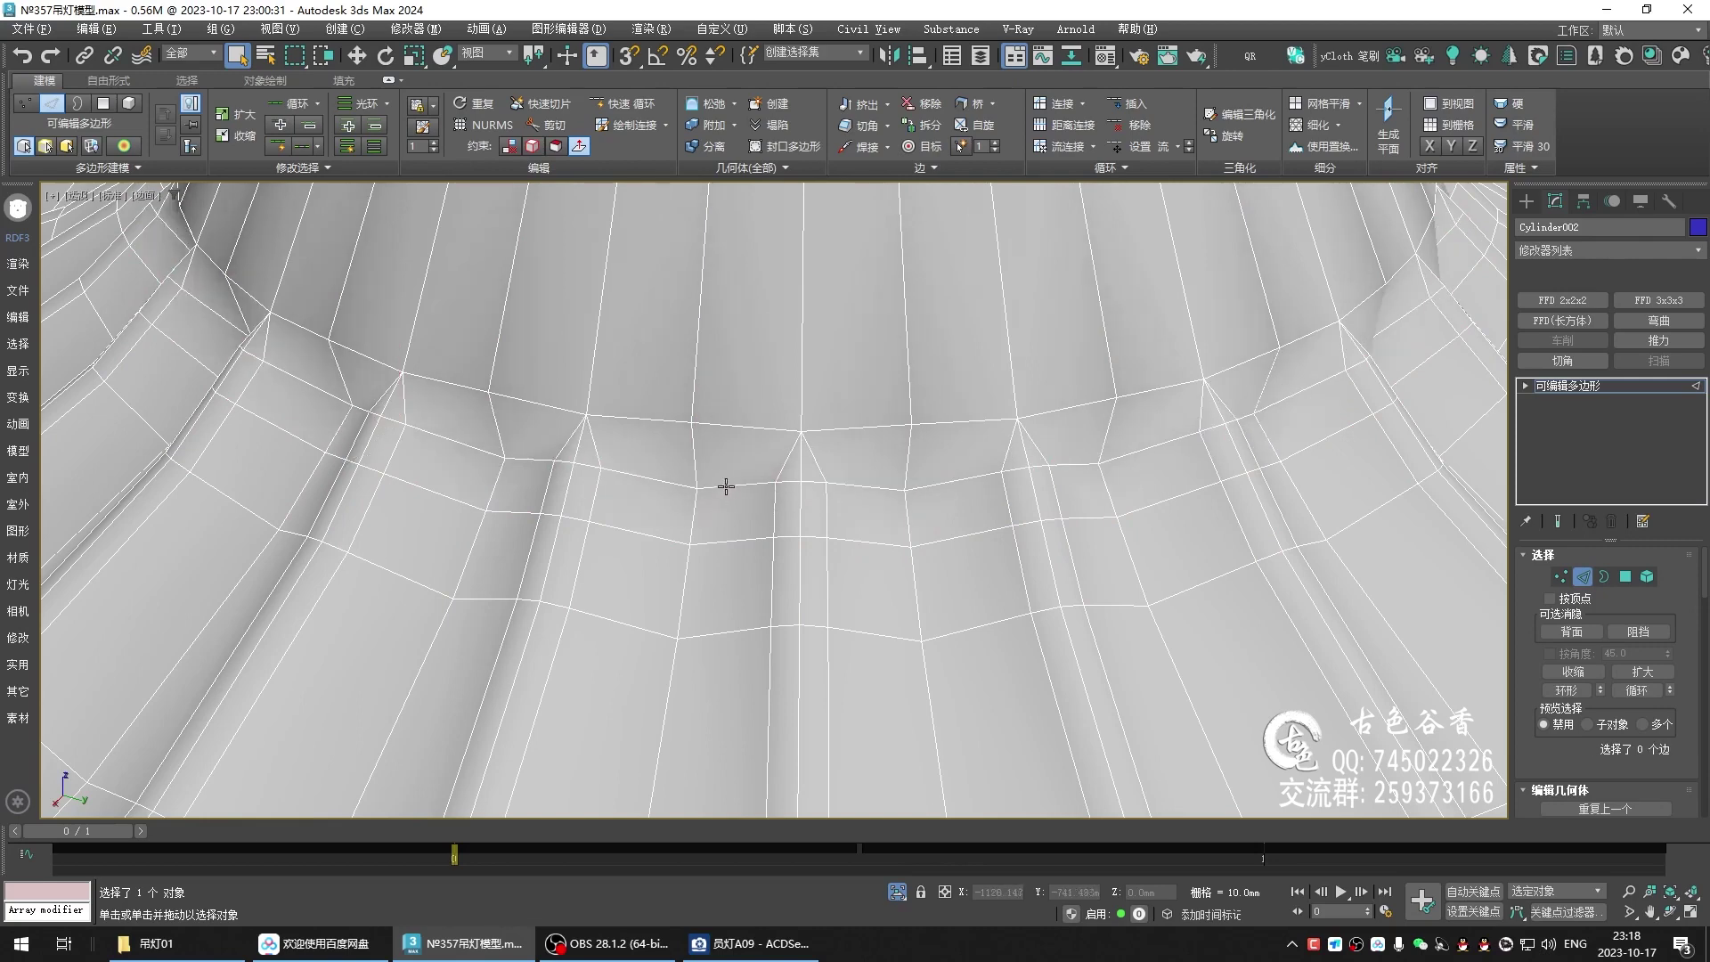
key(1)
click(504, 457)
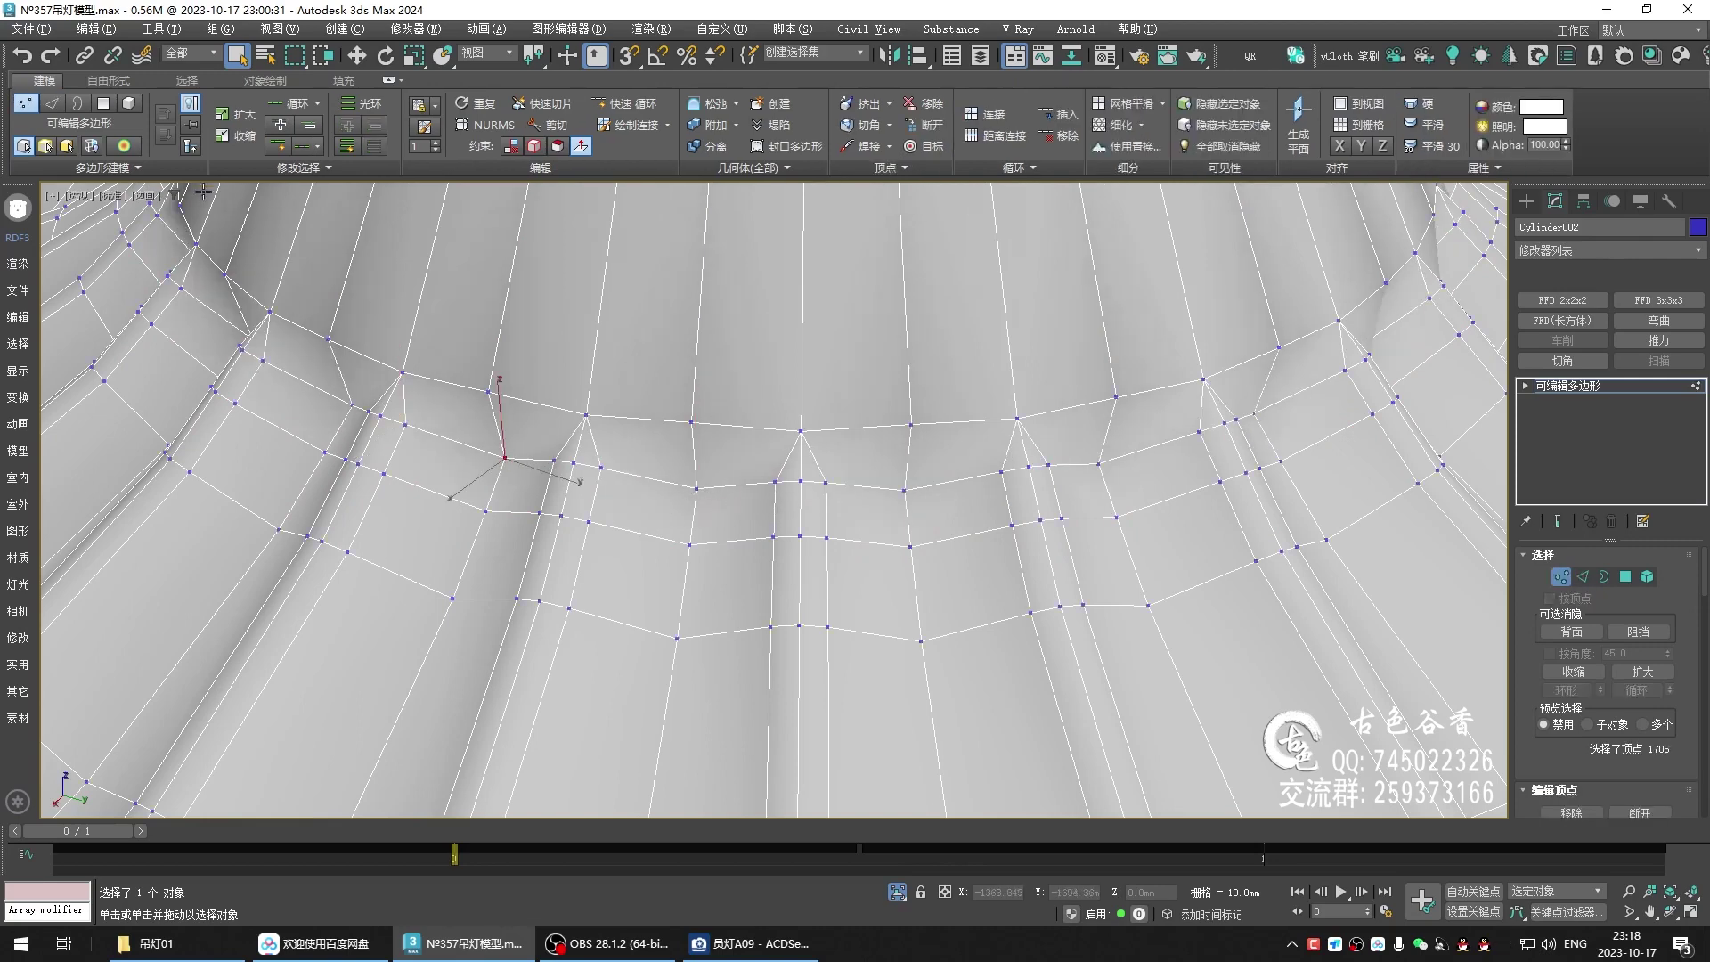
click(299, 168)
click(271, 214)
scroll(643, 515, down, 3)
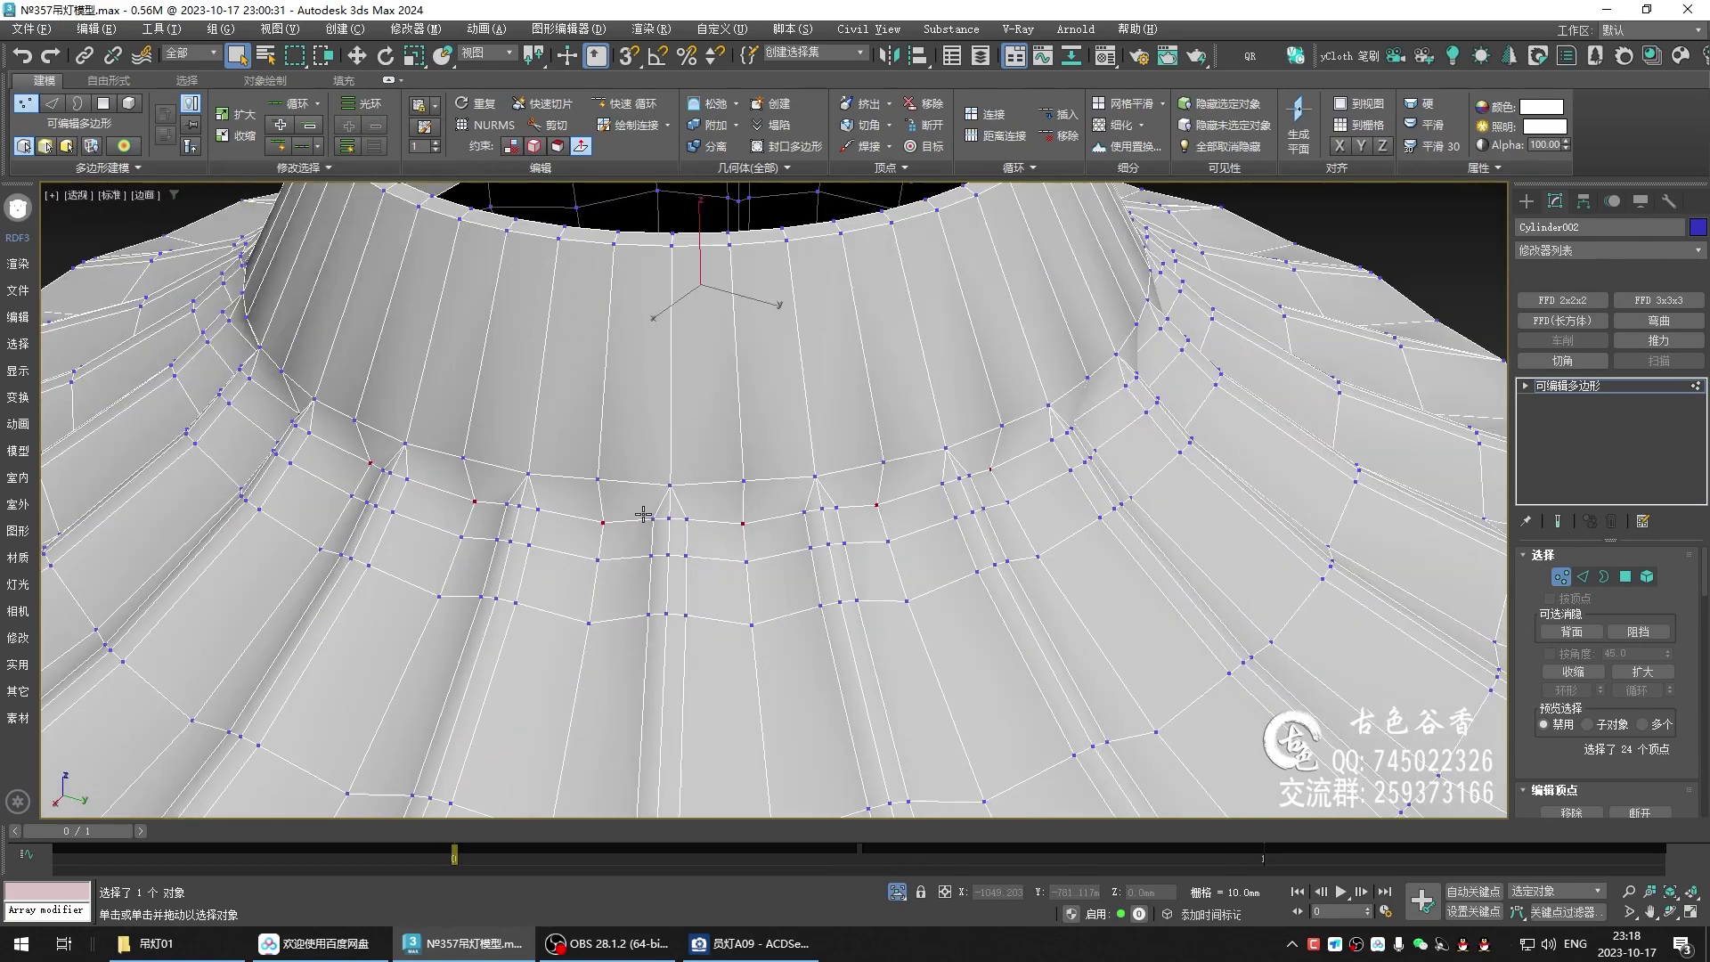
alt+middle_drag(857, 530, 1119, 489)
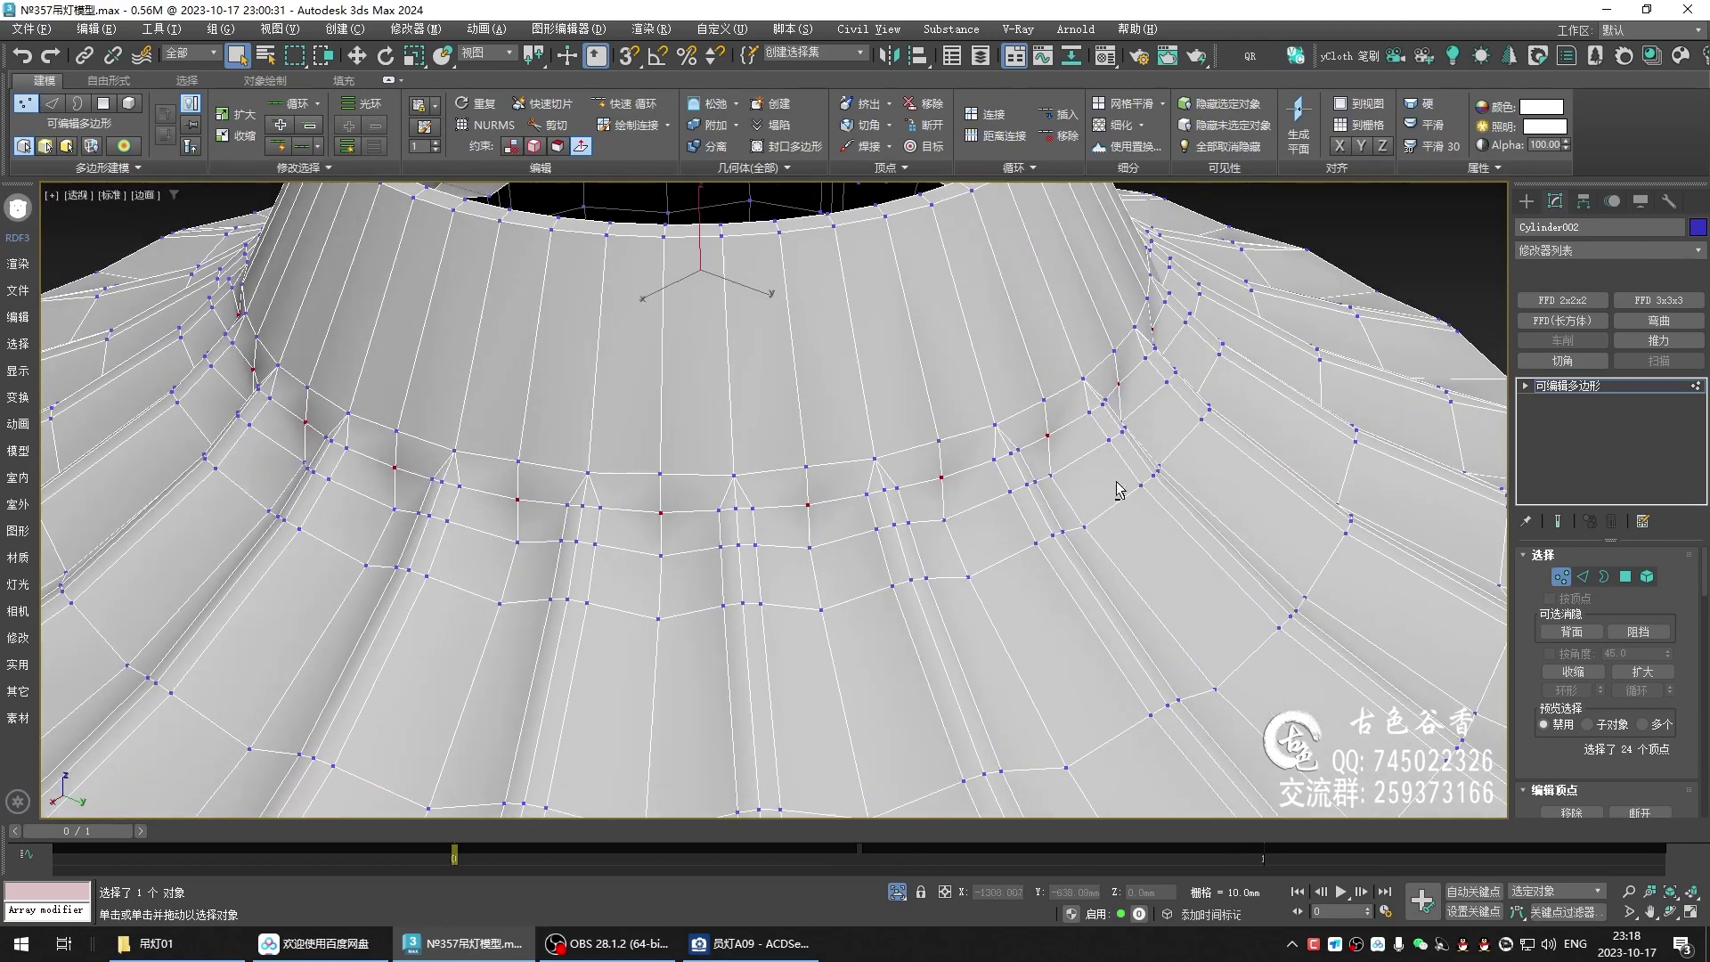
- Clear the selection and preview the whole chandelier body with NURMS smoothing
click(1594, 403)
scroll(954, 484, down, 2)
scroll(1237, 354, down, 5)
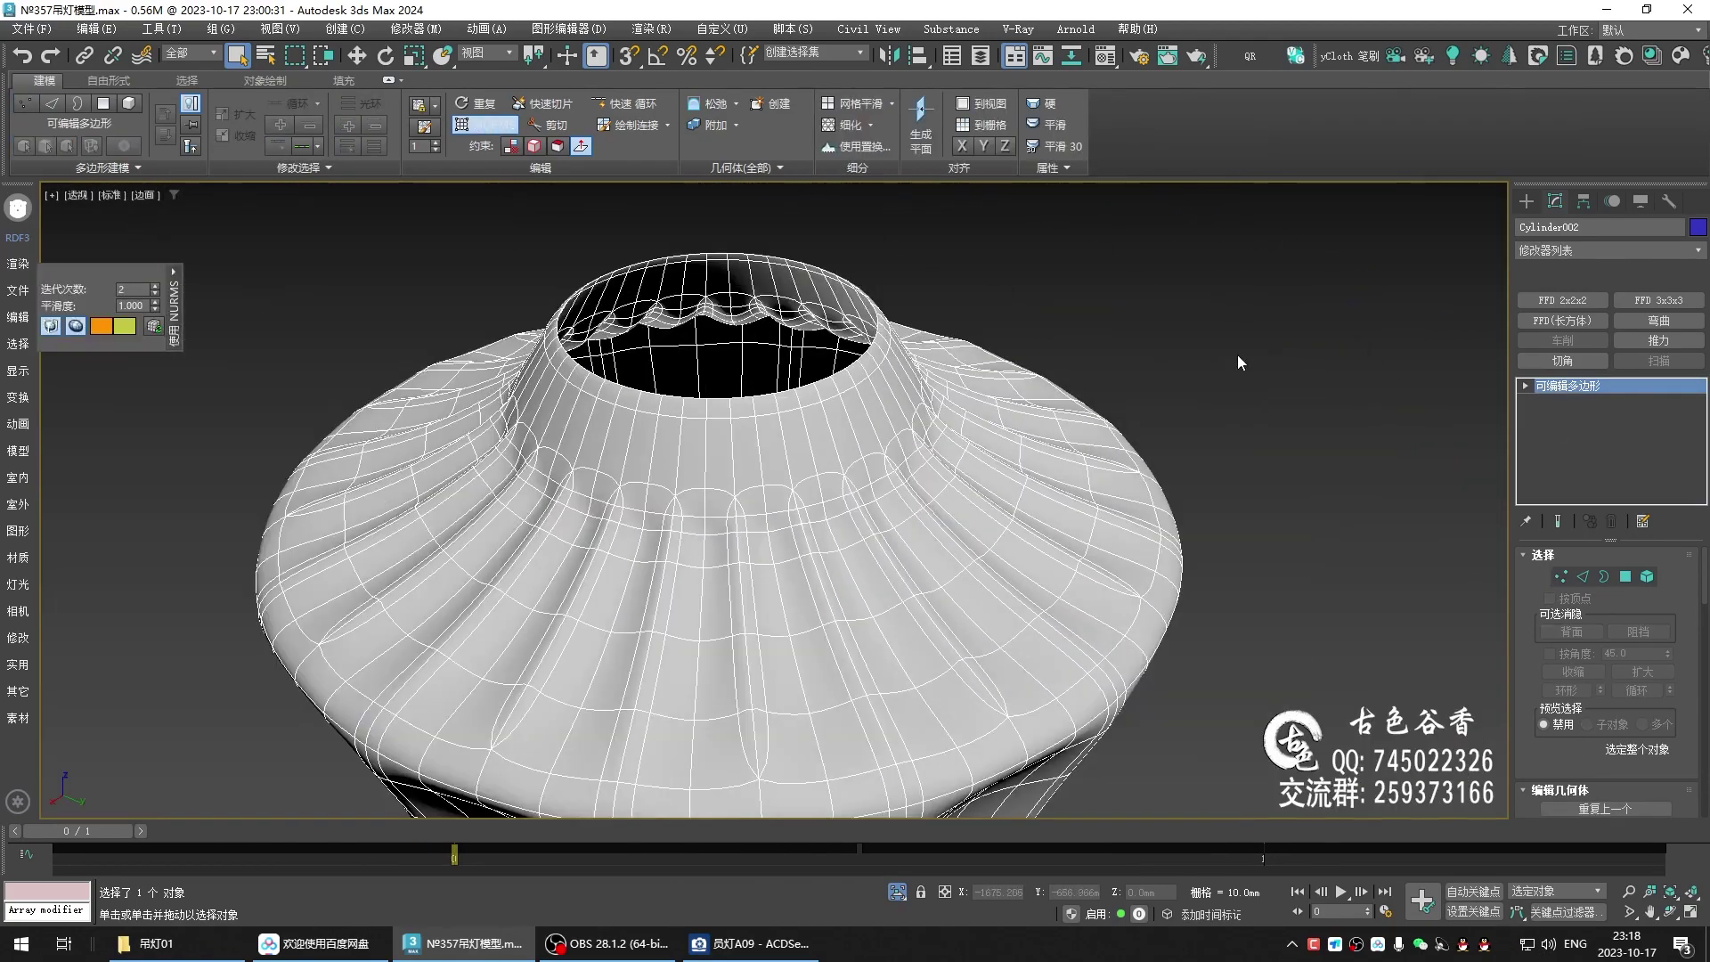
click(1237, 355)
key(F4)
- Zoom the reference photo to 150% on the ring band under the white stone and annotate it
mouse_move(661, 501)
alt+middle_down()
mouse_move(725, 484)
mouse_move(698, 466)
mouse_move(659, 512)
mouse_move(600, 481)
mouse_move(691, 535)
mouse_move(798, 826)
alt+middle_up()
click(757, 944)
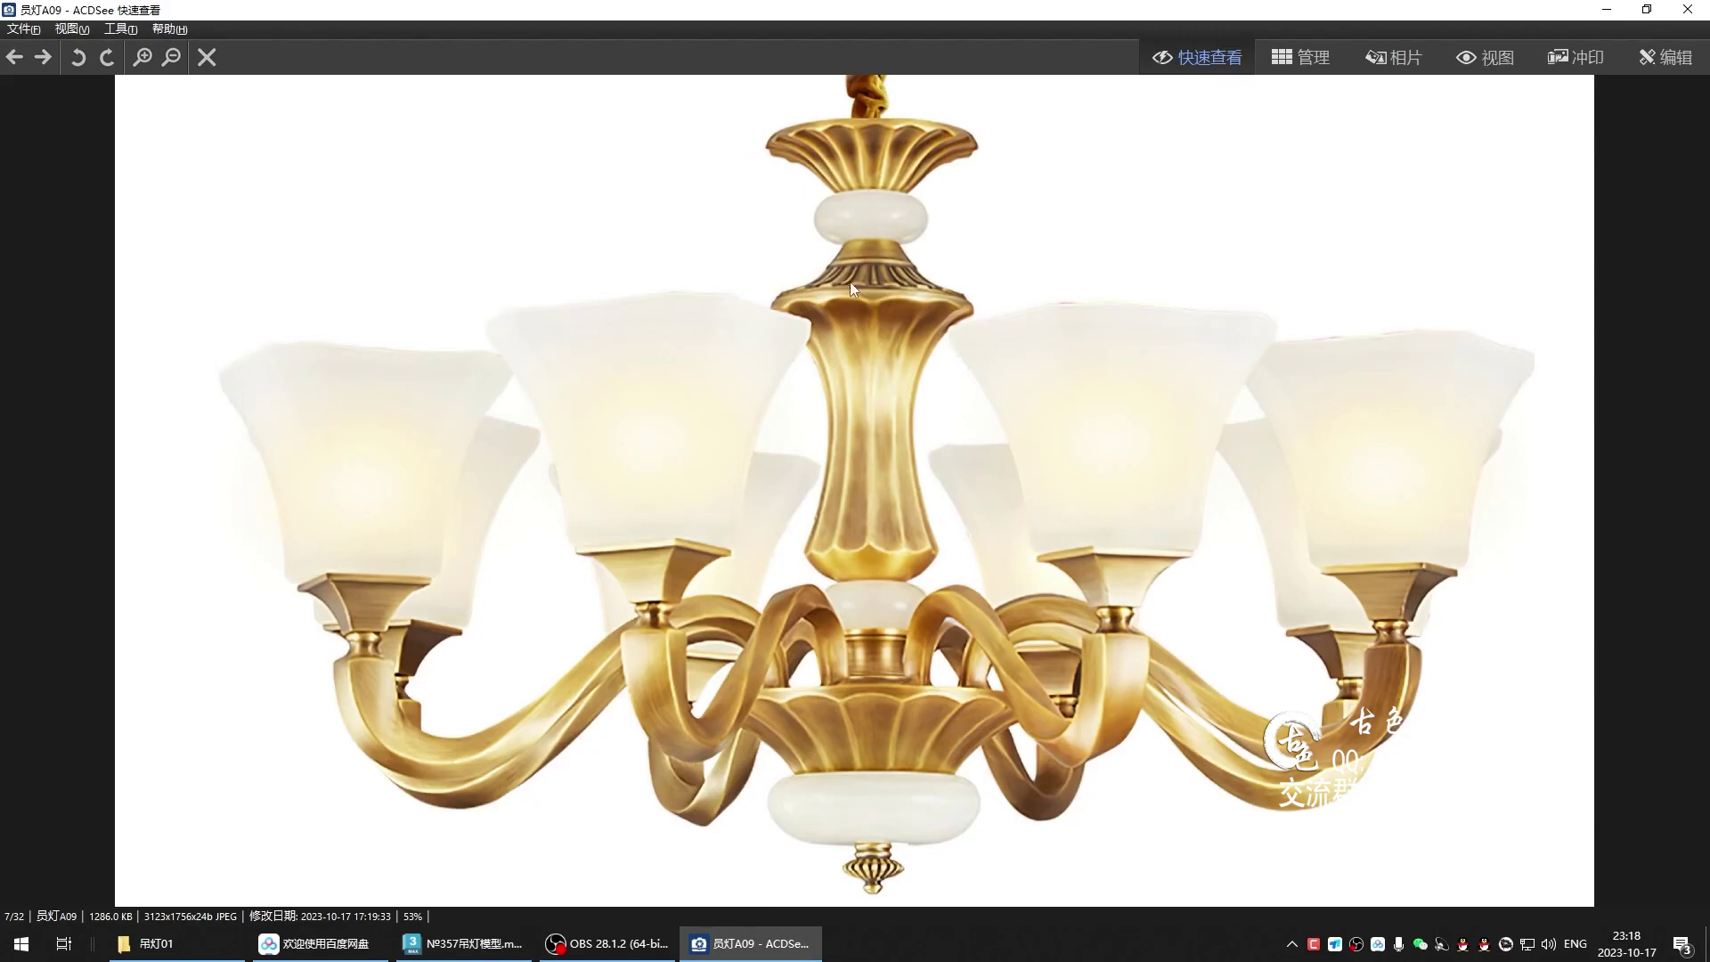
scroll(881, 267, up, 2)
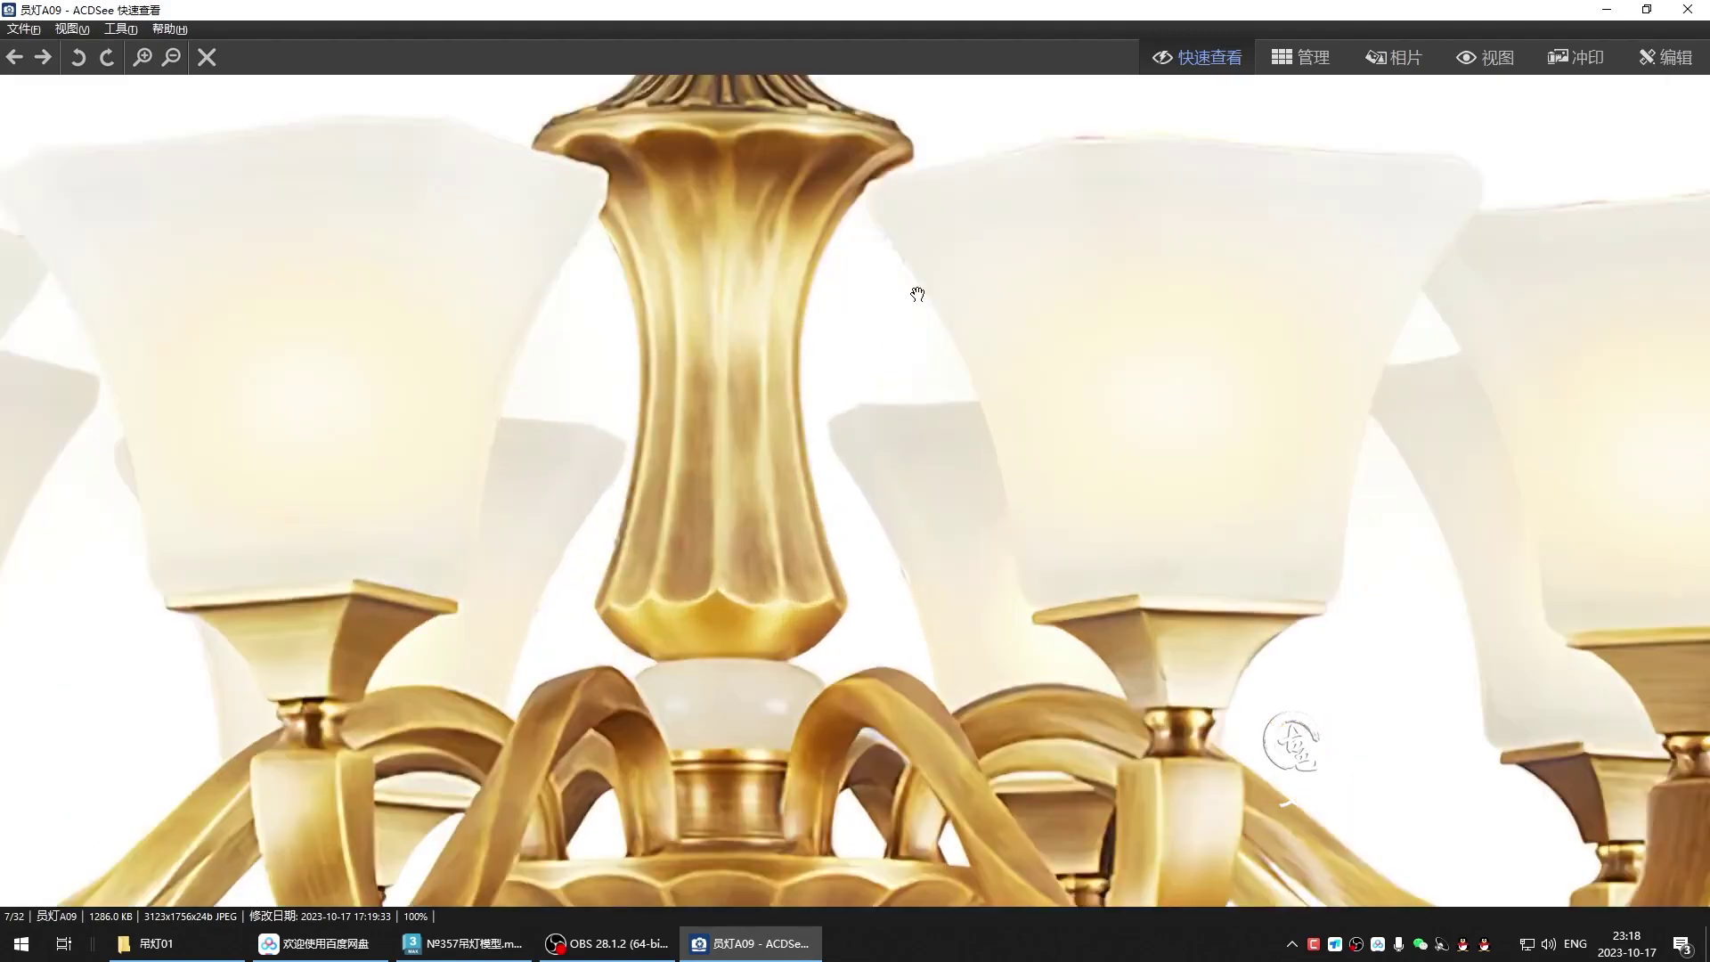
scroll(916, 285, up, 2)
drag(623, 410, 877, 414)
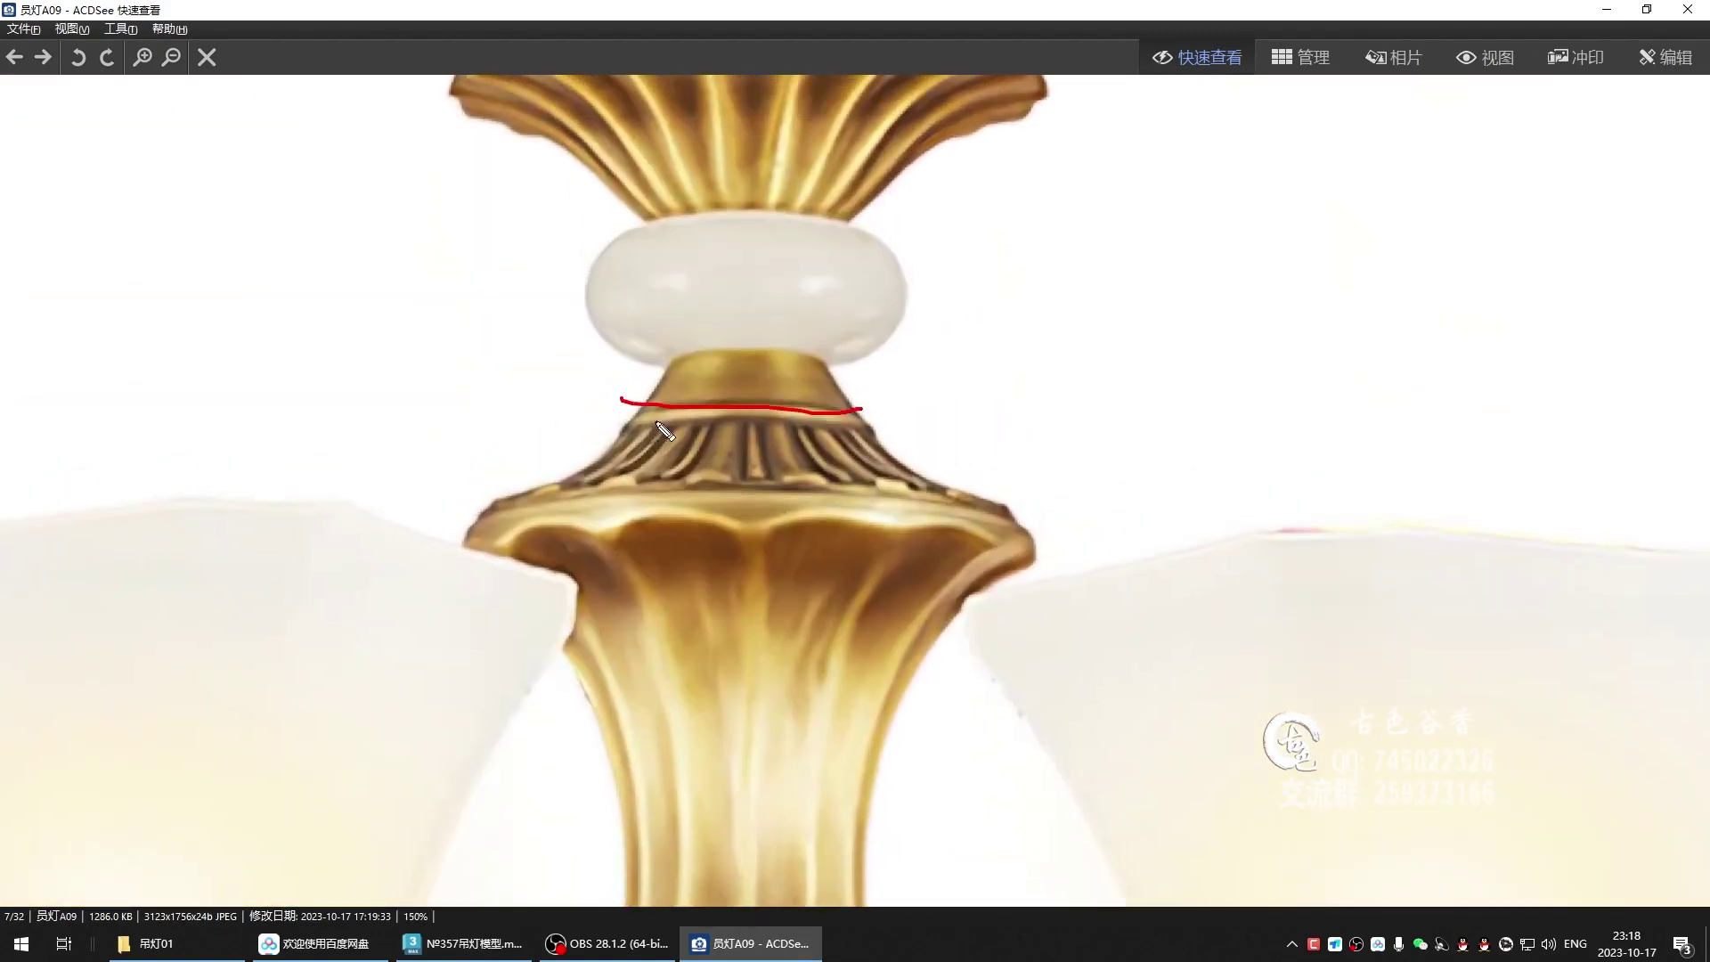
click(699, 945)
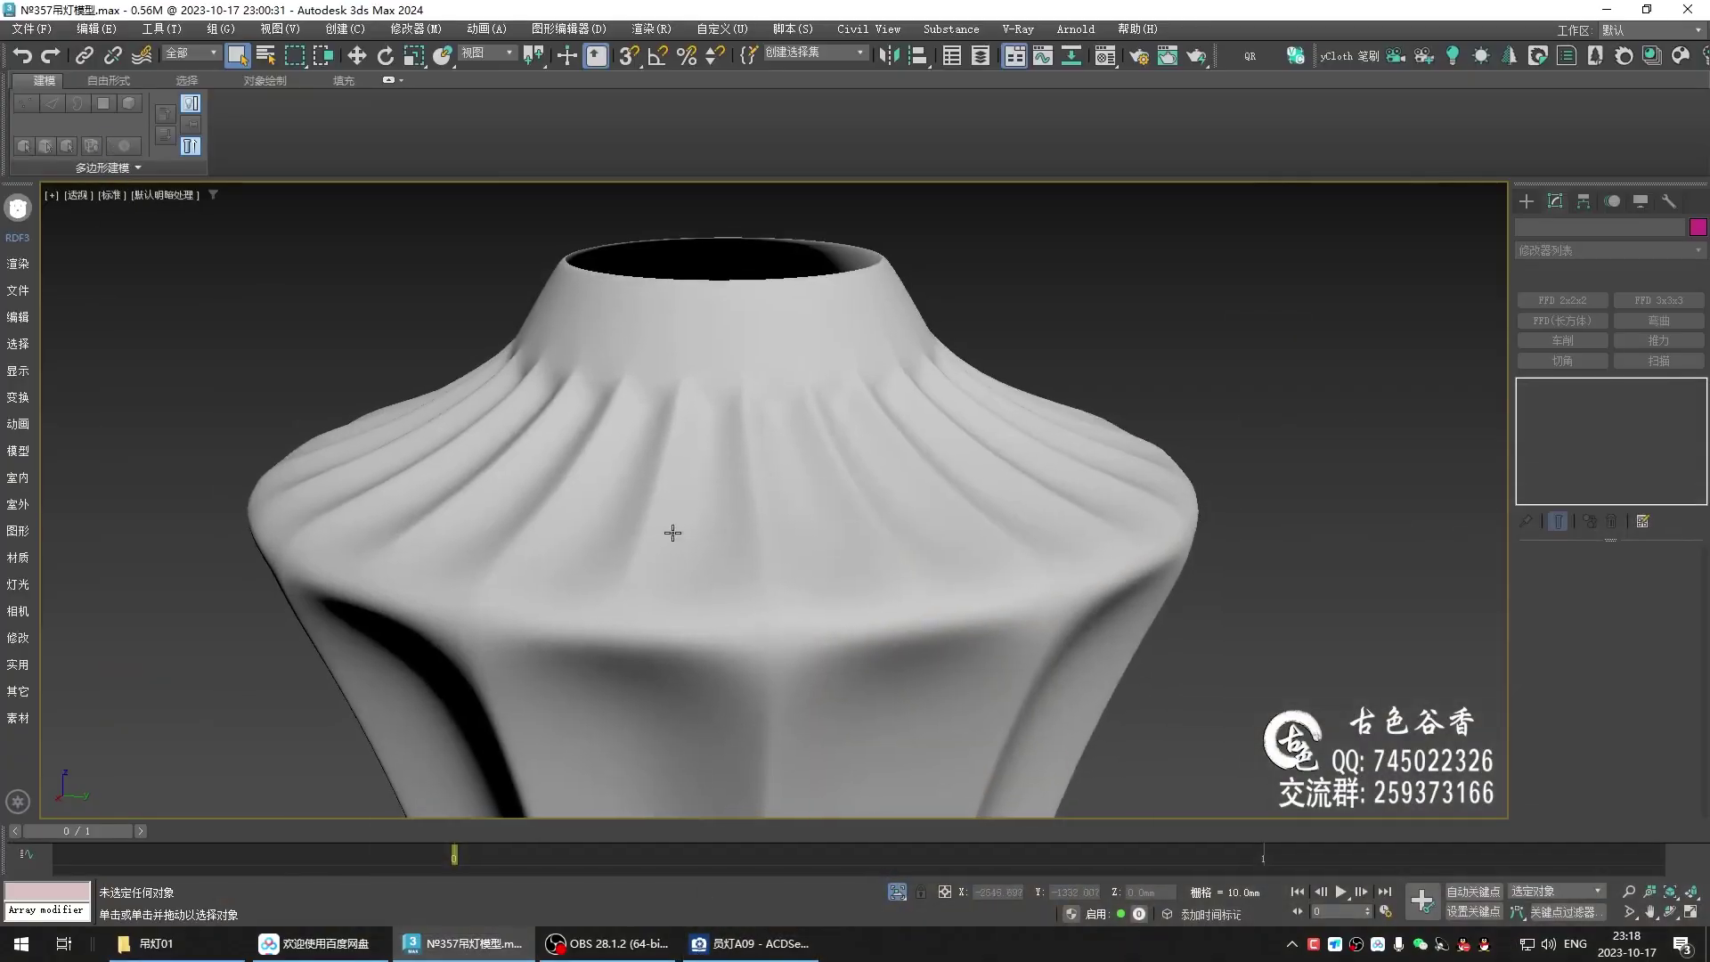
key(F4)
- Connect the ring of 48 vertical neck edges with a new loop slid to 26
scroll(634, 432, up, 3)
click(634, 431)
scroll(623, 445, up, 2)
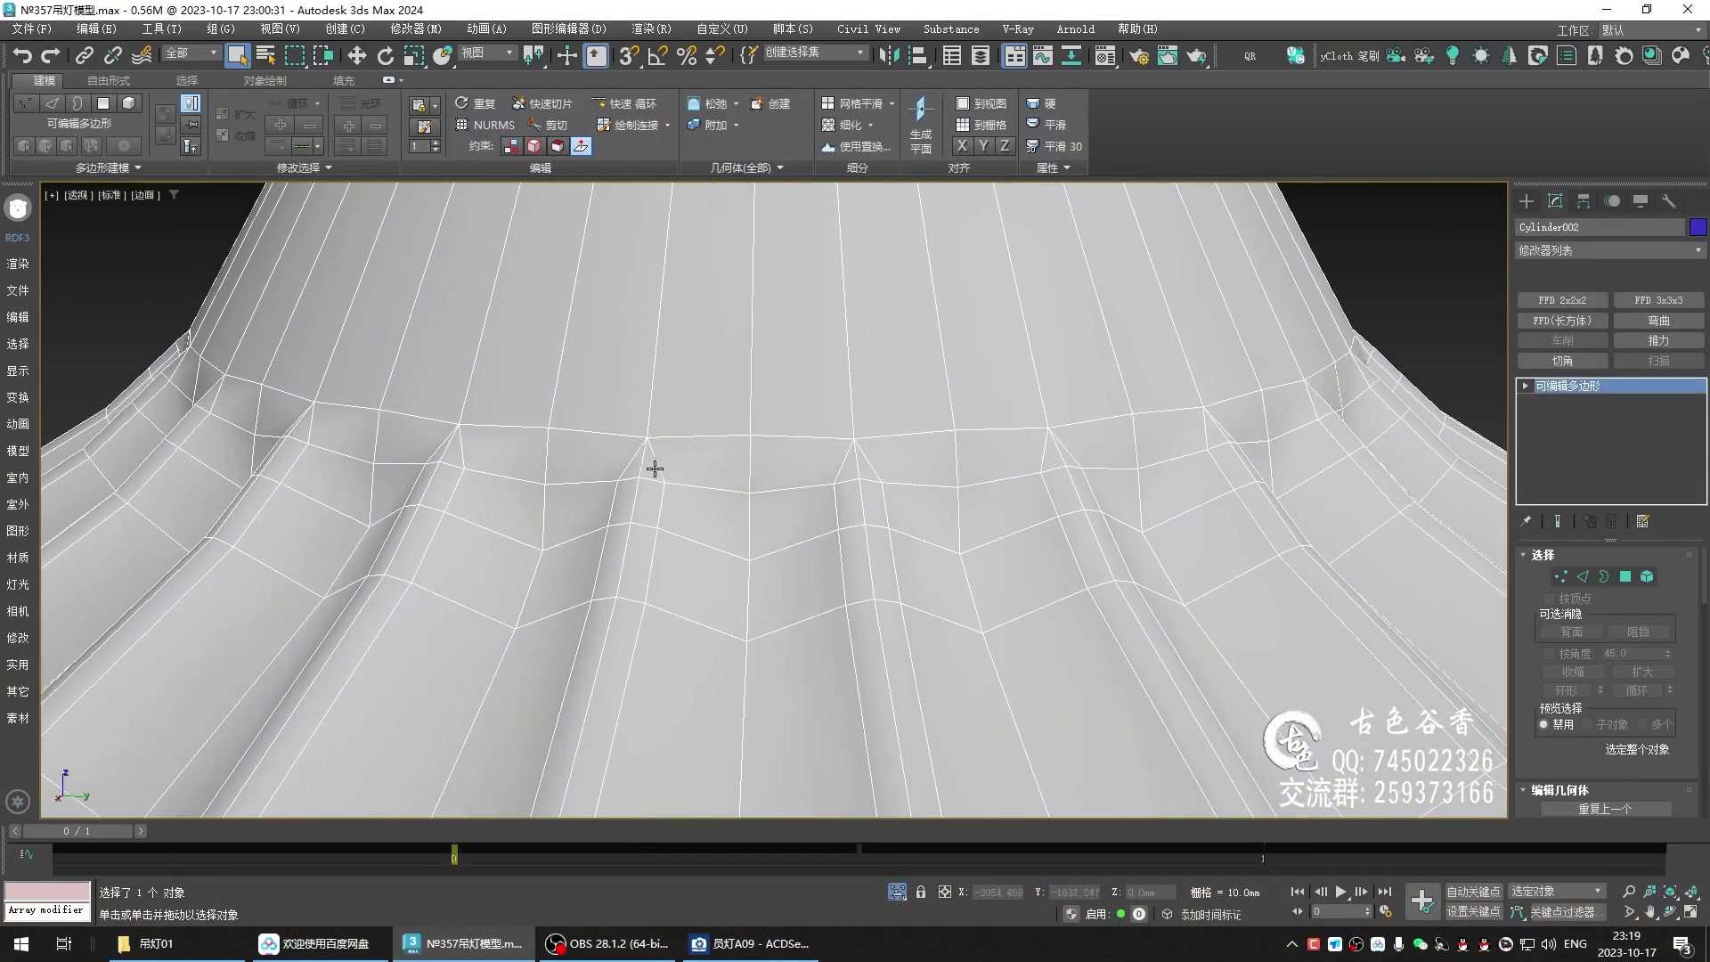
scroll(655, 468, up, 2)
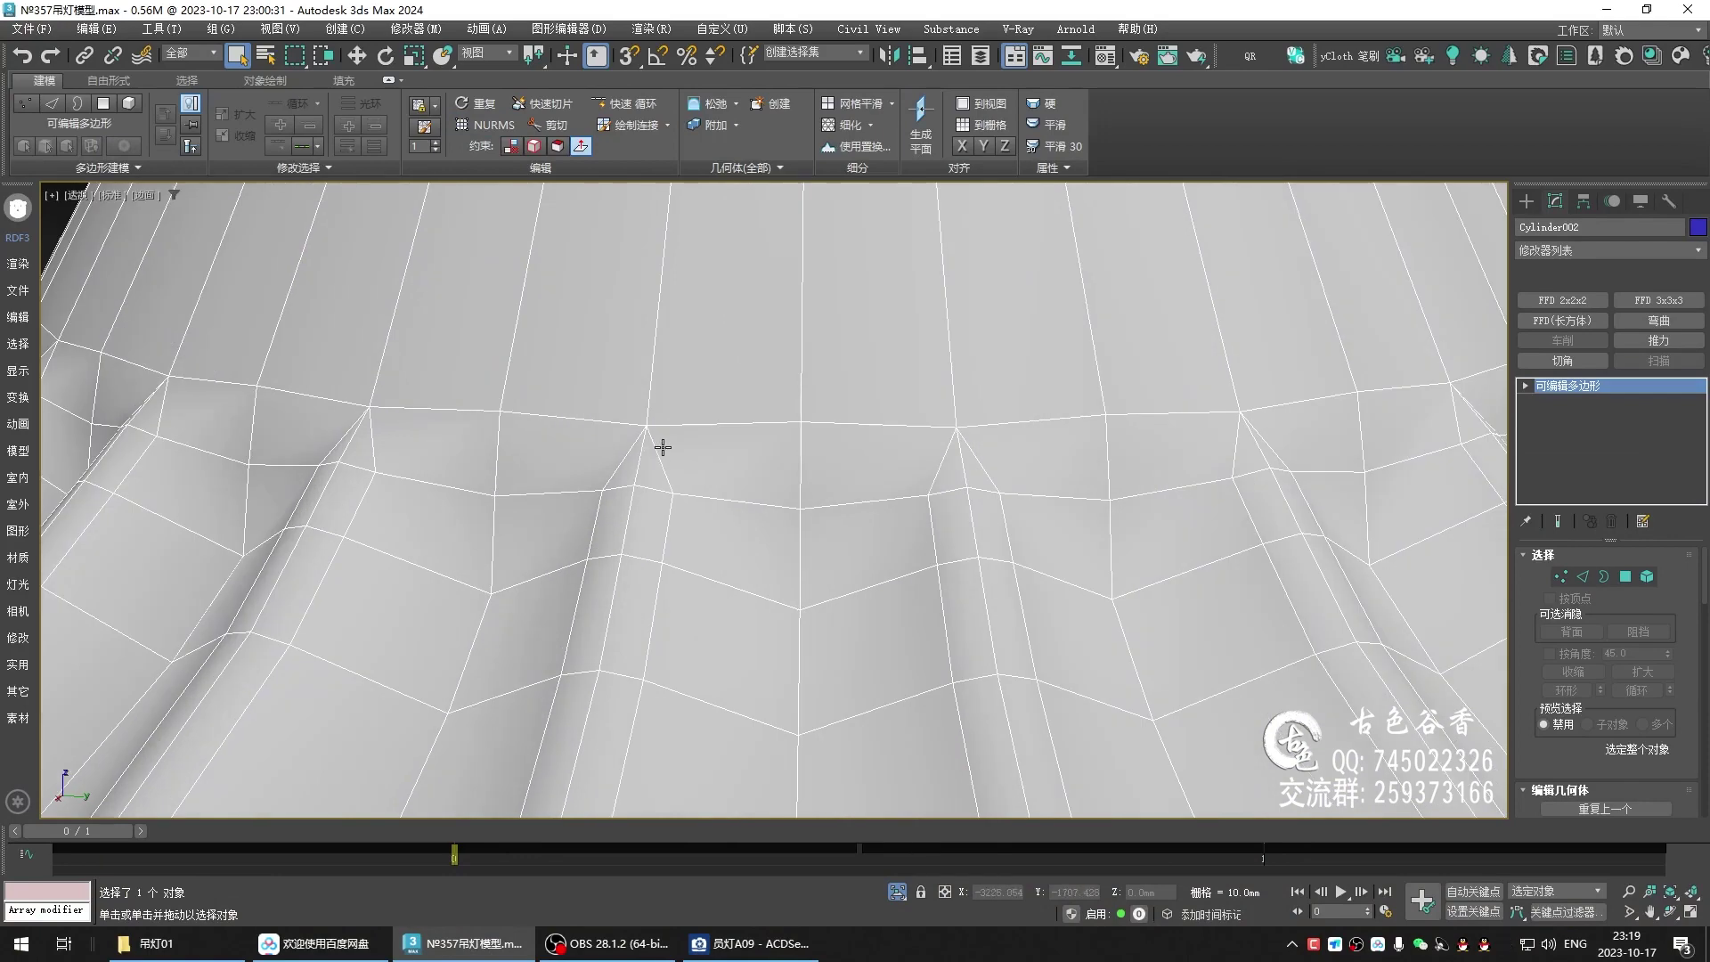
scroll(662, 447, down, 3)
key(2)
click(647, 379)
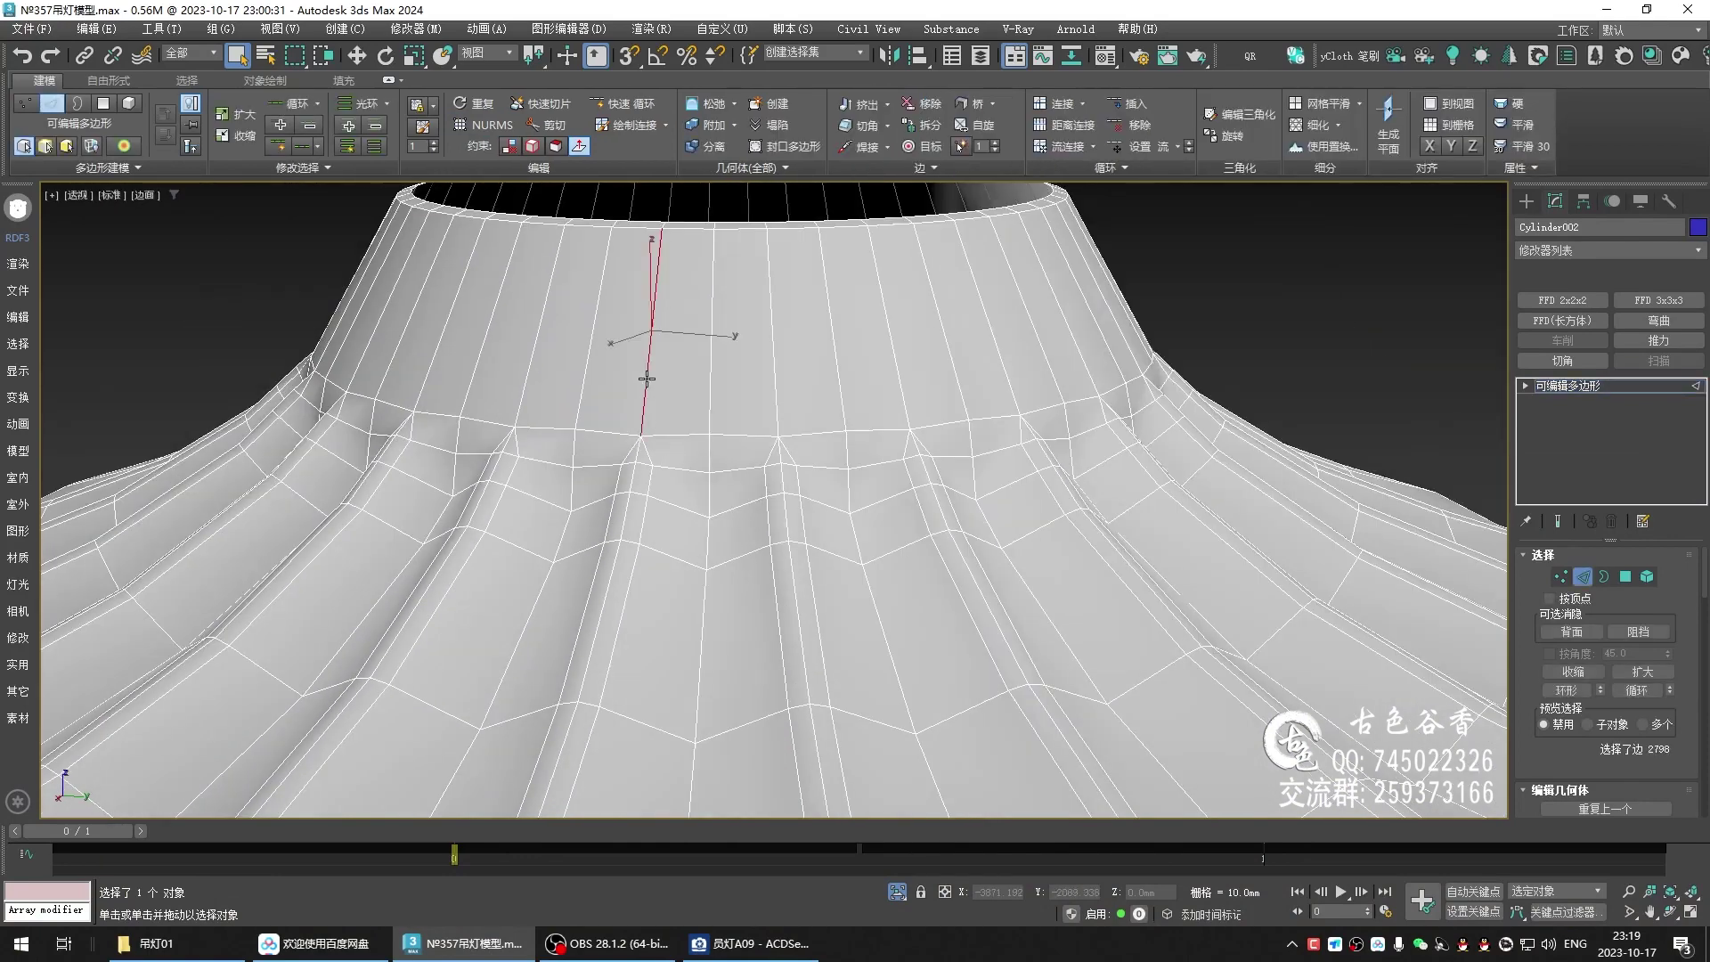
key(alt+r)
key(ctrl+shift+e)
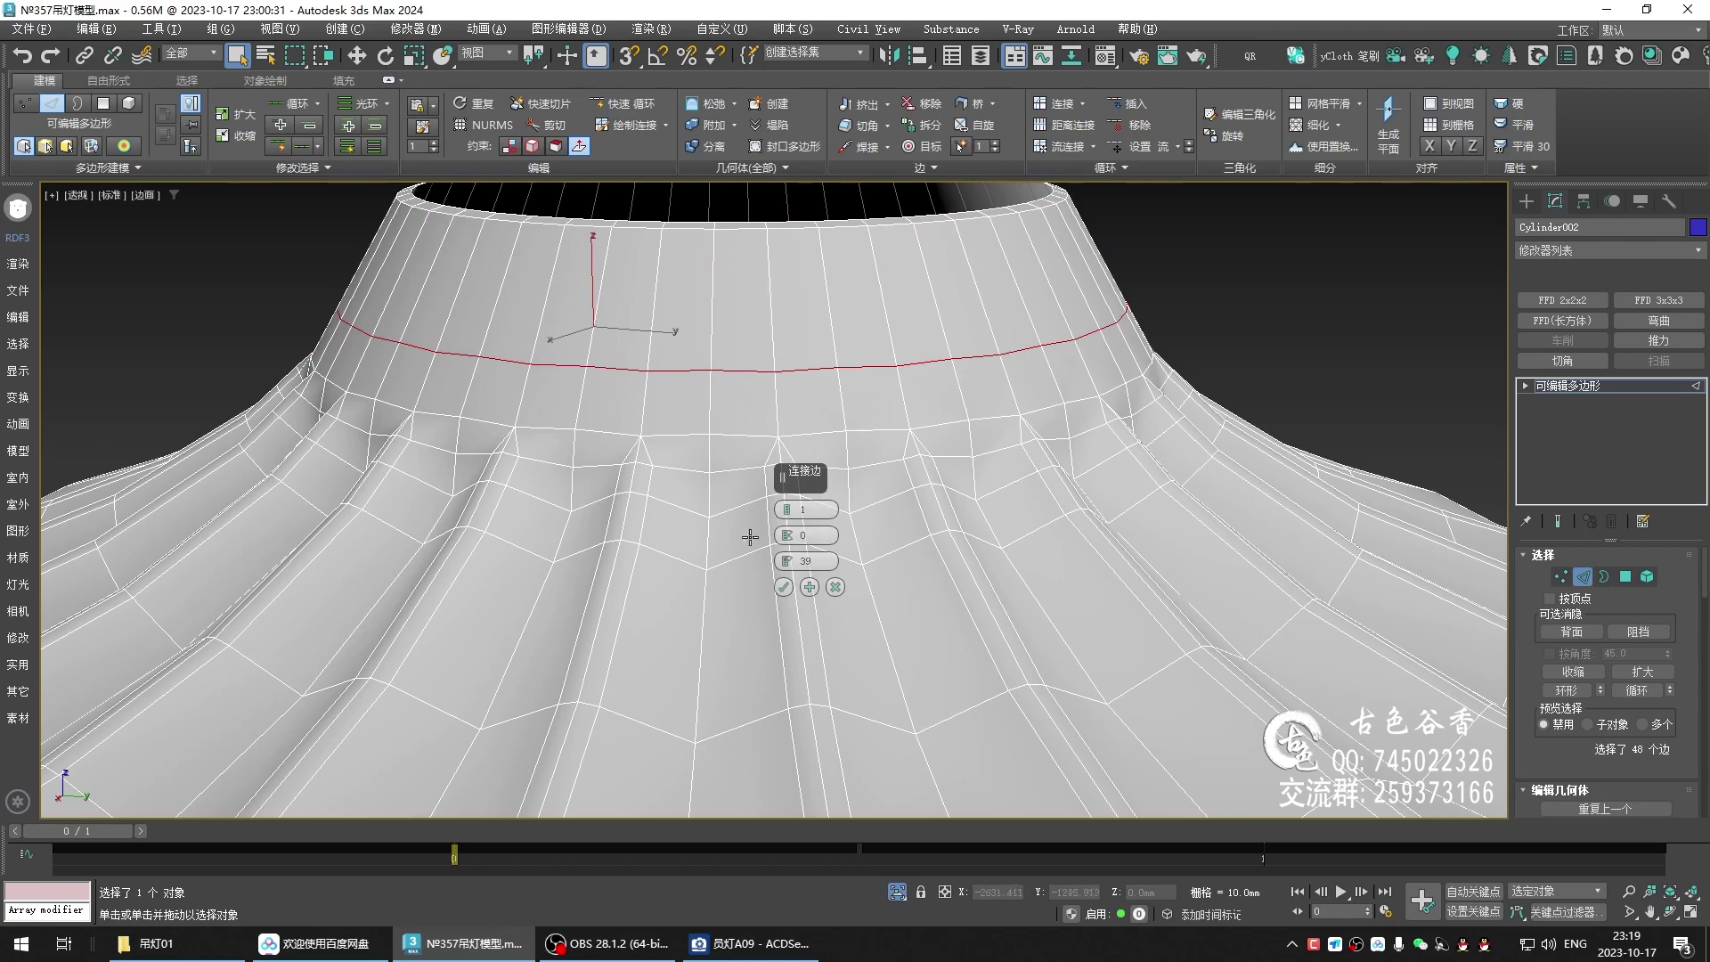
mouse_move(786, 561)
mouse_down()
mouse_move(792, 605)
mouse_move(784, 443)
mouse_up()
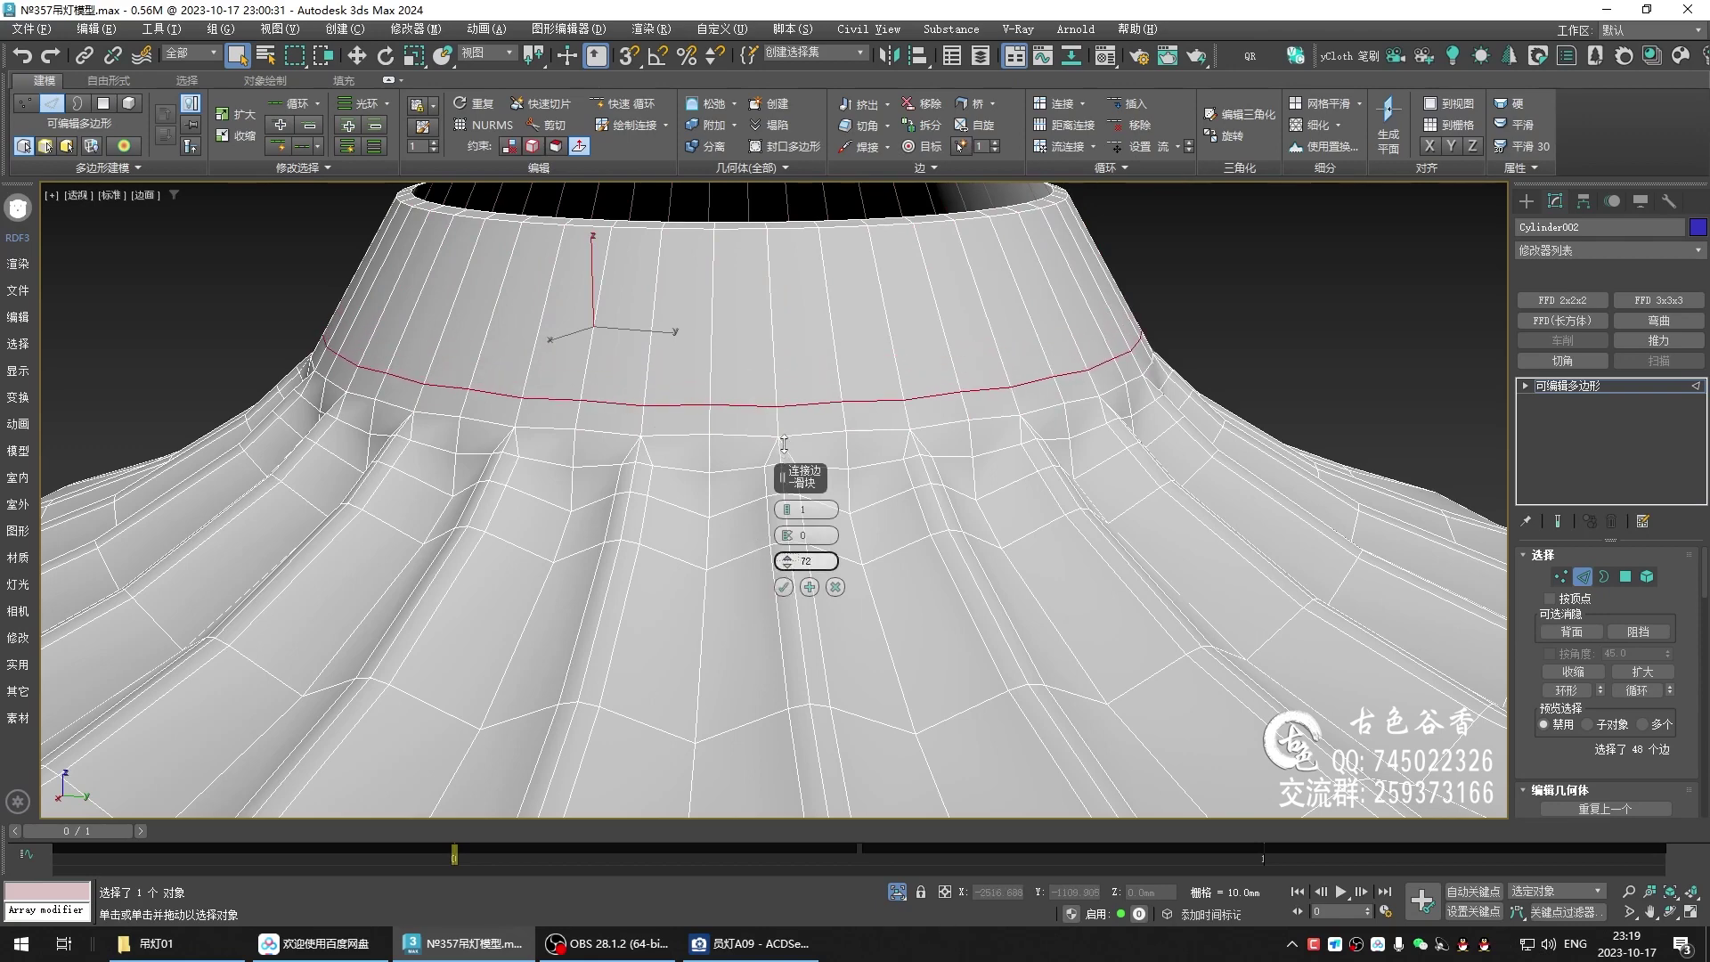
click(784, 587)
- Switch to Front view and convert the new loop into its 48 vertices
scroll(784, 434, up, 2)
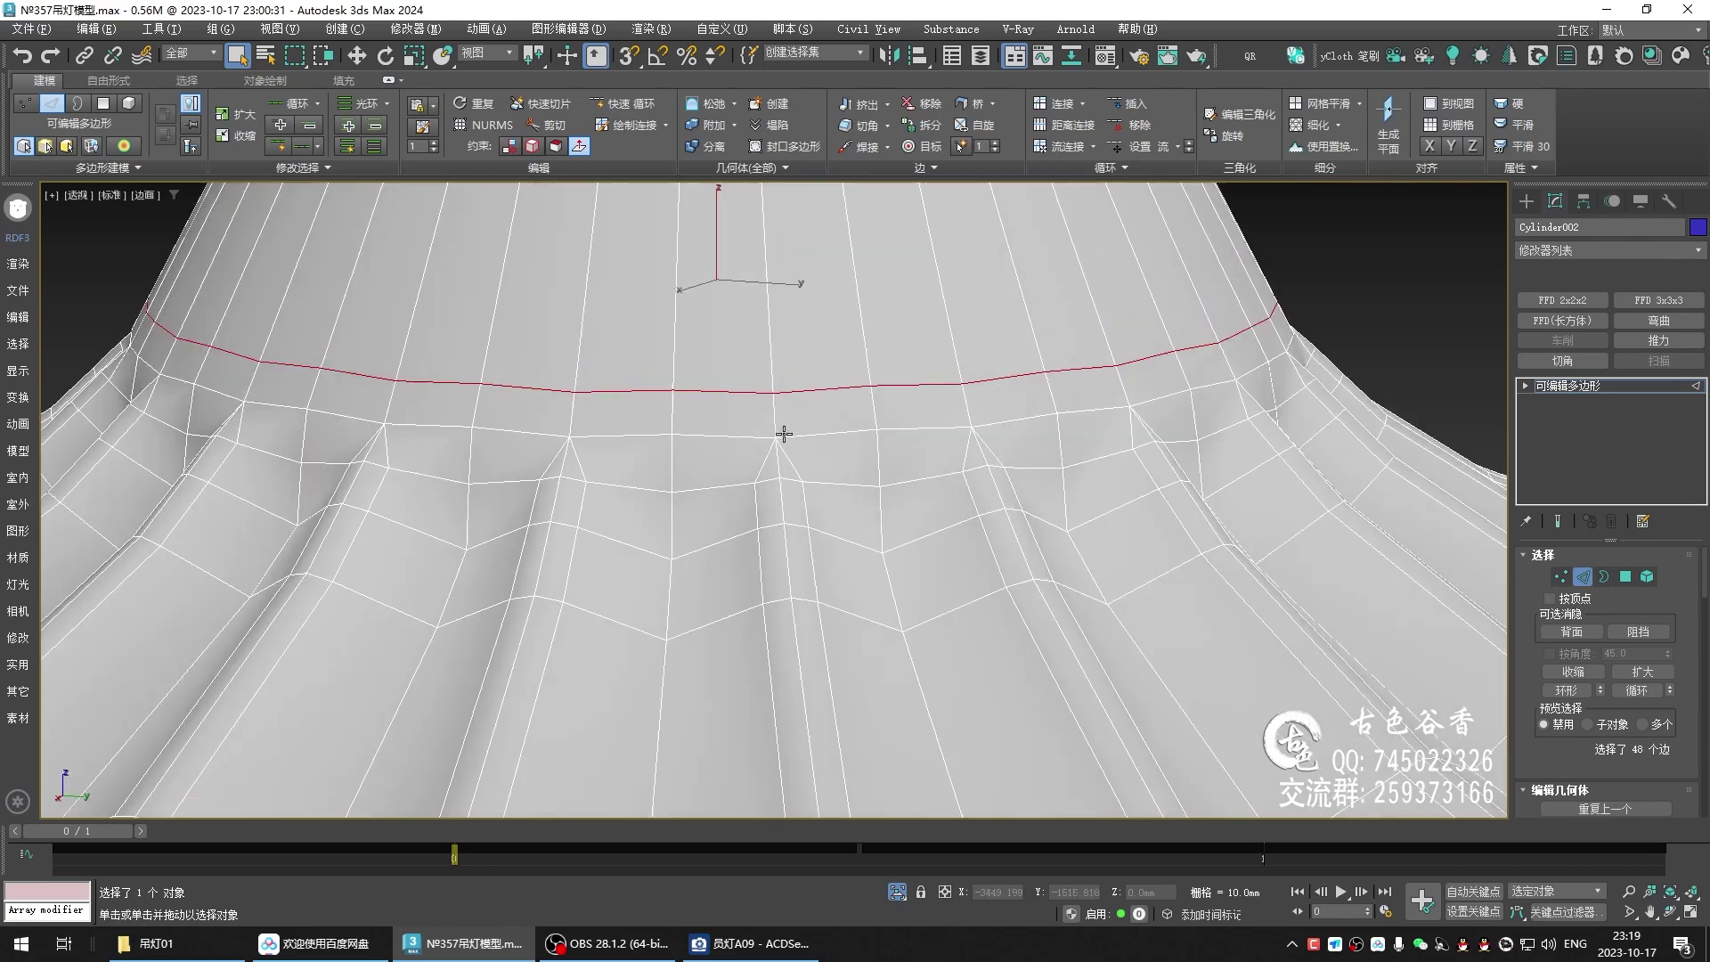
key(f)
scroll(176, 460, up, 3)
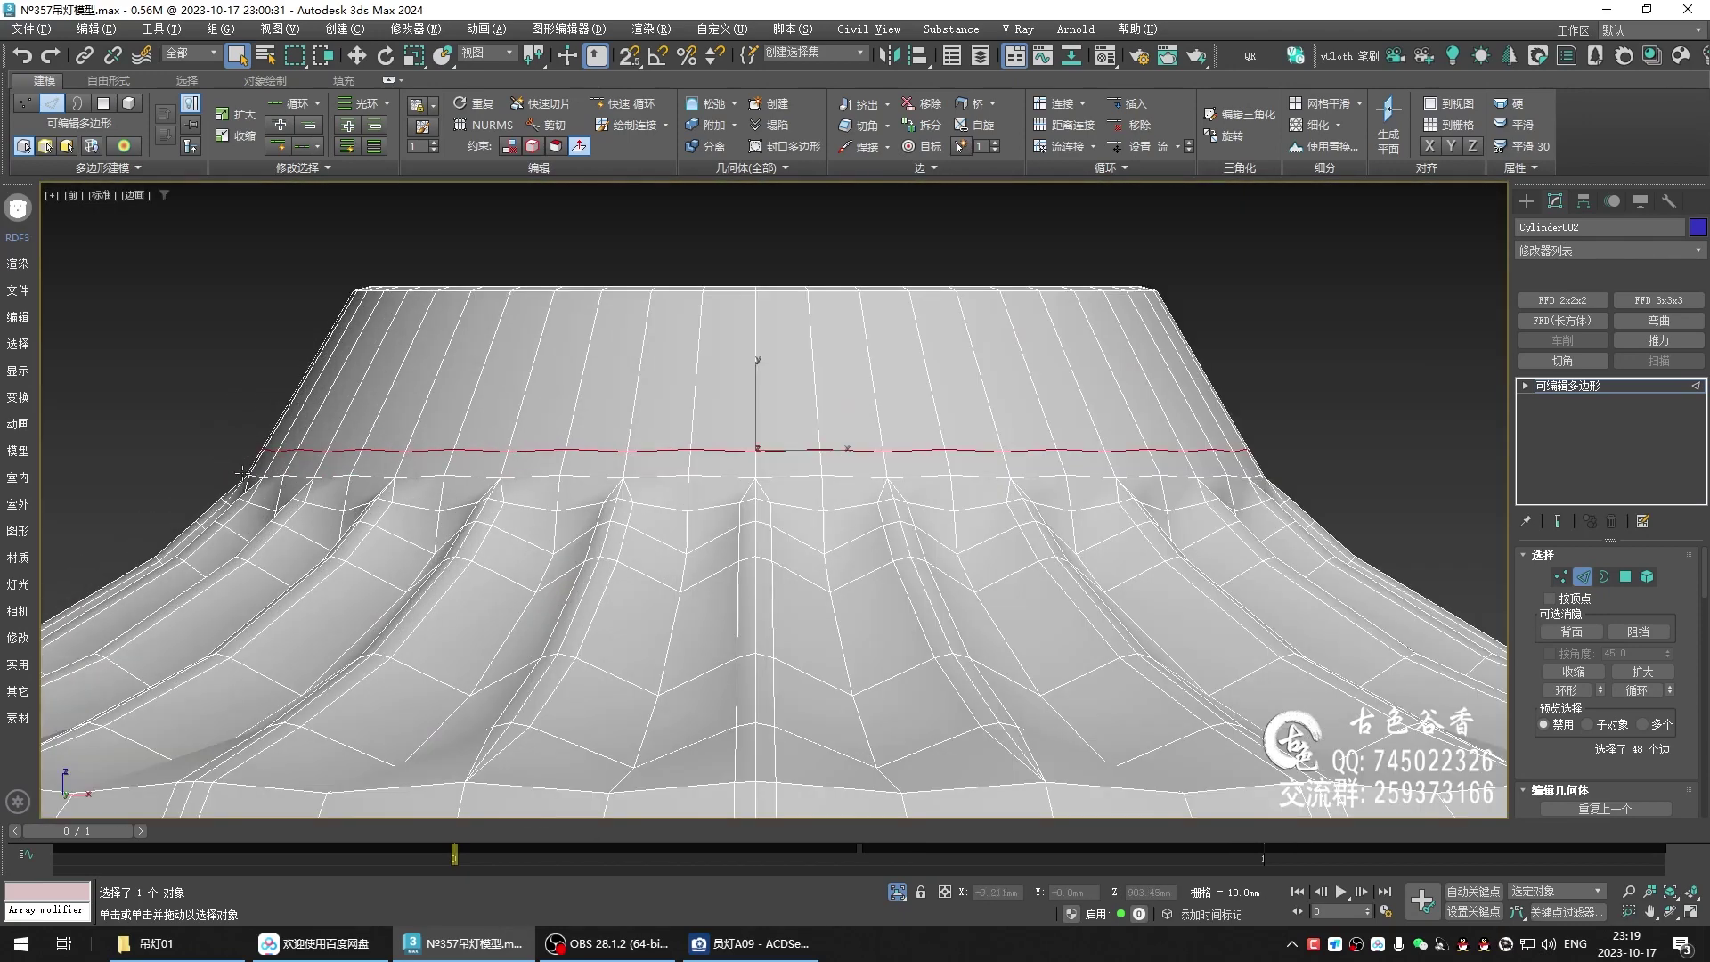
key(1)
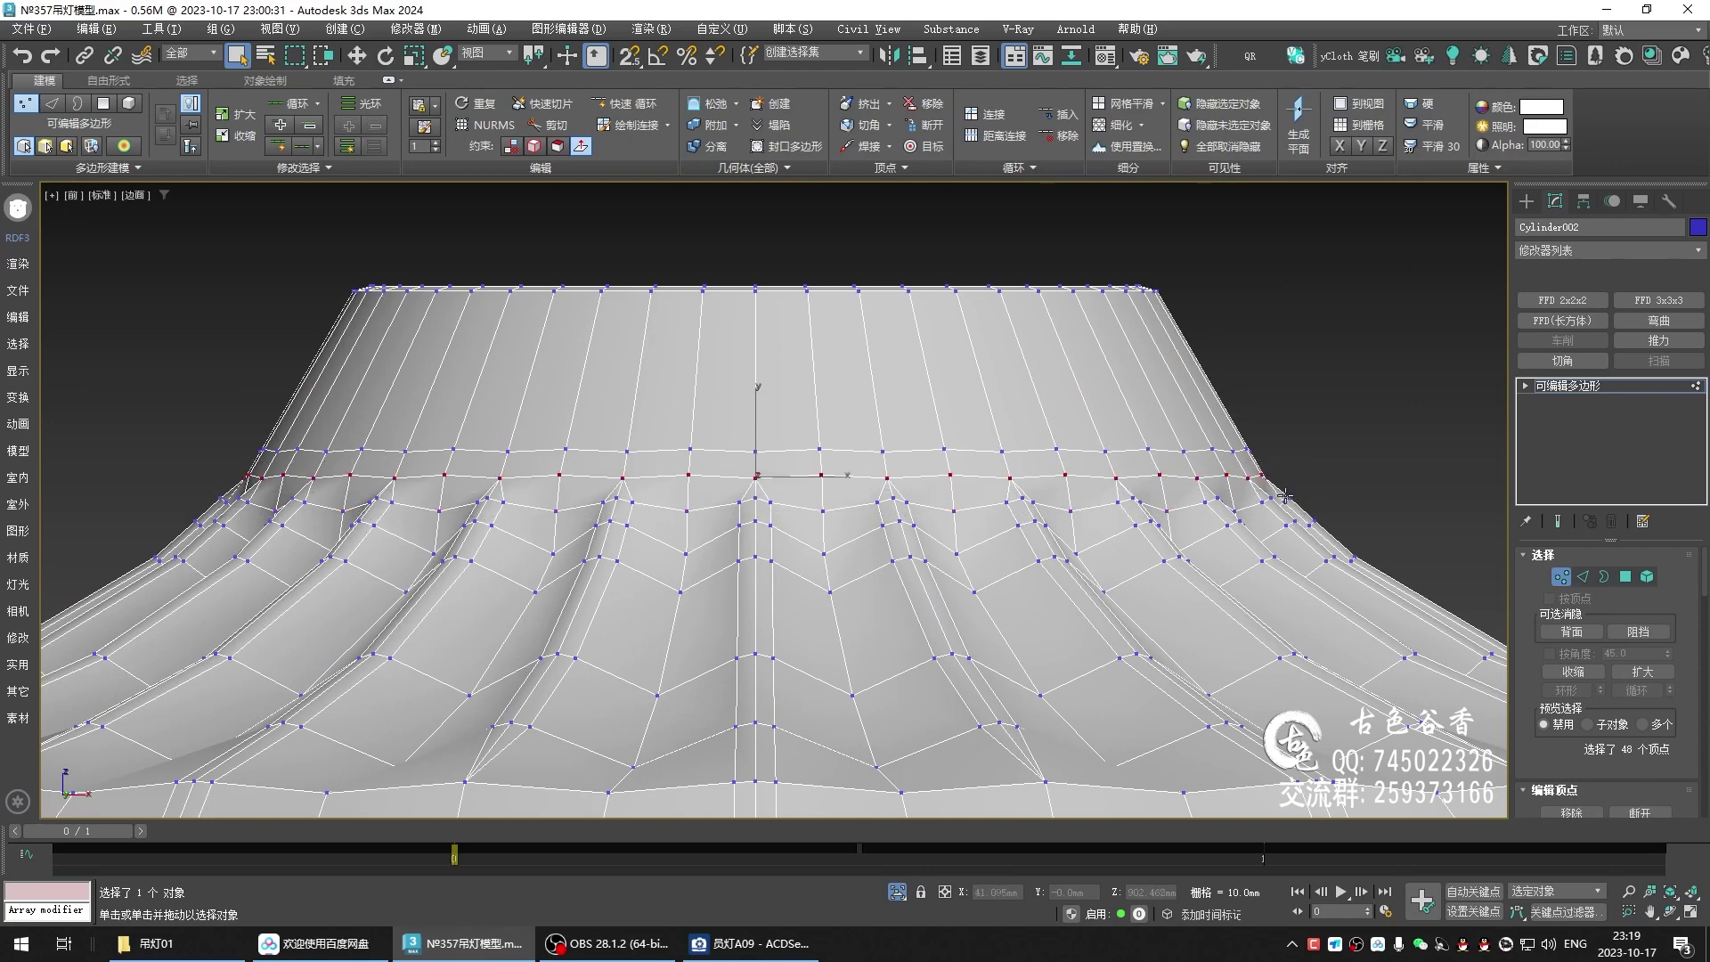
- Select the row of vertices along the collar's upper band
drag(1545, 740, 1542, 488)
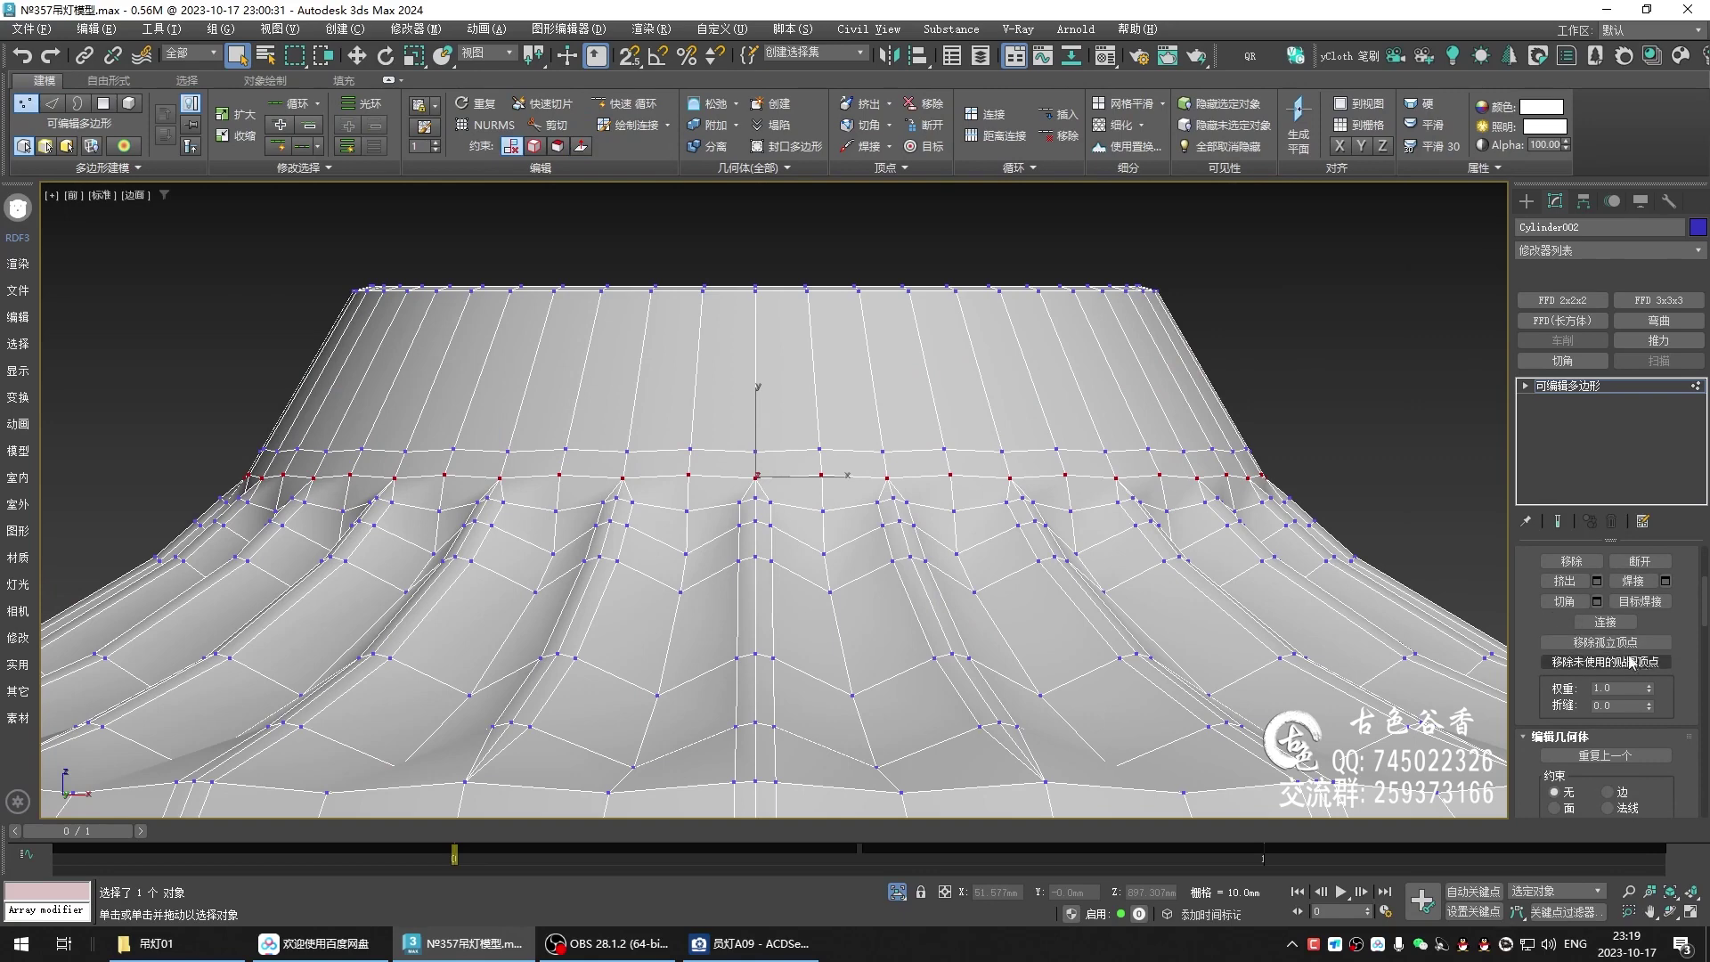
drag(1538, 611, 1531, 390)
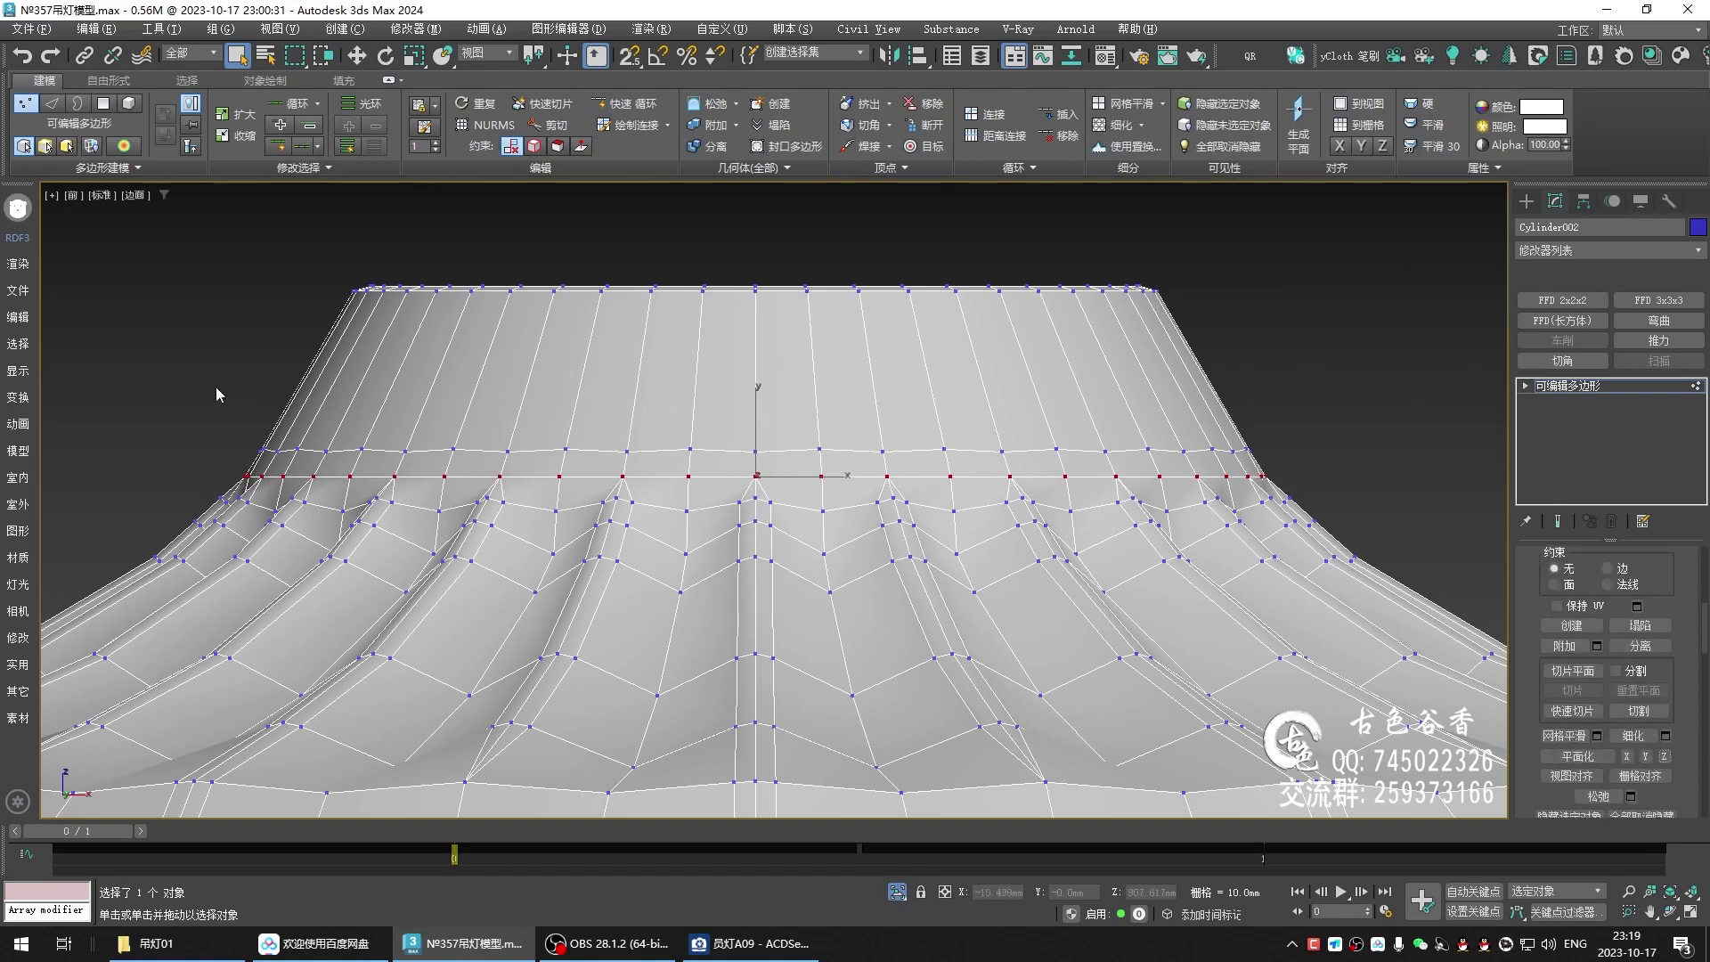
drag(219, 392, 1407, 466)
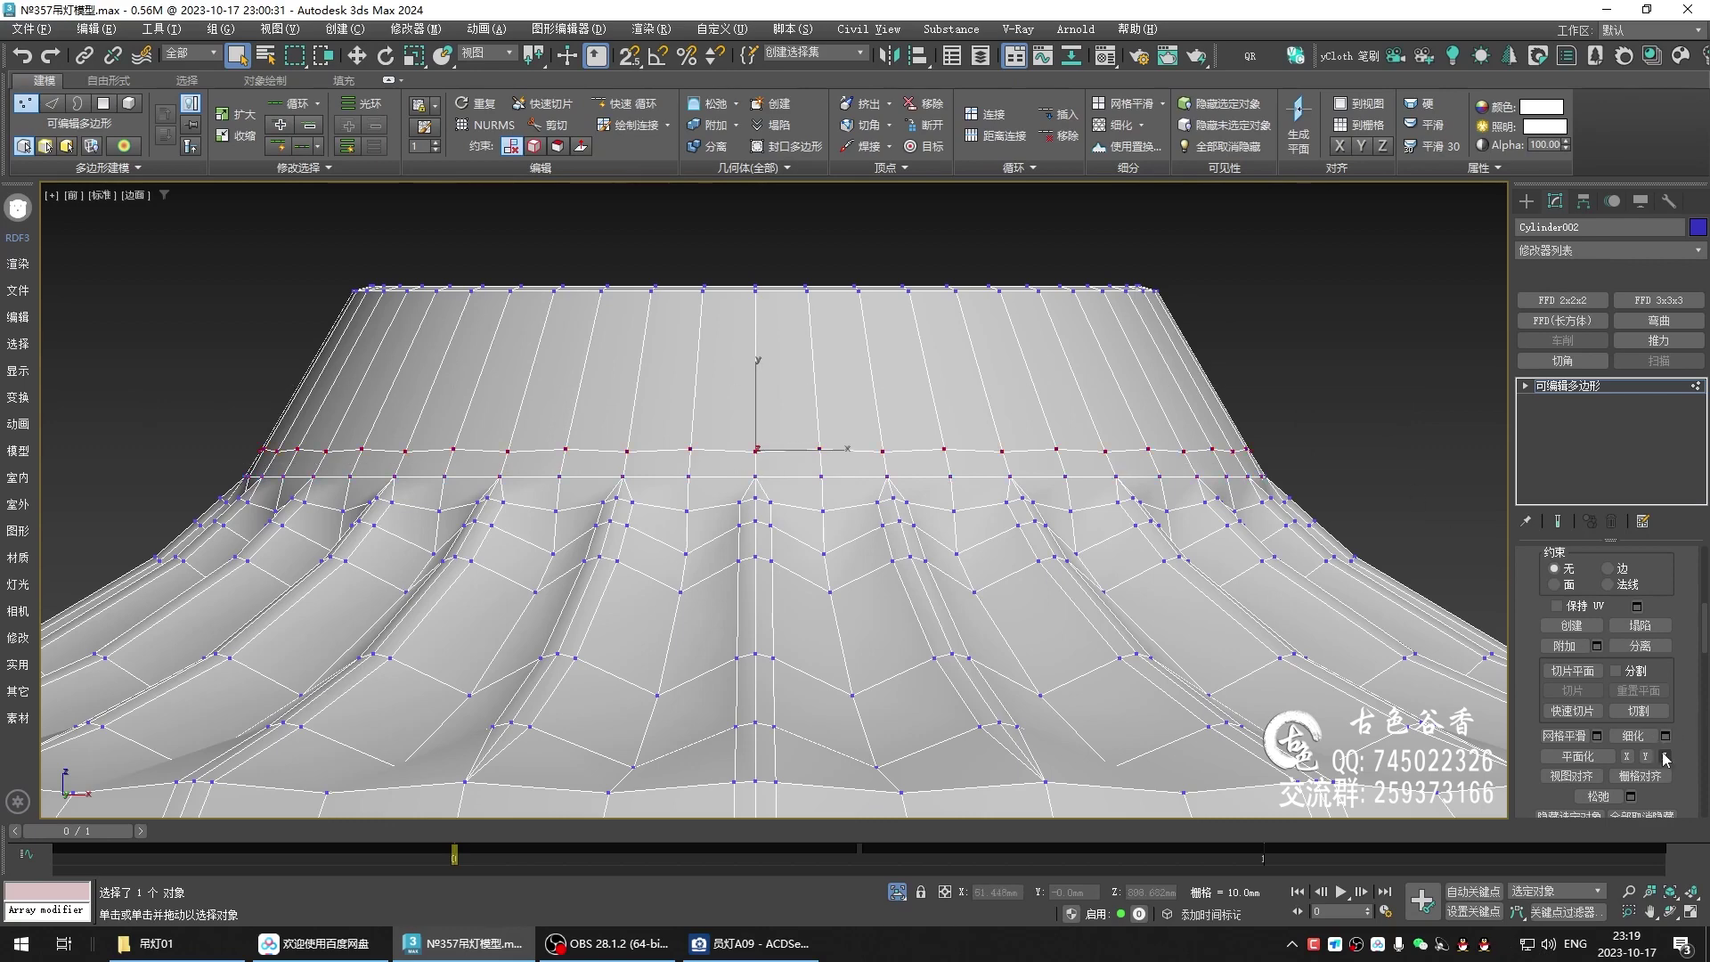
middle_drag(744, 483, 740, 484)
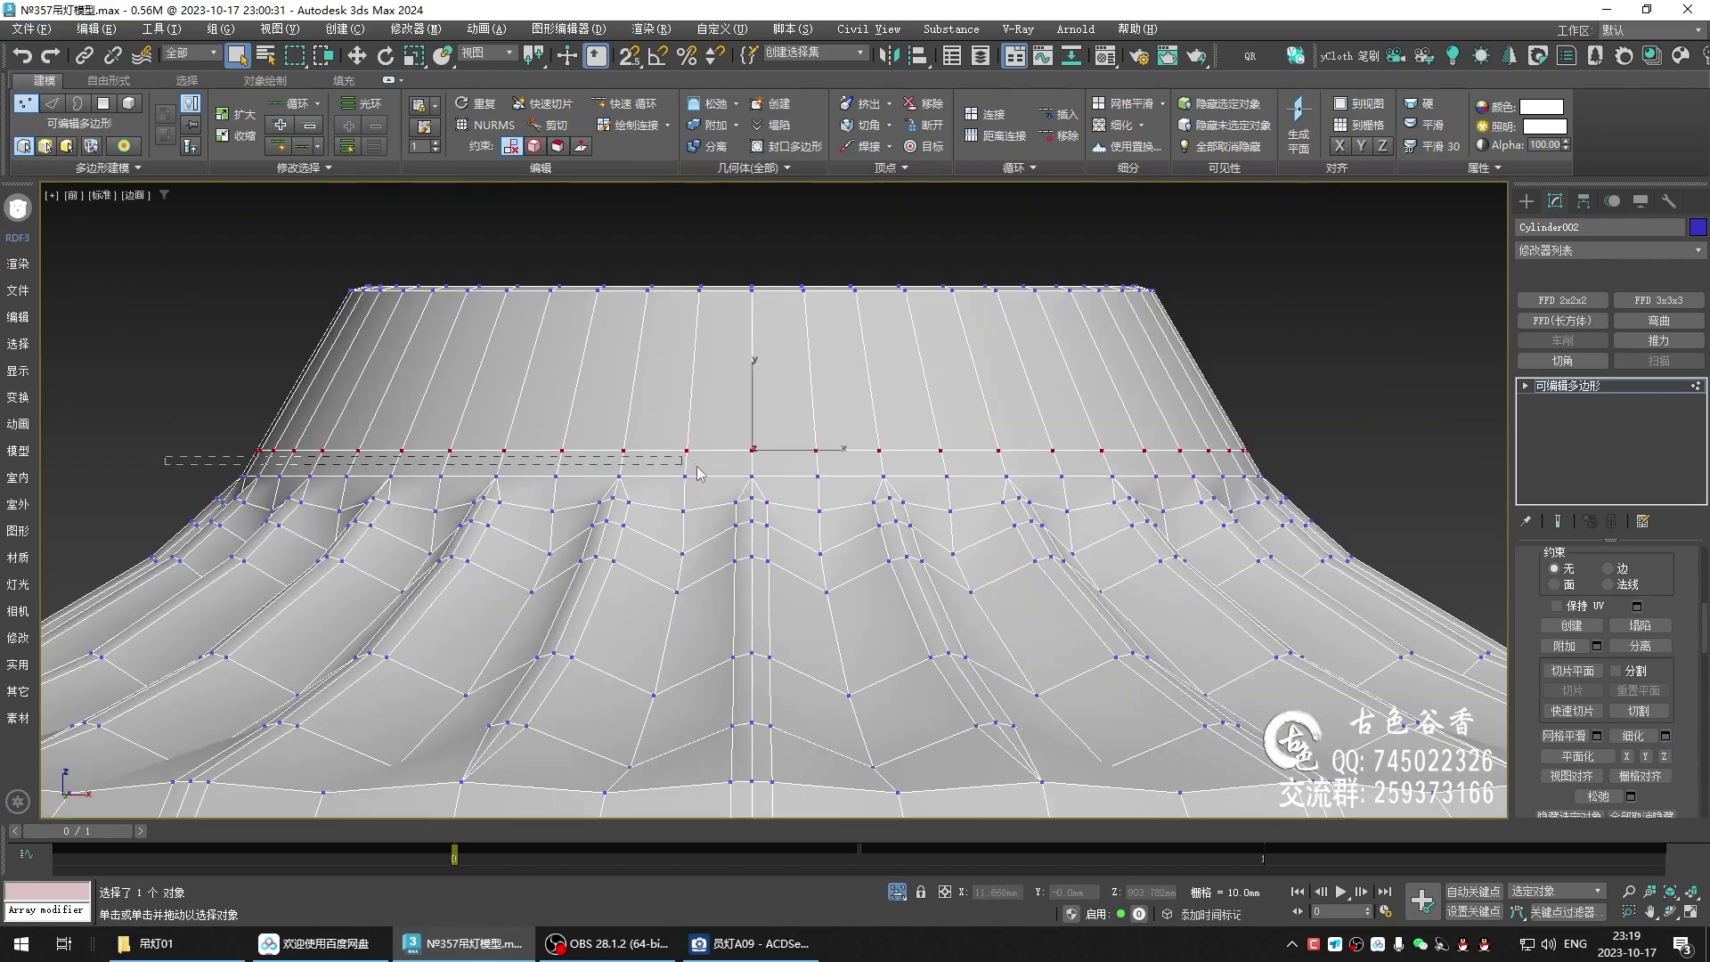
drag(697, 467, 1295, 482)
scroll(274, 448, up, 2)
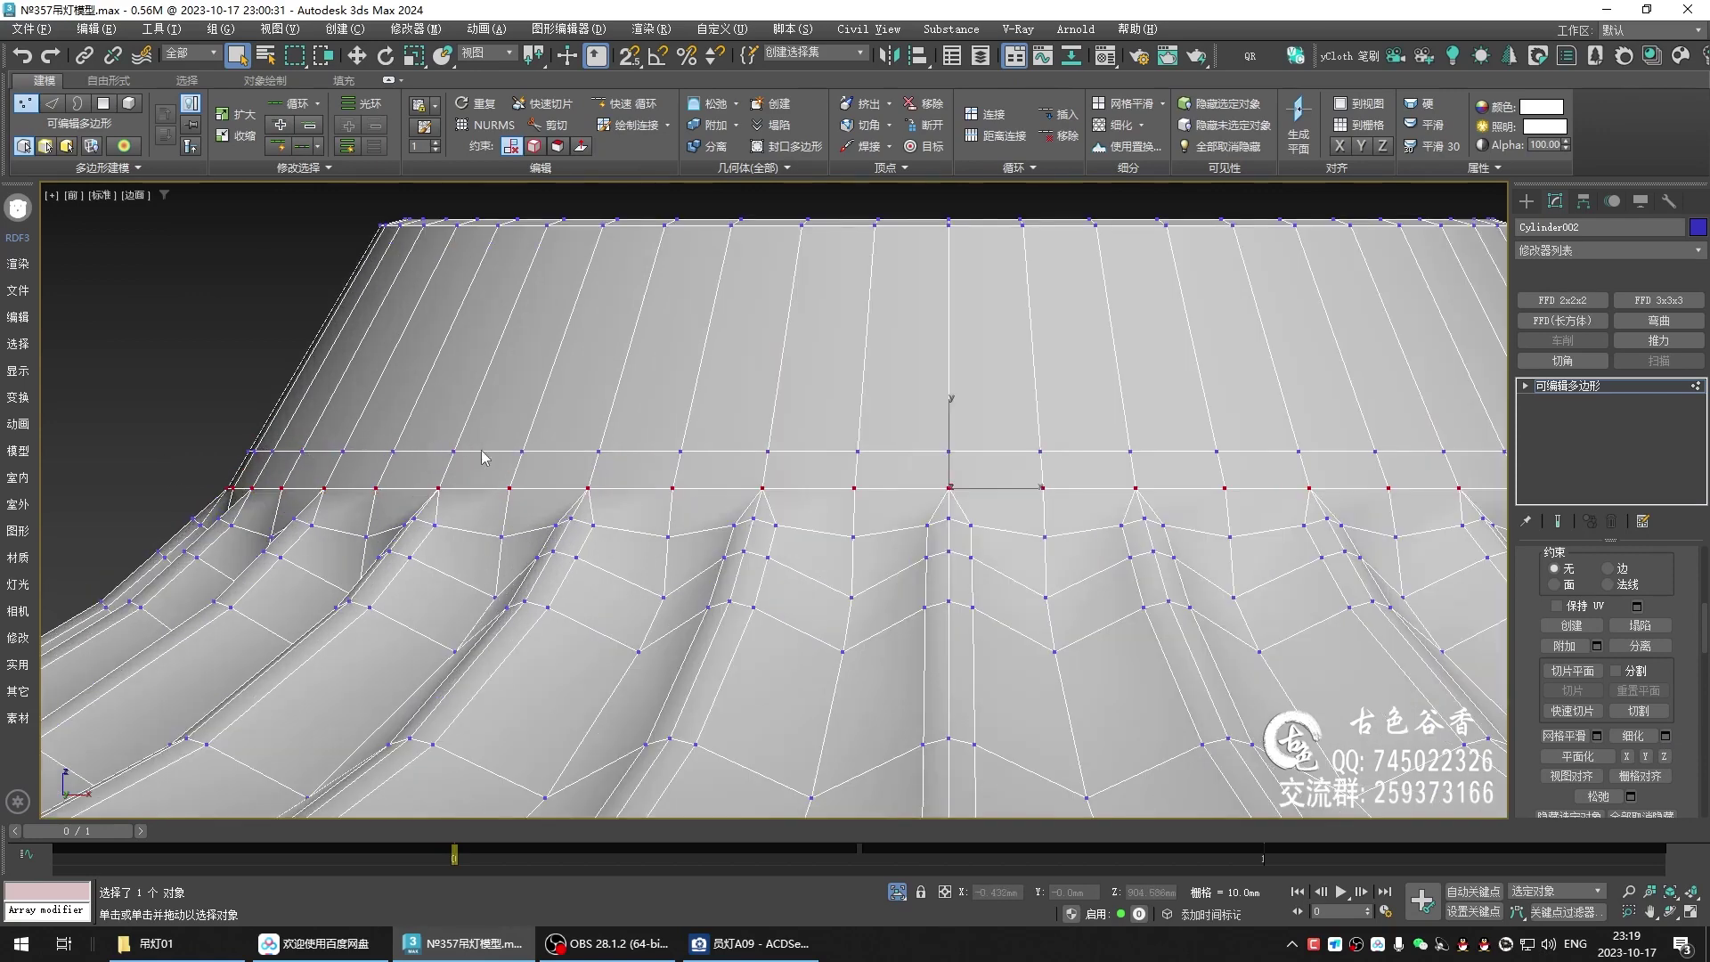
- Connect the band's vertical edge ring with one new horizontal loop and pick a short edge
key(2)
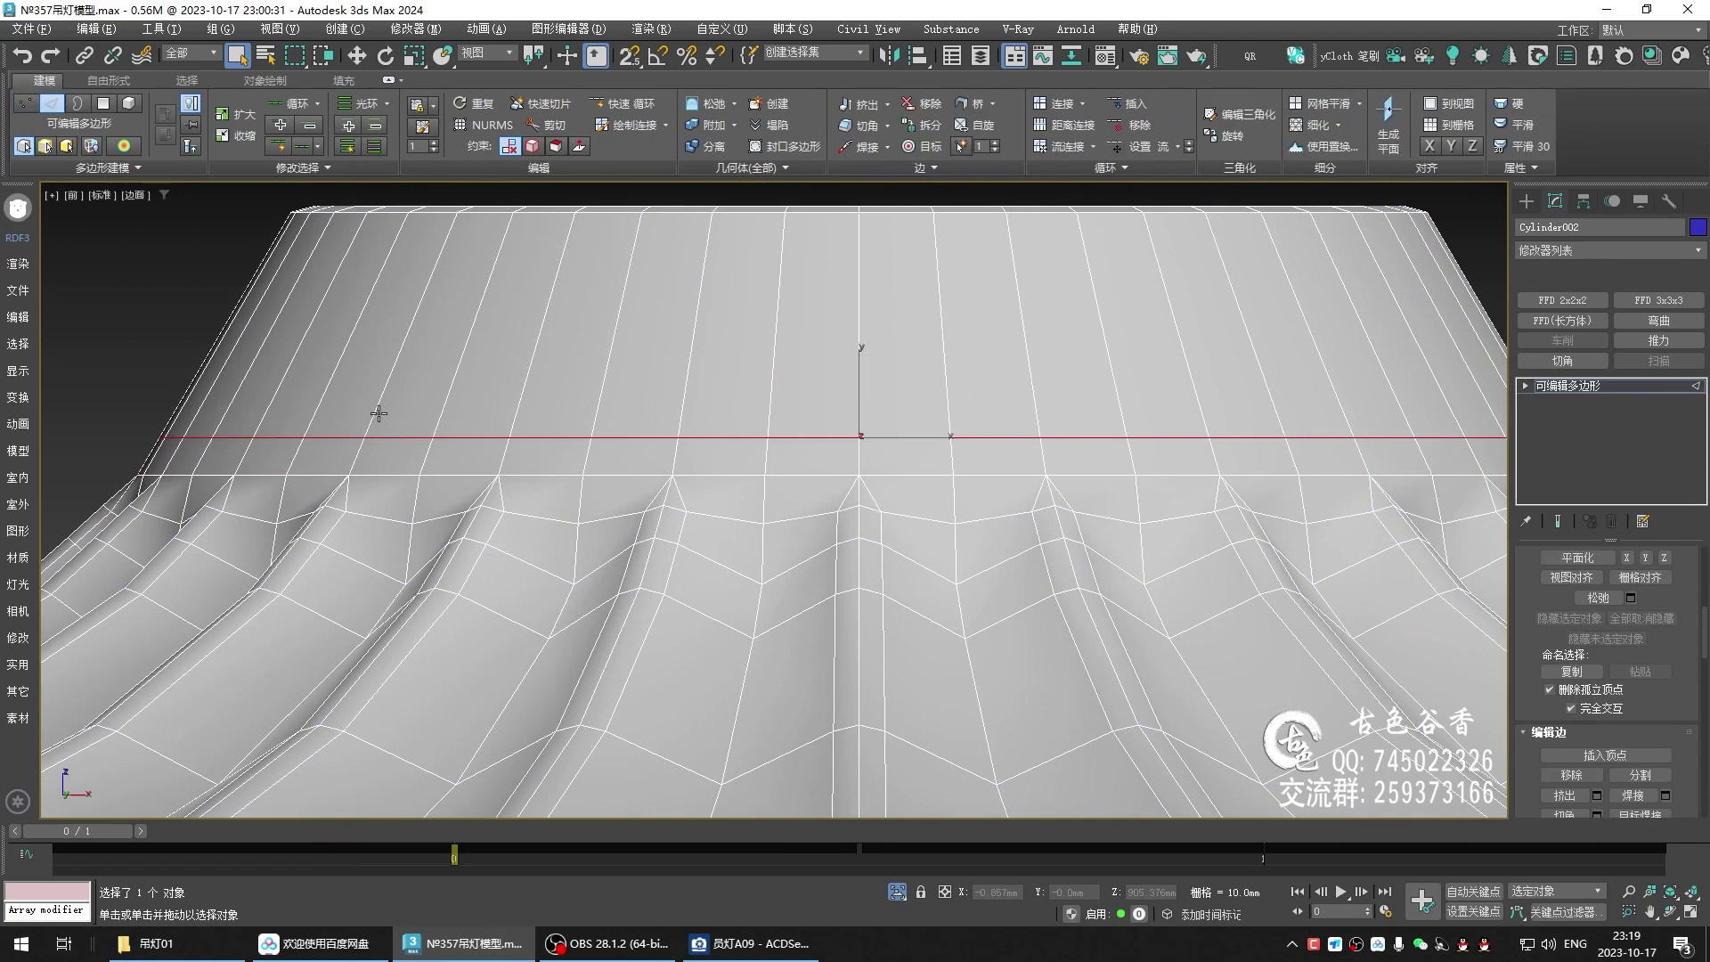
shift+click(381, 418)
key(ctrl+shift+e)
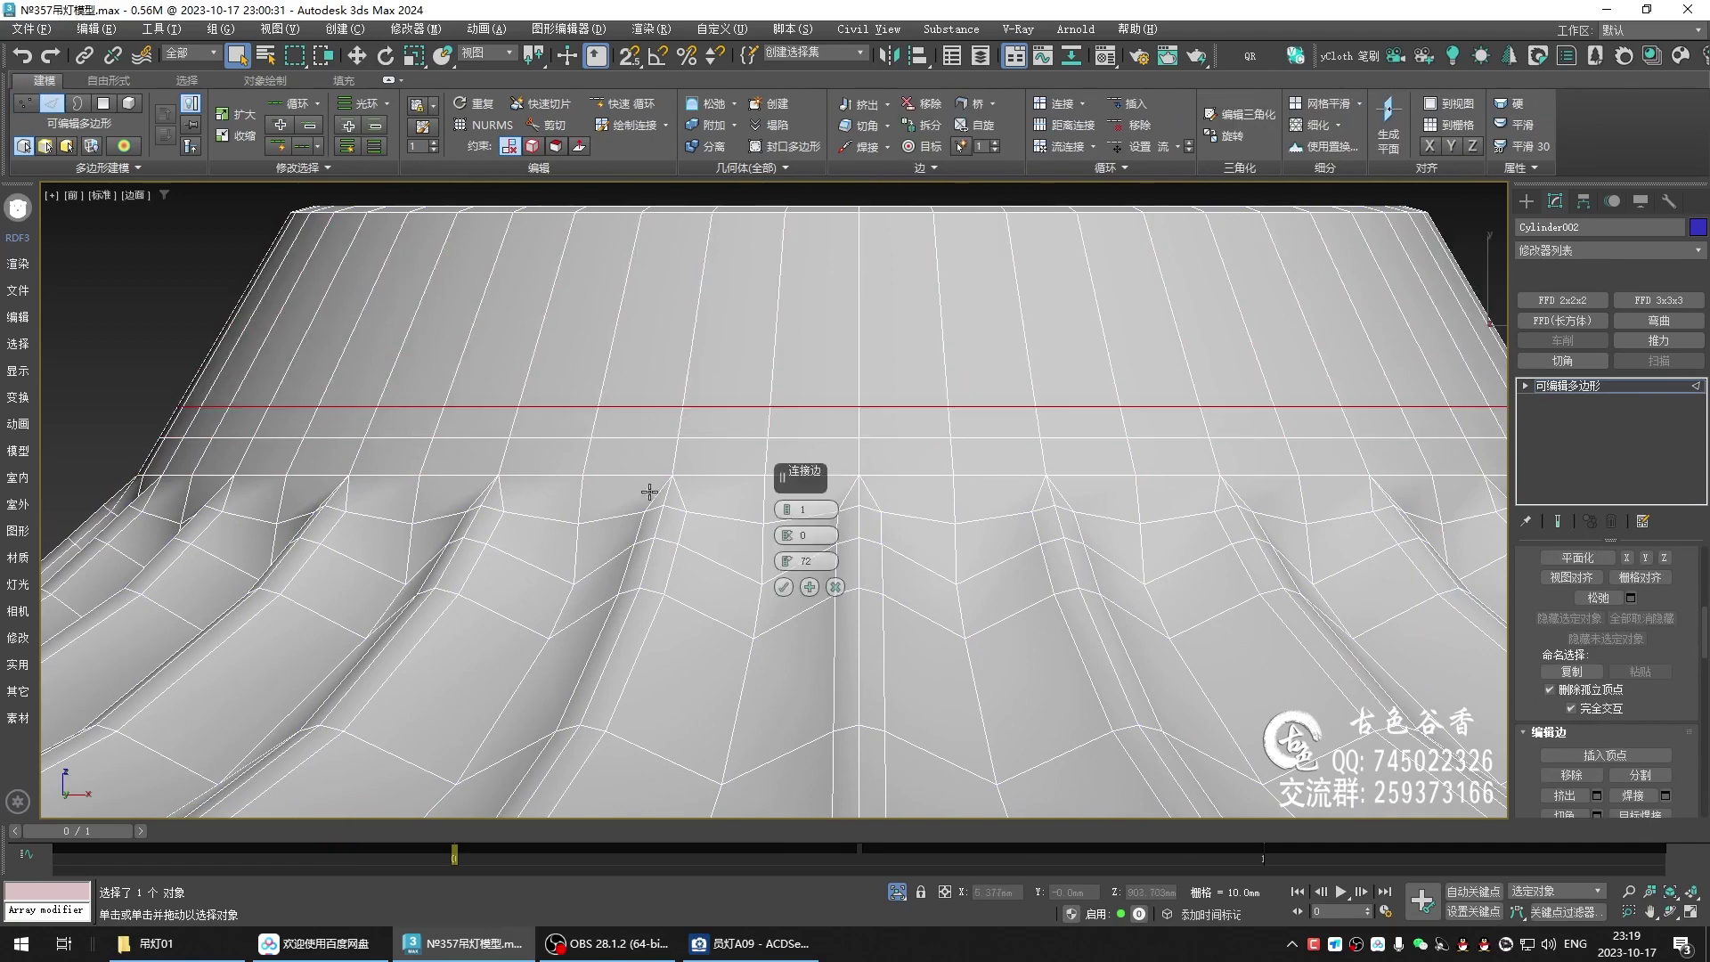
click(782, 587)
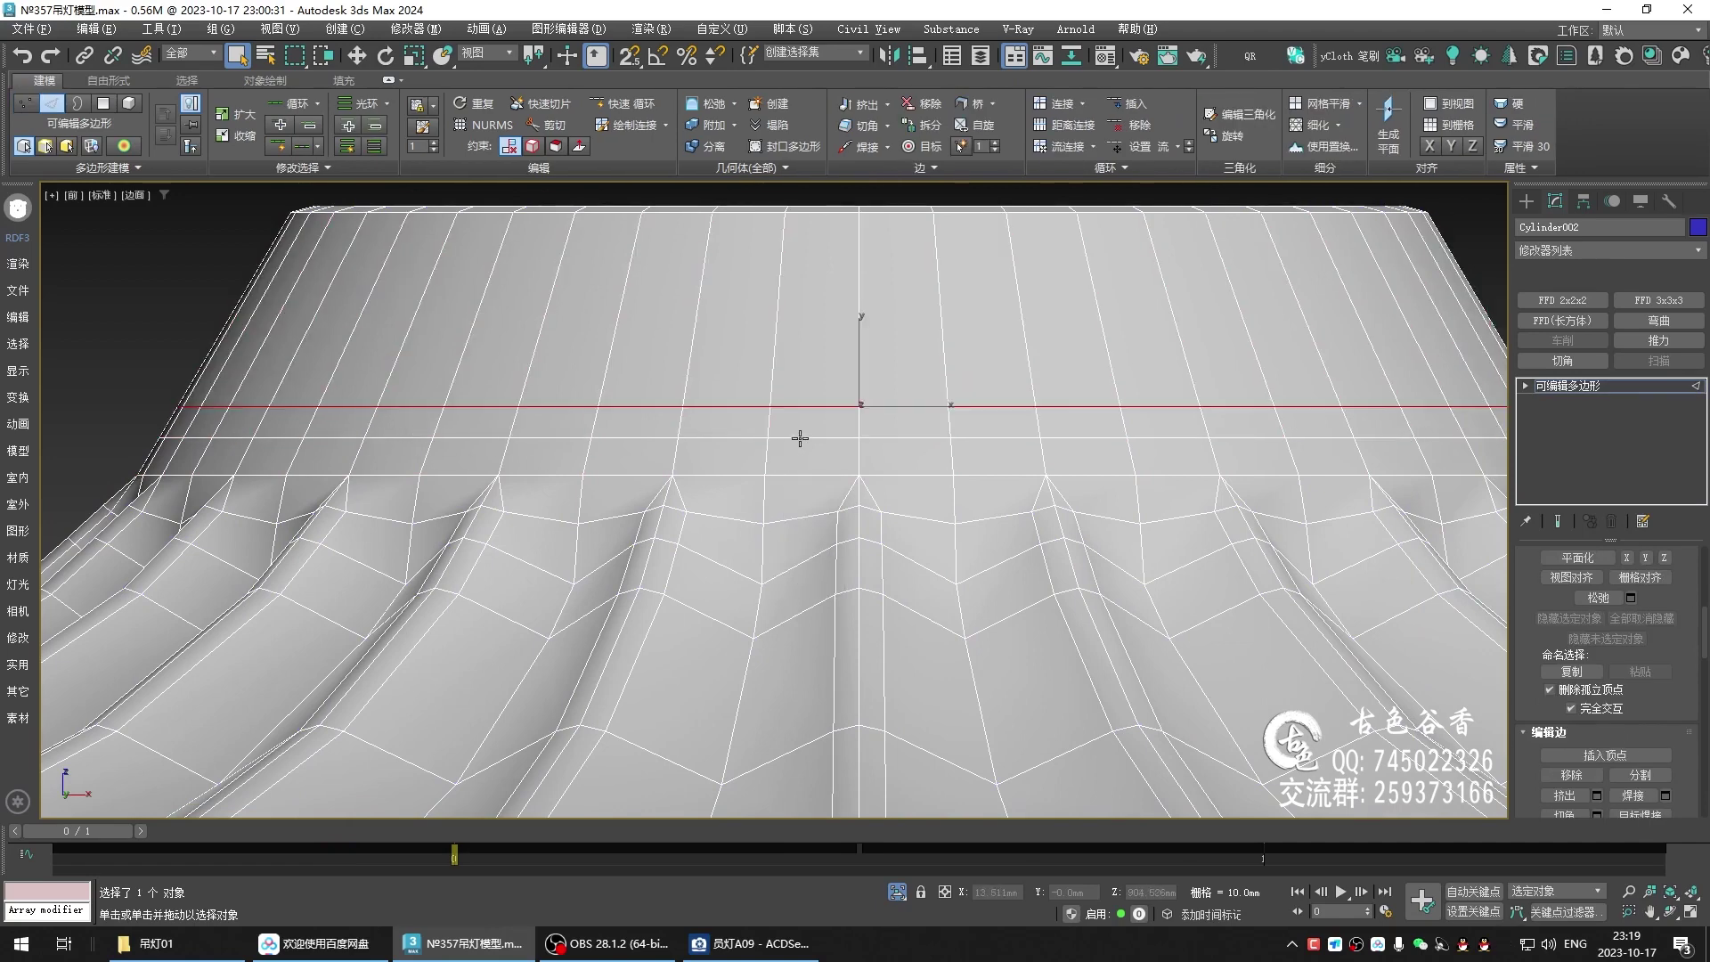
click(766, 455)
scroll(766, 440, down, 3)
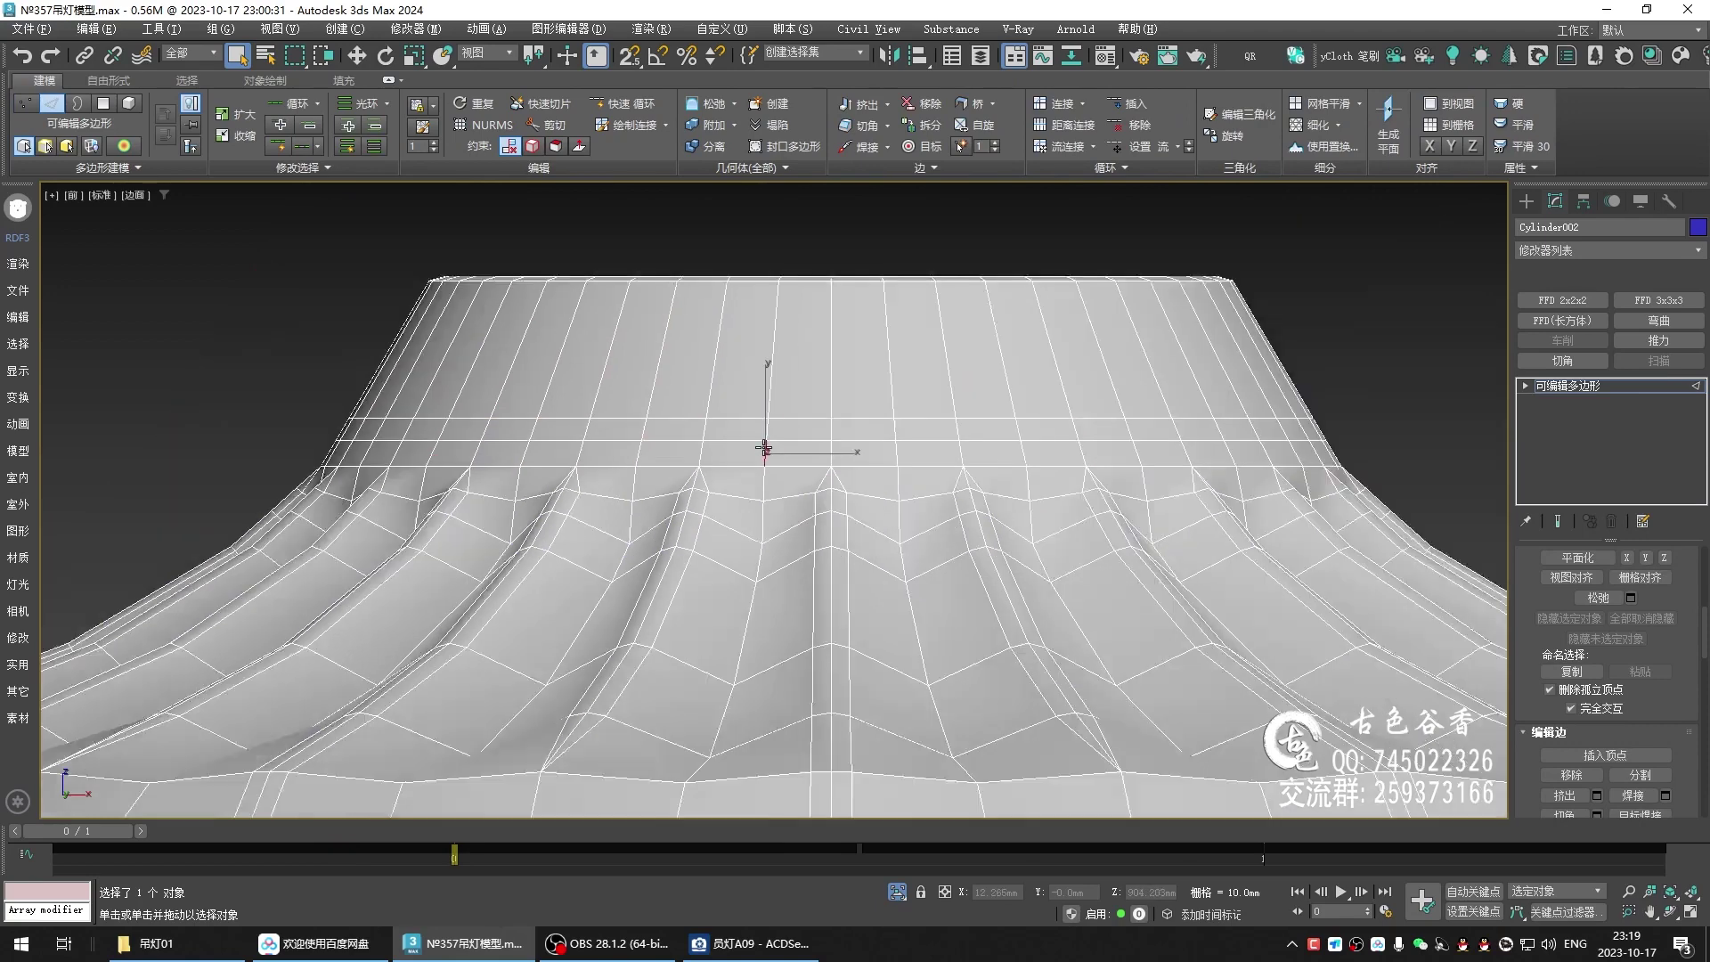
scroll(764, 446, down, 3)
- Compare the collar shape against the reference lamp photo in ACDSee
click(750, 943)
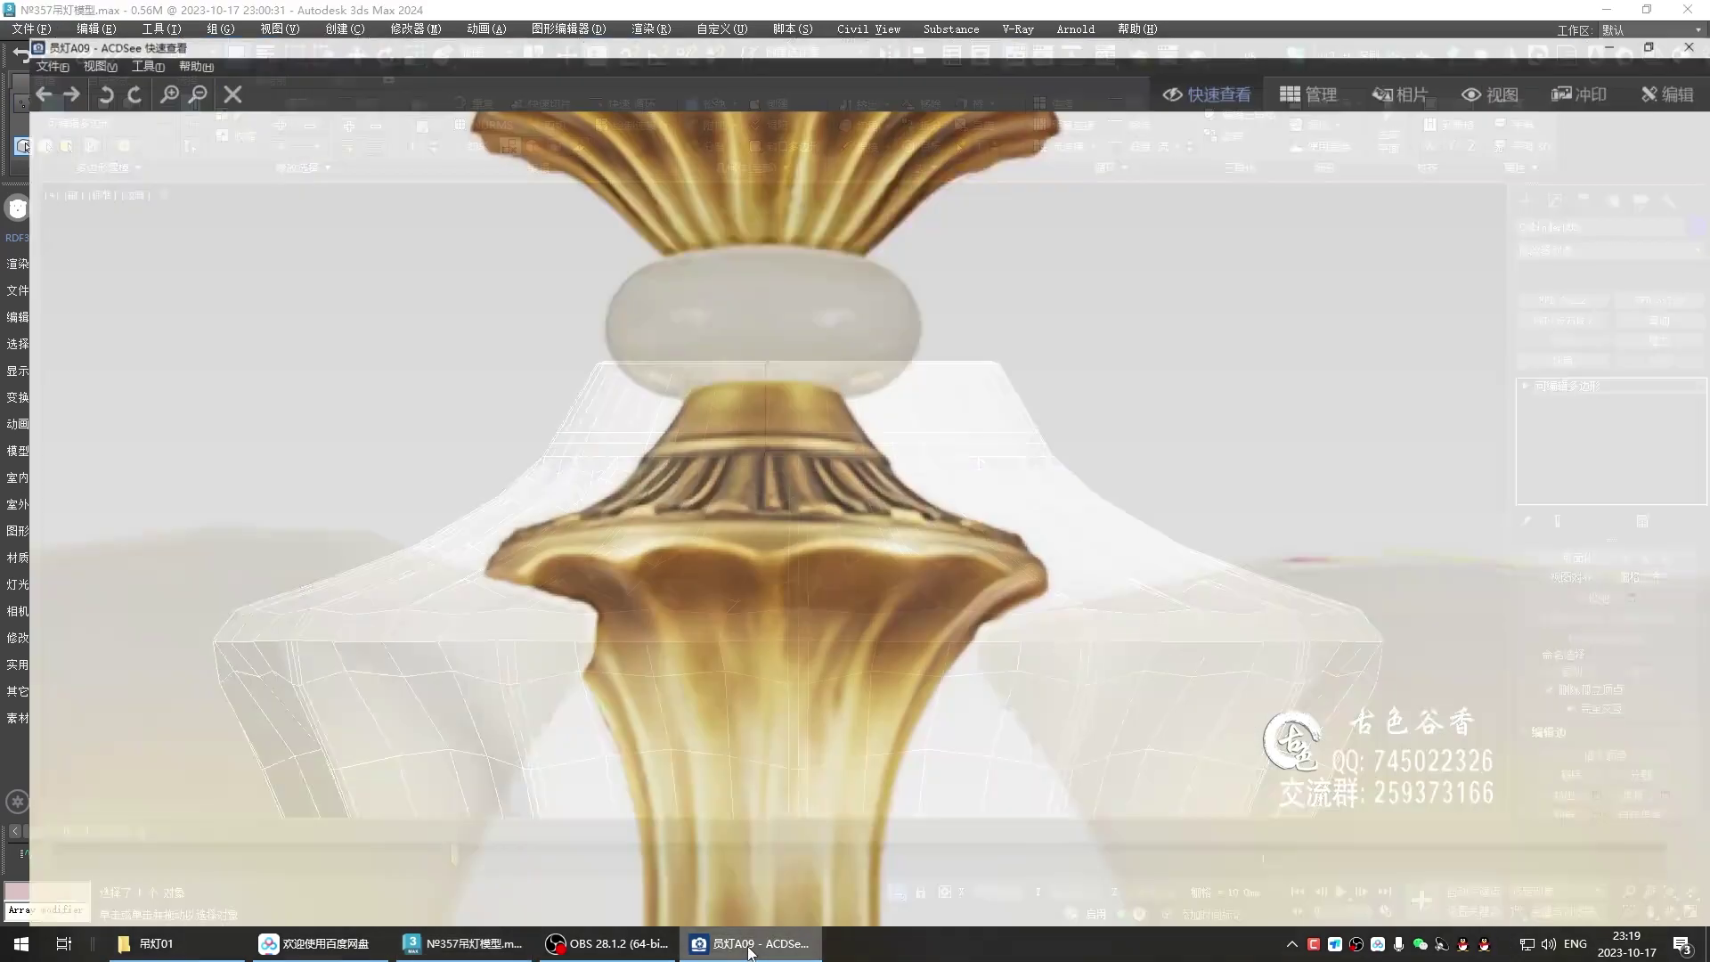
click(750, 943)
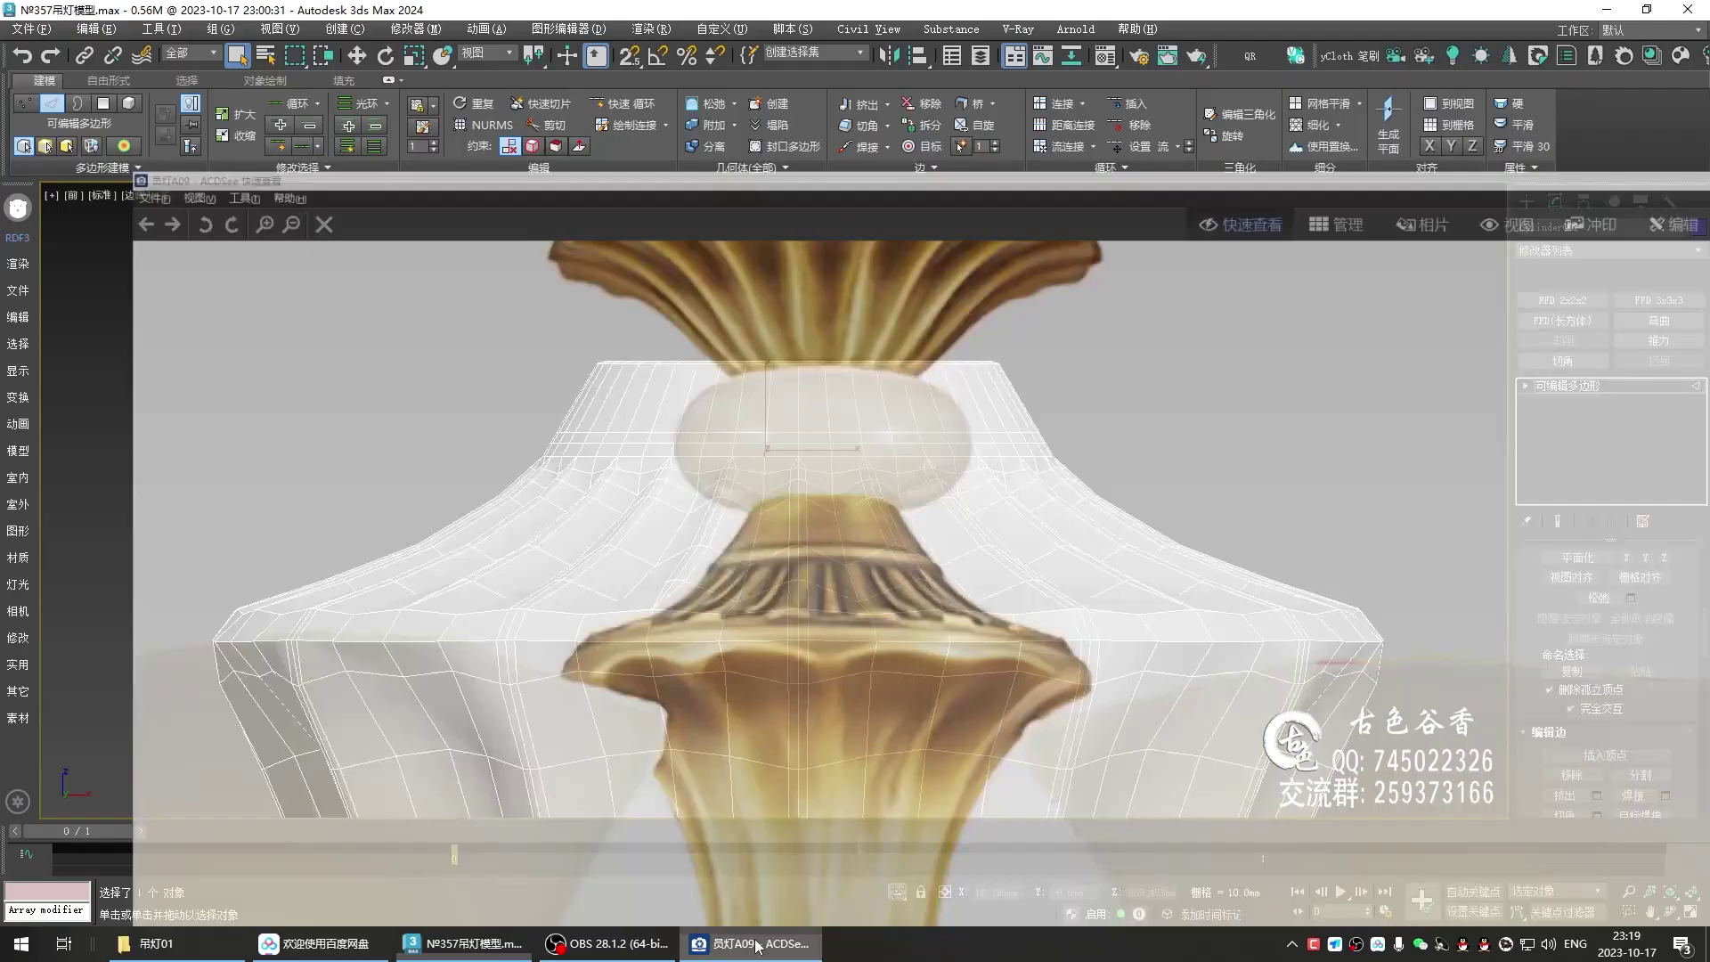
scroll(762, 498, up, 3)
scroll(757, 463, up, 3)
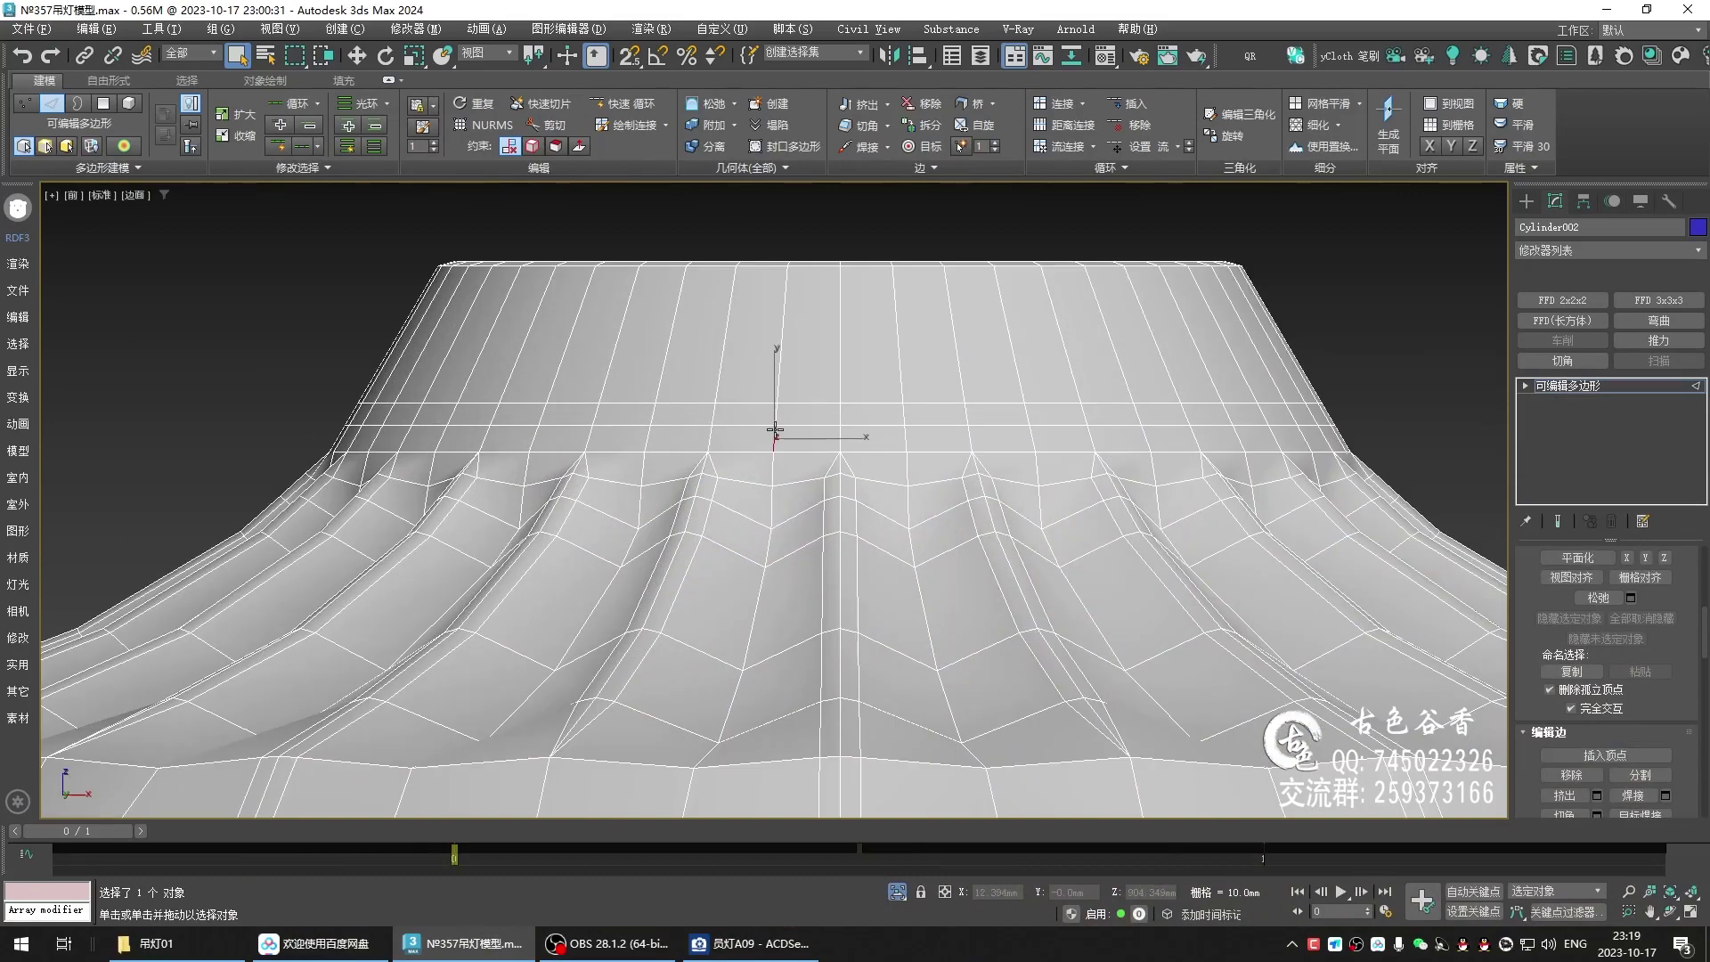
scroll(774, 430, up, 2)
- Extend the short edge to the band's full ring and convert it to 48 polygons
key(alt+r)
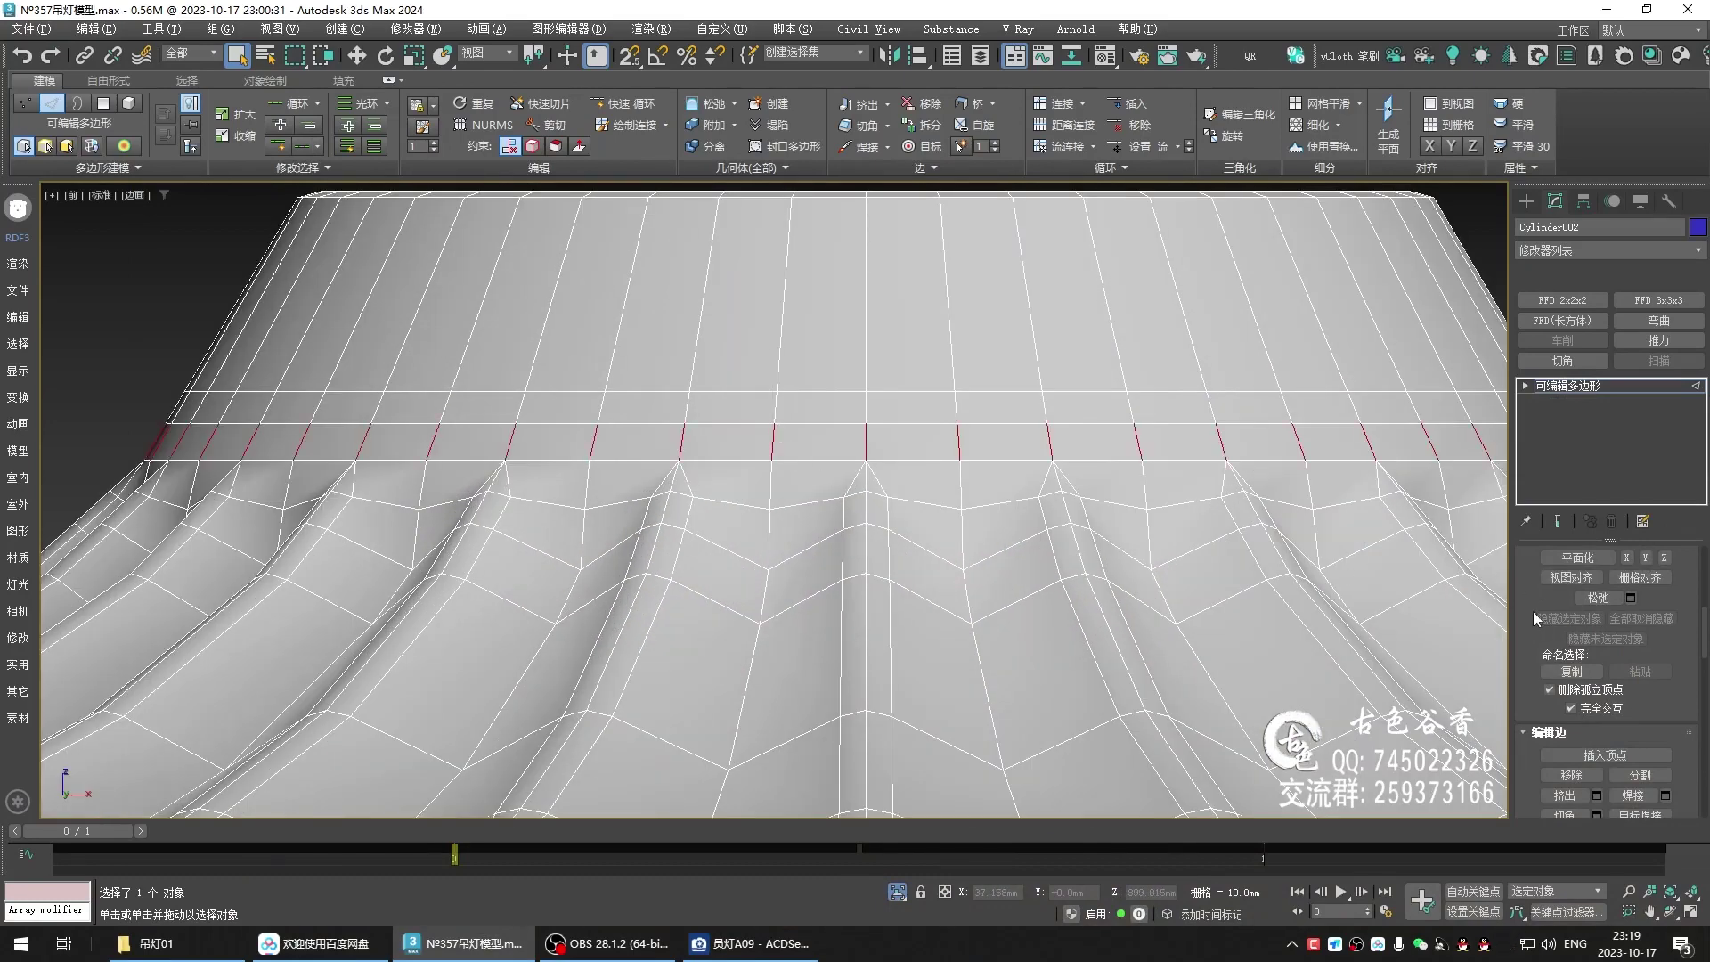
scroll(1603, 659, up, 3)
scroll(1626, 680, up, 2)
scroll(1629, 675, up, 2)
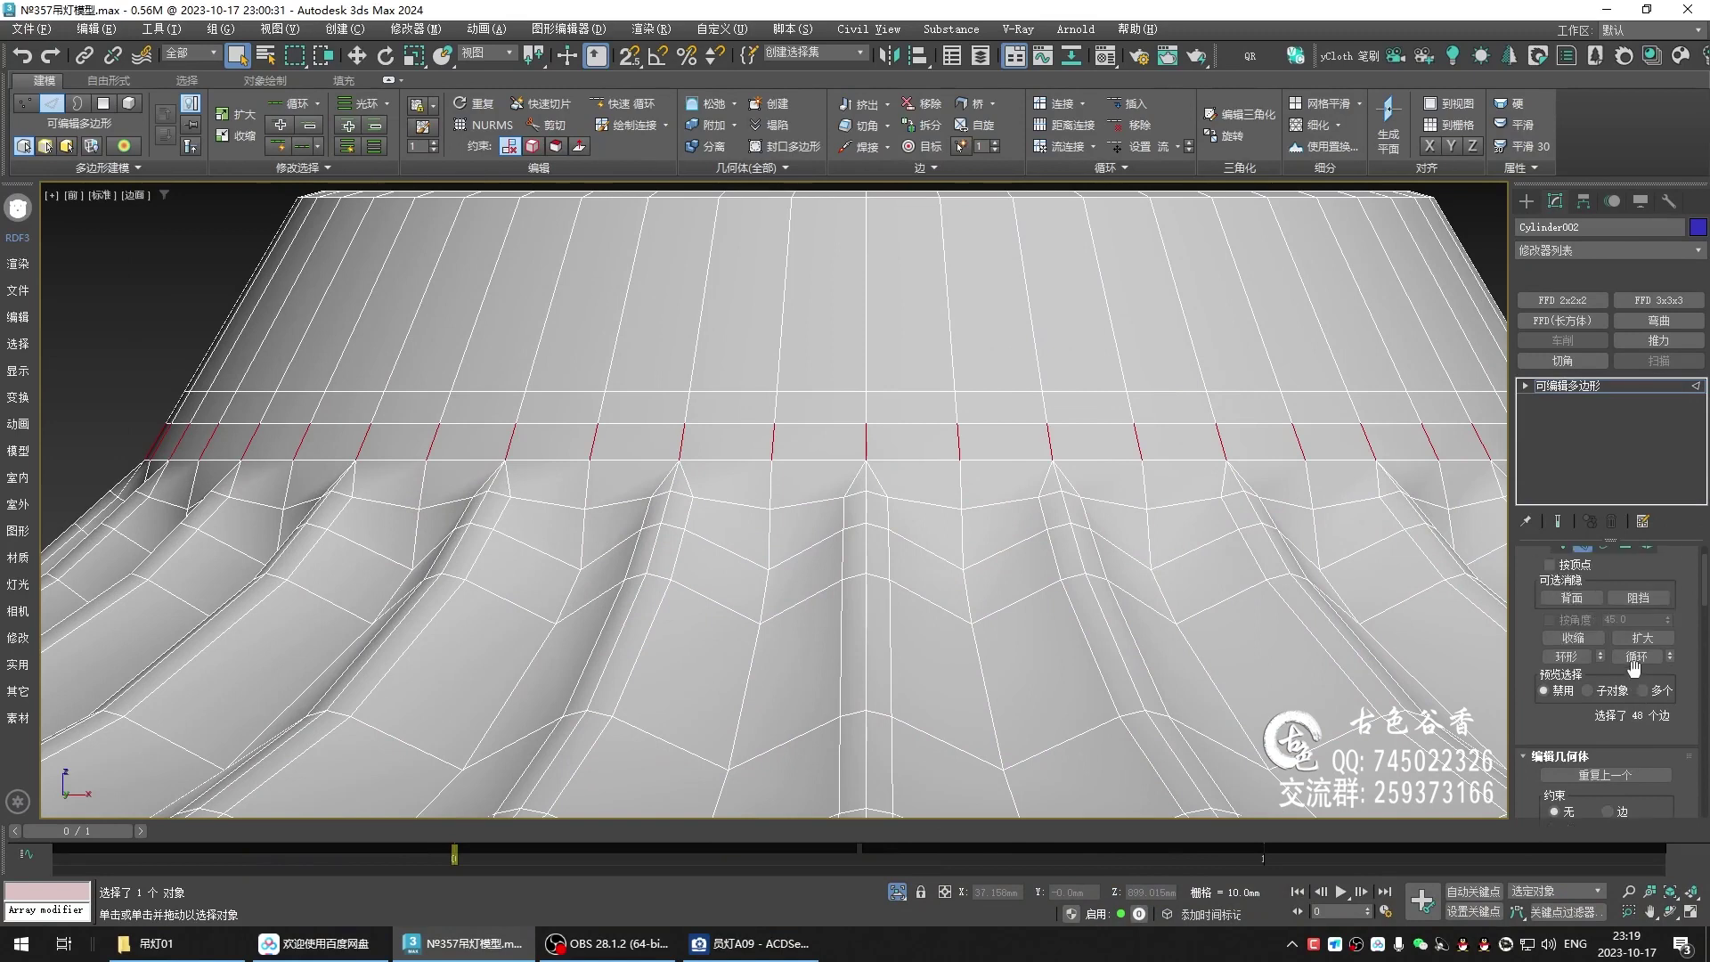
scroll(1633, 641, up, 1)
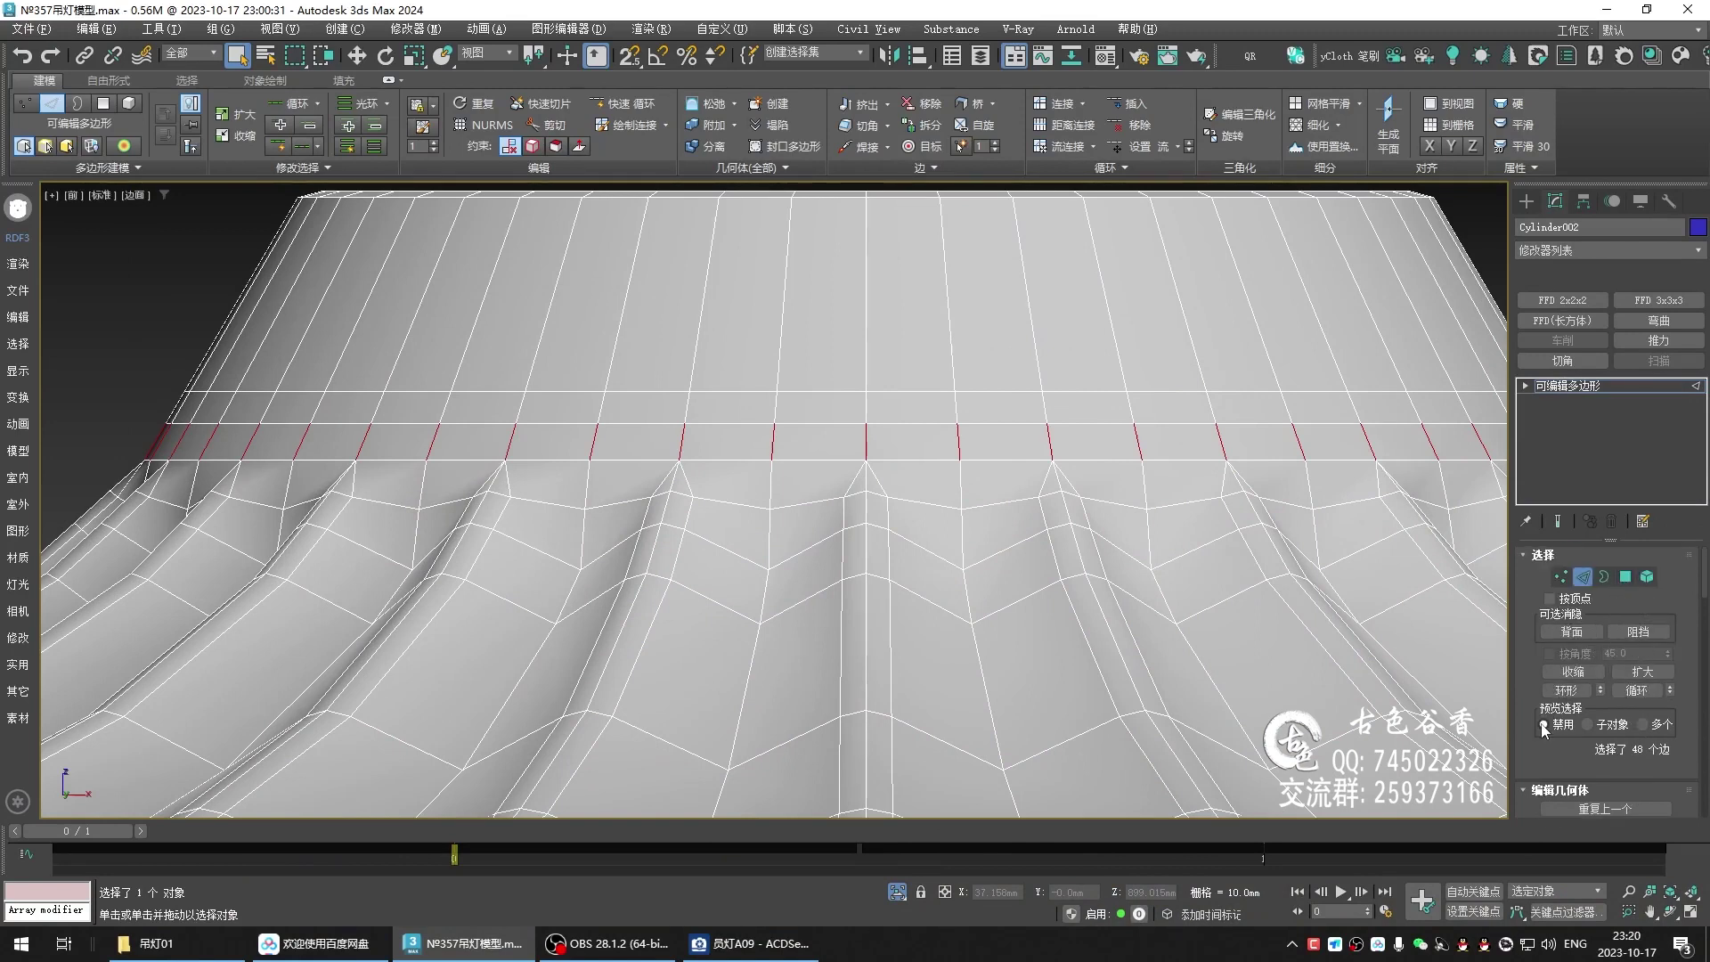
ctrl+click(1625, 577)
scroll(1558, 743, down, 2)
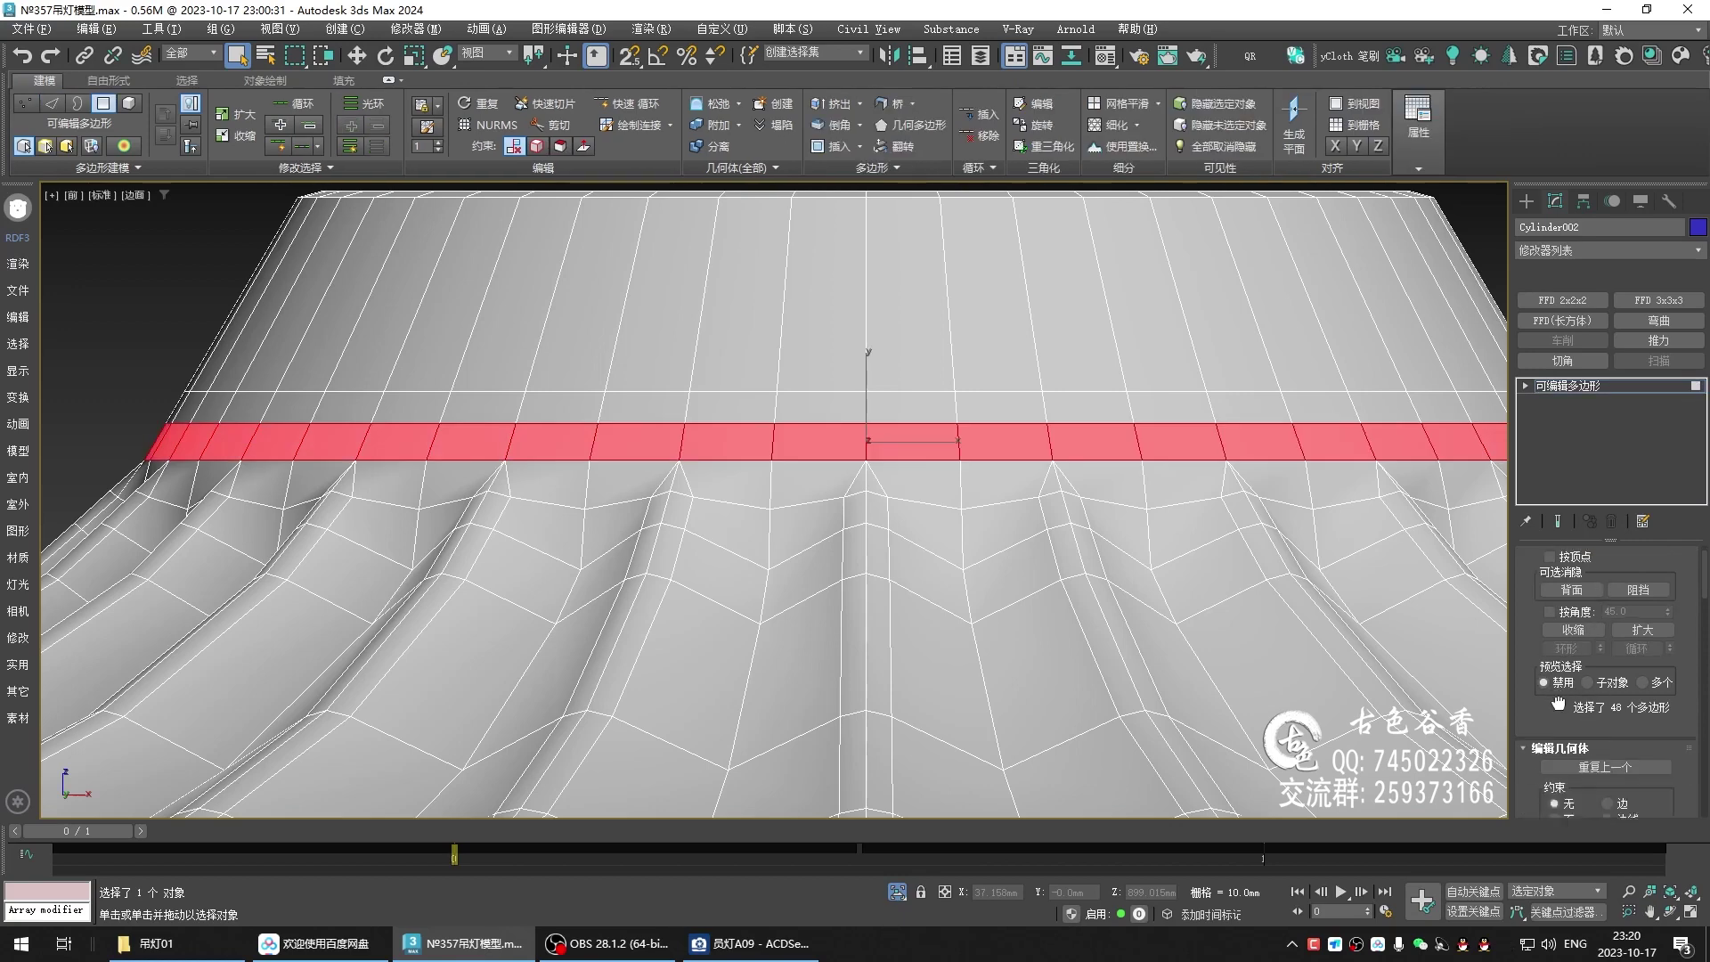
scroll(1572, 746, down, 2)
scroll(1585, 750, down, 2)
scroll(1586, 751, down, 3)
- Start a bevel on the band with height and outline reset, using Local Normal
scroll(1590, 739, down, 3)
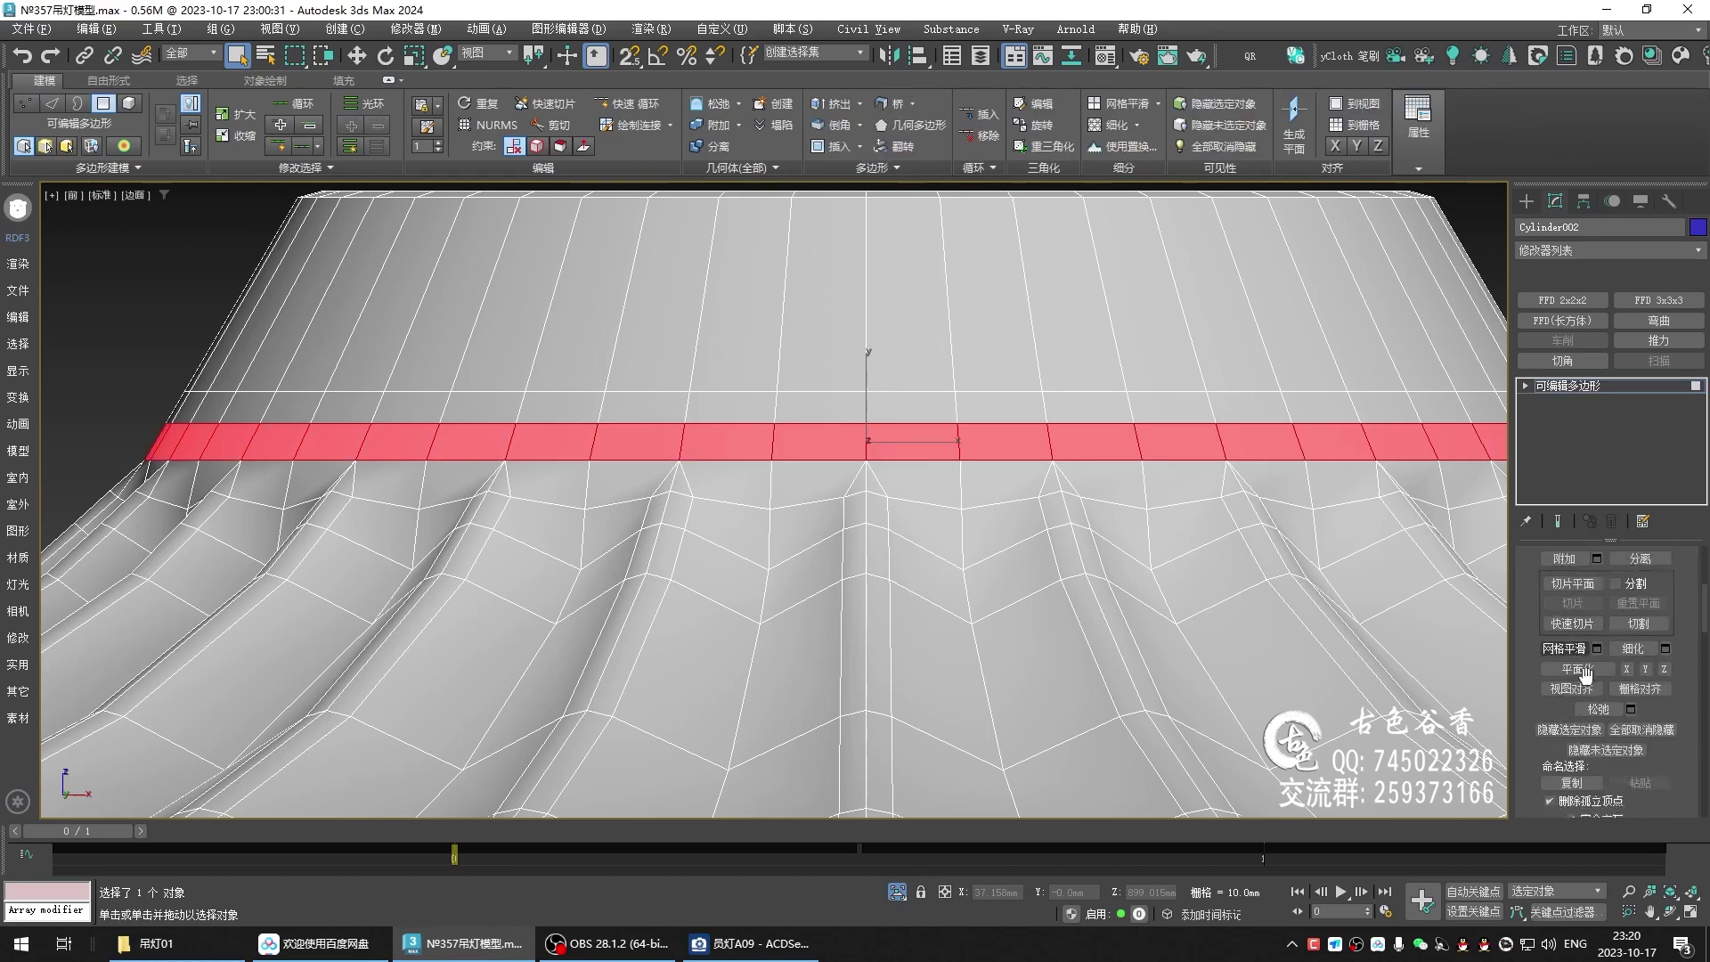
scroll(1593, 726, down, 3)
scroll(1598, 708, down, 3)
click(1596, 747)
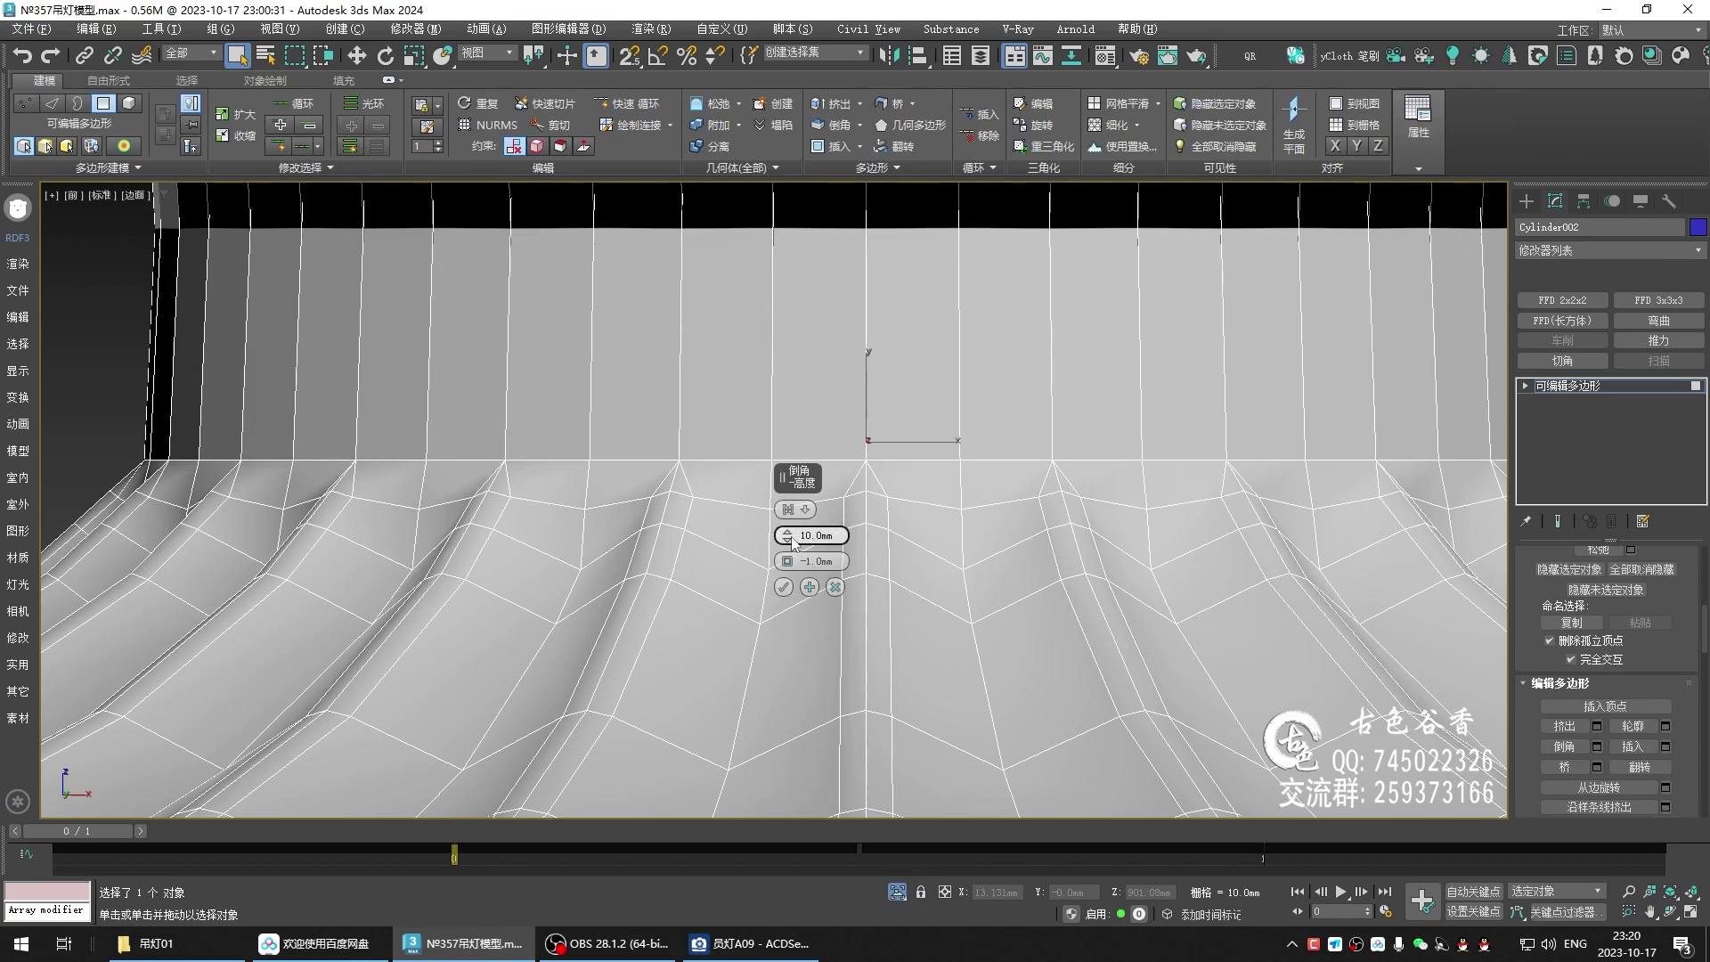
right_click(791, 540)
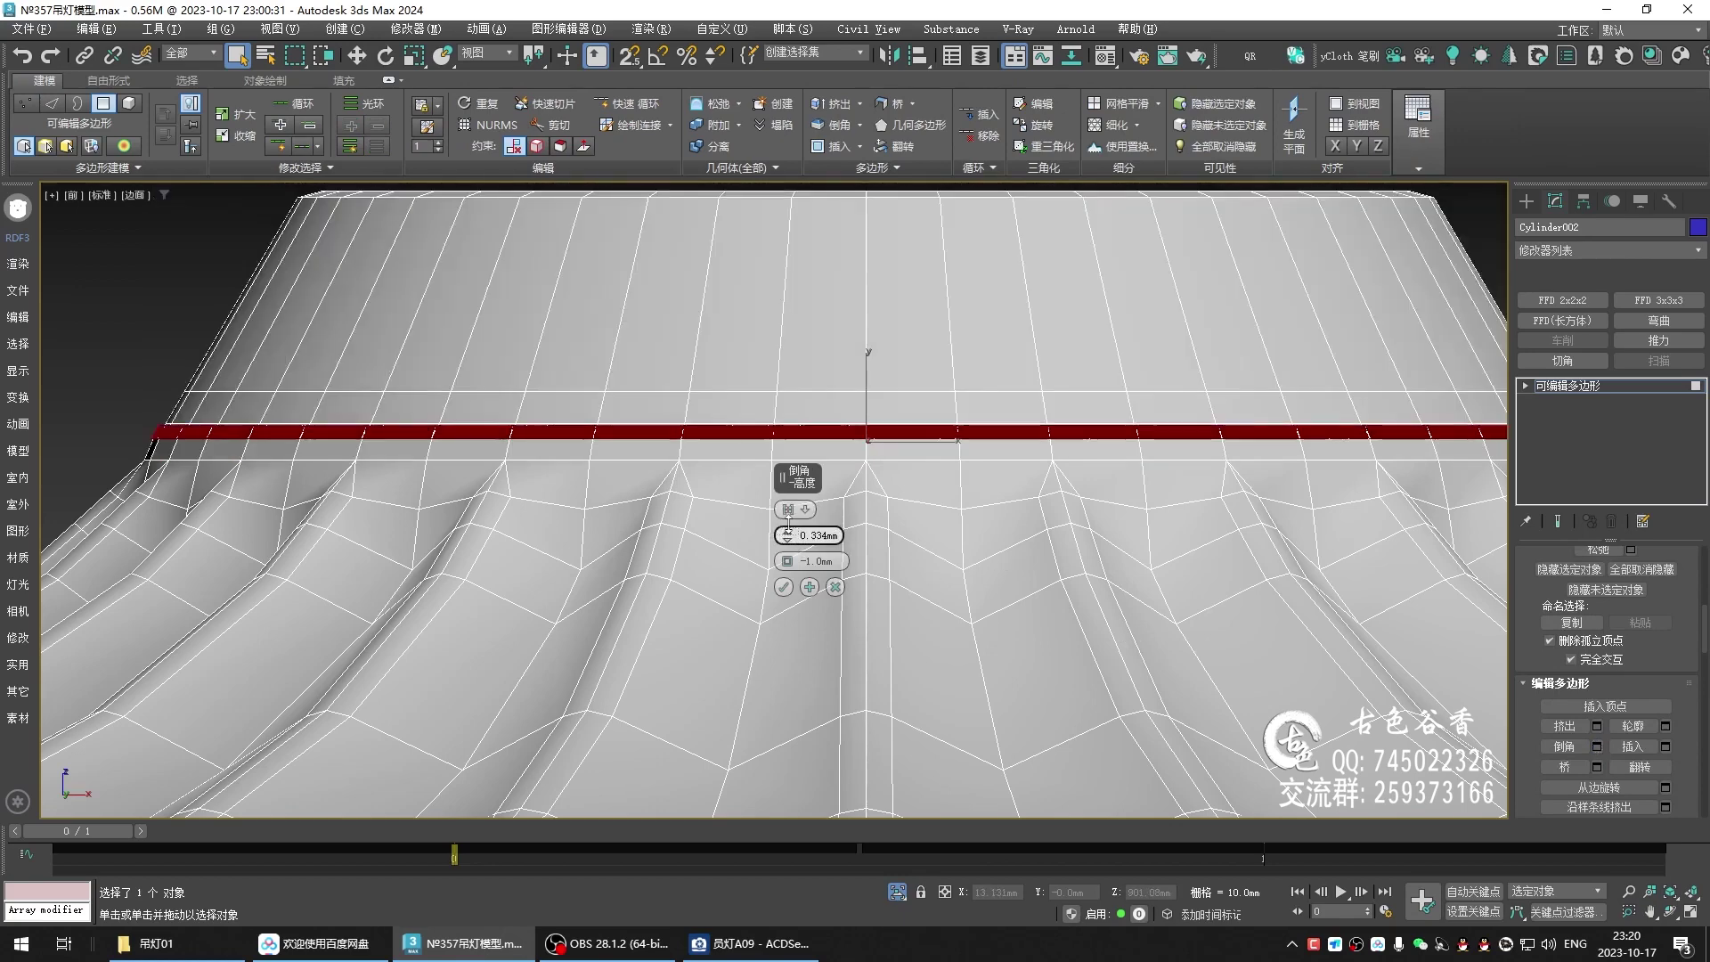
right_click(786, 561)
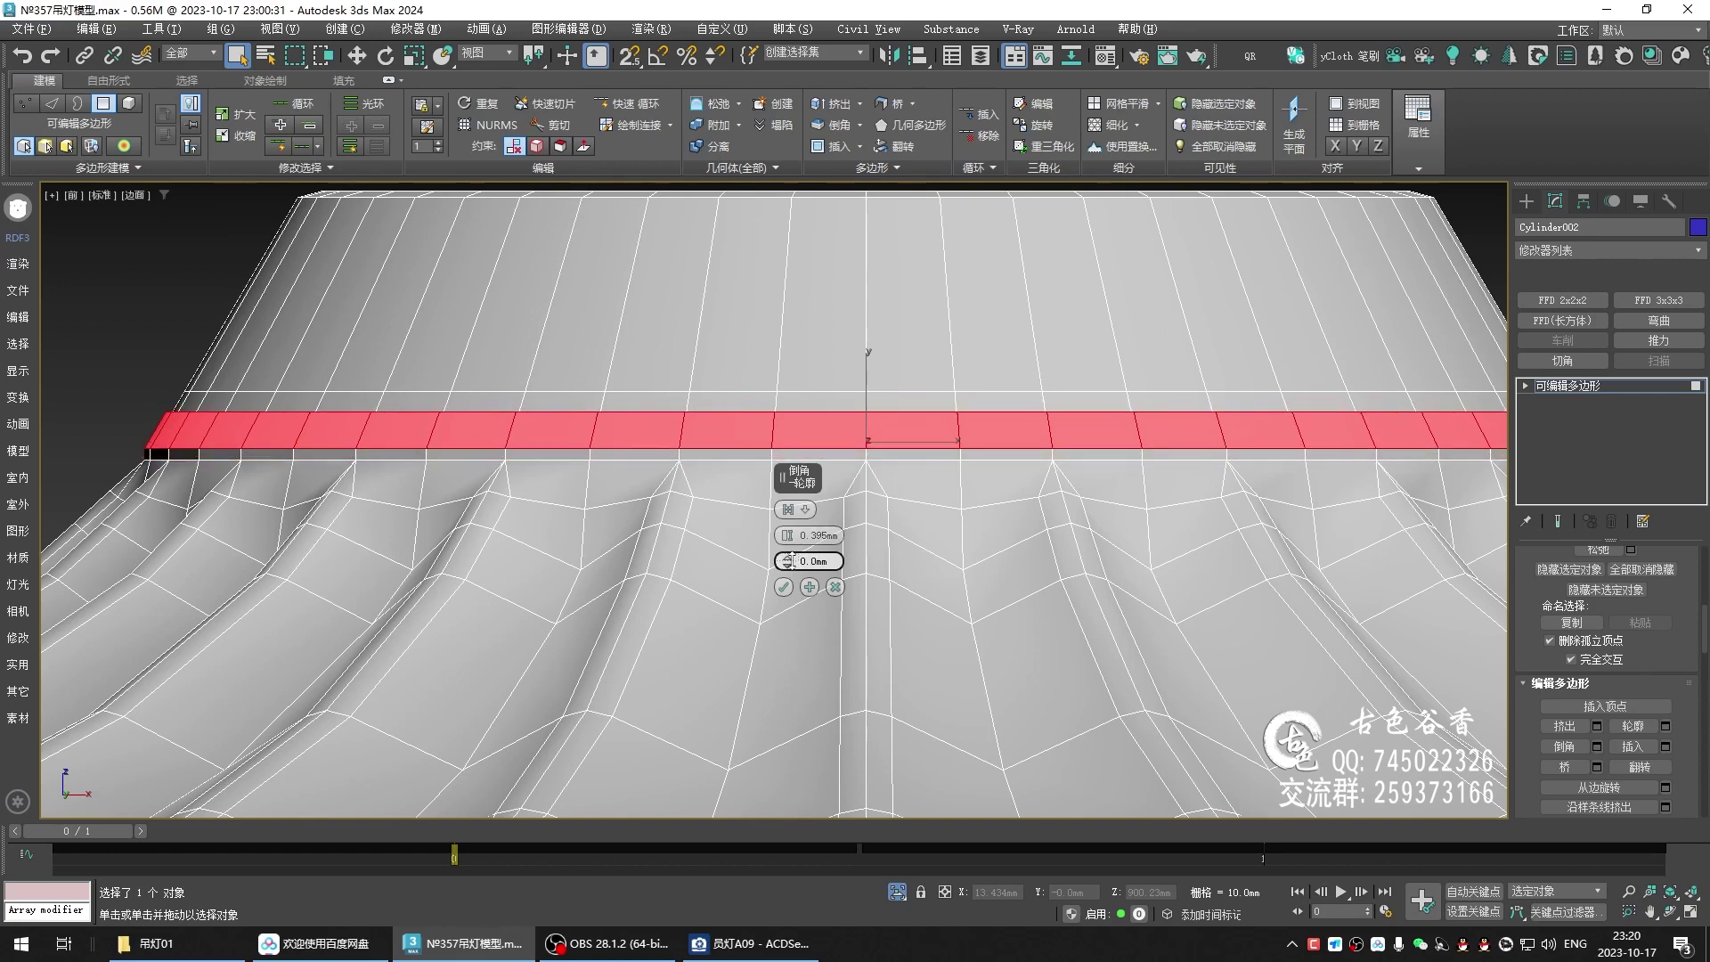
drag(788, 561, 787, 513)
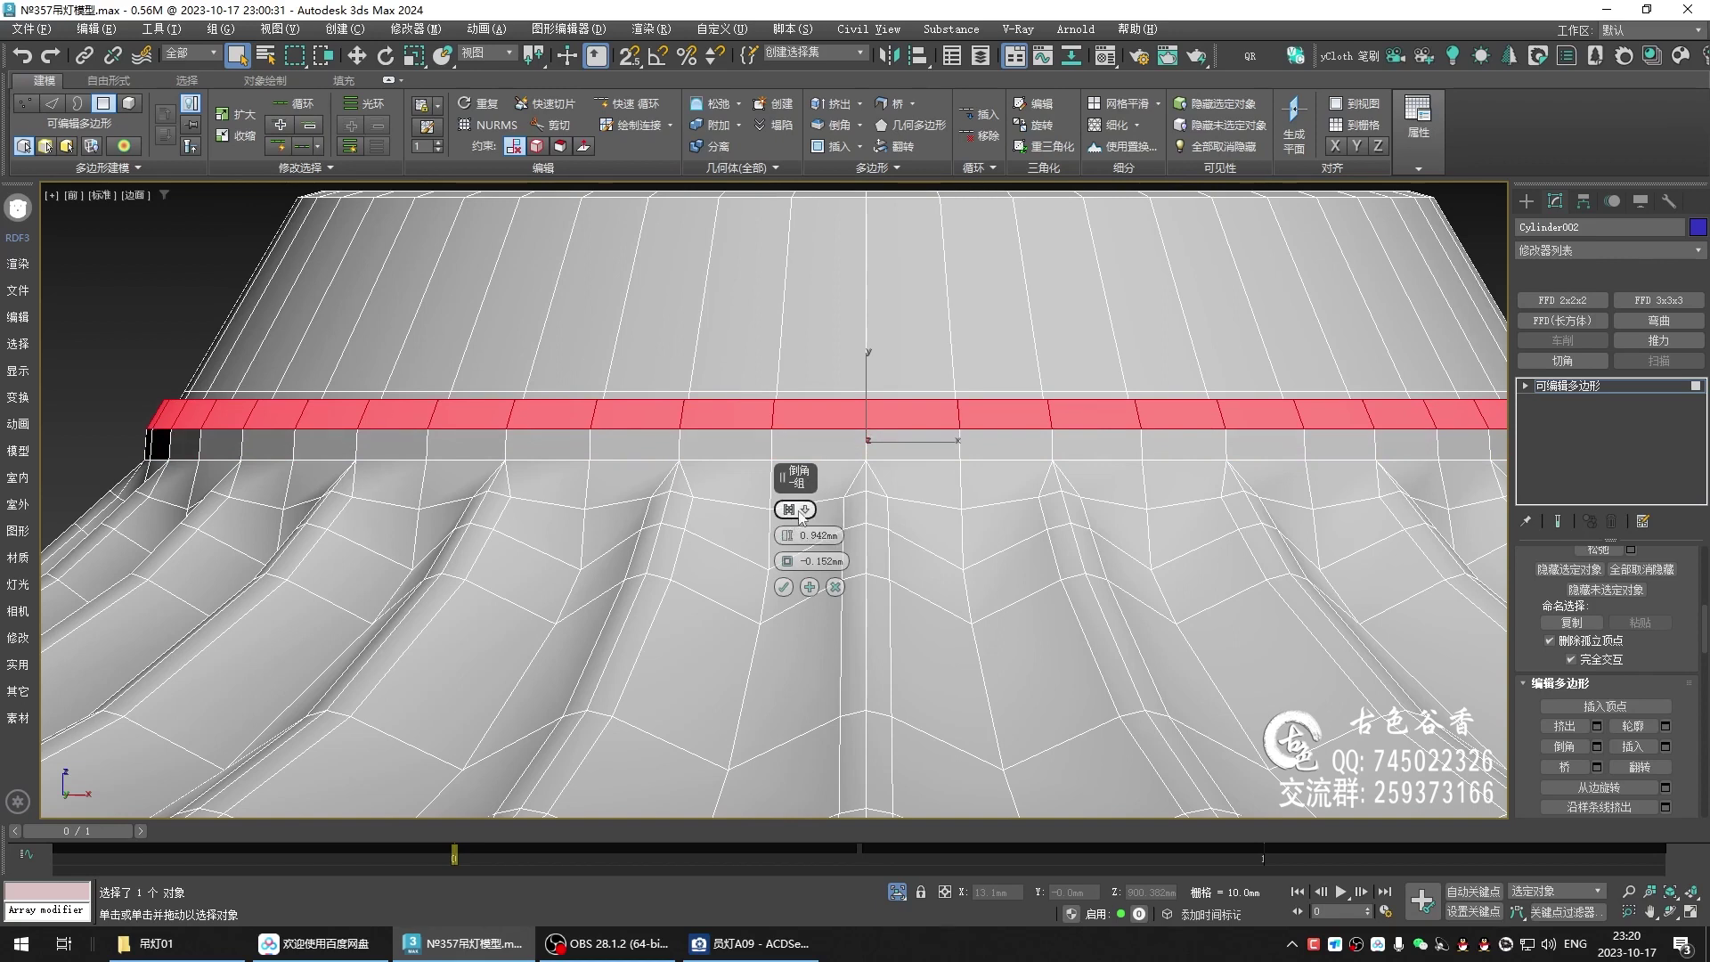
click(787, 510)
click(861, 539)
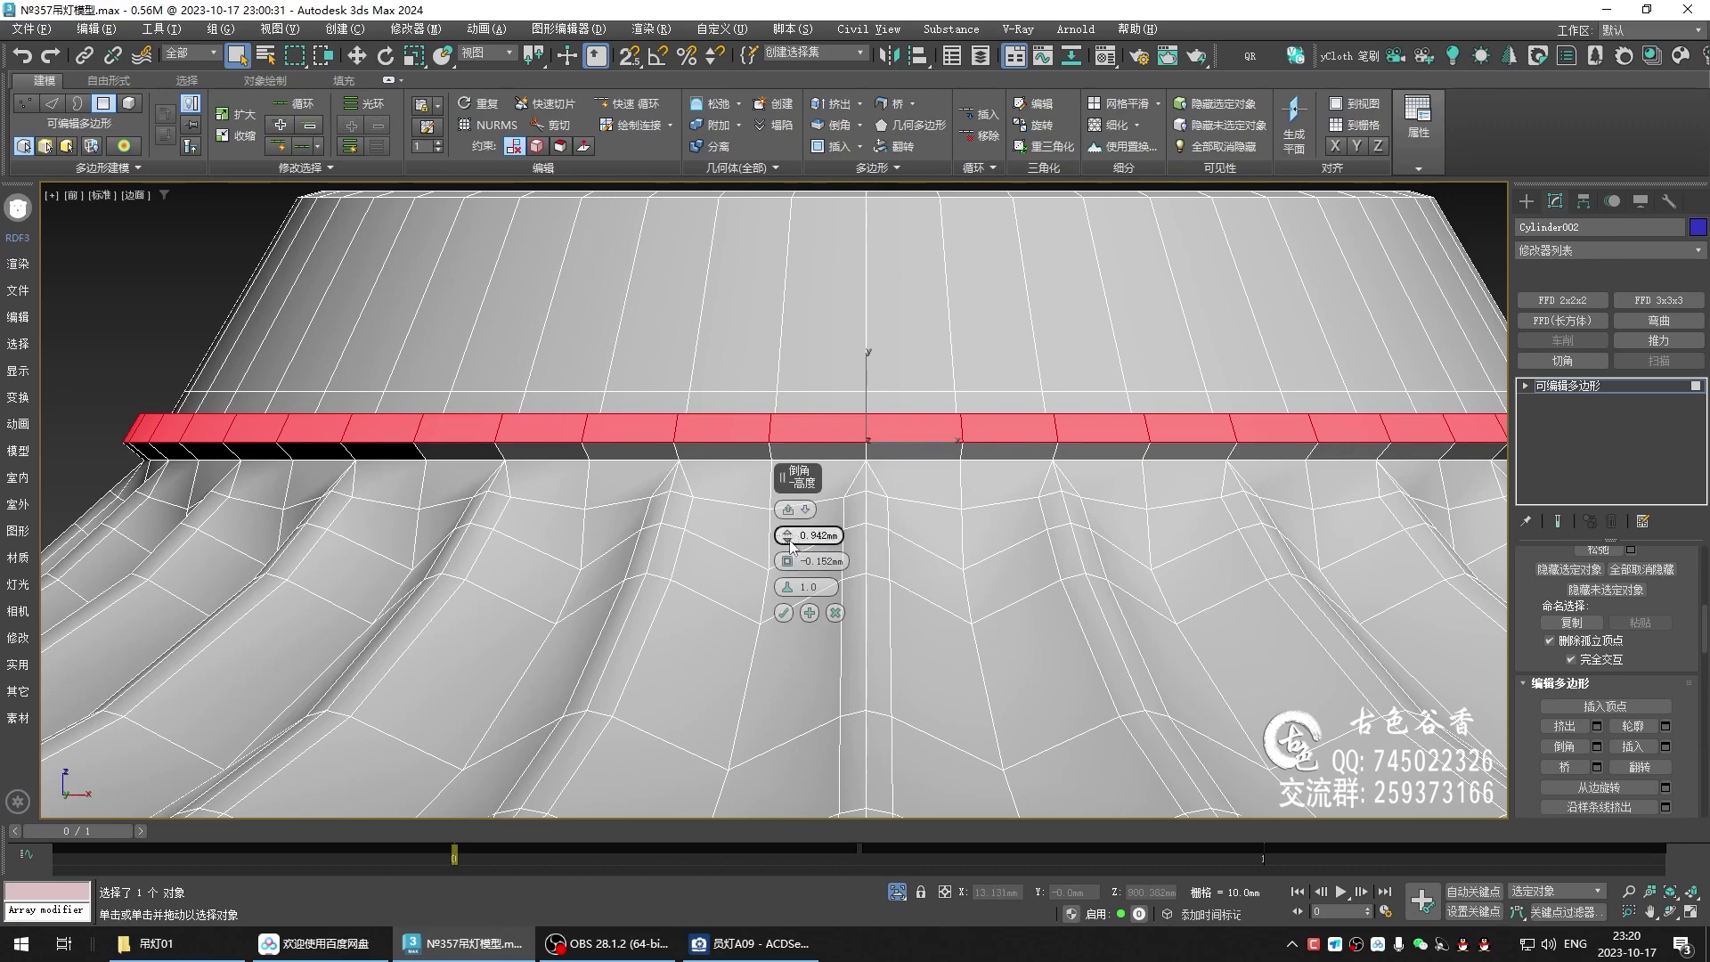
- Bevel the band 1mm high with a -0.304mm outline and apply it
drag(790, 545, 789, 540)
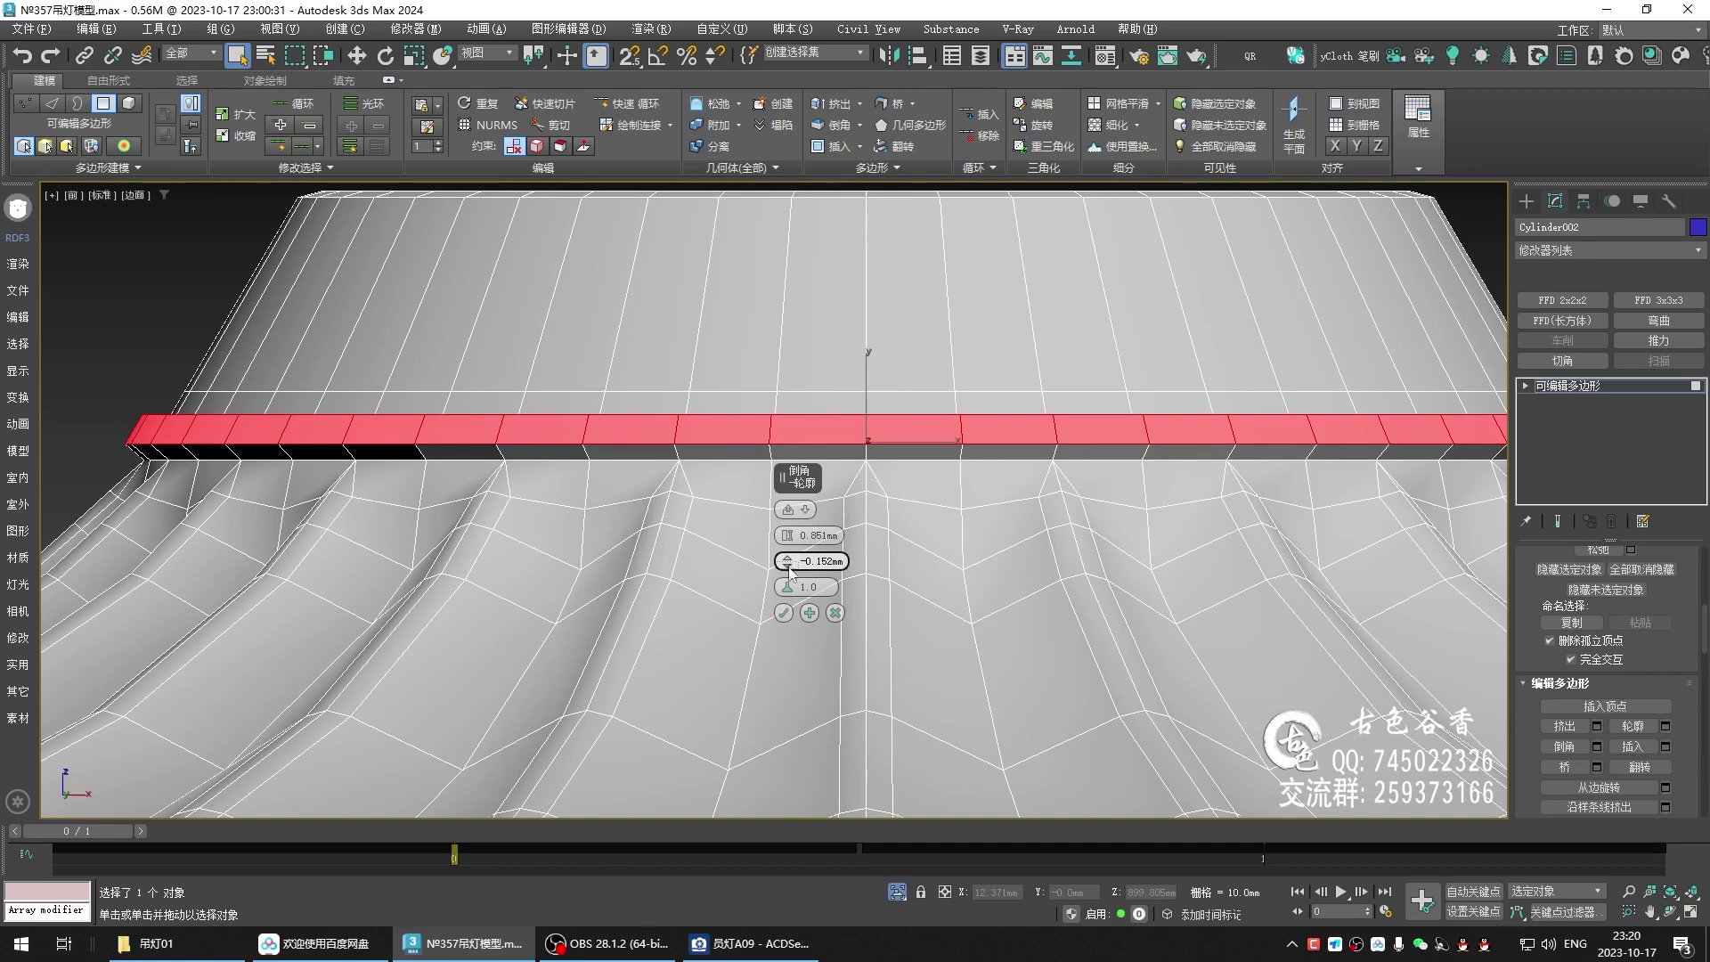
drag(790, 571, 786, 566)
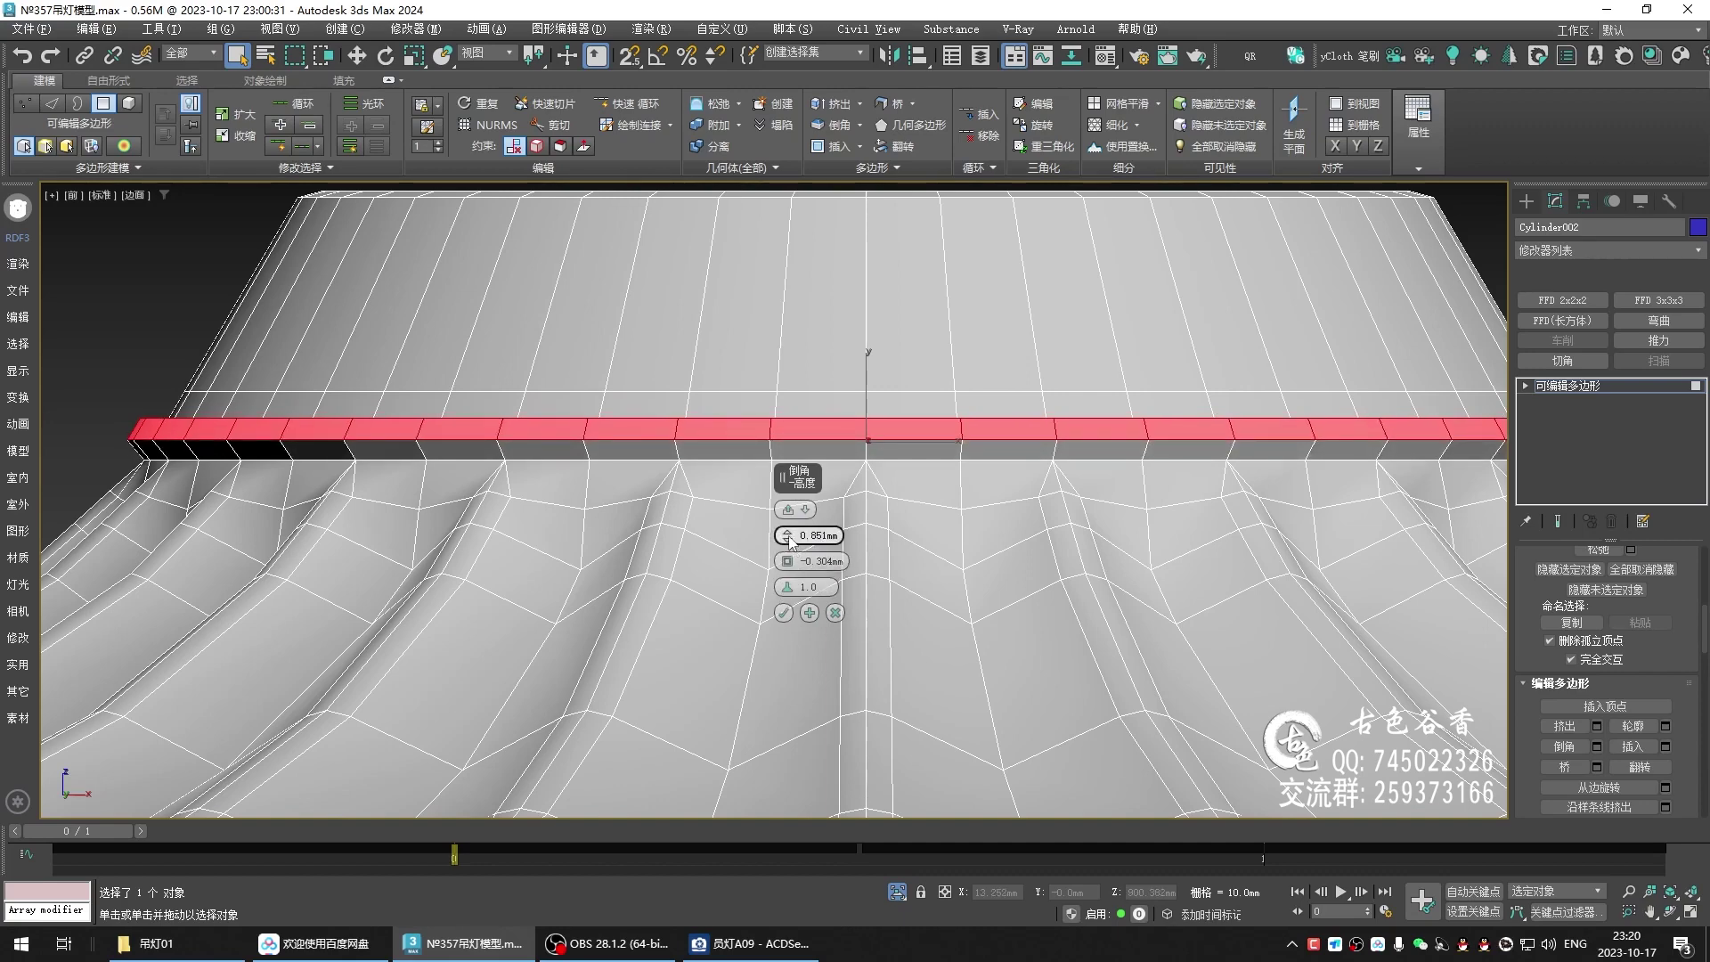
drag(790, 540, 789, 541)
text(1)
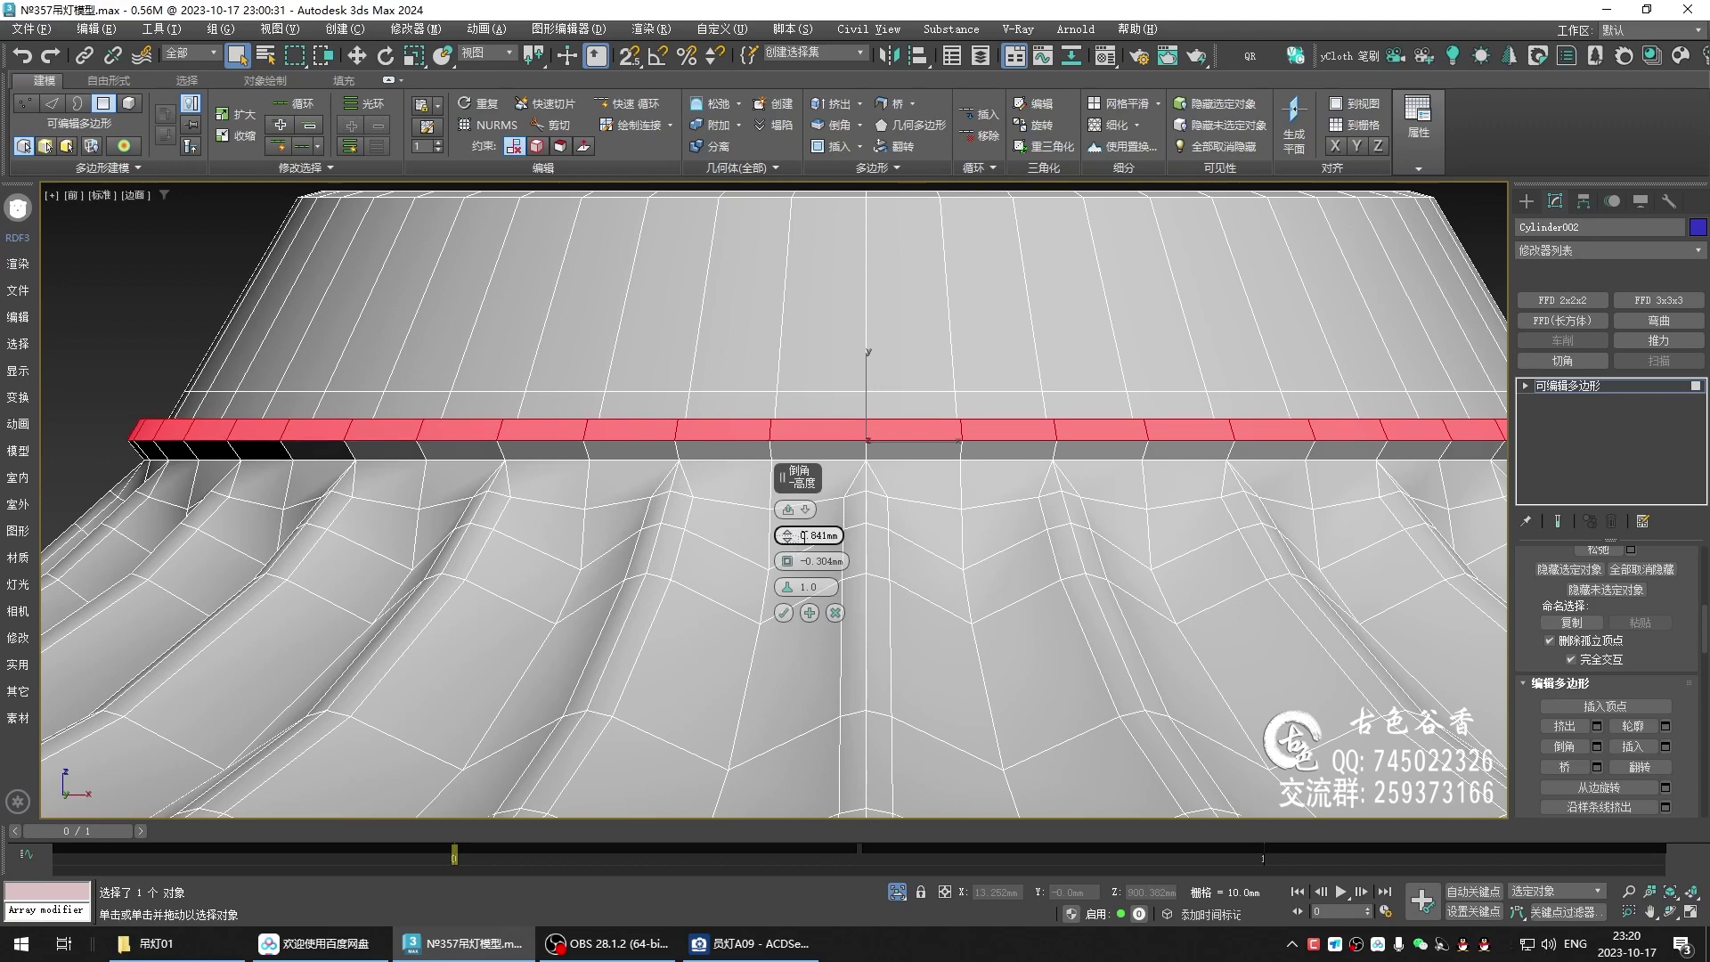
click(783, 613)
alt+middle_drag(920, 546, 932, 559)
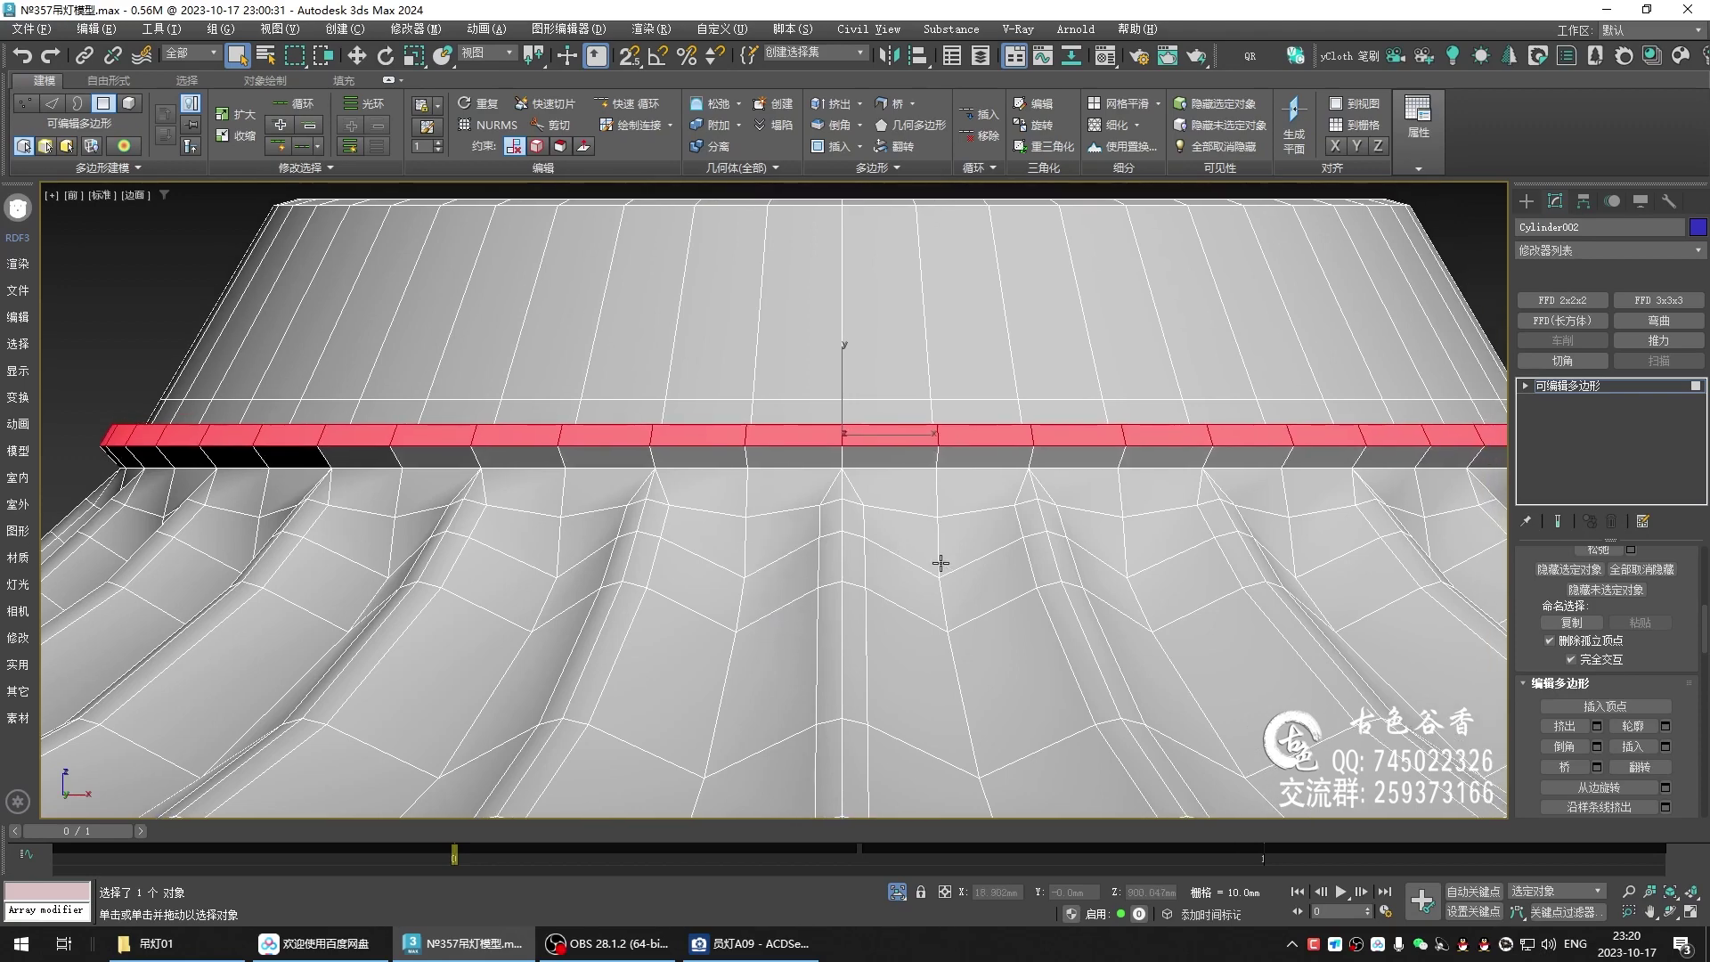
- Preview the lamp body with NURMS smoothing in a maximized Perspective view, orbiting around the raised ring
key(alt+w)
key(alt+w)
key(ctrl+BackSpace)
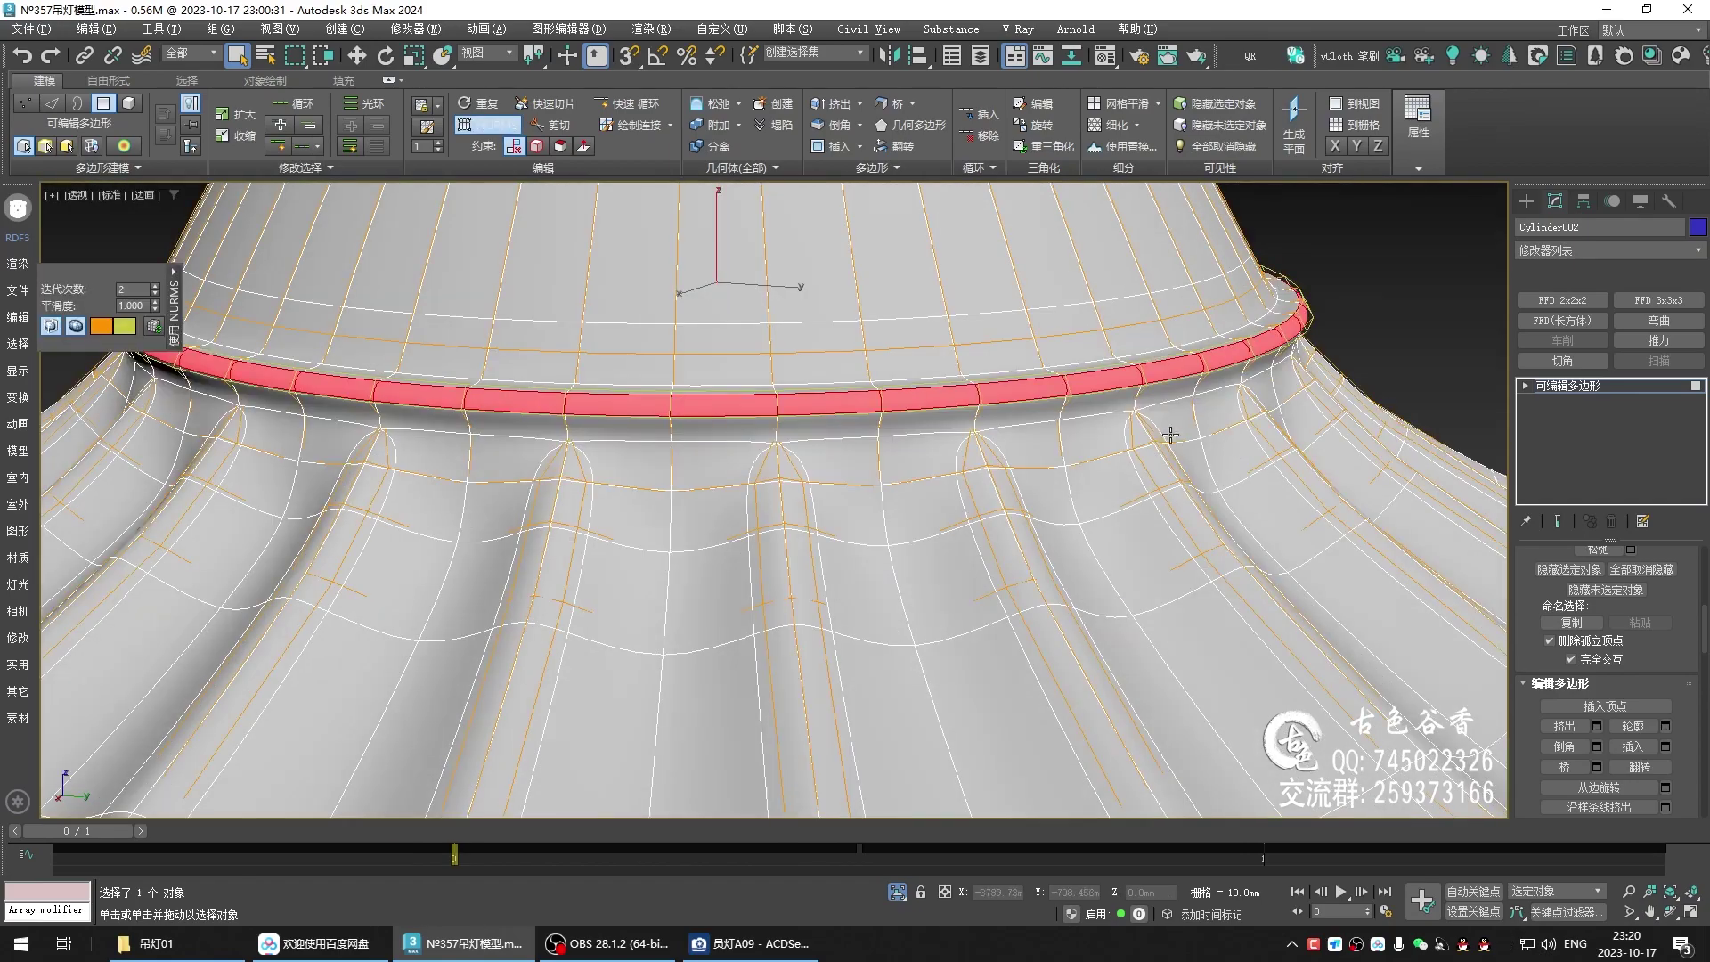
mouse_move(1170, 435)
alt+middle_down()
mouse_move(1072, 413)
mouse_move(1042, 446)
mouse_move(695, 466)
mouse_move(840, 469)
alt+middle_up()
scroll(810, 496, up, 2)
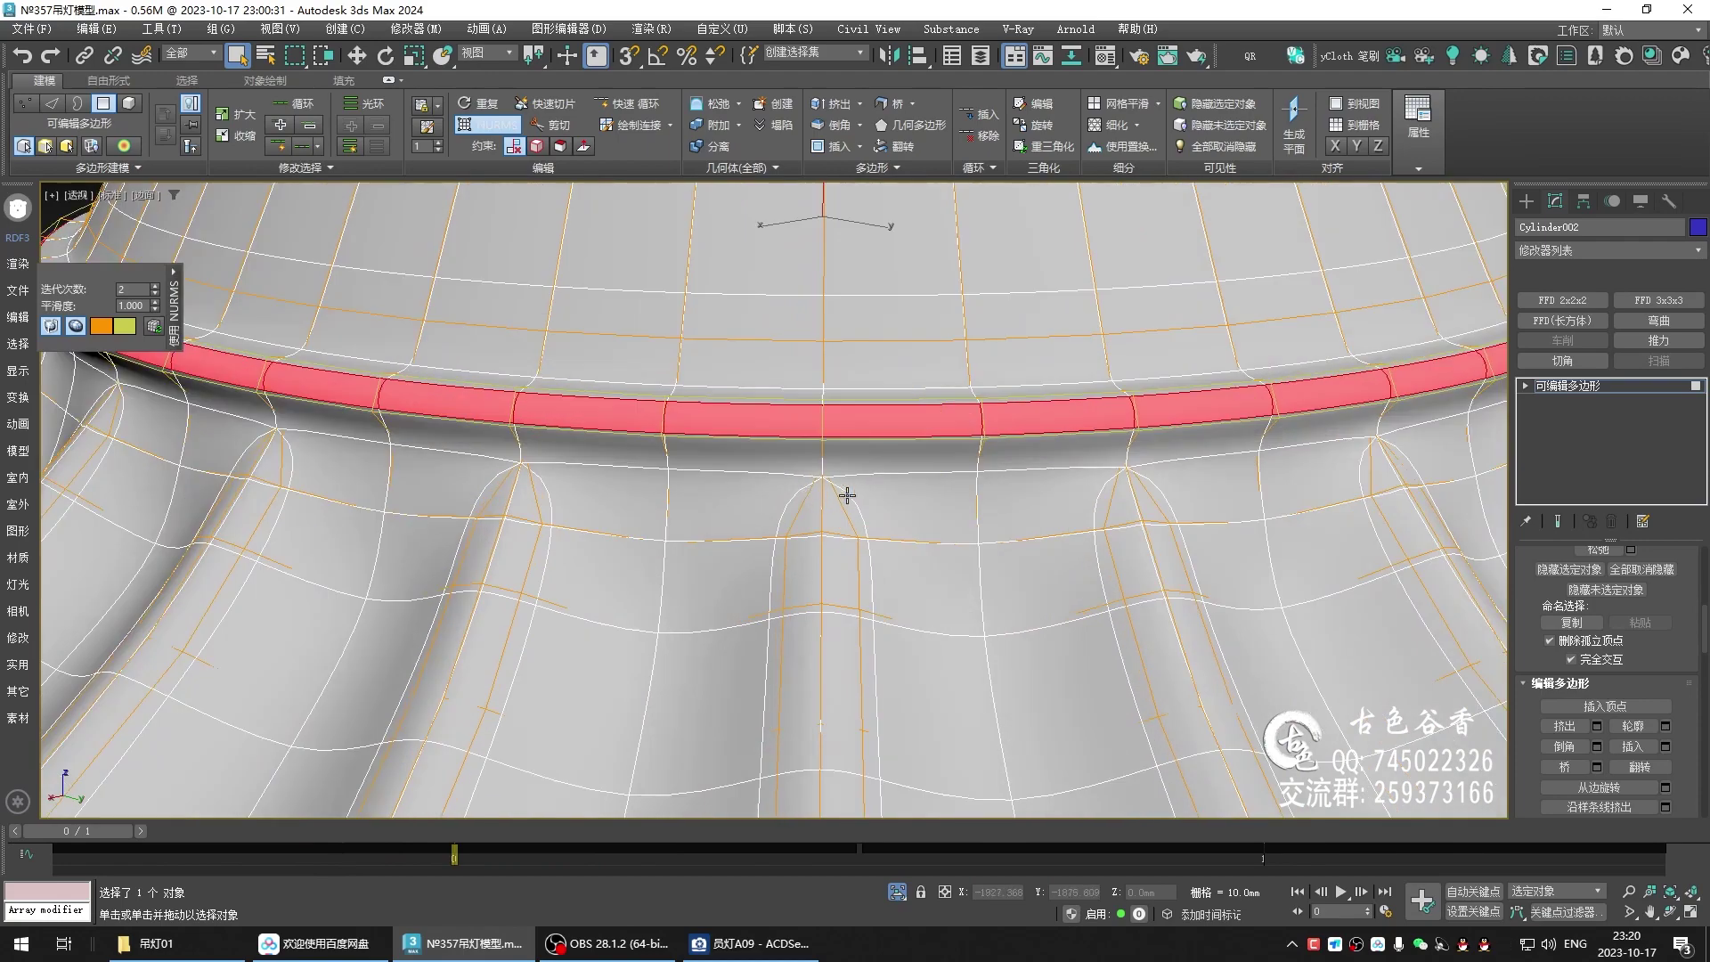
key(ctrl+BackSpace)
scroll(824, 492, up, 2)
scroll(821, 485, down, 3)
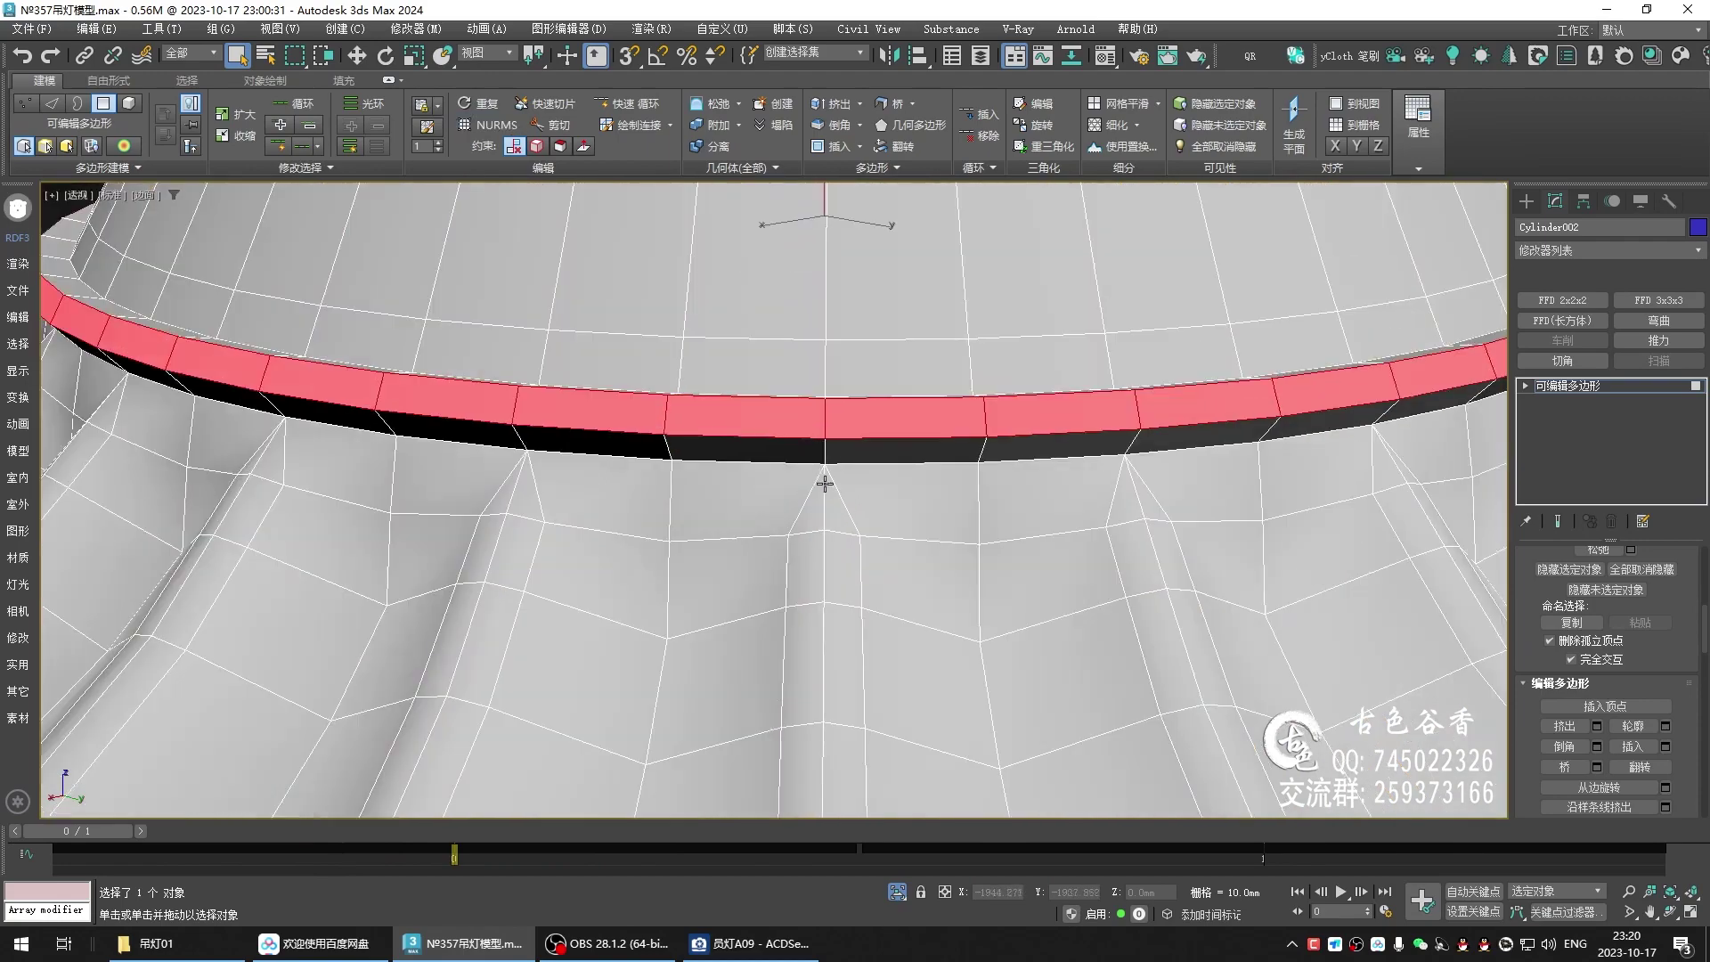
scroll(775, 477, down, 3)
key(alt+w)
key(alt+w)
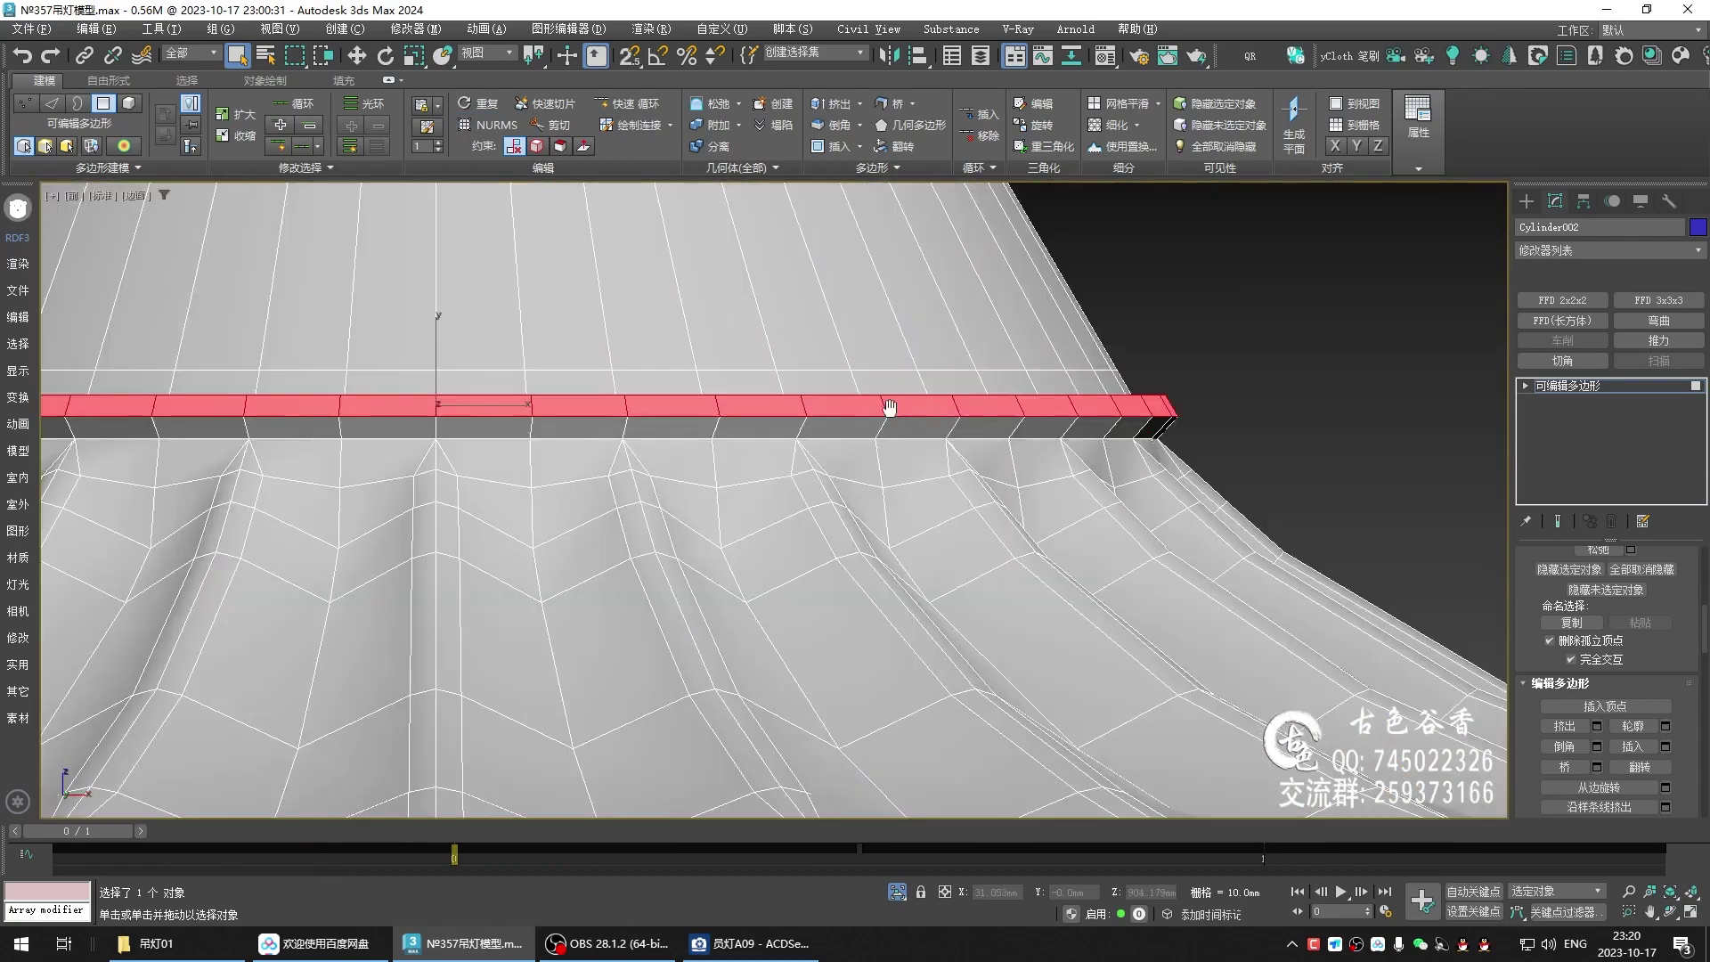
scroll(886, 405, down, 2)
- Scale the raised band's vertices outward to about 106%
key(1)
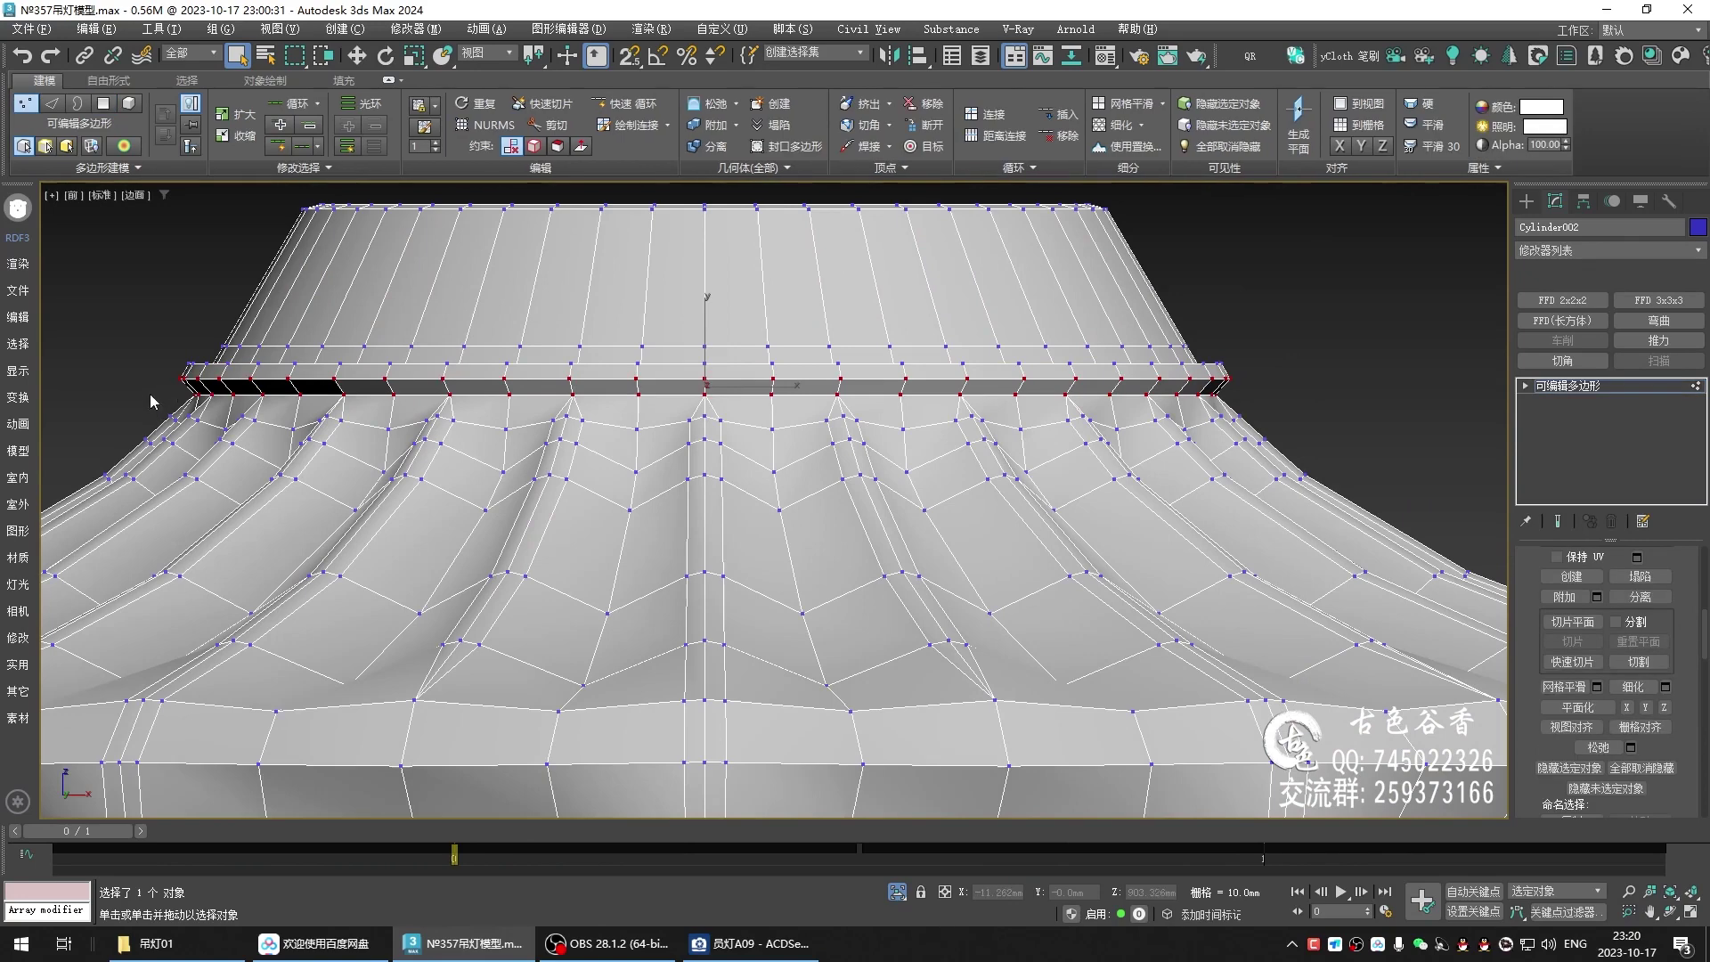
drag(150, 394, 1264, 411)
scroll(739, 418, up, 2)
key(r)
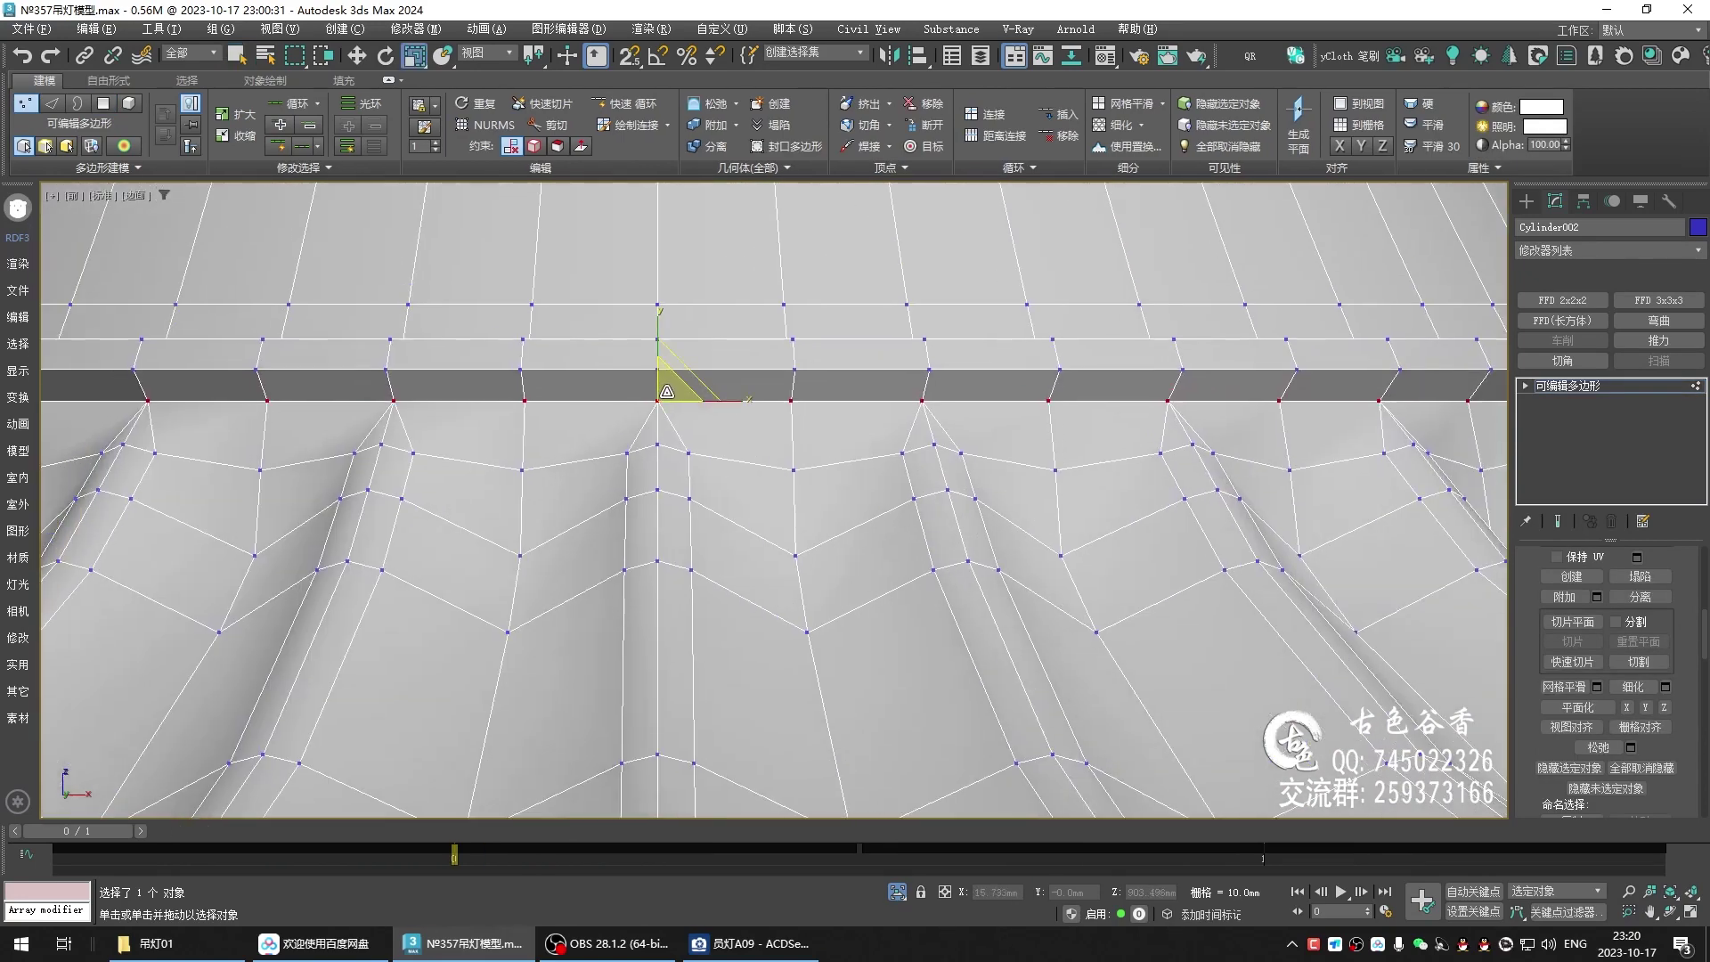
drag(666, 391, 664, 390)
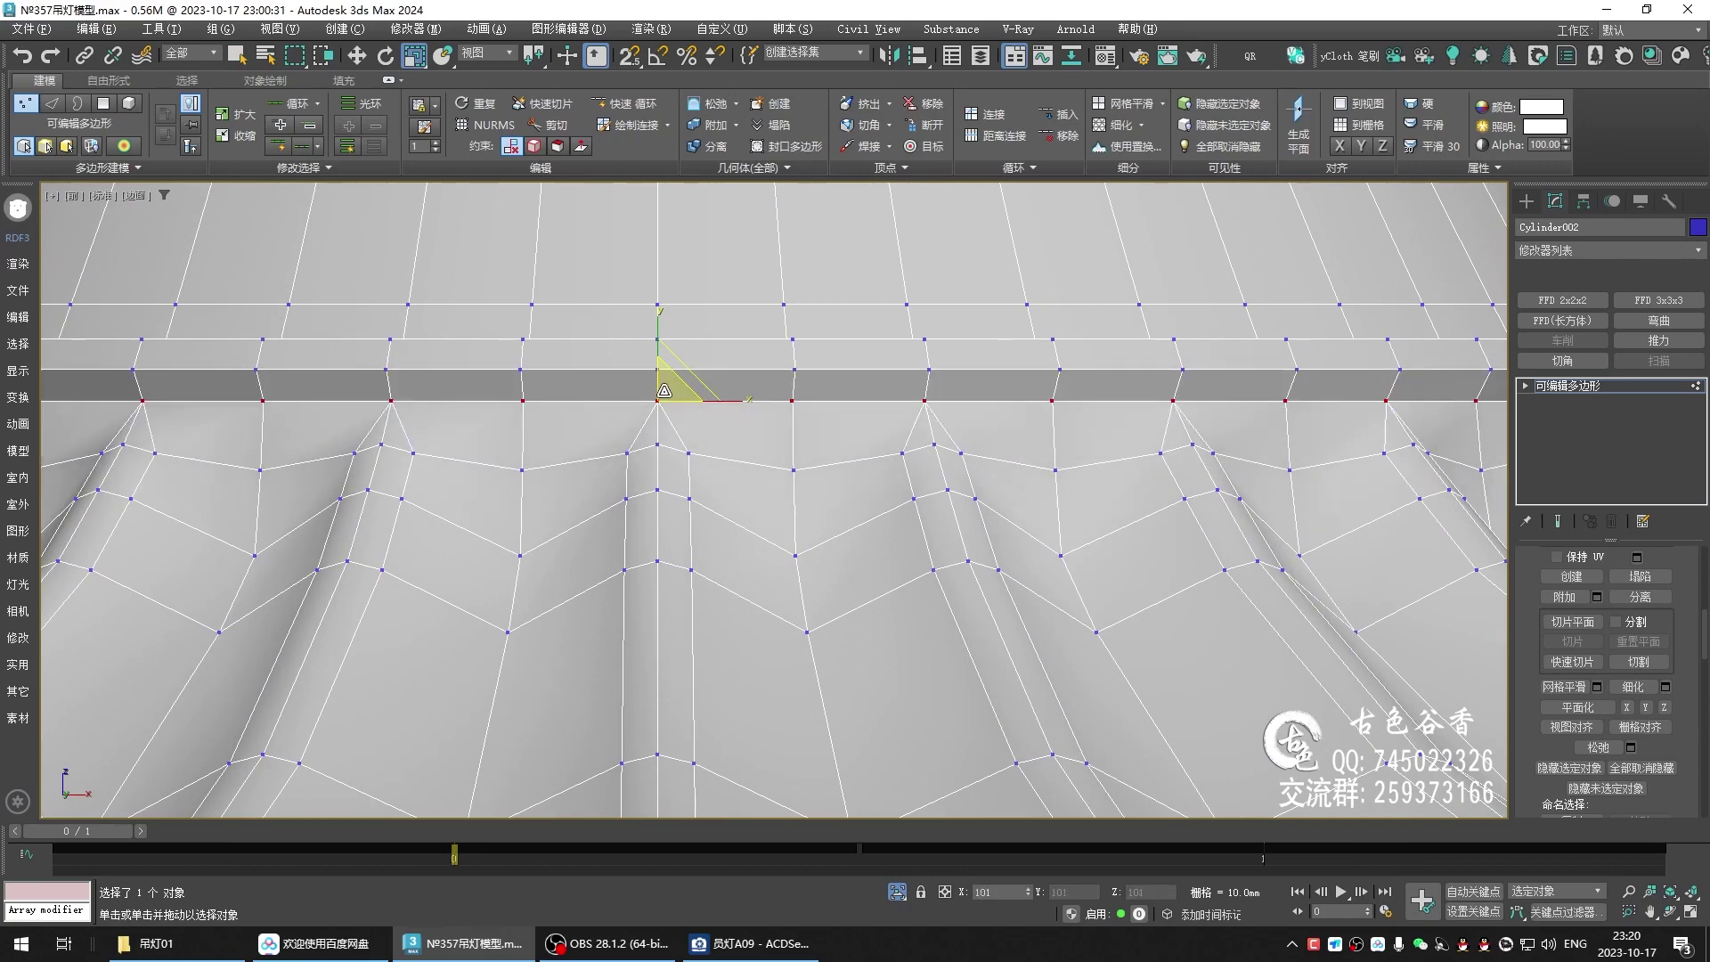
- Re-enable the smoothing preview in maximized Perspective and look down onto the lamp
key(alt+w)
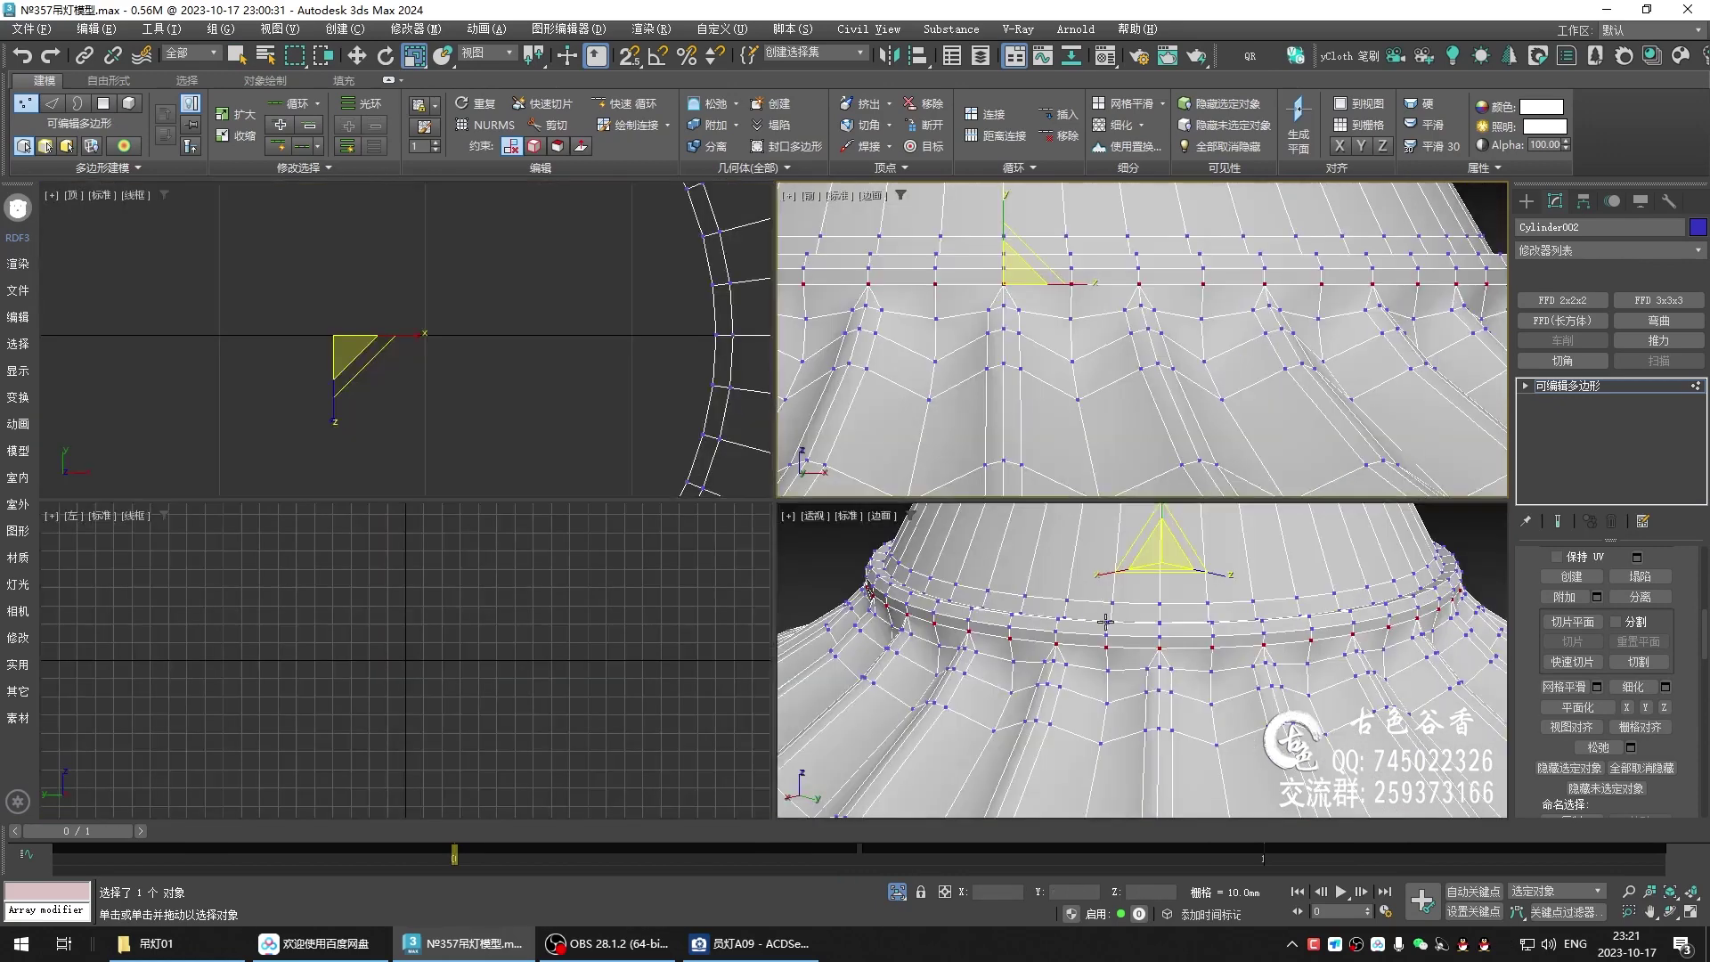
key(alt+w)
key(ctrl+BackSpace)
scroll(944, 525, up, 2)
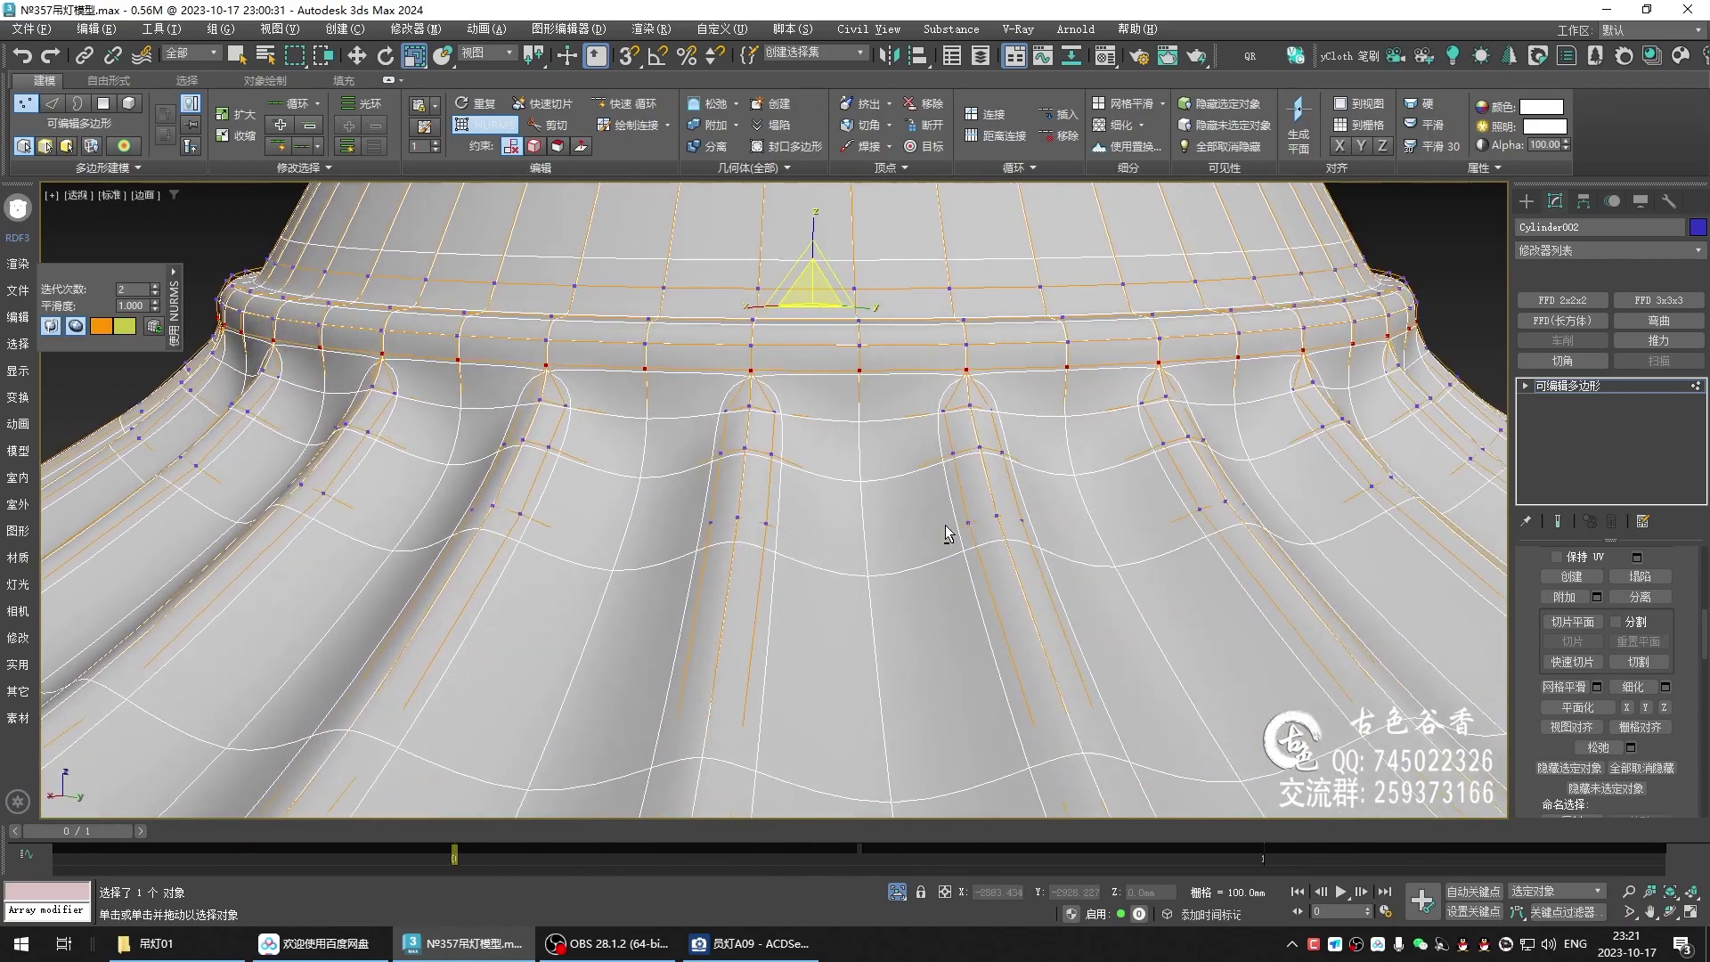
mouse_move(943, 525)
alt+middle_down()
mouse_move(950, 547)
mouse_move(819, 568)
alt+middle_up()
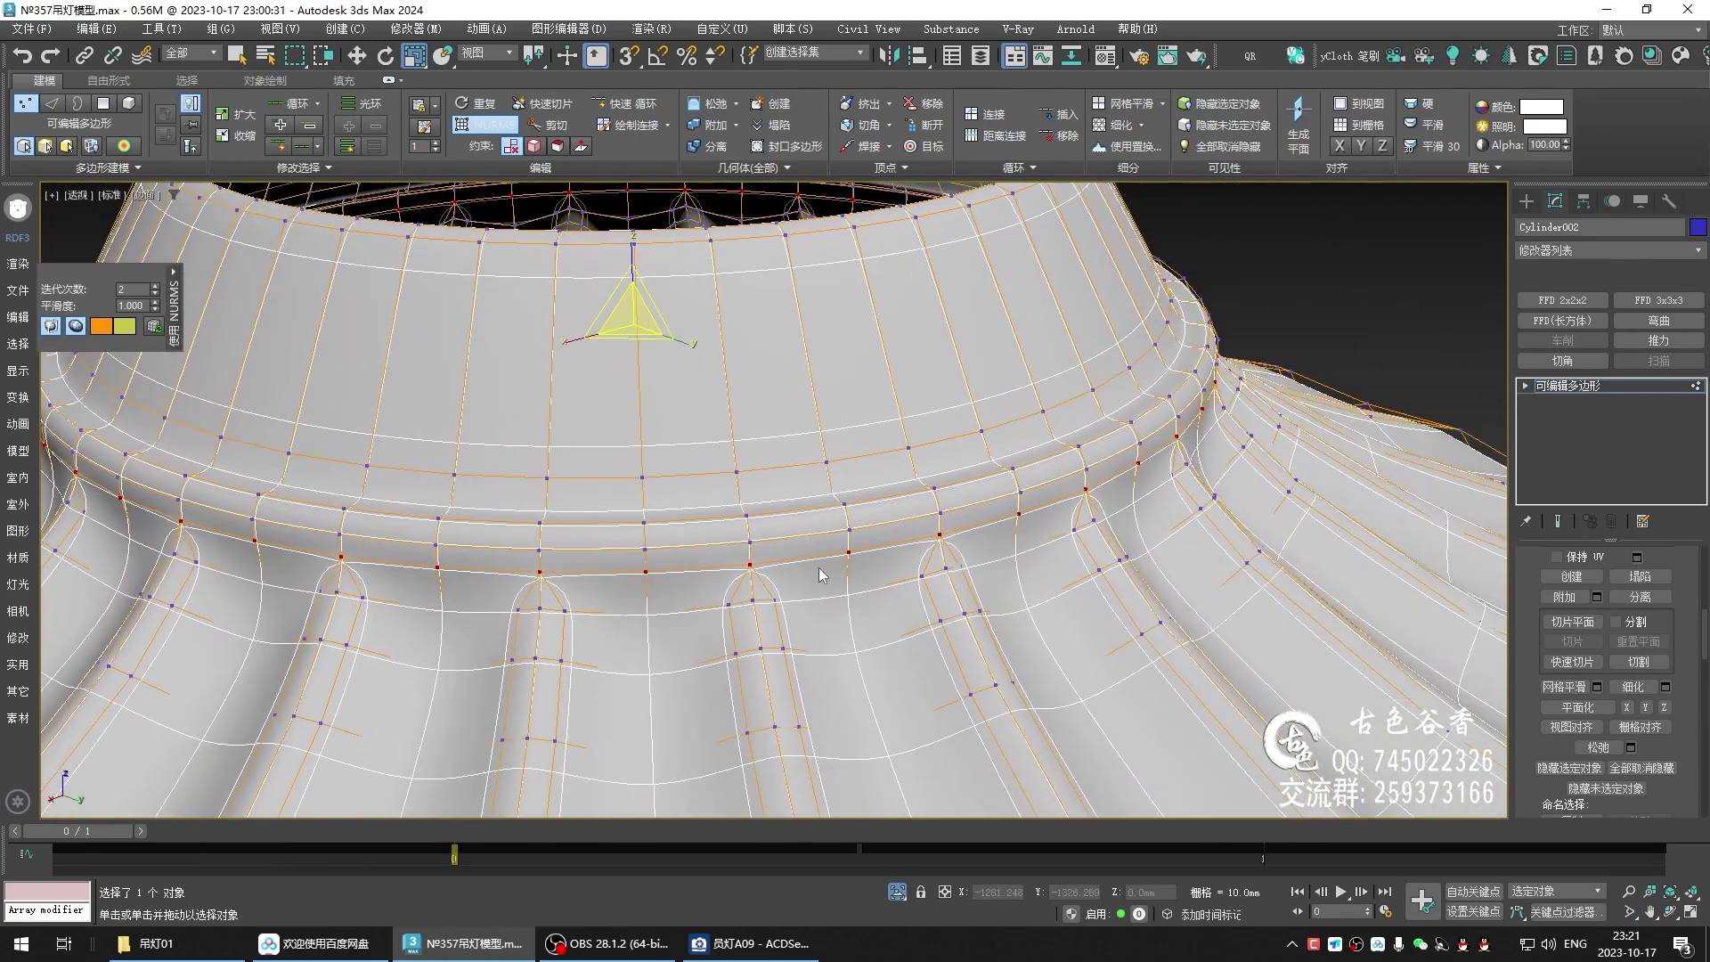
scroll(920, 510, up, 3)
- Inspect the smoothed ring band with mesh edges hidden, then show edges again
click(1305, 361)
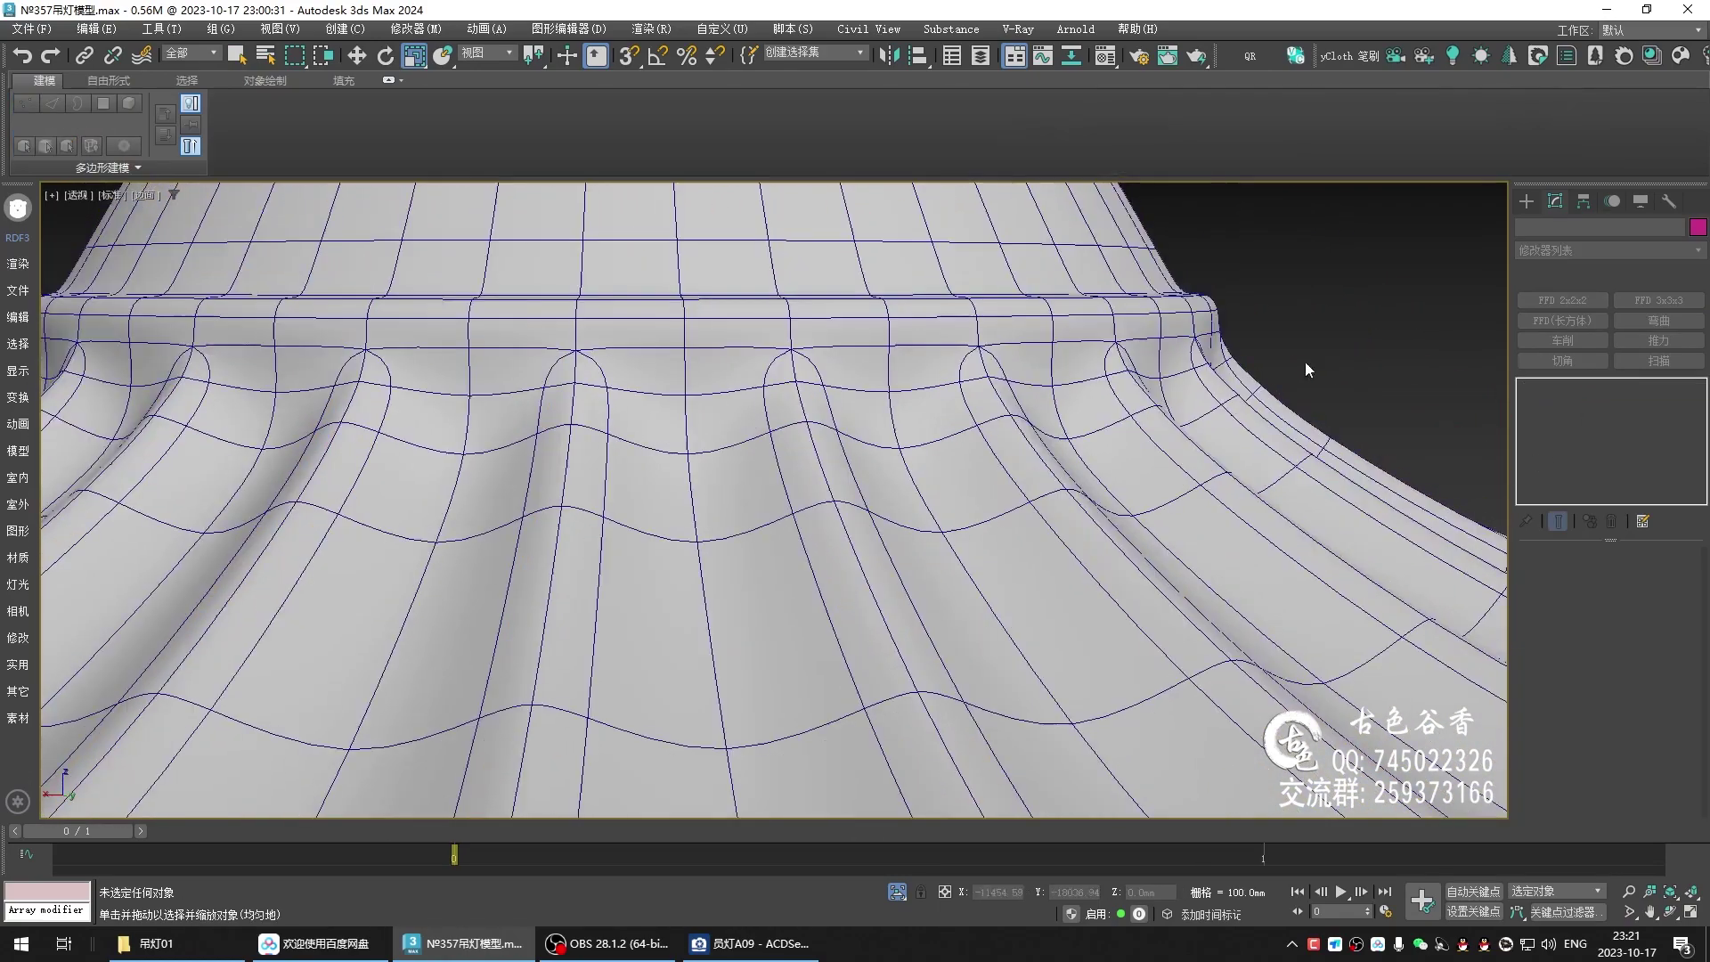
key(F4)
scroll(732, 458, down, 3)
scroll(595, 465, up, 3)
mouse_move(595, 465)
alt+middle_down()
mouse_move(633, 473)
mouse_move(604, 477)
alt+middle_up()
alt+middle_drag(707, 458, 710, 511)
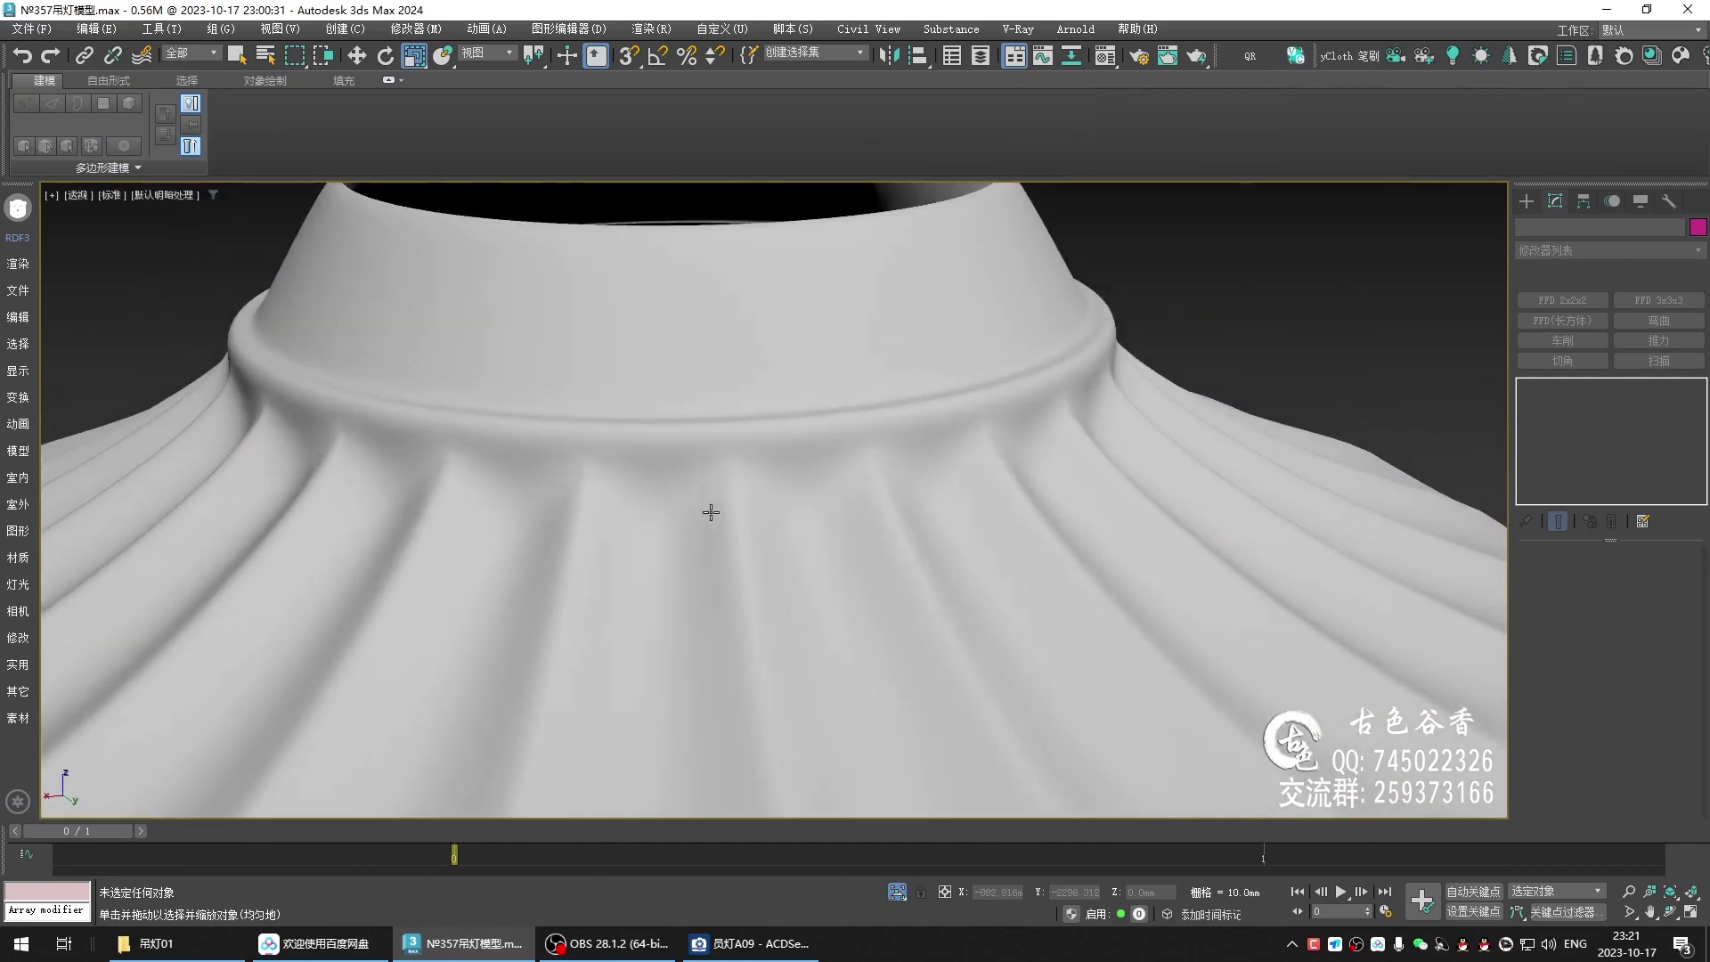
scroll(591, 484, up, 2)
key(F4)
- Select Cylinder002 with smoothing off and orbit to face the ring band
click(625, 442)
scroll(625, 442, down, 2)
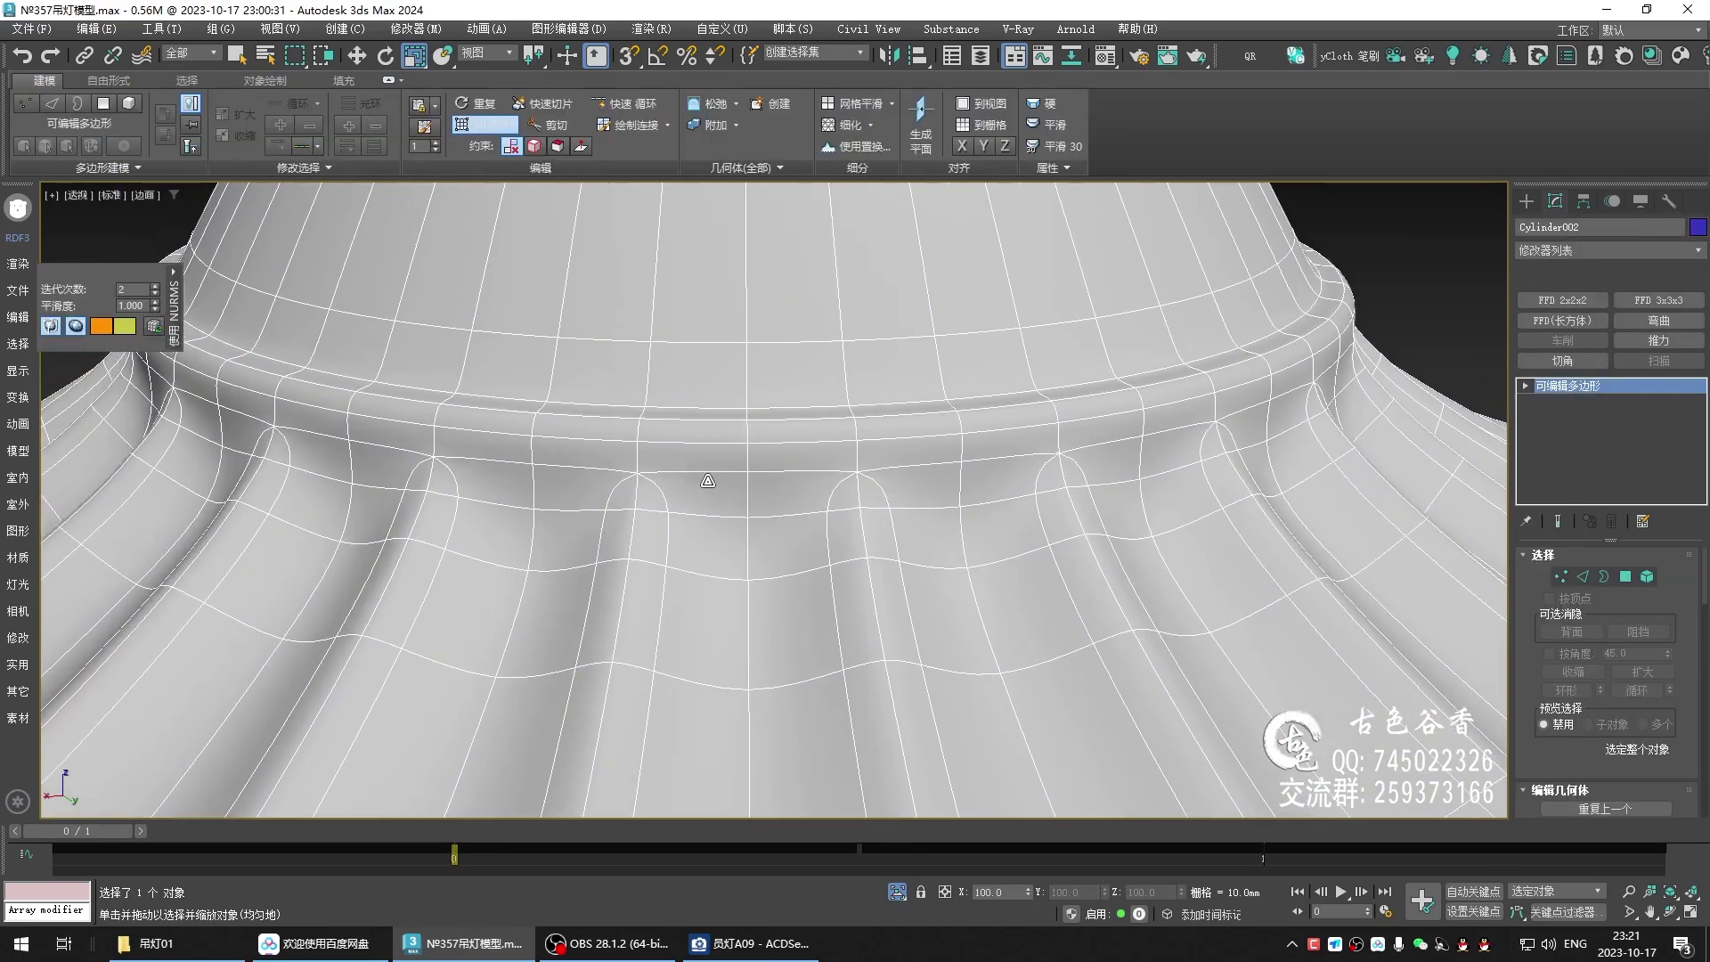
key(ctrl+q)
alt+middle_drag(695, 455, 703, 446)
scroll(724, 412, up, 3)
scroll(714, 581, up, 1)
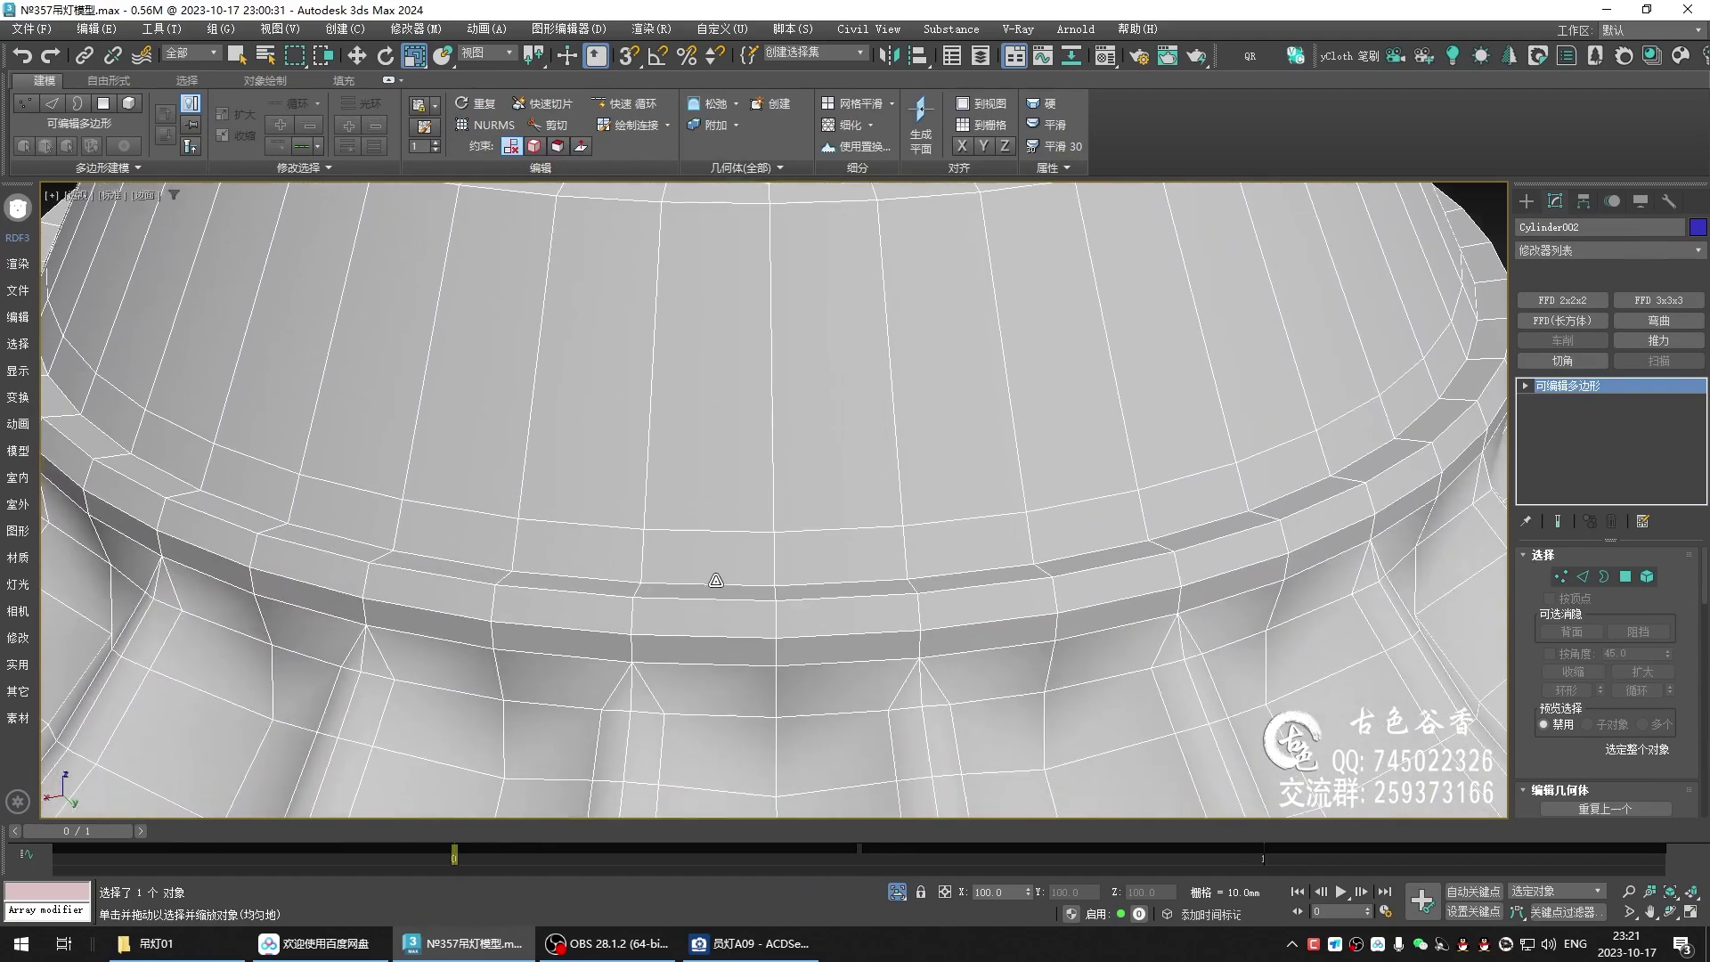
scroll(714, 581, up, 2)
- Raise the ring band's top edge loop about 0.25 mm on Z
key(2)
double_click(694, 581)
scroll(689, 568, down, 3)
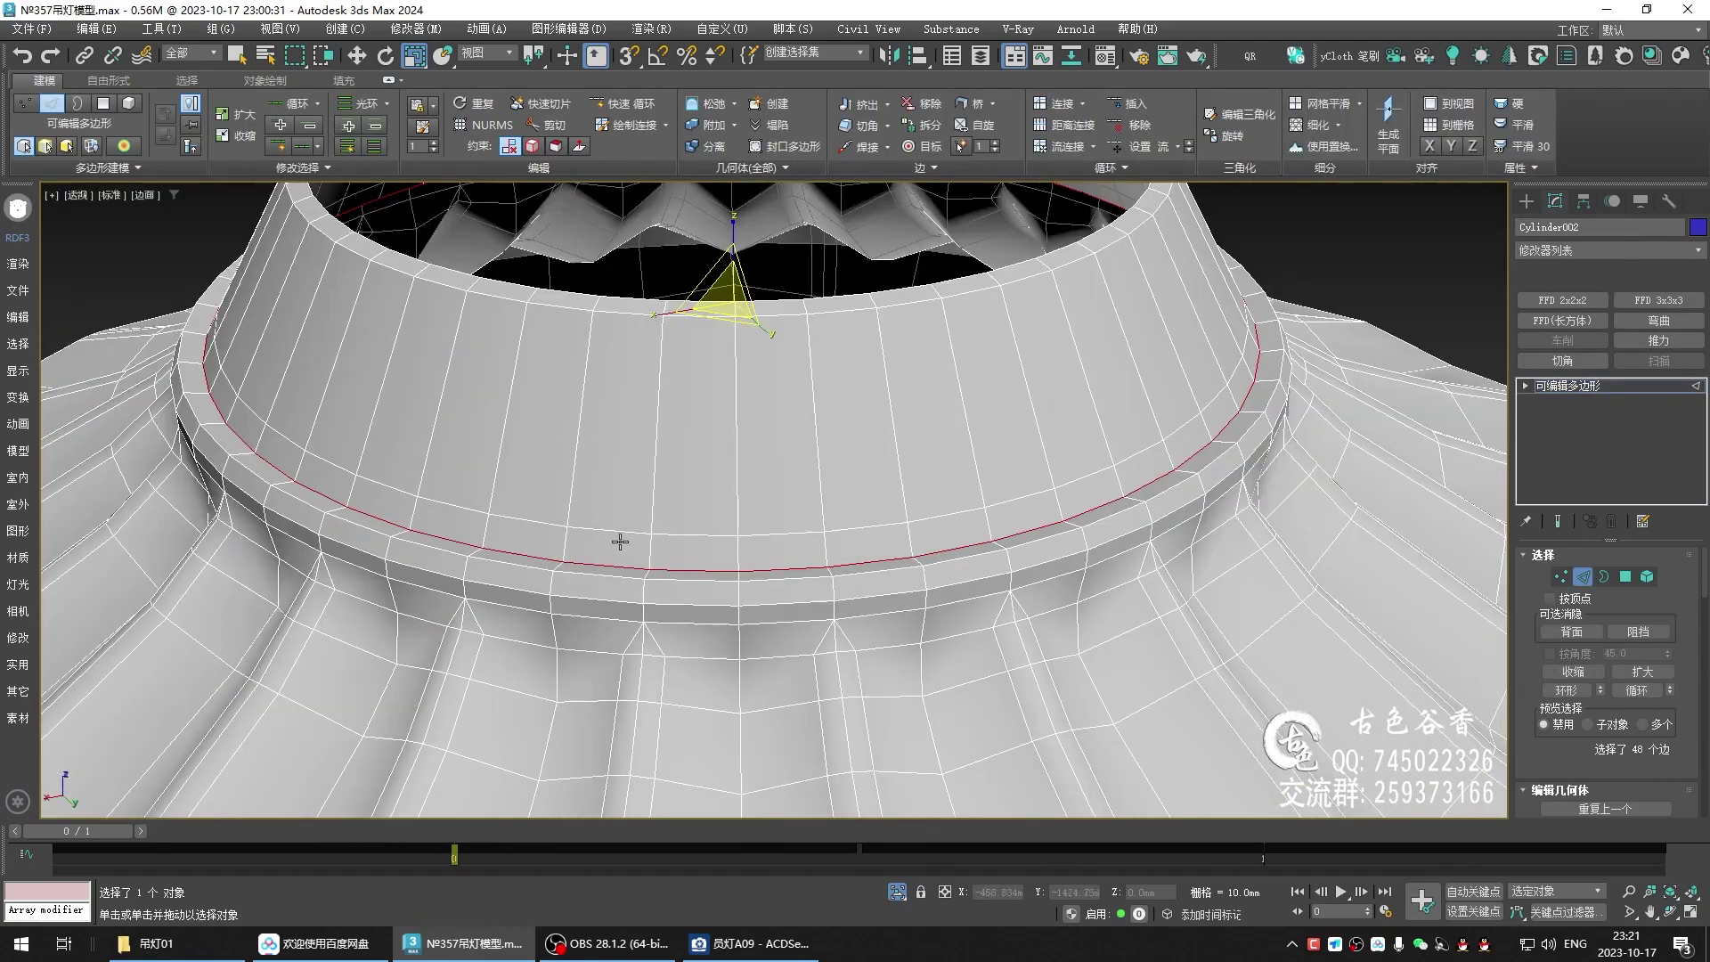
key(w)
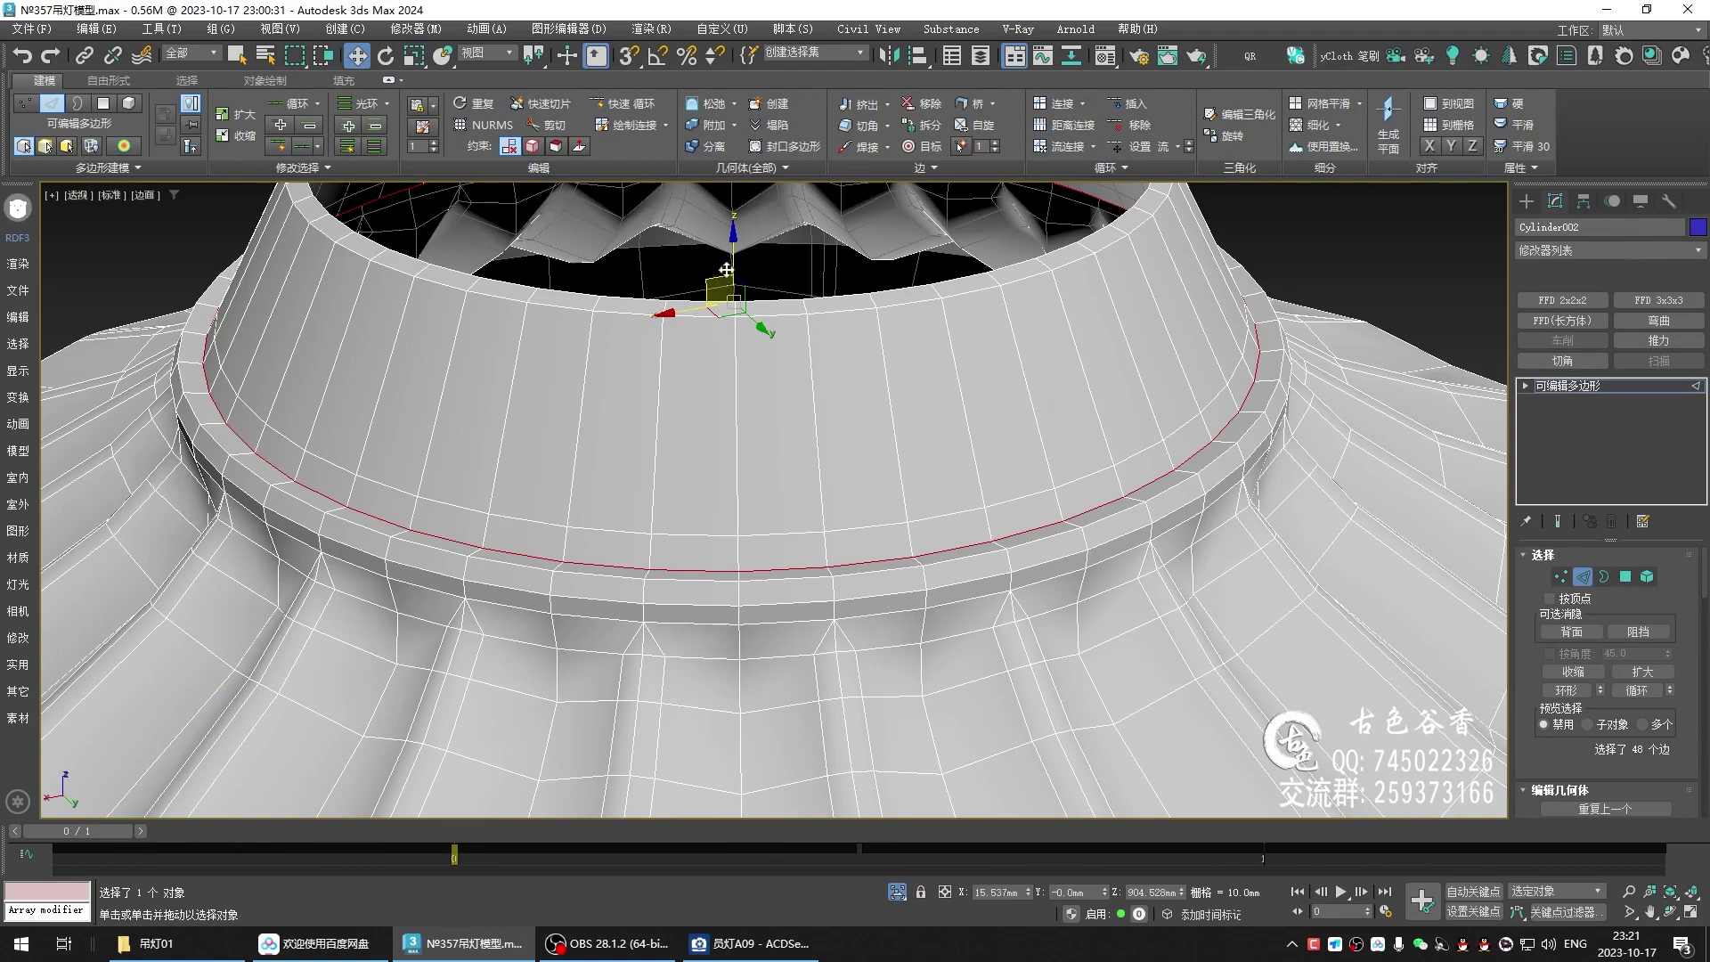
drag(731, 249, 730, 244)
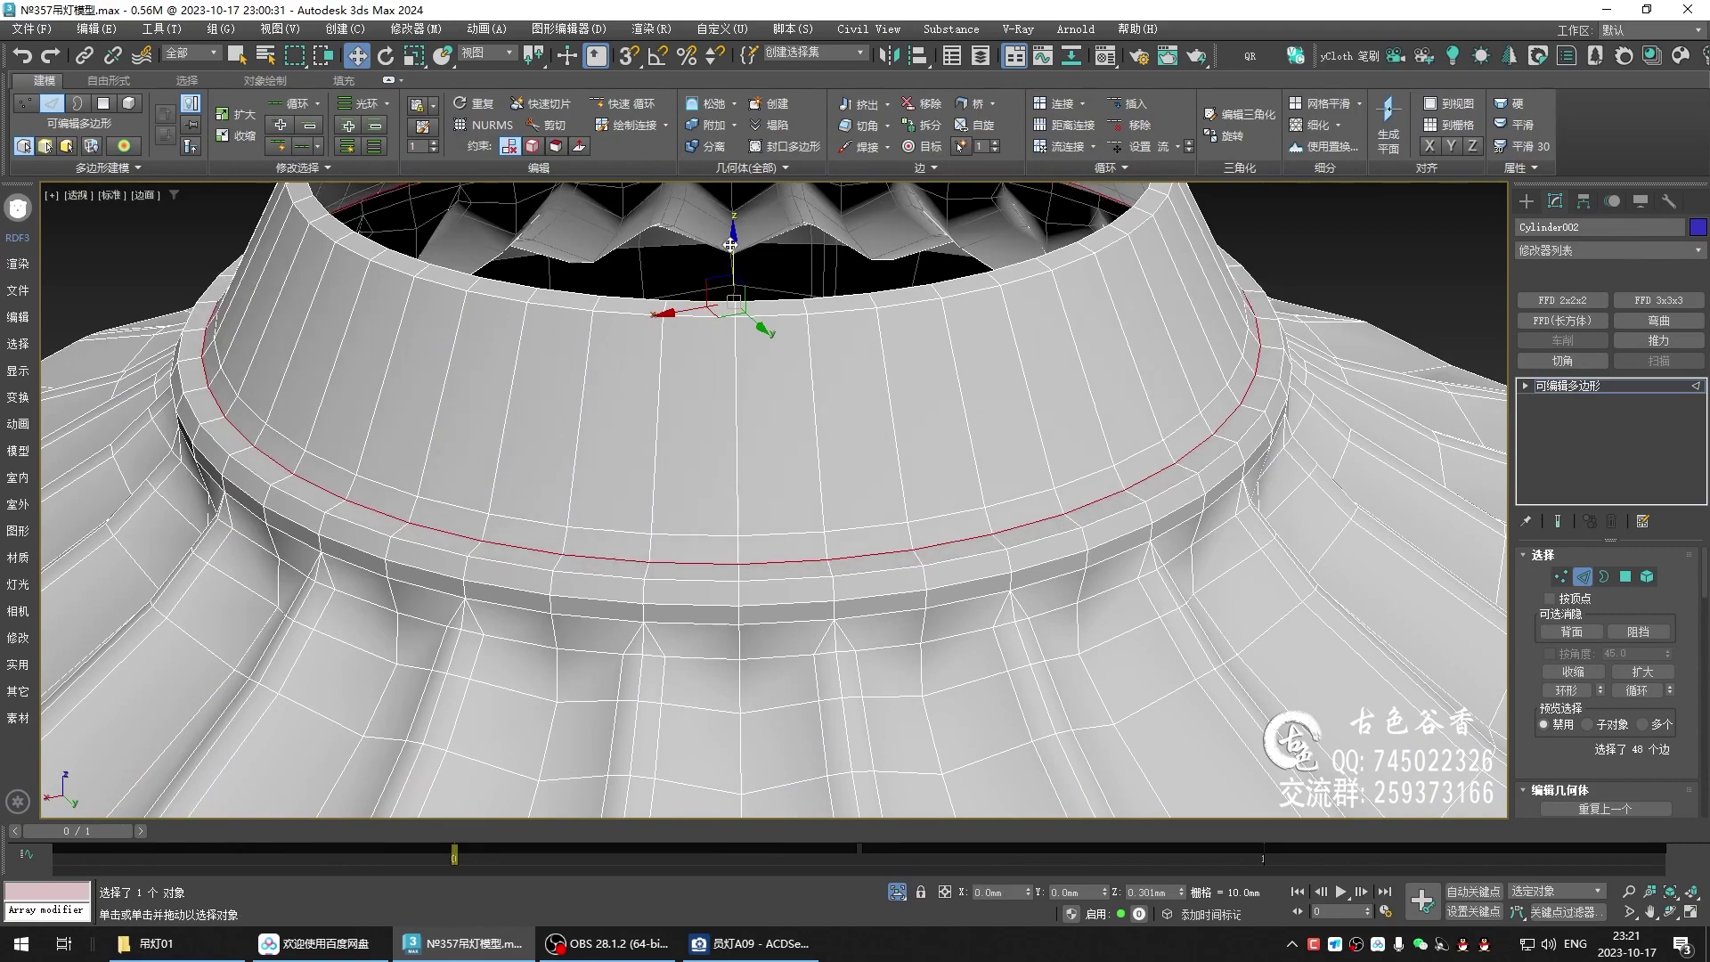
- Compare the smoothed and unsmoothed ring from a low, side-on angle
key(ctrl+q)
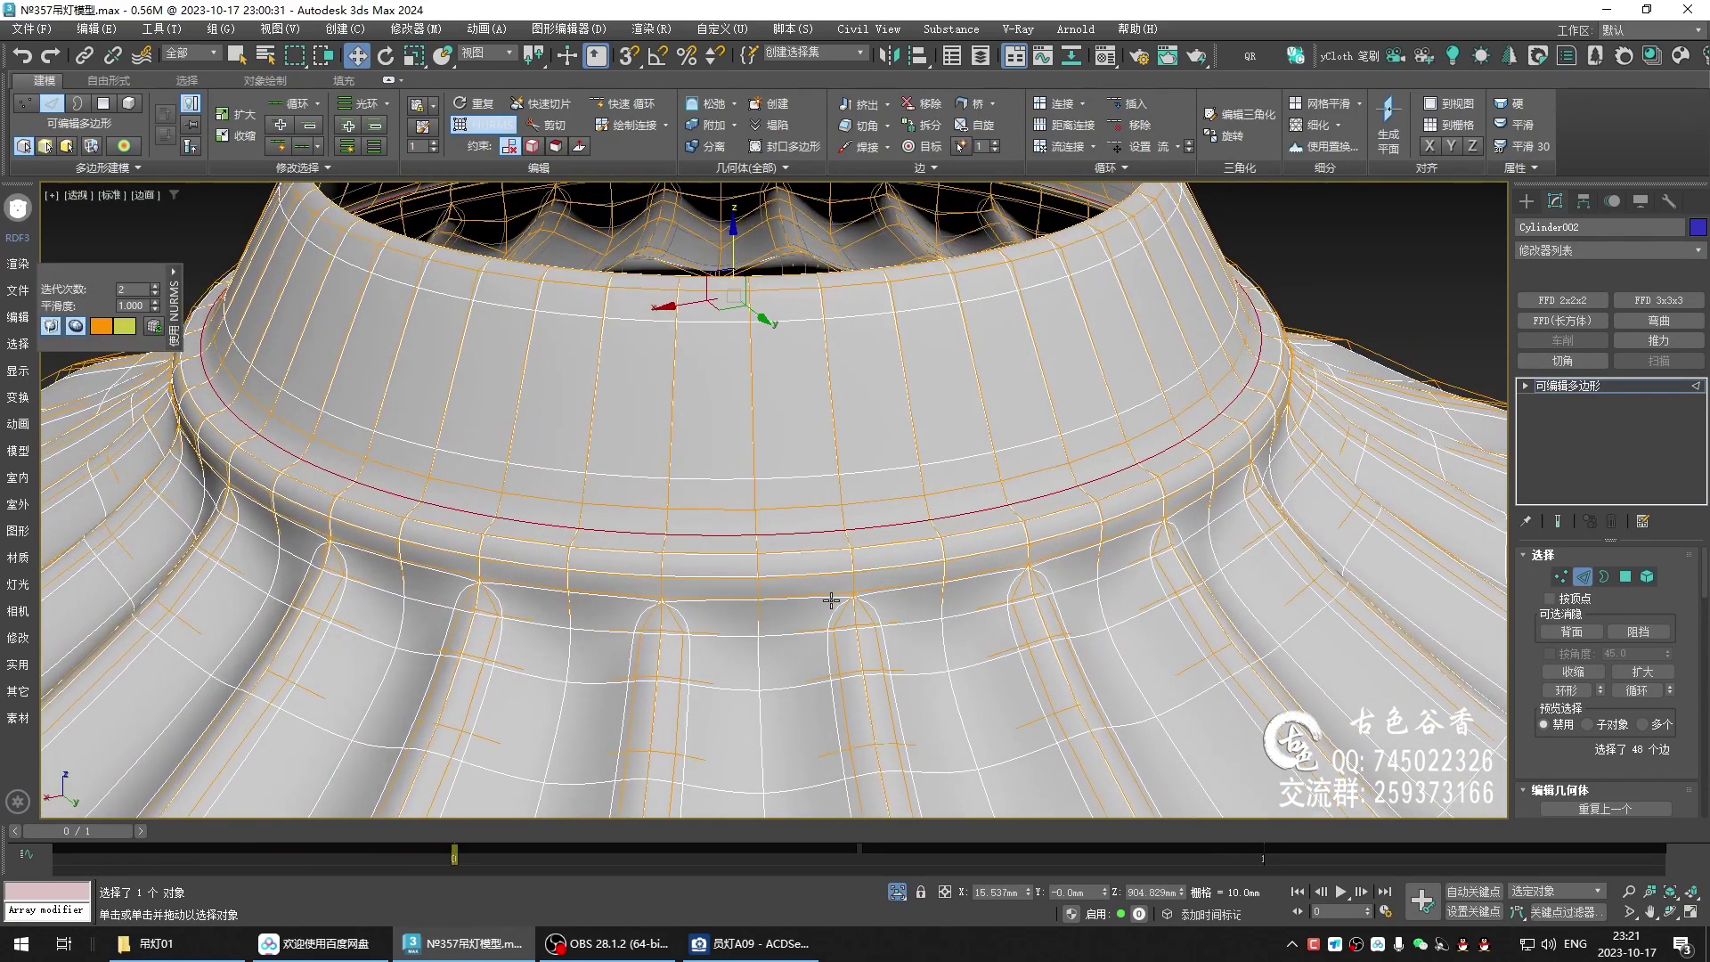
key(ctrl+q)
alt+middle_drag(843, 606, 945, 461)
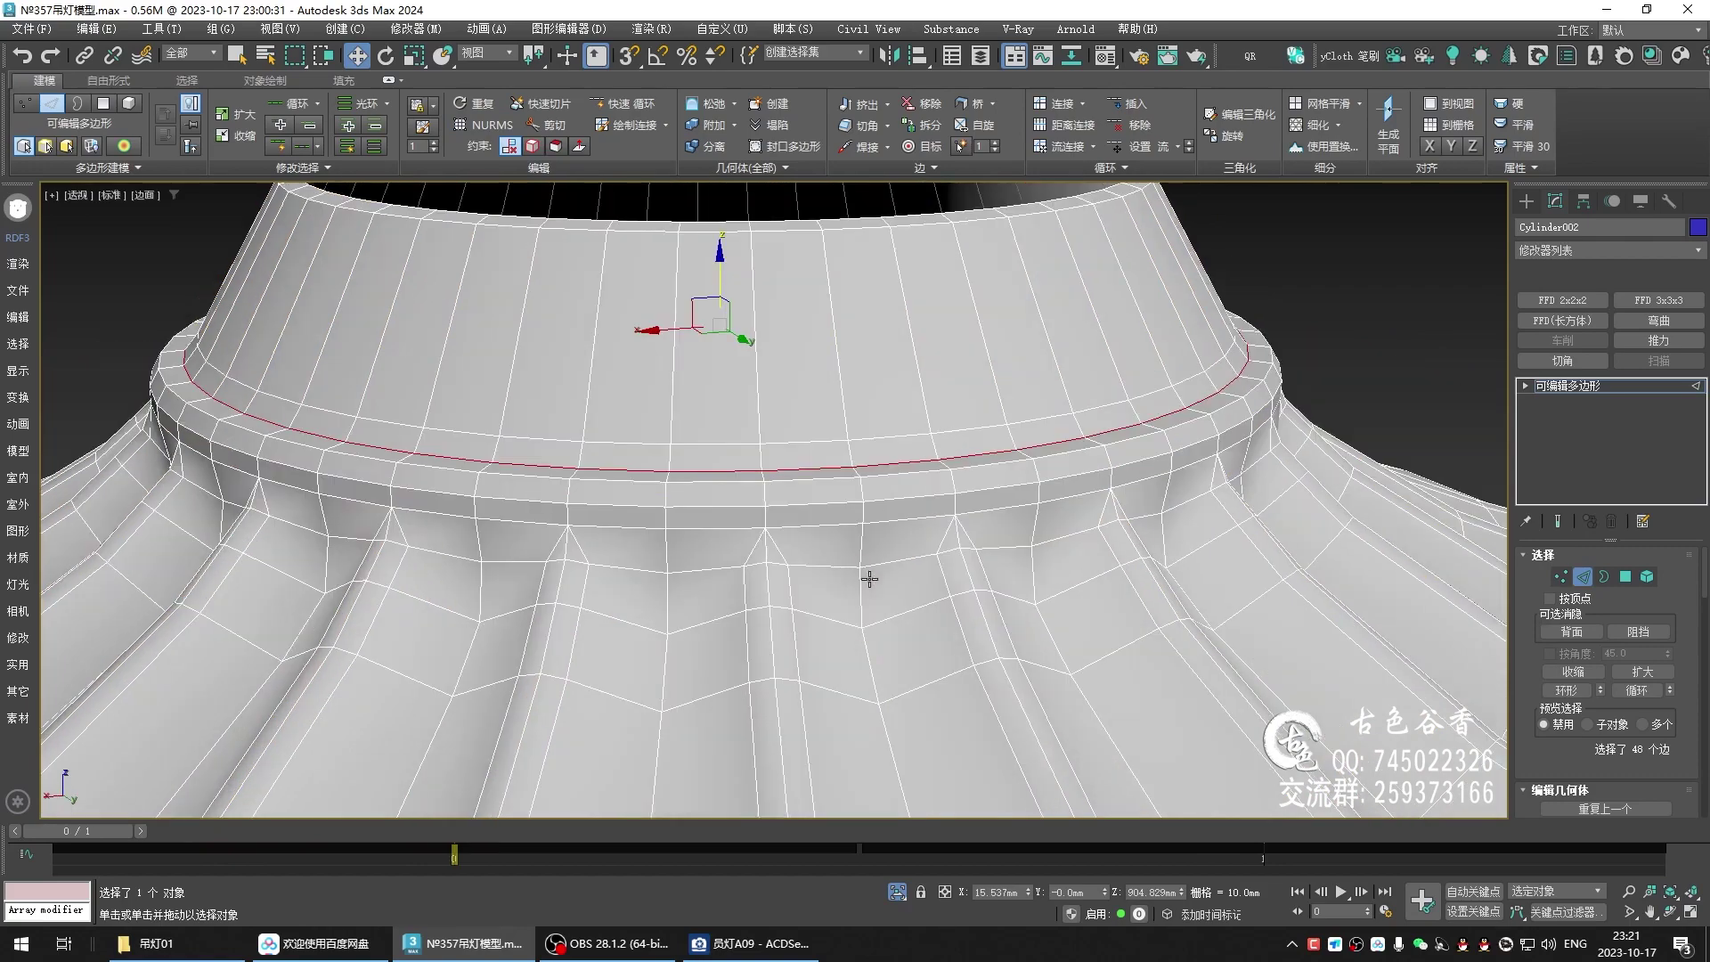
alt+middle_drag(1120, 420, 1129, 439)
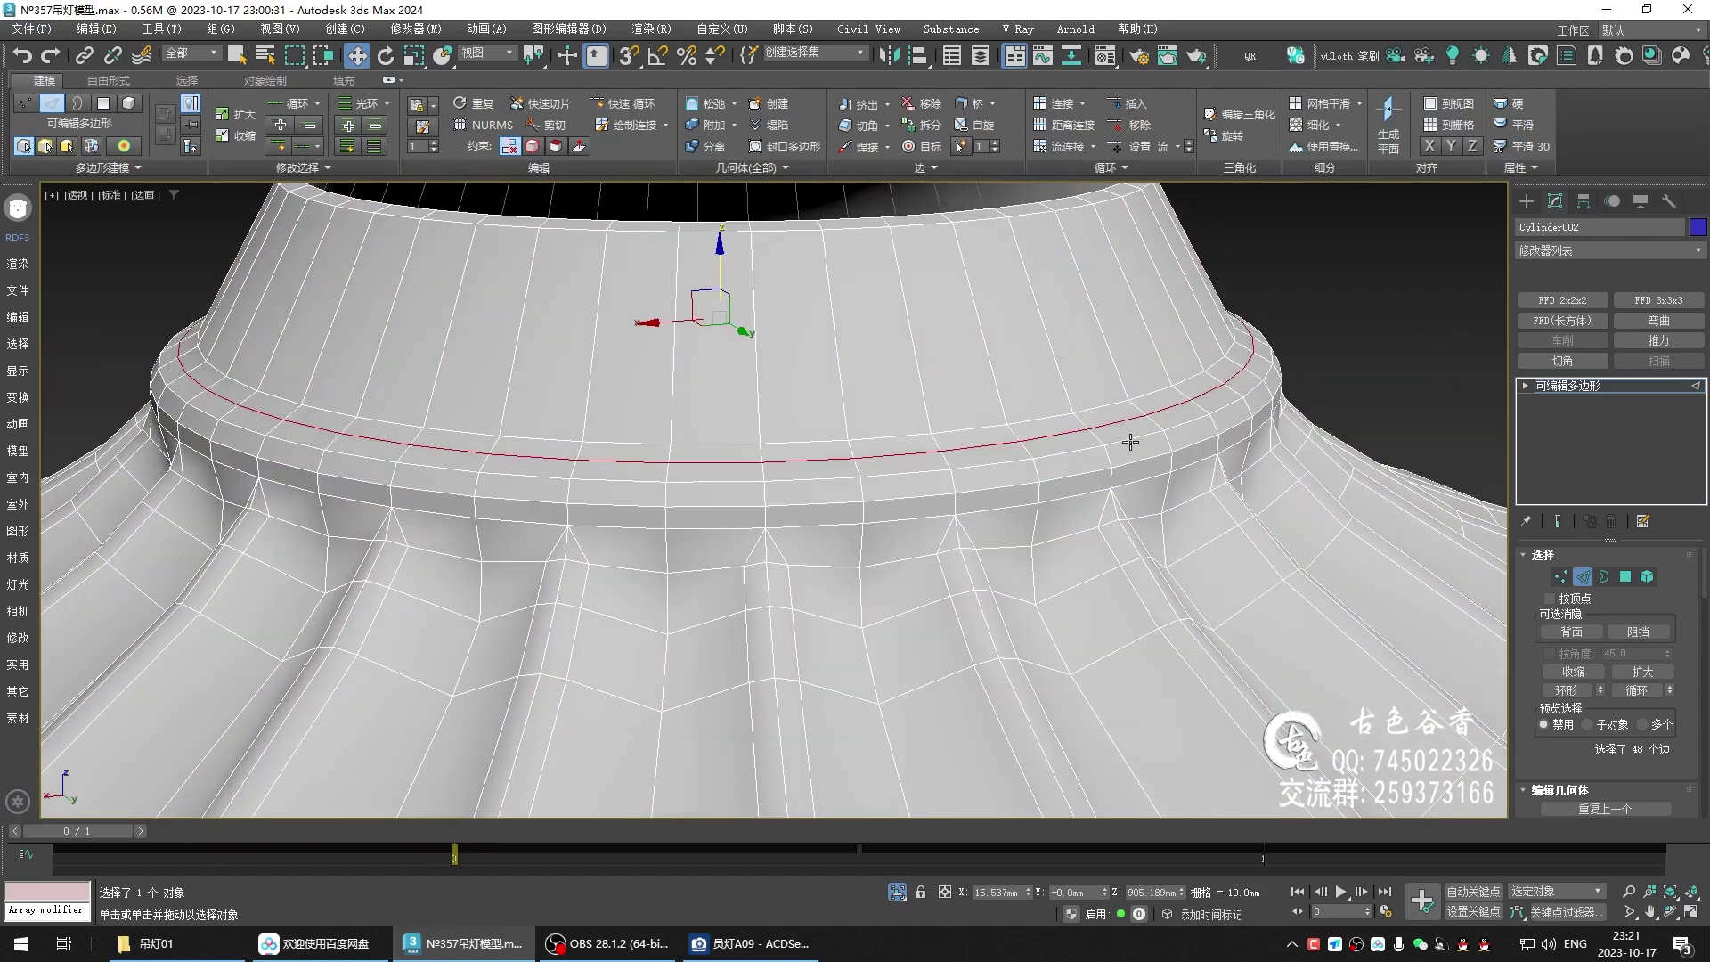
key(ctrl+q)
key(ctrl+q)
scroll(679, 402, up, 3)
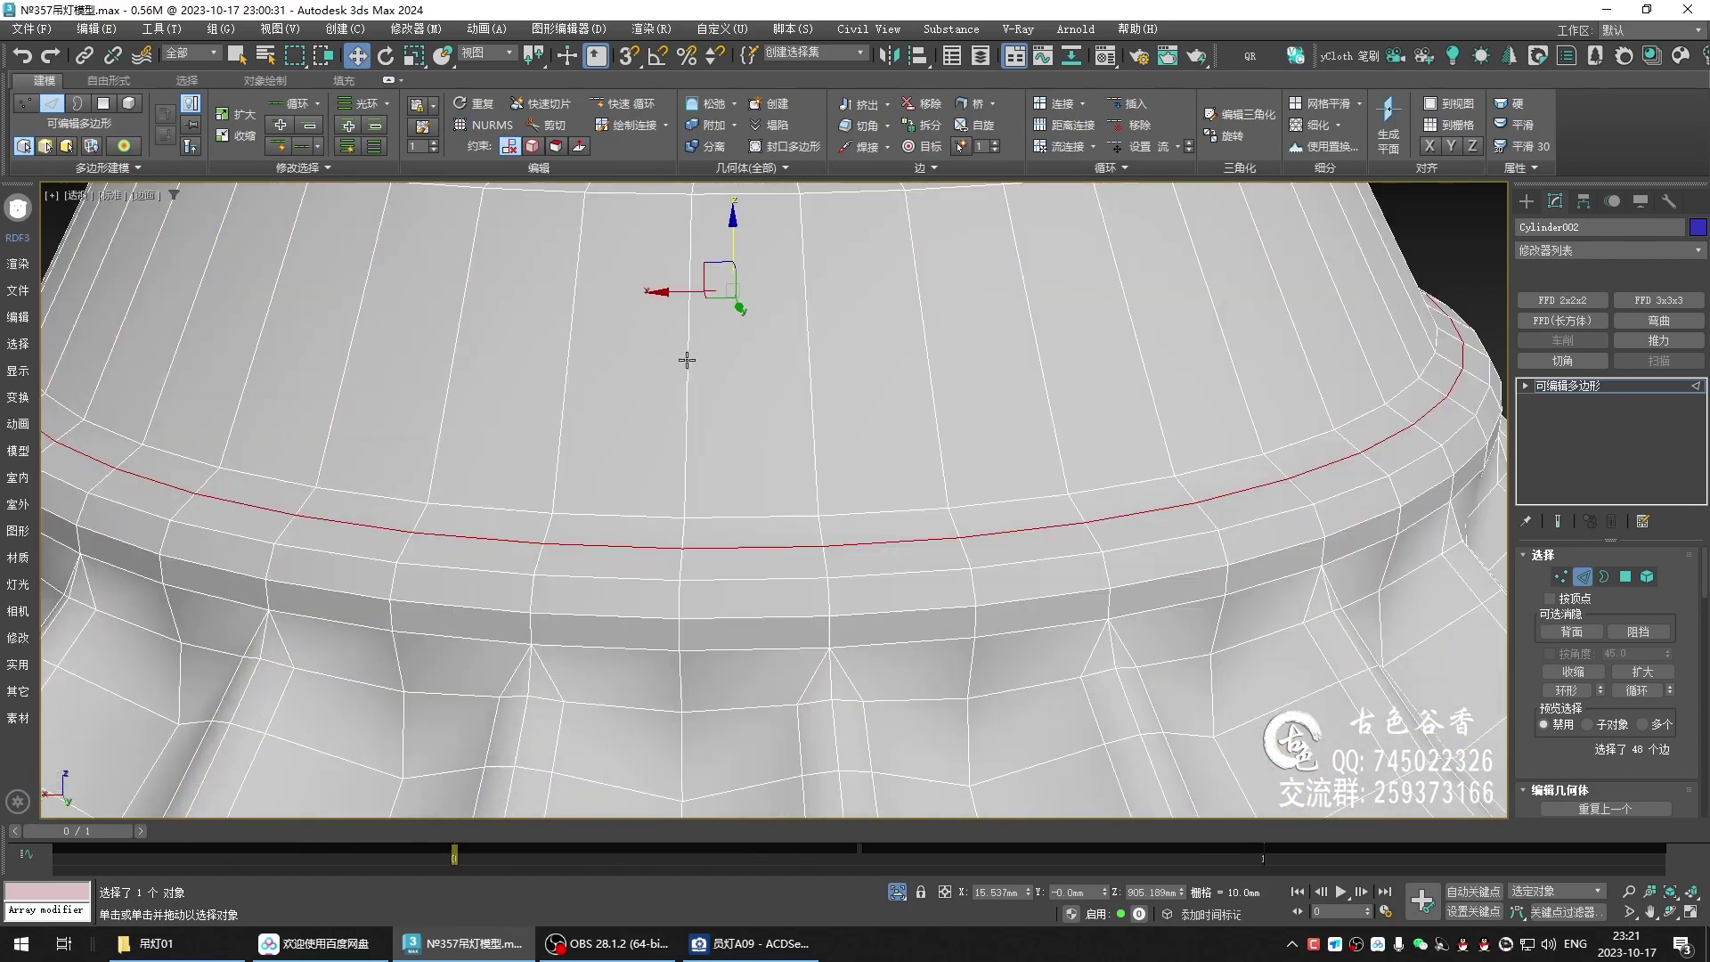
scroll(687, 360, down, 3)
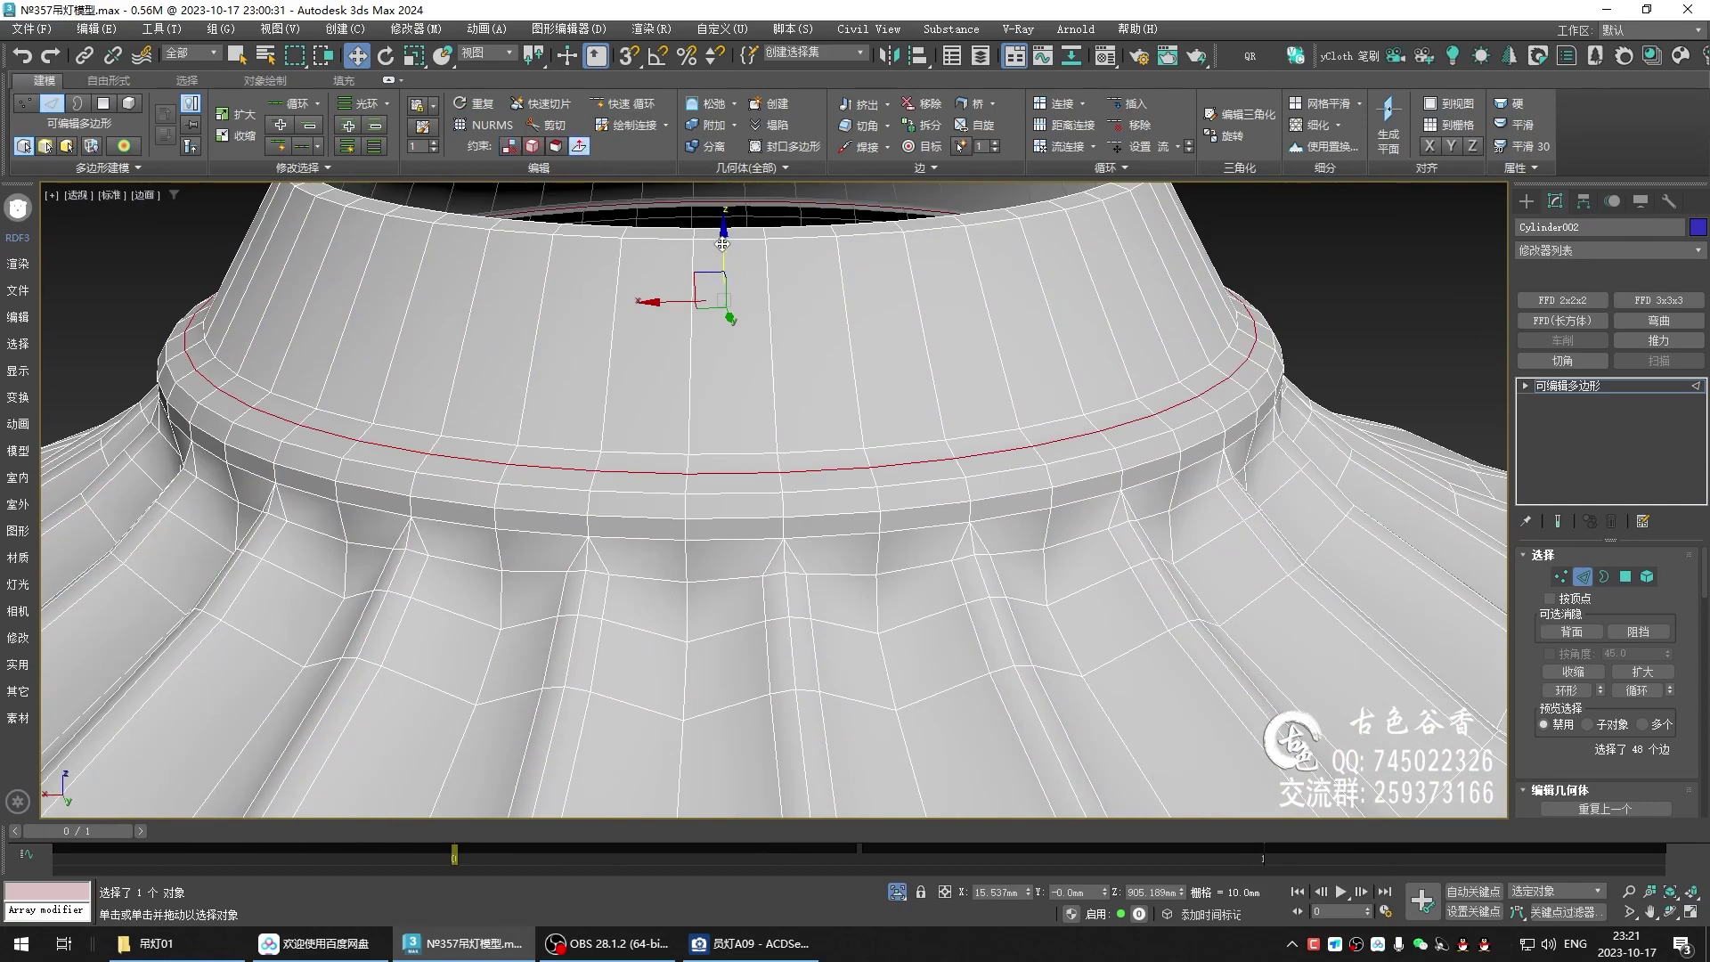
- Recheck the ring from above, toggling NURMS smoothing on and off
key(ctrl+q)
scroll(755, 395, up, 3)
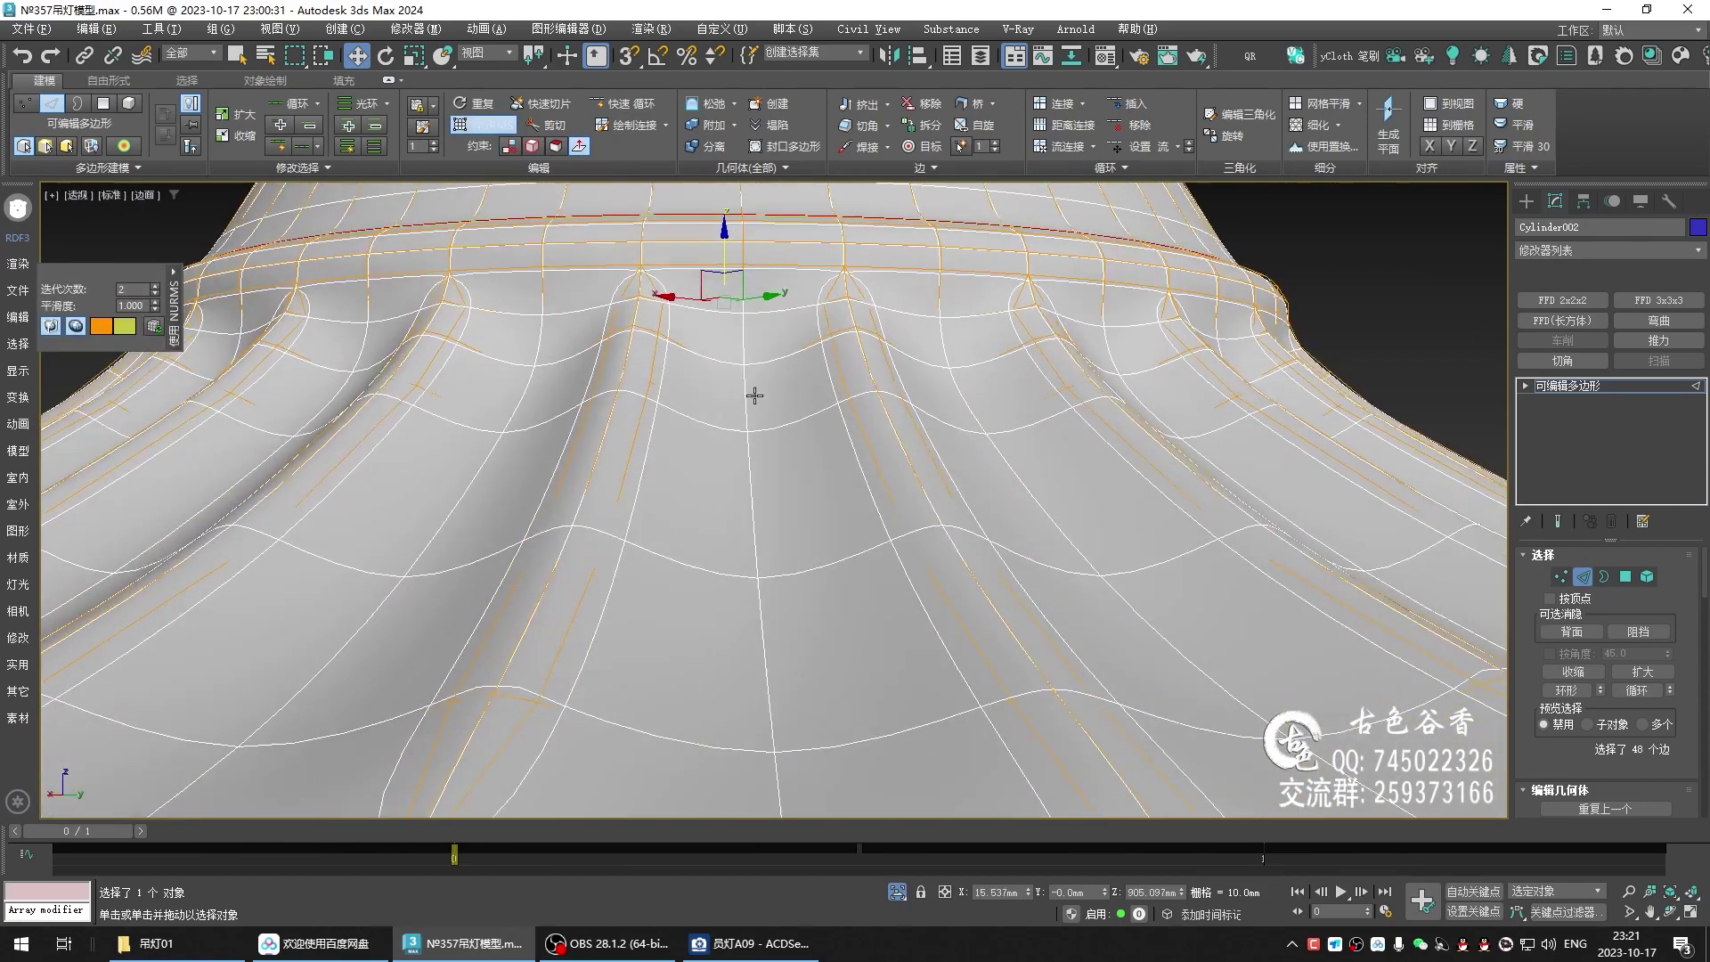
alt+middle_drag(754, 395, 764, 427)
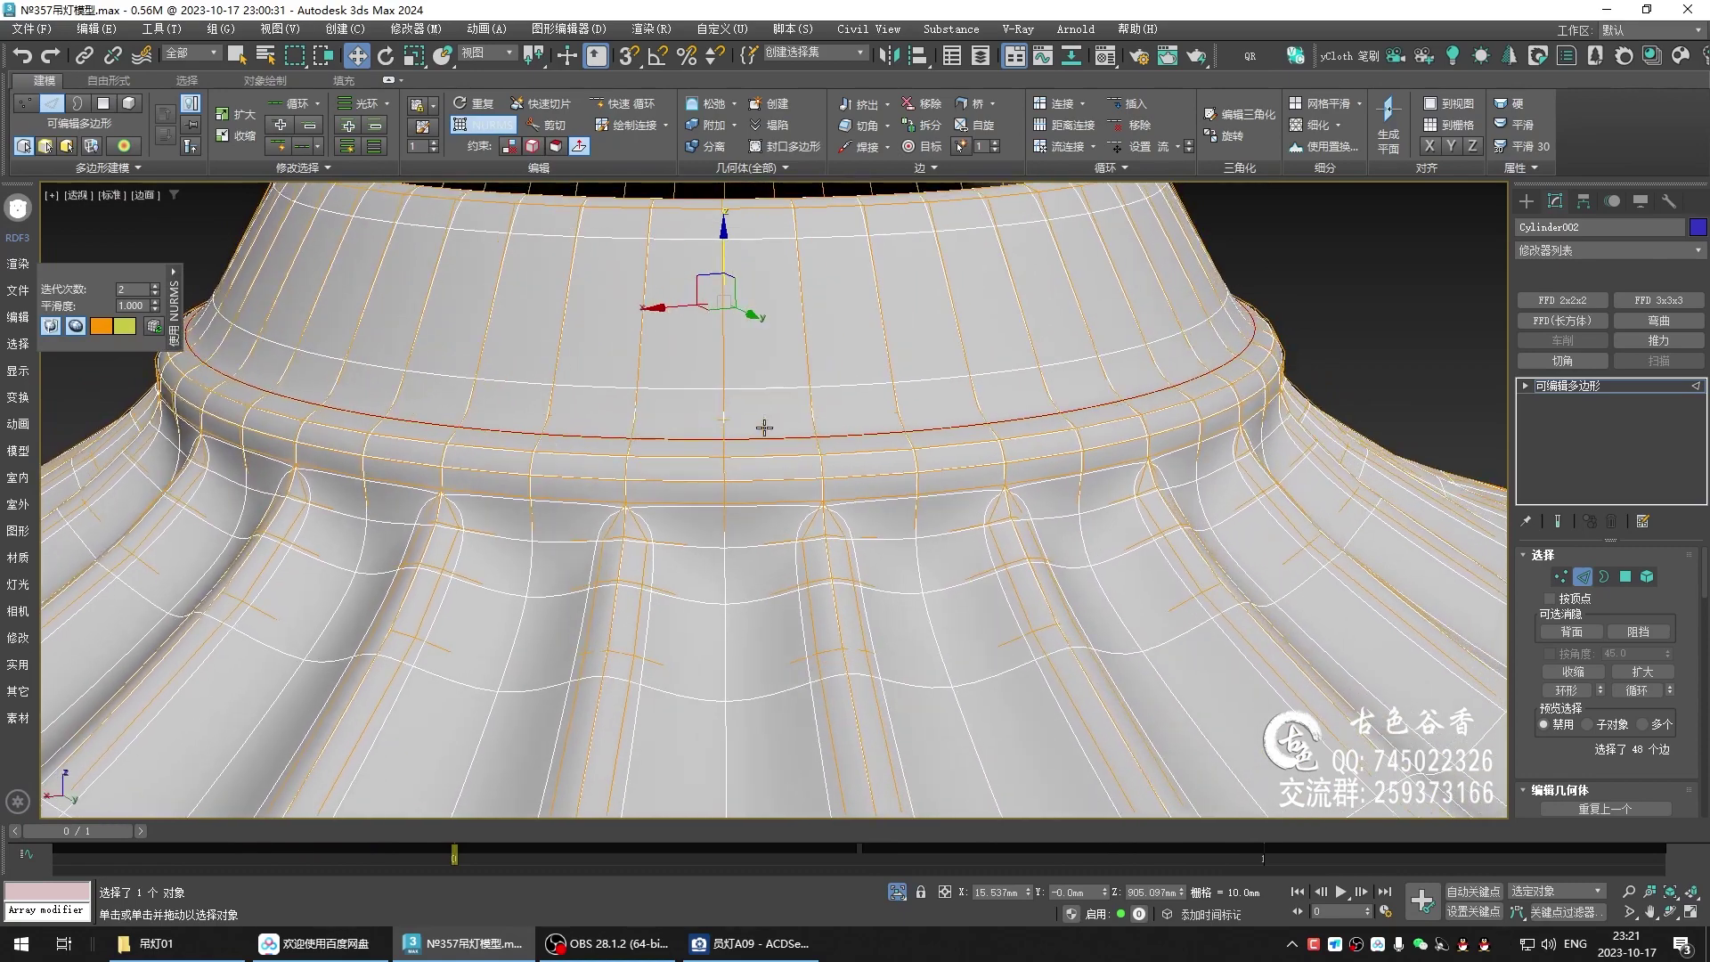
key(ctrl+q)
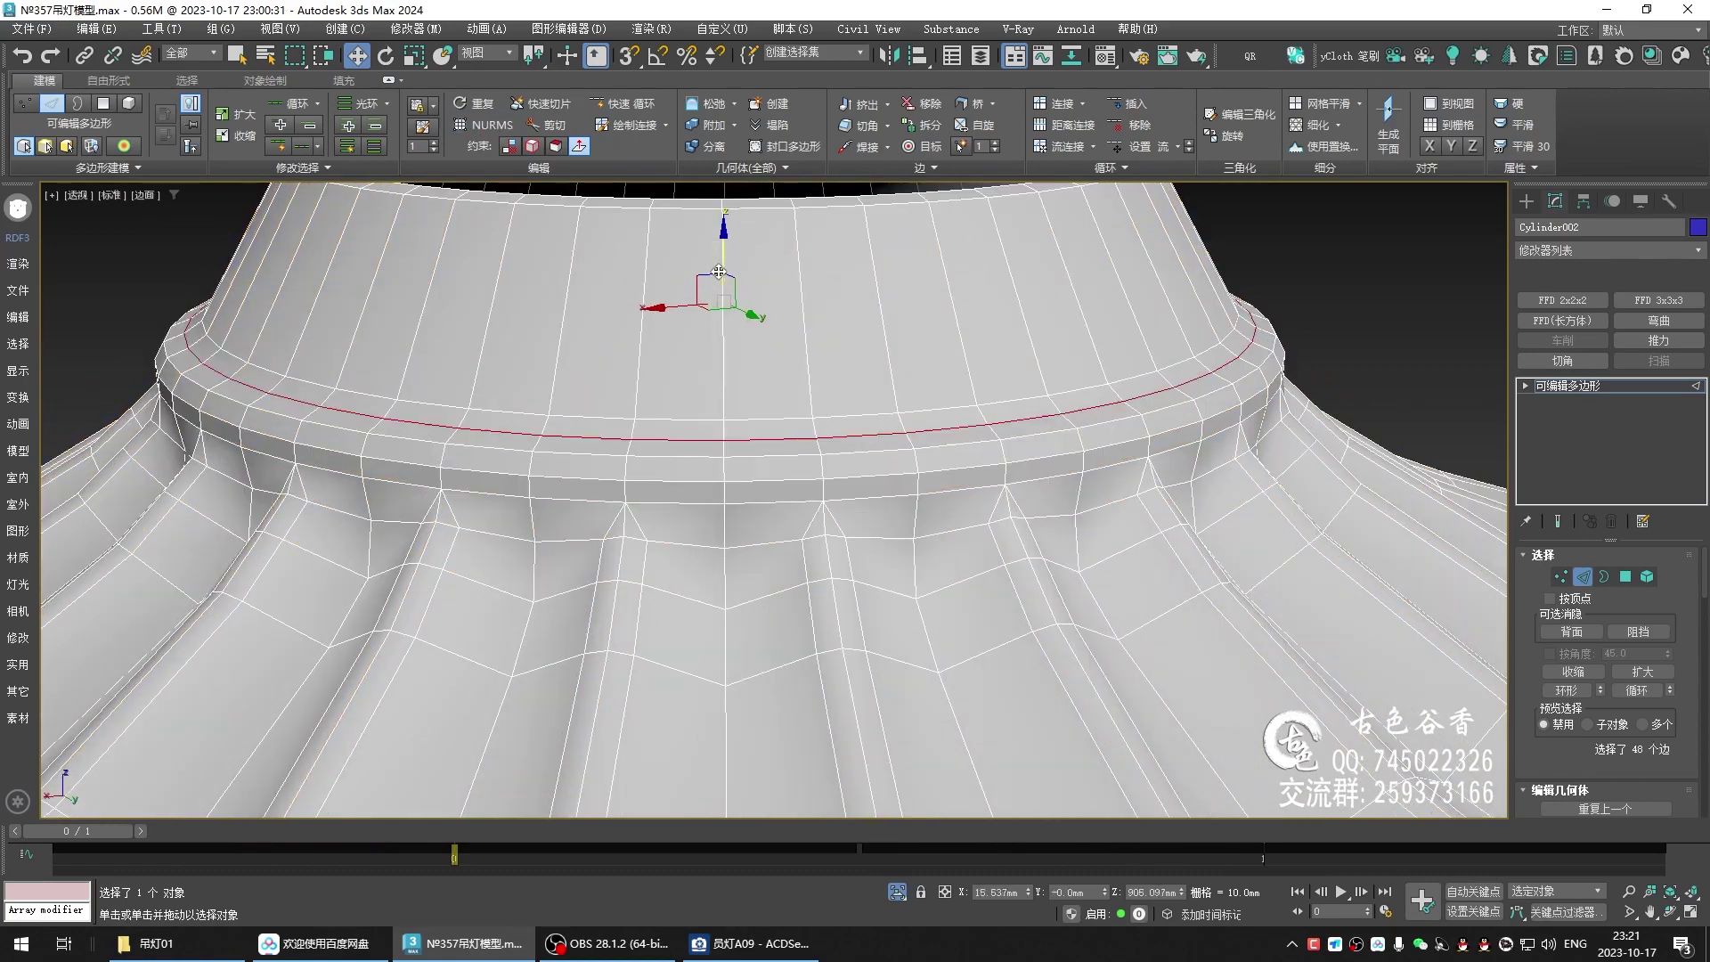
key(ctrl+q)
key(ctrl+q)
key(ctrl+q)
key(ctrl+q)
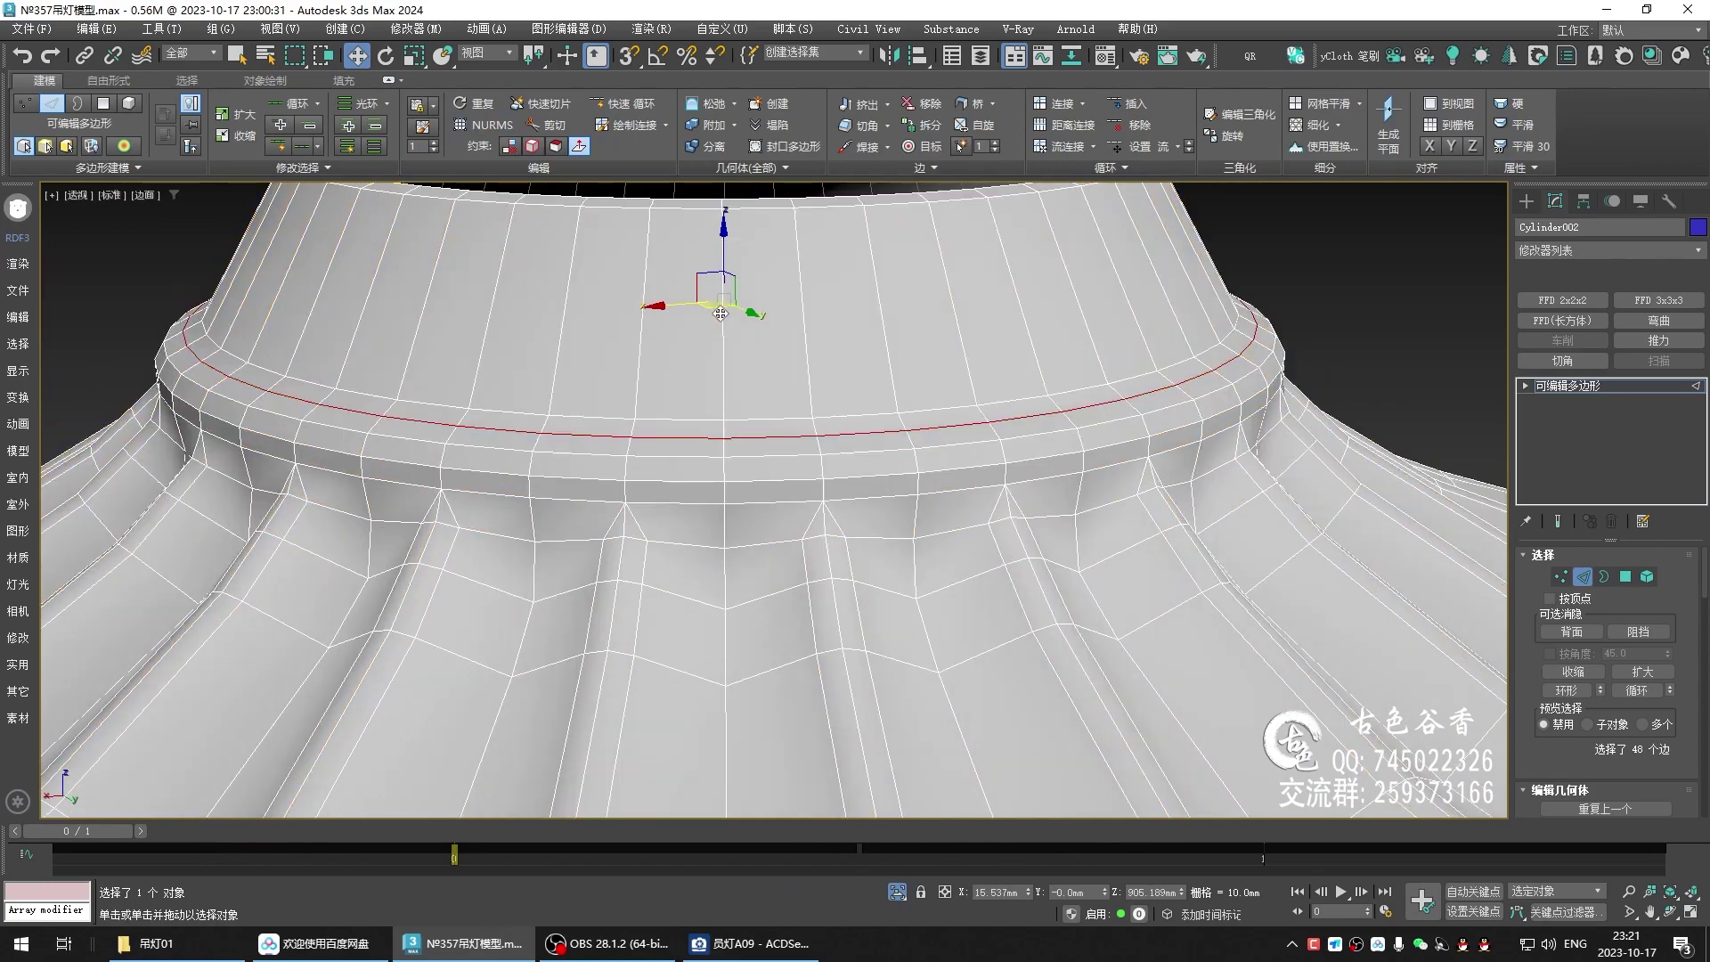
scroll(1032, 481, up, 2)
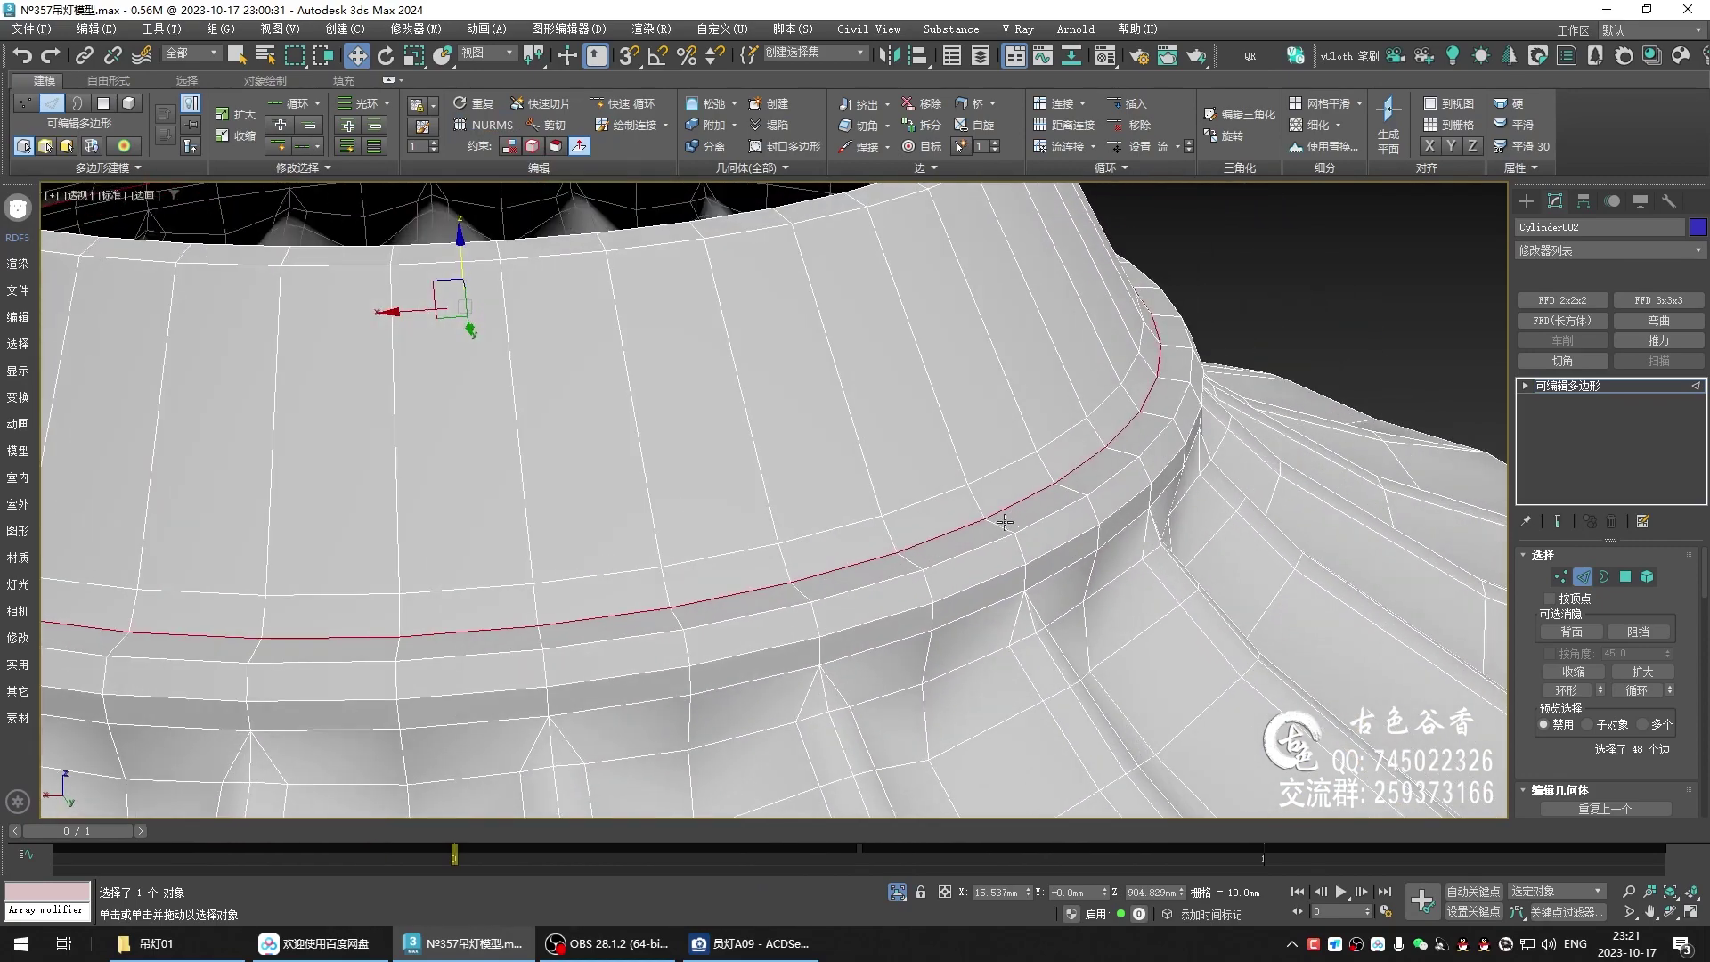
scroll(979, 514, up, 2)
- Chamfer the ring band's top edge loop by 0.399 mm and leave edge editing
key(ctrl+shift+c)
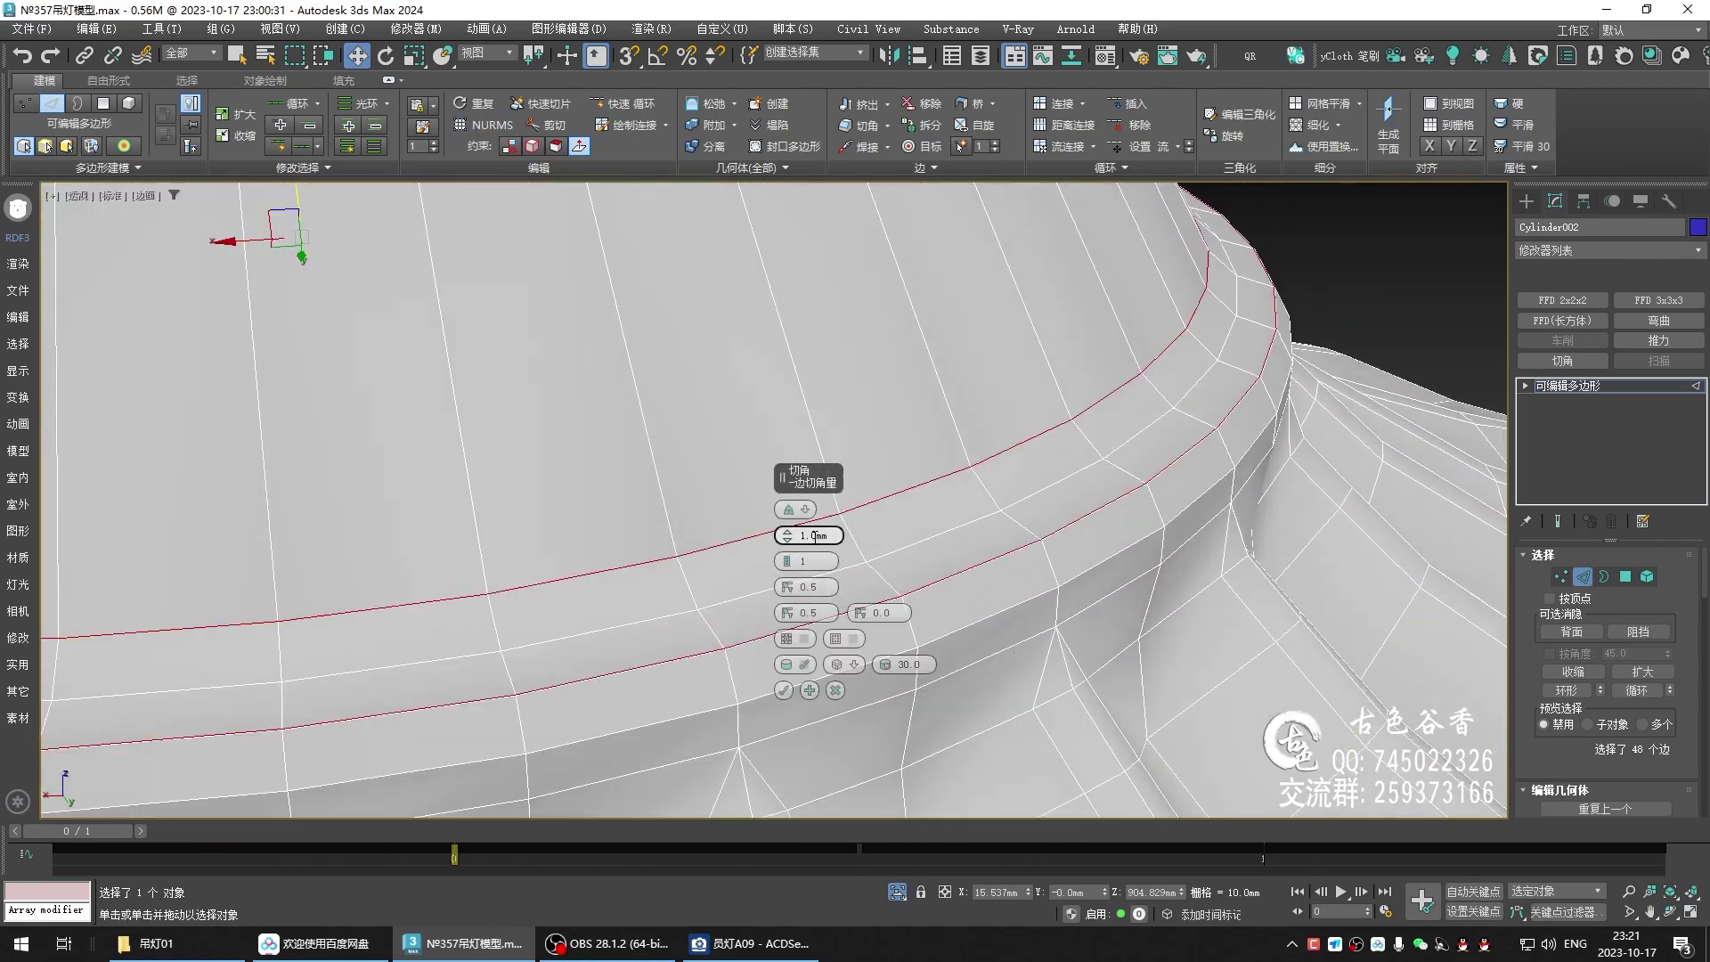
text(5)
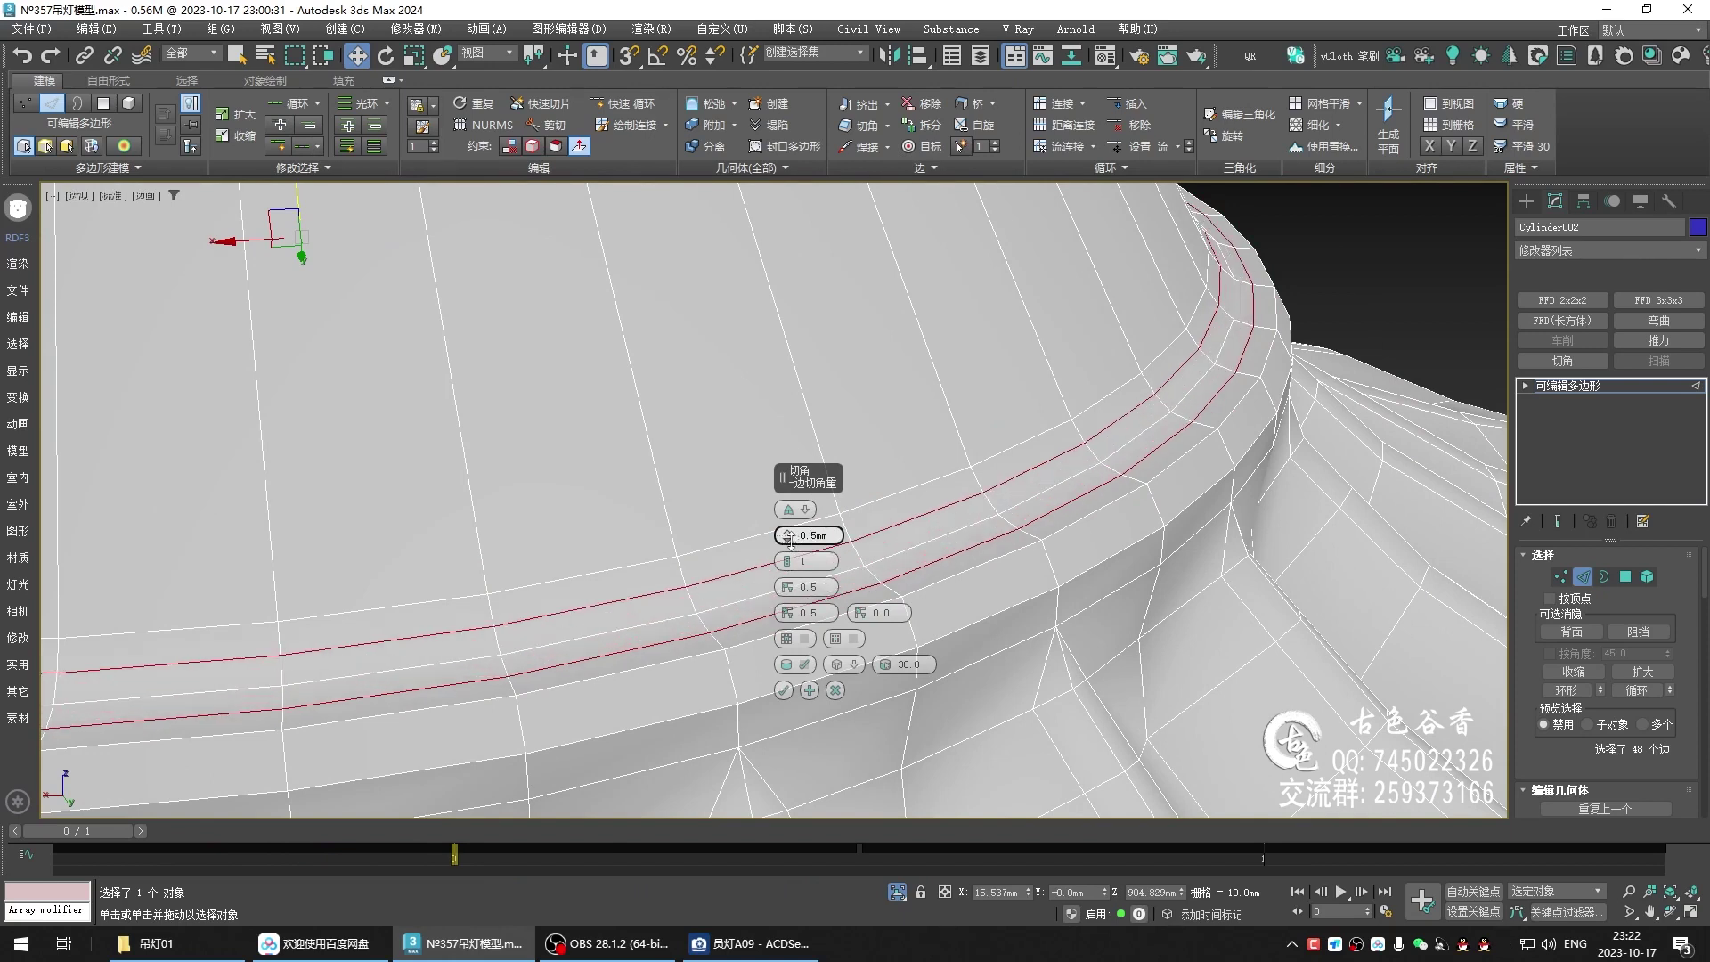
drag(790, 540, 794, 542)
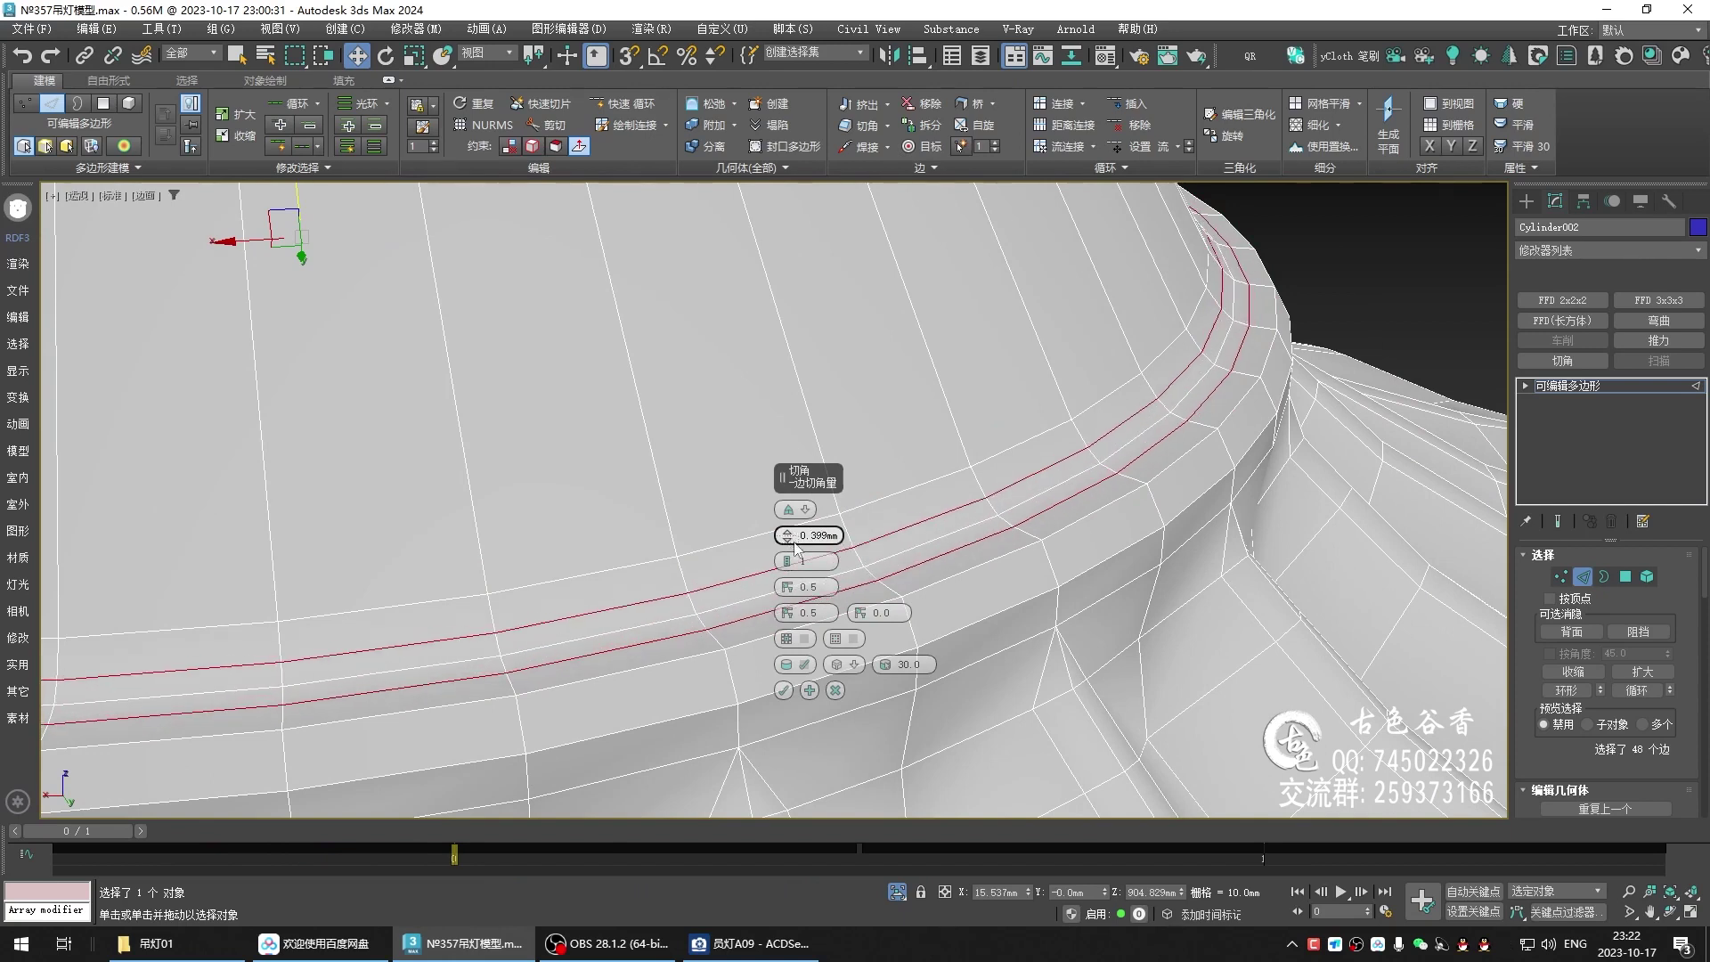
click(782, 690)
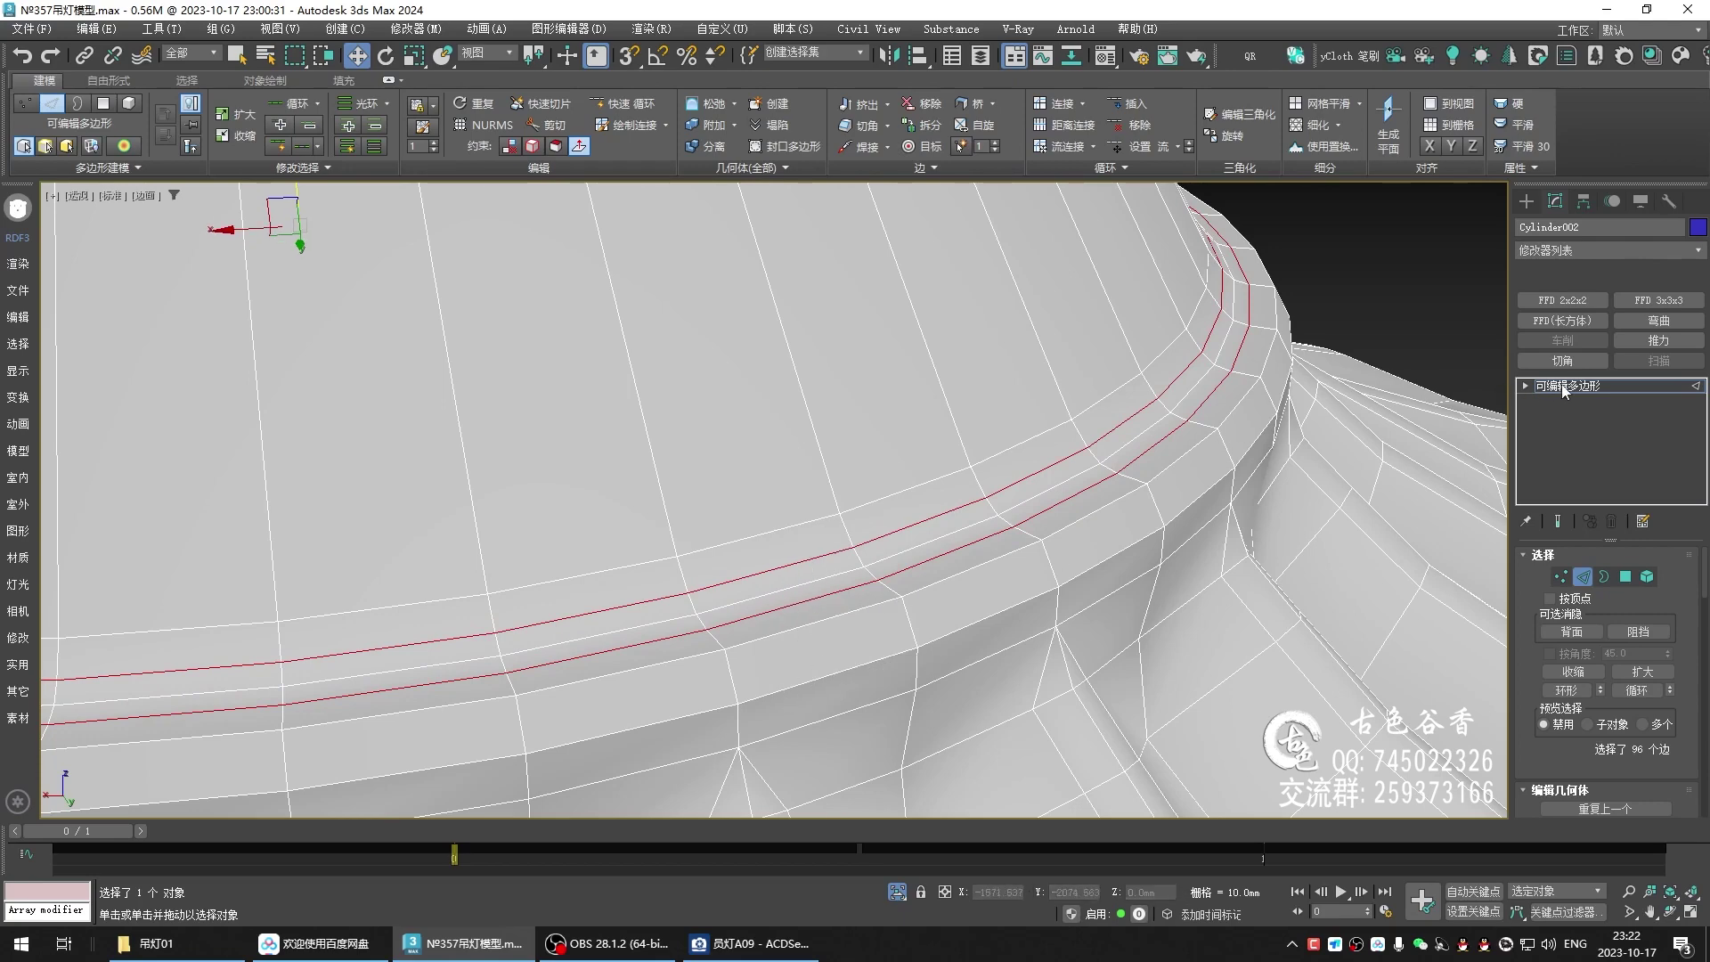
scroll(1204, 356, down, 5)
scroll(1204, 356, down, 5)
key(ctrl+b)
- Orbit around the lamp, reveal the ball piece above it, and reselect Cylinder002
click(1203, 357)
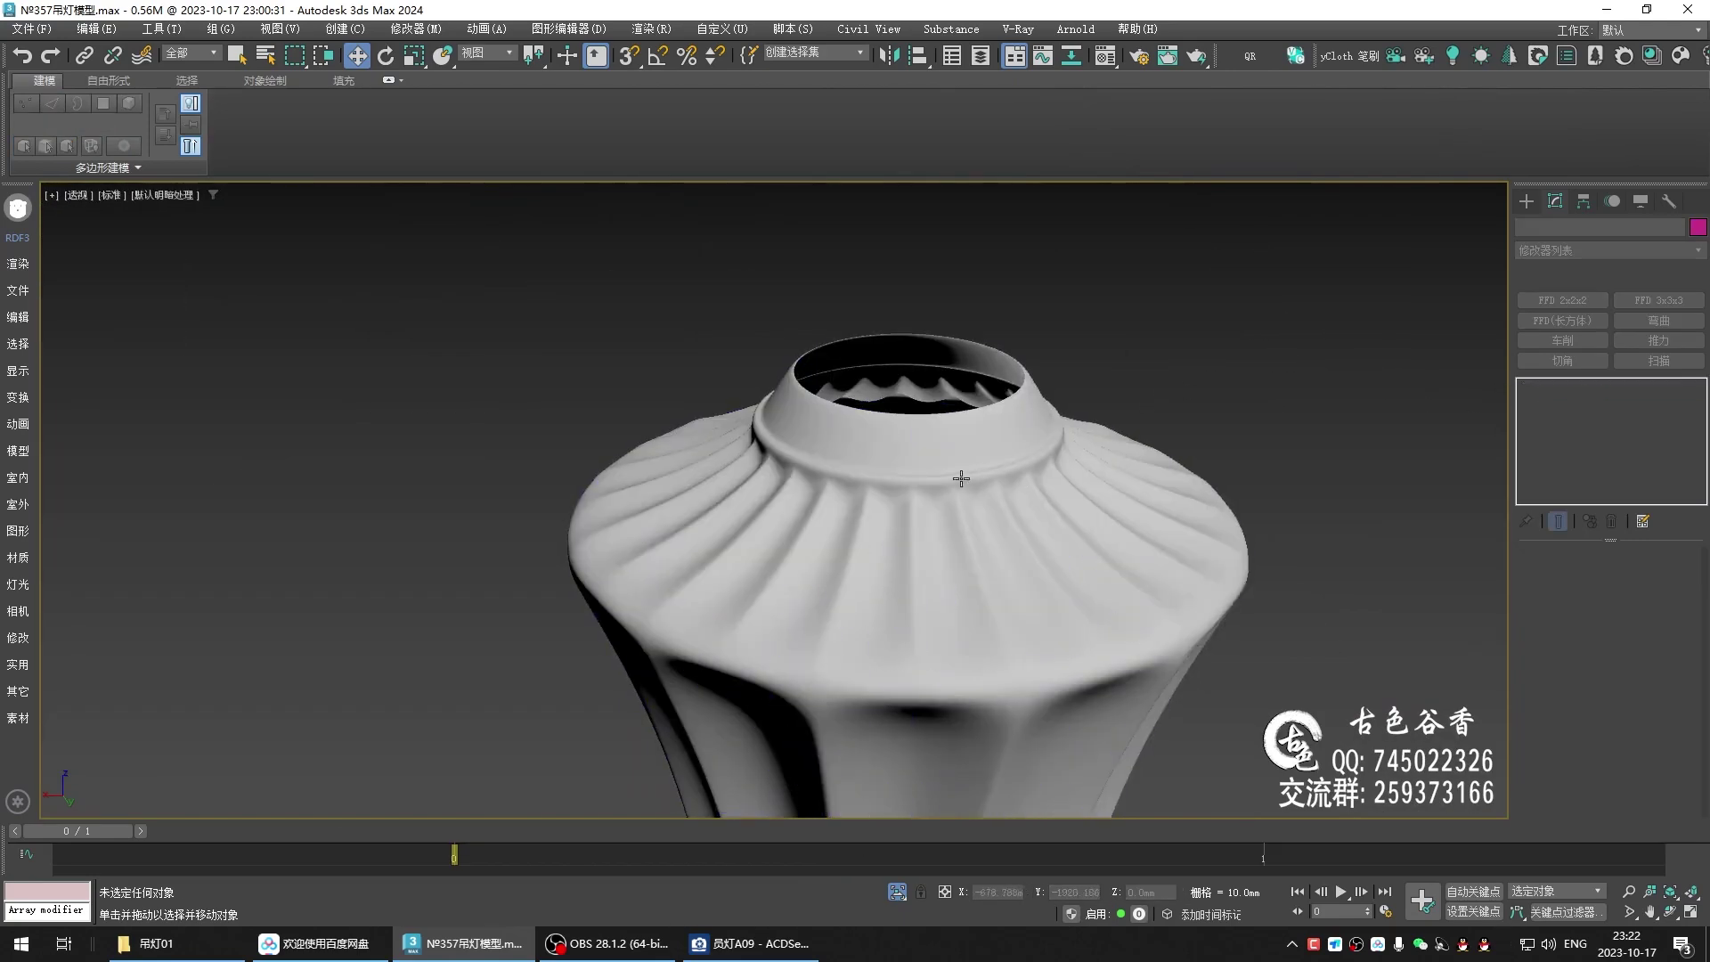
mouse_move(961, 478)
alt+middle_down()
mouse_move(1099, 477)
mouse_move(1119, 431)
mouse_move(952, 465)
mouse_move(943, 441)
alt+middle_up()
key(alt+q)
click(942, 441)
- Maximize the Front viewport and zoom in on the lamp column's neck
key(alt+w)
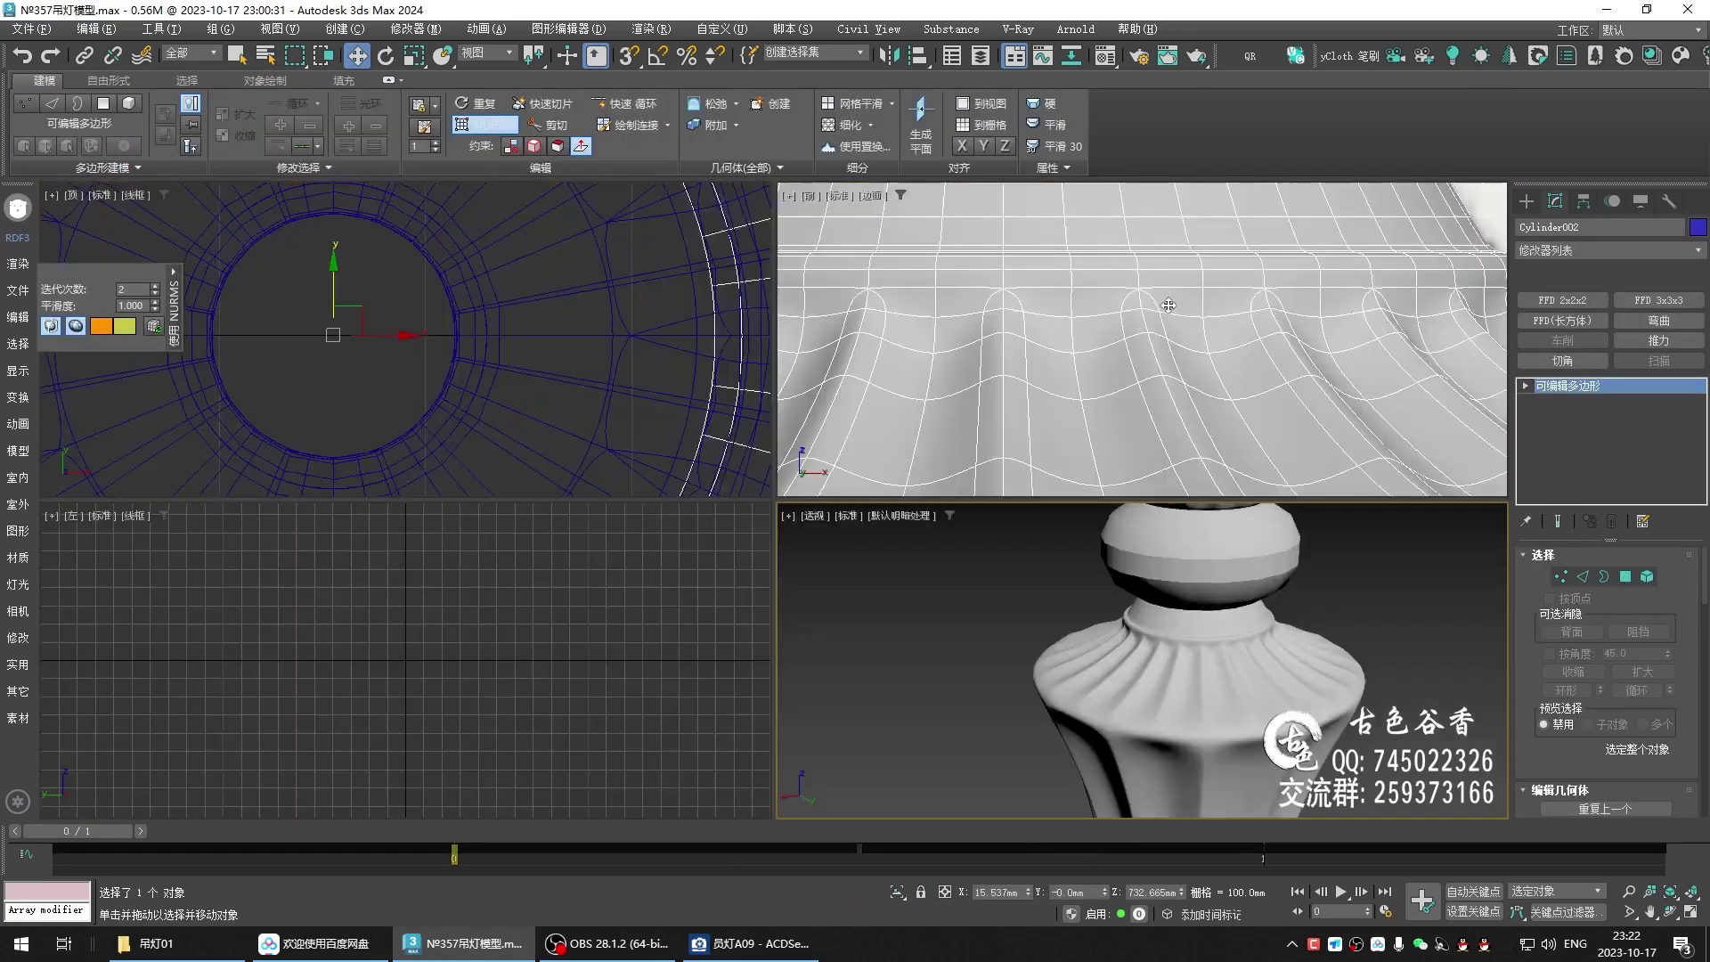
key(alt+w)
key(z)
scroll(979, 388, up, 3)
scroll(935, 374, up, 3)
scroll(918, 371, up, 1)
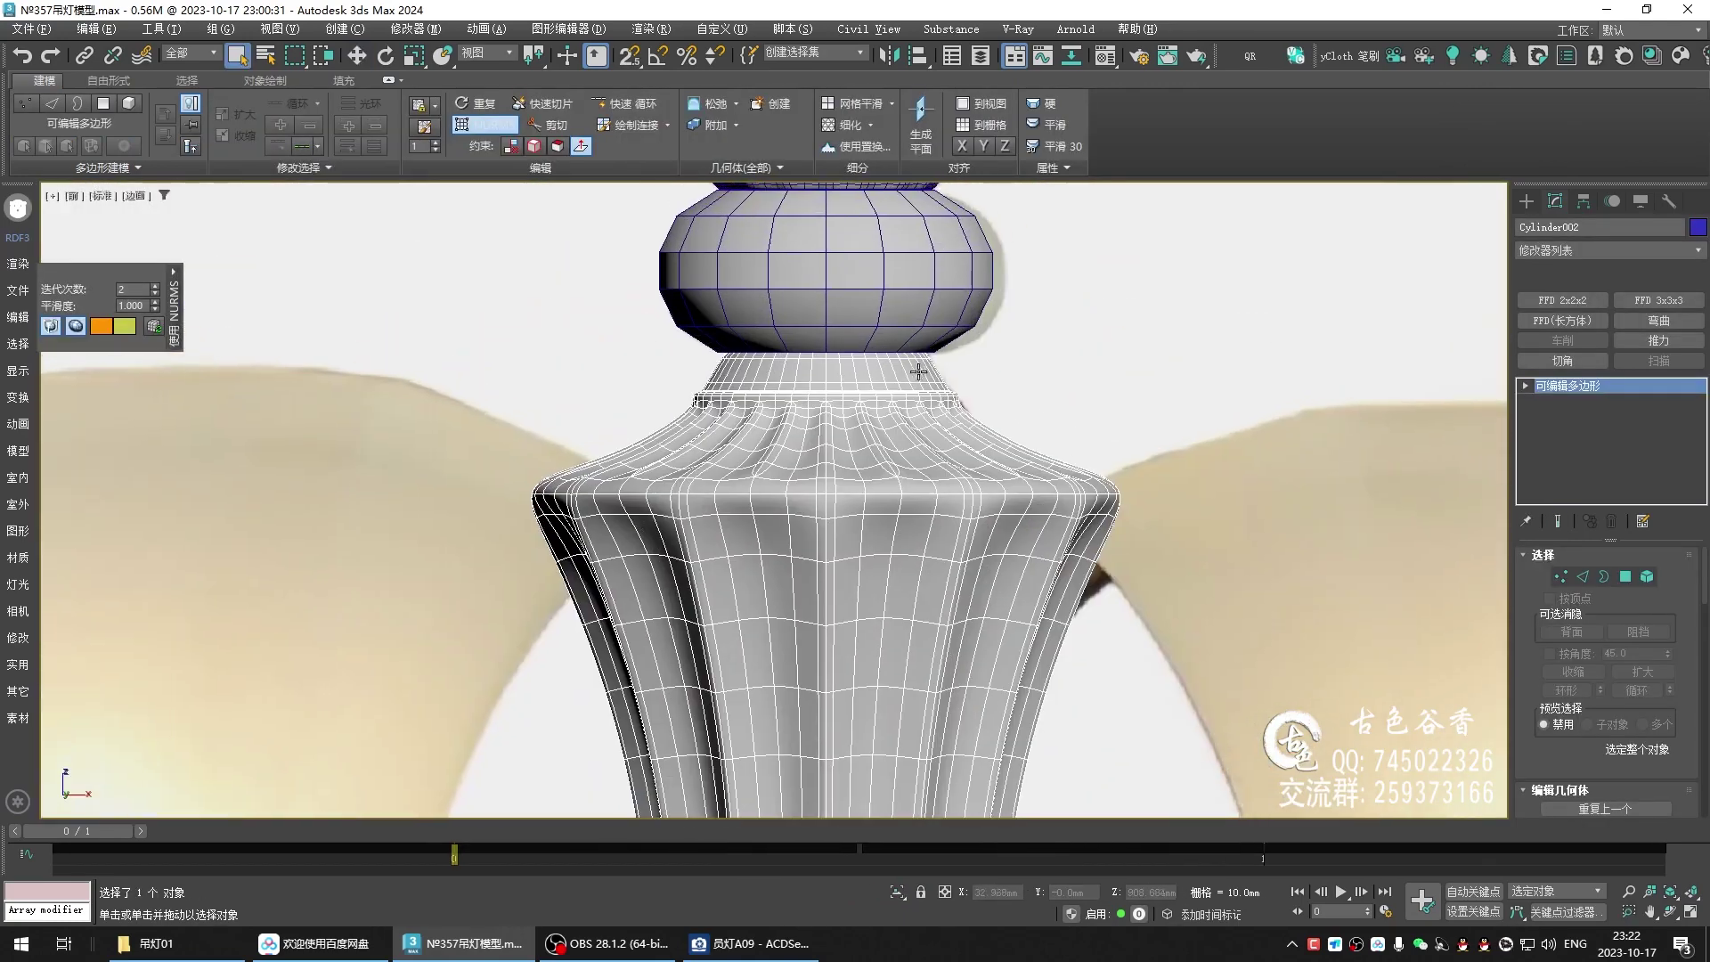